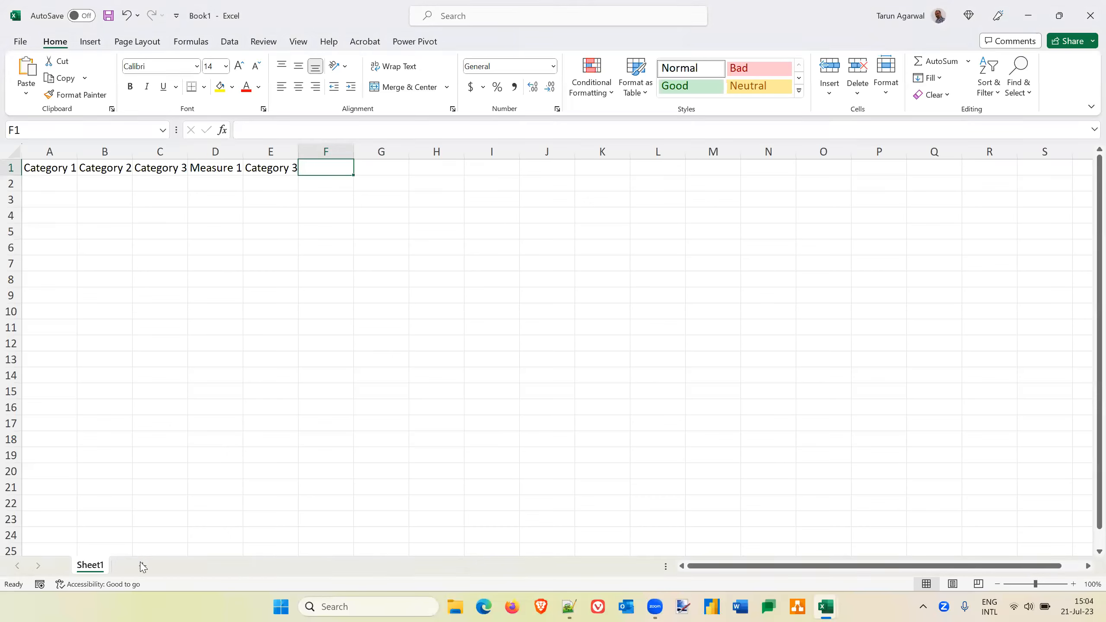
Step: Rename Sheet1 as Data and add a second sheet named Reference
{"action": "double_click", "coordinate": [97, 564]}
{"action": "type", "text": "Data"}
{"action": "key", "text": "Return"}
{"action": "left_click", "coordinate": [136, 565]}
{"action": "double_click", "coordinate": [139, 566]}
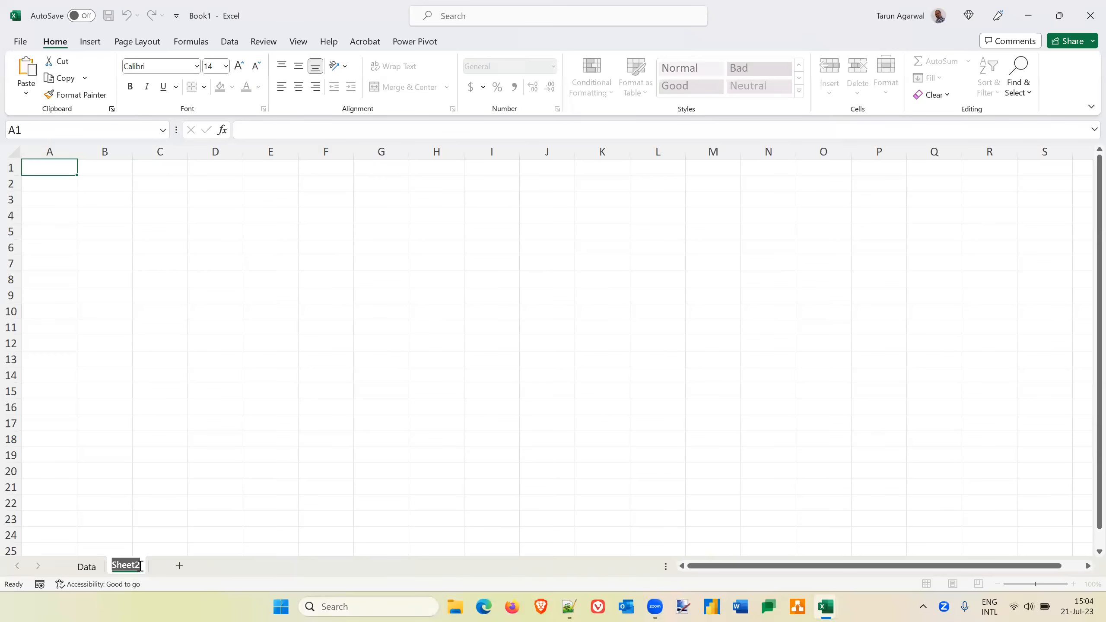
{"action": "type", "text": "Reference"}
{"action": "key", "text": "Return"}
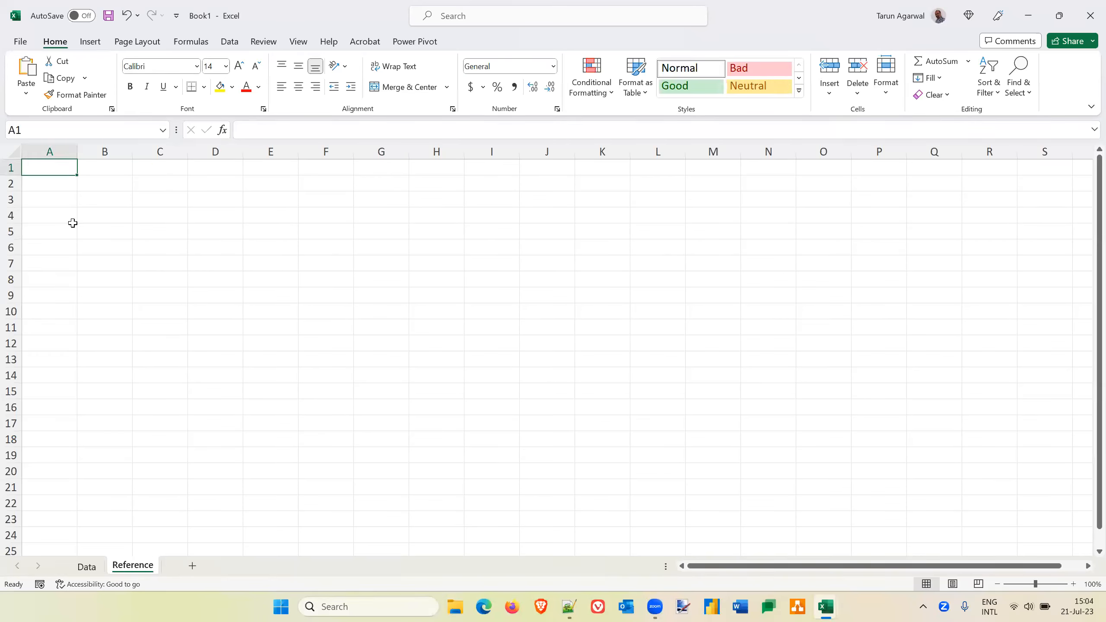
Step: On the Data sheet, enter Amitabh in A2, fill the series down to A11 and auto-fit column A
{"action": "left_click", "coordinate": [84, 565]}
{"action": "left_click", "coordinate": [56, 179]}
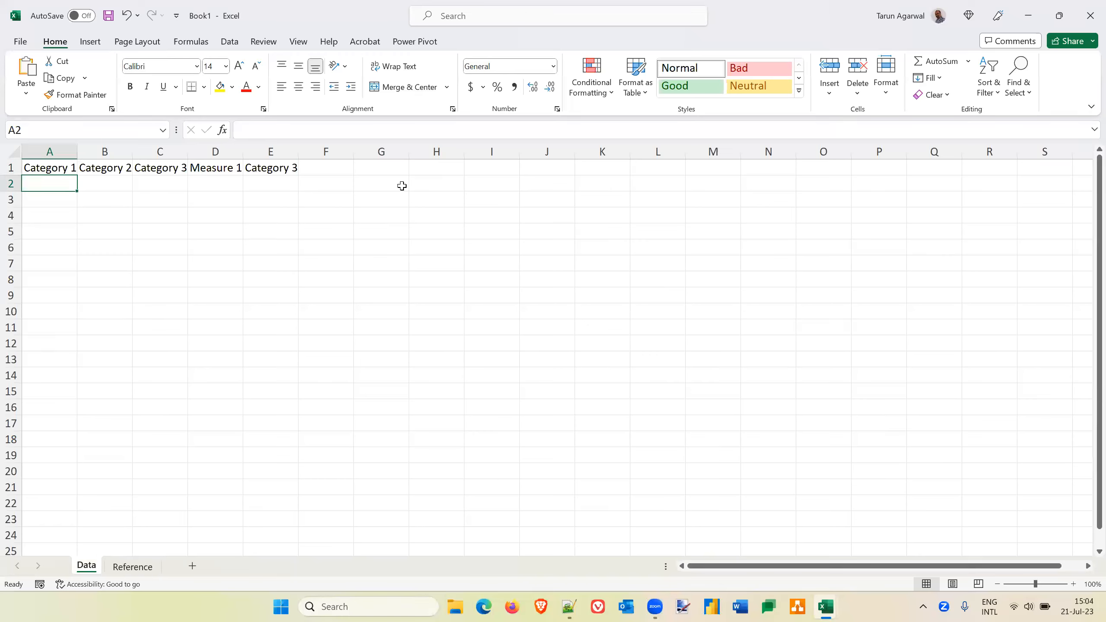
{"action": "type", "text": "Amitabh"}
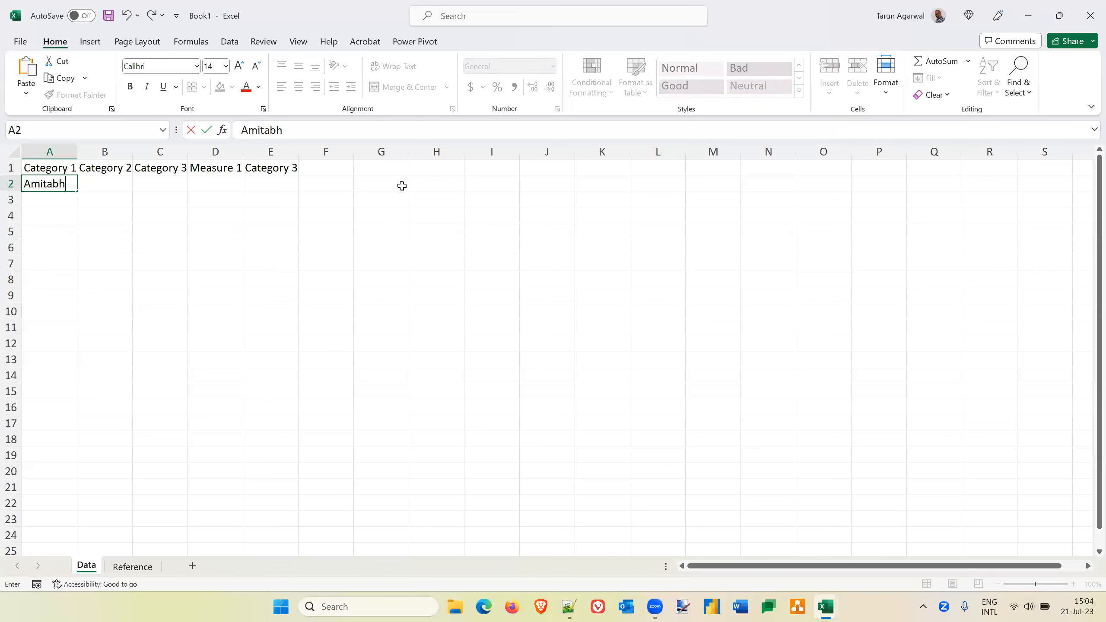
{"action": "key", "text": "Return"}
{"action": "key", "text": "Up"}
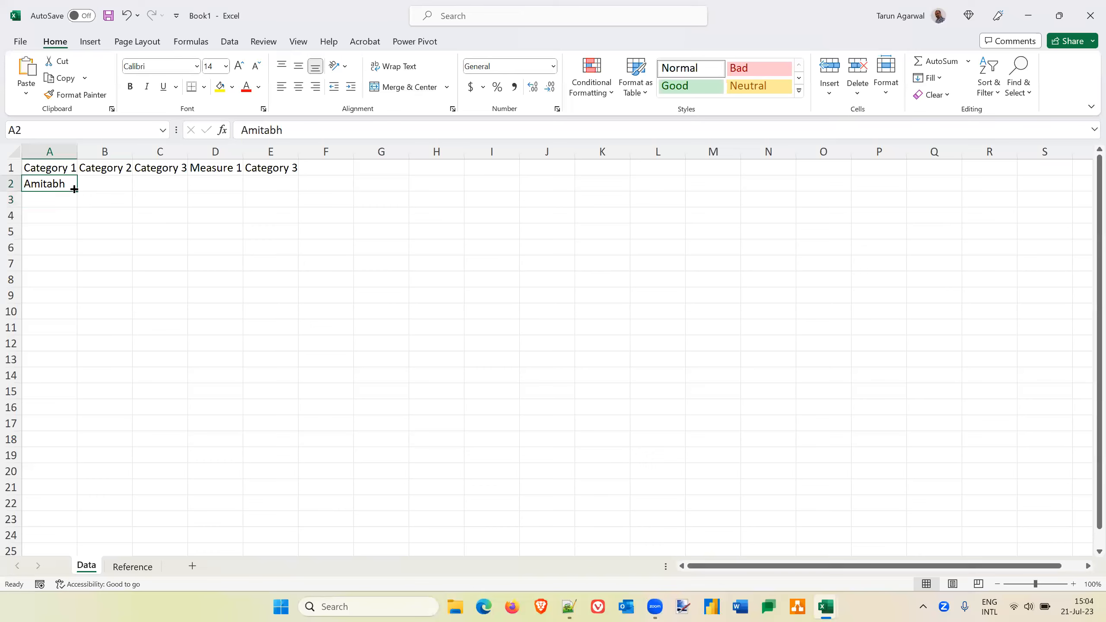
{"action": "left_click_drag", "start_coordinate": [76, 190], "coordinate": [64, 336]}
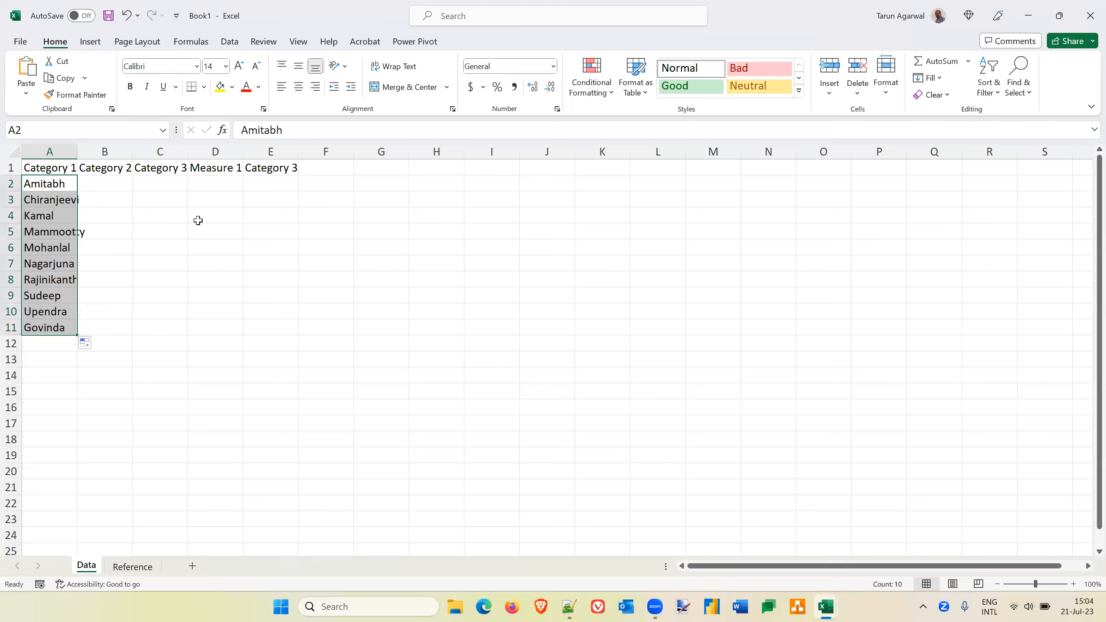
{"action": "double_click", "coordinate": [77, 151]}
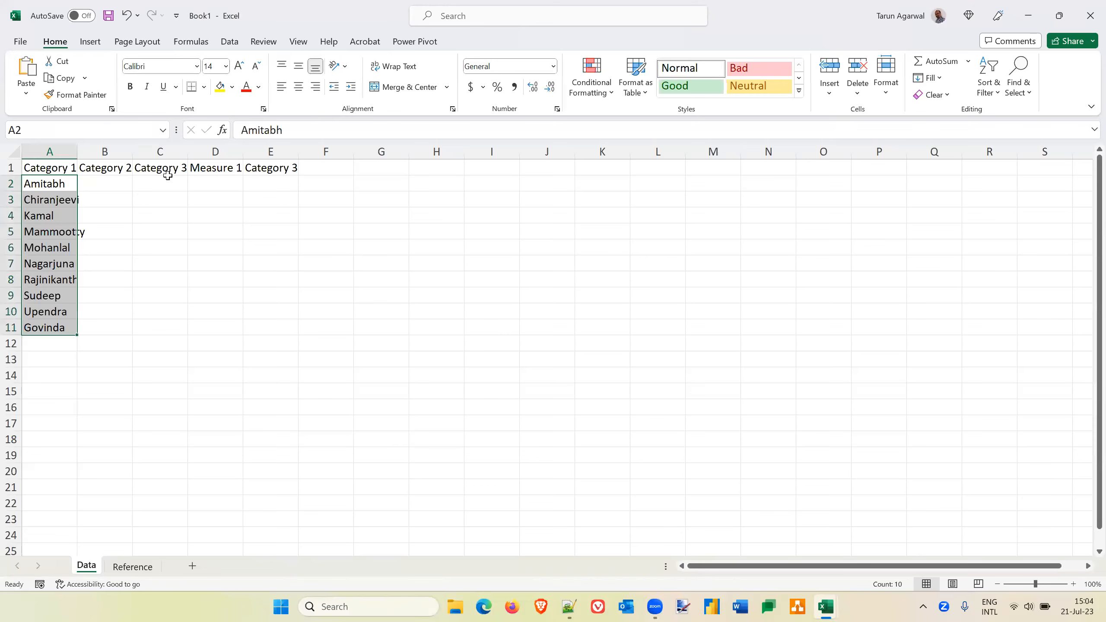
Step: Enter QTR 1 in B2 and copy it down through B11
{"action": "left_click", "coordinate": [111, 181]}
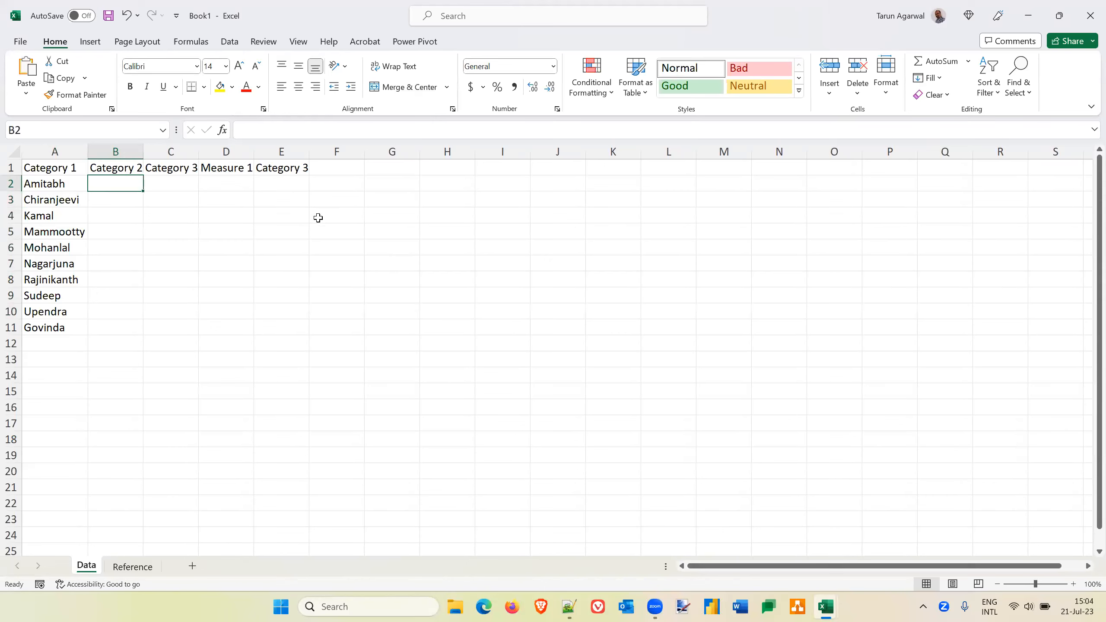
{"action": "type", "text": "Q"}
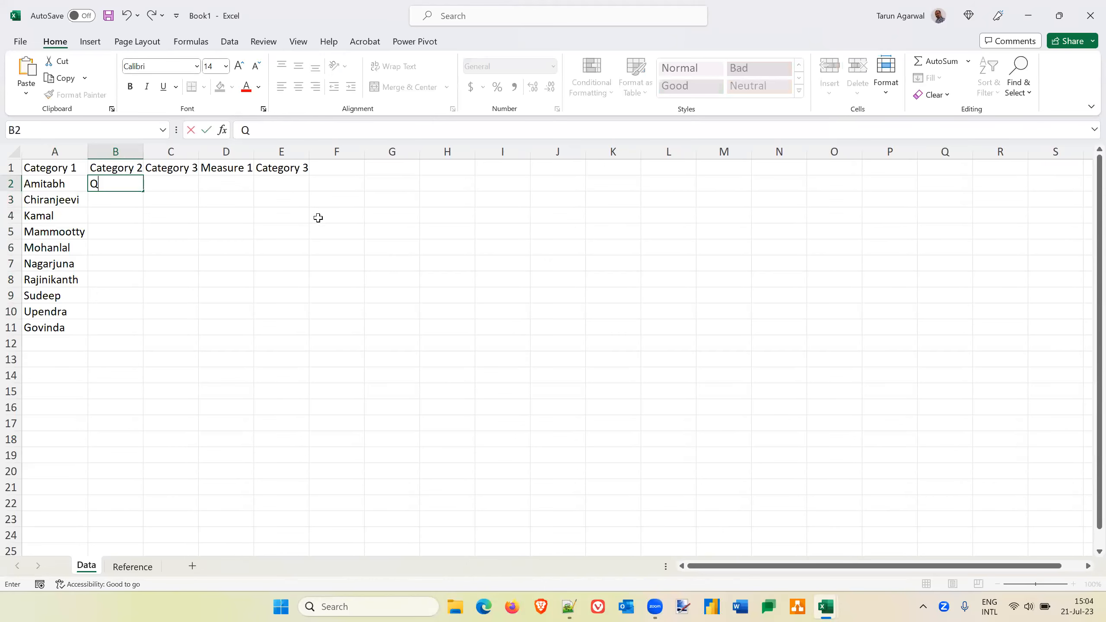
{"action": "type", "text": "TR 1"}
{"action": "key", "text": "ctrl+Return"}
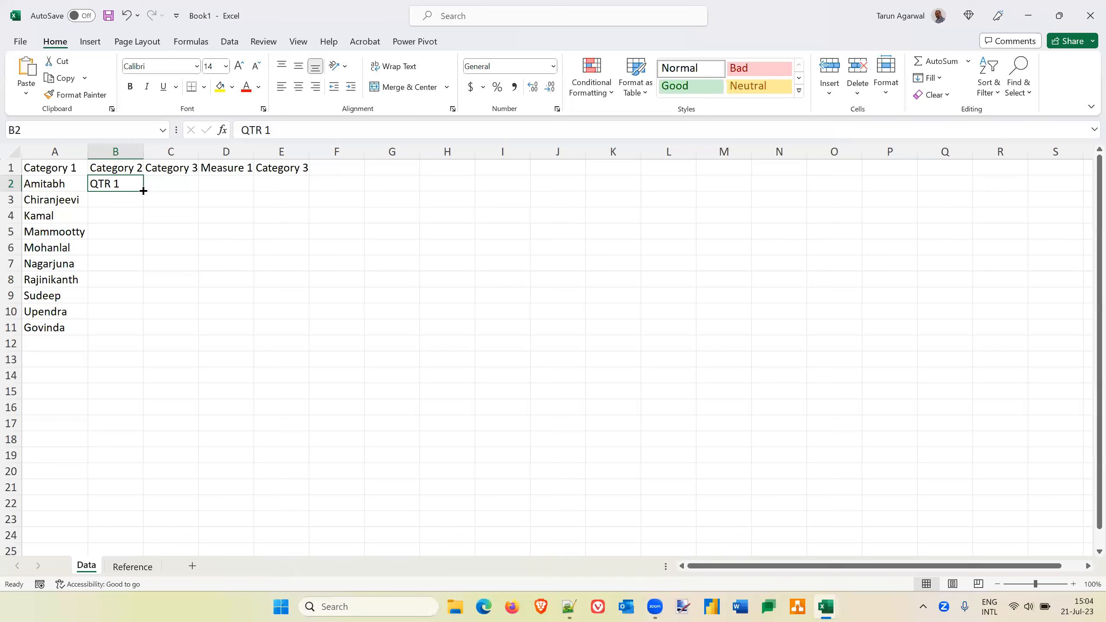
{"action": "key", "text": "ctrl+c"}
{"action": "key", "text": "Down"}
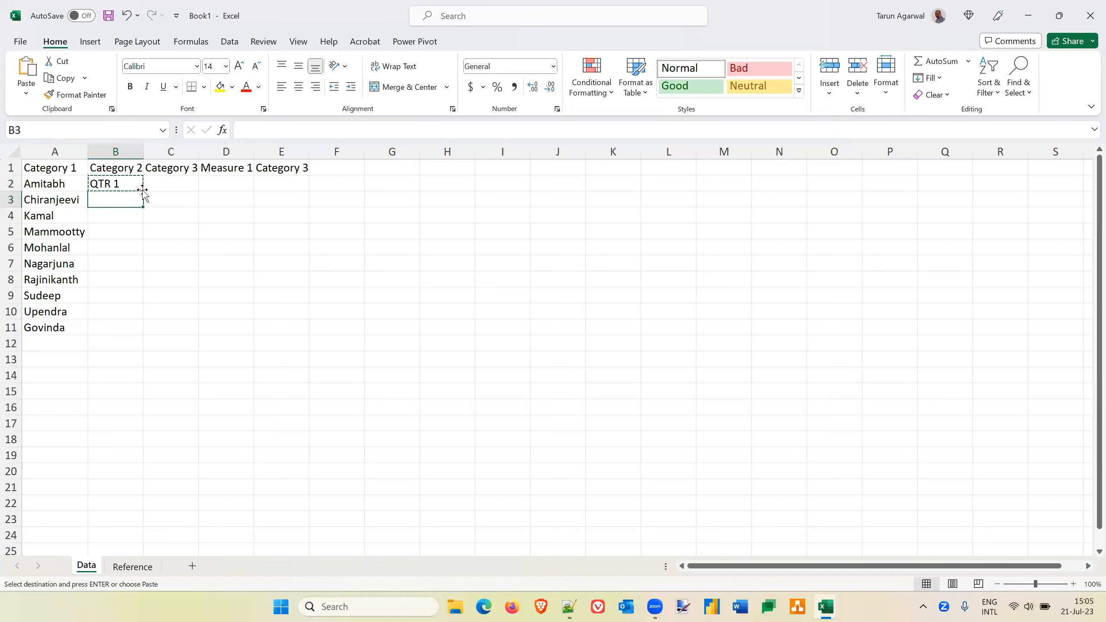
{"action": "key", "text": "shift+Down"}
{"action": "key", "text": "shift+Down"}
{"action": "key", "text": "shift+Down"}
{"action": "key", "text": "shift+Down"}
{"action": "key", "text": "shift+Down"}
{"action": "key", "text": "shift+Down"}
{"action": "key", "text": "shift+Down"}
{"action": "key", "text": "shift+Down"}
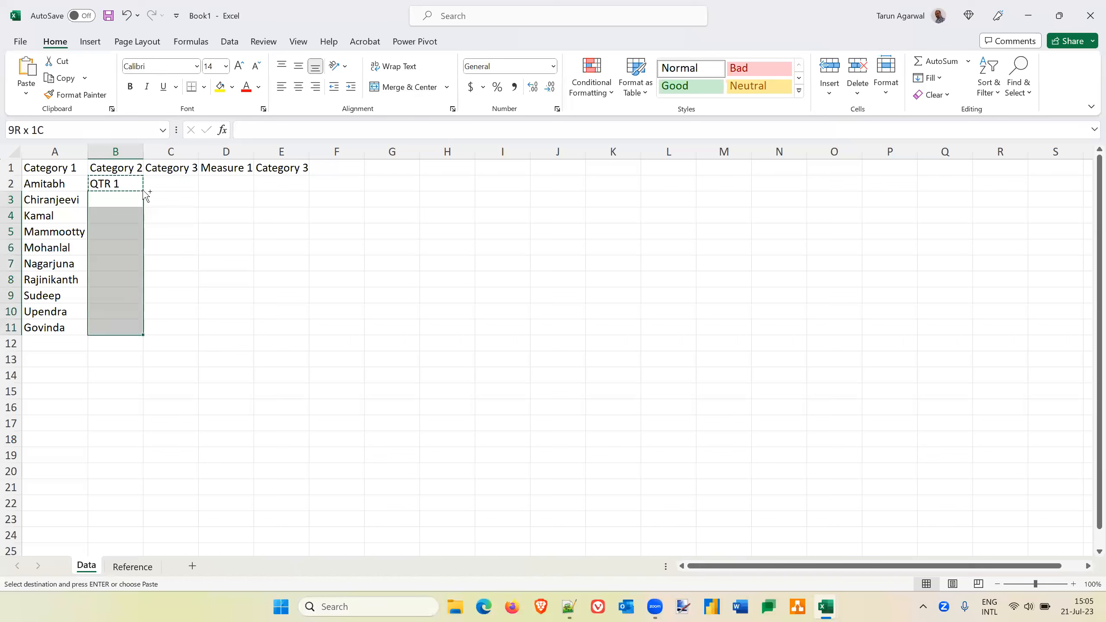
{"action": "key", "text": "ctrl+v"}
Step: Change the quarter in B8 to QTR 2
{"action": "key", "text": "Down"}
{"action": "key", "text": "Down"}
{"action": "key", "text": "Down"}
{"action": "key", "text": "Down"}
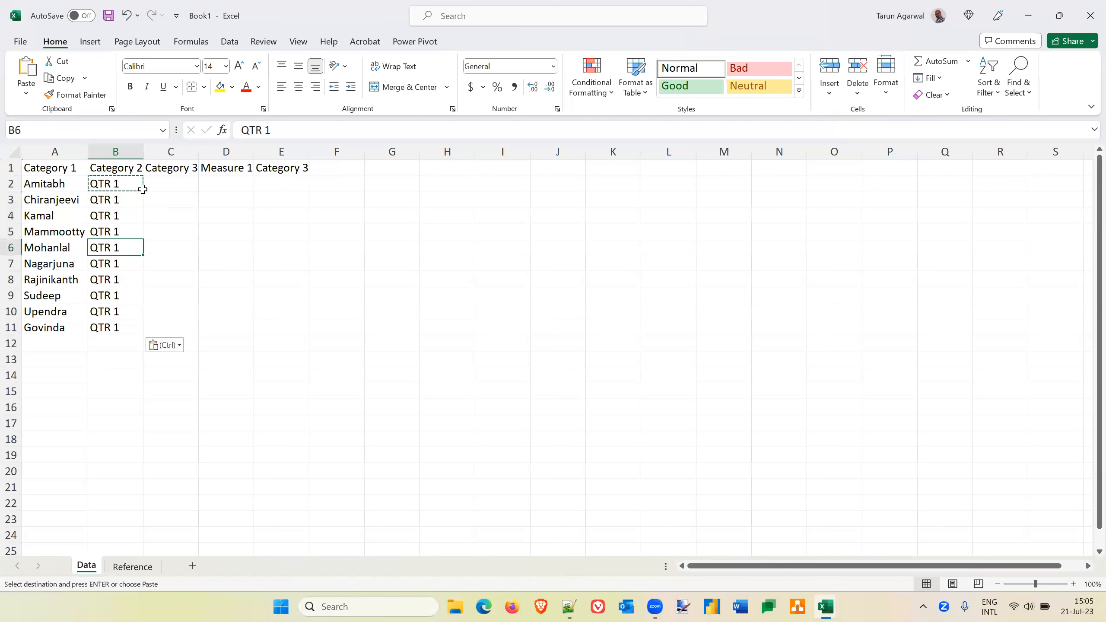
{"action": "key", "text": "Down"}
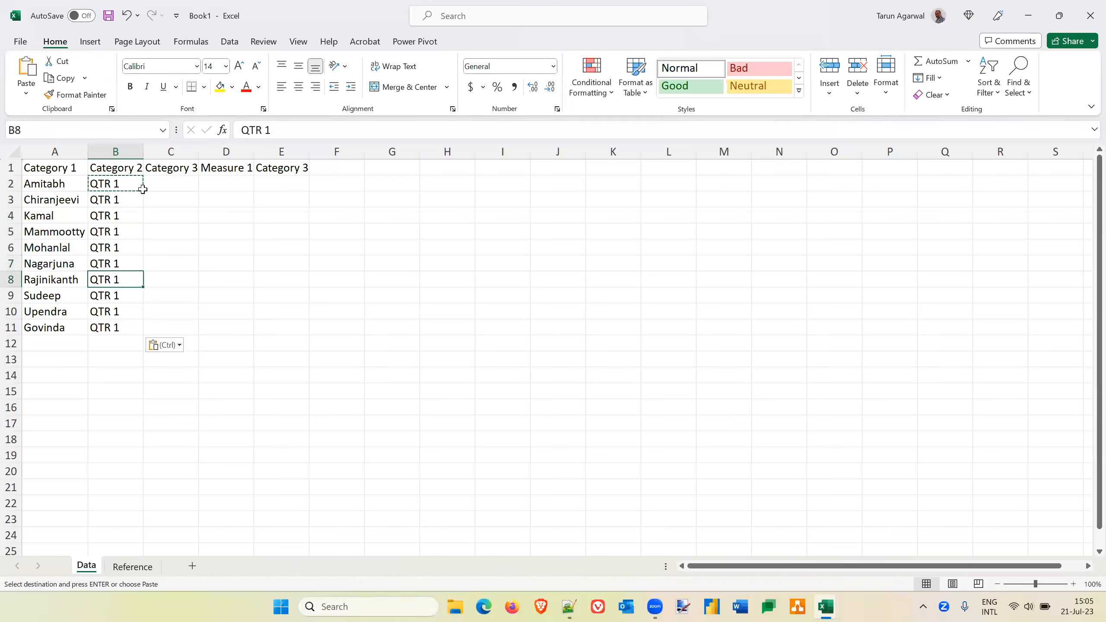
{"action": "key", "text": "F2"}
{"action": "key", "text": "BackSpace"}
{"action": "type", "text": "2"}
{"action": "key", "text": "Return"}
{"action": "key", "text": "Up"}
{"action": "key", "text": "Up"}
{"action": "key", "text": "Up"}
{"action": "key", "text": "Up"}
{"action": "key", "text": "Up"}
Step: Move the quarter values from B2:B11 into the Category 3 column, starting at C2
{"action": "left_click", "coordinate": [144, 190]}
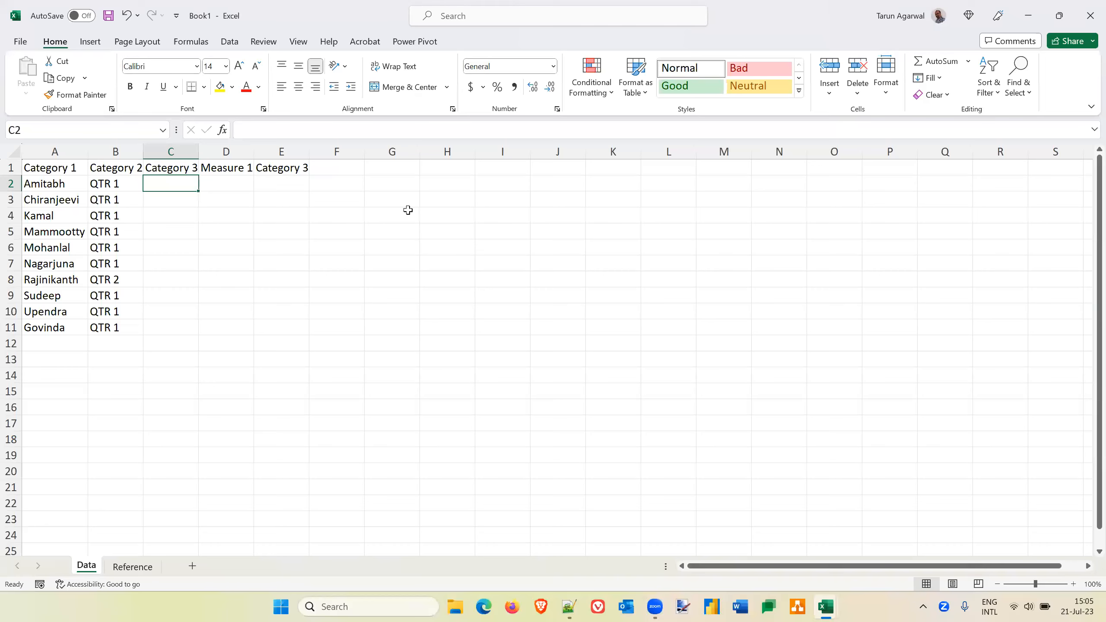
{"action": "key", "text": "Left"}
{"action": "key", "text": "ctrl+shift+Down"}
{"action": "key", "text": "ctrl+c"}
{"action": "key", "text": "Right"}
{"action": "key", "text": "ctrl+v"}
{"action": "key", "text": "Left"}
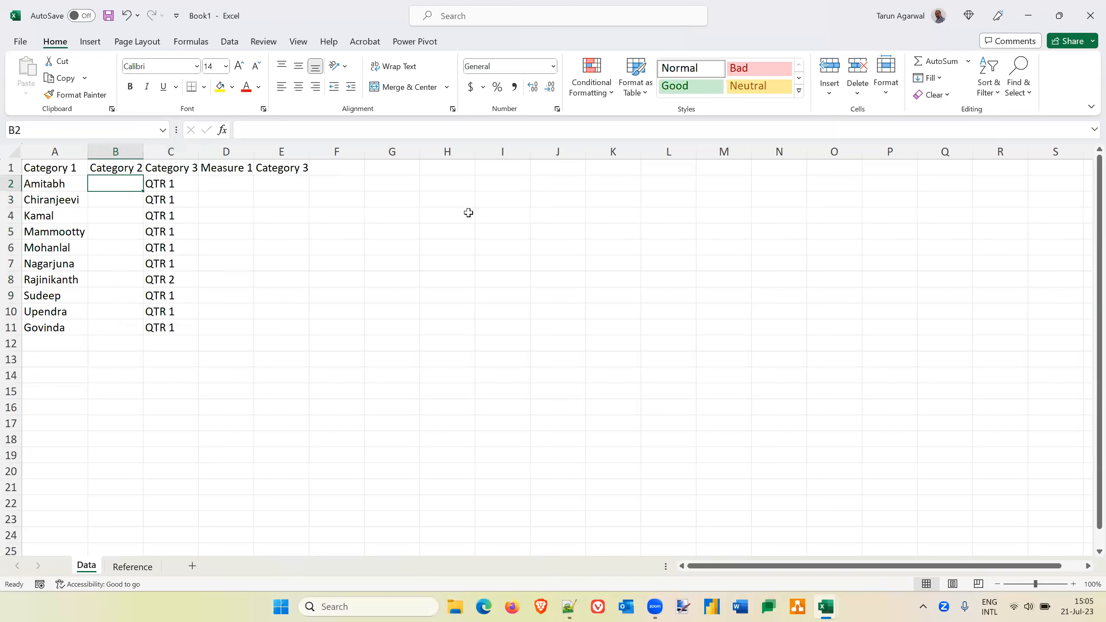
Step: On the Reference sheet, enter Text 1 in A1 and fill the series down to A4
{"action": "left_click", "coordinate": [131, 565]}
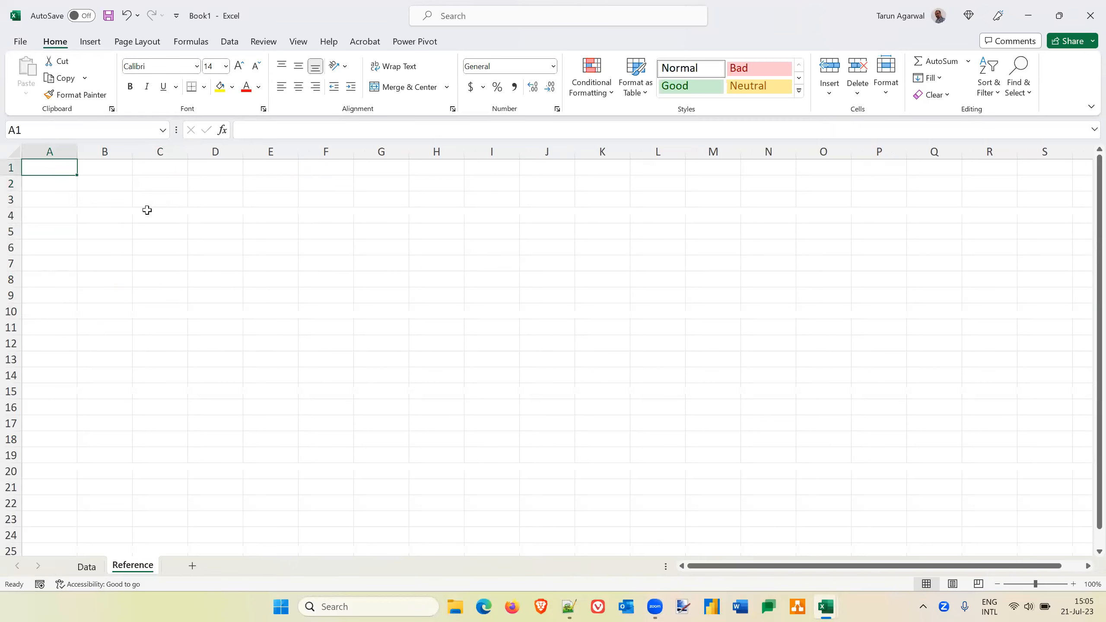
{"action": "type", "text": "Text 1"}
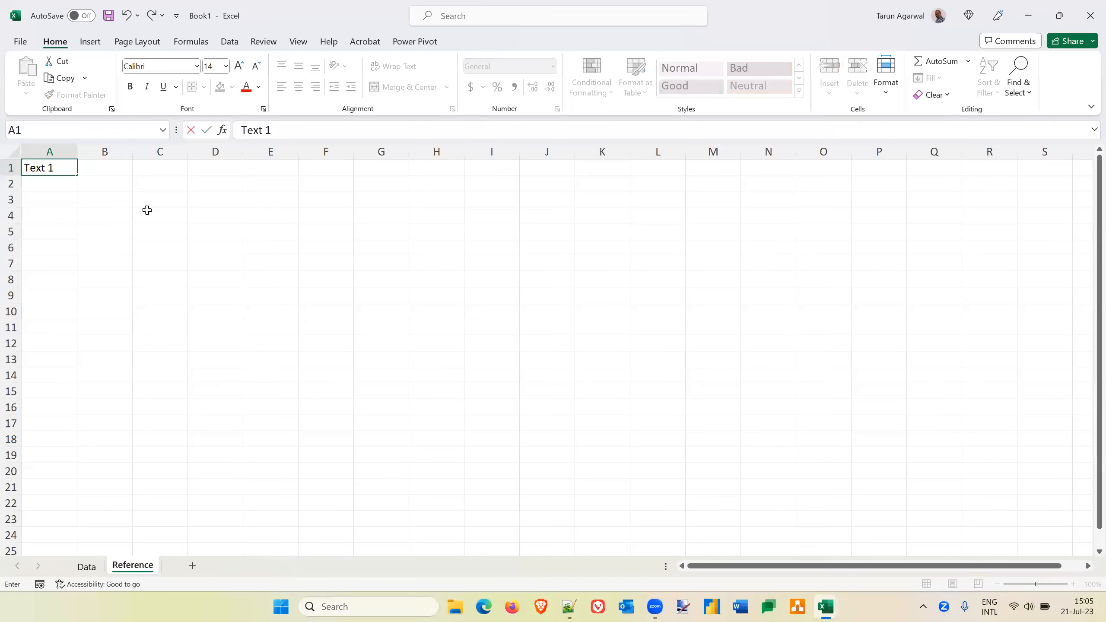
{"action": "key", "text": "Return"}
{"action": "key", "text": "Up"}
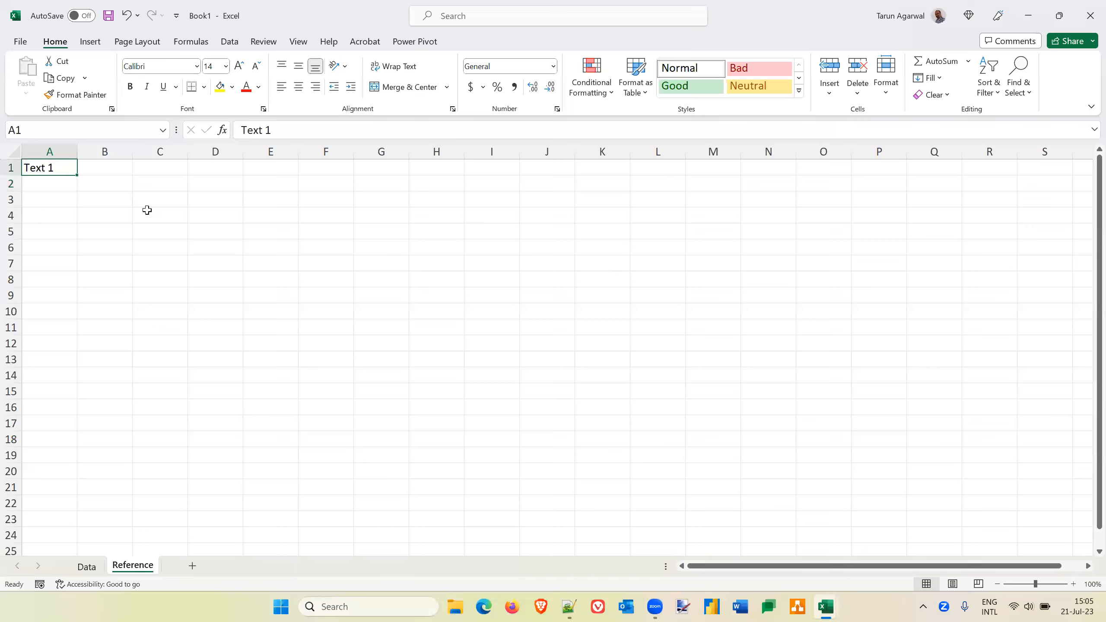
{"action": "left_click_drag", "start_coordinate": [78, 176], "coordinate": [101, 208]}
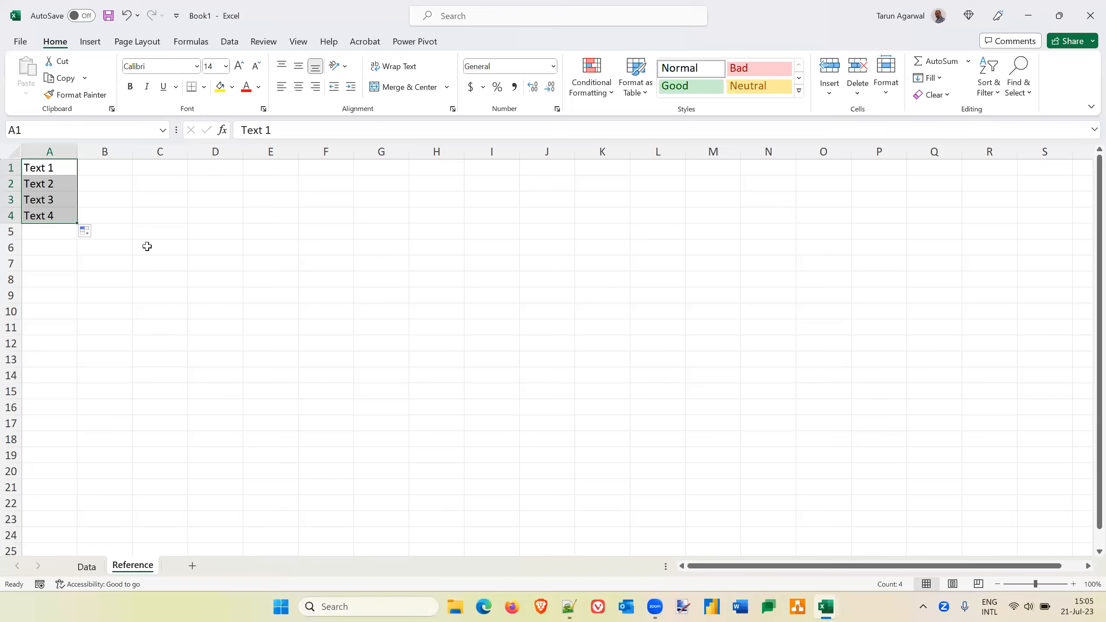
Step: Insert a blank row above the text list on the Reference sheet
{"action": "key", "text": "ctrl+Home"}
{"action": "key", "text": "alt"}
{"action": "key", "text": "i"}
{"action": "key", "text": "r"}
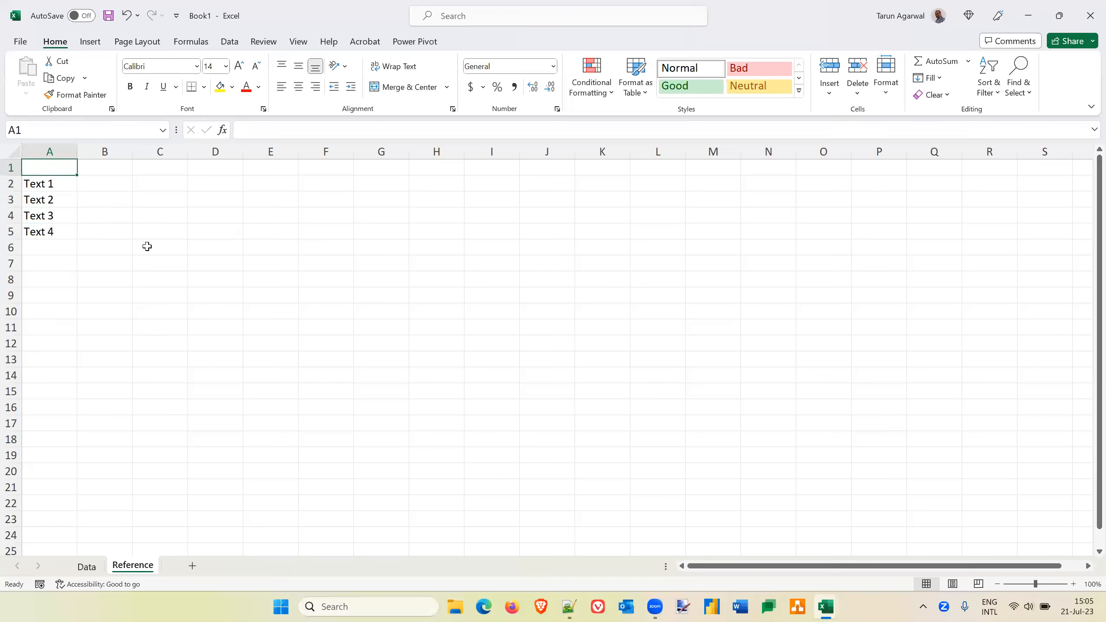
Step: Enter Category 2 in A1 as the header of the text list
{"action": "type", "text": "Categ"}
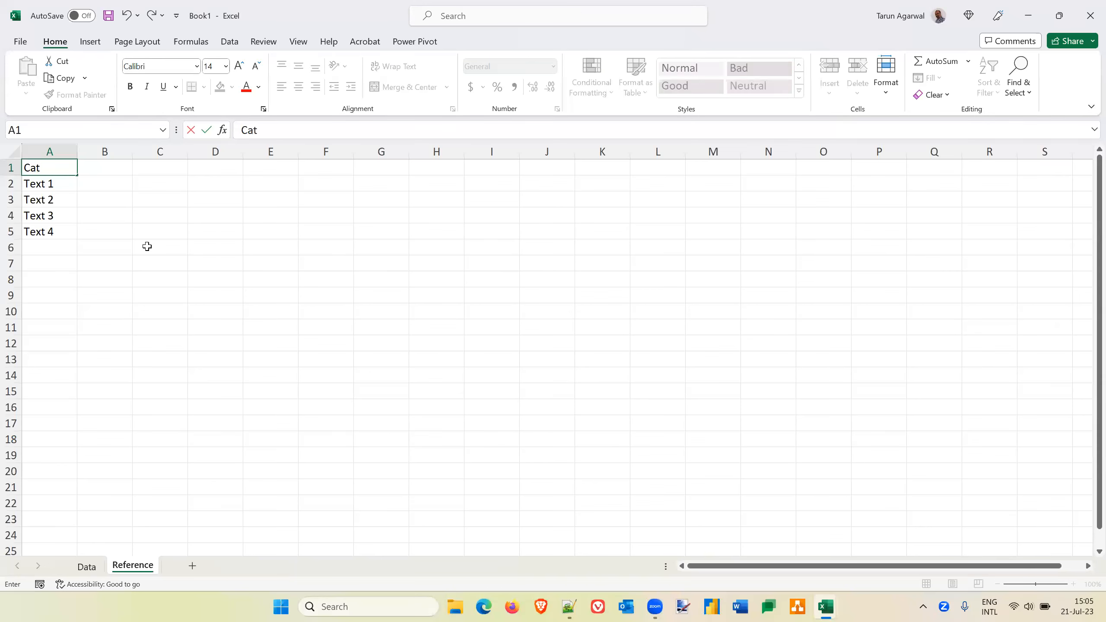
{"action": "key", "text": "BackSpace"}
{"action": "key", "text": "BackSpace"}
{"action": "type", "text": "egory 2"}
{"action": "key", "text": "Return"}
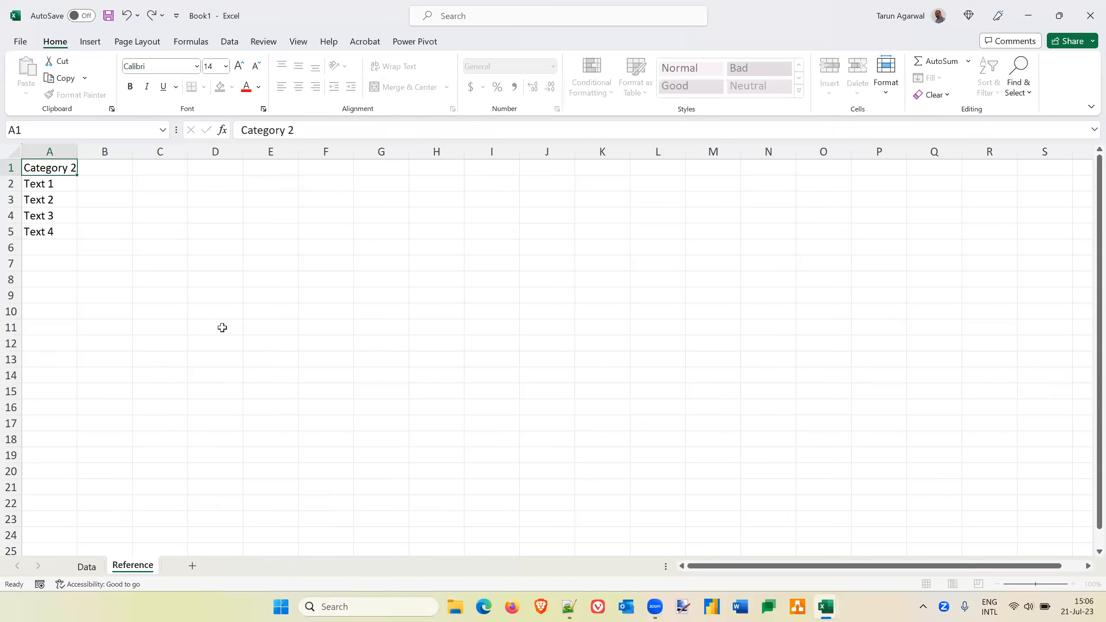
{"action": "key", "text": "Up"}
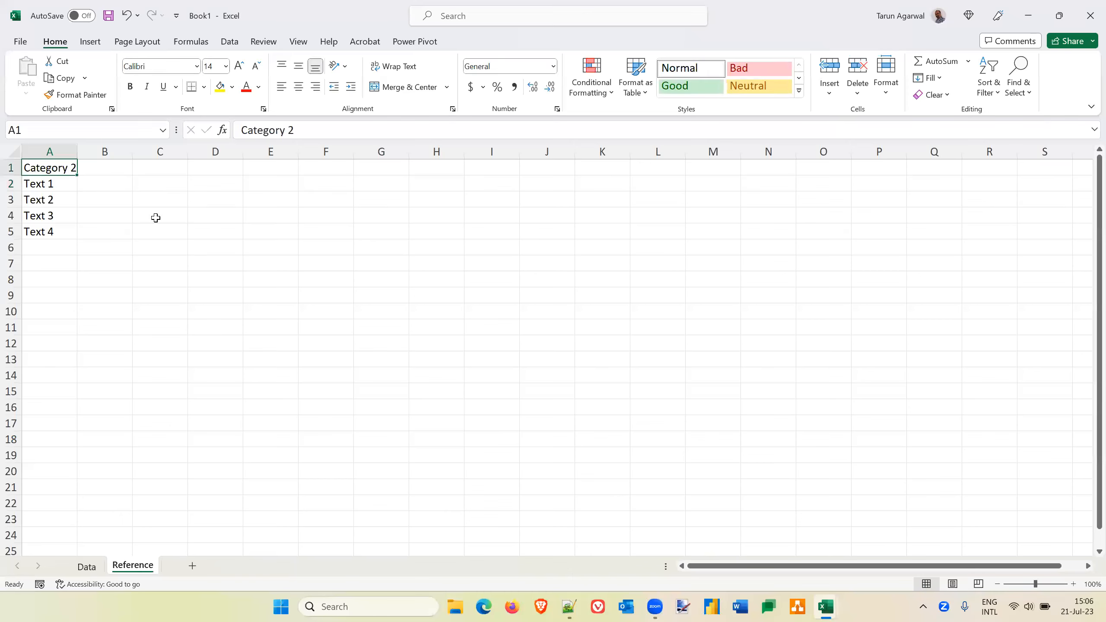
{"action": "left_click", "coordinate": [155, 218]}
{"action": "key", "text": "Up"}
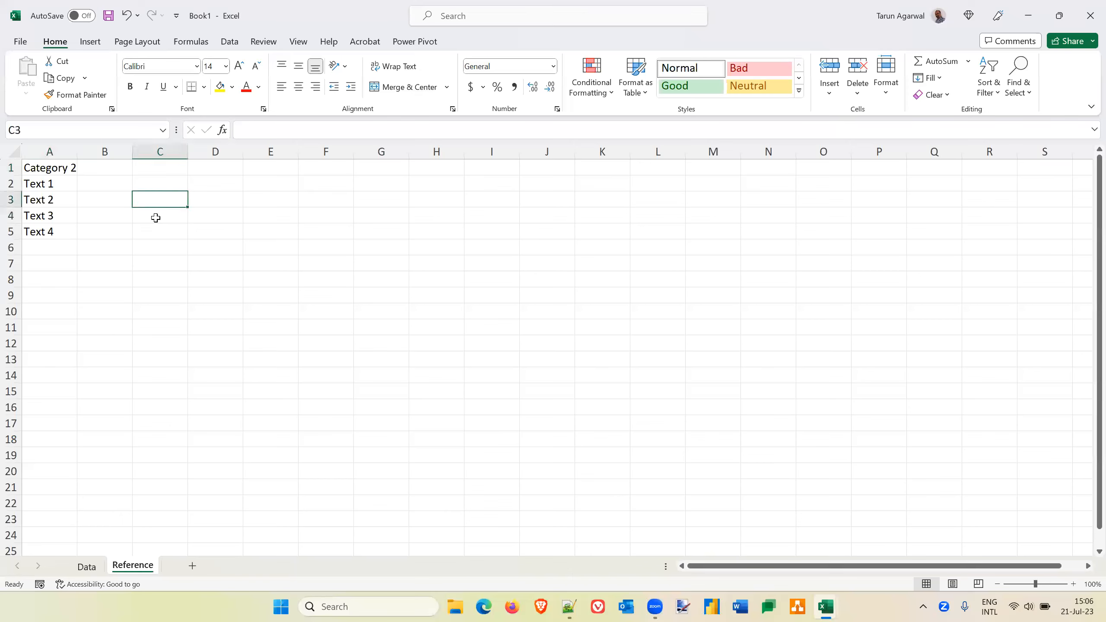
Step: Set the list header in A1 to Name
{"action": "key", "text": "ctrl+Home"}
{"action": "type", "text": "Name"}
{"action": "key", "text": "Return"}
Step: Convert the range A1:A5 into a table that has headers
{"action": "key", "text": "Up"}
{"action": "key", "text": "shift+Down"}
{"action": "key", "text": "shift+Down"}
{"action": "key", "text": "shift+Down"}
{"action": "key", "text": "shift+Down"}
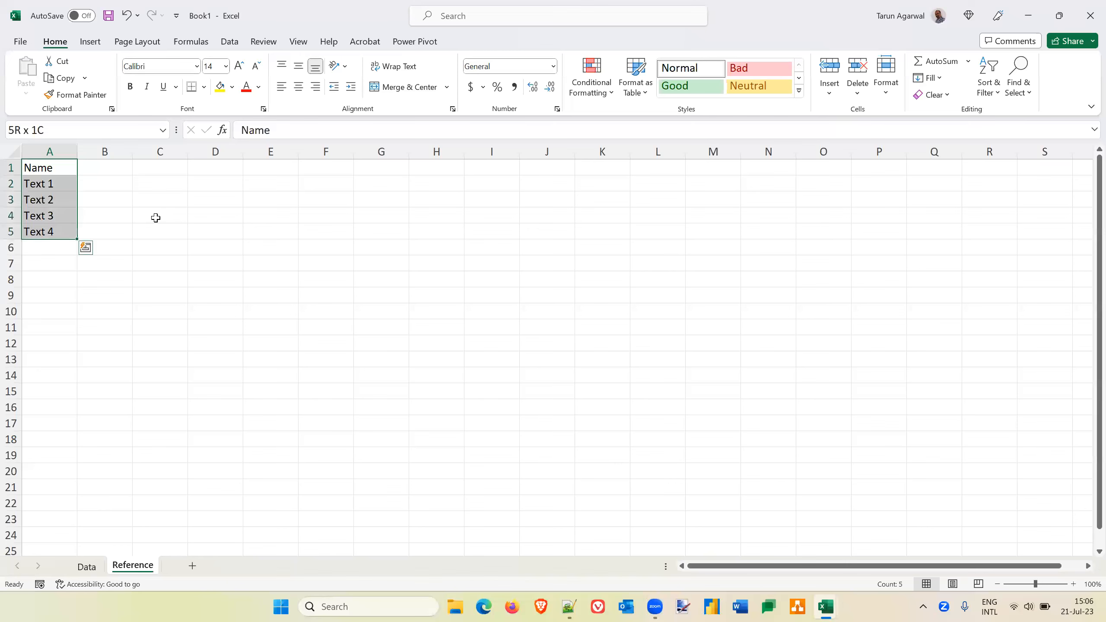
{"action": "left_click", "coordinate": [644, 81]}
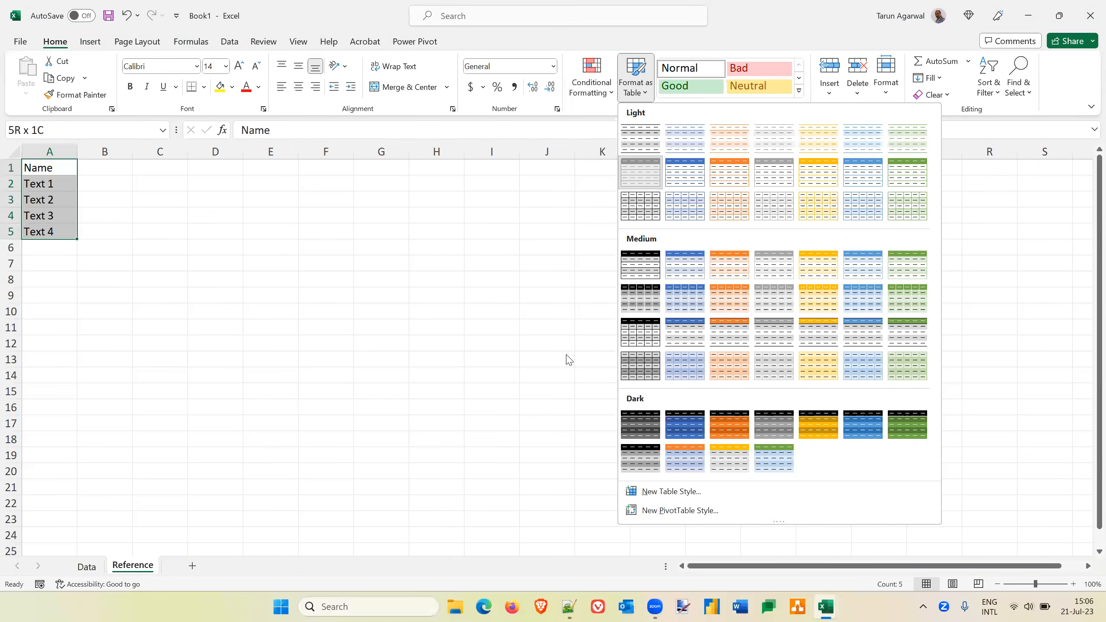
{"action": "left_click", "coordinate": [533, 356]}
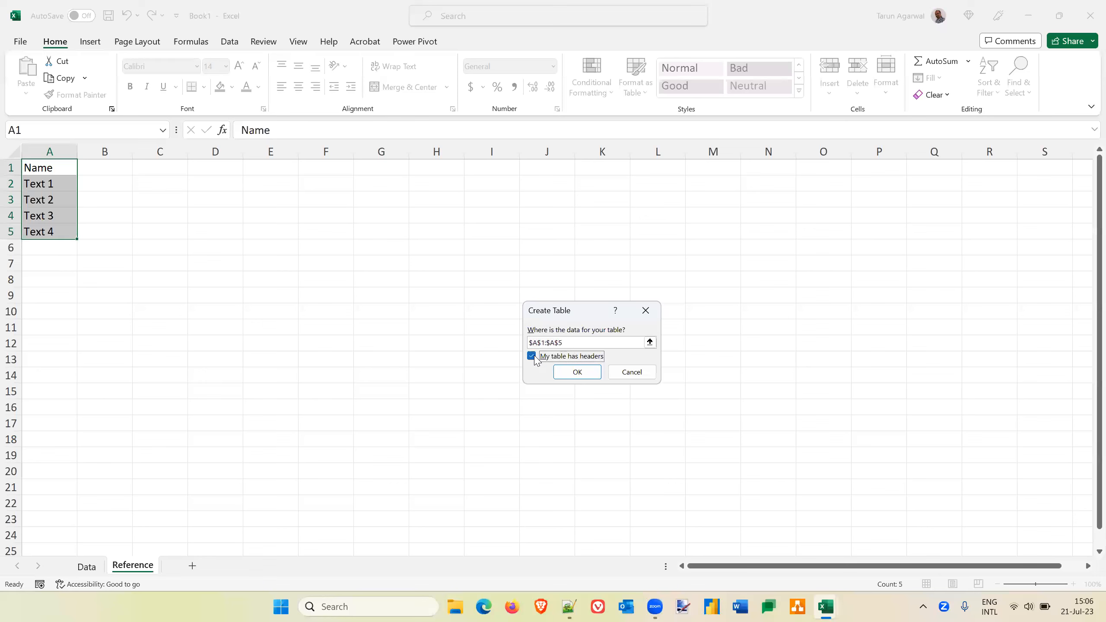
{"action": "left_click", "coordinate": [577, 371]}
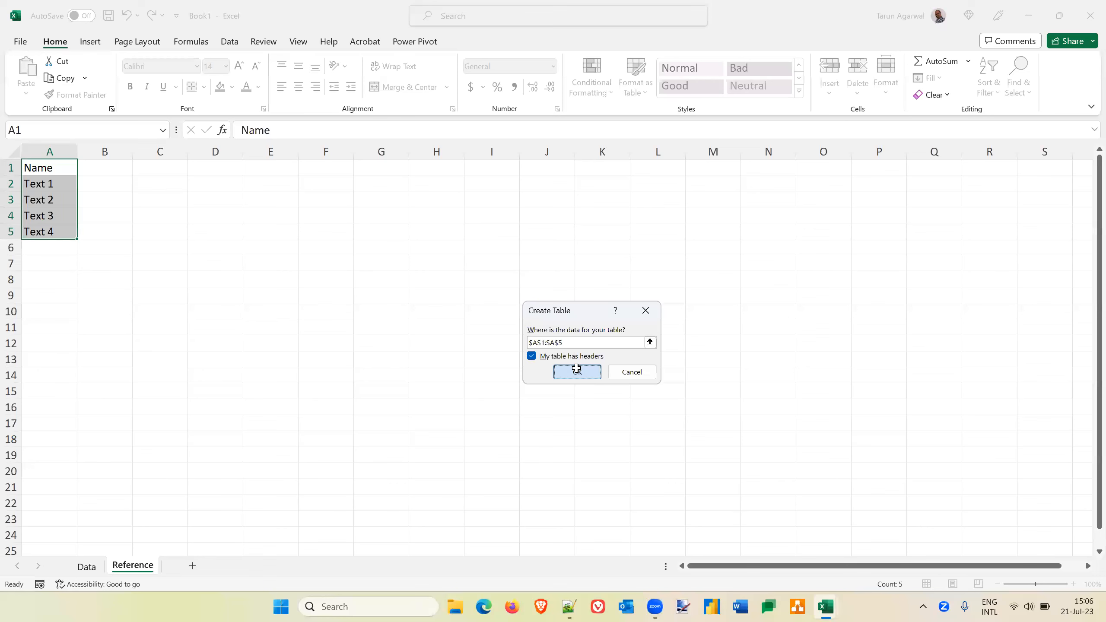
Step: Try to rename the new table as Cat2
{"action": "left_click", "coordinate": [47, 72]}
{"action": "type", "text": "Cateogy"}
{"action": "key", "text": "BackSpace"}
{"action": "key", "text": "BackSpace"}
{"action": "key", "text": "BackSpace"}
{"action": "key", "text": "BackSpace"}
{"action": "type", "text": "2"}
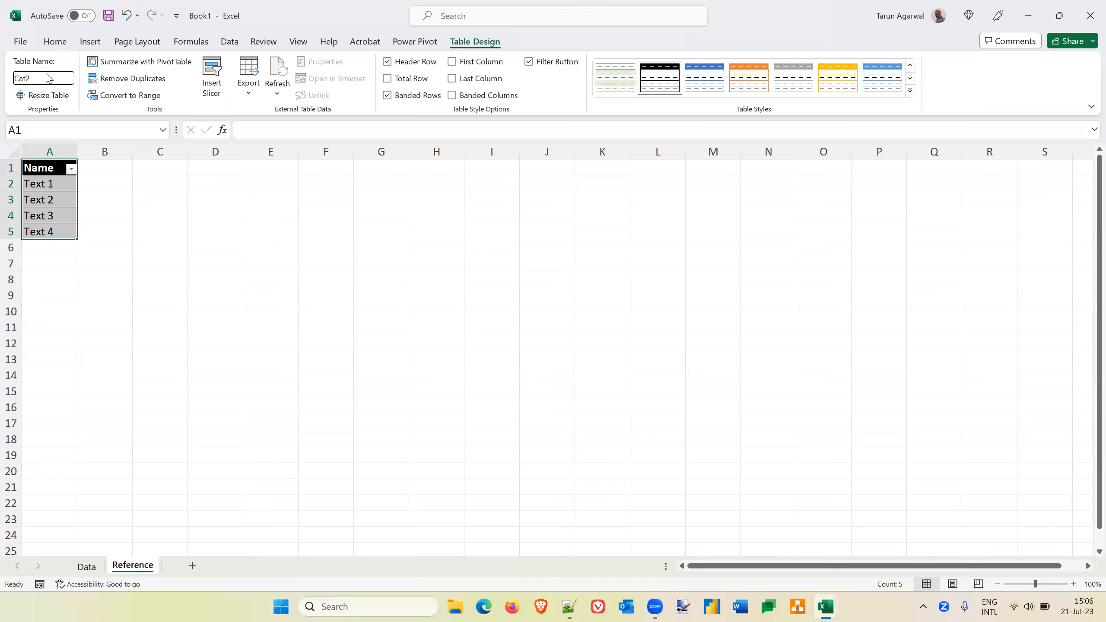
{"action": "key", "text": "Return"}
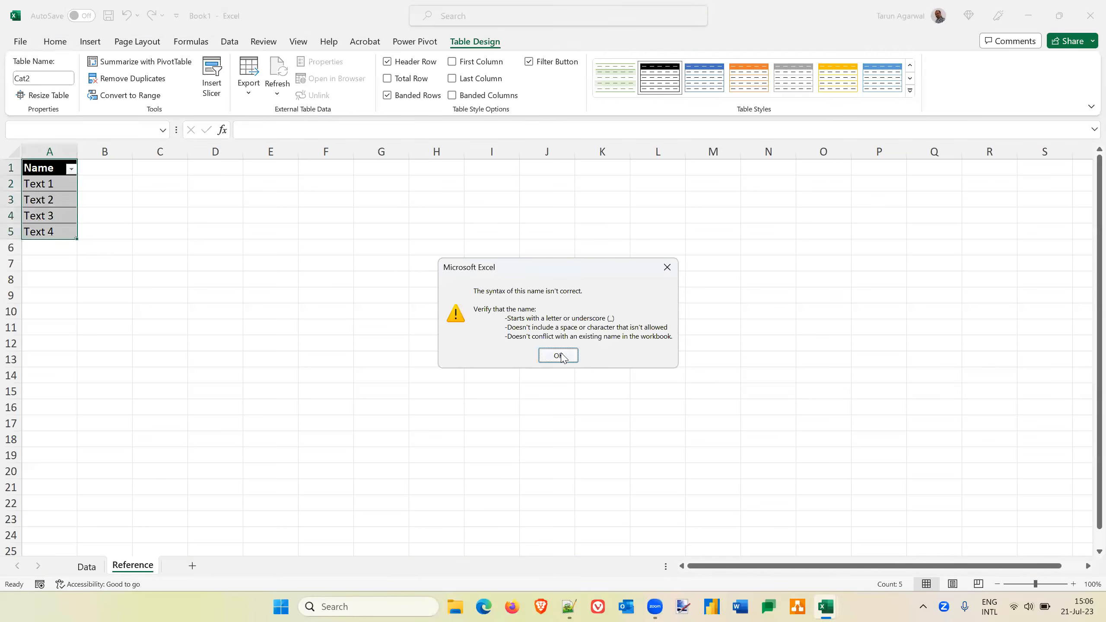
{"action": "key", "text": "Return"}
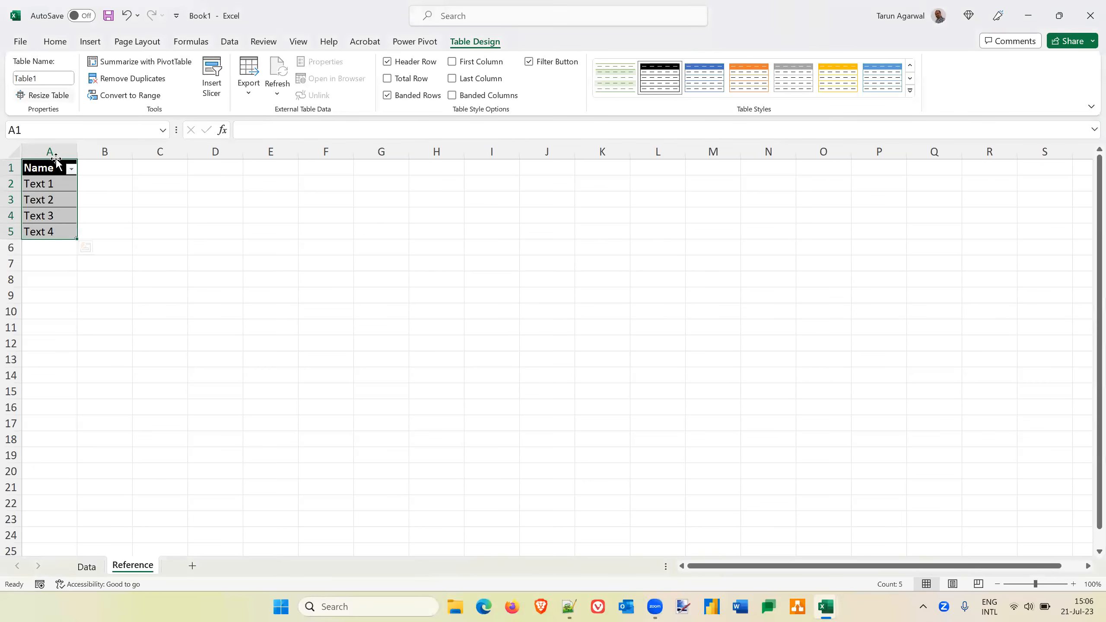
{"action": "left_click", "coordinate": [45, 75]}
{"action": "type", "text": "Cat2"}
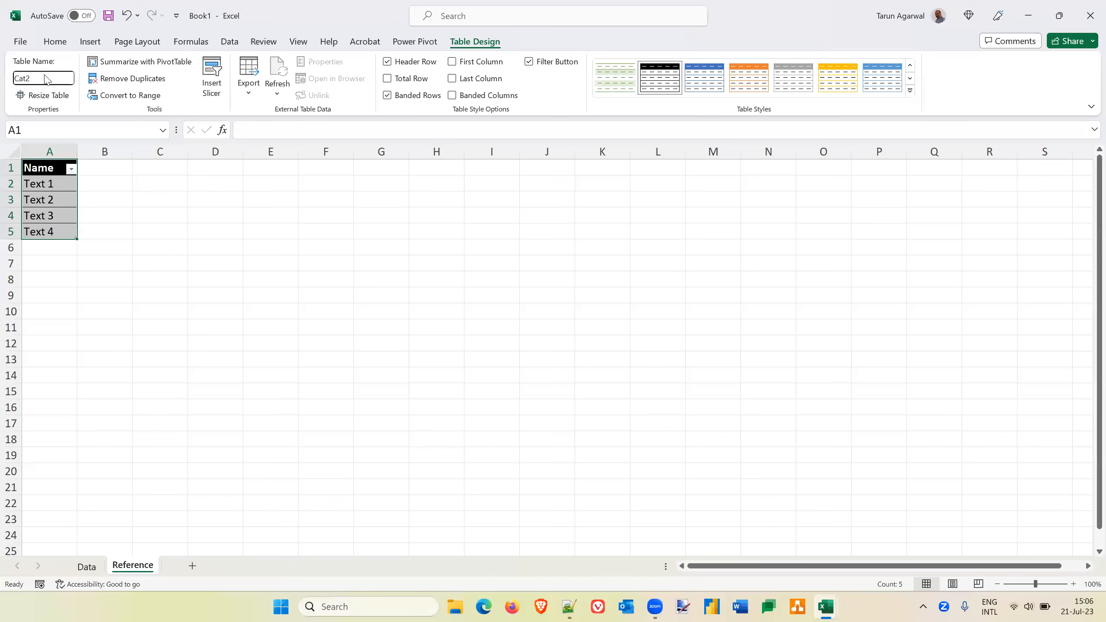
{"action": "key", "text": "Return"}
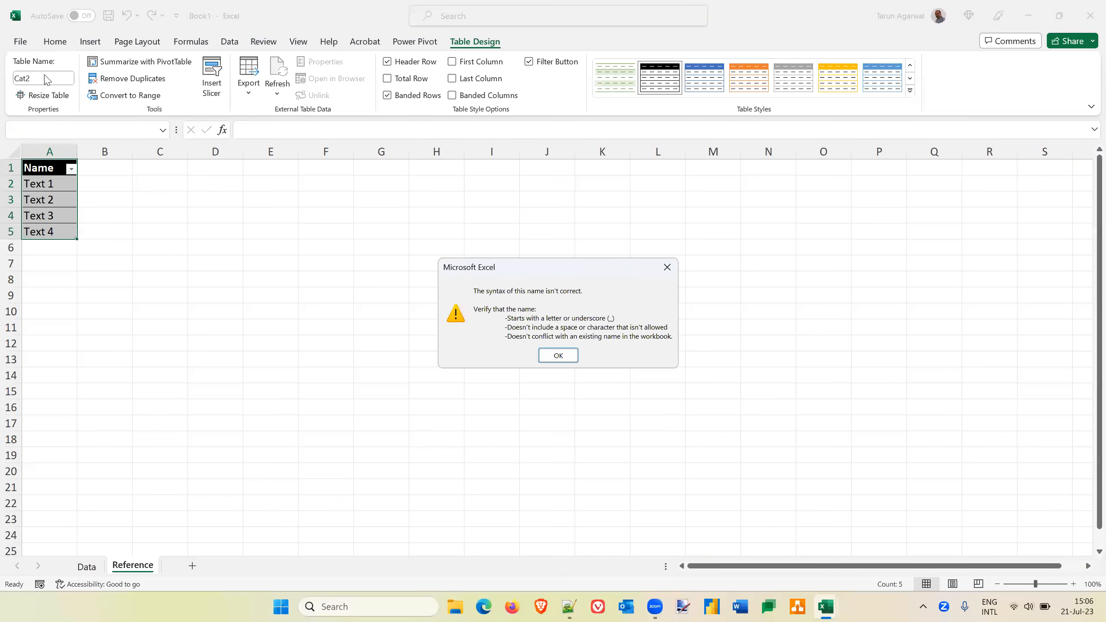
{"action": "key", "text": "Return"}
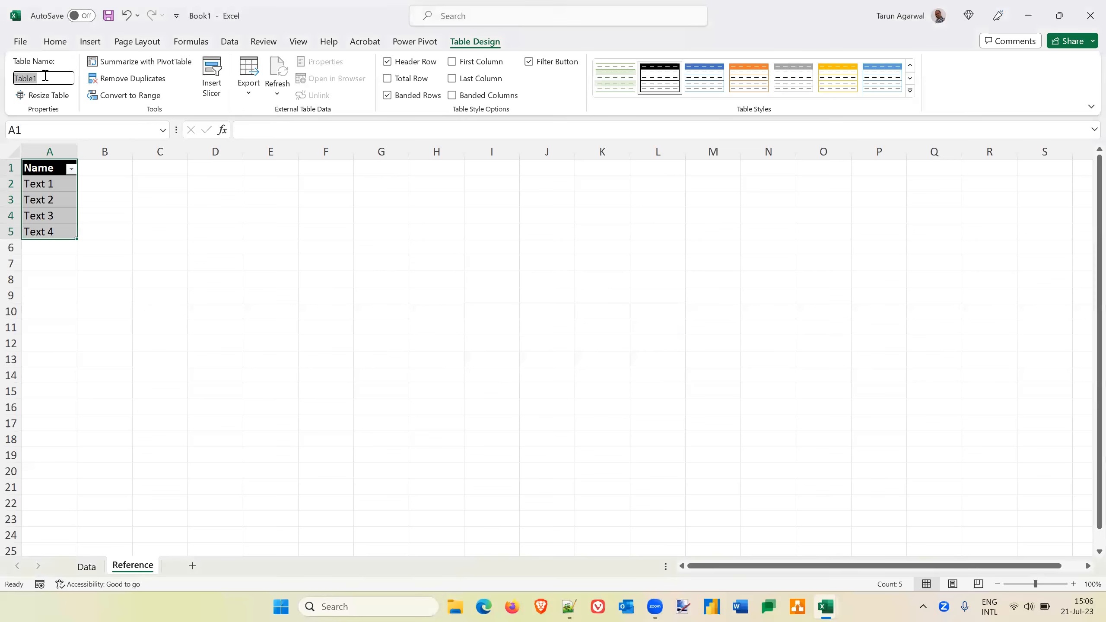
Step: Rename the new table on the Reference sheet as Cat_2
{"action": "type", "text": "Ca"}
{"action": "key", "text": "BackSpace"}
{"action": "key", "text": "BackSpace"}
{"action": "type", "text": "Cat_2"}
{"action": "key", "text": "Return"}
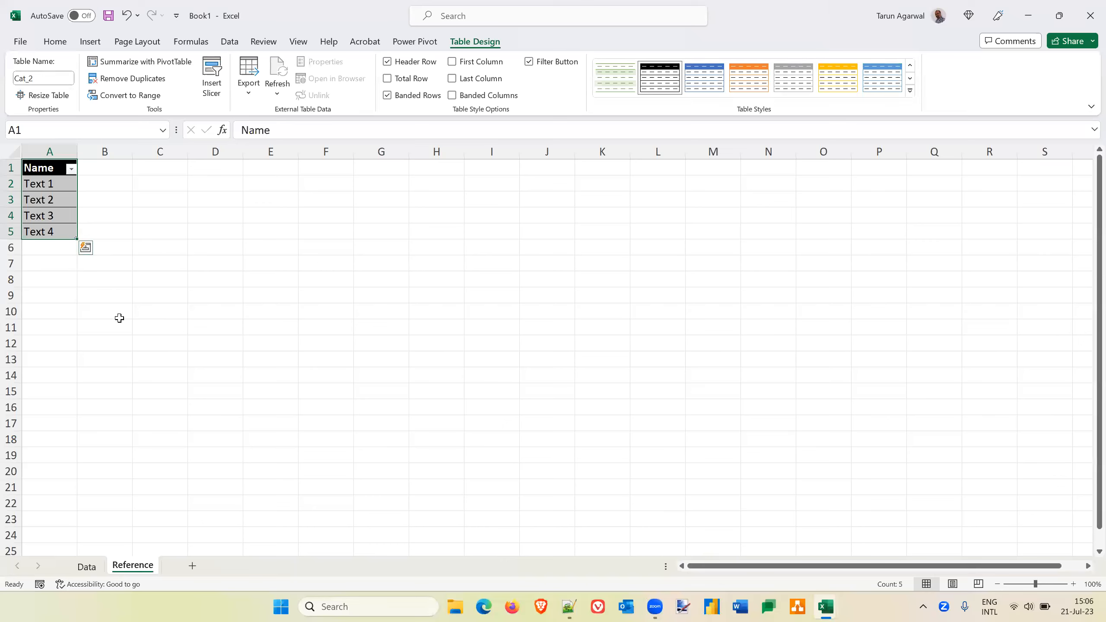
{"action": "left_click", "coordinate": [54, 170]}
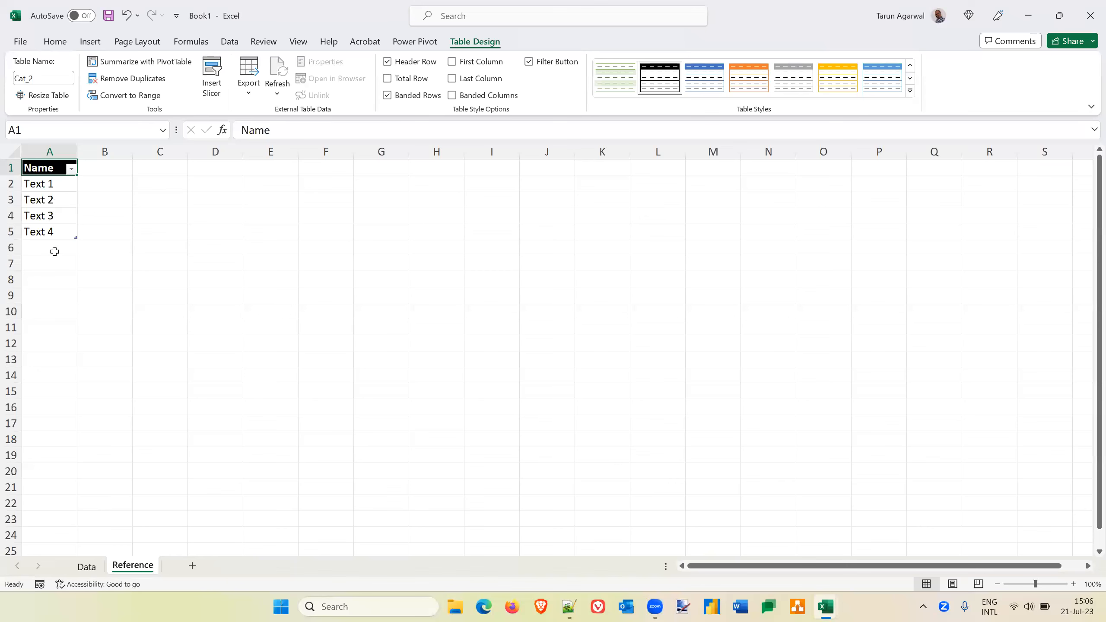
Step: Start a data validation rule for B2:B11 on the Data sheet that allows values from a list
{"action": "left_click", "coordinate": [86, 567]}
{"action": "left_click", "coordinate": [143, 296]}
{"action": "key", "text": "shift+Down"}
{"action": "key", "text": "shift+Down"}
{"action": "key", "text": "shift+Down"}
{"action": "key", "text": "Up"}
{"action": "key", "text": "Up"}
{"action": "key", "text": "Up"}
{"action": "key", "text": "Up"}
{"action": "key", "text": "Up"}
{"action": "key", "text": "Up"}
{"action": "key", "text": "Up"}
{"action": "key", "text": "Up"}
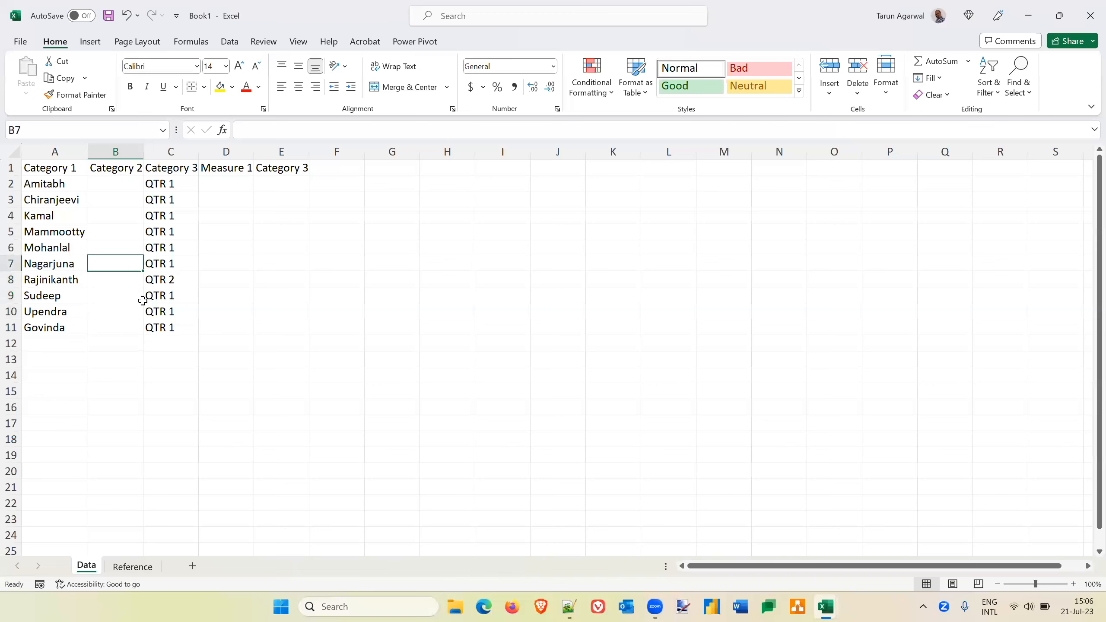
{"action": "key", "text": "Down"}
{"action": "key", "text": "shift+Down"}
{"action": "key", "text": "shift+Down"}
{"action": "key", "text": "shift+Down"}
{"action": "key", "text": "shift+Down"}
{"action": "key", "text": "shift+Down"}
{"action": "key", "text": "shift+Down"}
{"action": "key", "text": "shift+Down"}
{"action": "key", "text": "shift+Down"}
{"action": "key", "text": "shift+Down"}
{"action": "key", "text": "shift+Down"}
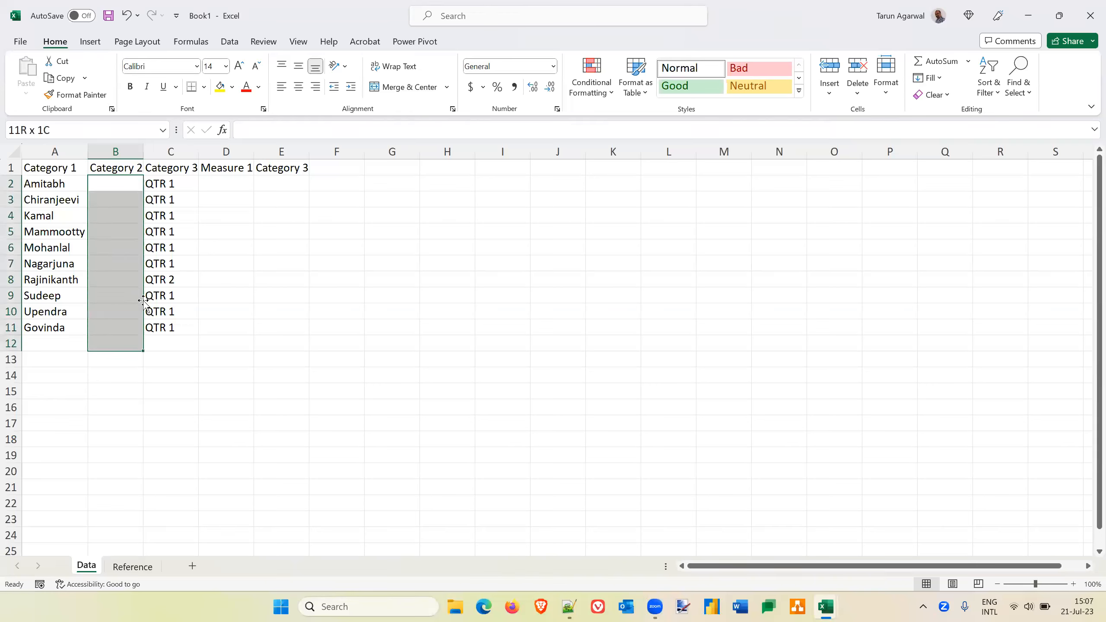
{"action": "key", "text": "shift+Up"}
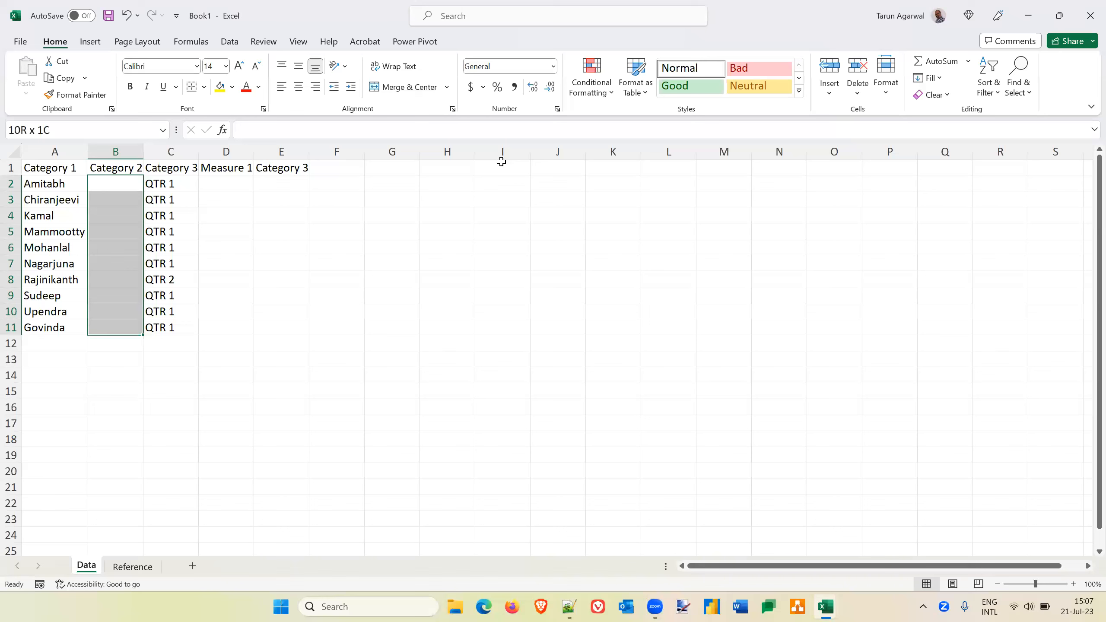
{"action": "left_click", "coordinate": [228, 44]}
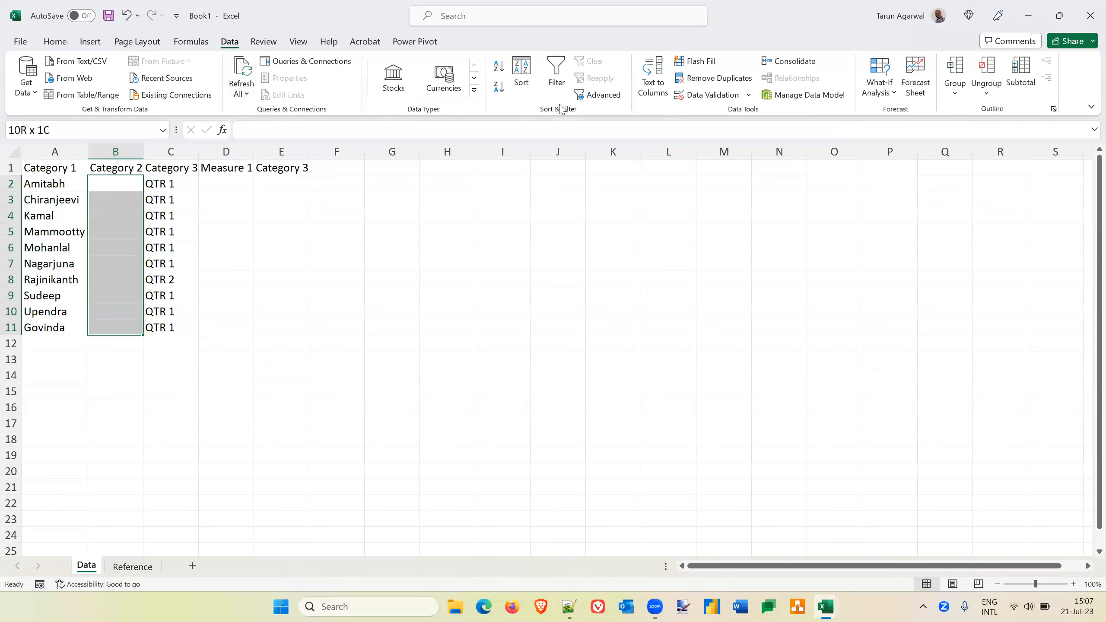
{"action": "left_click", "coordinate": [709, 95]}
{"action": "left_click", "coordinate": [540, 290]}
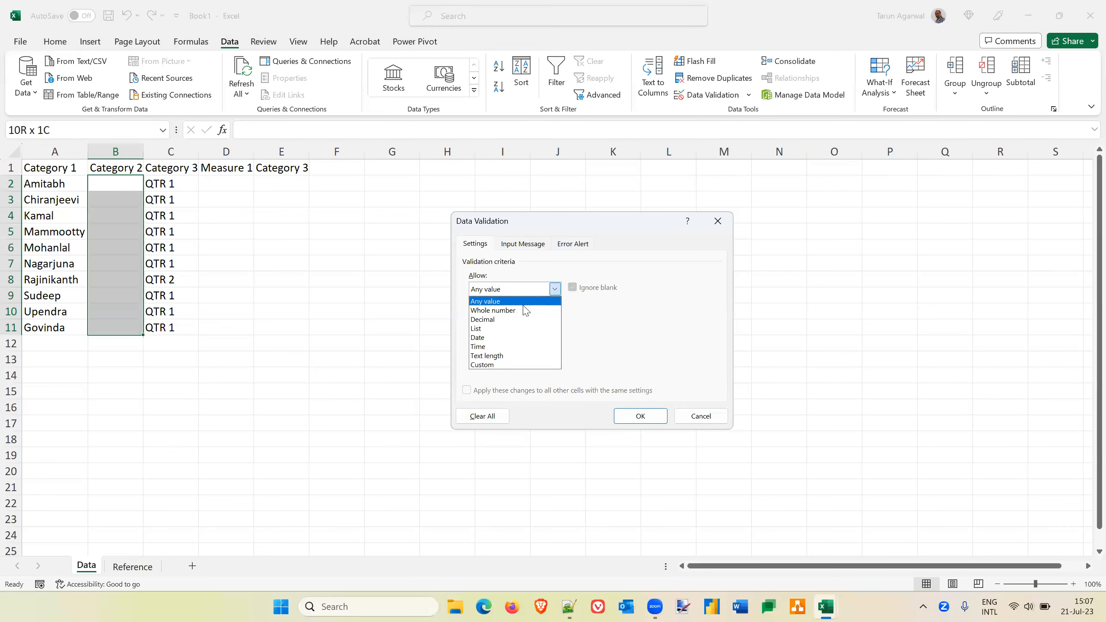
{"action": "left_click", "coordinate": [495, 330]}
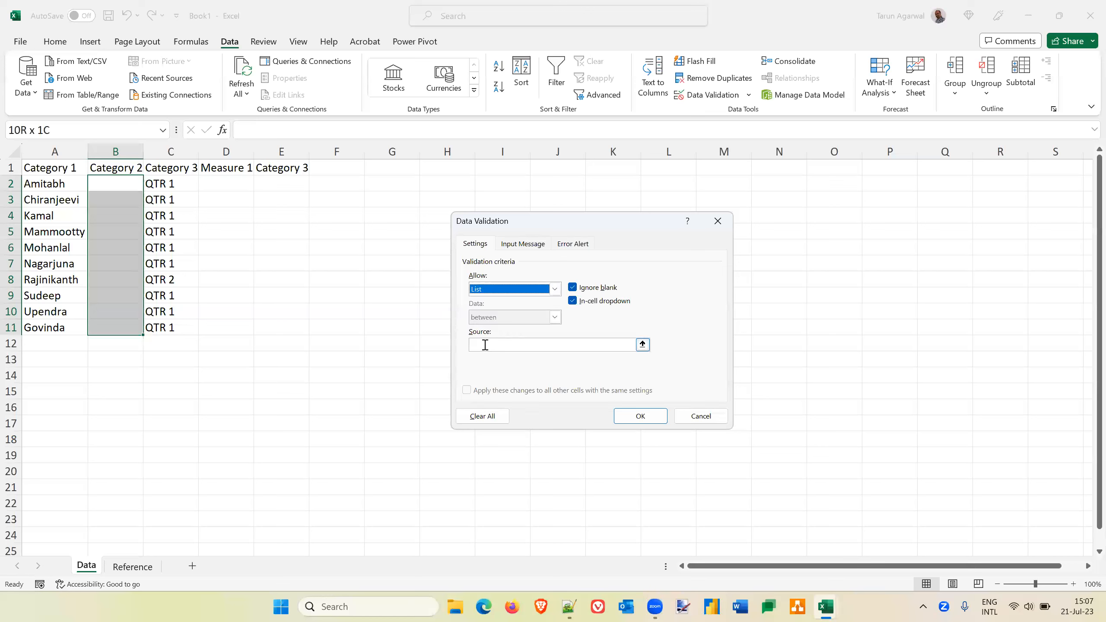
Step: Set the validation list source to =INDIRECT("Cat_2[Name]") and apply the rule
{"action": "left_click", "coordinate": [485, 344]}
{"action": "type", "text": "="}
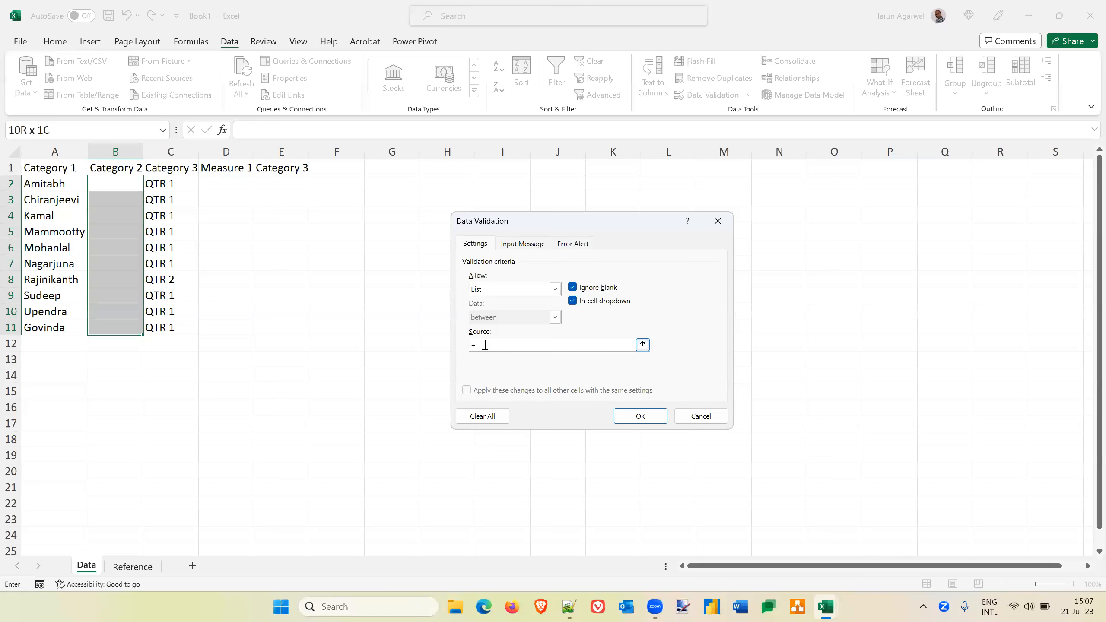
{"action": "key", "text": "Caps_Lock"}
{"action": "type", "text": "INDIRECT"}
{"action": "type", "text": "C"}
{"action": "key", "text": "Caps_Lock"}
{"action": "type", "text": "at_2[Name]"}
{"action": "left_click", "coordinate": [642, 417]}
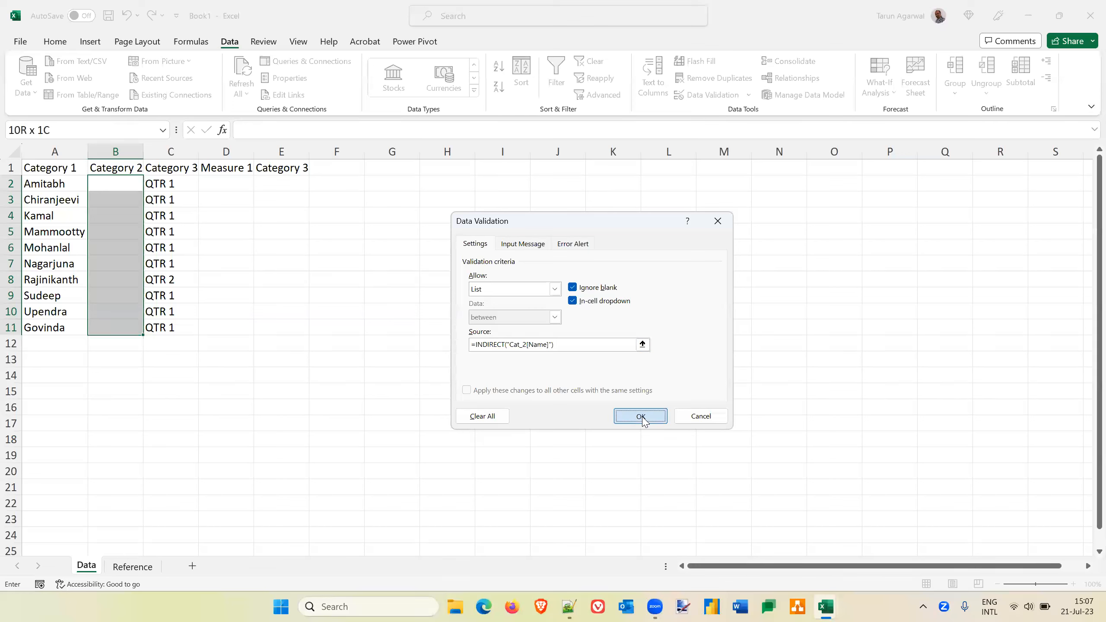
Step: Choose Text 2 from the validation list in B2
{"action": "left_click", "coordinate": [124, 185]}
{"action": "left_click", "coordinate": [148, 185]}
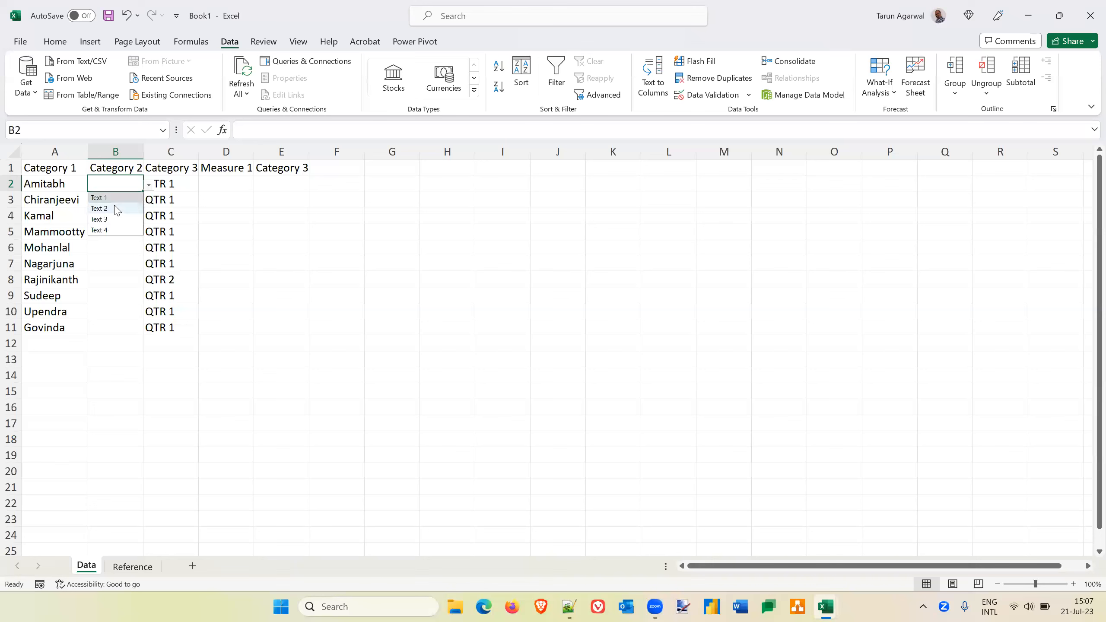
{"action": "left_click", "coordinate": [117, 209]}
{"action": "left_click", "coordinate": [126, 199]}
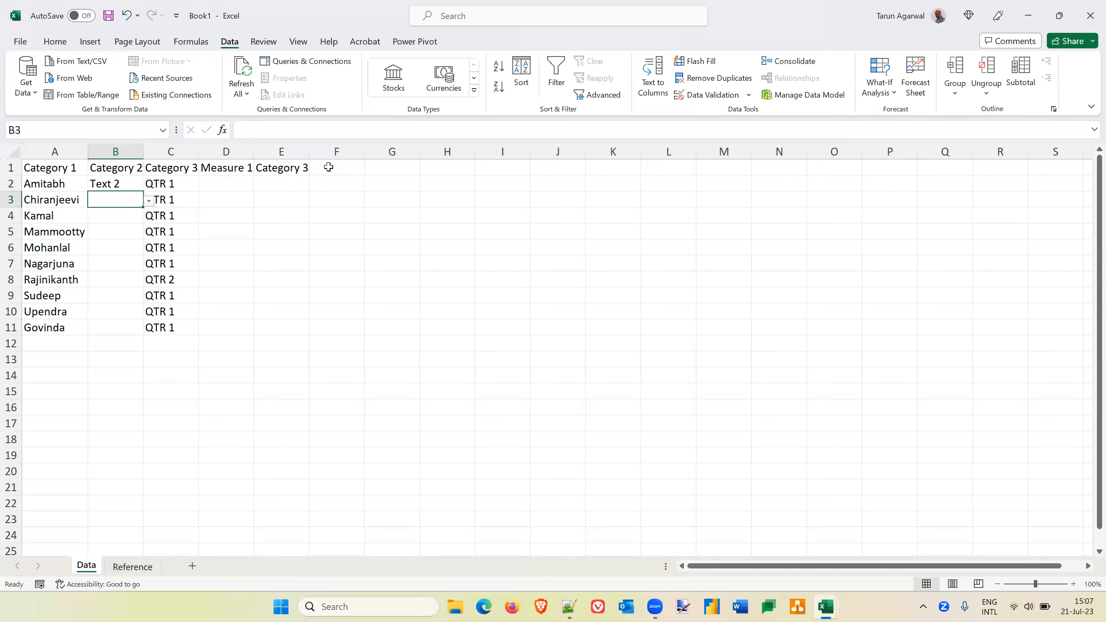
Step: Copy the Category 2 value in B2 to B3:B11
{"action": "key", "text": "Up"}
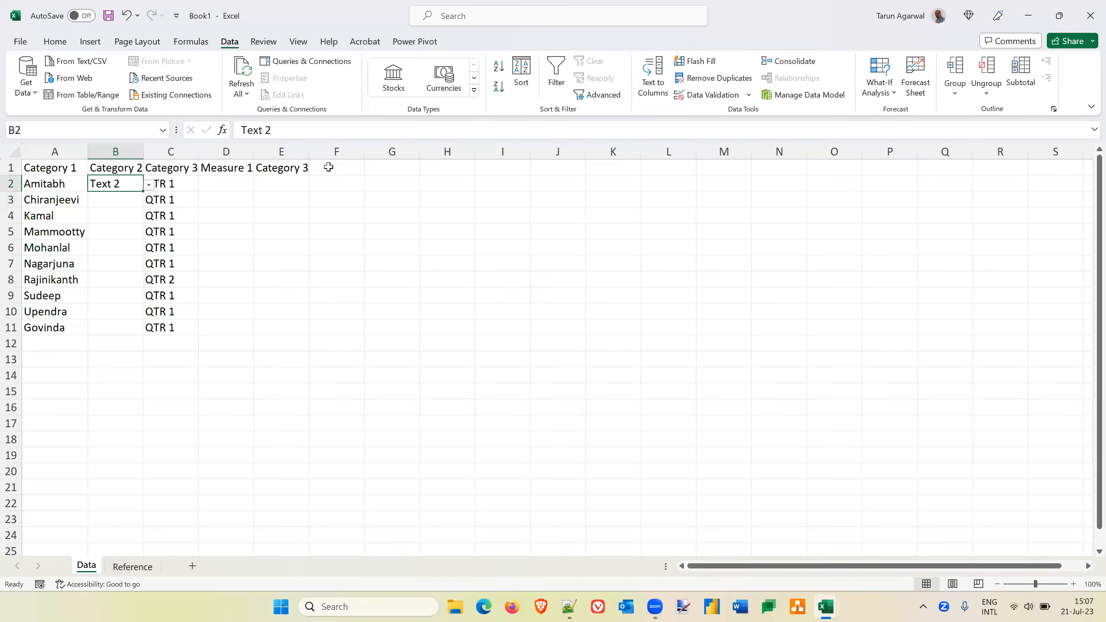
{"action": "key", "text": "ctrl+c"}
{"action": "key", "text": "Down"}
{"action": "key", "text": "shift+Down"}
{"action": "key", "text": "shift+Down"}
{"action": "key", "text": "shift+Down"}
{"action": "key", "text": "shift+Down"}
{"action": "key", "text": "shift+Down"}
{"action": "key", "text": "shift+Down"}
{"action": "key", "text": "shift+Down"}
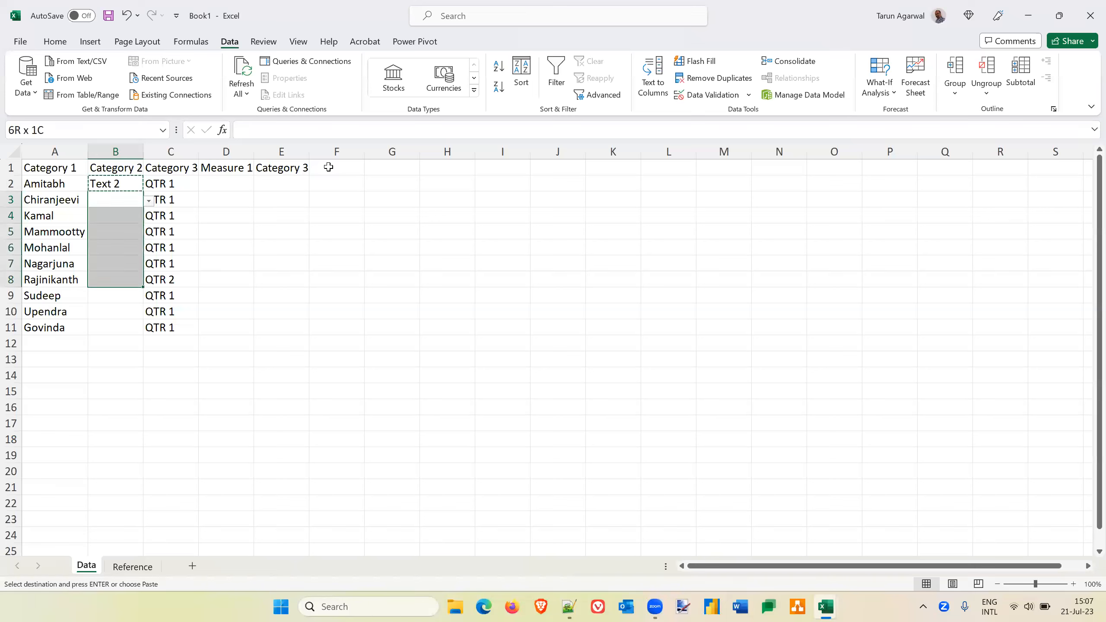
{"action": "key", "text": "shift+Down"}
{"action": "key", "text": "ctrl+v"}
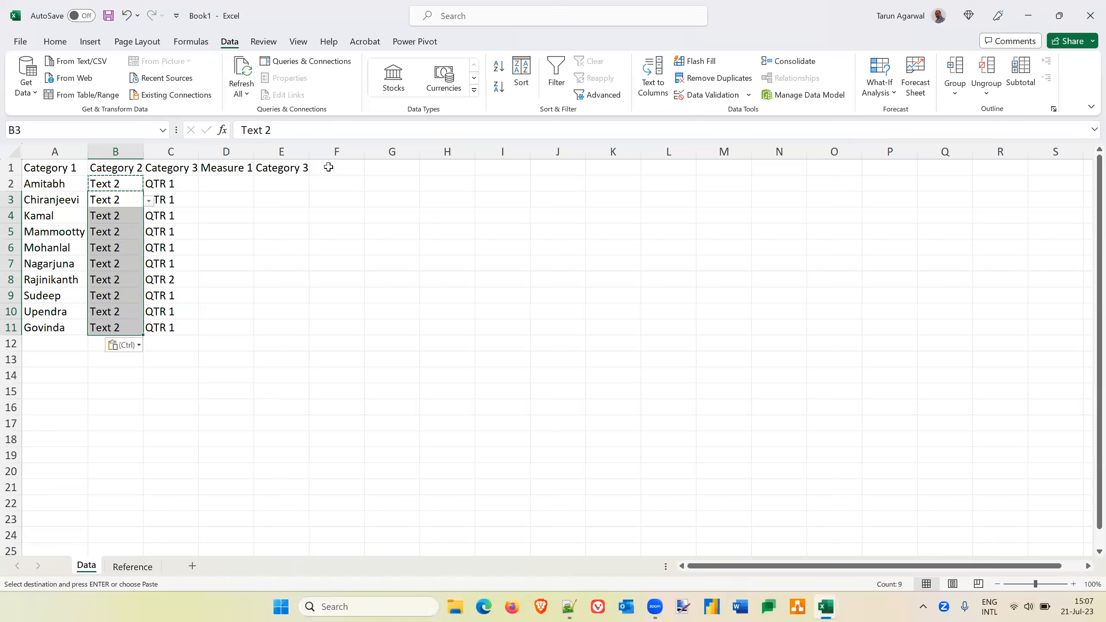
Step: Change the Category 2 values to Text 1 in B4 and Text 3 in B6
{"action": "key", "text": "Down"}
{"action": "type", "text": "Text "}
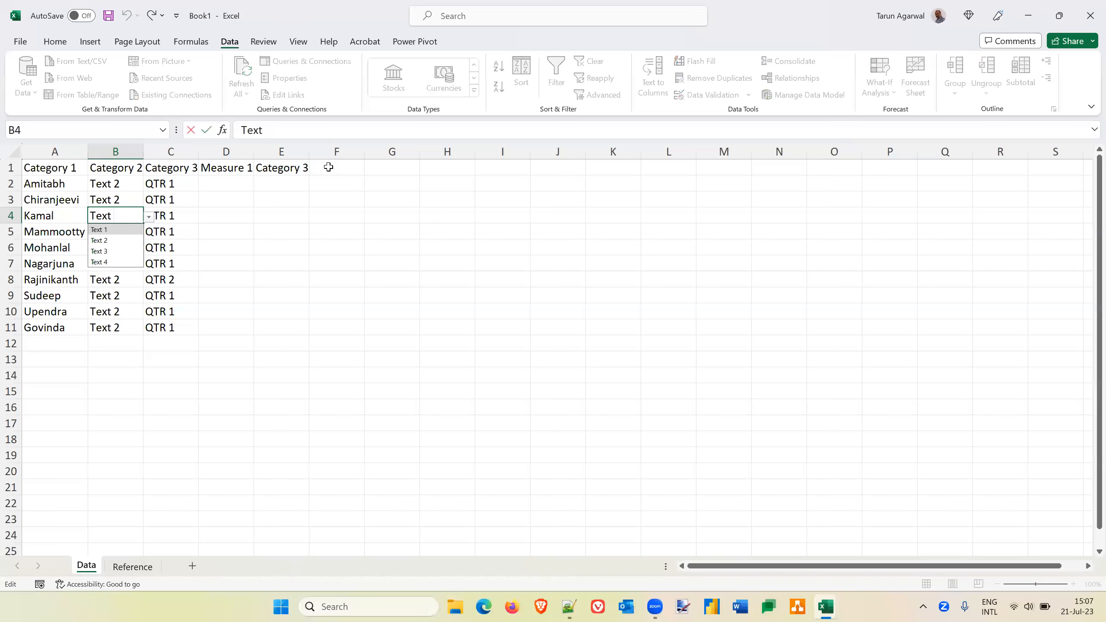
{"action": "type", "text": "1"}
{"action": "key", "text": "Return"}
{"action": "key", "text": "Down"}
{"action": "key", "text": "F2"}
{"action": "key", "text": "BackSpace"}
{"action": "type", "text": "3"}
{"action": "key", "text": "Return"}
Step: Change the Category 2 values to Text 4 in B8 and Text 1 in B10
{"action": "key", "text": "Down"}
{"action": "key", "text": "F2"}
{"action": "key", "text": "BackSpace"}
{"action": "type", "text": "4"}
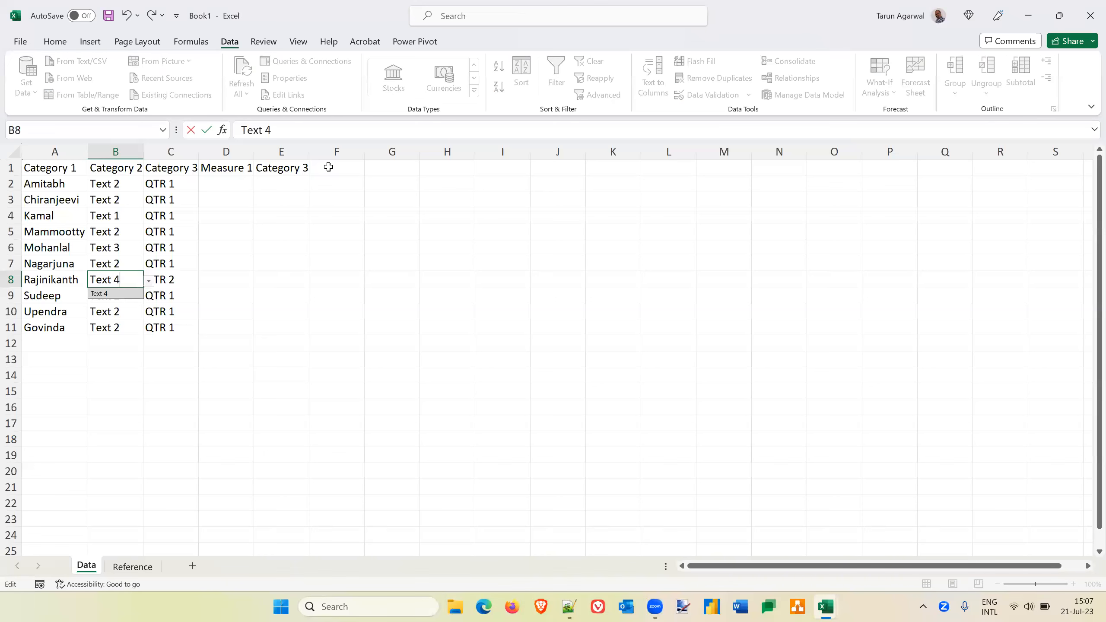
{"action": "key", "text": "Return"}
{"action": "key", "text": "Down"}
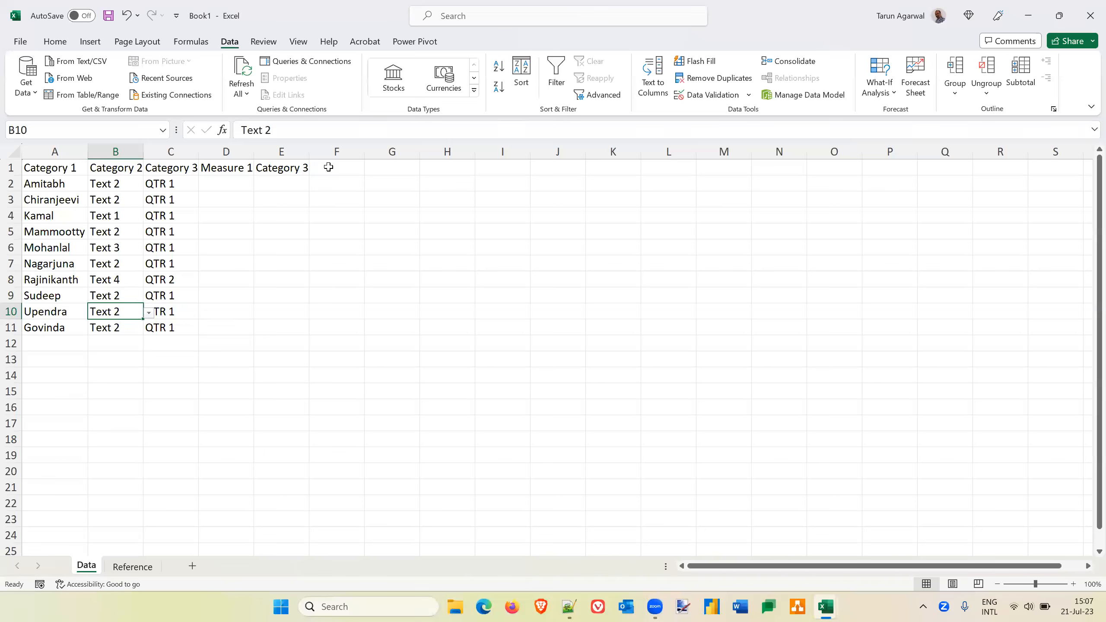
{"action": "key", "text": "F2"}
{"action": "key", "text": "BackSpace"}
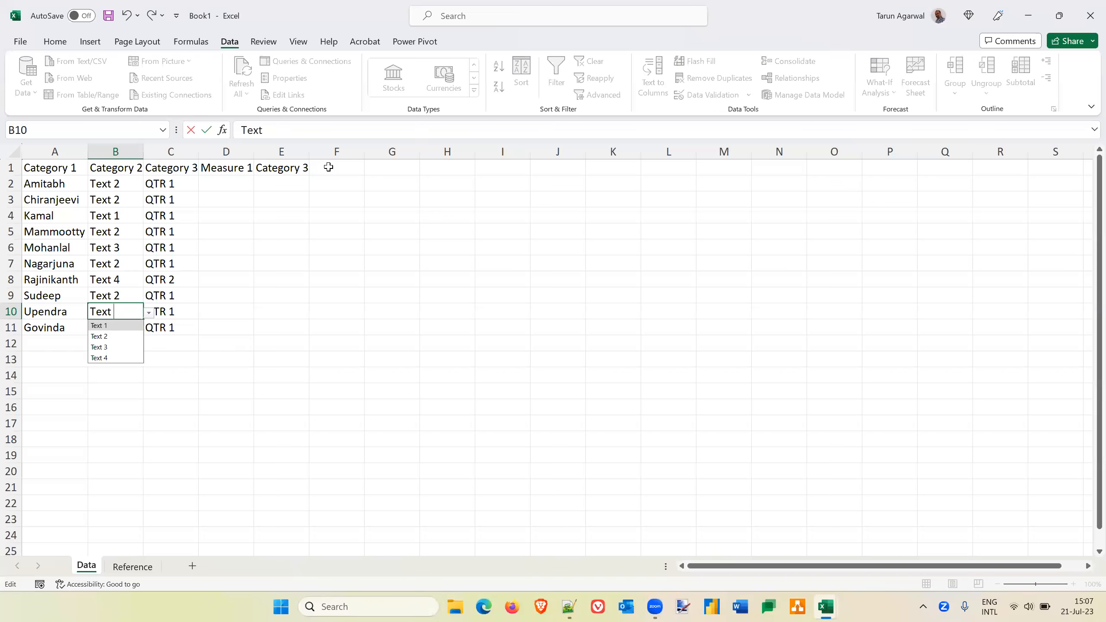
{"action": "type", "text": "1"}
{"action": "key", "text": "Return"}
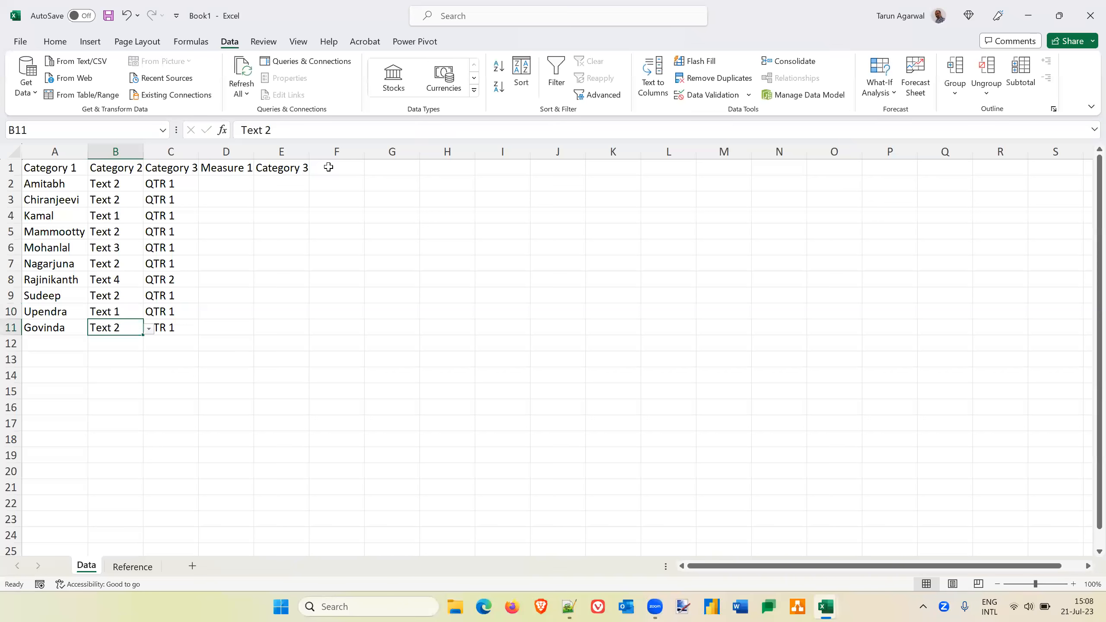
Step: Change the Category 2 values to Text 3 in B11 and Text 4 in B9
{"action": "key", "text": "F2"}
{"action": "key", "text": "BackSpace"}
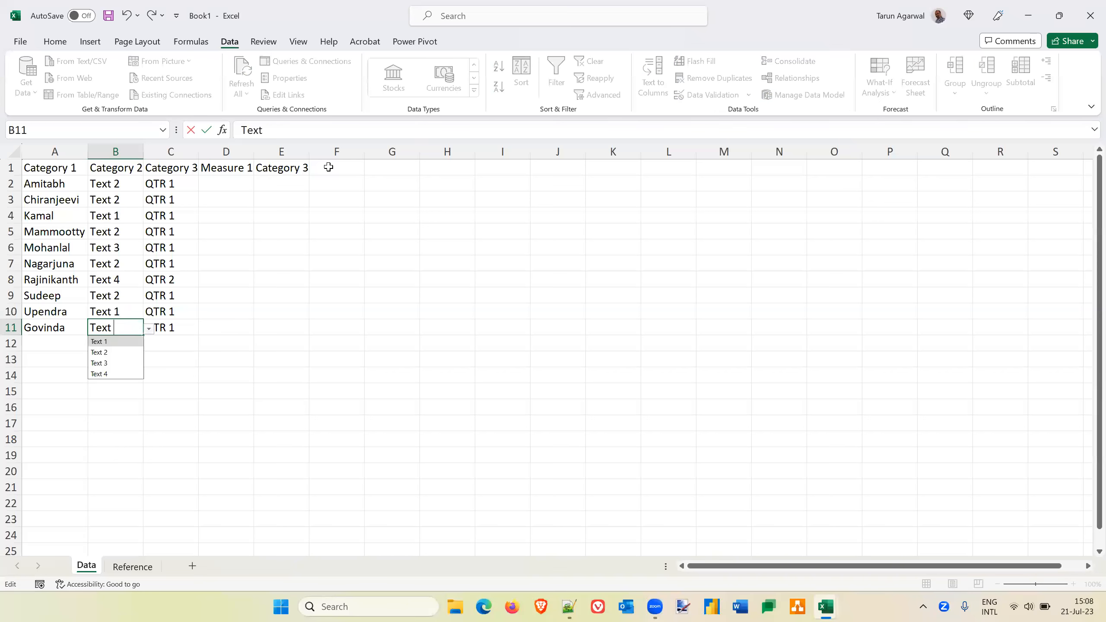
{"action": "type", "text": "3"}
{"action": "key", "text": "Return"}
{"action": "key", "text": "Up"}
{"action": "key", "text": "Up"}
{"action": "key", "text": "Up"}
{"action": "key", "text": "F2"}
{"action": "key", "text": "BackSpace"}
{"action": "type", "text": "4"}
{"action": "key", "text": "Return"}
Step: Enter the formula =RANDBETWEEN(3000,8000) in D2 under Measure 1
{"action": "key", "text": "Up"}
{"action": "key", "text": "Up"}
{"action": "key", "text": "Up"}
{"action": "key", "text": "Up"}
{"action": "key", "text": "Up"}
{"action": "key", "text": "Up"}
{"action": "key", "text": "Up"}
{"action": "key", "text": "Up"}
{"action": "key", "text": "Up"}
{"action": "key", "text": "Right"}
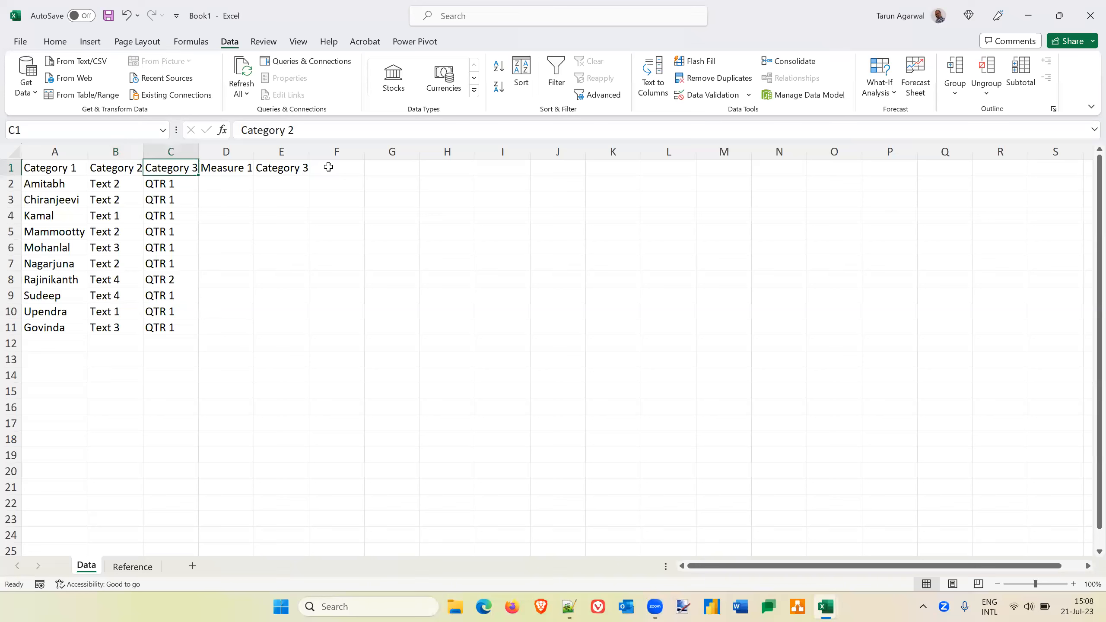
{"action": "key", "text": "Right"}
{"action": "key", "text": "Down"}
{"action": "type", "text": "=r"}
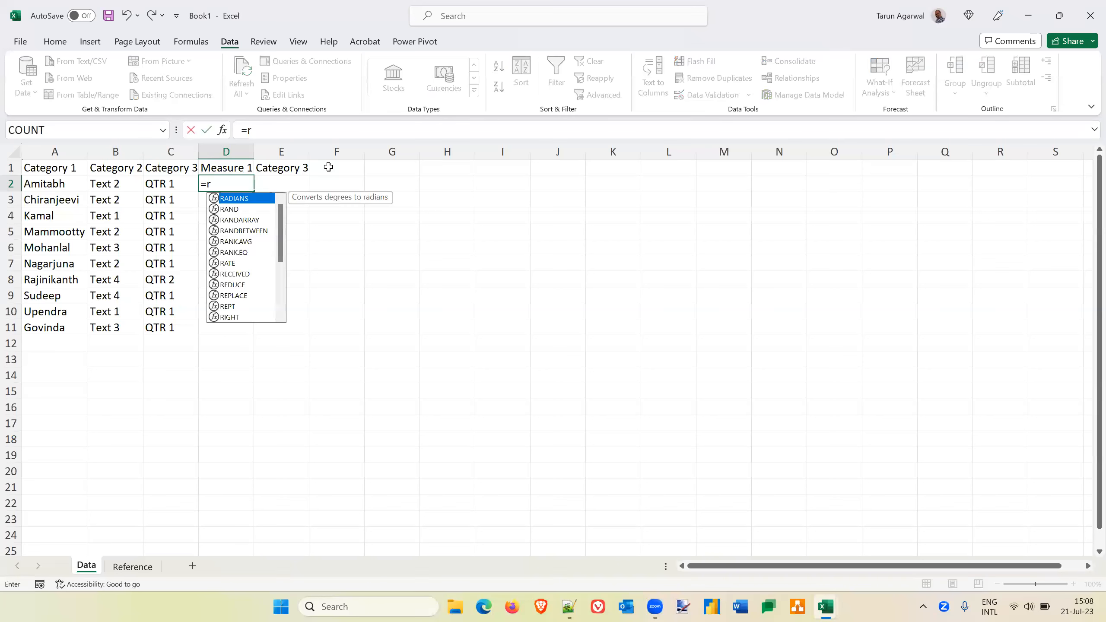
{"action": "type", "text": "and"}
{"action": "key", "text": "Down"}
{"action": "key", "text": "Down"}
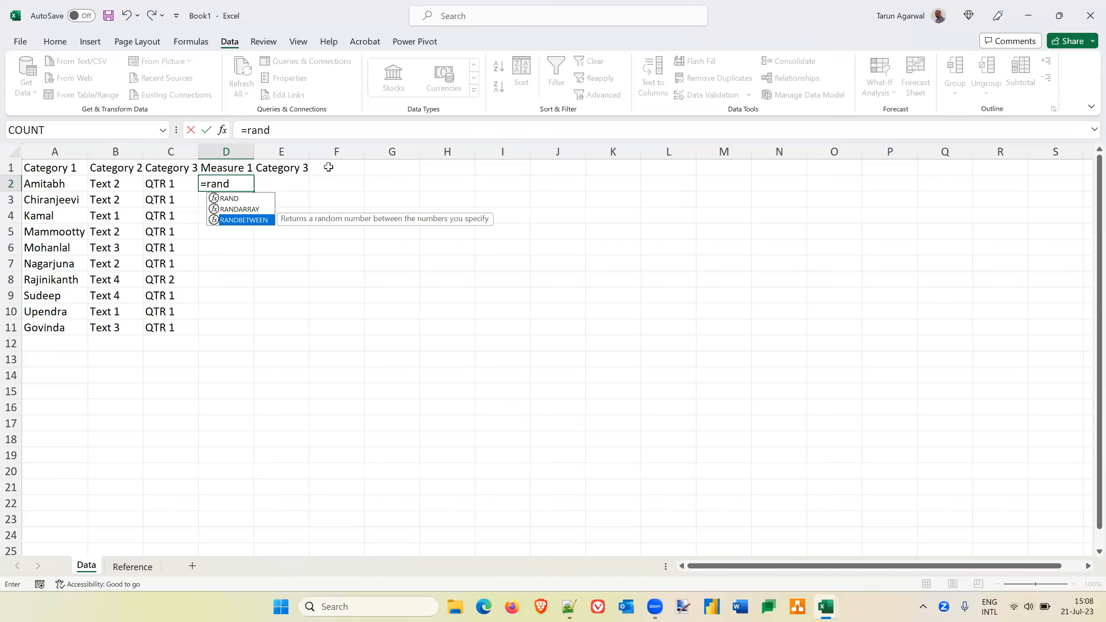
{"action": "key", "text": "Tab"}
{"action": "type", "text": "3000"}
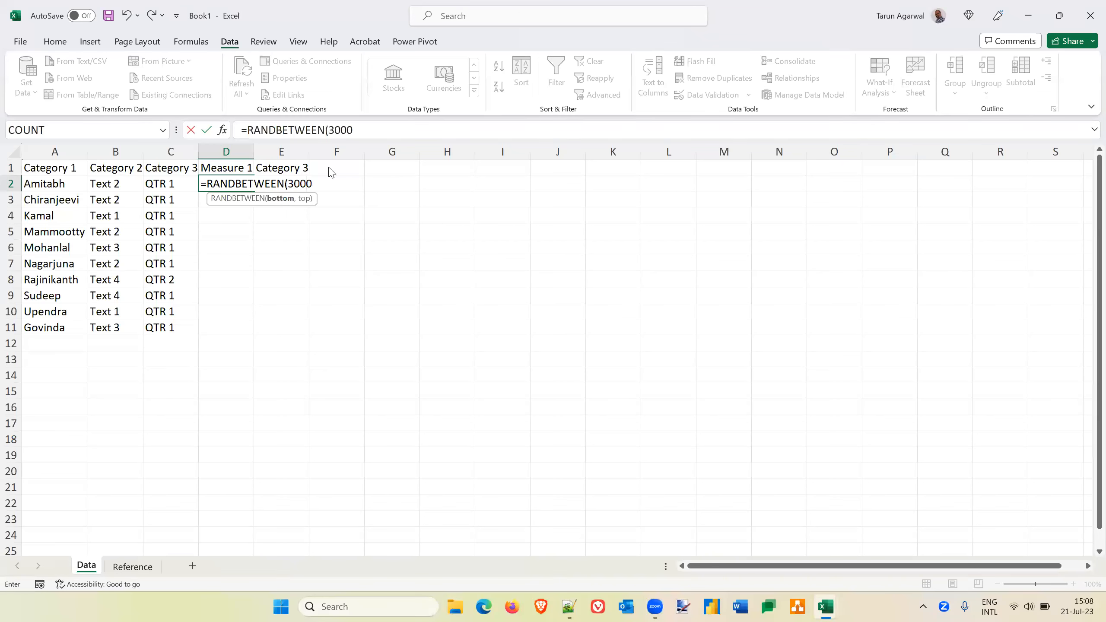
{"action": "key", "text": "Return"}
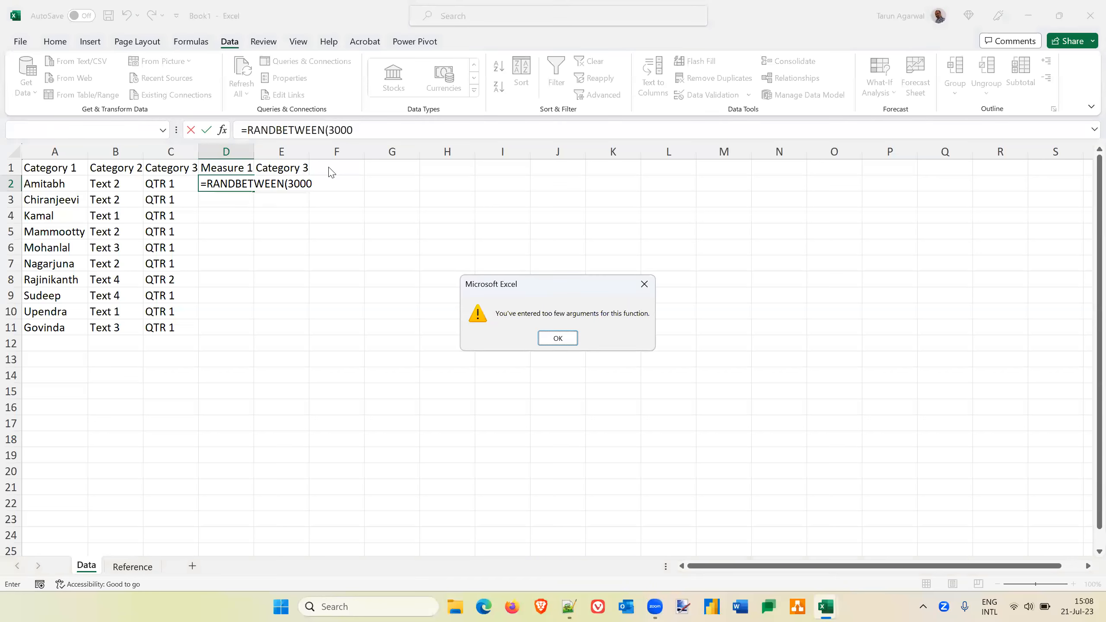
{"action": "left_click", "coordinate": [562, 339]}
{"action": "left_click", "coordinate": [354, 130]}
{"action": "type", "text": ",8000"}
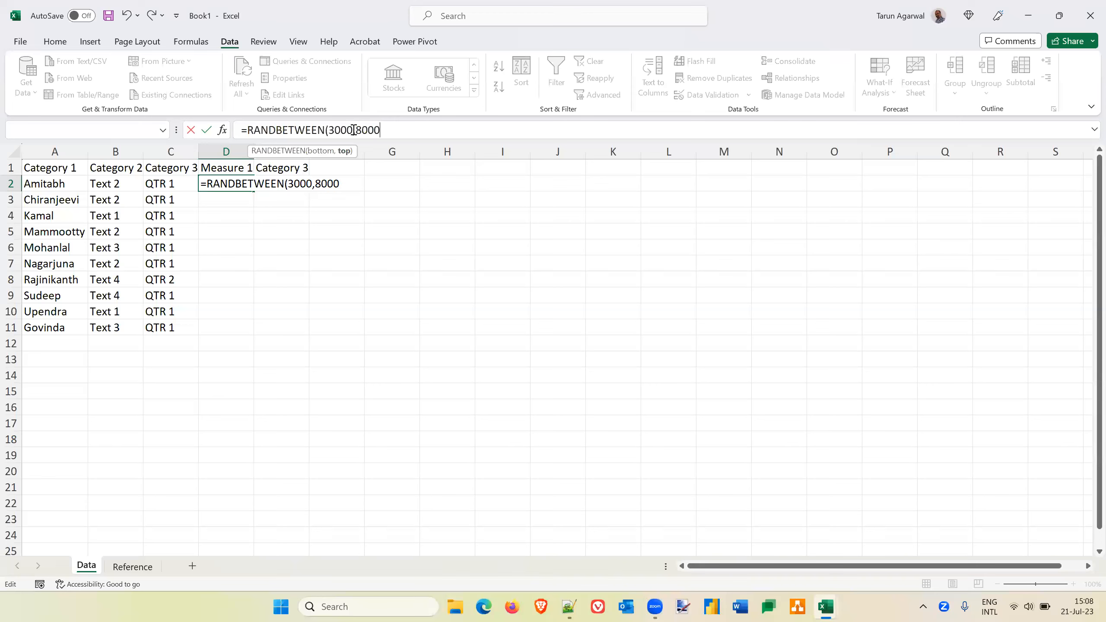
{"action": "type", "text": ")"}
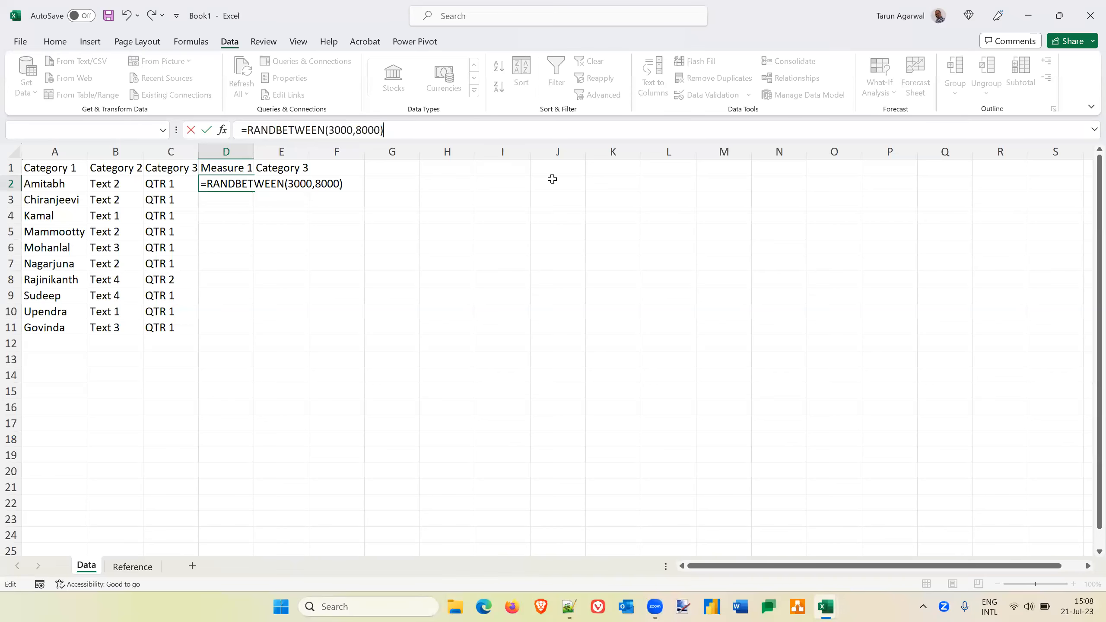
{"action": "key", "text": "Return"}
Step: Fill the Measure 1 formula down to D11 and replace the formulas in D2:D11 with their values
{"action": "key", "text": "Up"}
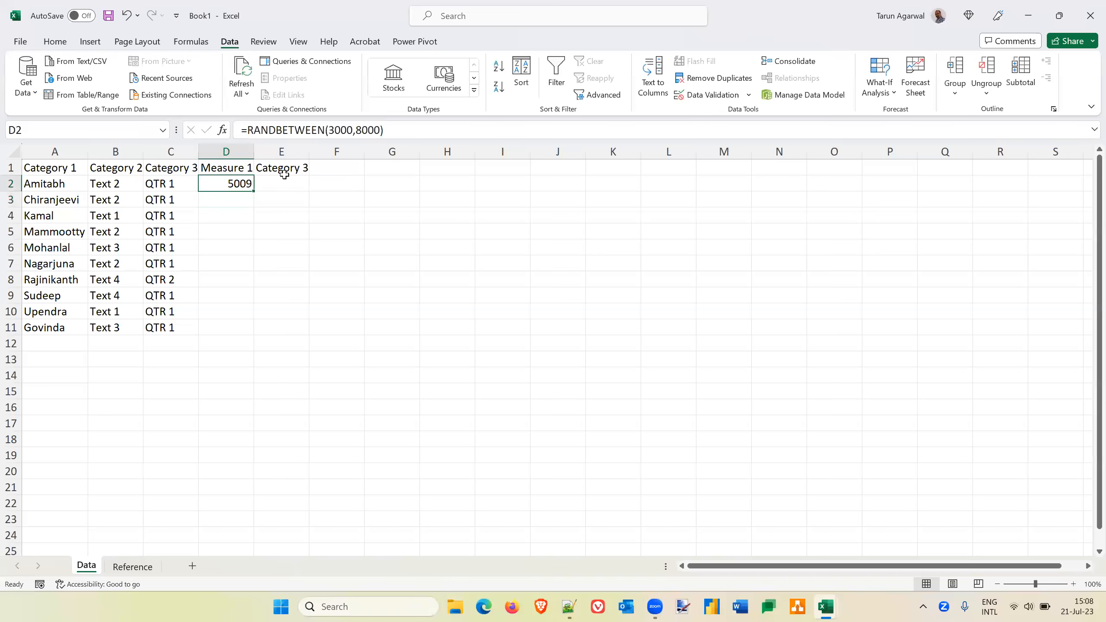
{"action": "double_click", "coordinate": [254, 191]}
{"action": "key", "text": "ctrl+c"}
{"action": "left_click", "coordinate": [36, 89]}
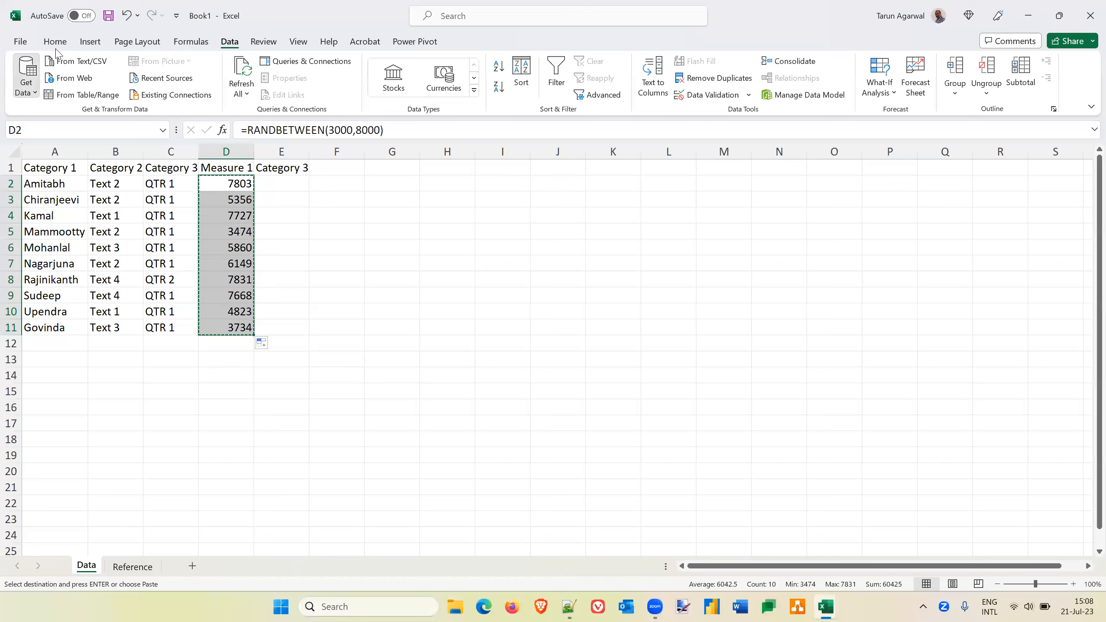
{"action": "left_click", "coordinate": [55, 42]}
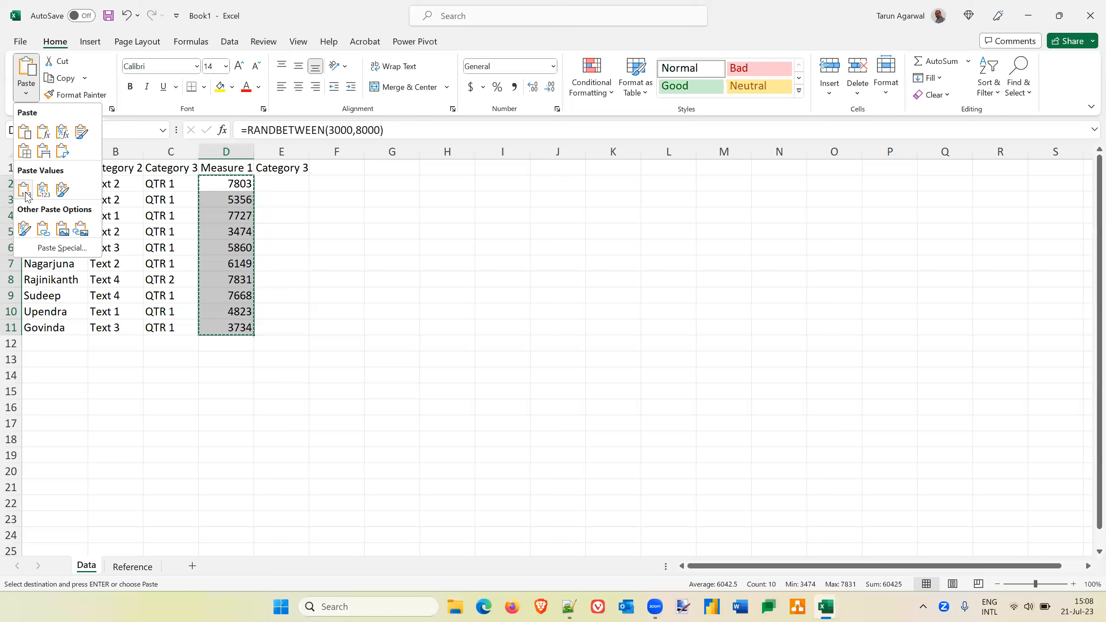
{"action": "left_click", "coordinate": [24, 190]}
{"action": "left_click", "coordinate": [289, 182]}
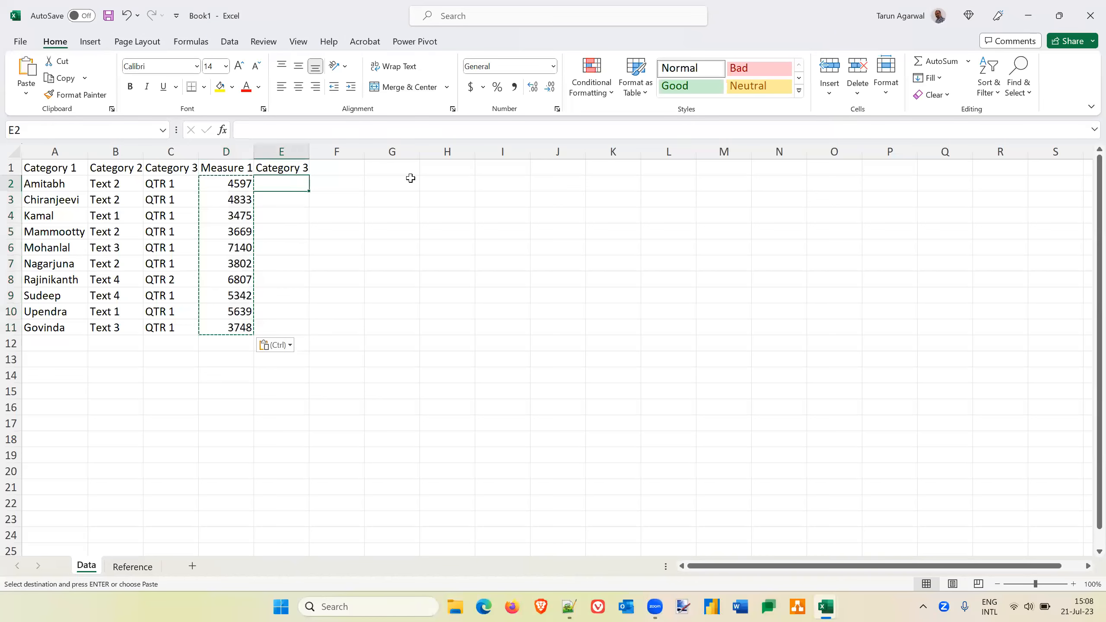
{"action": "key", "text": "Up"}
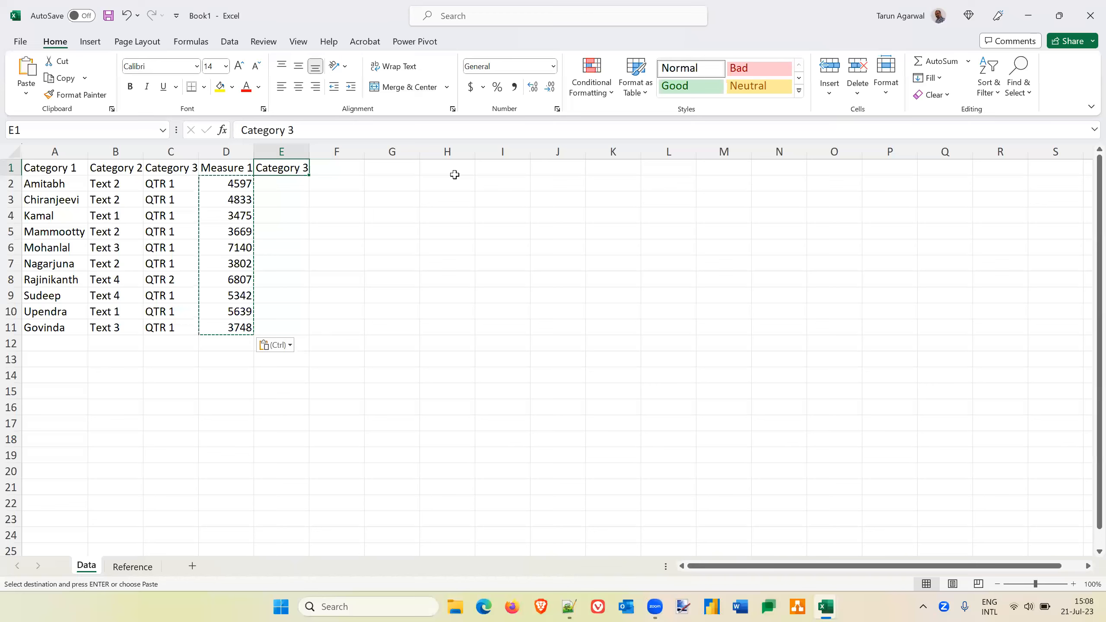
{"action": "key", "text": "Down"}
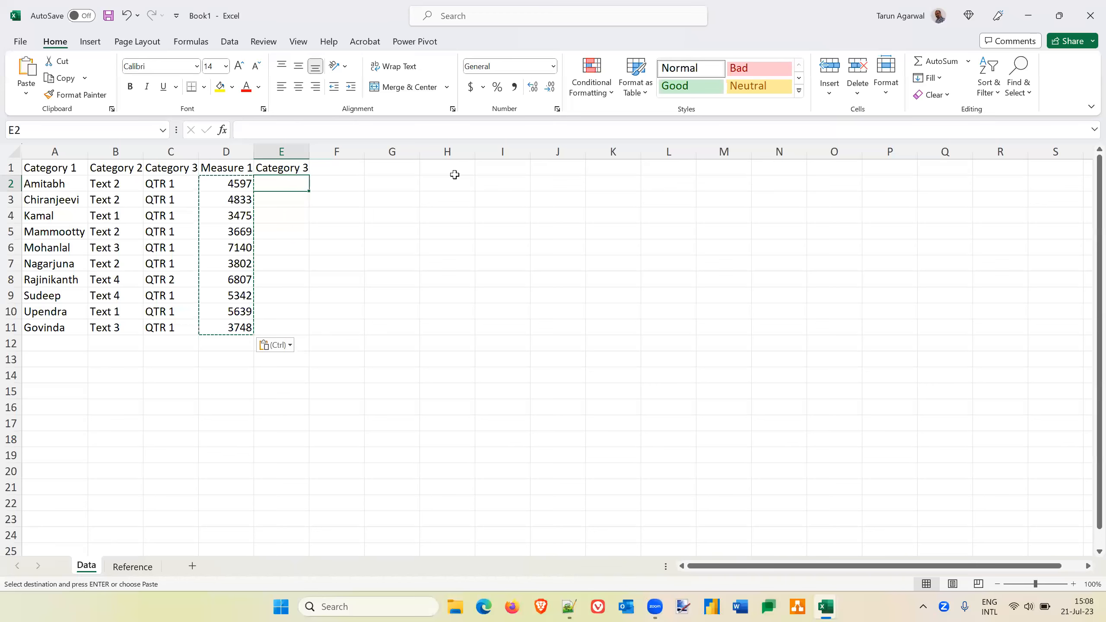
{"action": "key", "text": "Left"}
{"action": "key", "text": "Left"}
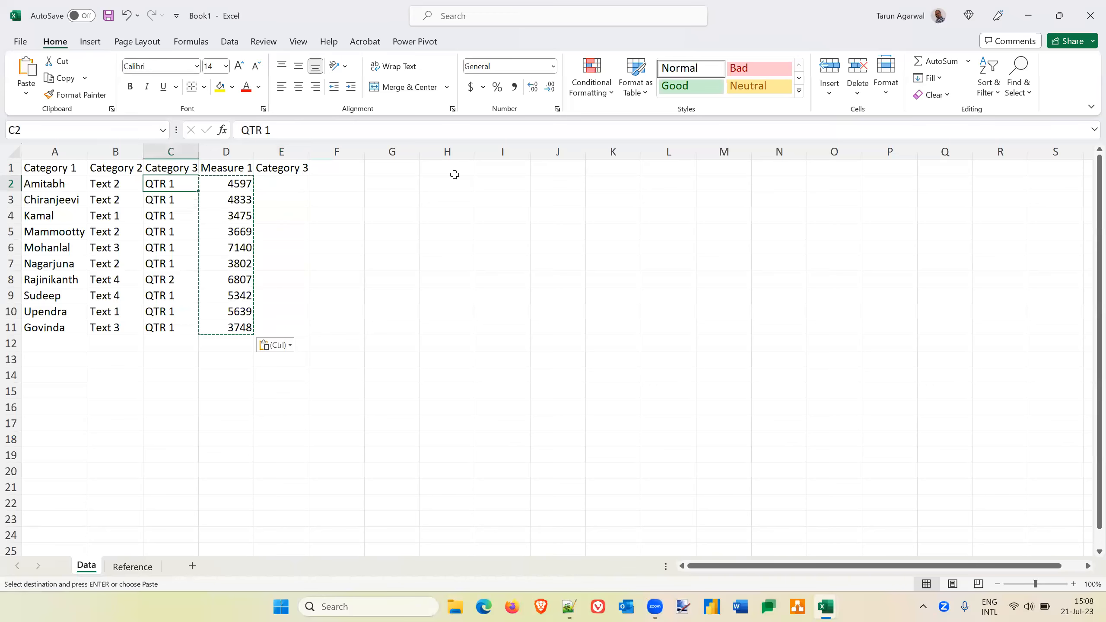
{"action": "key", "text": "Right"}
{"action": "key", "text": "Right"}
{"action": "key", "text": "Right"}
{"action": "key", "text": "Right"}
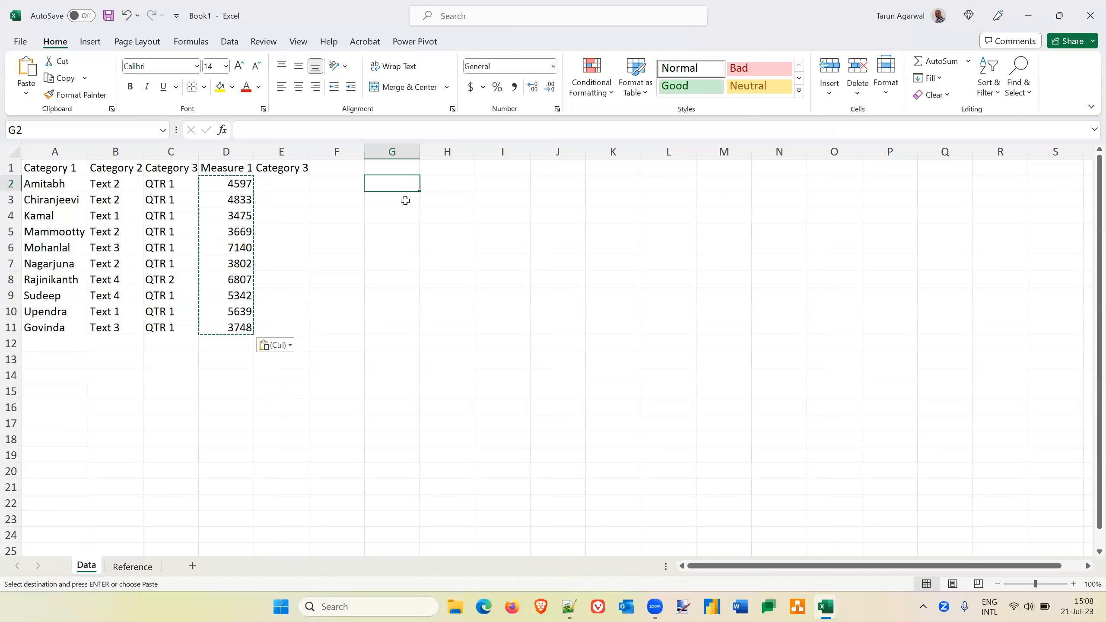
{"action": "left_click", "coordinate": [132, 568]}
{"action": "left_click", "coordinate": [86, 566]}
Step: Change the Category 3 value in C10 of the Data sheet to QTR 3
{"action": "left_click", "coordinate": [171, 316]}
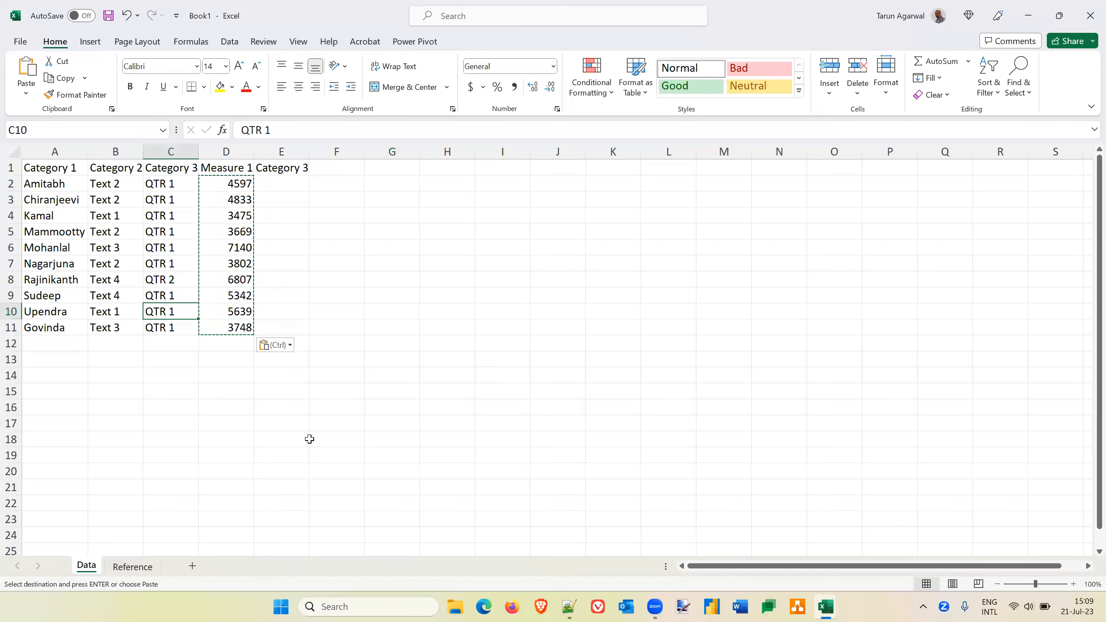
{"action": "key", "text": "F2"}
{"action": "key", "text": "BackSpace"}
{"action": "type", "text": "3"}
{"action": "key", "text": "Return"}
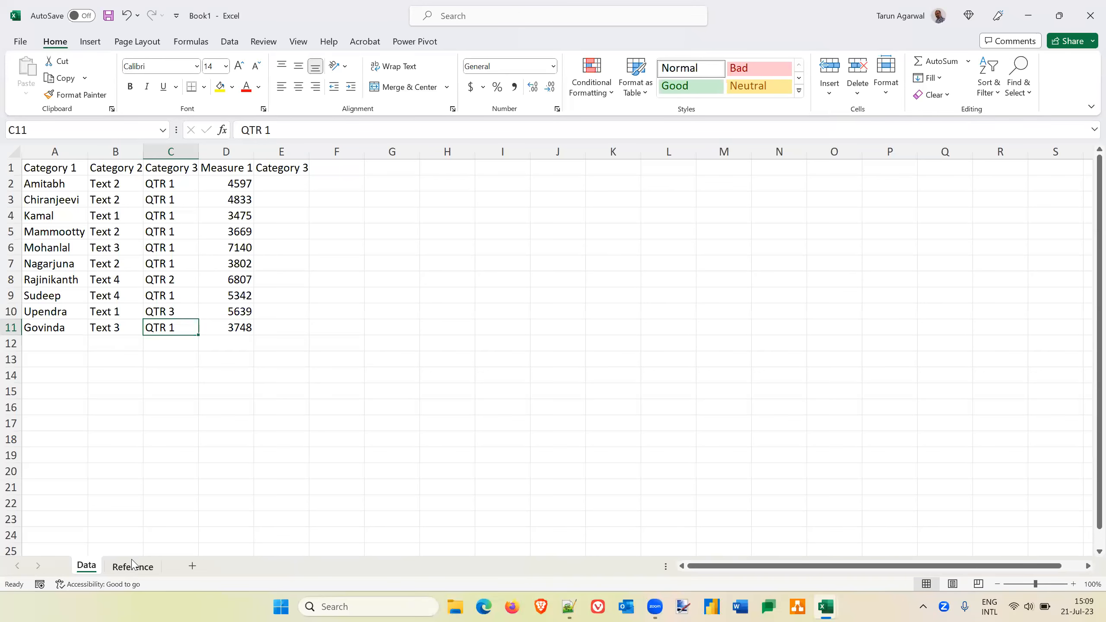
Step: Enter the formula =UNIQUE(Data!C2:C11) in A8 of the Reference sheet to list the distinct quarters
{"action": "left_click", "coordinate": [133, 565]}
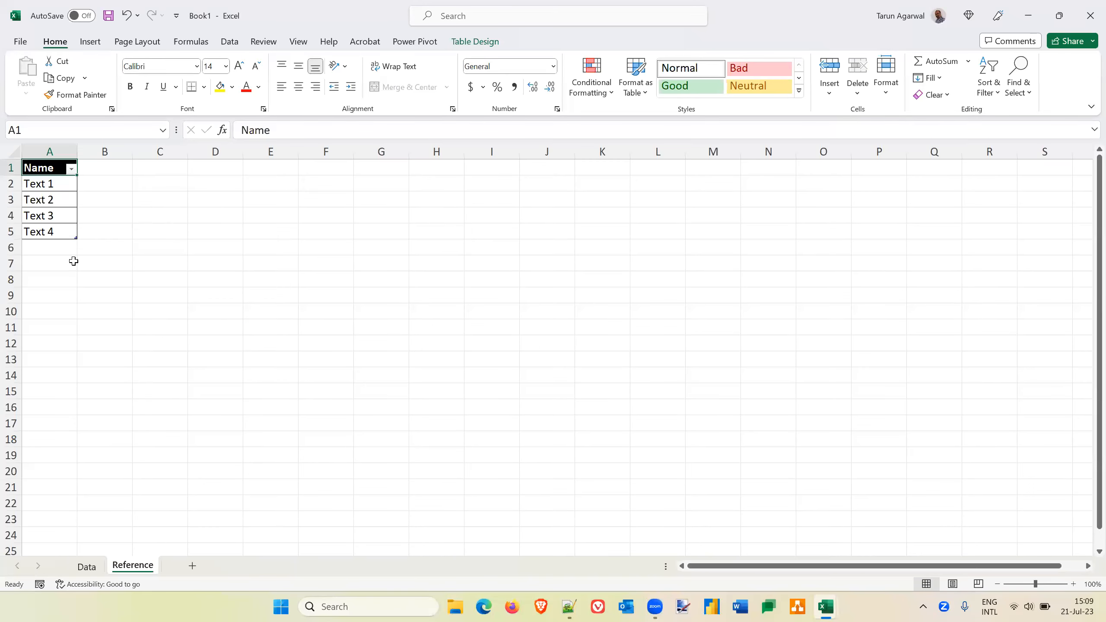
{"action": "left_click", "coordinate": [62, 274]}
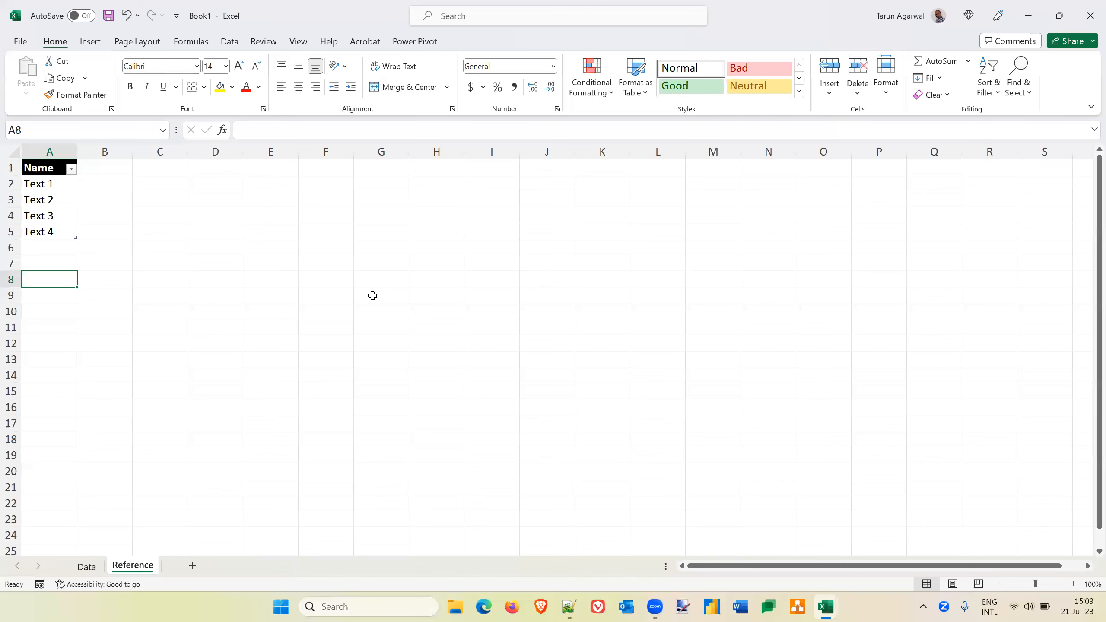
{"action": "type", "text": "=unique"}
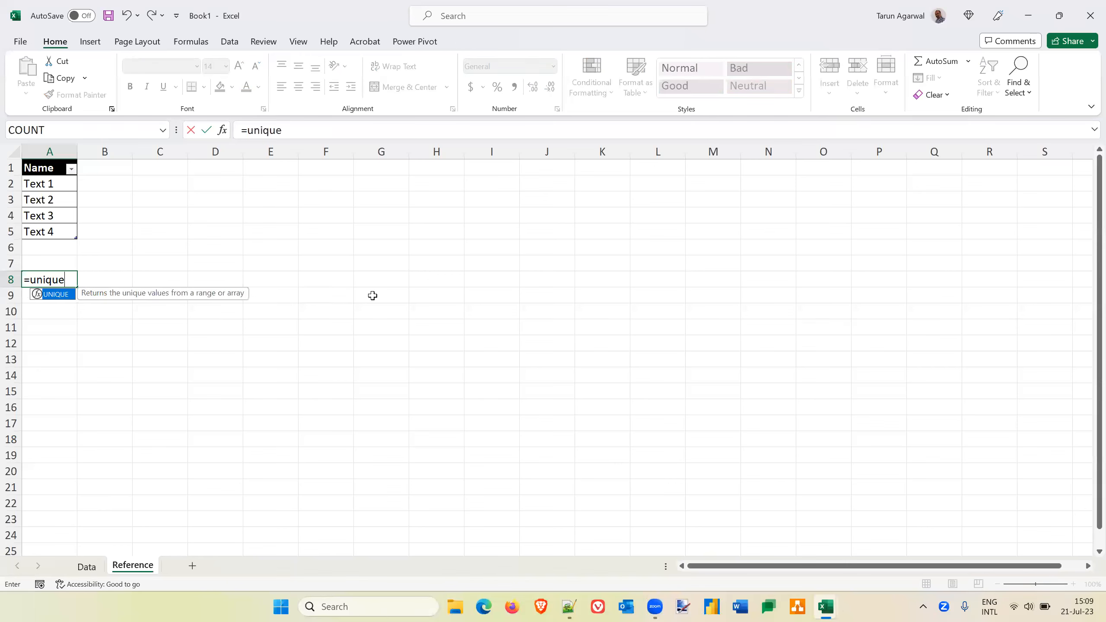
{"action": "key", "text": "Tab"}
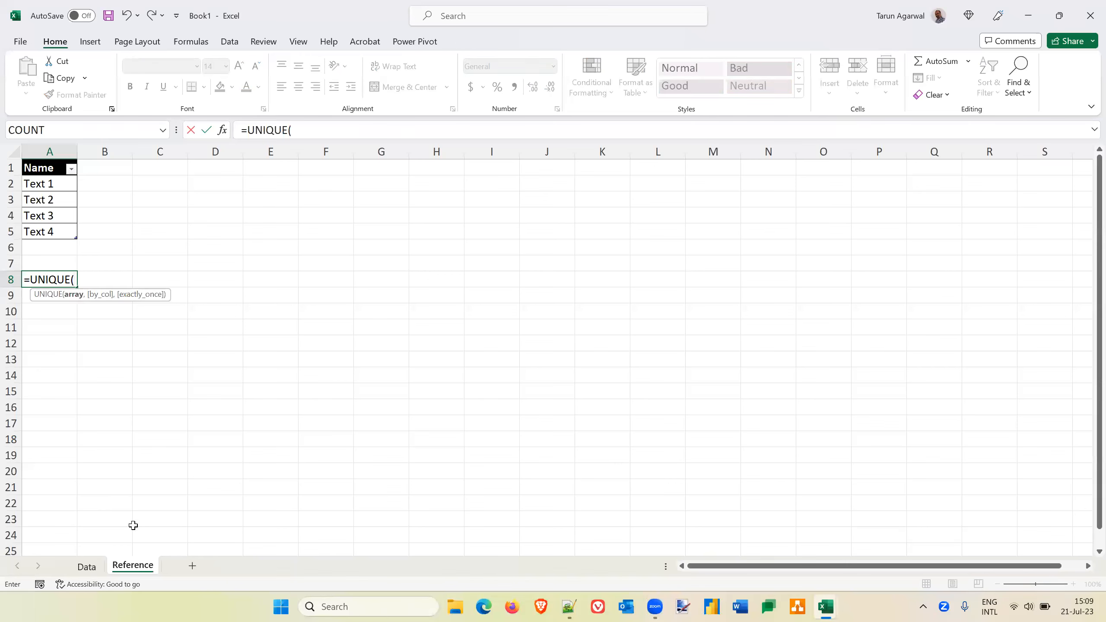
{"action": "left_click", "coordinate": [87, 566]}
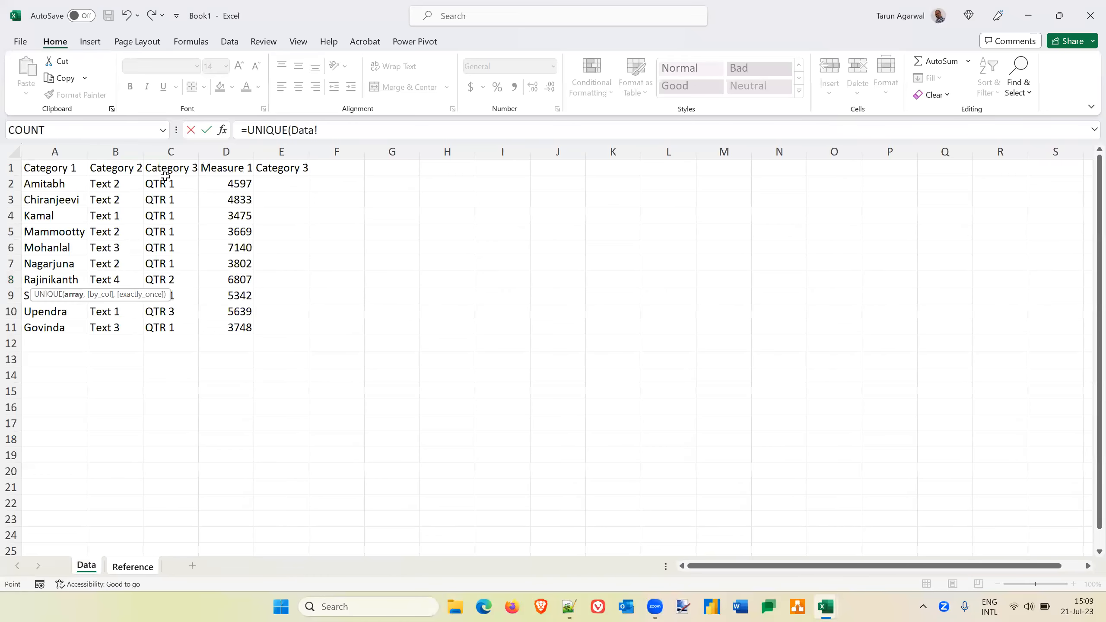
{"action": "left_click_drag", "start_coordinate": [163, 182], "coordinate": [173, 326]}
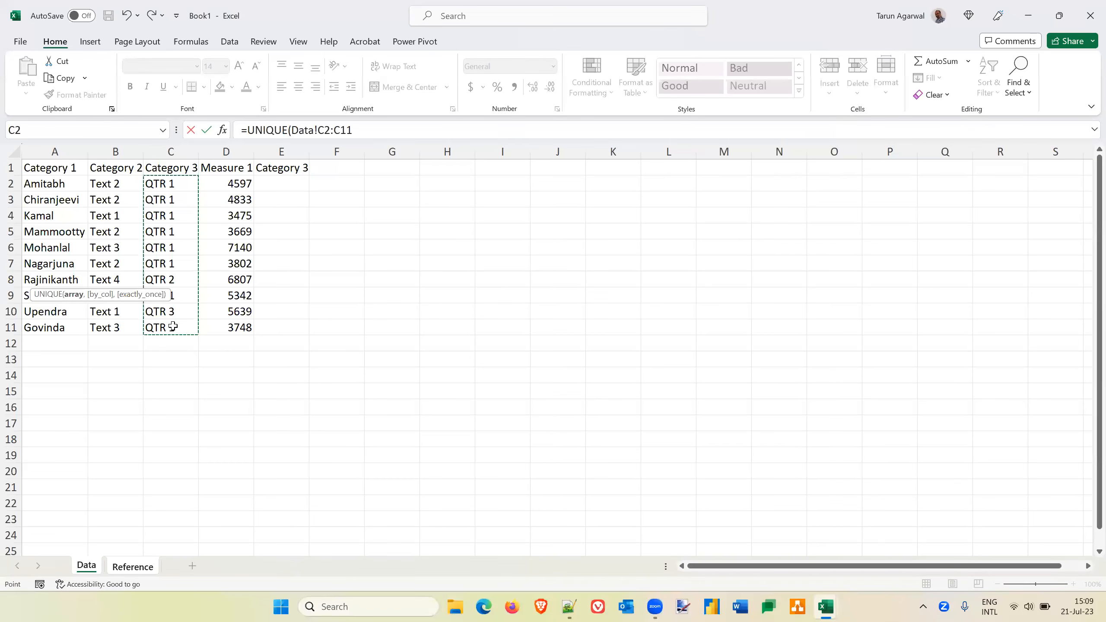
{"action": "type", "text": ")"}
{"action": "key", "text": "Return"}
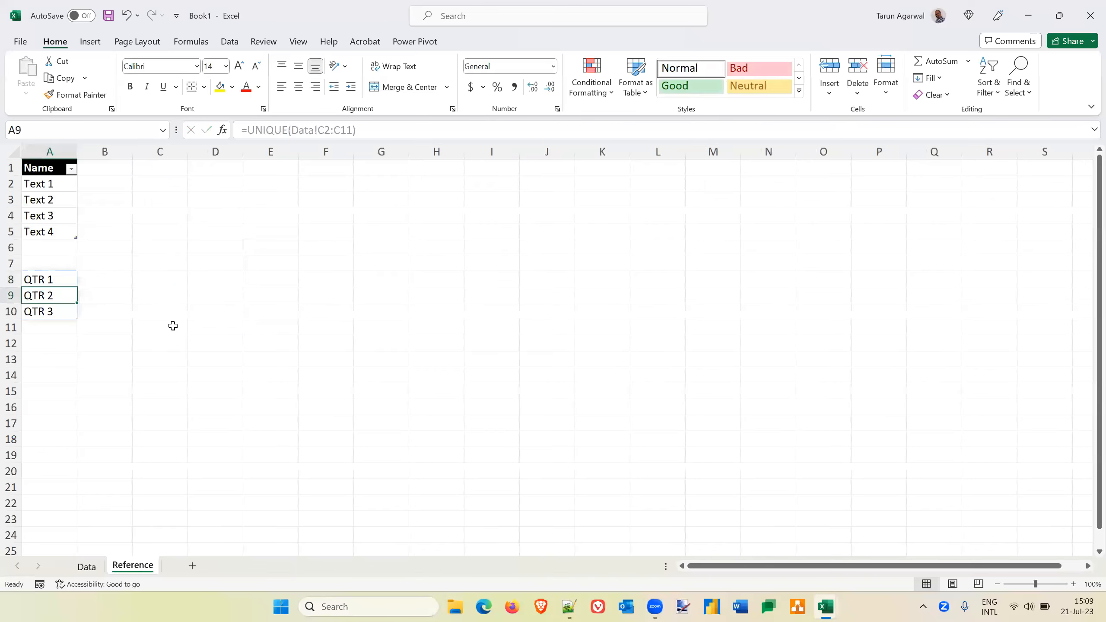
{"action": "key", "text": "Up"}
{"action": "key", "text": "Right"}
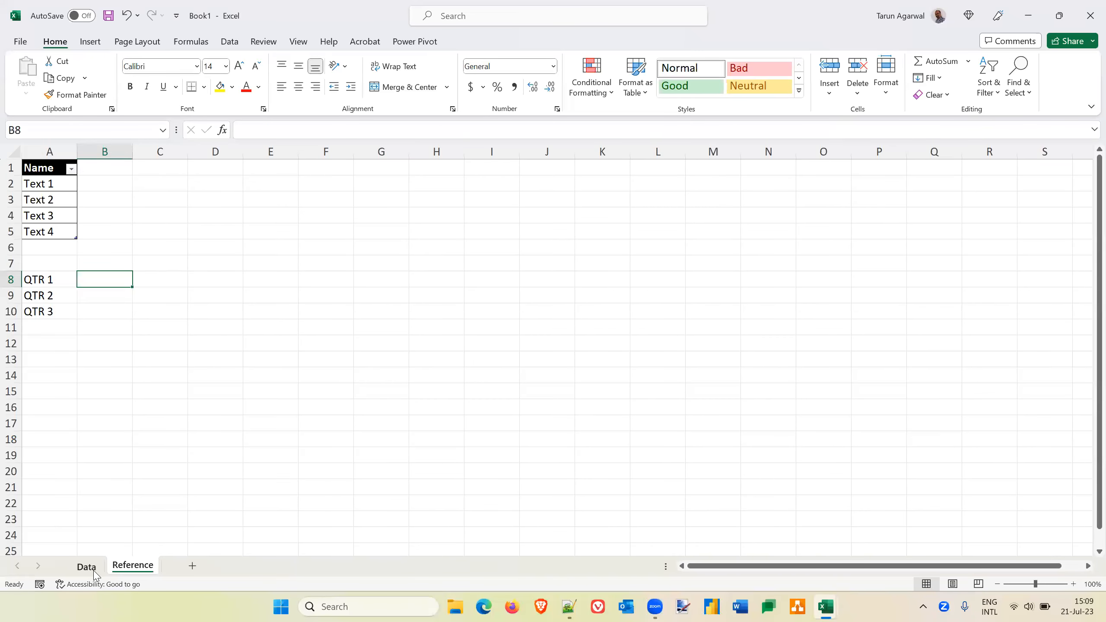
Step: Change the Category 3 value in C5 of the Data sheet to QTR 4
{"action": "key", "text": "ctrl+Page_Up"}
{"action": "left_click", "coordinate": [175, 231]}
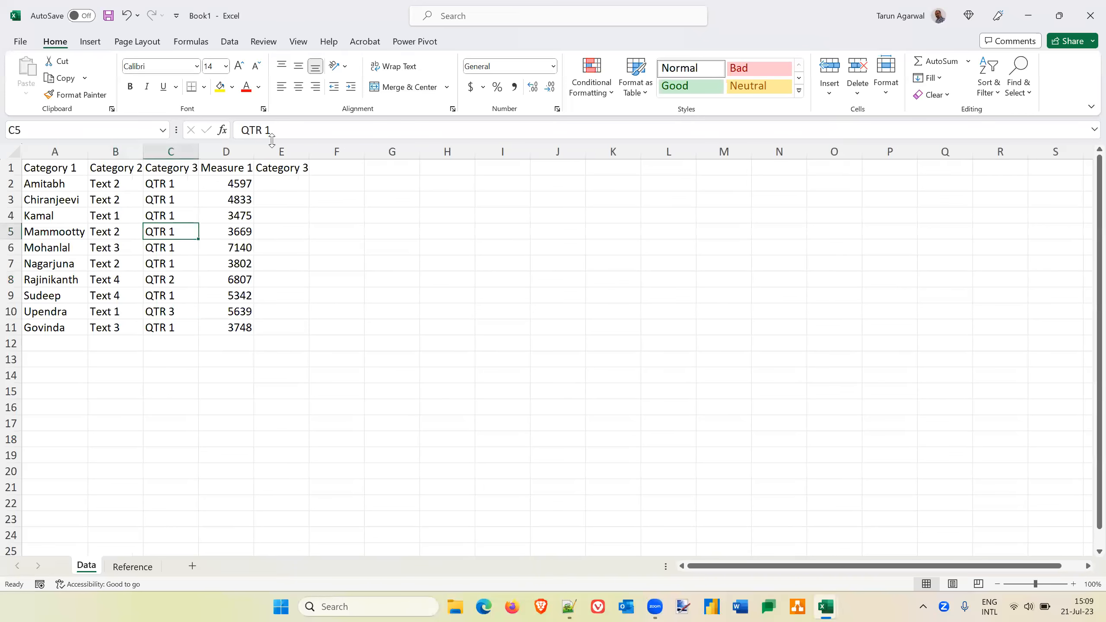
{"action": "left_click", "coordinate": [288, 132]}
{"action": "key", "text": "BackSpace"}
{"action": "type", "text": "4"}
{"action": "key", "text": "Return"}
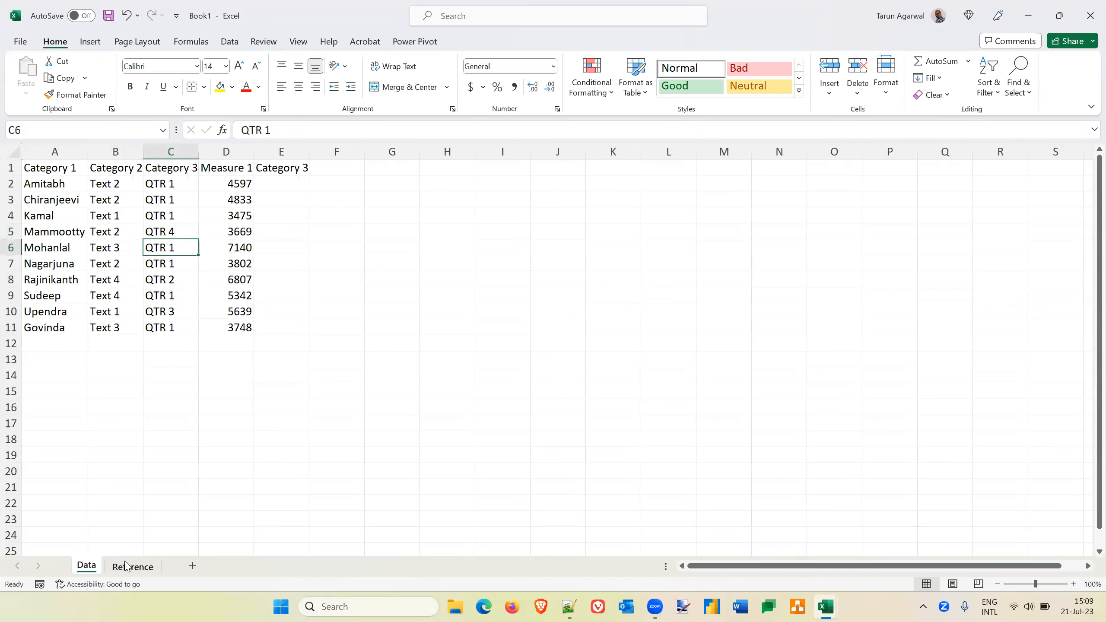
Step: Enter 5800 beside QTR 1 in B8 of the Reference sheet
{"action": "key", "text": "ctrl+Page_Down"}
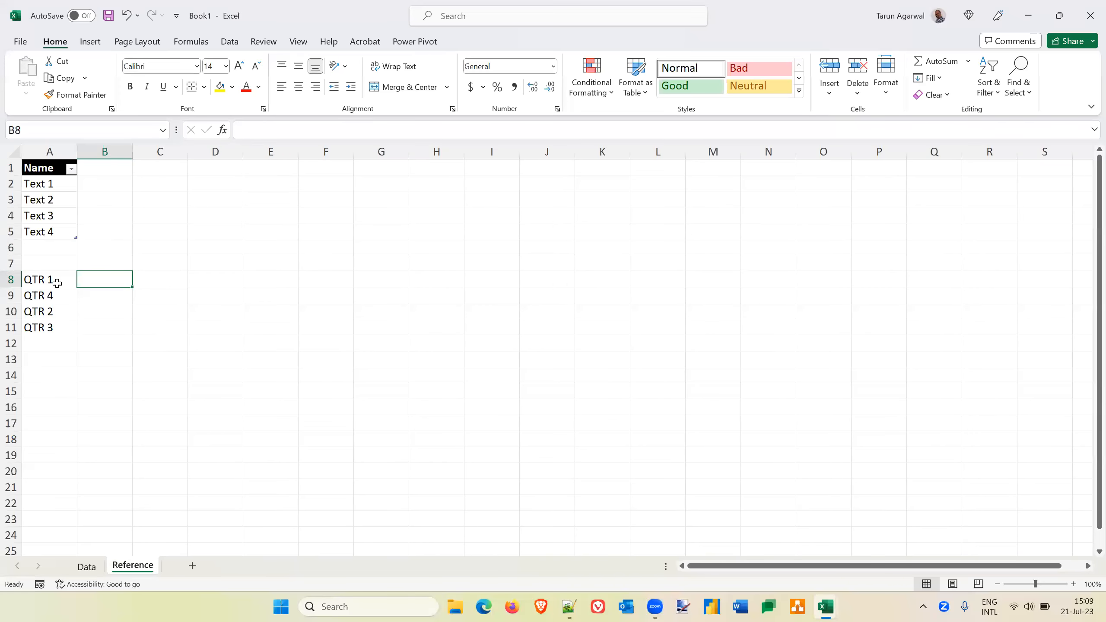
{"action": "left_click_drag", "start_coordinate": [57, 283], "coordinate": [55, 339]}
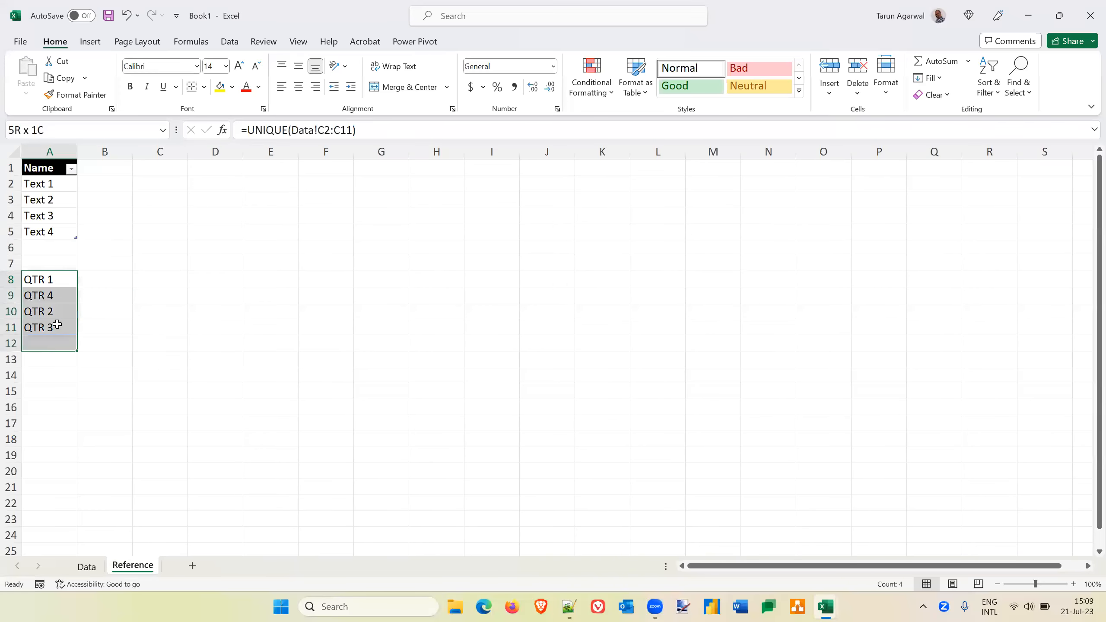
{"action": "left_click", "coordinate": [101, 282]}
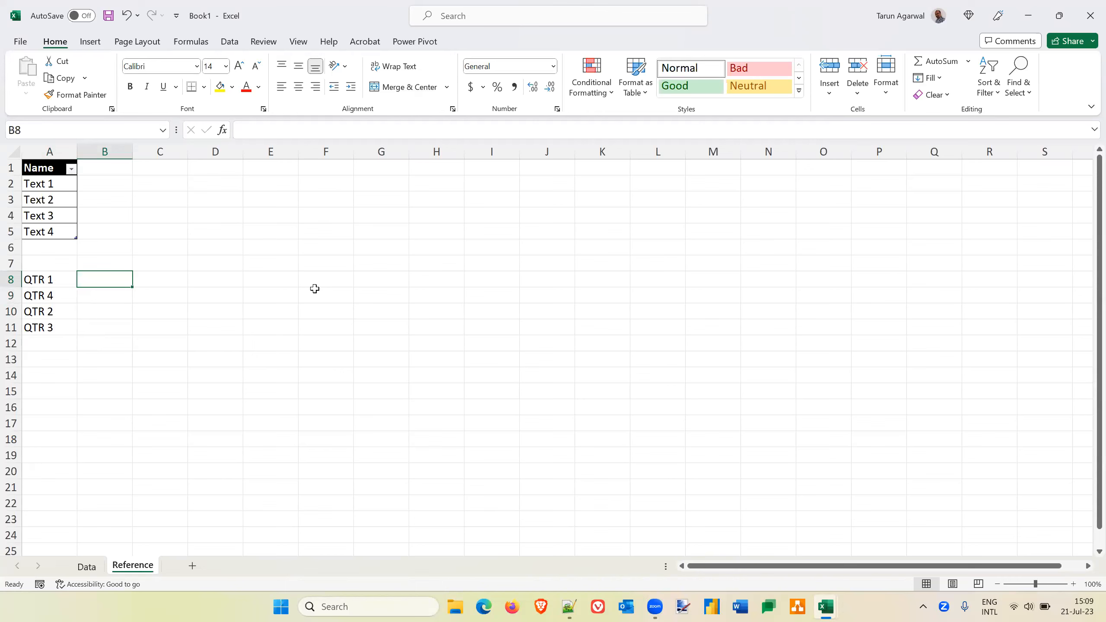
{"action": "type", "text": "5000"}
{"action": "key", "text": "BackSpace"}
{"action": "key", "text": "BackSpace"}
{"action": "key", "text": "BackSpace"}
{"action": "type", "text": "800"}
{"action": "key", "text": "Return"}
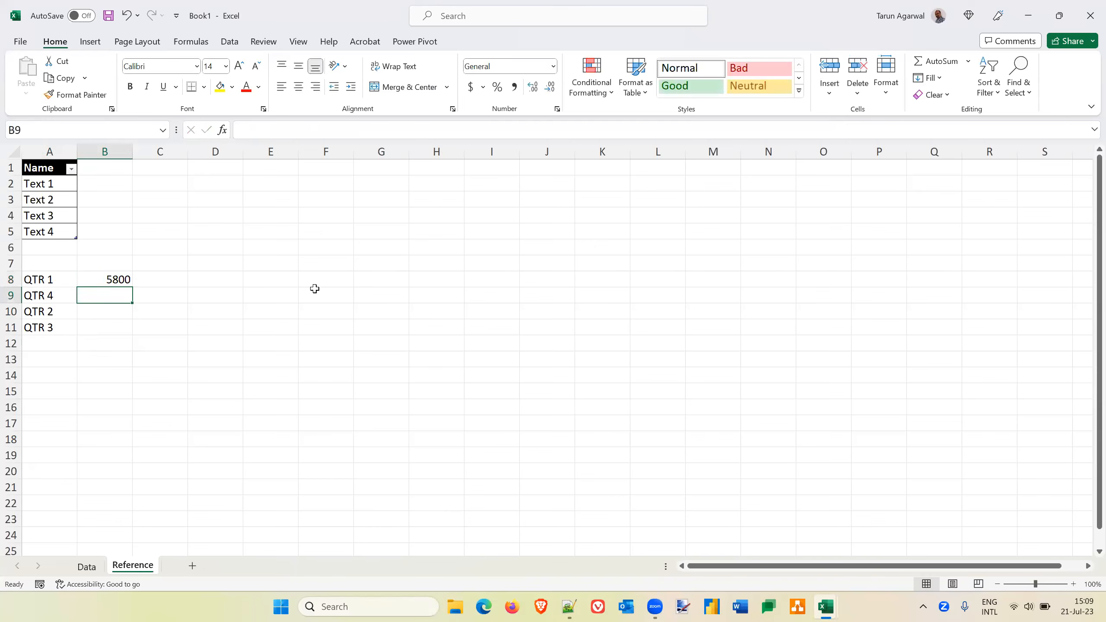
Step: Enter 6200 for QTR 4, 7000 for QTR 2 and 4500 for QTR 3 in B9:B11
{"action": "type", "text": "6200"}
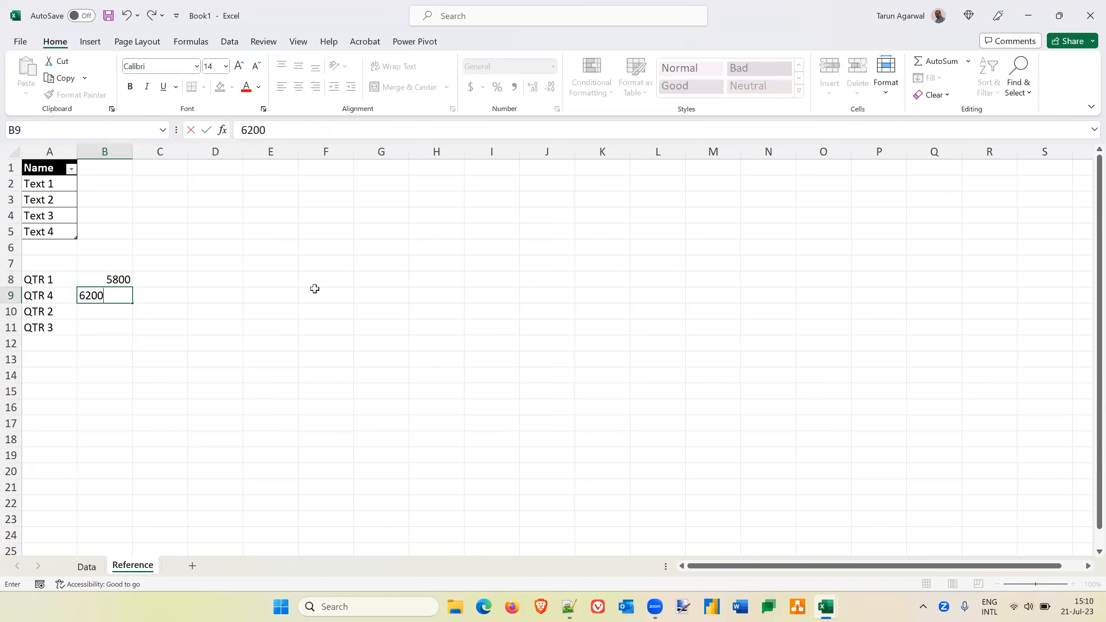
{"action": "key", "text": "Return"}
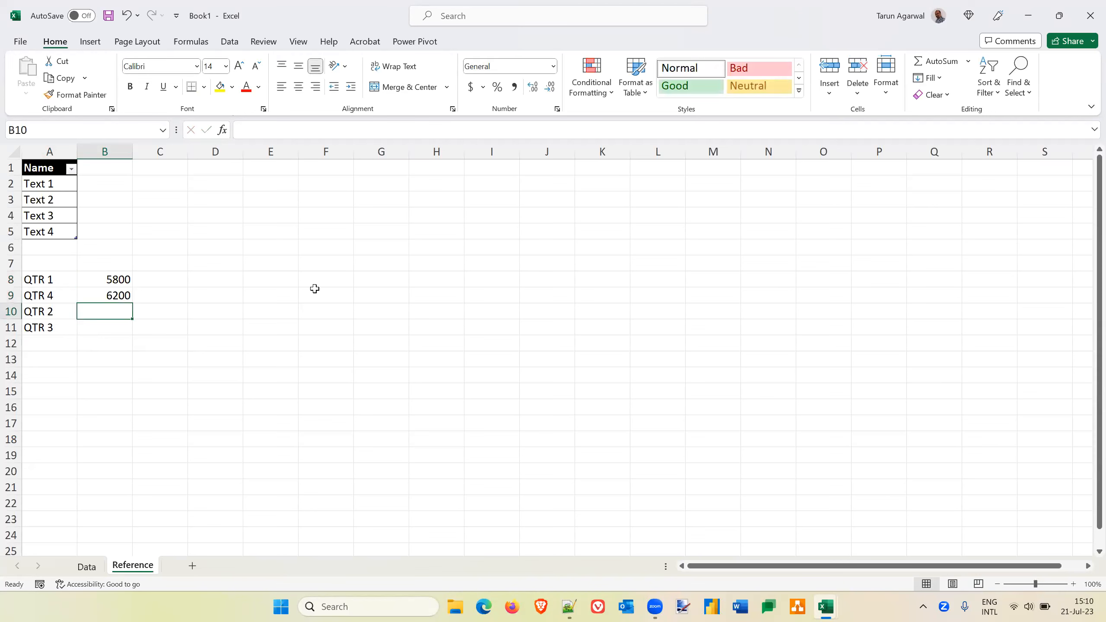
{"action": "type", "text": "7000"}
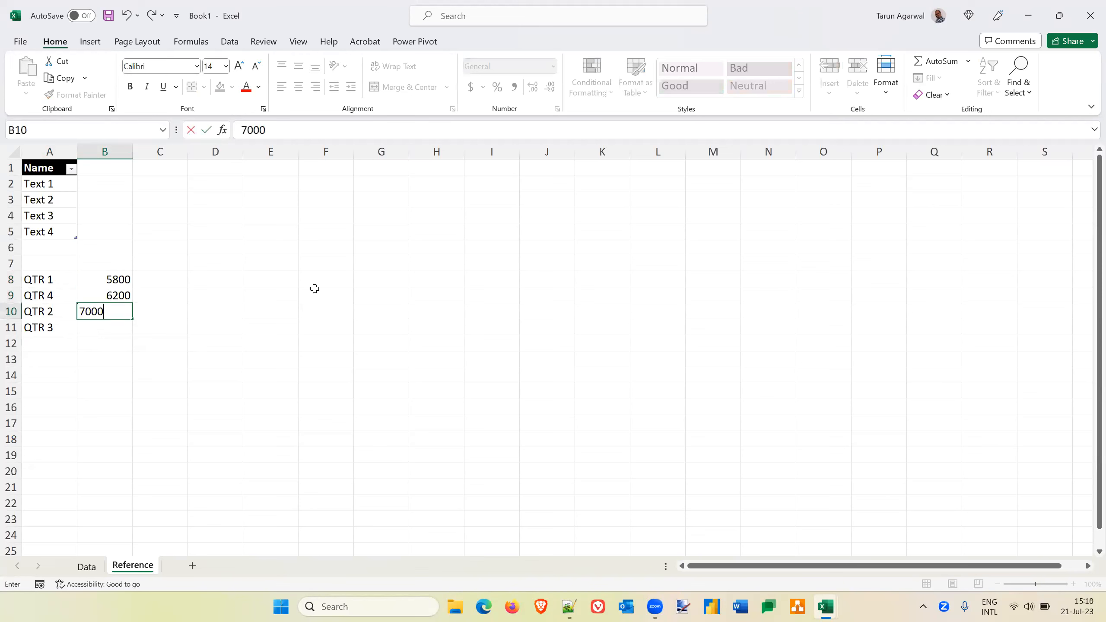
{"action": "key", "text": "Return"}
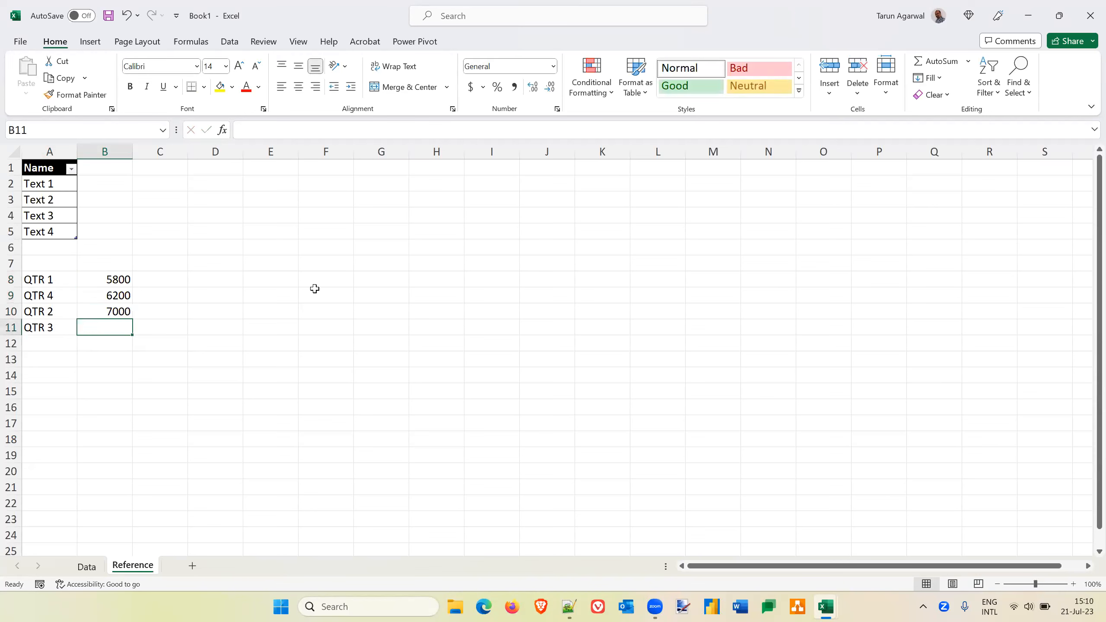
{"action": "type", "text": "4"}
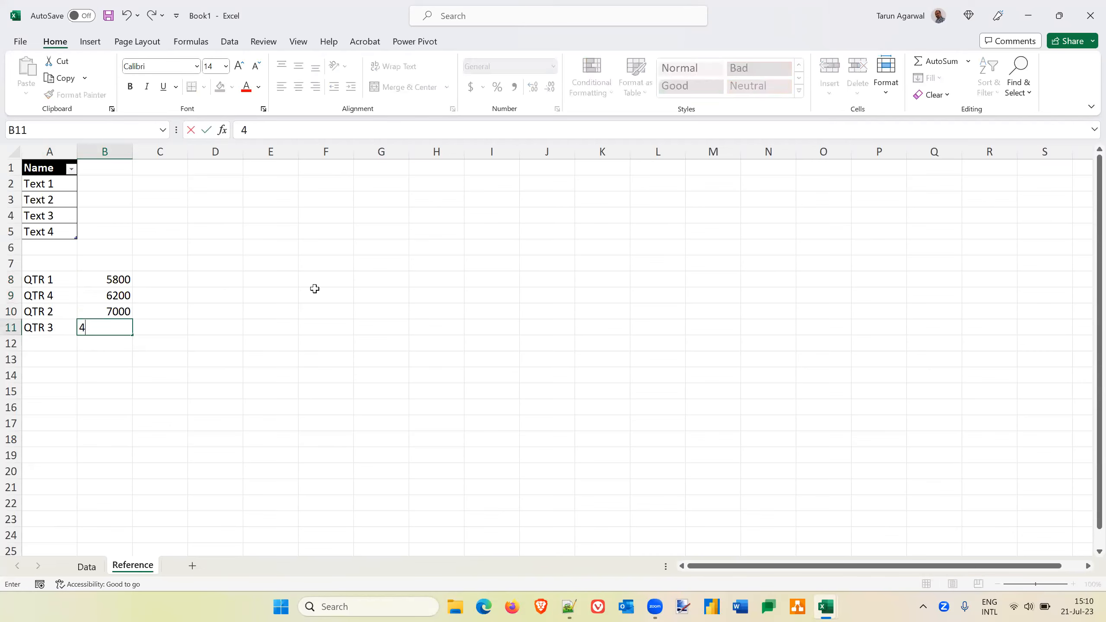
{"action": "type", "text": "500"}
{"action": "key", "text": "Return"}
Step: Enter the header Quarter in A7 above the list of unique quarters
{"action": "key", "text": "Up"}
{"action": "key", "text": "Up"}
{"action": "key", "text": "Up"}
{"action": "key", "text": "Up"}
{"action": "key", "text": "Up"}
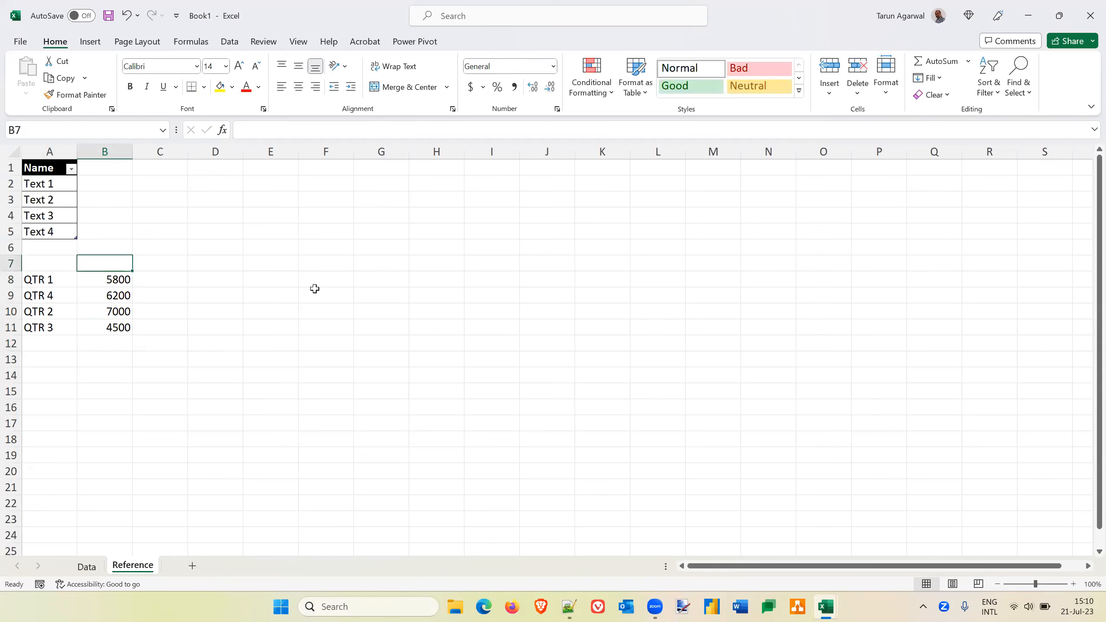
{"action": "key", "text": "Left"}
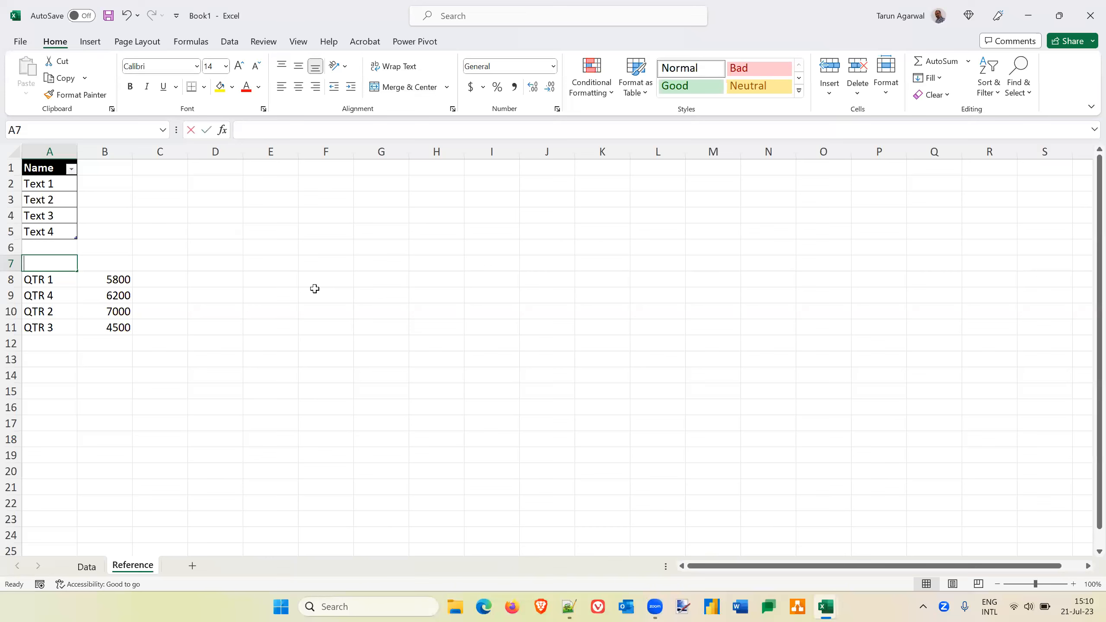
{"action": "type", "text": "Quarter"}
{"action": "key", "text": "Tab"}
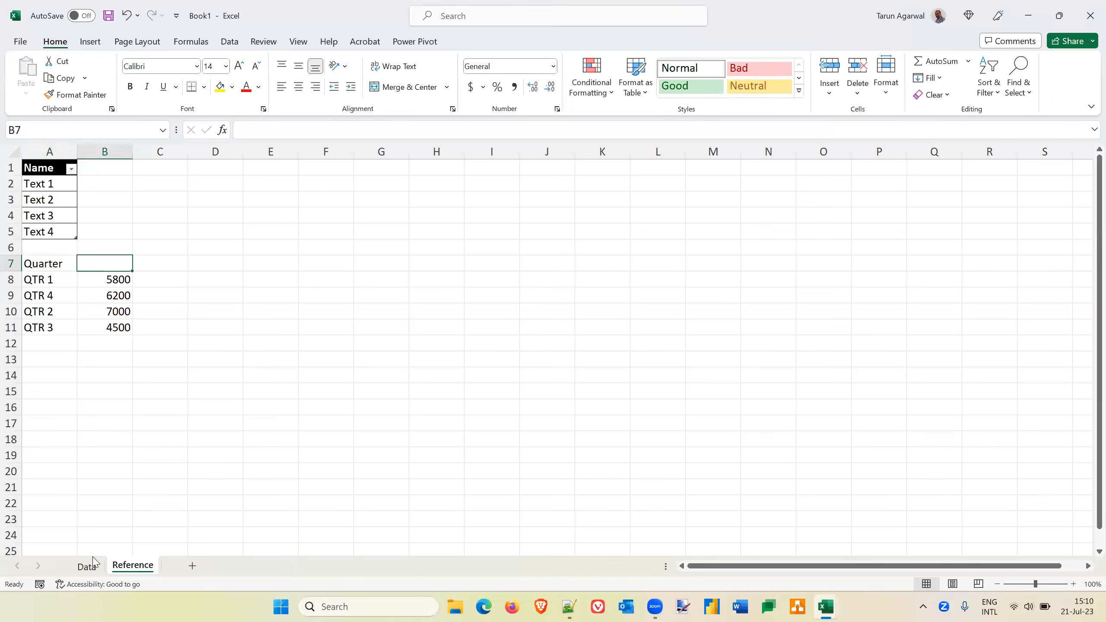
Step: Rename the Category 3 header in C1 of the Data sheet as Quarter
{"action": "key", "text": "ctrl+Page_Up"}
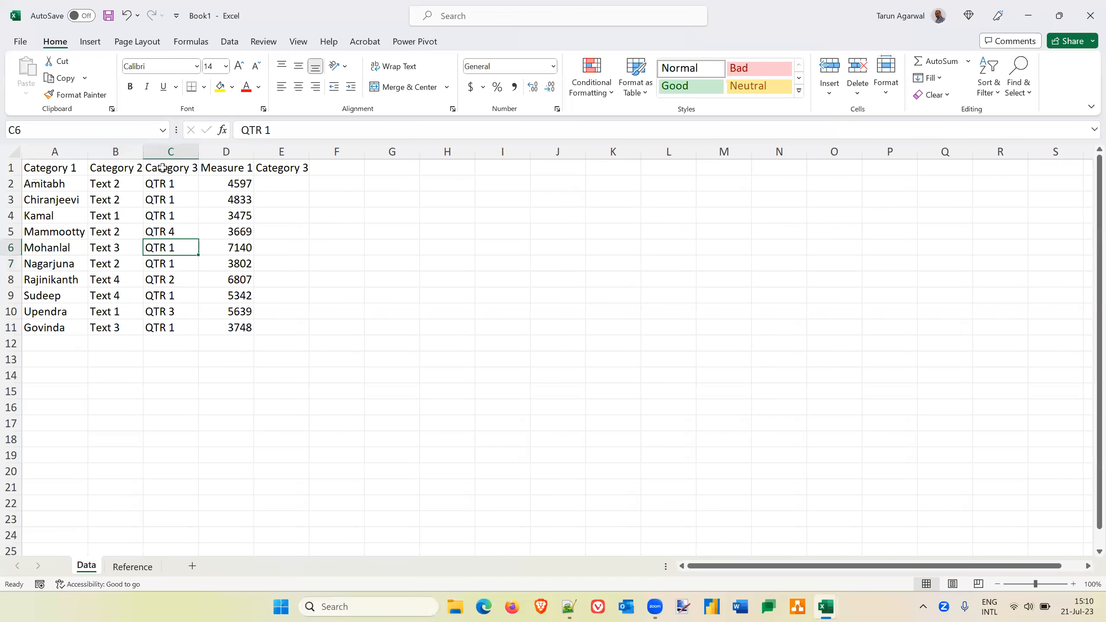
{"action": "left_click", "coordinate": [162, 167]}
{"action": "type", "text": "Quarter"}
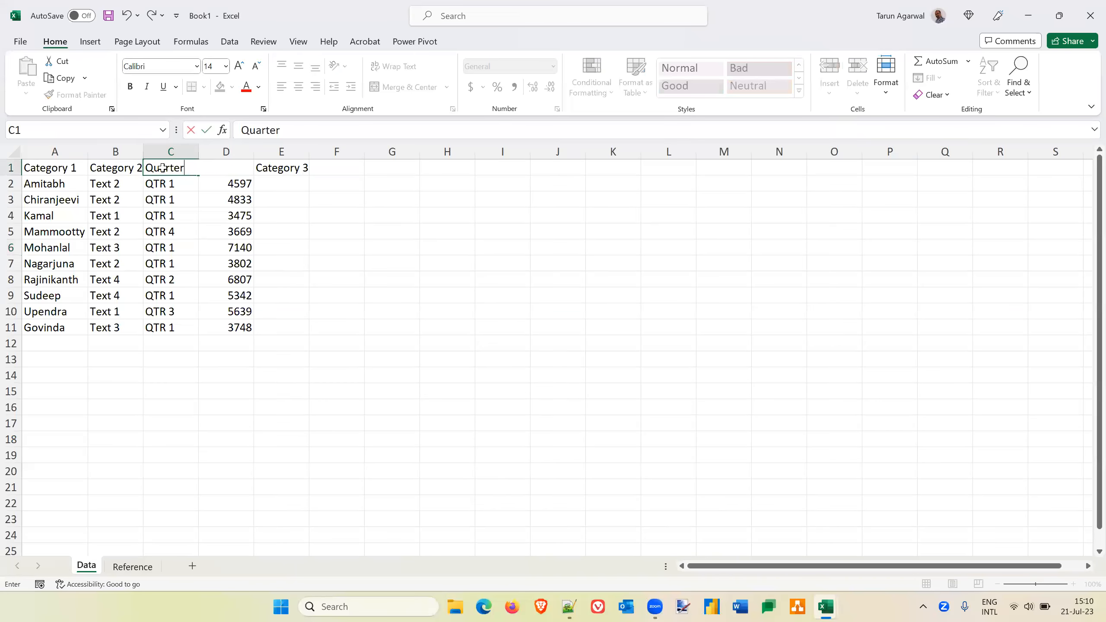
{"action": "key", "text": "Tab"}
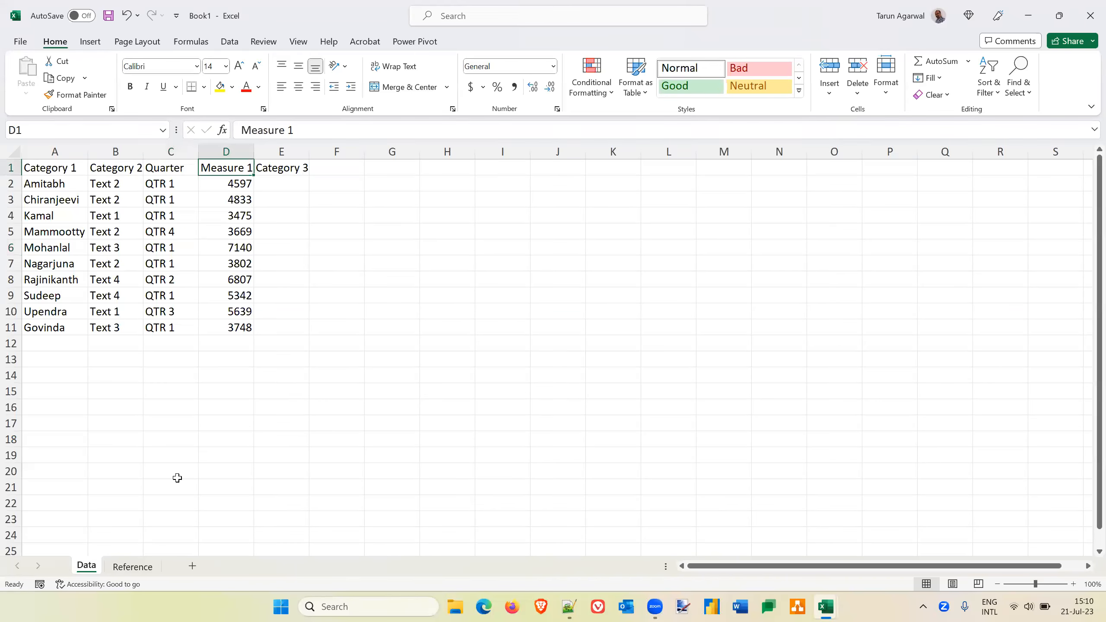
Step: Enter the header Target in B7 of the Reference sheet
{"action": "left_click", "coordinate": [133, 566]}
{"action": "key", "text": "F2"}
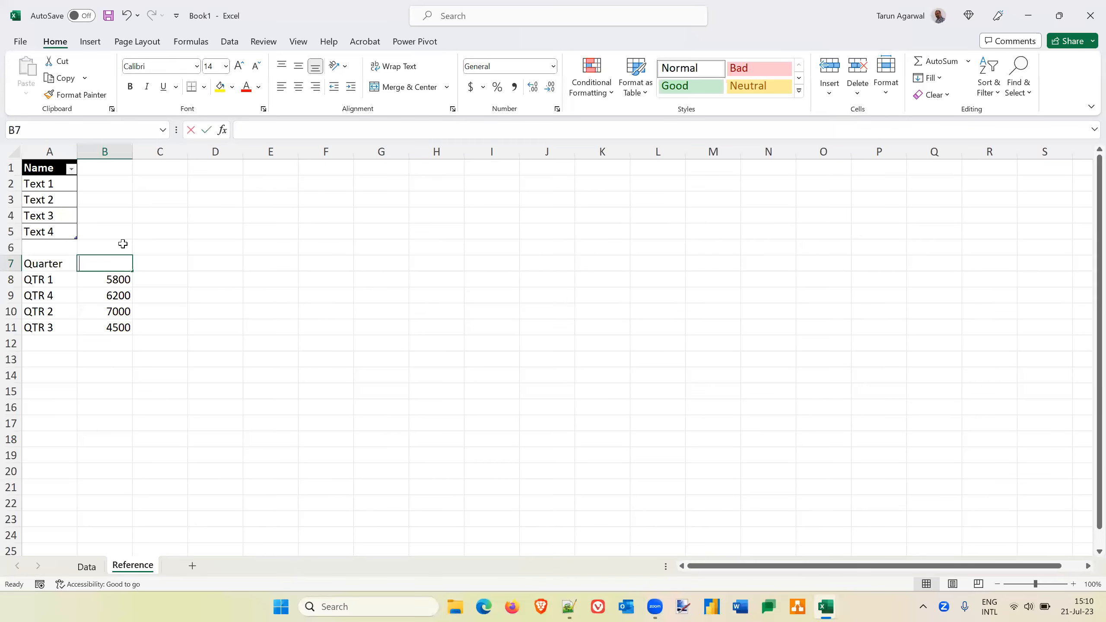
{"action": "type", "text": "Target"}
{"action": "key", "text": "ctrl+Return"}
Step: Try to format the range A7:B11 as a table with a light black-header style, and undo it
{"action": "key", "text": "Left"}
{"action": "key", "text": "shift+Right"}
{"action": "key", "text": "shift+Down"}
{"action": "key", "text": "shift+Down"}
{"action": "key", "text": "shift+Down"}
{"action": "key", "text": "shift+Down"}
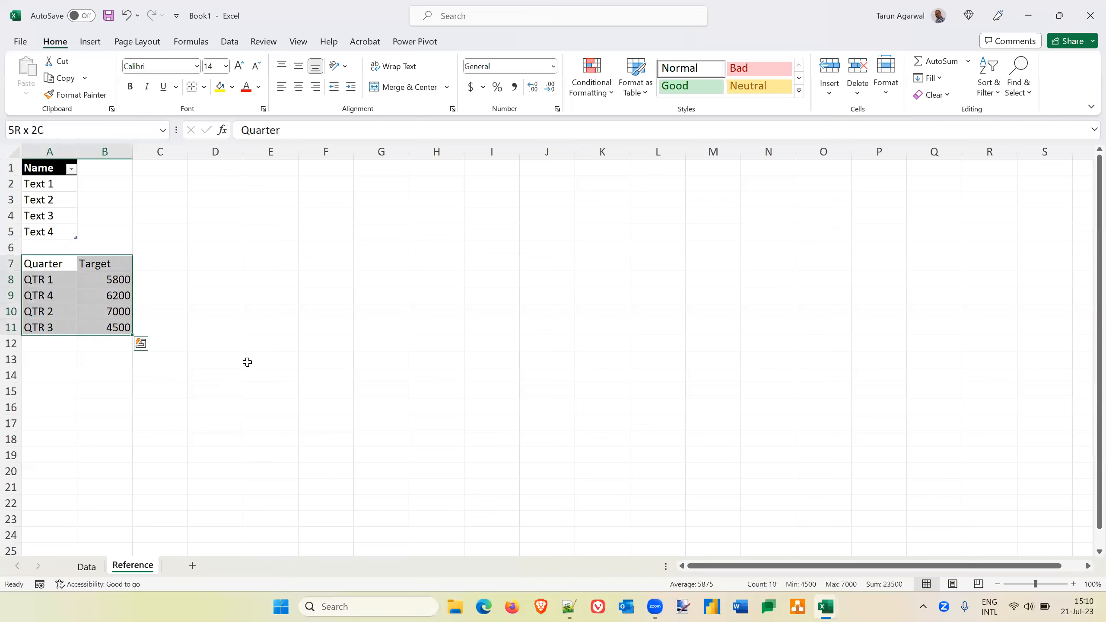
{"action": "left_click", "coordinate": [637, 95]}
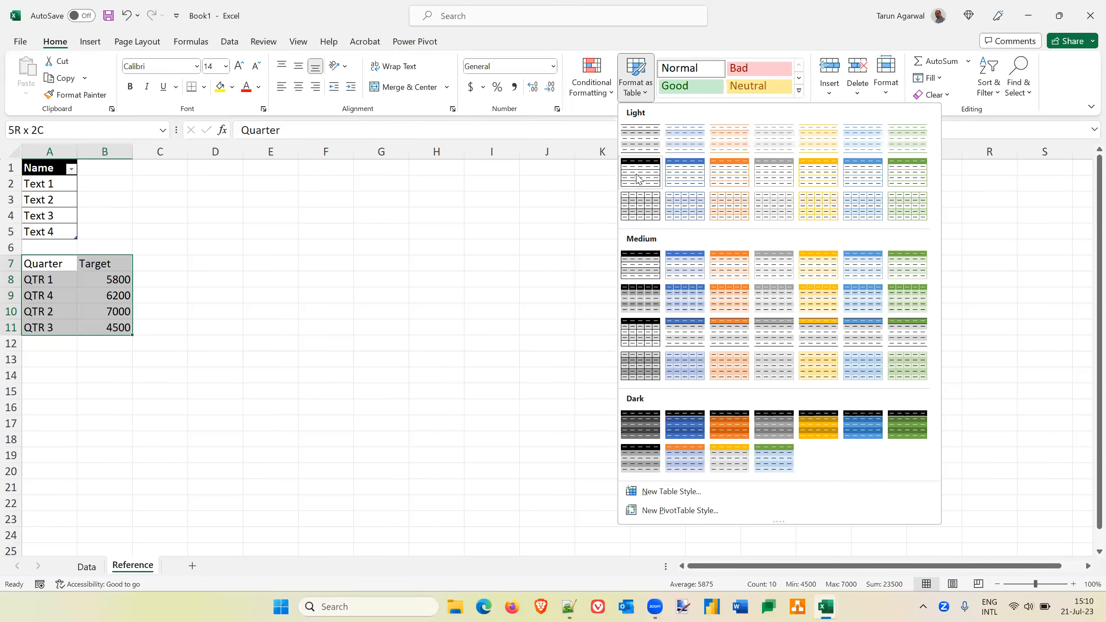
{"action": "left_click", "coordinate": [638, 179]}
{"action": "left_click", "coordinate": [578, 372]}
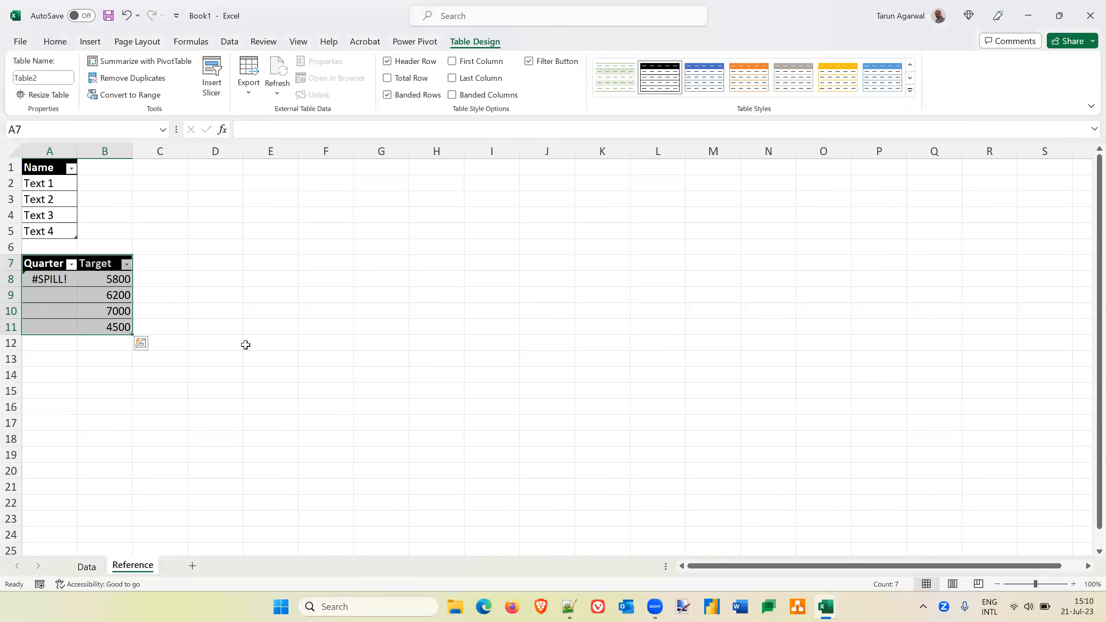
{"action": "key", "text": "ctrl+z"}
{"action": "left_click", "coordinate": [148, 275]}
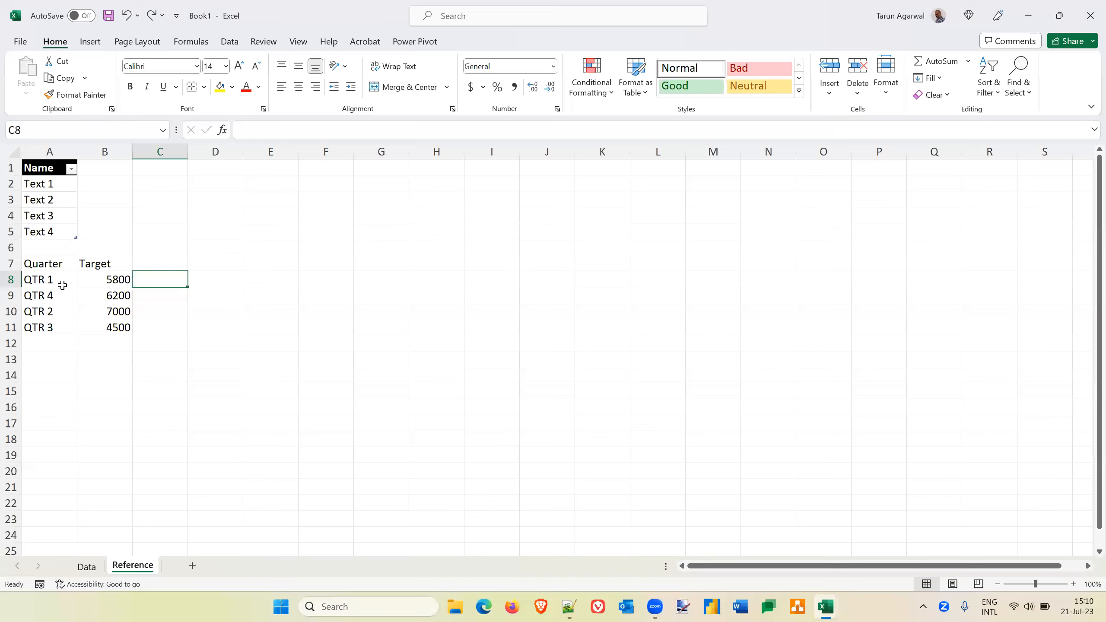
{"action": "left_click_drag", "start_coordinate": [62, 284], "coordinate": [60, 327]}
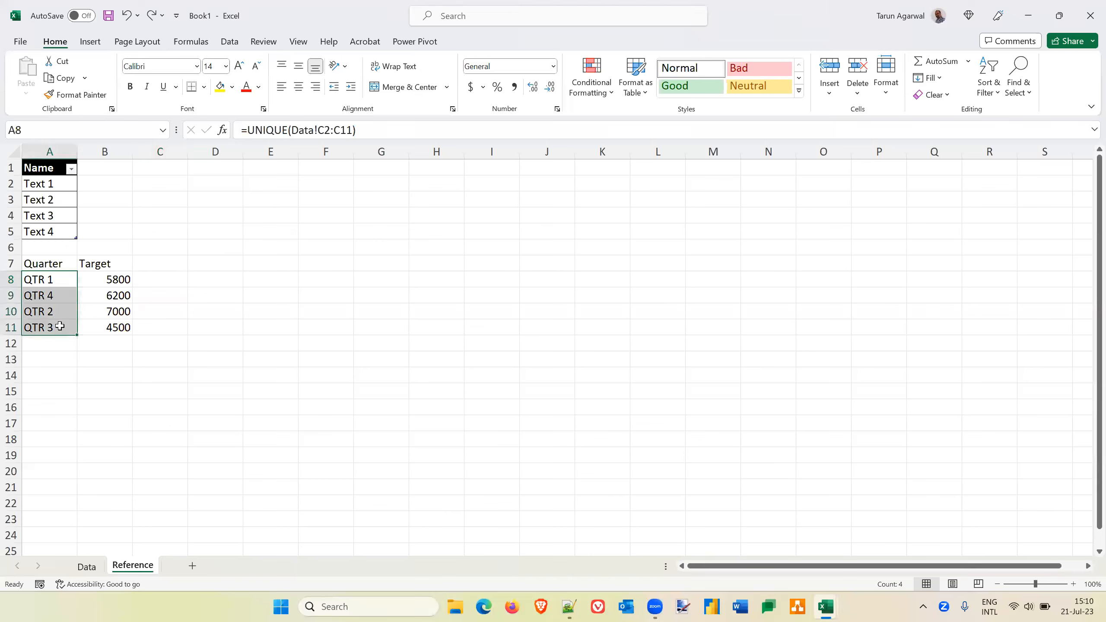
{"action": "key", "text": "ctrl+q"}
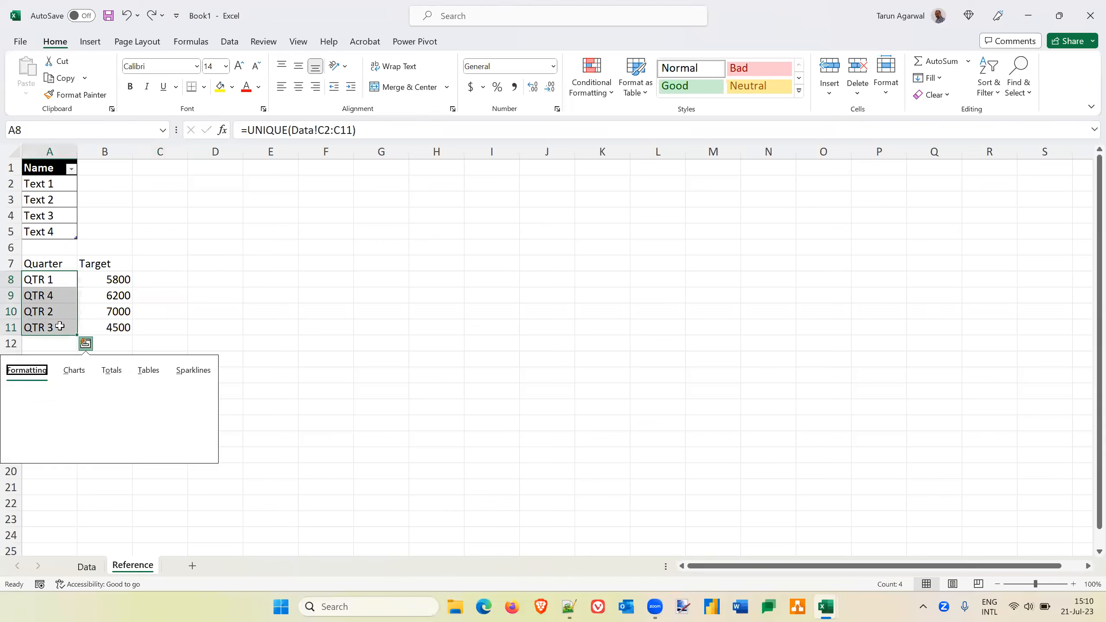
Step: Replace the UNIQUE formula results in A8:A11 of the Reference sheet with static values
{"action": "left_click", "coordinate": [66, 284]}
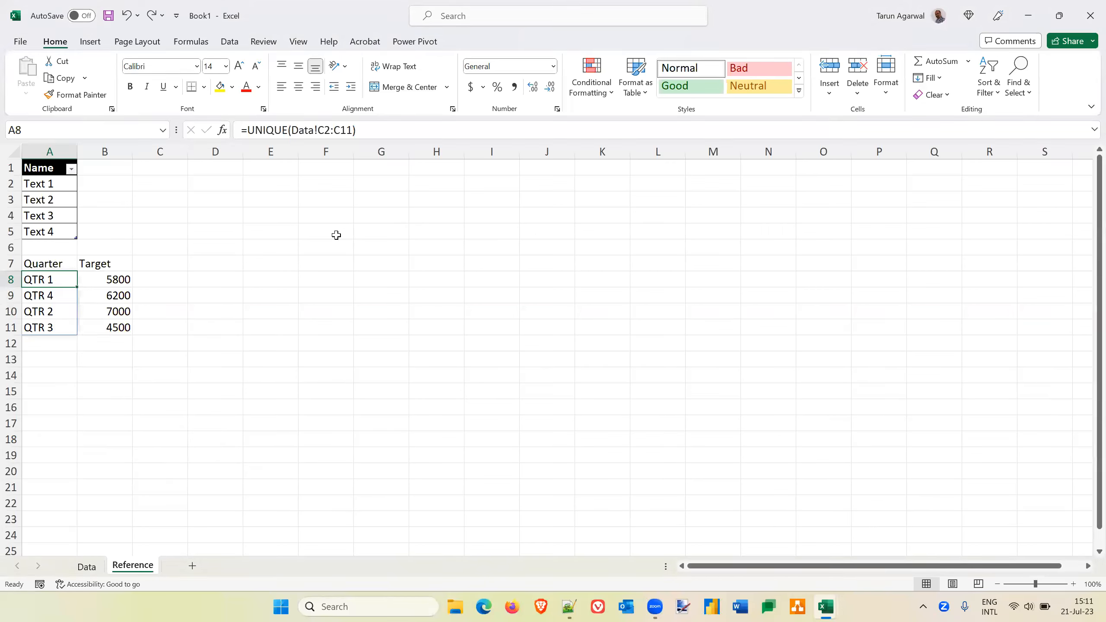
{"action": "key", "text": "shift+Down"}
{"action": "key", "text": "shift+Down"}
{"action": "key", "text": "shift+Down"}
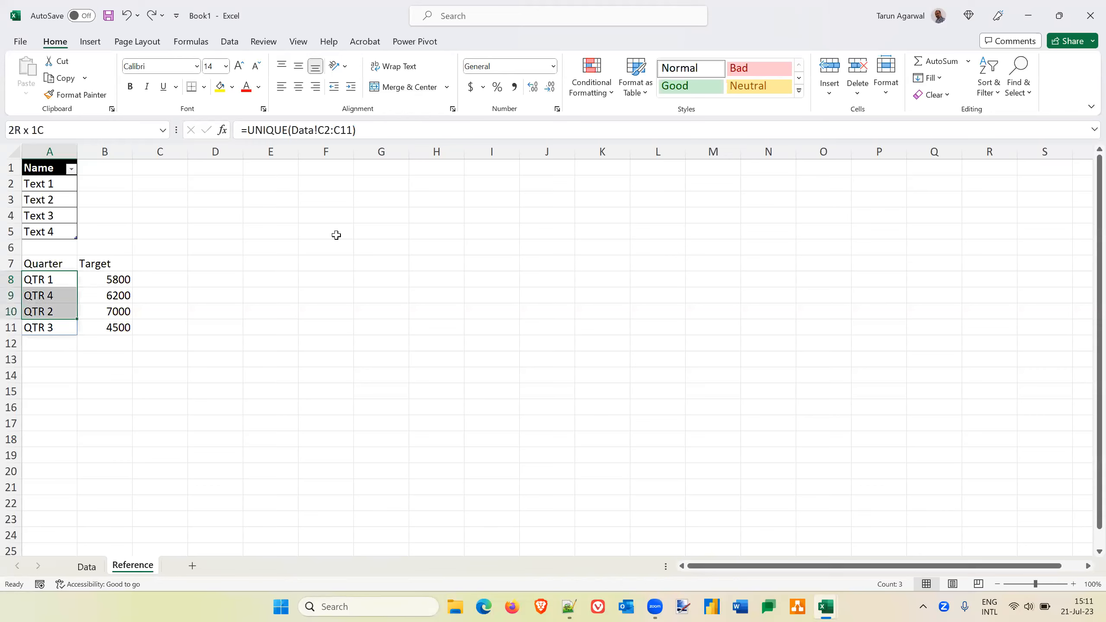
{"action": "key", "text": "ctrl+c"}
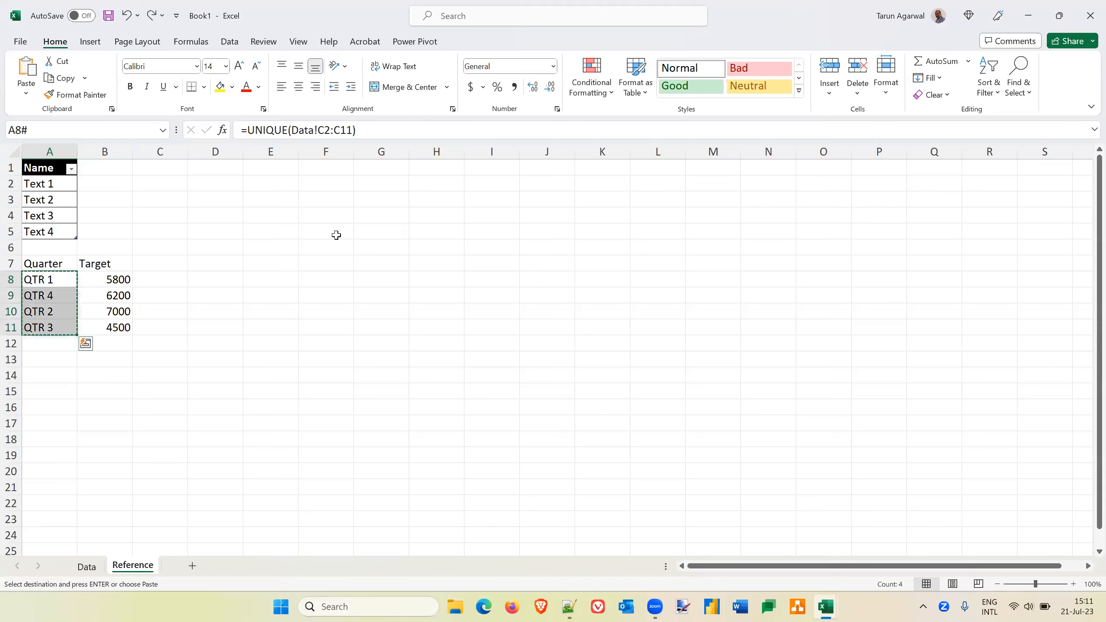
{"action": "key", "text": "ctrl+alt+v"}
{"action": "key", "text": "v"}
{"action": "key", "text": "Return"}
Step: Format A7:B11 as a table with a light black-header style and sort it by Quarter from A to Z
{"action": "key", "text": "Down"}
{"action": "key", "text": "Up"}
{"action": "key", "text": "Up"}
{"action": "key", "text": "Up"}
{"action": "key", "text": "Down"}
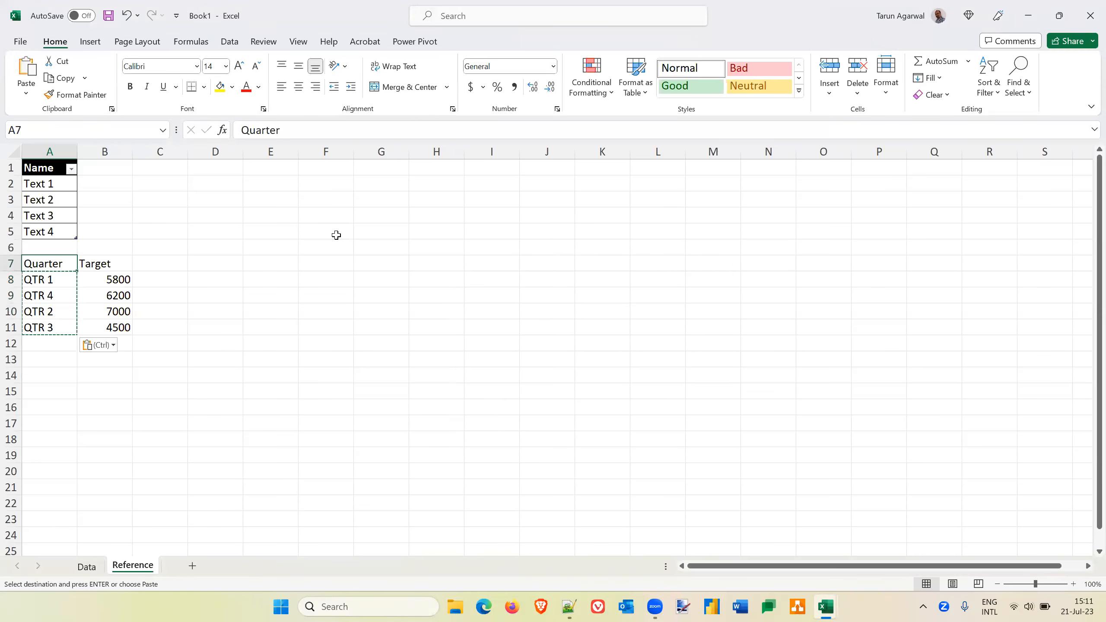
{"action": "left_click", "coordinate": [644, 97]}
{"action": "left_click", "coordinate": [648, 175]}
{"action": "left_click", "coordinate": [577, 372]}
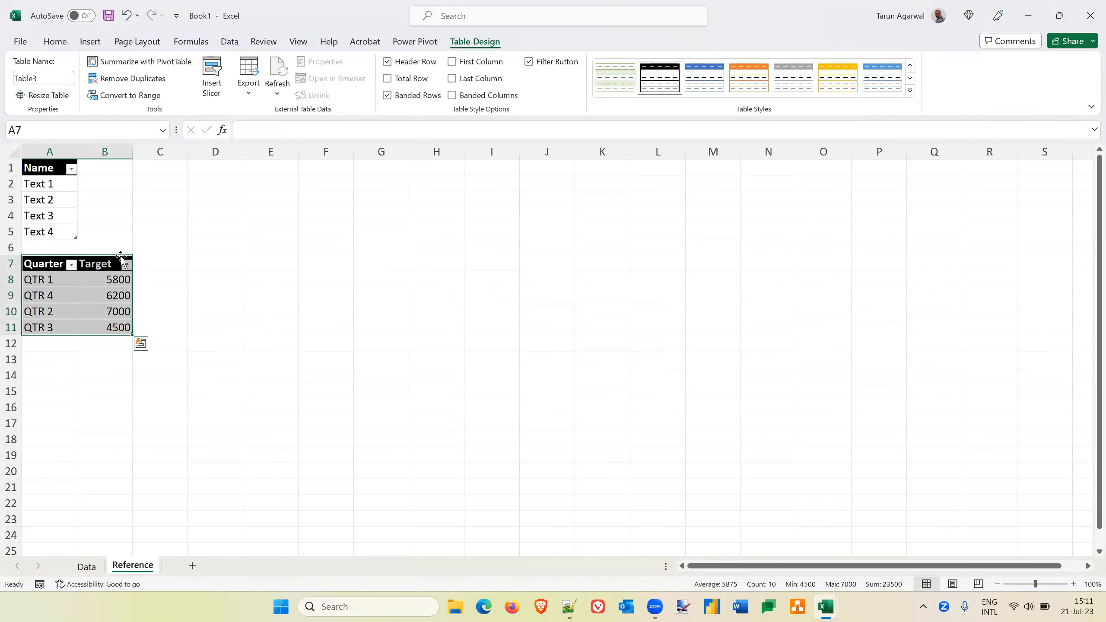
{"action": "left_click", "coordinate": [70, 264]}
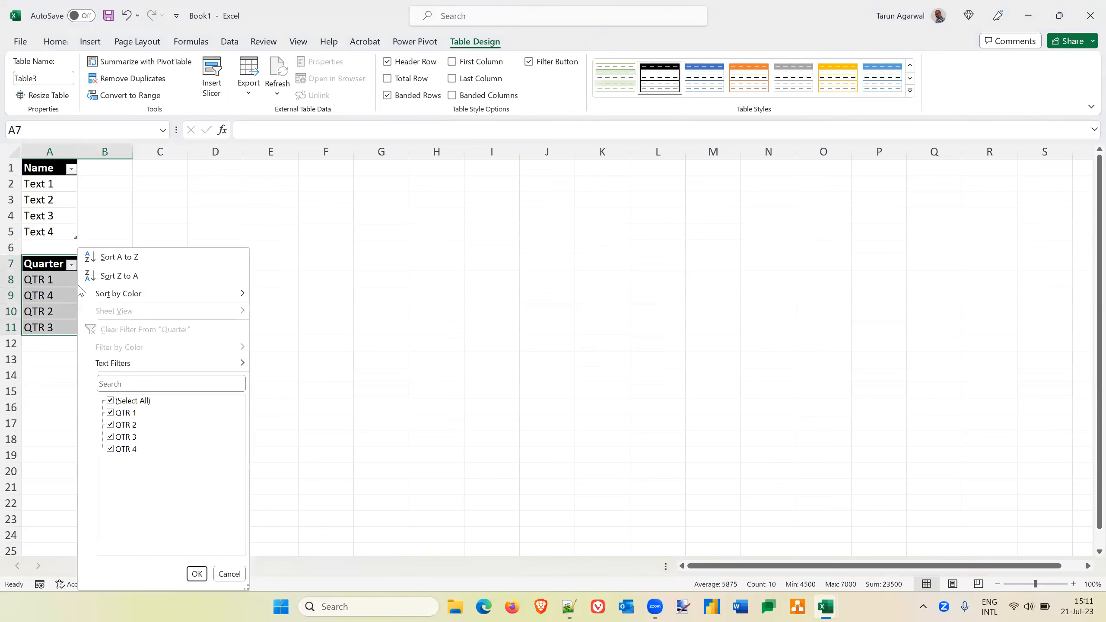
{"action": "left_click", "coordinate": [139, 260]}
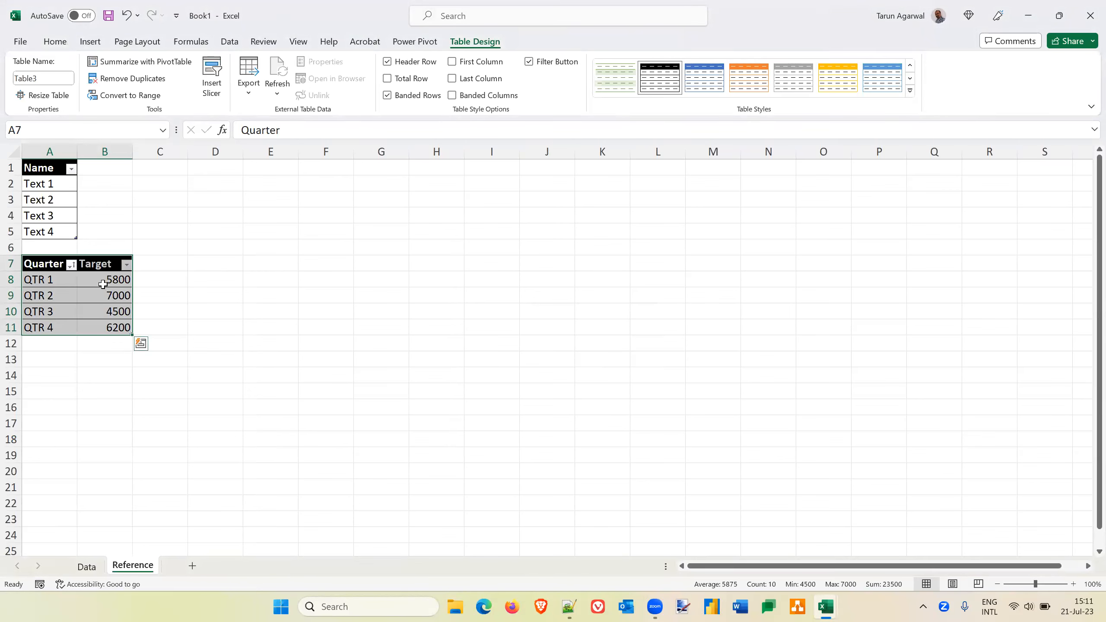
Step: On the Data sheet, widen column D slightly and rename the Category 3 header in E1 as Target met
{"action": "left_click", "coordinate": [87, 567]}
{"action": "left_click", "coordinate": [283, 182]}
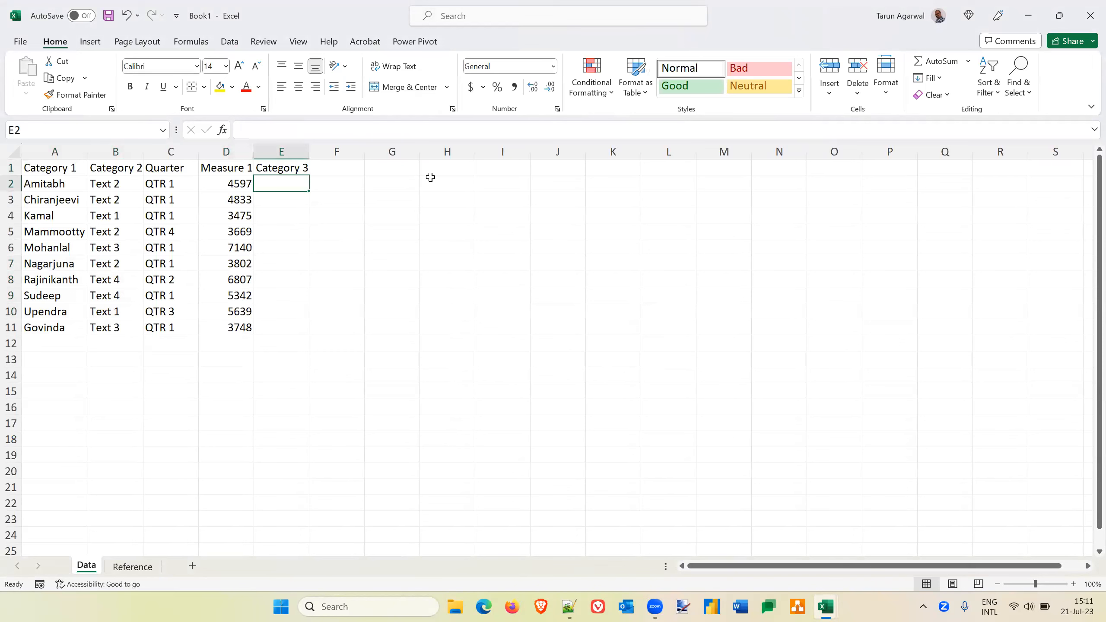
{"action": "key", "text": "Up"}
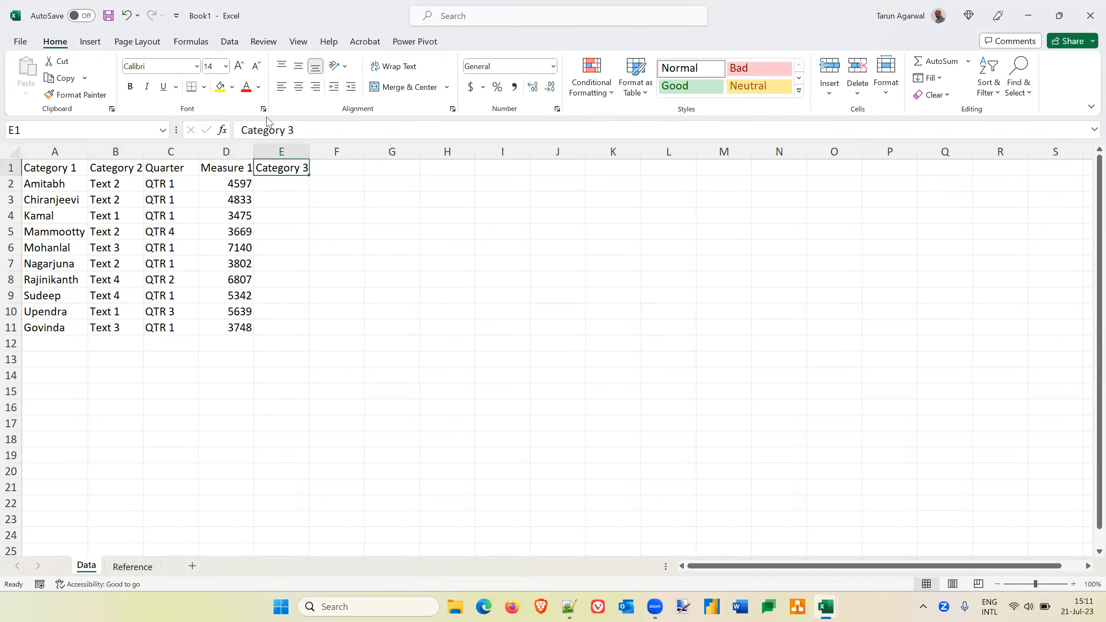
{"action": "left_click_drag", "start_coordinate": [255, 149], "coordinate": [257, 149]}
{"action": "left_click", "coordinate": [282, 194]}
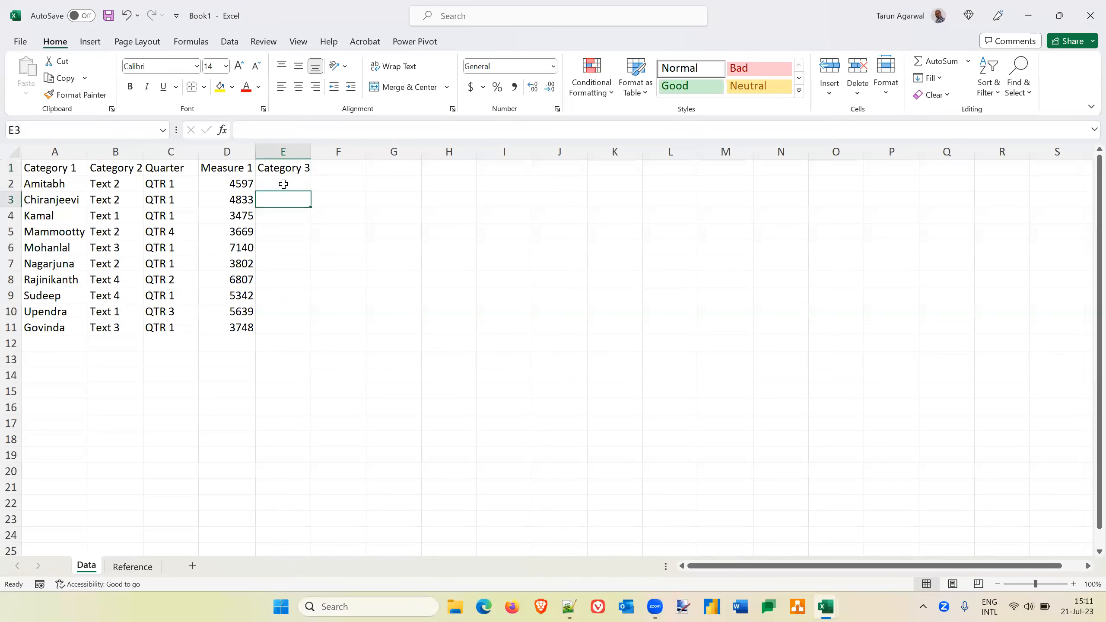
{"action": "left_click", "coordinate": [283, 184]}
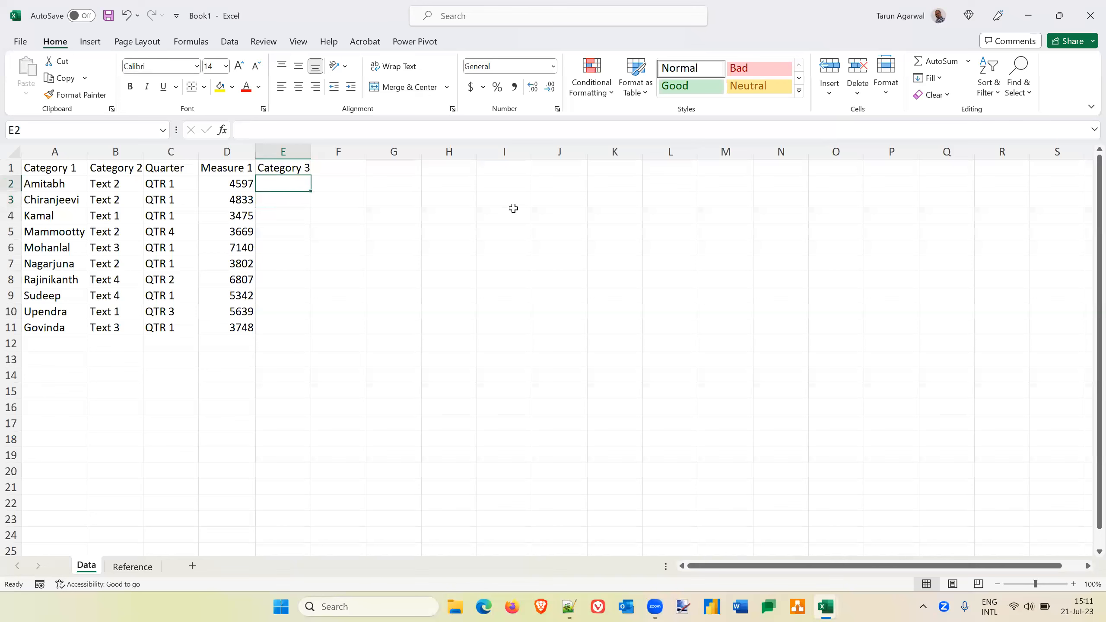
{"action": "key", "text": "Up"}
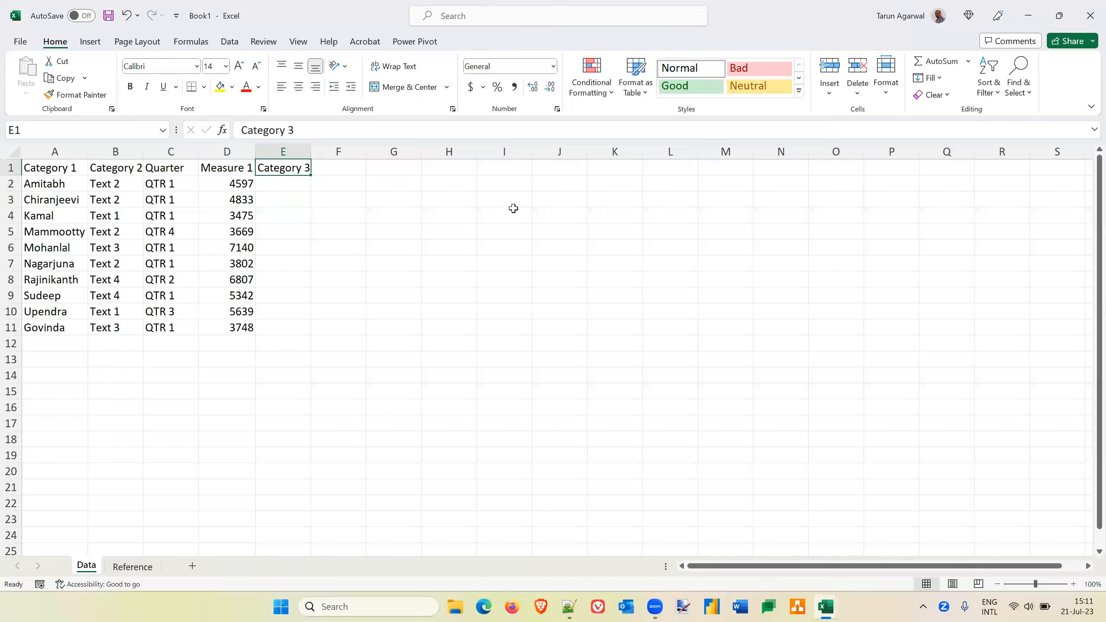
{"action": "type", "text": "Target met"}
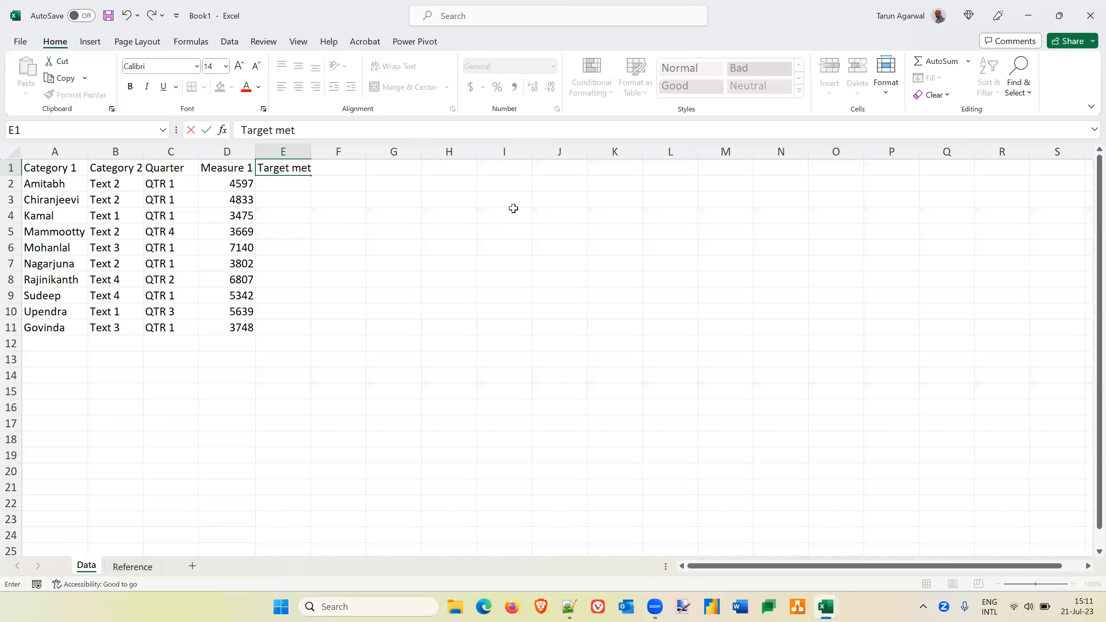
{"action": "key", "text": "Return"}
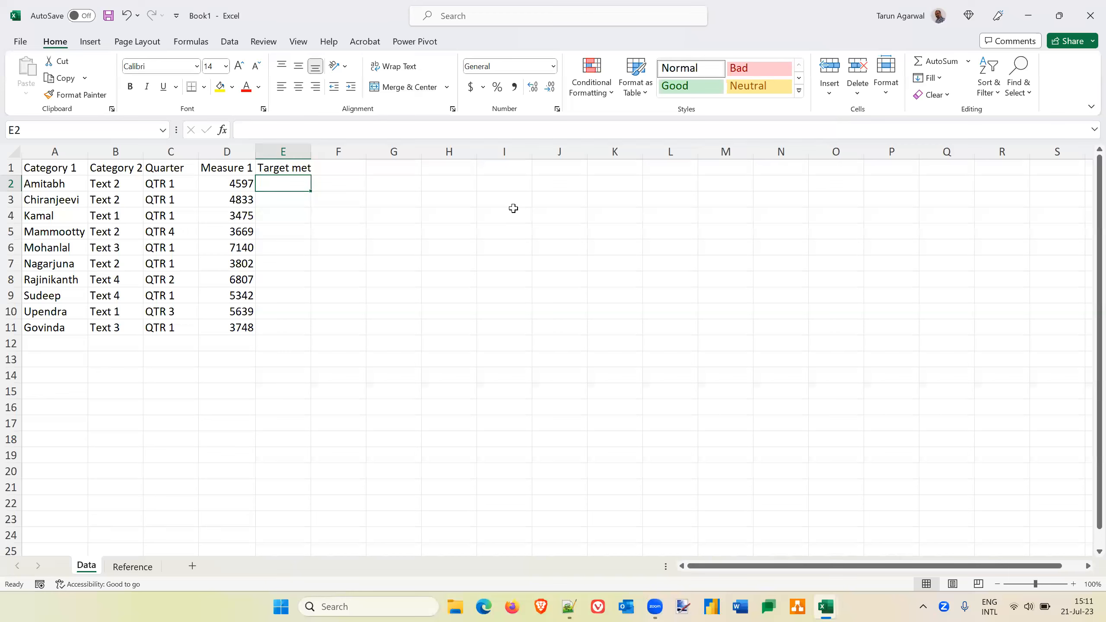
Step: Look up each quarter's target by entering =XLOOKUP(C2,Table3[Quarter],Table3[Target]) in E2 of the Data sheet
{"action": "type", "text": "=xlook"}
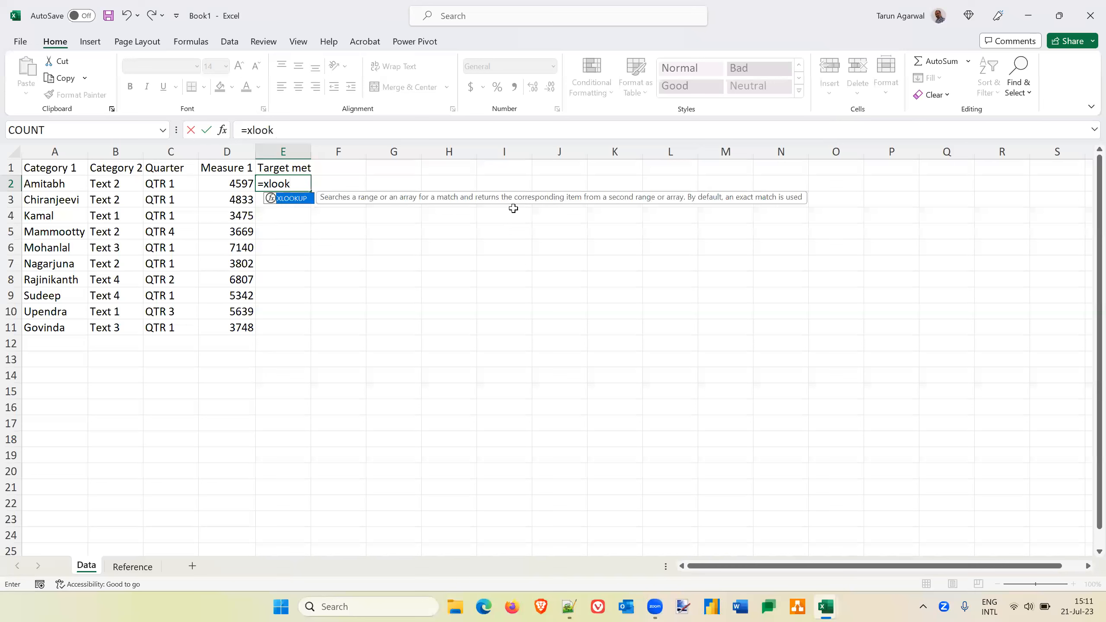
{"action": "key", "text": "Tab"}
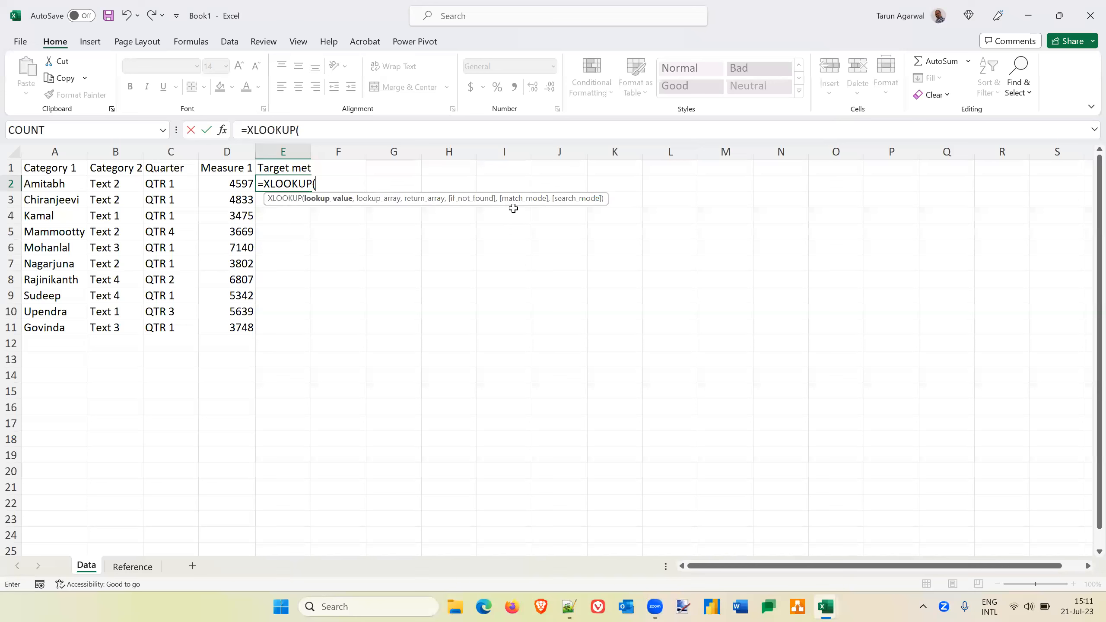
{"action": "key", "text": "Left"}
{"action": "key", "text": "Left"}
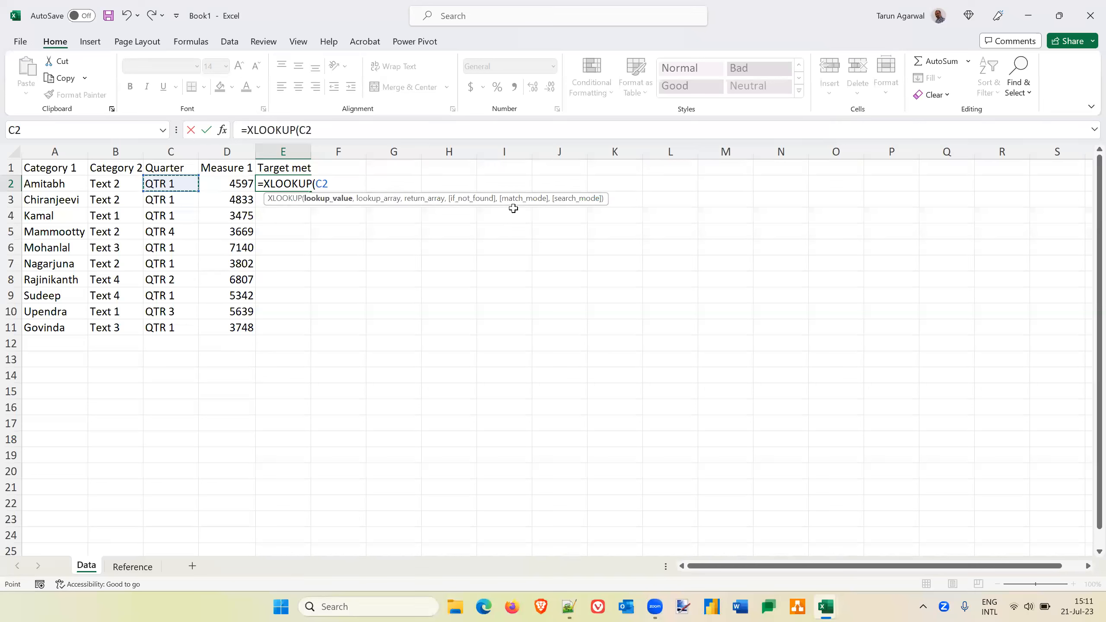
{"action": "type", "text": ","}
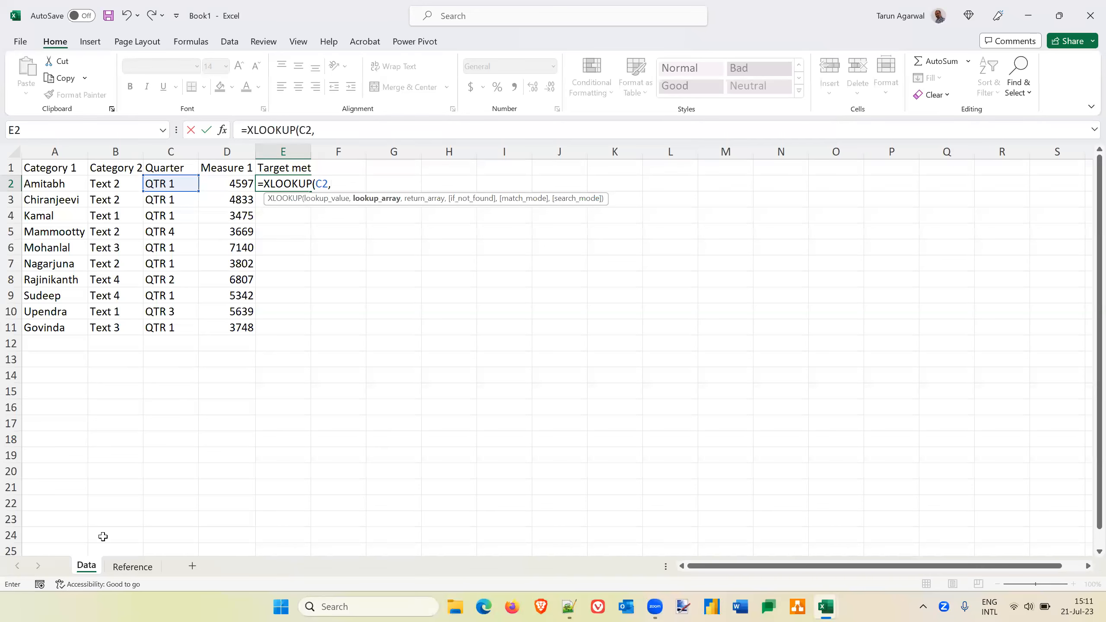
{"action": "key", "text": "ctrl+Page_Down"}
{"action": "left_click_drag", "start_coordinate": [49, 279], "coordinate": [50, 327]}
{"action": "type", "text": ","}
{"action": "left_click_drag", "start_coordinate": [114, 280], "coordinate": [108, 333]}
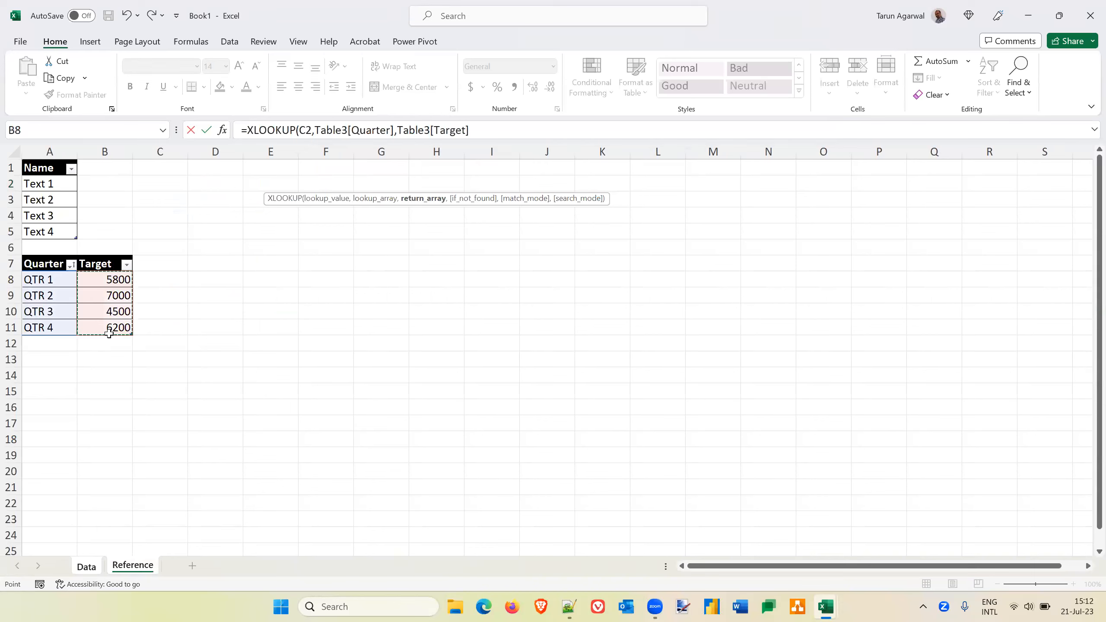
{"action": "type", "text": ")"}
{"action": "key", "text": "Return"}
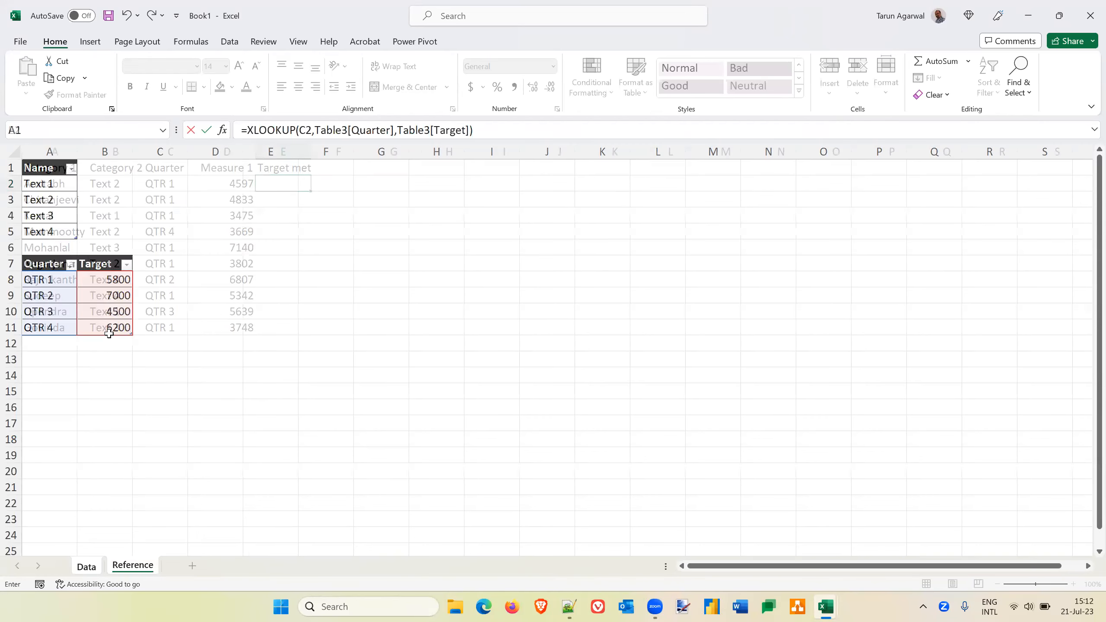
{"action": "key", "text": "Up"}
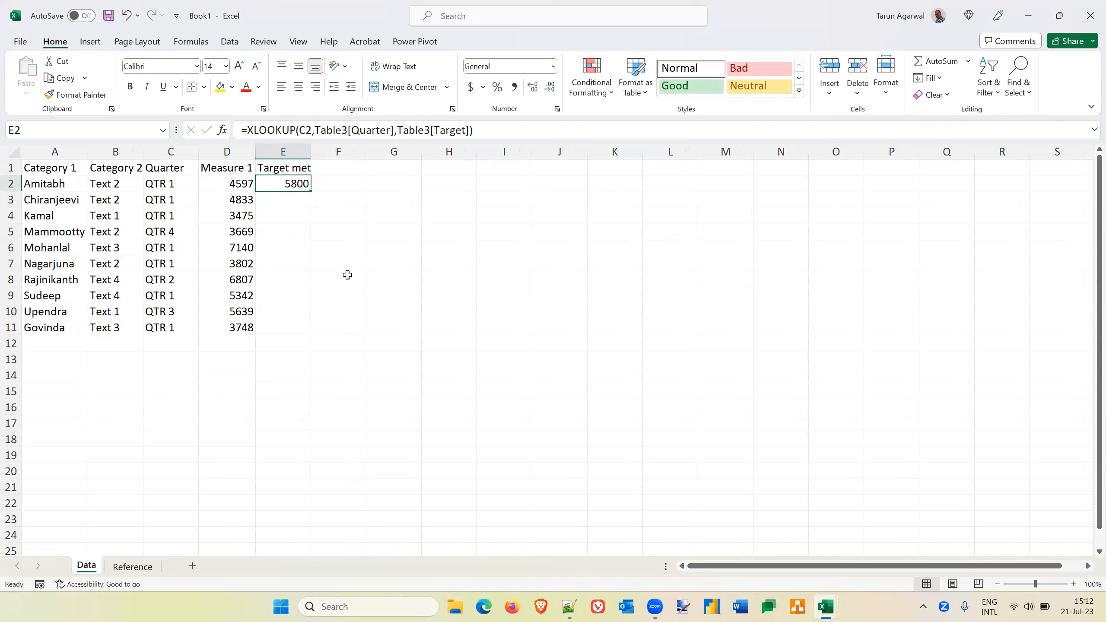
{"action": "left_click", "coordinate": [250, 127]}
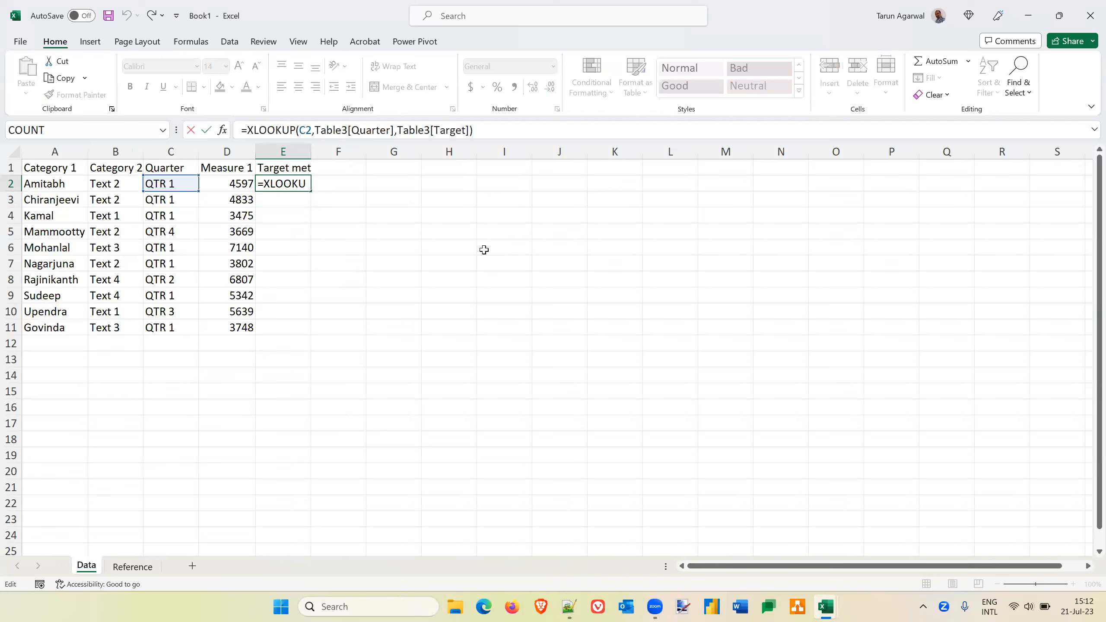
{"action": "type", "text": "if"}
{"action": "key", "text": "Tab"}
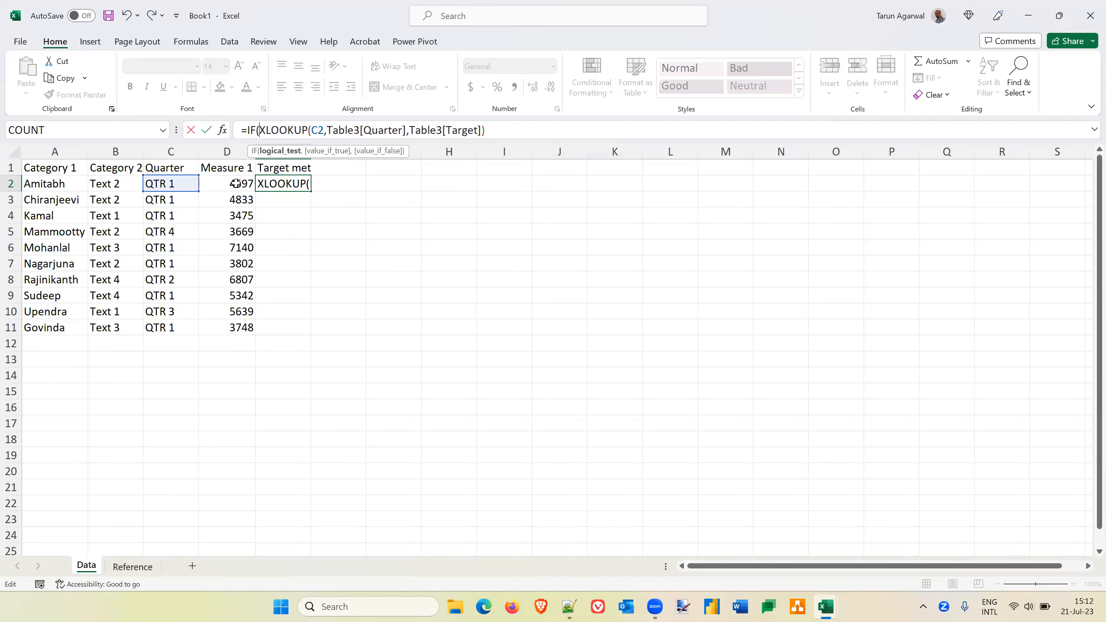
{"action": "key", "text": "Escape"}
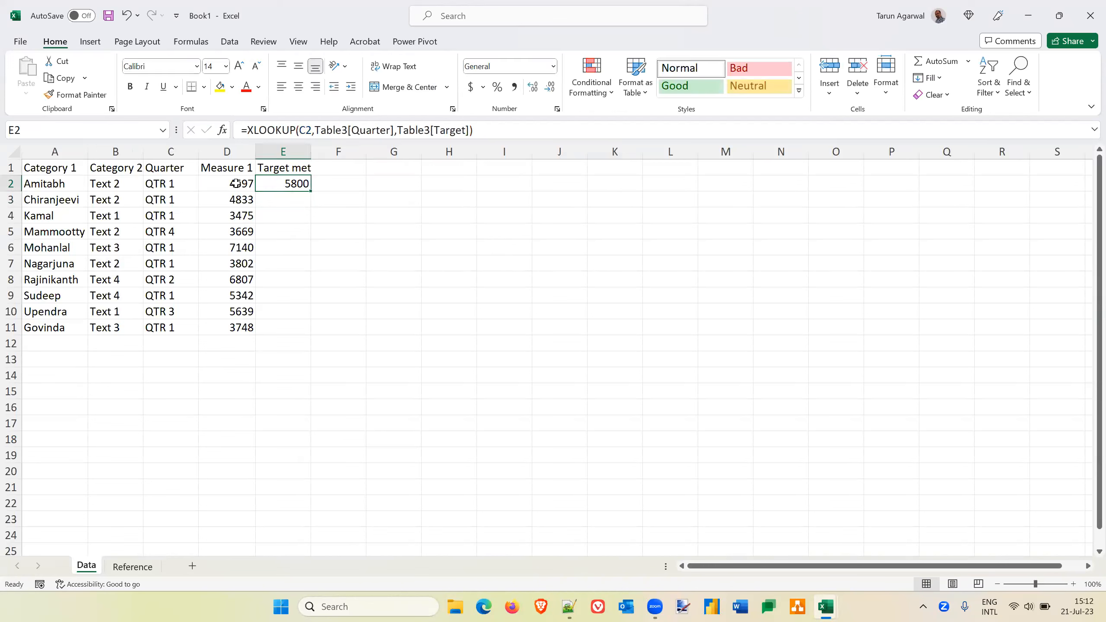
Step: Format A1:E11 of the Data sheet as a table with headers in the light black-header style
{"action": "left_click", "coordinate": [46, 168]}
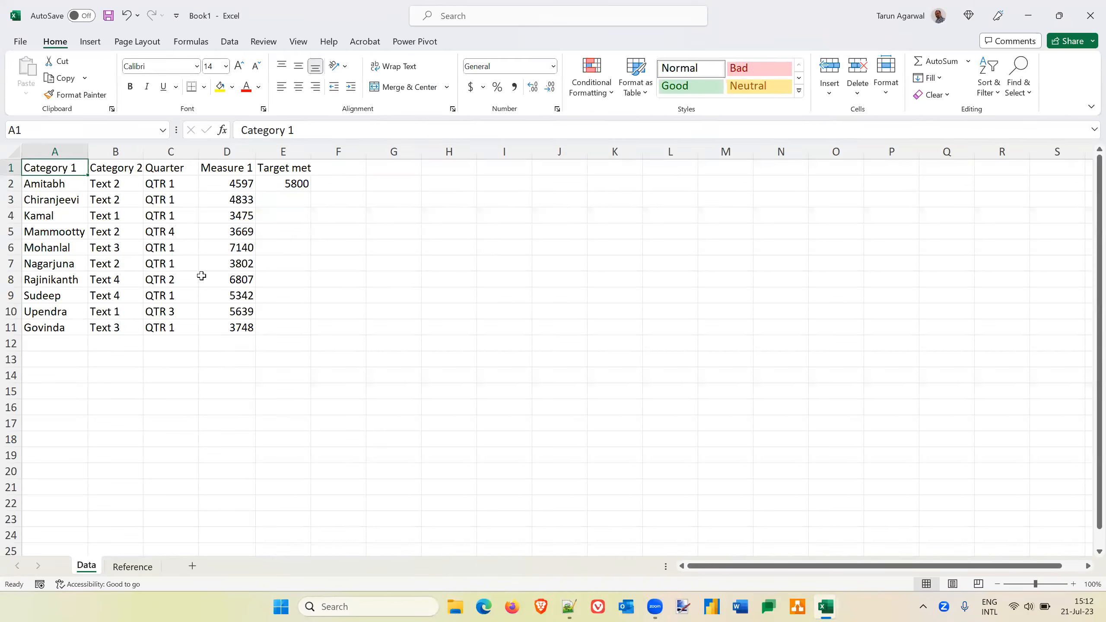
{"action": "left_click", "coordinate": [252, 299], "text": "shift"}
{"action": "left_click_drag", "start_coordinate": [272, 320], "coordinate": [279, 322]}
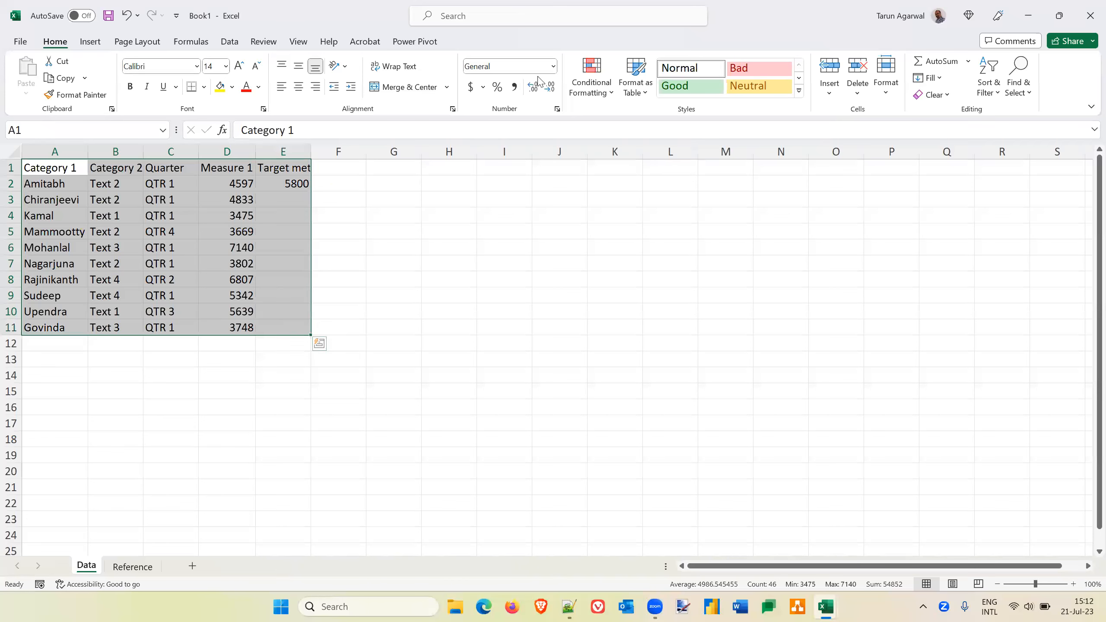
{"action": "left_click", "coordinate": [637, 77]}
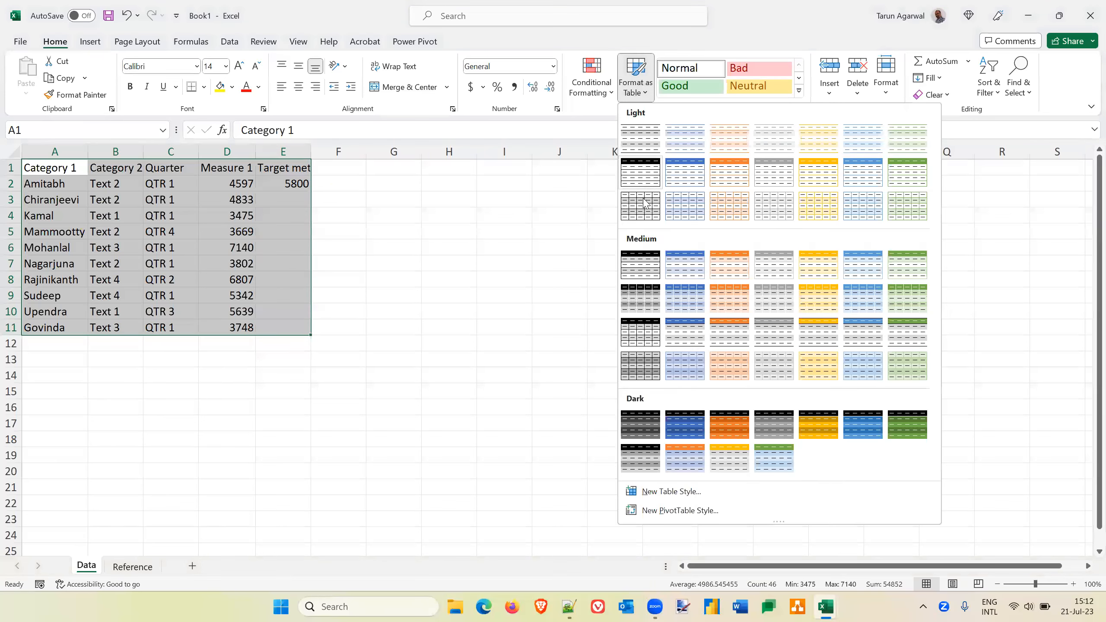
{"action": "left_click", "coordinate": [648, 183]}
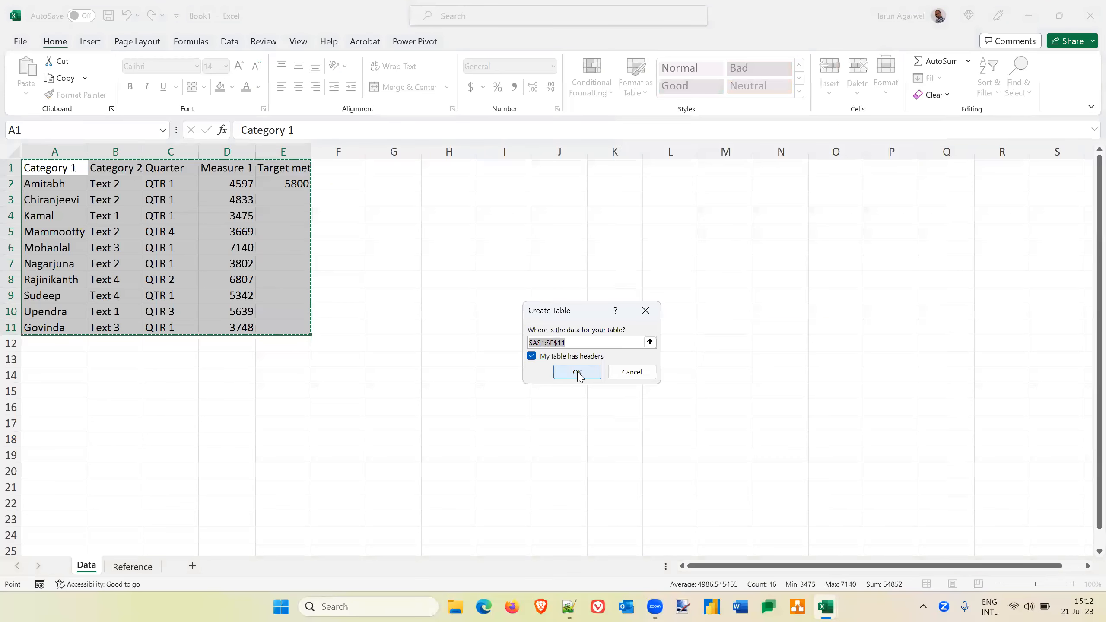
{"action": "left_click", "coordinate": [577, 371]}
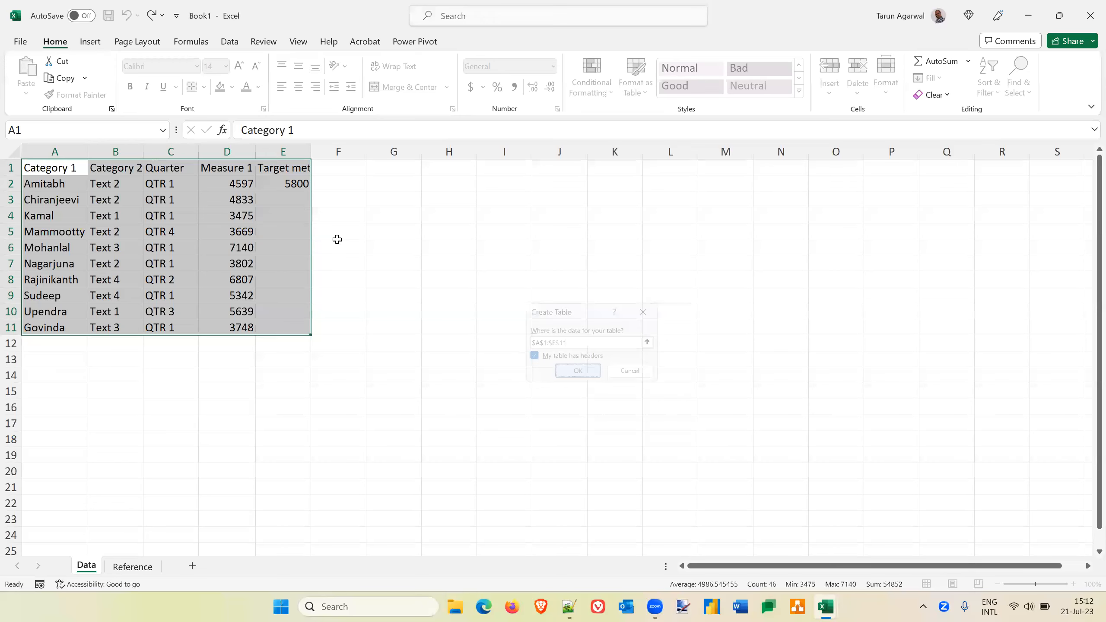
{"action": "left_click", "coordinate": [307, 195]}
{"action": "left_click", "coordinate": [307, 187]}
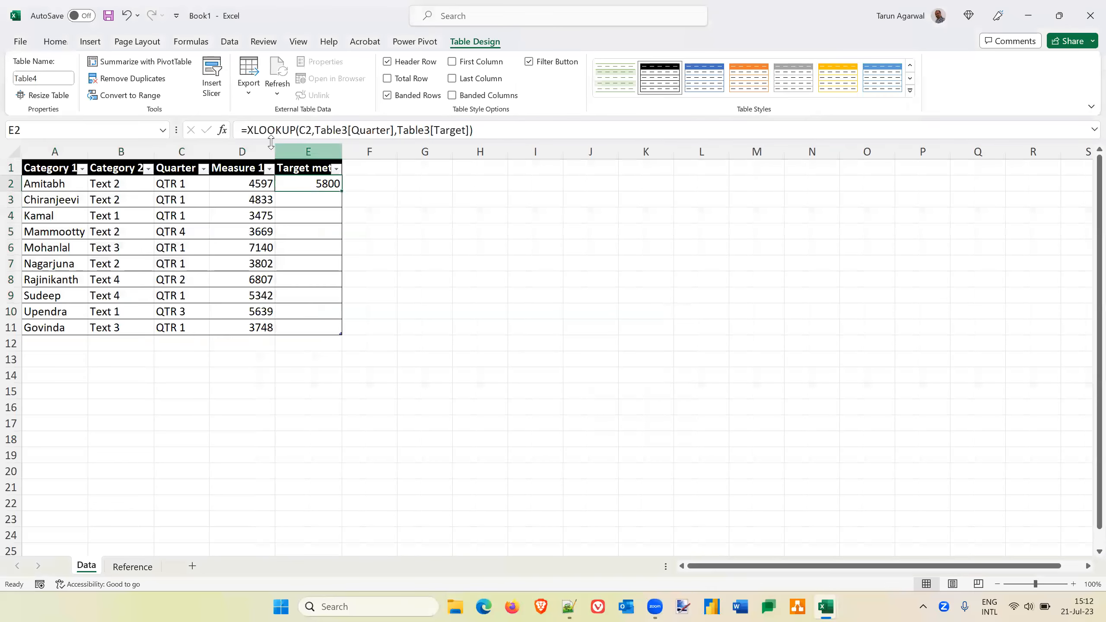
{"action": "left_click", "coordinate": [304, 130]}
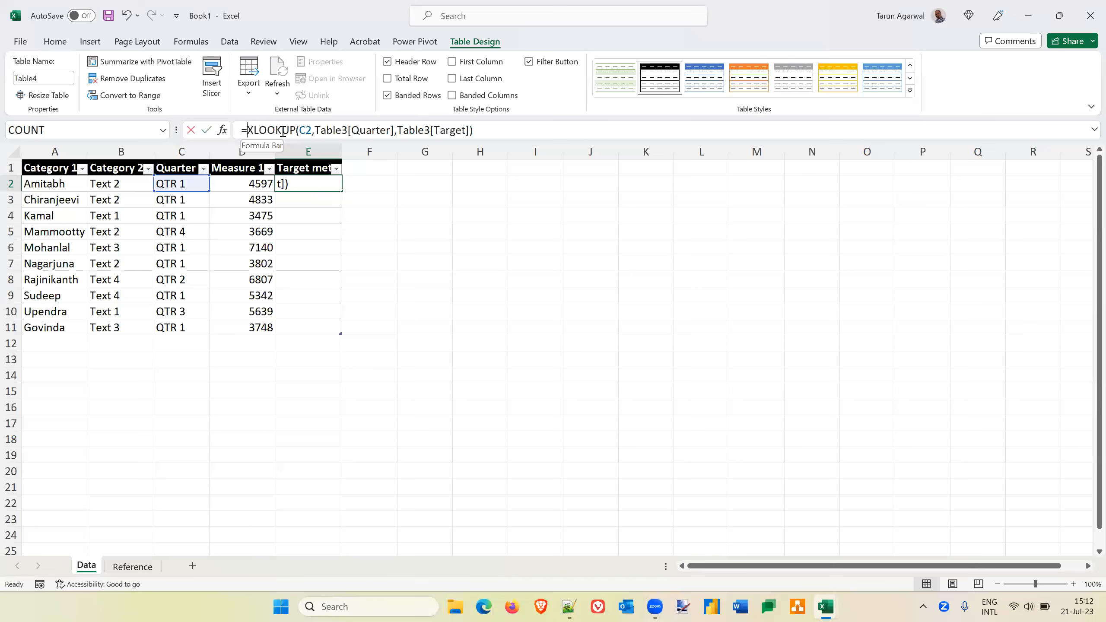
{"action": "left_click", "coordinate": [312, 130]}
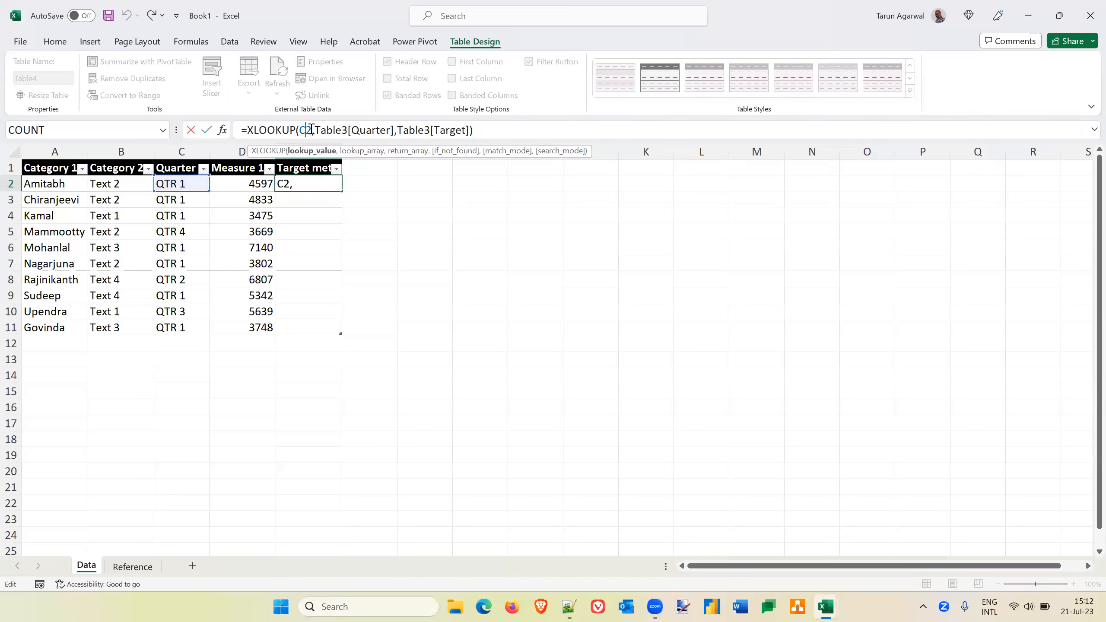
{"action": "double_click", "coordinate": [308, 131]}
{"action": "left_click", "coordinate": [176, 185]}
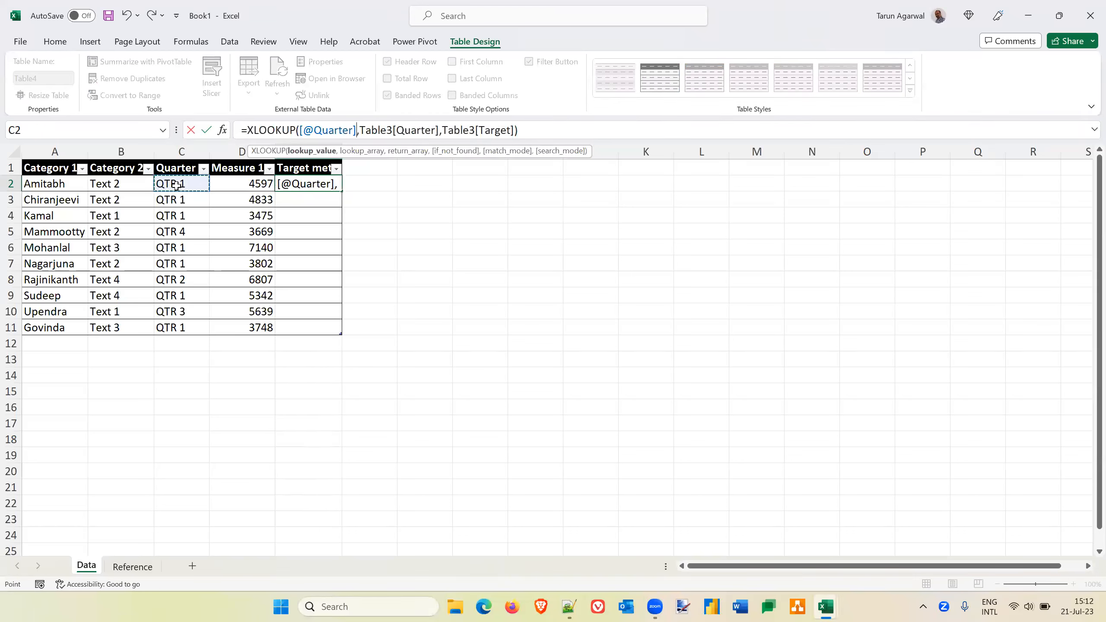
Step: Wrap the E2 lookup in an IF that returns Yes when [@[Measure 1]] is >= the XLOOKUP target and Non otherwise
{"action": "left_click", "coordinate": [247, 130]}
{"action": "type", "text": "IF("}
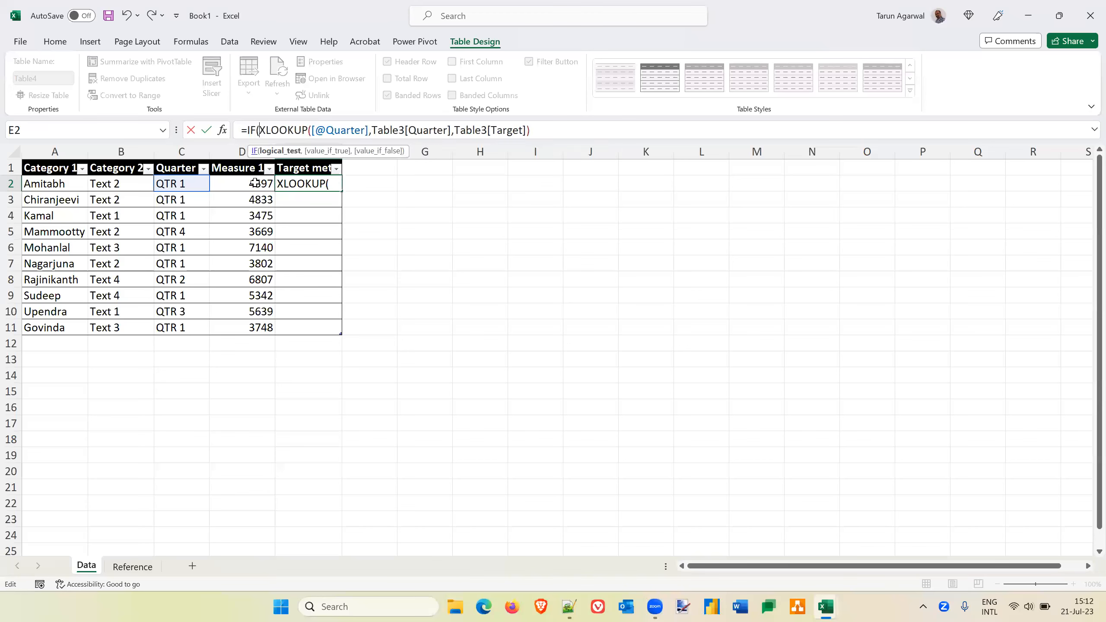
{"action": "left_click", "coordinate": [247, 184]}
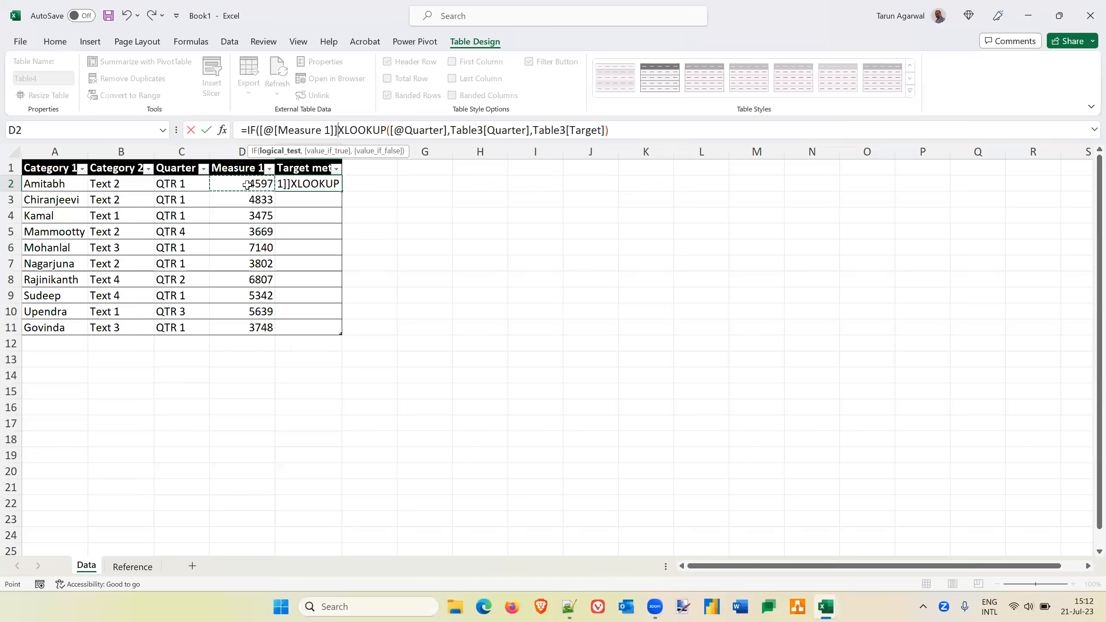
{"action": "type", "text": ">="}
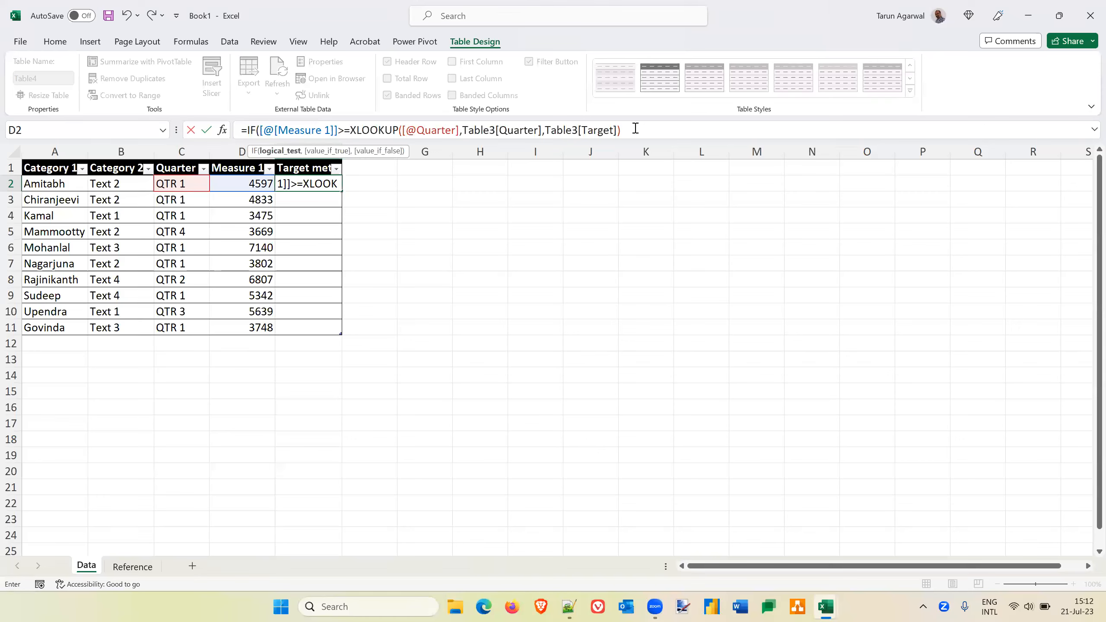
{"action": "type", "text": ","}
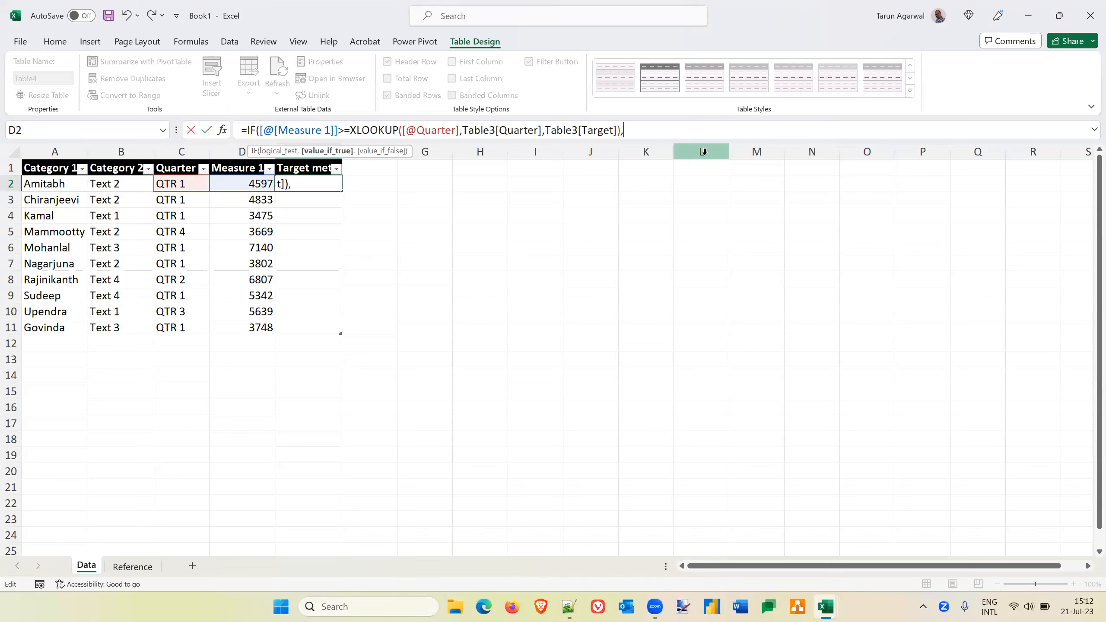
{"action": "type", "text": "\"Yes\","}
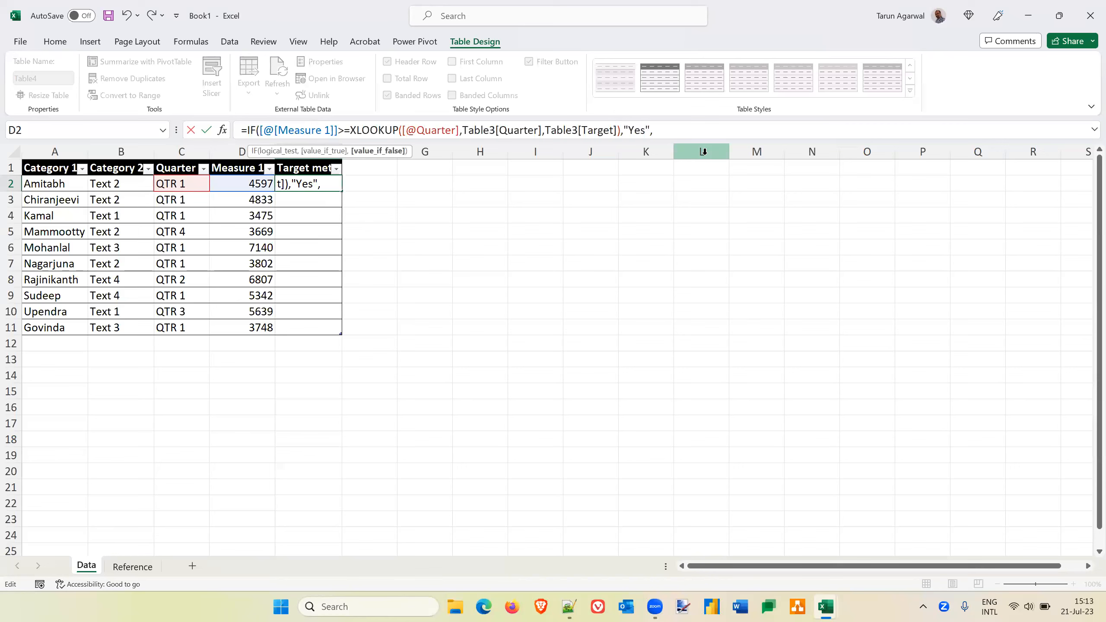
{"action": "type", "text": " \"Non\")"}
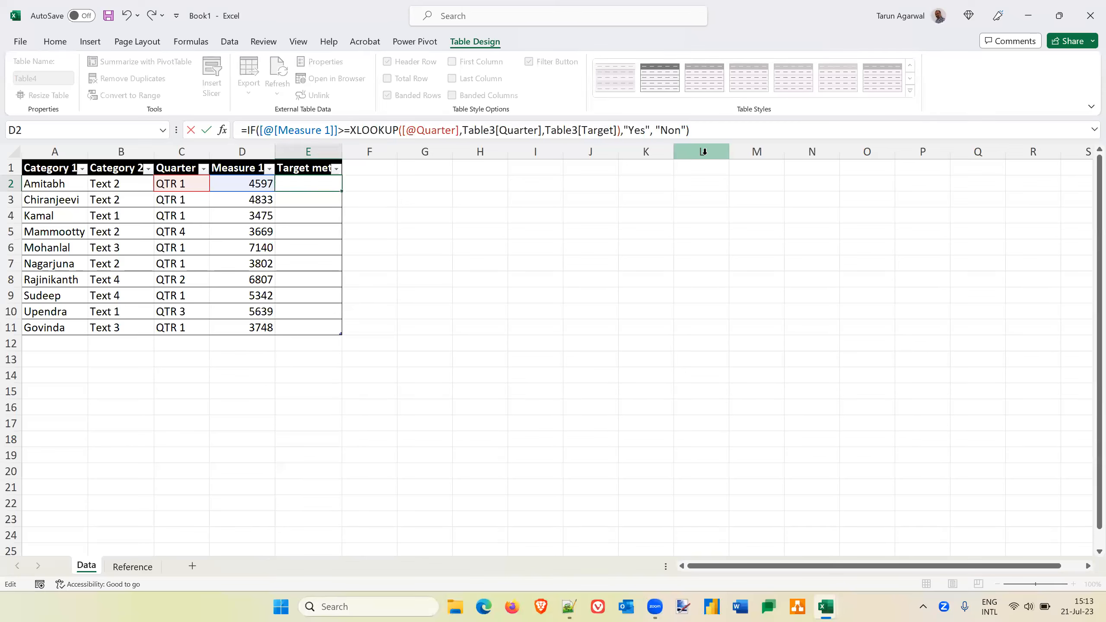
{"action": "key", "text": "Return"}
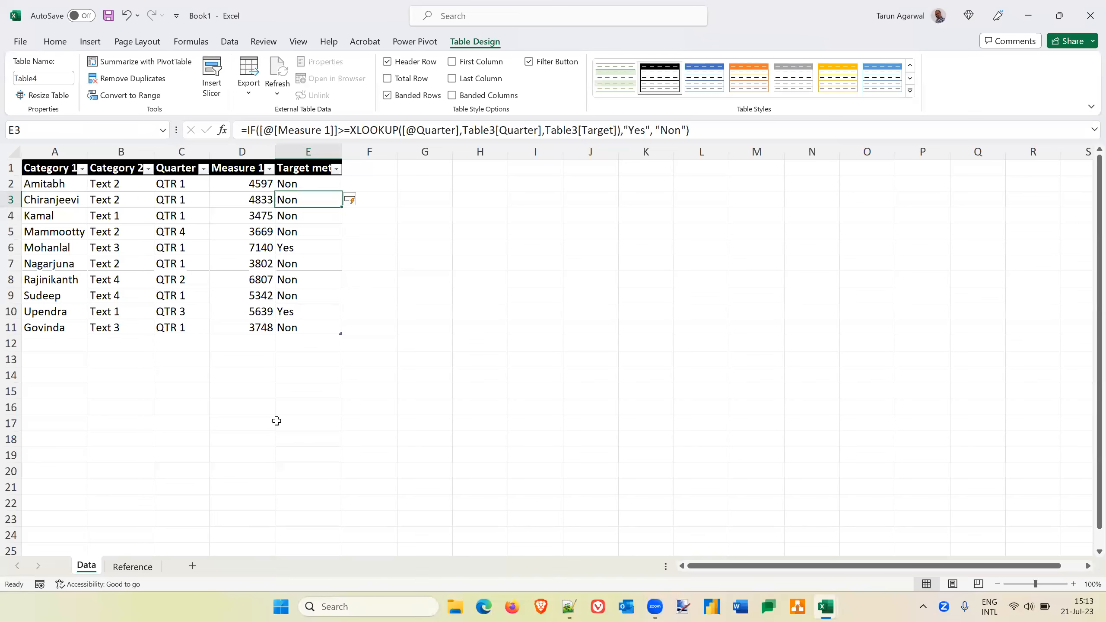
Step: On the Reference sheet, set the targets to 4800 for QTR 1, 6000 for QTR 2 and 5800 for QTR 4, then return to Data
{"action": "left_click", "coordinate": [133, 566]}
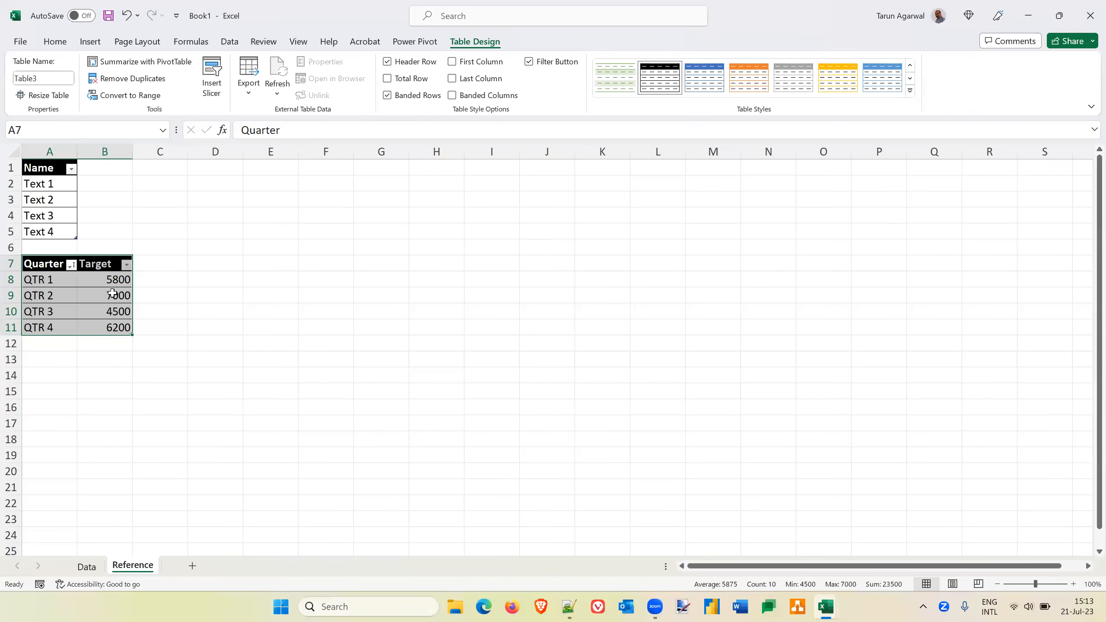
{"action": "left_click", "coordinate": [112, 294]}
{"action": "key", "text": "Up"}
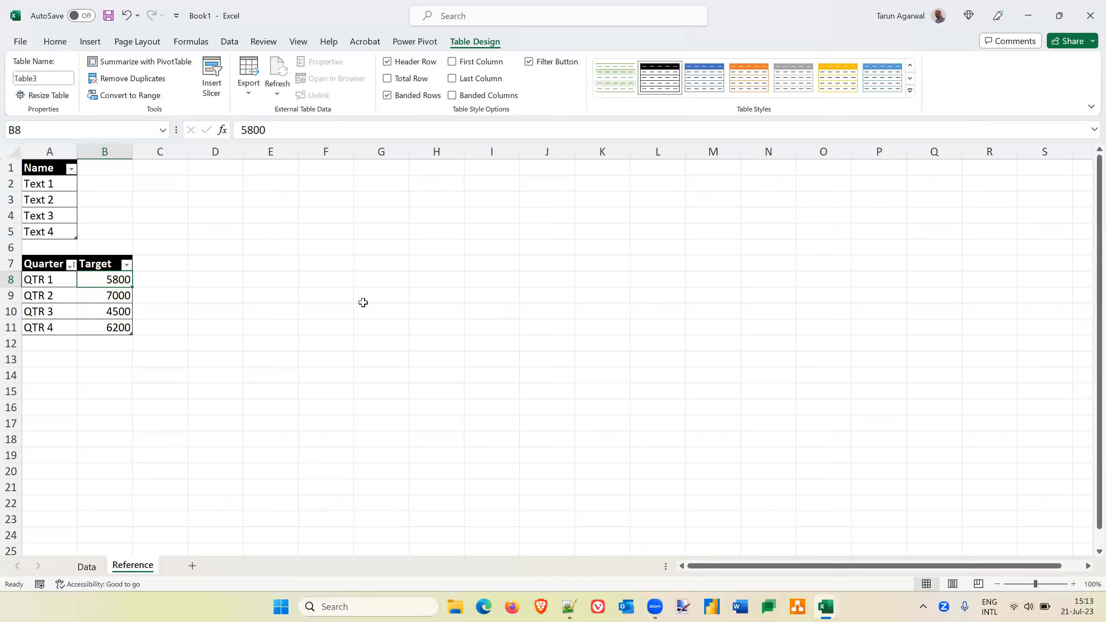
{"action": "type", "text": "4800"}
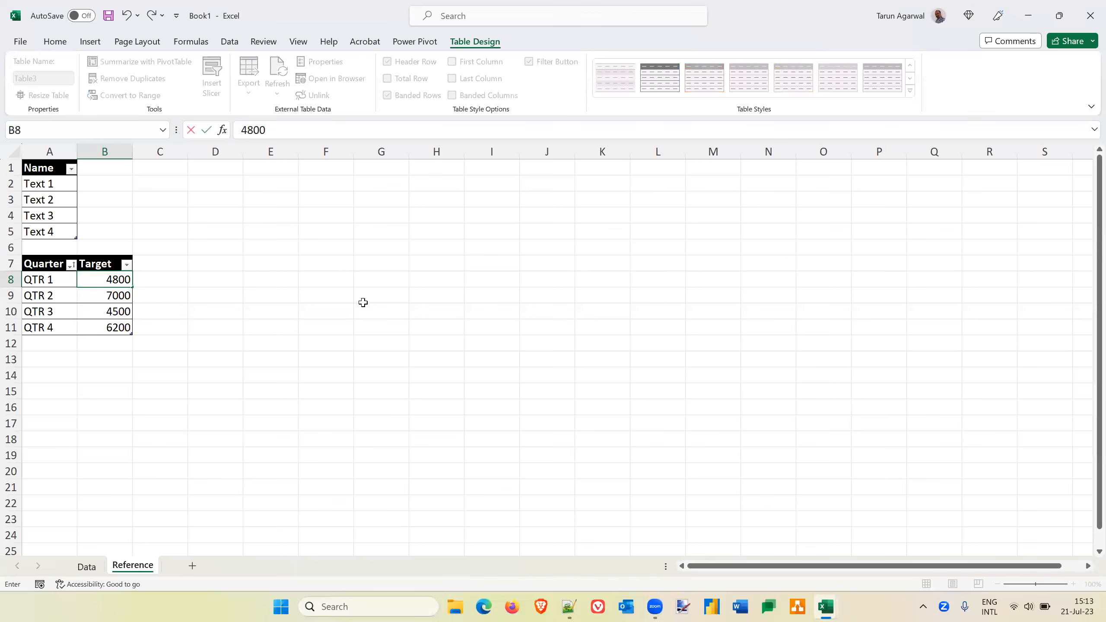
{"action": "key", "text": "Return"}
{"action": "type", "text": "6000"}
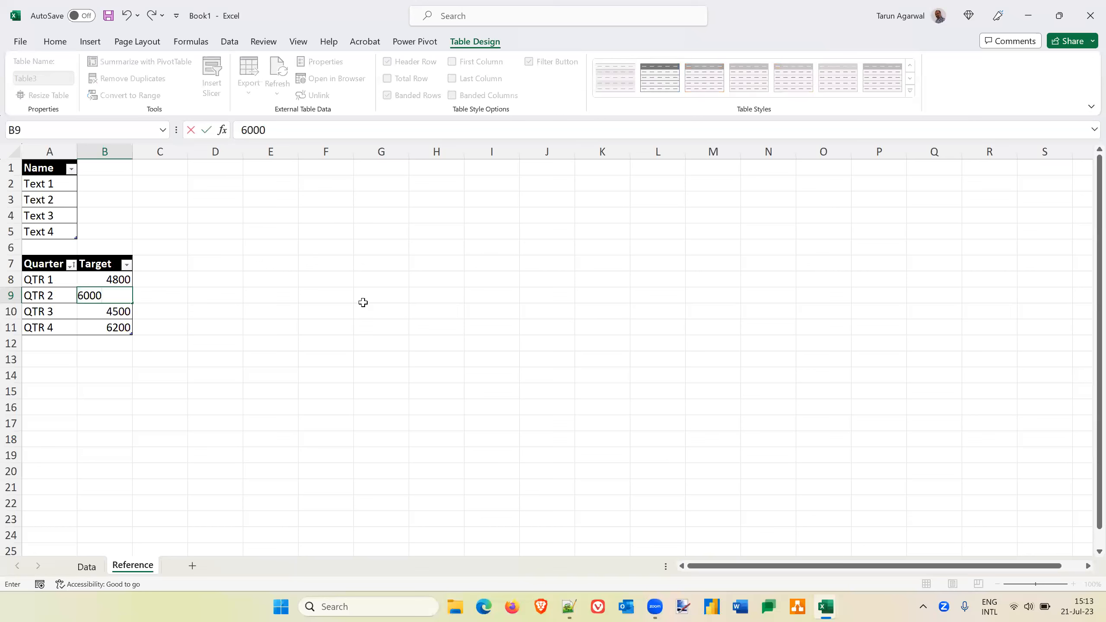
{"action": "key", "text": "Return"}
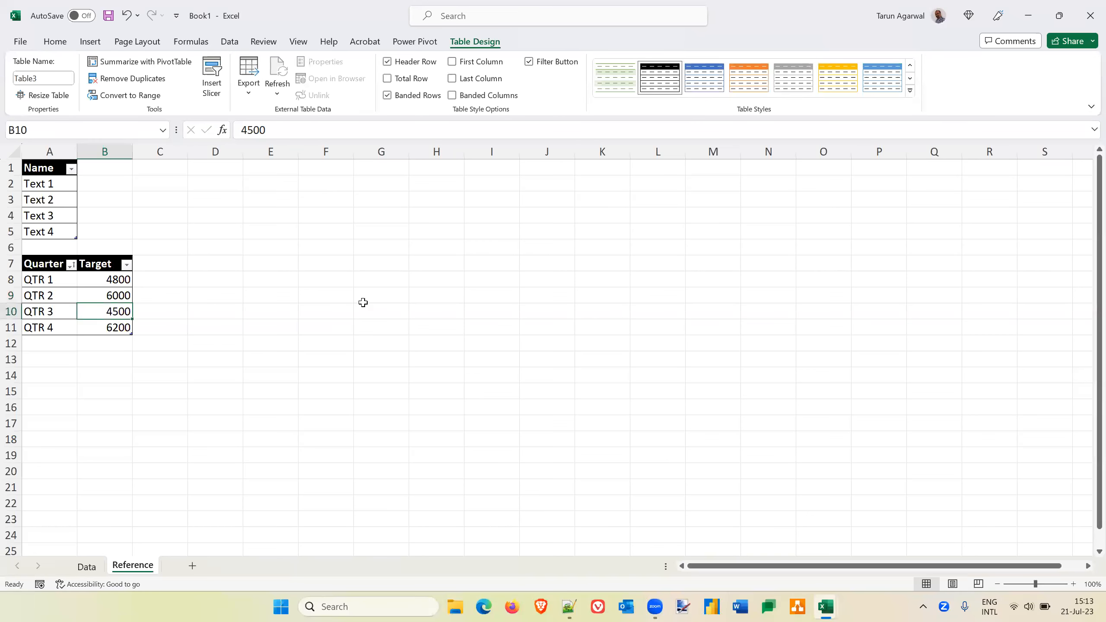
{"action": "key", "text": "Return"}
{"action": "type", "text": "5800"}
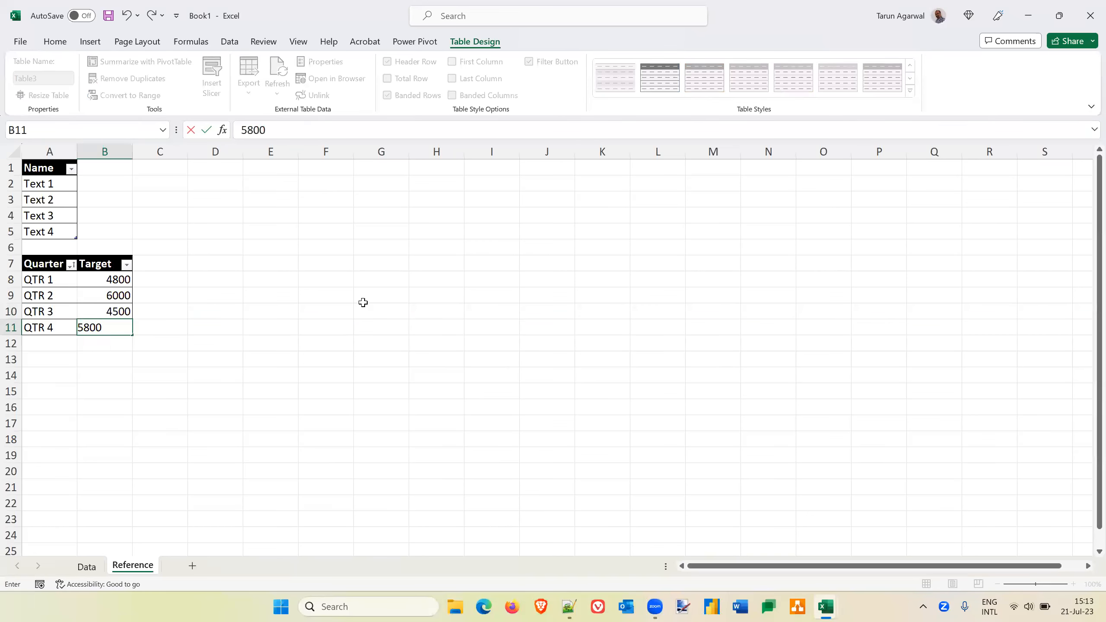
{"action": "key", "text": "Return"}
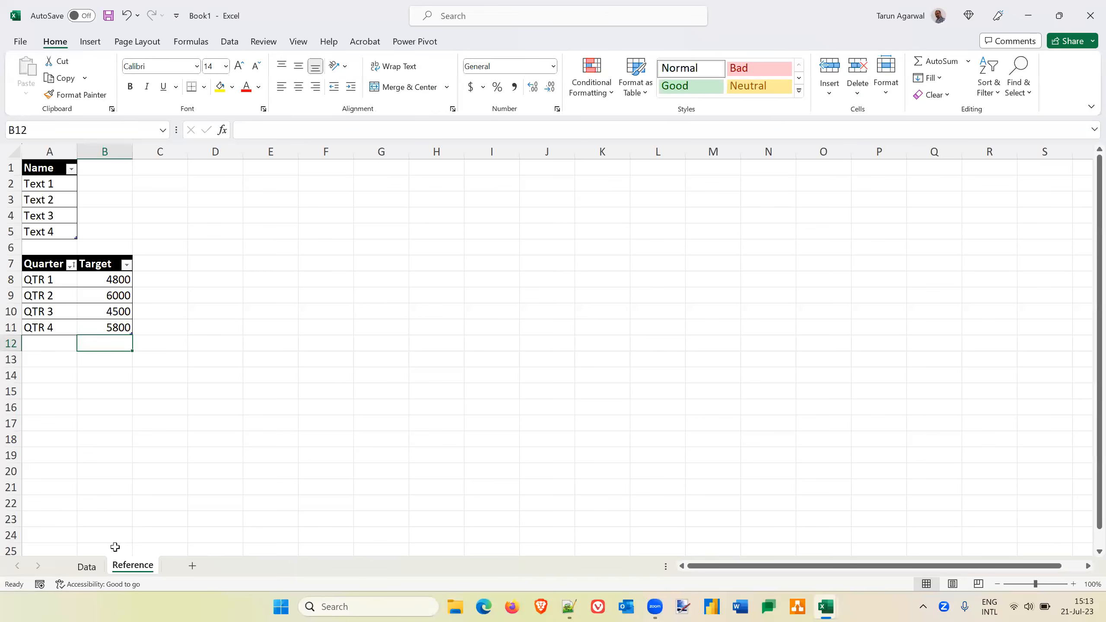
{"action": "left_click", "coordinate": [87, 566]}
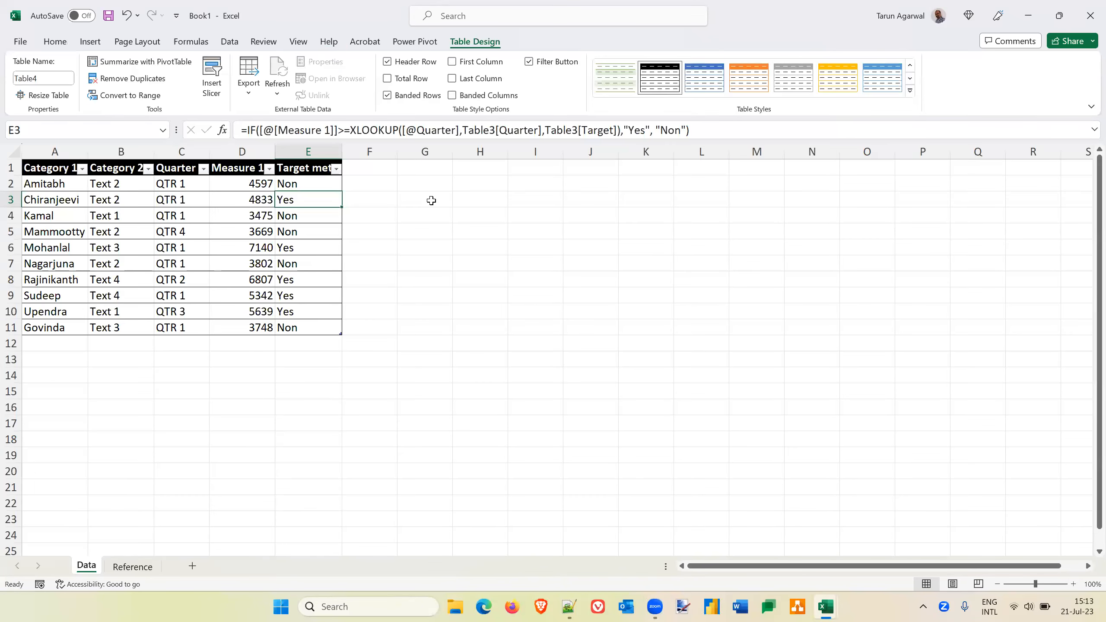
Step: Add a table column headed Nested Ifs in F1 and fit the width of column F to the header
{"action": "key", "text": "Up"}
{"action": "key", "text": "Up"}
{"action": "key", "text": "Down"}
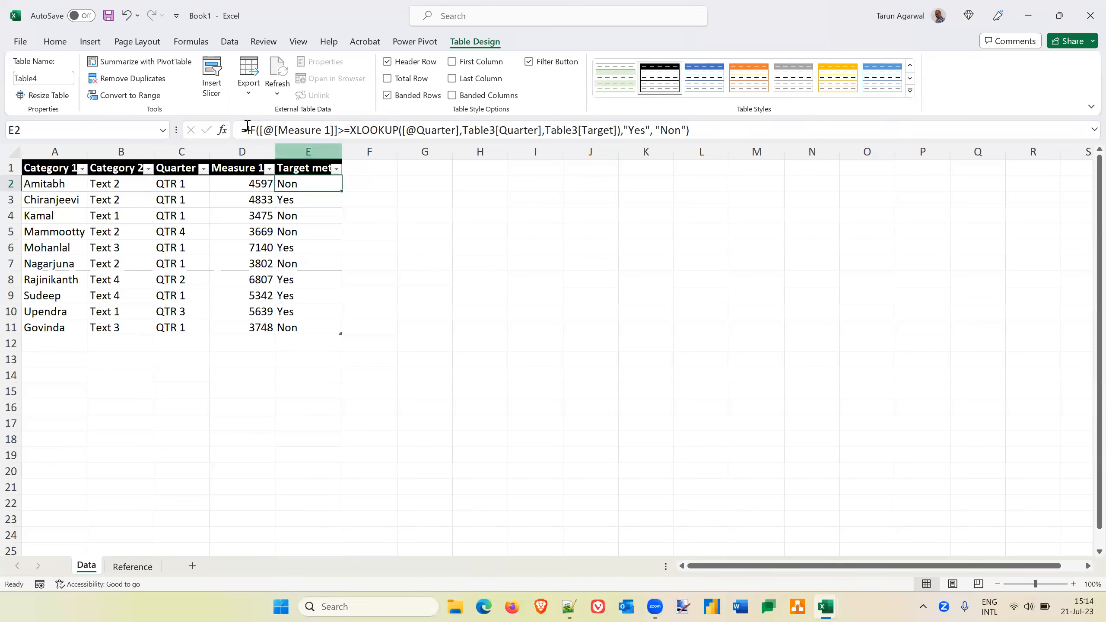
{"action": "left_click", "coordinate": [360, 167]}
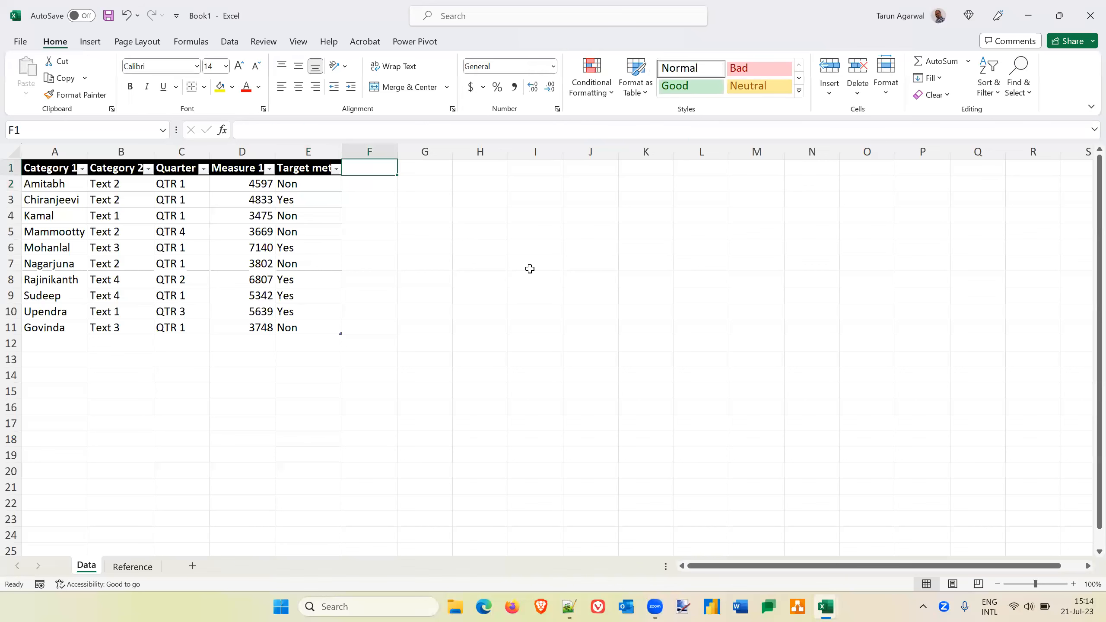
{"action": "type", "text": "IF"}
{"action": "key", "text": "Return"}
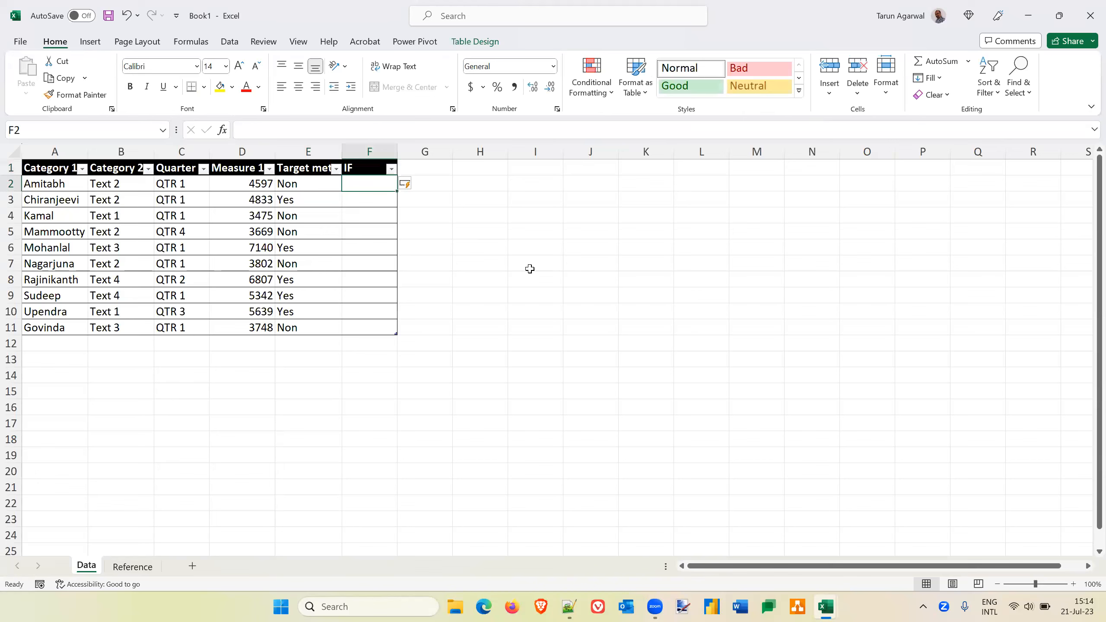
{"action": "key", "text": "Up"}
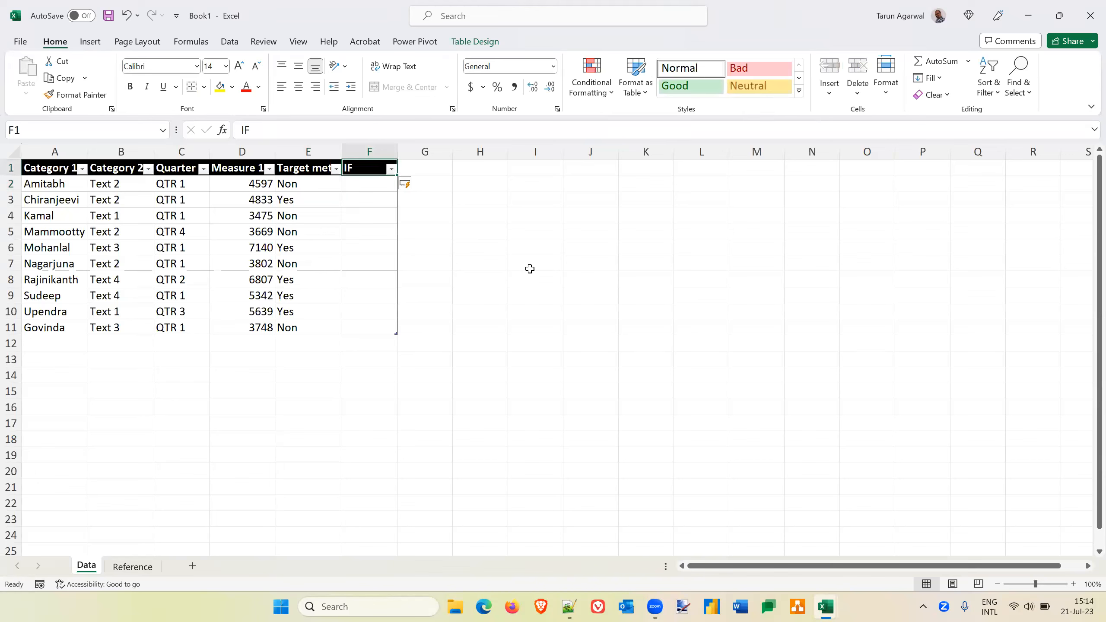
{"action": "key", "text": "F2"}
{"action": "type", "text": "Nested IF"}
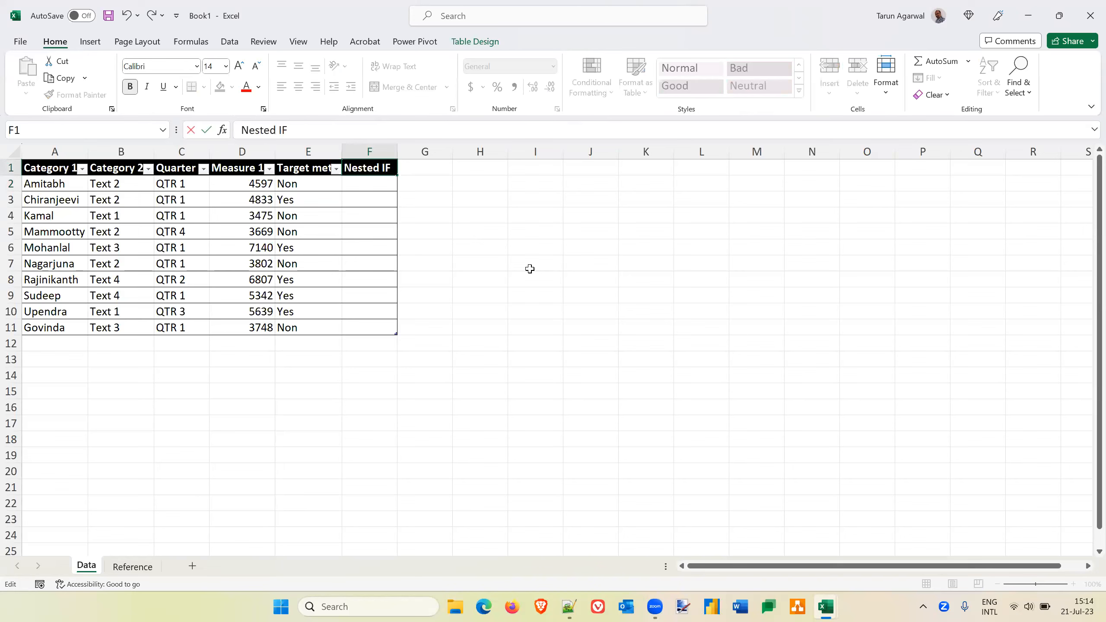
{"action": "type", "text": "s"}
{"action": "key", "text": "Return"}
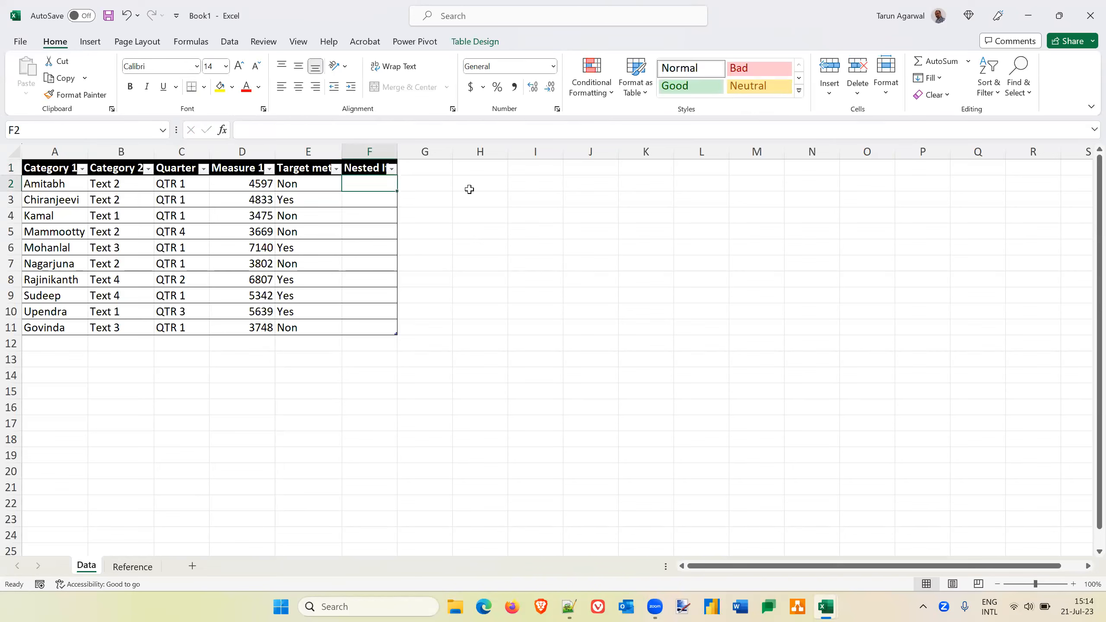
{"action": "double_click", "coordinate": [396, 148]}
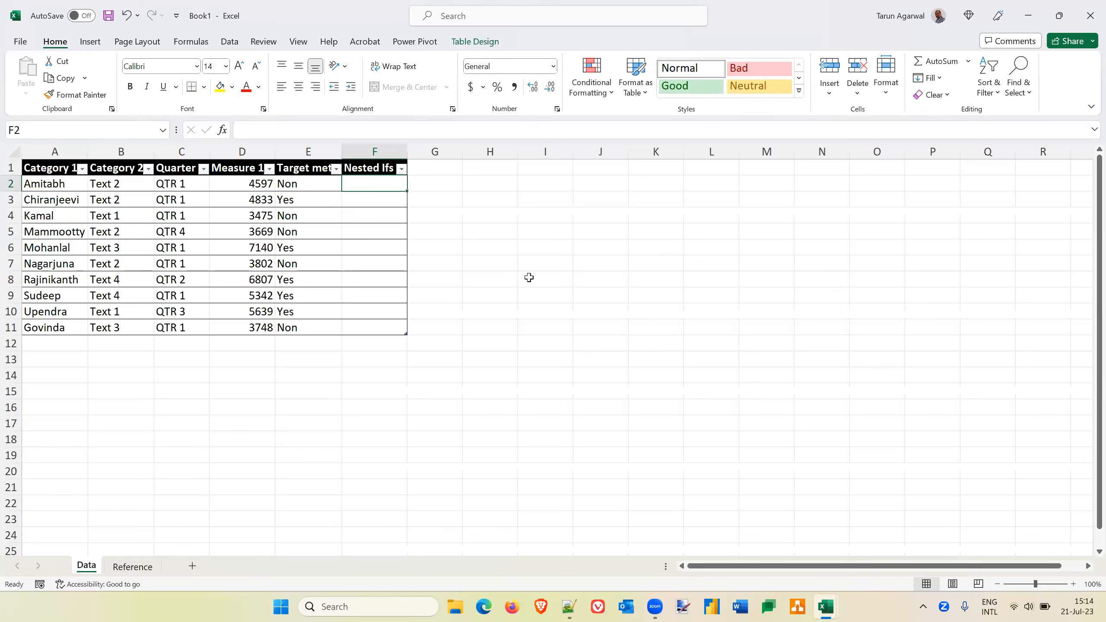
Step: Correct the capitalization of the F1 header to Nested IFs
{"action": "left_click", "coordinate": [385, 166]}
{"action": "double_click", "coordinate": [385, 168]}
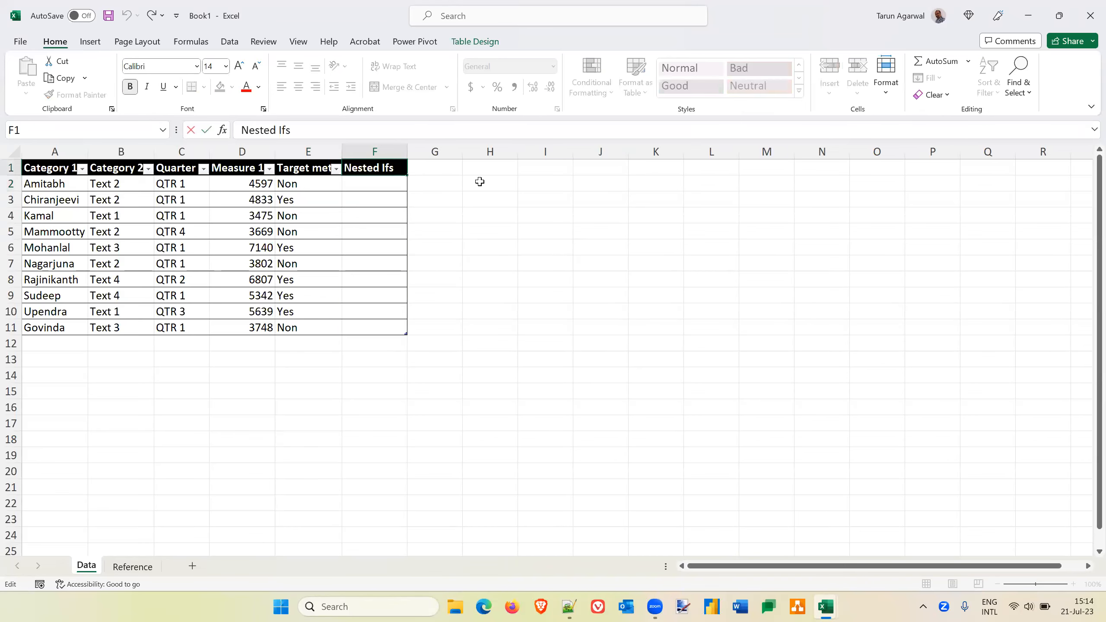
{"action": "key", "text": "Delete"}
{"action": "type", "text": "F"}
{"action": "key", "text": "Return"}
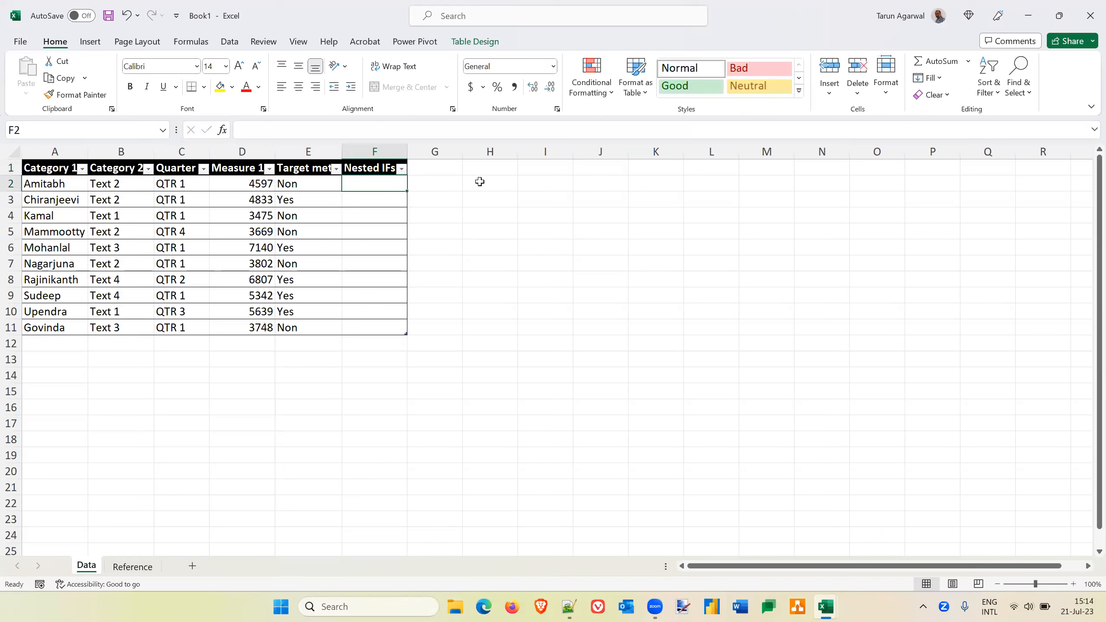
Step: Copy the quarter and target rows A8:B11 from the Reference sheet and paste them as values at K2 on the Data sheet
{"action": "left_click", "coordinate": [288, 184]}
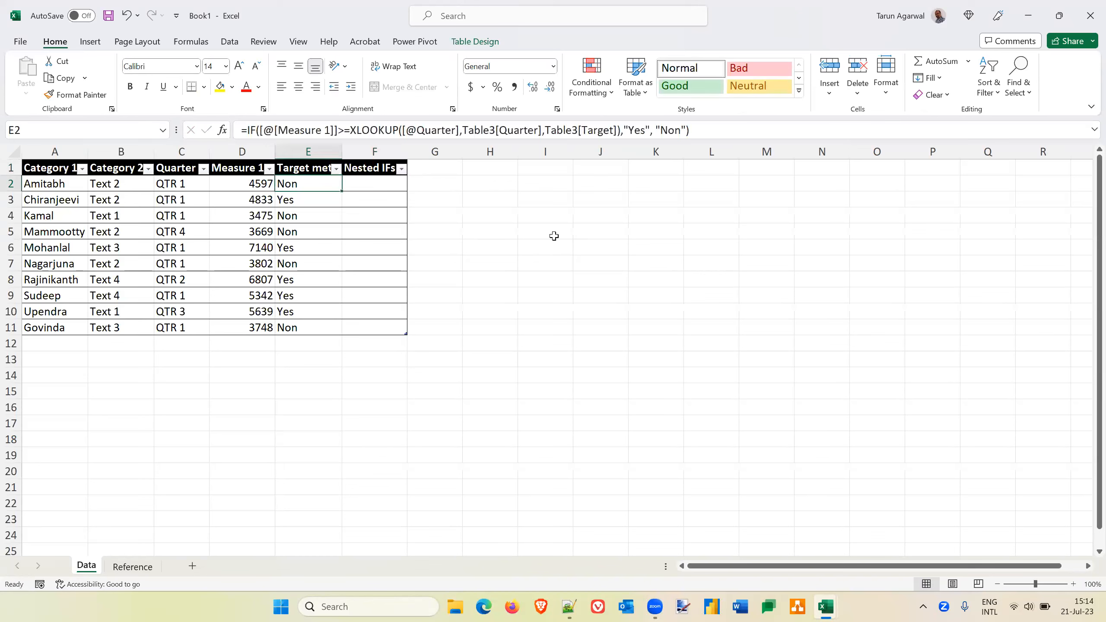
{"action": "left_click", "coordinate": [134, 568]}
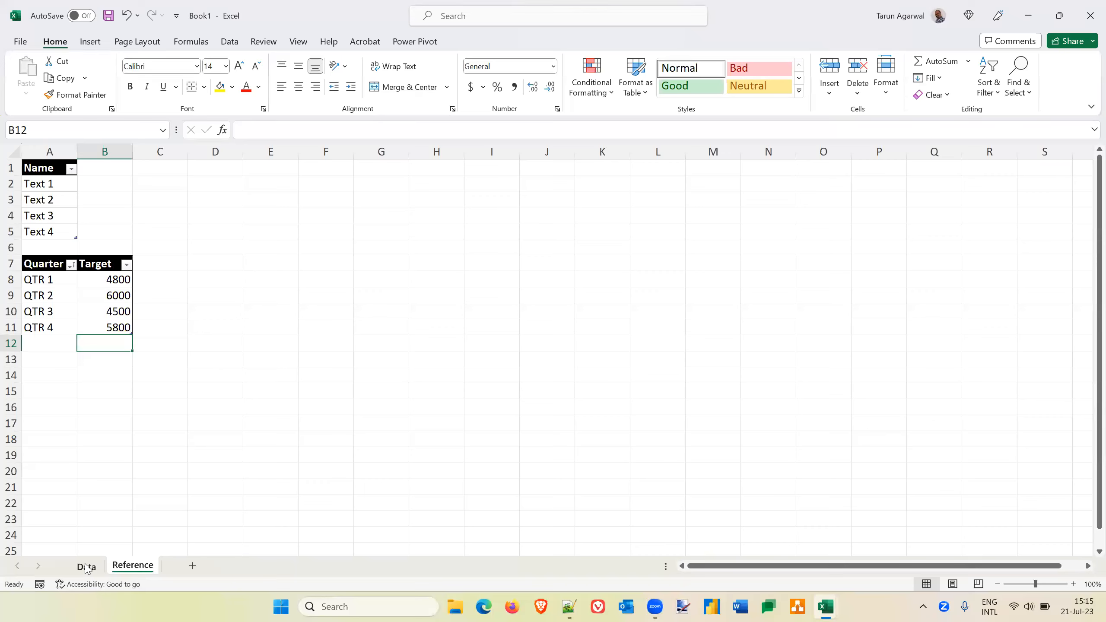
{"action": "left_click", "coordinate": [51, 284]}
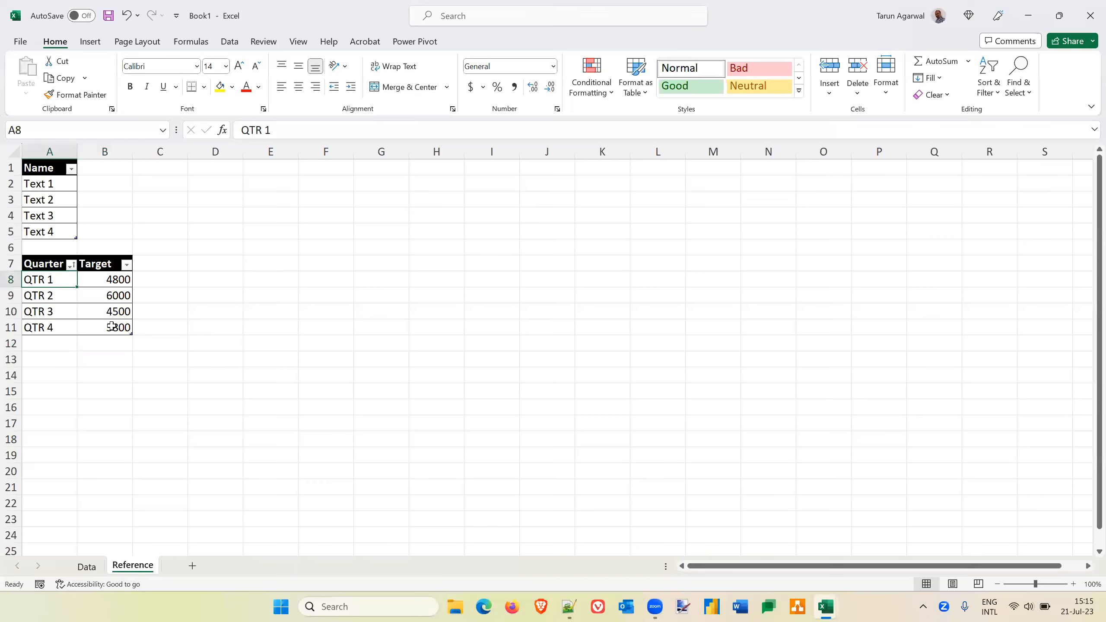
{"action": "left_click", "coordinate": [112, 325], "text": "shift"}
{"action": "key", "text": "ctrl+c"}
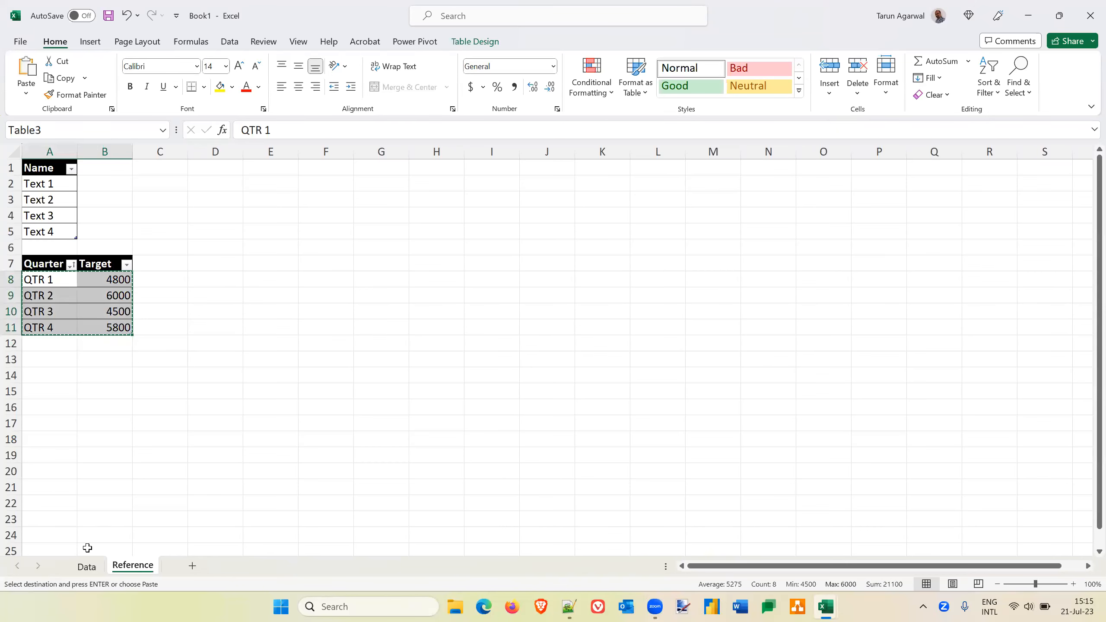
{"action": "left_click", "coordinate": [87, 566]}
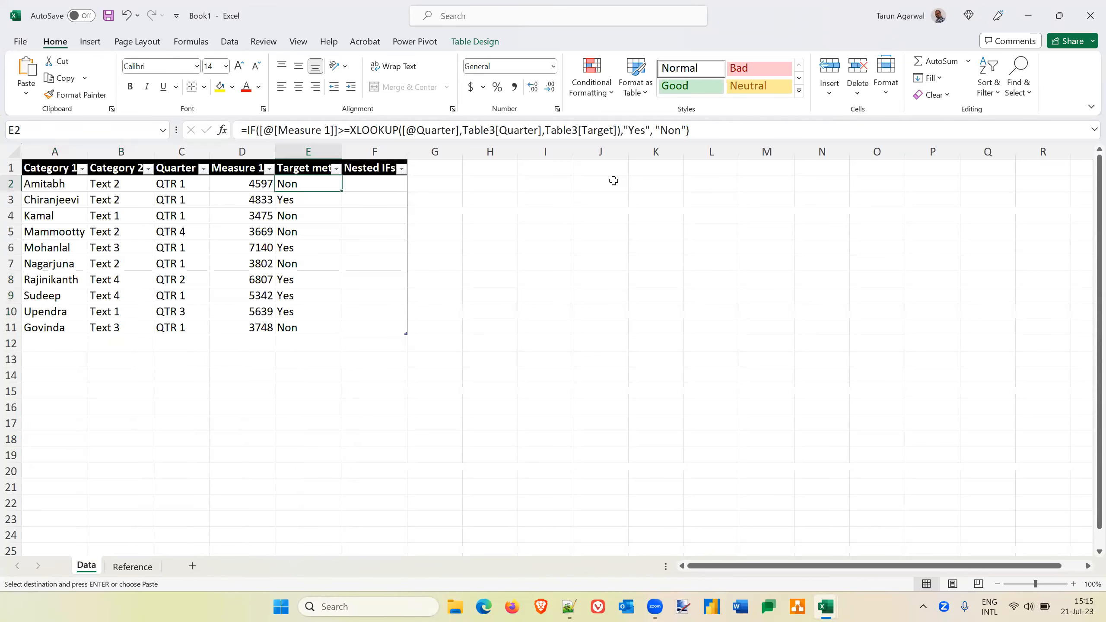
{"action": "left_click", "coordinate": [662, 181]}
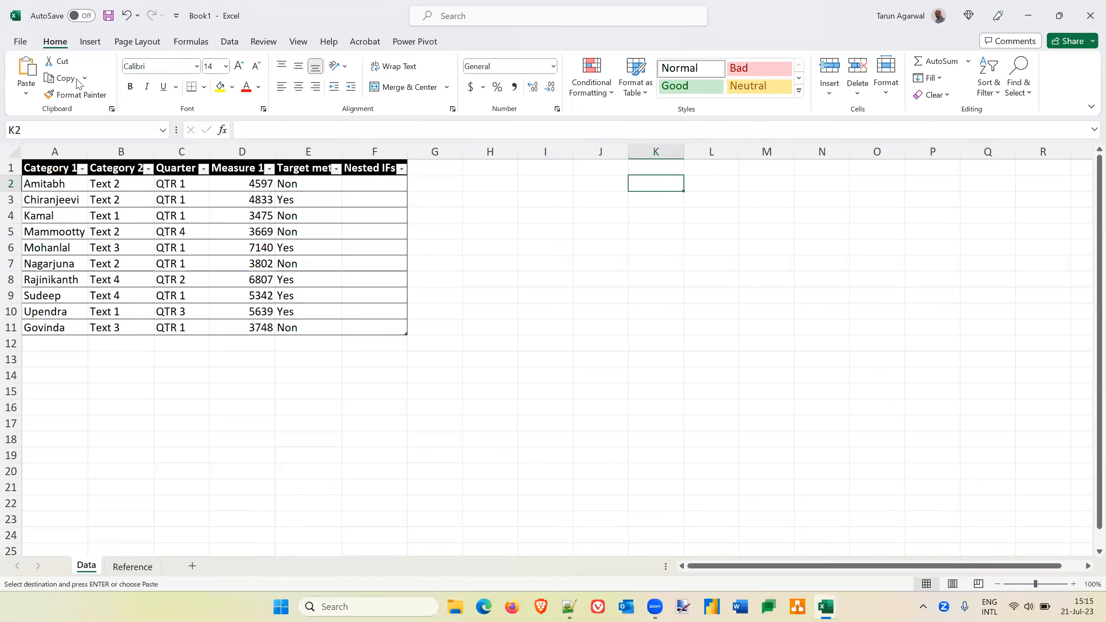
{"action": "left_click", "coordinate": [25, 93]}
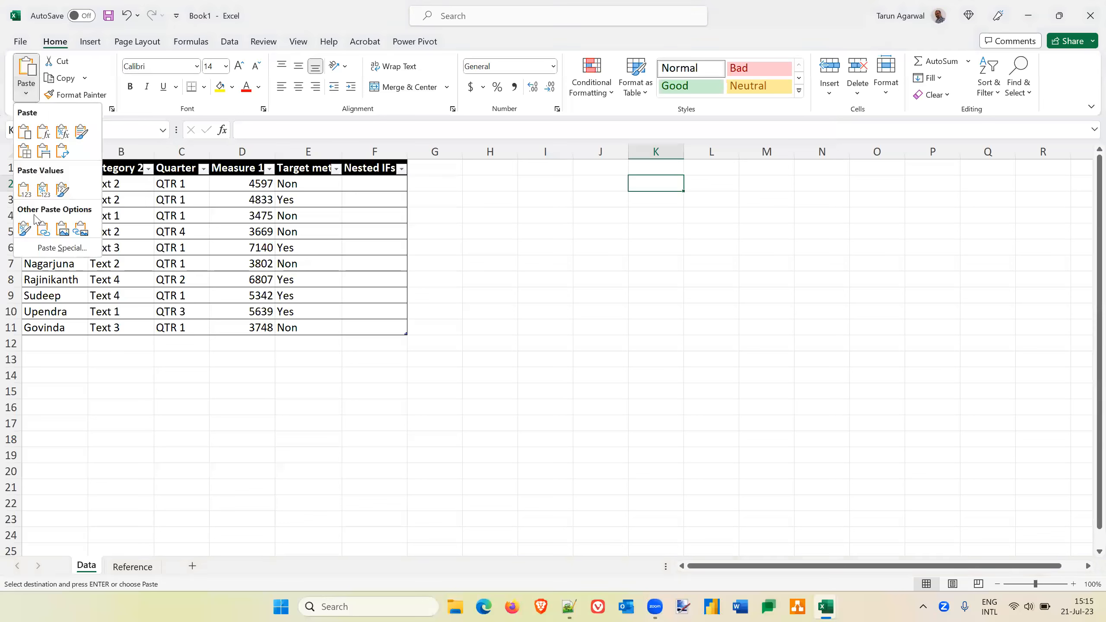
{"action": "left_click", "coordinate": [25, 191]}
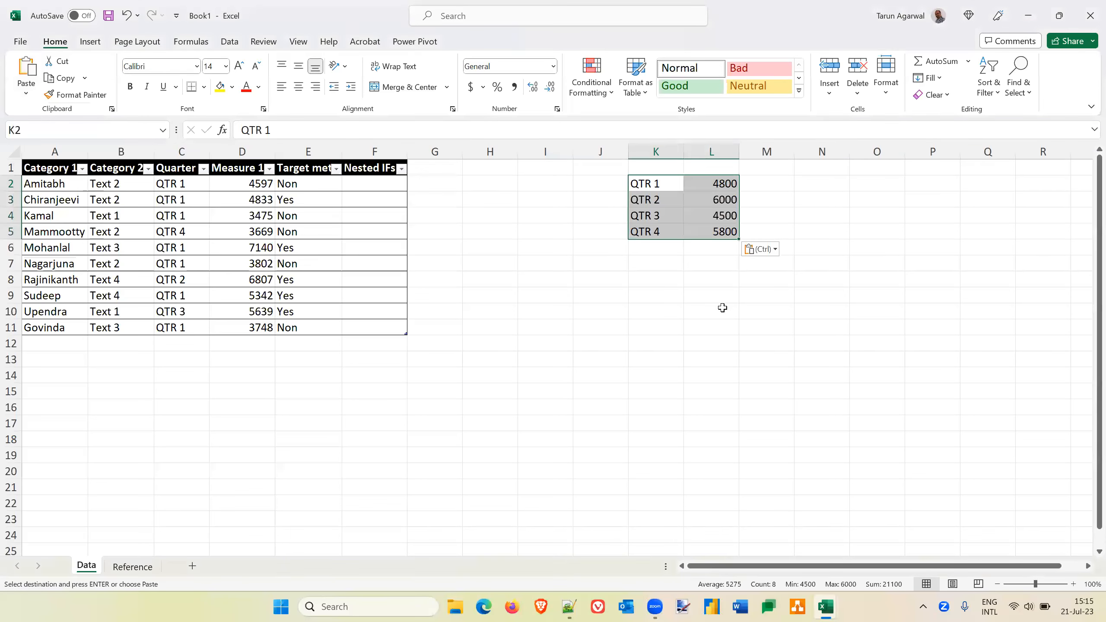
{"action": "left_click", "coordinate": [375, 186]}
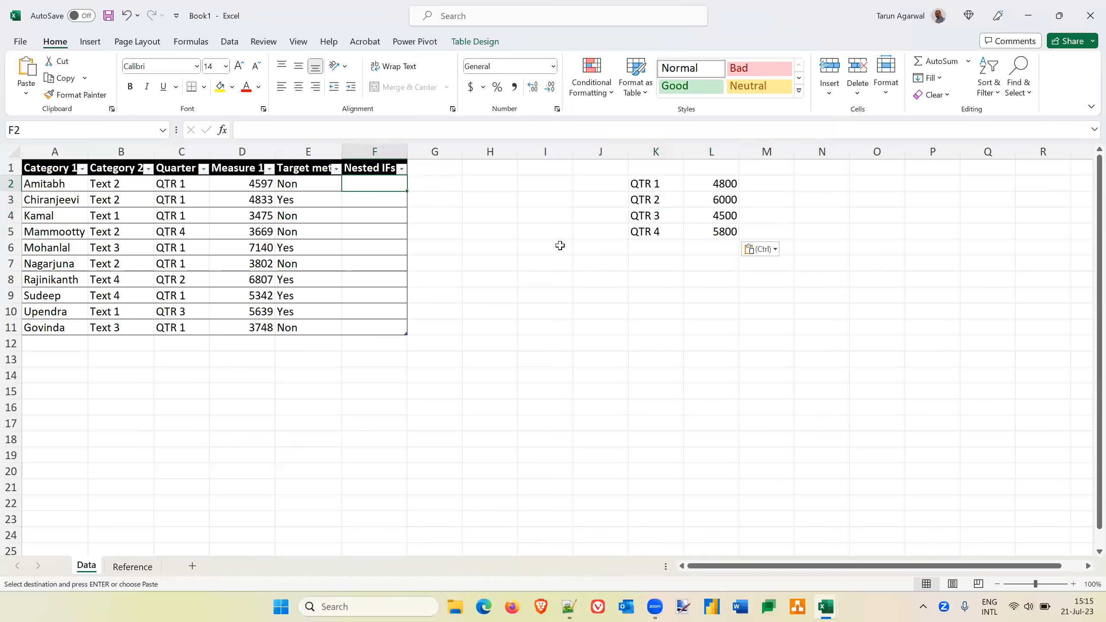
{"action": "type", "text": "="}
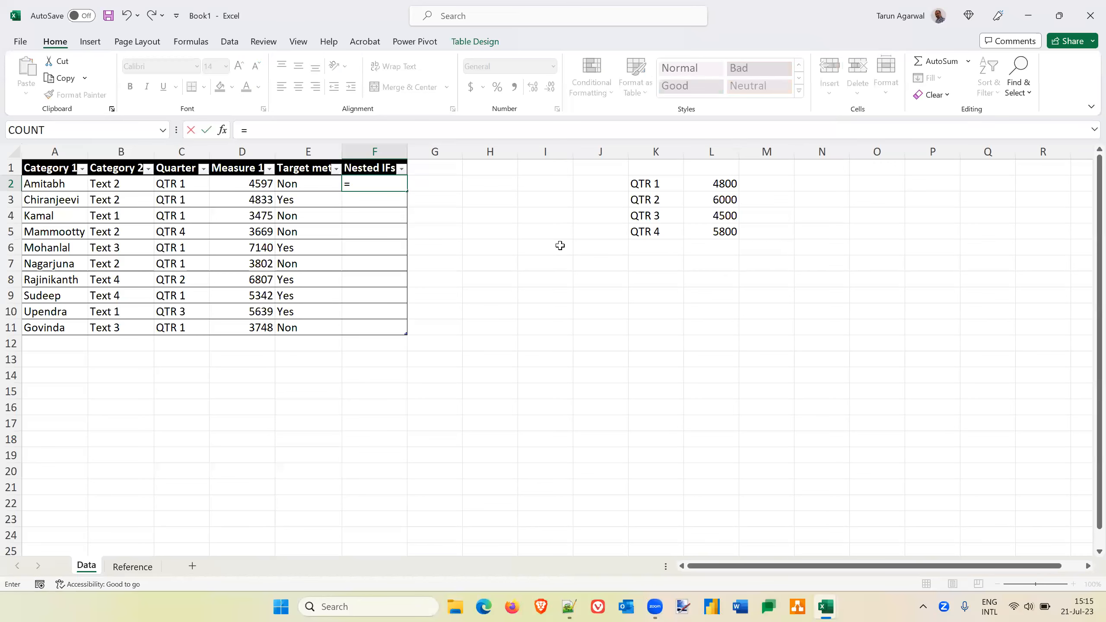
{"action": "type", "text": "IF("}
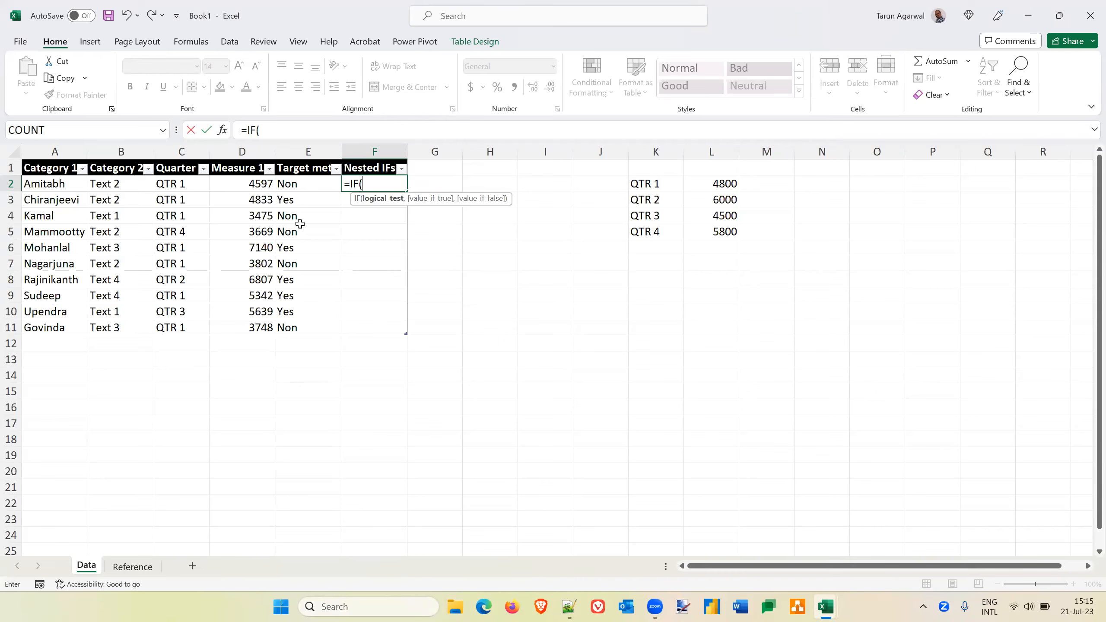
{"action": "left_click", "coordinate": [190, 185]}
{"action": "type", "text": "=\"QTR"}
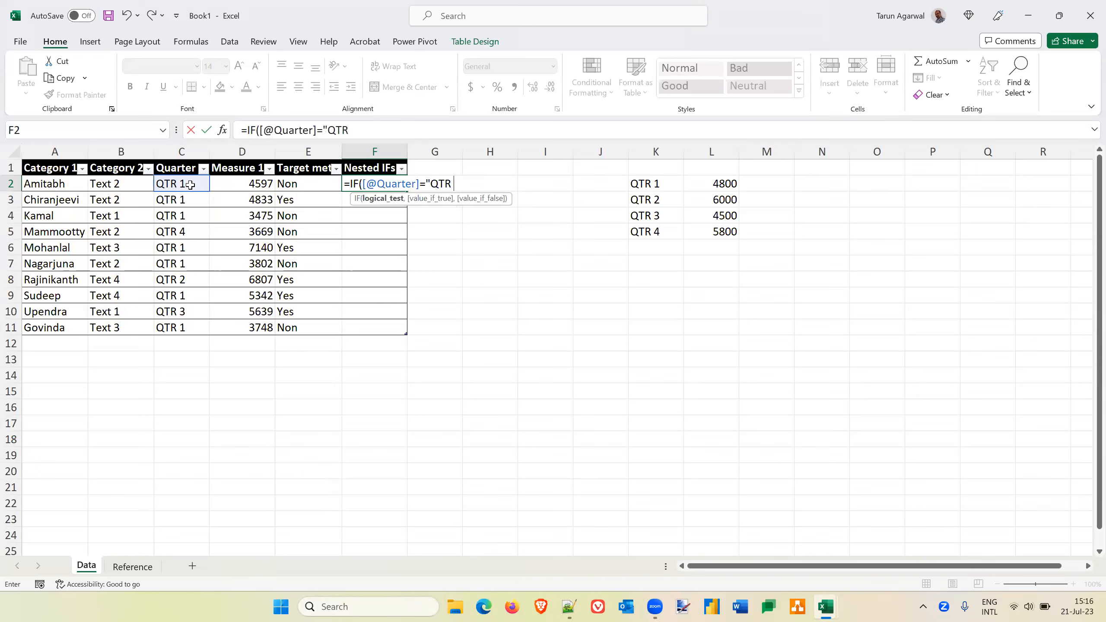
{"action": "type", "text": " 1\","}
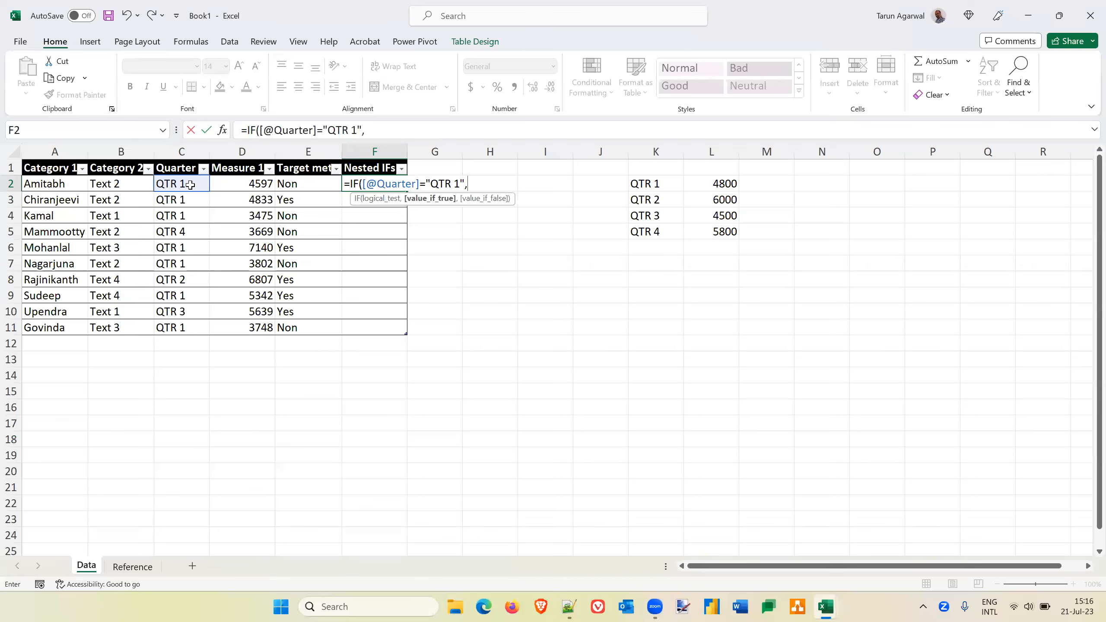
{"action": "type", "text": "4800,"}
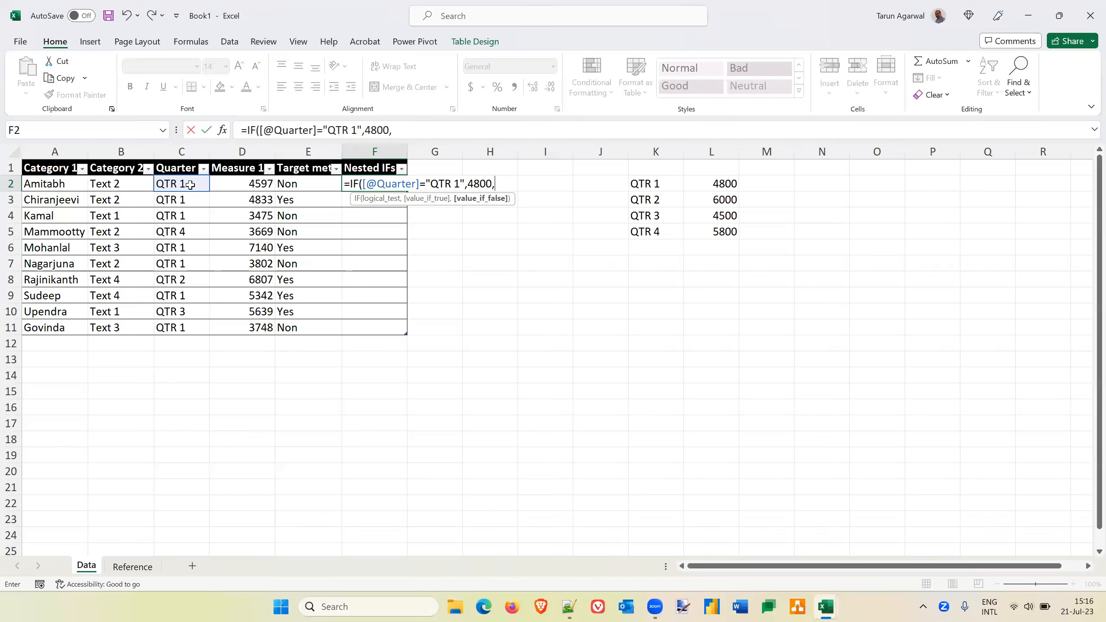
Step: Nest a second IF in the F2 formula by reusing the first condition, returning 6000 for "QTR 2"
{"action": "type", "text": "IF("}
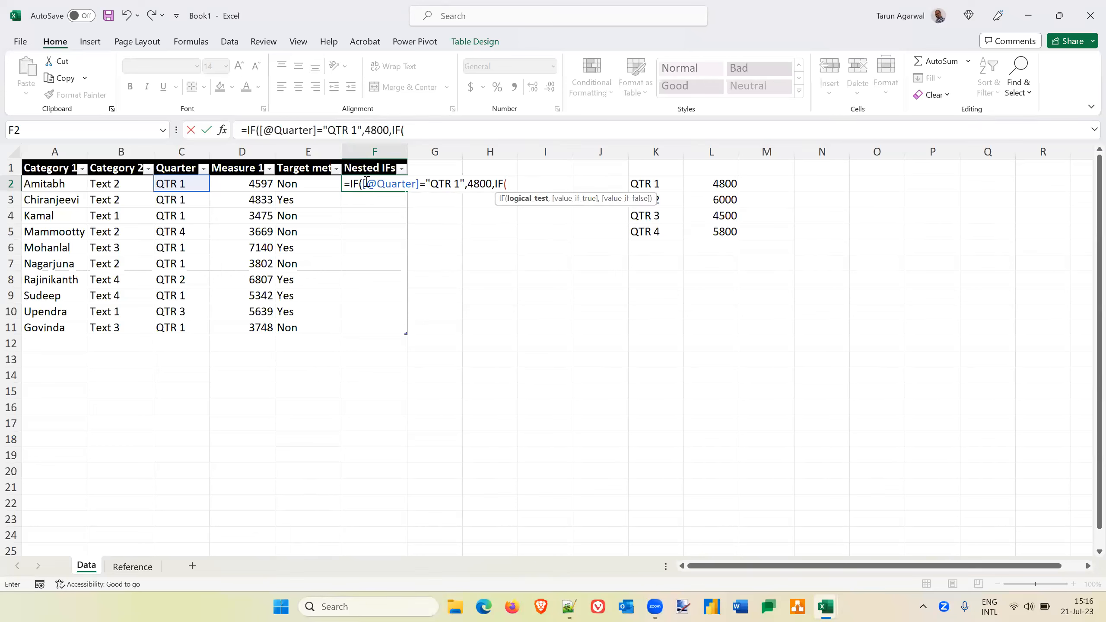
{"action": "left_click_drag", "start_coordinate": [364, 184], "coordinate": [494, 183]}
{"action": "key", "text": "ctrl+c"}
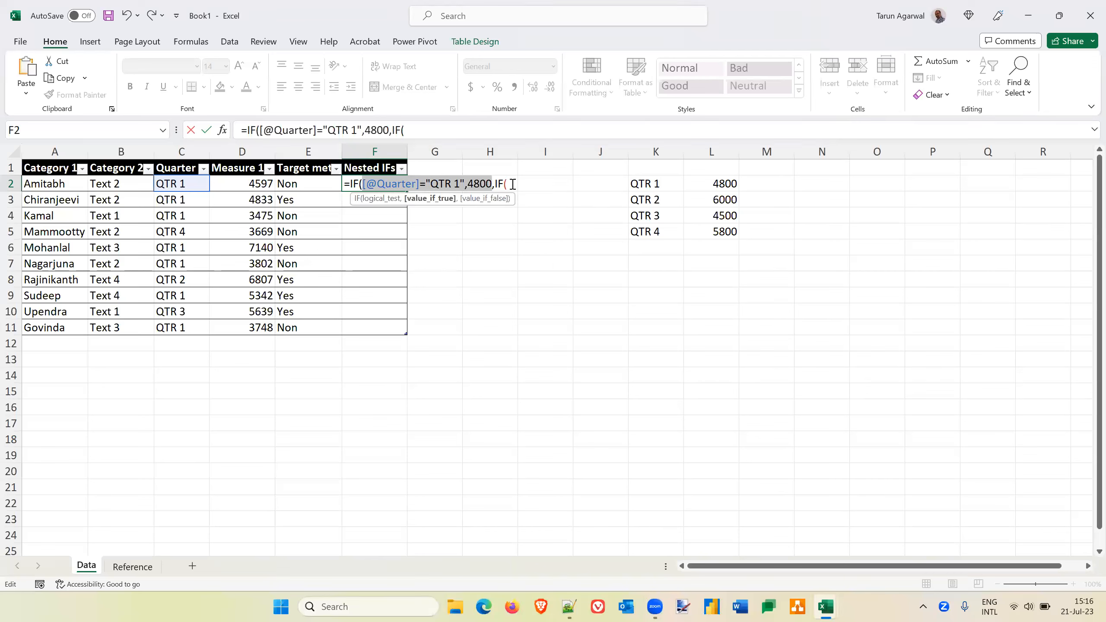
{"action": "left_click", "coordinate": [513, 185]}
{"action": "key", "text": "ctrl+v"}
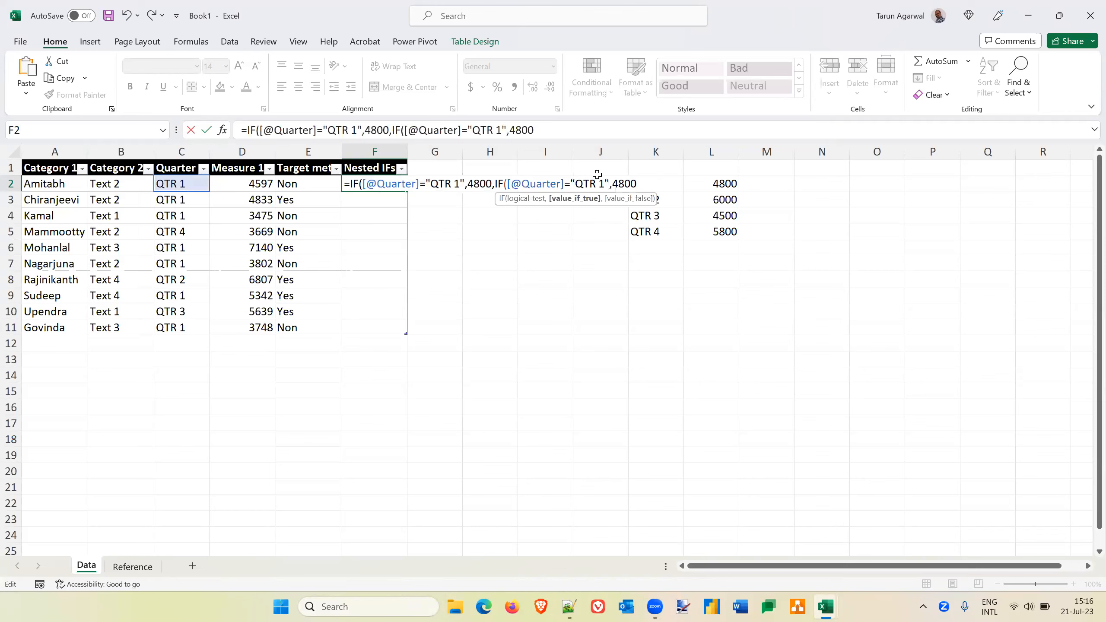
{"action": "left_click", "coordinate": [599, 184]}
{"action": "key", "text": "Delete"}
{"action": "type", "text": "2"}
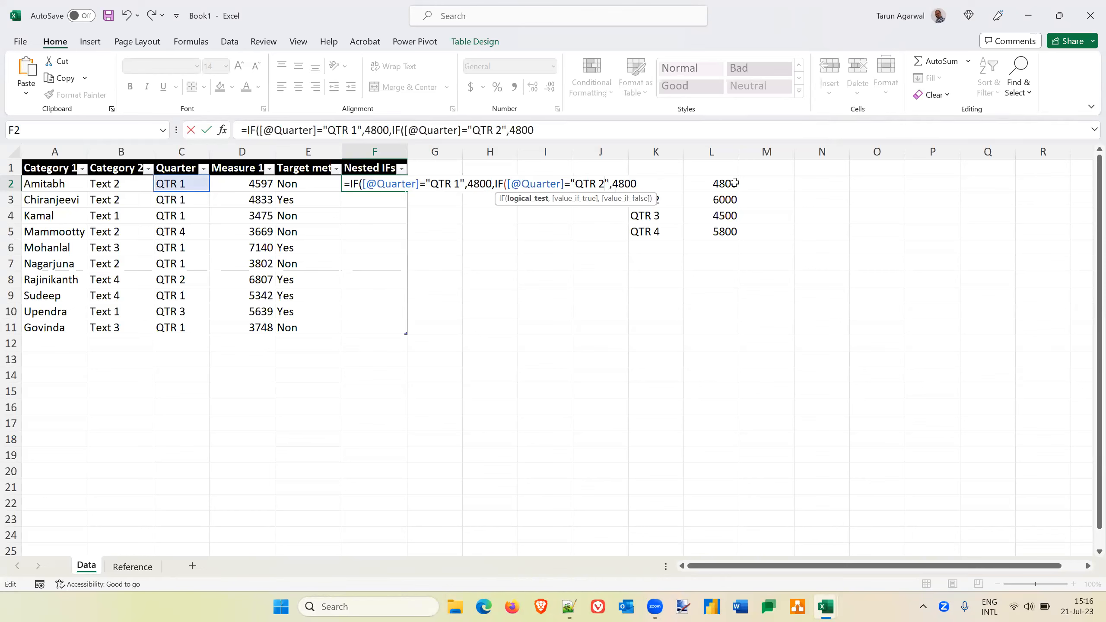
{"action": "left_click", "coordinate": [614, 182]}
{"action": "type", "text": "60"}
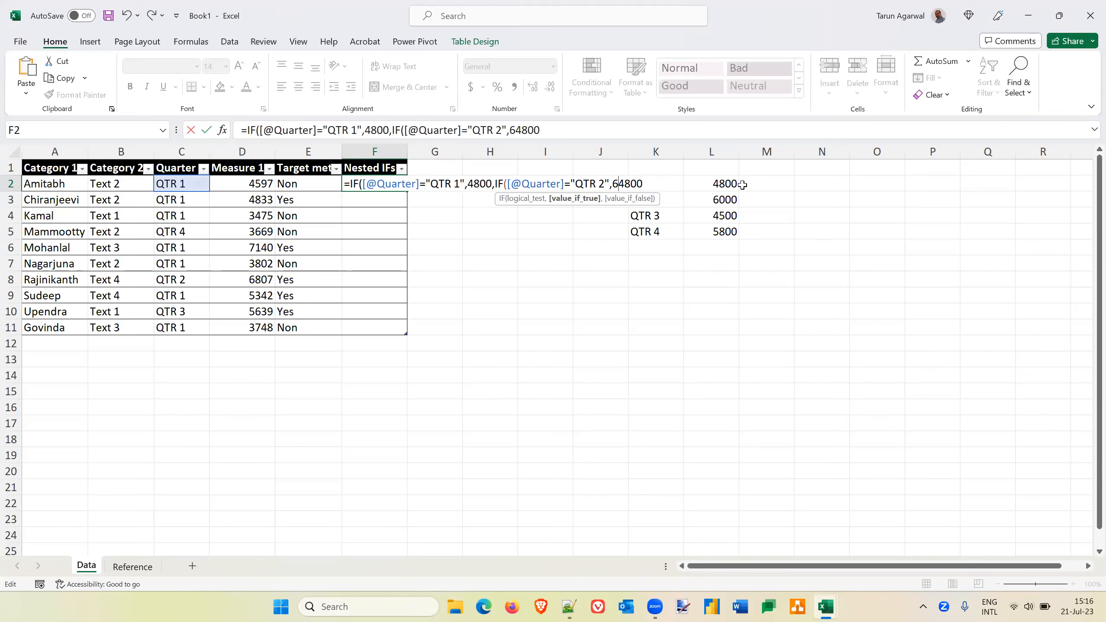
{"action": "key", "text": "Delete"}
{"action": "key", "text": "Delete"}
Step: Nest a third IF in the F2 formula from the copied condition, returning 4500 for "QTR 3"
{"action": "type", "text": ",IF("}
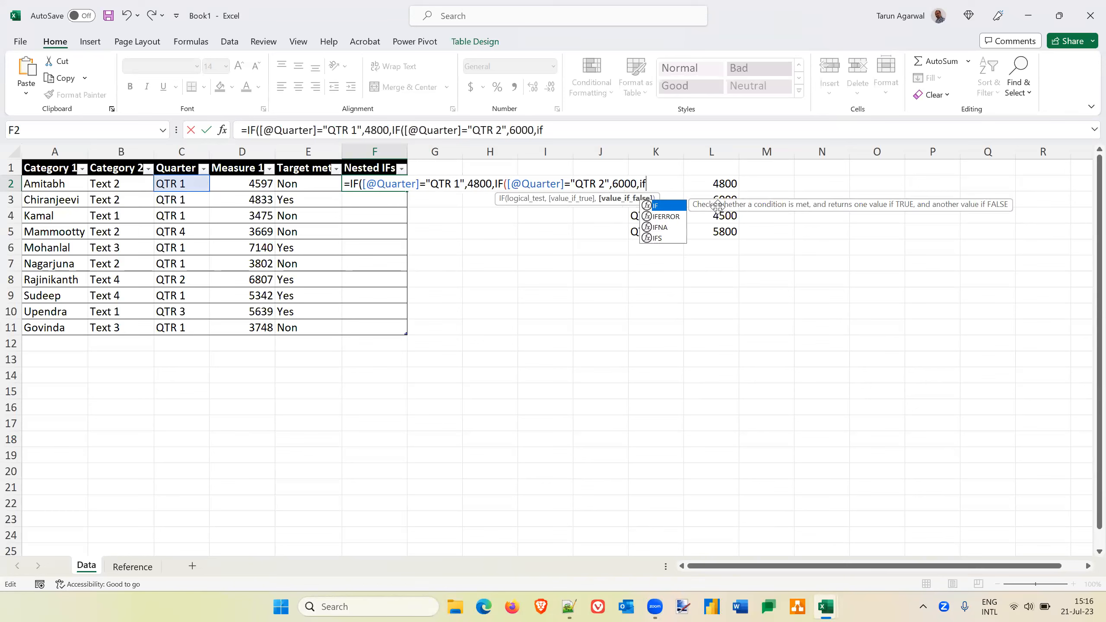
{"action": "key", "text": "ctrl+v"}
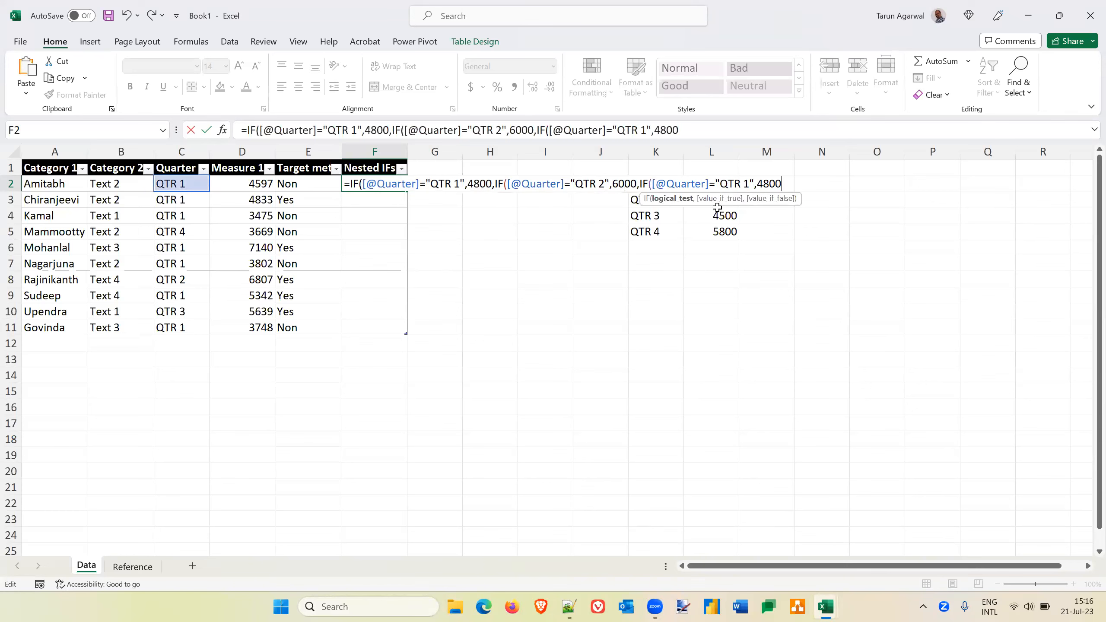
{"action": "left_click", "coordinate": [745, 183]}
{"action": "key", "text": "Delete"}
{"action": "type", "text": "3"}
{"action": "left_click", "coordinate": [770, 180]}
{"action": "key", "text": "BackSpace"}
{"action": "type", "text": "5"}
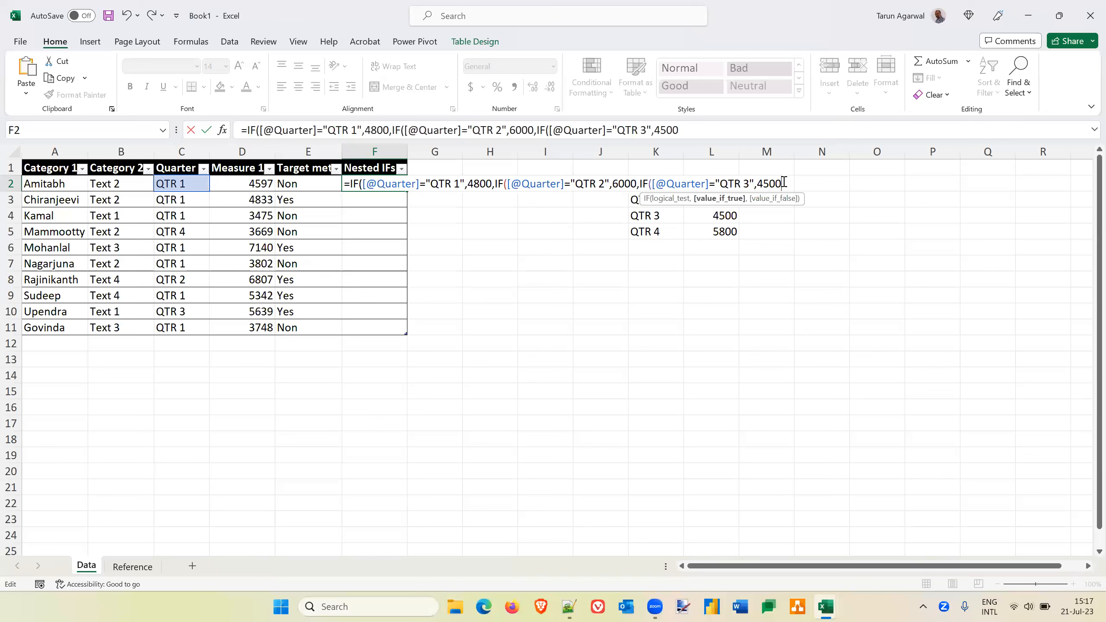
Step: Finish the F2 formula with 5800 as the final false value, close all three IFs and enter it
{"action": "type", "text": ","}
{"action": "type", "text": "5800"}
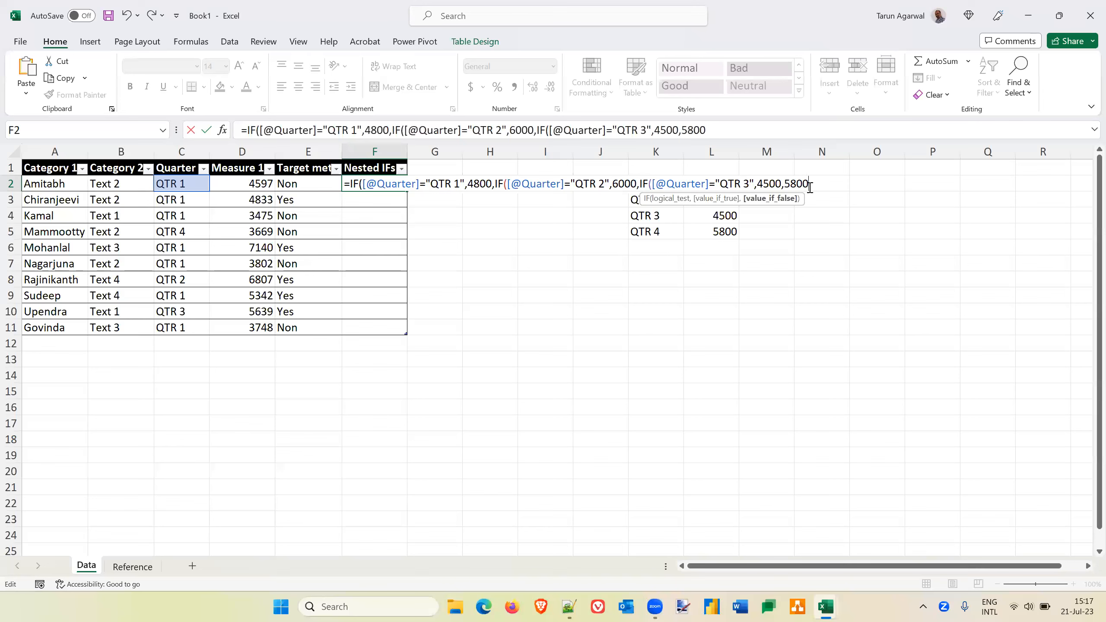
{"action": "type", "text": ")"}
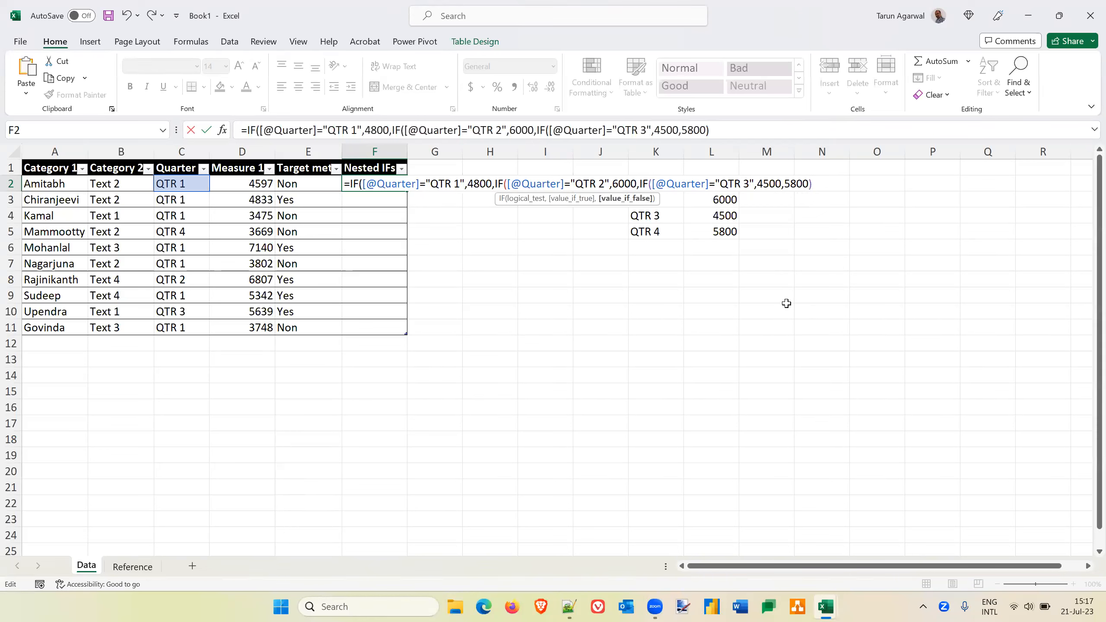
{"action": "key", "text": "Return"}
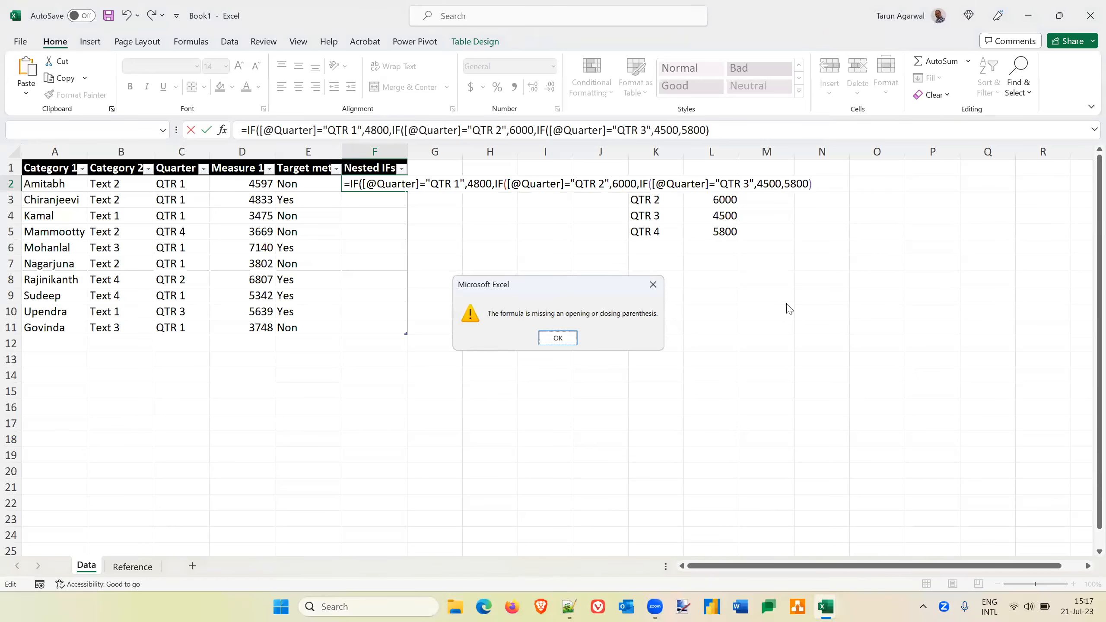
{"action": "left_click", "coordinate": [558, 339]}
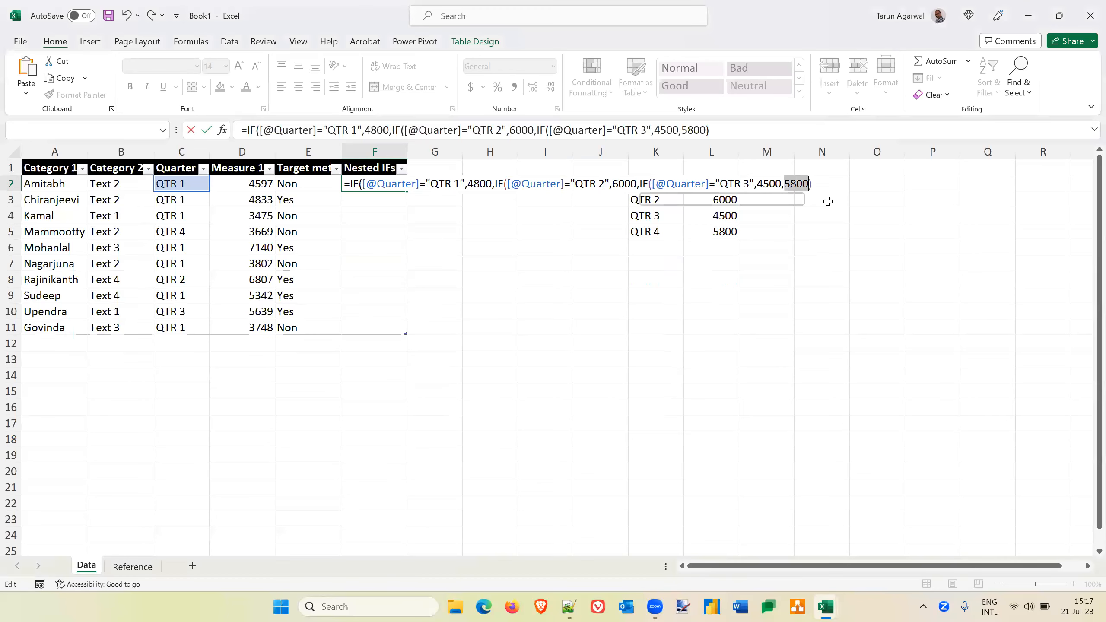
{"action": "left_click", "coordinate": [816, 179]}
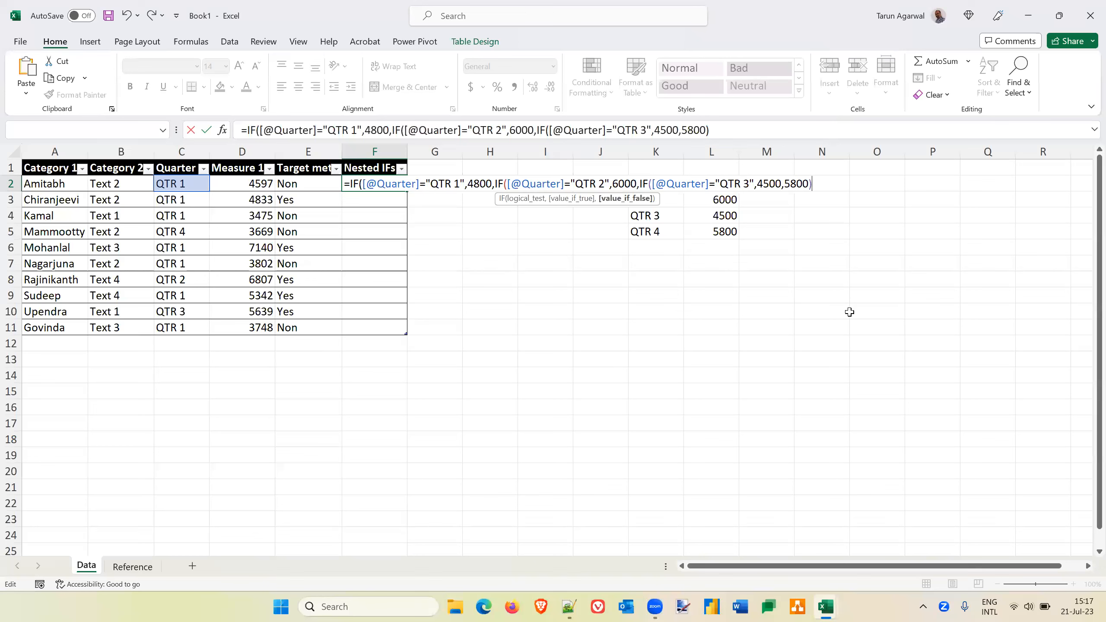
{"action": "type", "text": ")"}
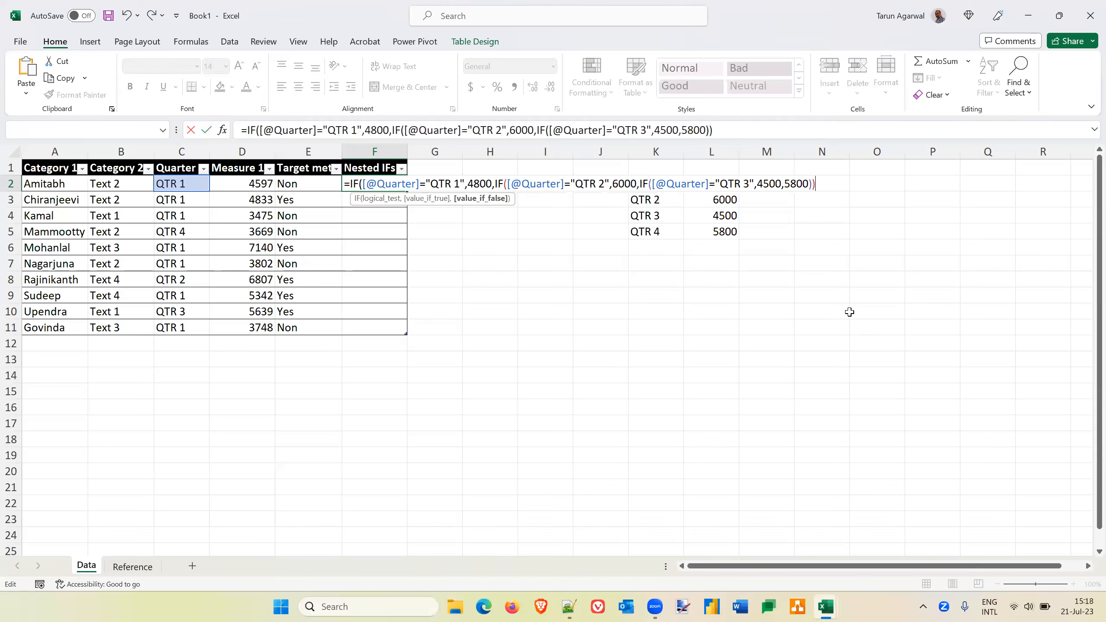
{"action": "type", "text": ")"}
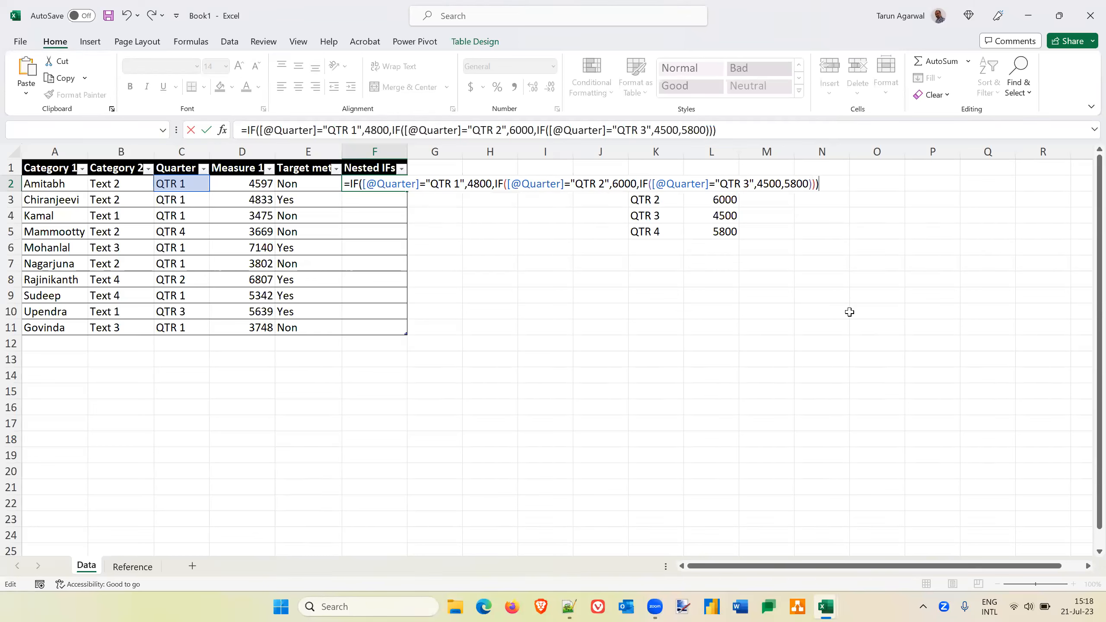
{"action": "key", "text": "Return"}
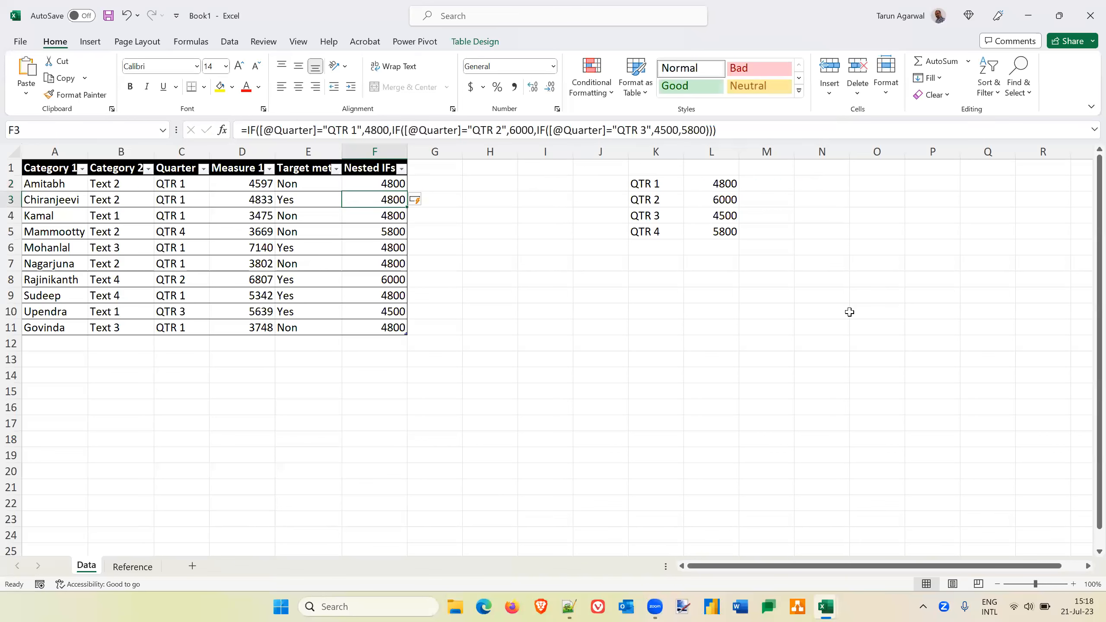
Step: Reuse the IF([@[Measure 1]]>= opening from the E2 formula to prefix the nested IFs formula in F2
{"action": "key", "text": "Up"}
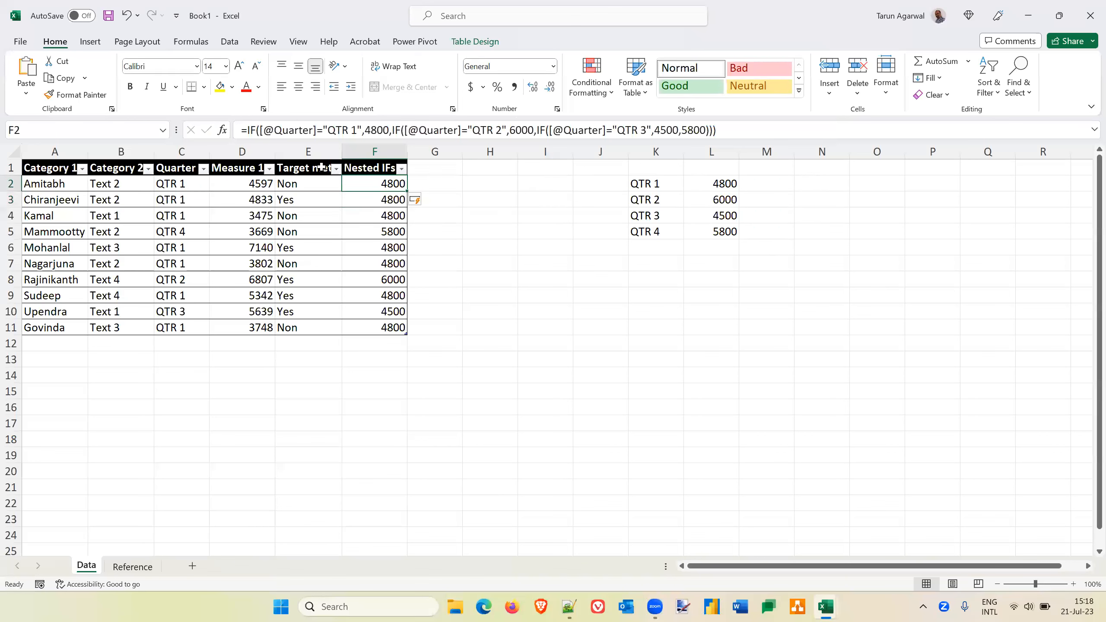
{"action": "left_click", "coordinate": [307, 184]}
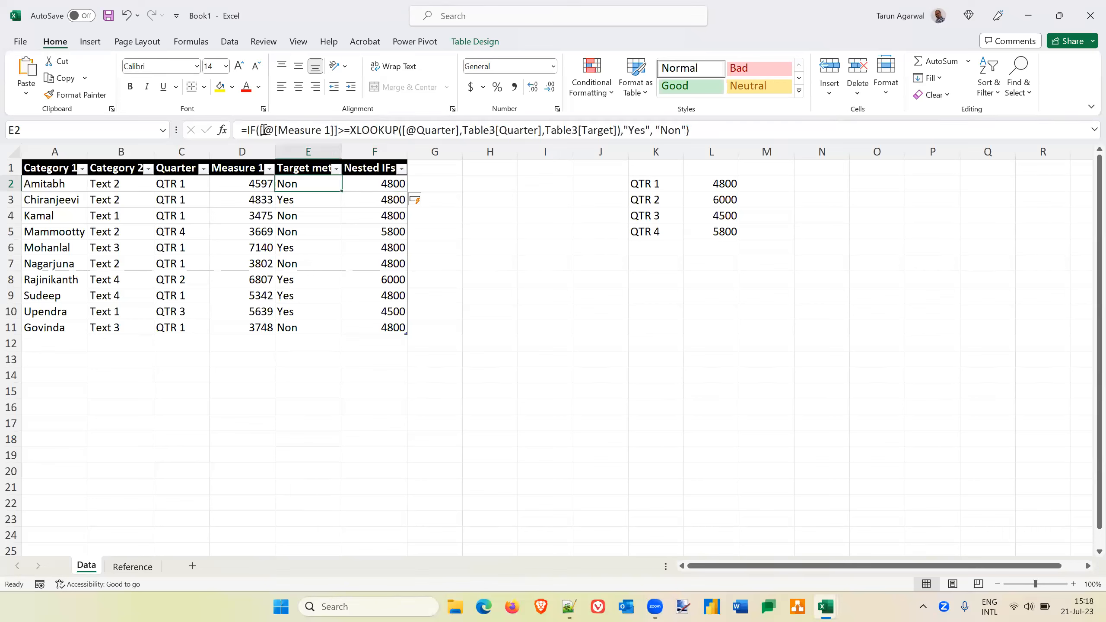
{"action": "left_click_drag", "start_coordinate": [247, 130], "coordinate": [353, 134]}
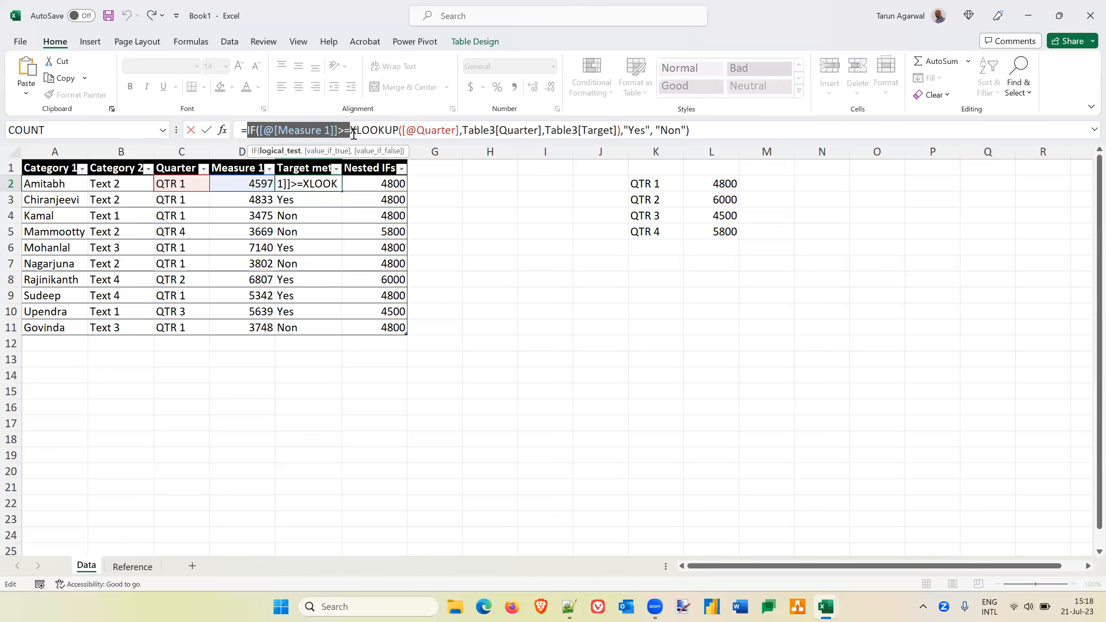
{"action": "key", "text": "Escape"}
{"action": "left_click", "coordinate": [360, 180]}
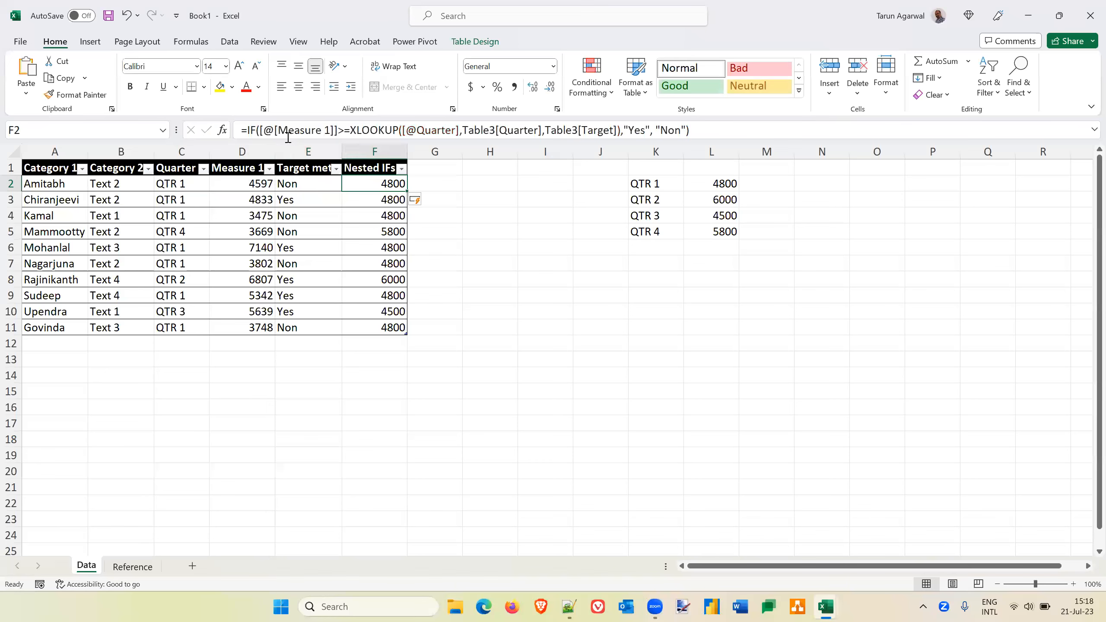
{"action": "left_click", "coordinate": [246, 130]}
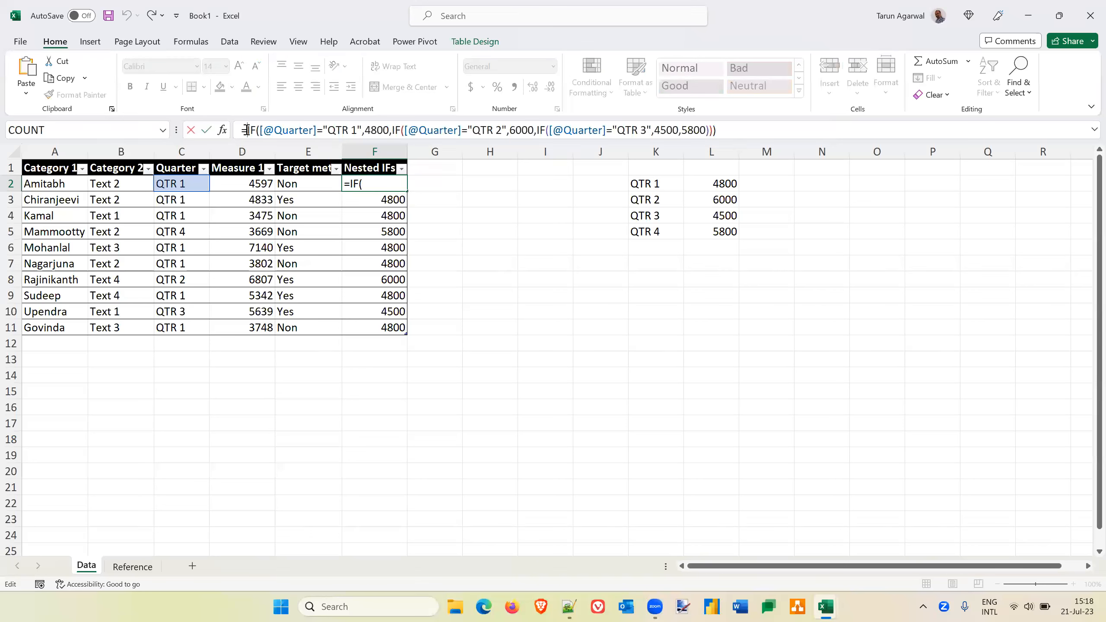
{"action": "type", "text": "[@[Measure 1]]>=IF("}
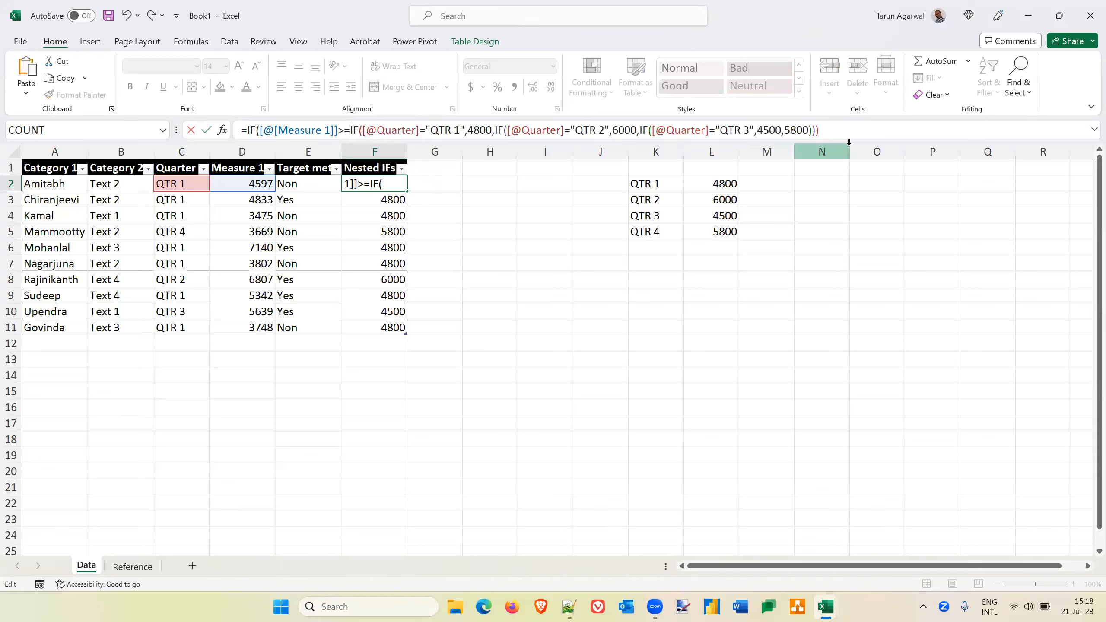
Step: Finish the outer IF in F2 with "Yes" as the true result and "No" as the false result, and enter it
{"action": "left_click", "coordinate": [823, 131]}
{"action": "type", "text": ",\"Yes\",\"No"}
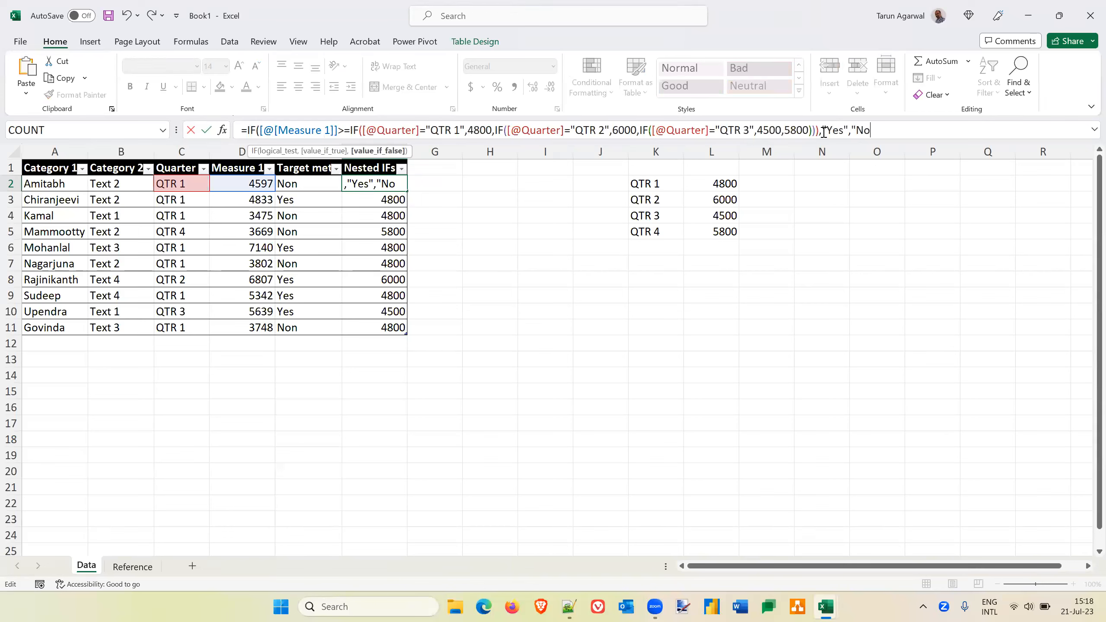
{"action": "type", "text": "\")"}
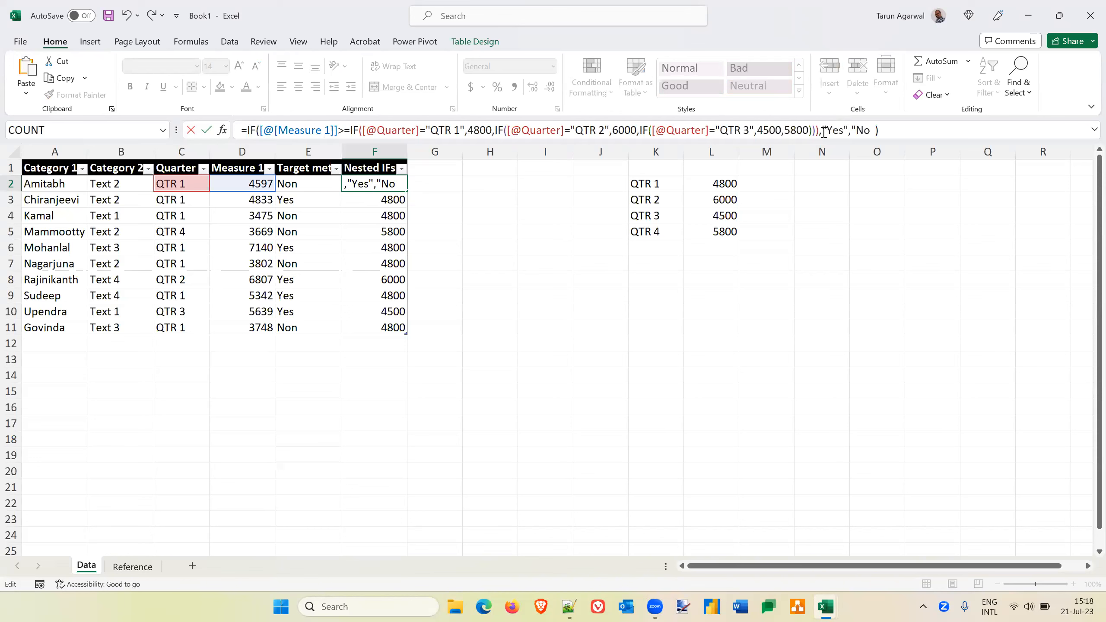
{"action": "key", "text": "Return"}
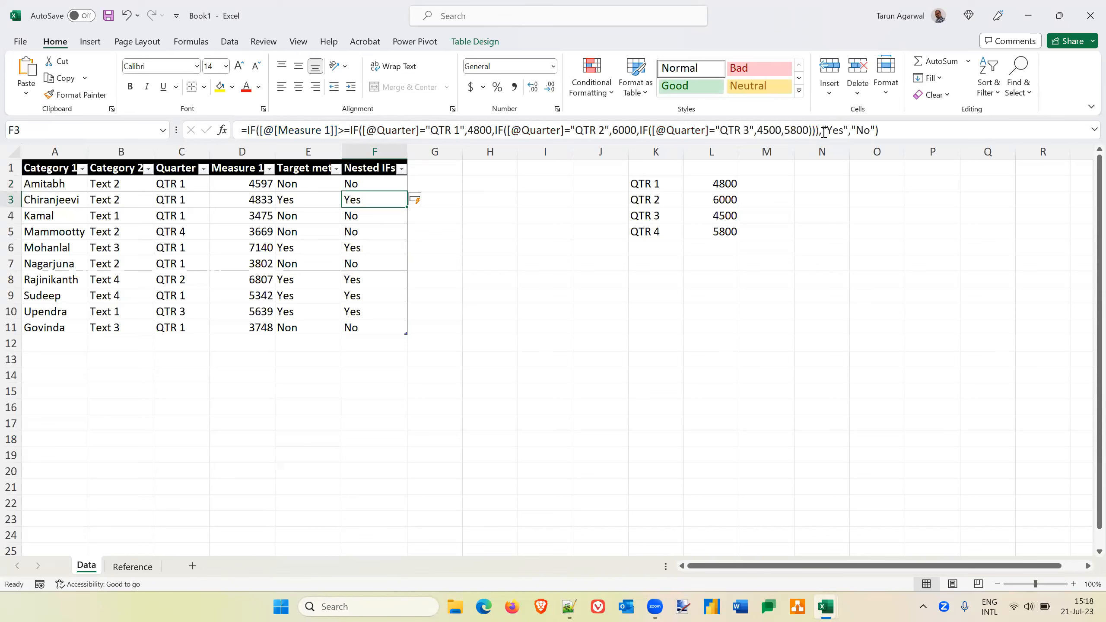
Step: Change the false result in the E2 Target met formula to "No"
{"action": "key", "text": "Left"}
{"action": "key", "text": "Up"}
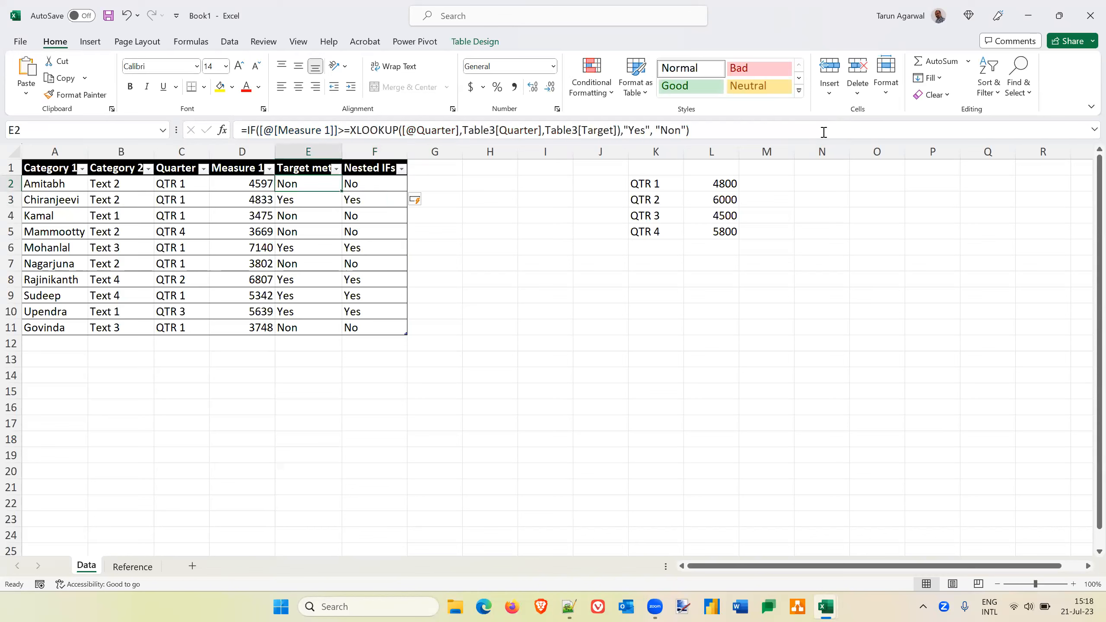
{"action": "left_click", "coordinate": [675, 130]}
{"action": "key", "text": "Delete"}
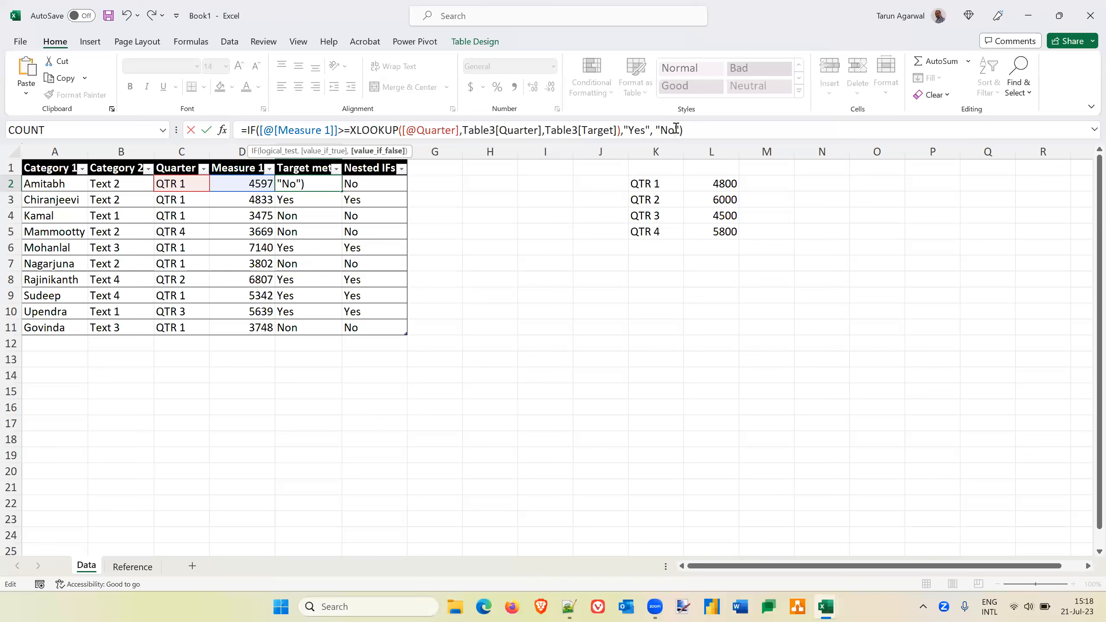
{"action": "key", "text": "Return"}
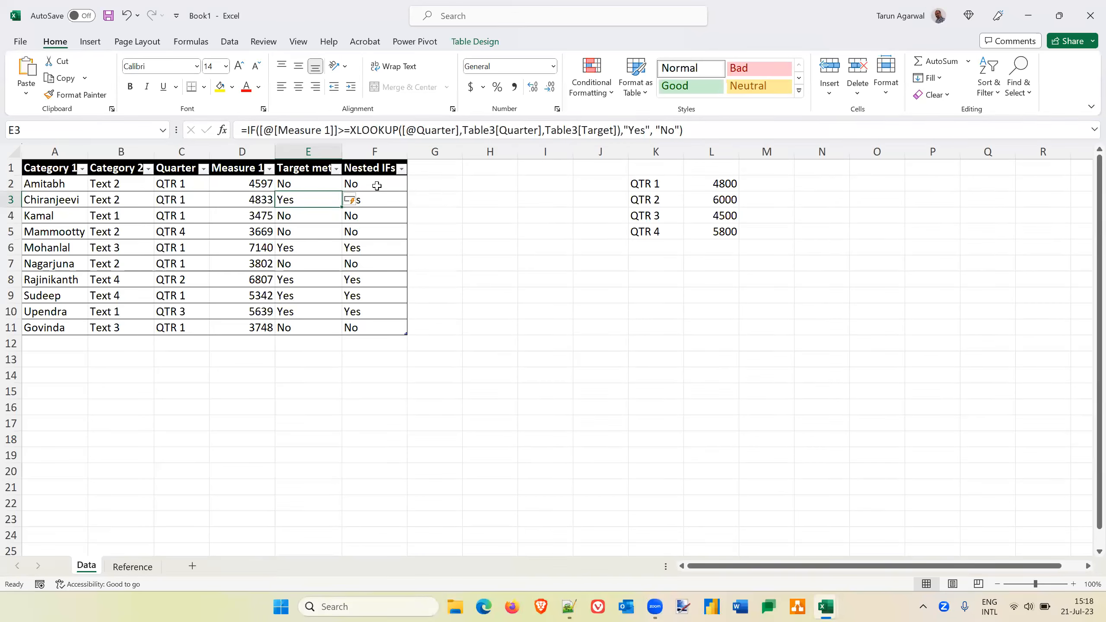
Step: Compare the Target met and Nested IFs results and formulas across the table rows
{"action": "key", "text": "Up"}
{"action": "key", "text": "Right"}
{"action": "key", "text": "Left"}
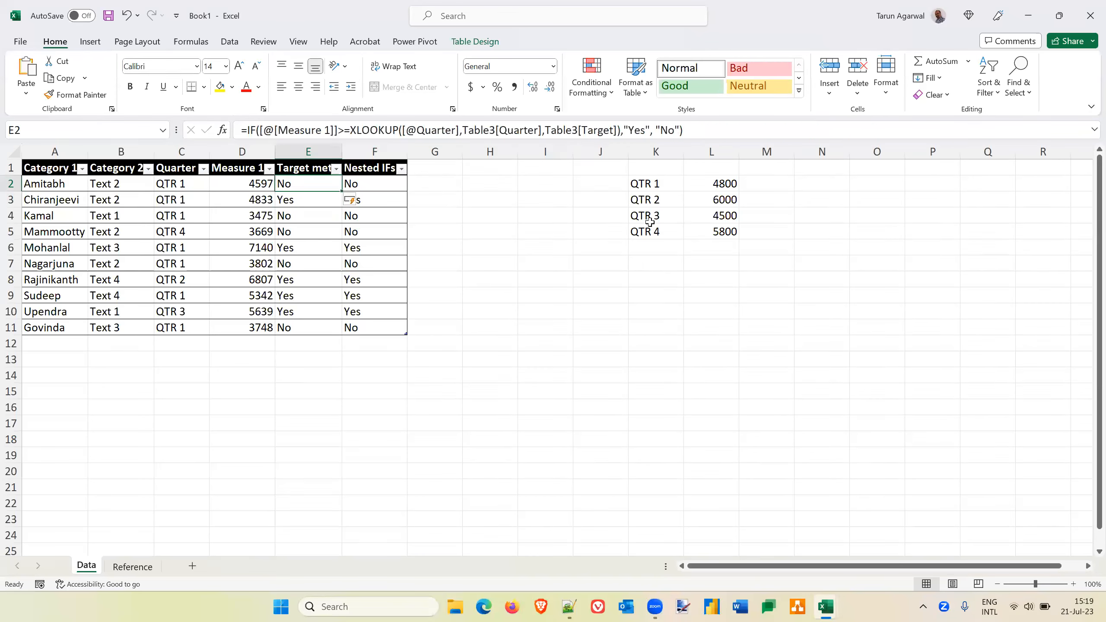
{"action": "key", "text": "Right"}
{"action": "key", "text": "Down"}
{"action": "key", "text": "Down"}
{"action": "key", "text": "Down"}
{"action": "key", "text": "Down"}
{"action": "key", "text": "Down"}
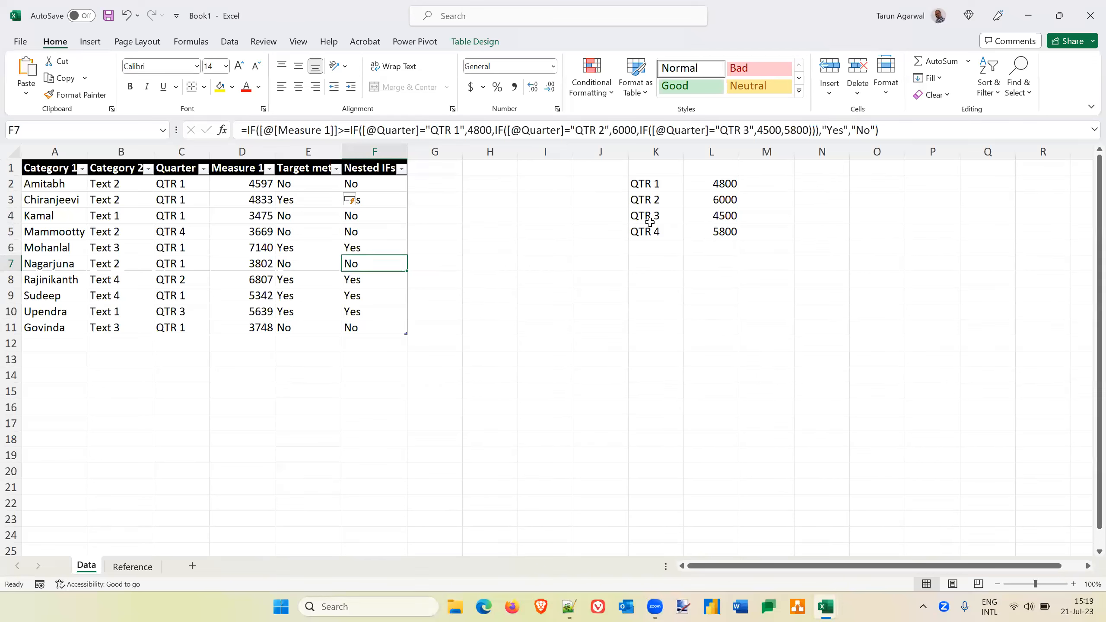
{"action": "key", "text": "Up"}
{"action": "key", "text": "Up"}
{"action": "key", "text": "Up"}
{"action": "key", "text": "Up"}
{"action": "key", "text": "Up"}
{"action": "key", "text": "Up"}
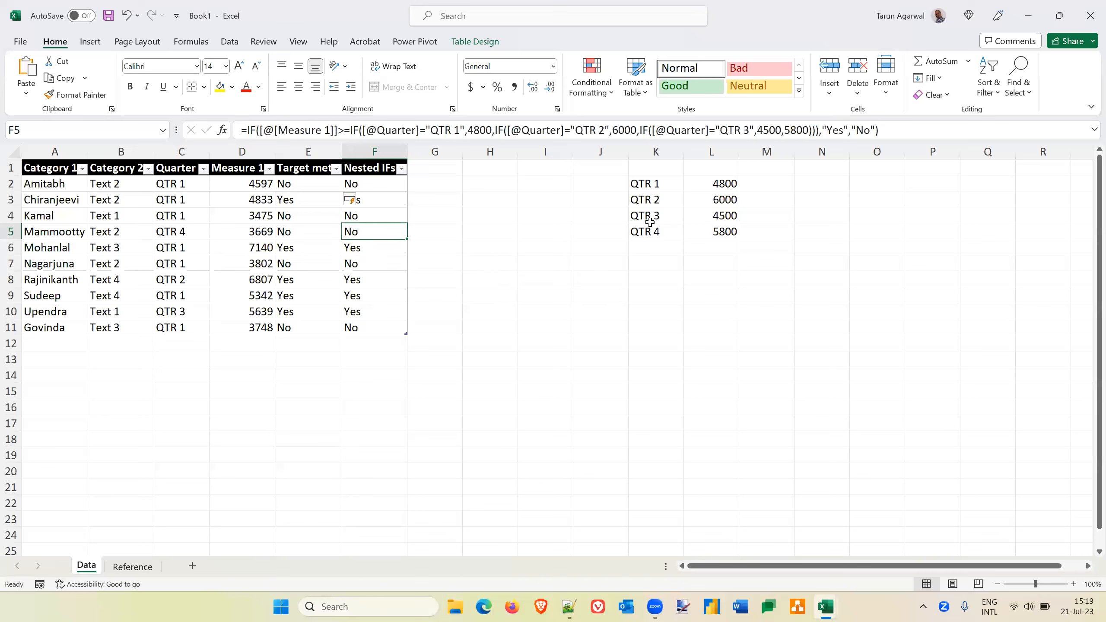
Step: Add a new table column headed IFS in G1 and widen column G
{"action": "key", "text": "Down"}
{"action": "key", "text": "Up"}
{"action": "key", "text": "Right"}
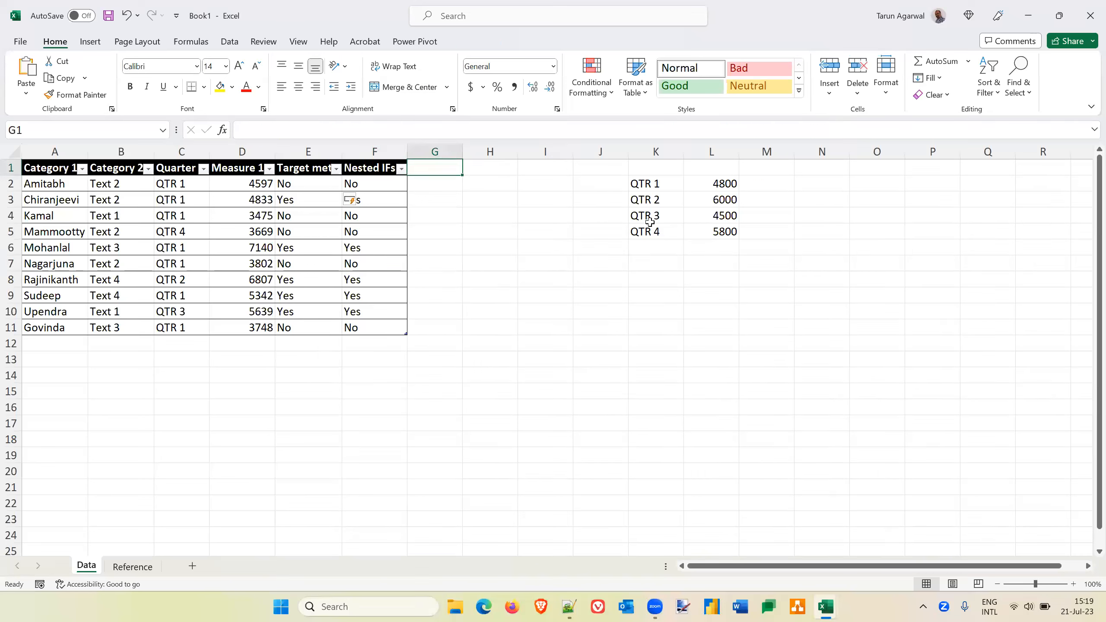
{"action": "type", "text": "IFSA"}
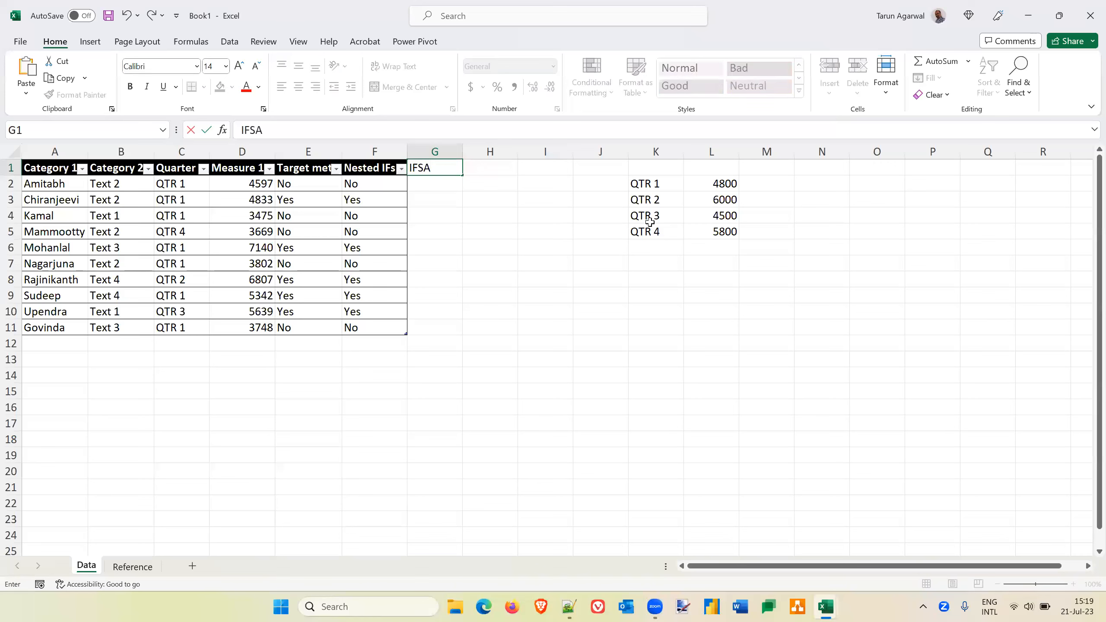
{"action": "key", "text": "BackSpace"}
{"action": "key", "text": "Return"}
{"action": "left_click_drag", "start_coordinate": [454, 157], "coordinate": [591, 154]}
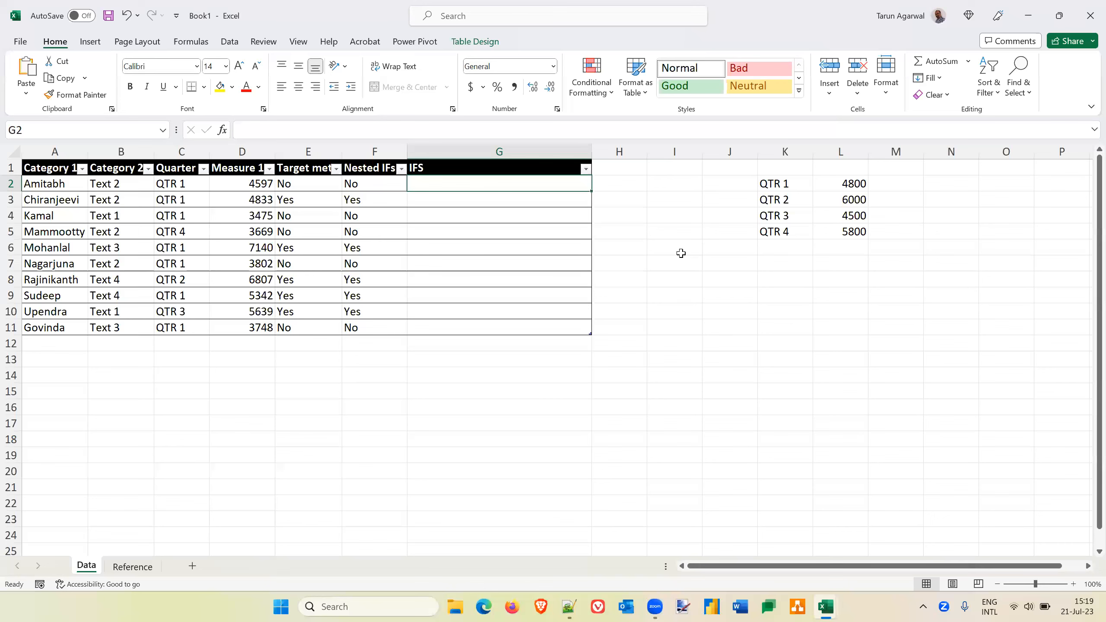
{"action": "key", "text": "Left"}
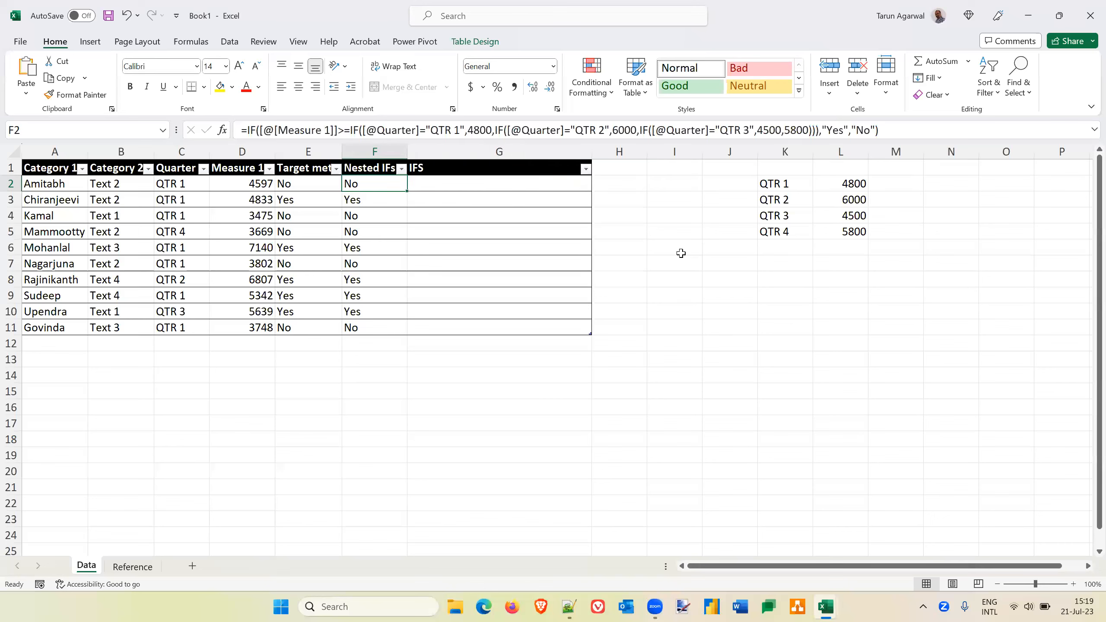
{"action": "key", "text": "Right"}
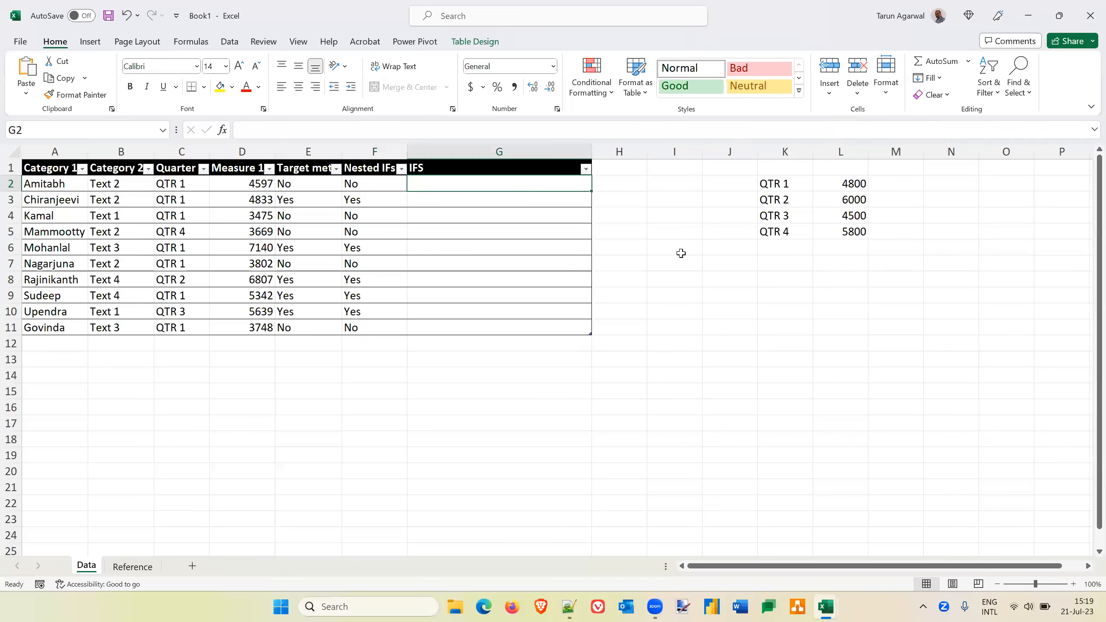
{"action": "type", "text": "=if"}
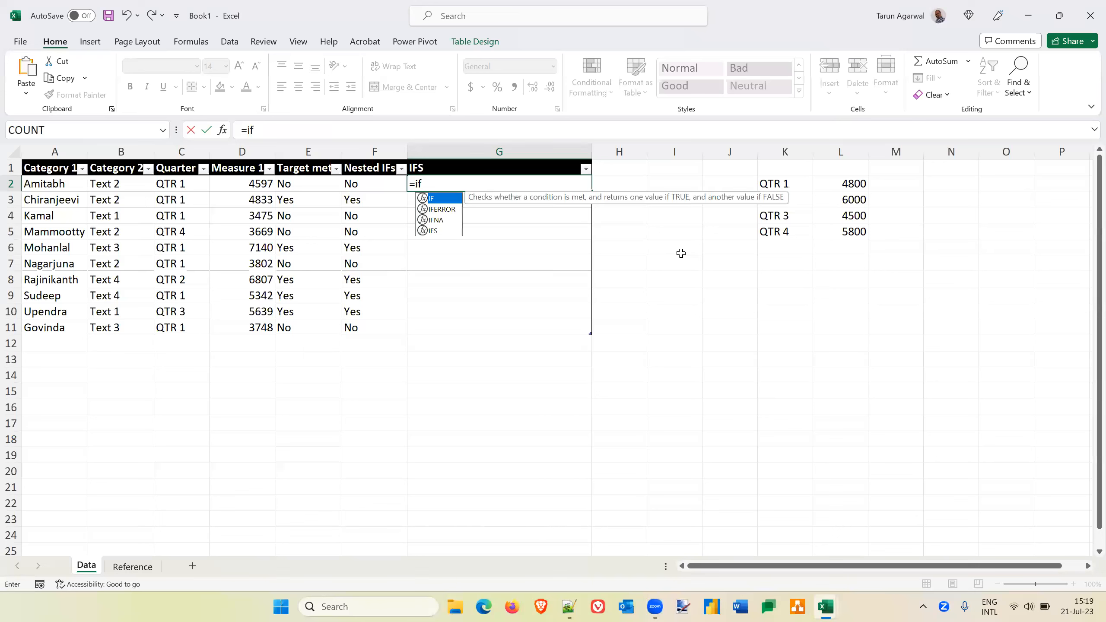
{"action": "type", "text": "s"}
{"action": "key", "text": "Tab"}
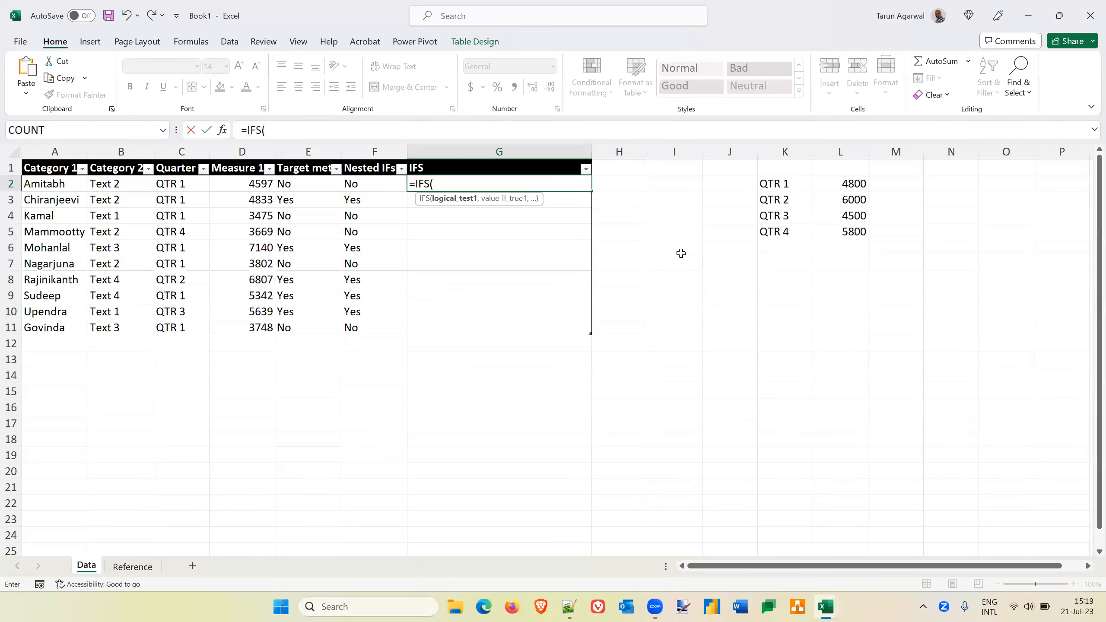
{"action": "type", "text": "IF([@[Measure 1]]>="}
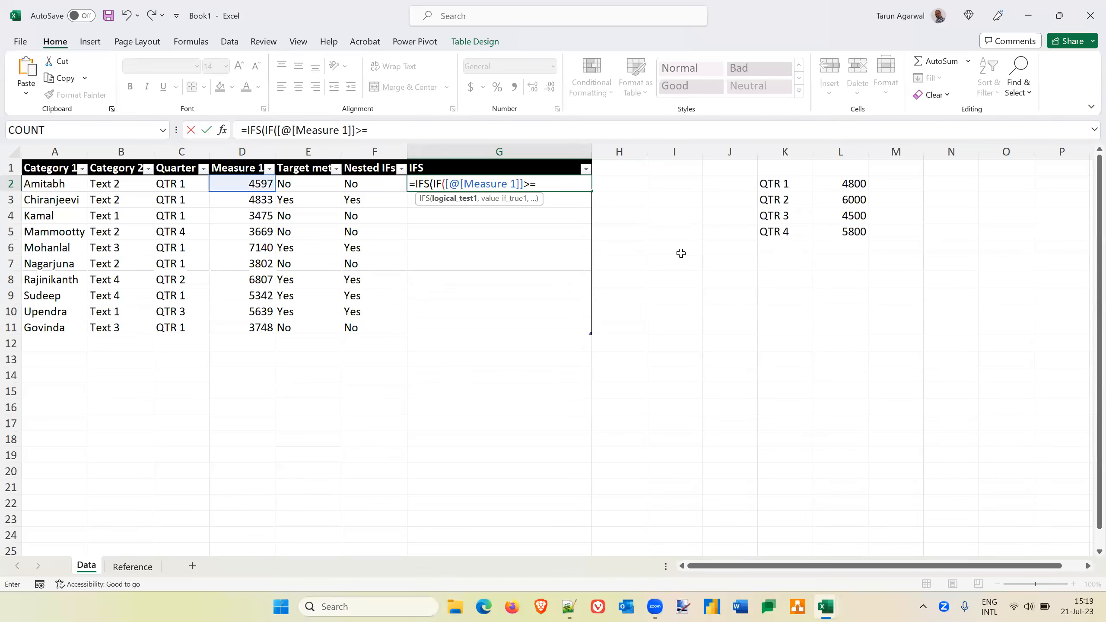
{"action": "key", "text": "BackSpace"}
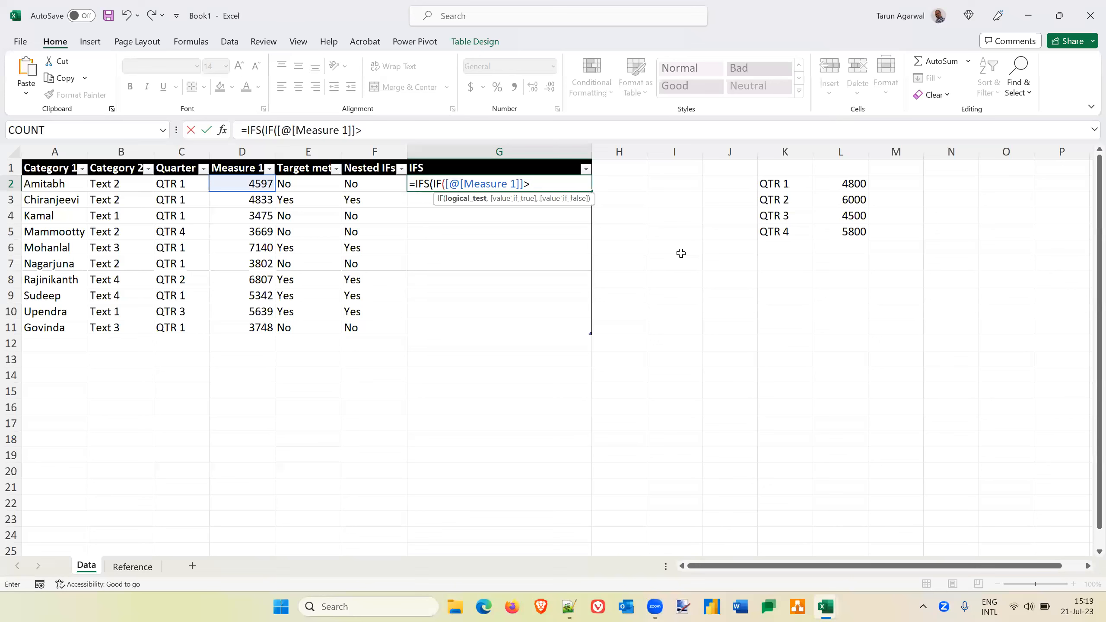
{"action": "key", "text": "BackSpace"}
{"action": "key", "text": "BackSpace"}
{"action": "key", "text": "BackSpace"}
{"action": "key", "text": "BackSpace"}
{"action": "key", "text": "BackSpace"}
{"action": "key", "text": "BackSpace"}
{"action": "key", "text": "BackSpace"}
{"action": "key", "text": "BackSpace"}
{"action": "key", "text": "BackSpace"}
{"action": "key", "text": "BackSpace"}
{"action": "key", "text": "BackSpace"}
{"action": "key", "text": "BackSpace"}
{"action": "key", "text": "BackSpace"}
{"action": "key", "text": "BackSpace"}
{"action": "key", "text": "BackSpace"}
{"action": "key", "text": "BackSpace"}
{"action": "key", "text": "BackSpace"}
{"action": "key", "text": "BackSpace"}
{"action": "key", "text": "BackSpace"}
{"action": "key", "text": "BackSpace"}
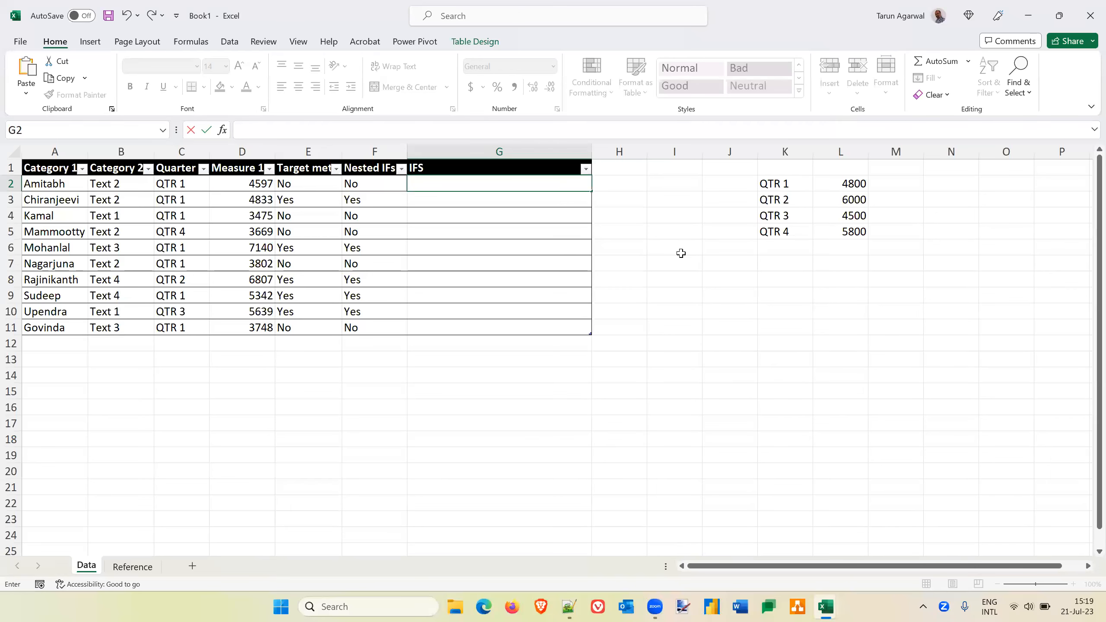
{"action": "key", "text": "Escape"}
{"action": "key", "text": "Left"}
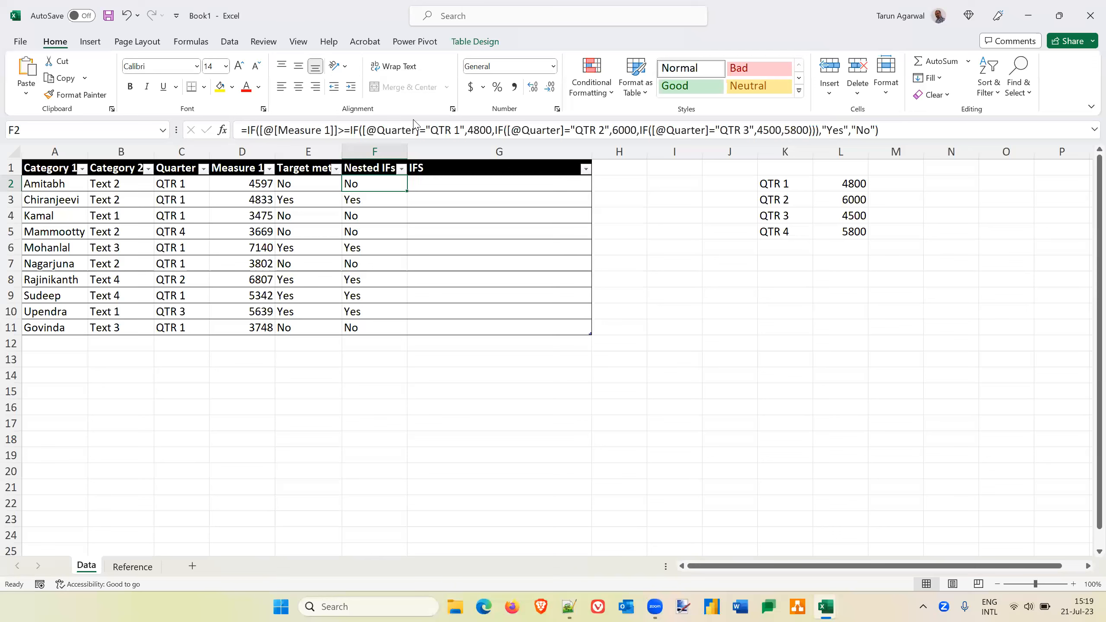
{"action": "left_click", "coordinate": [365, 131]}
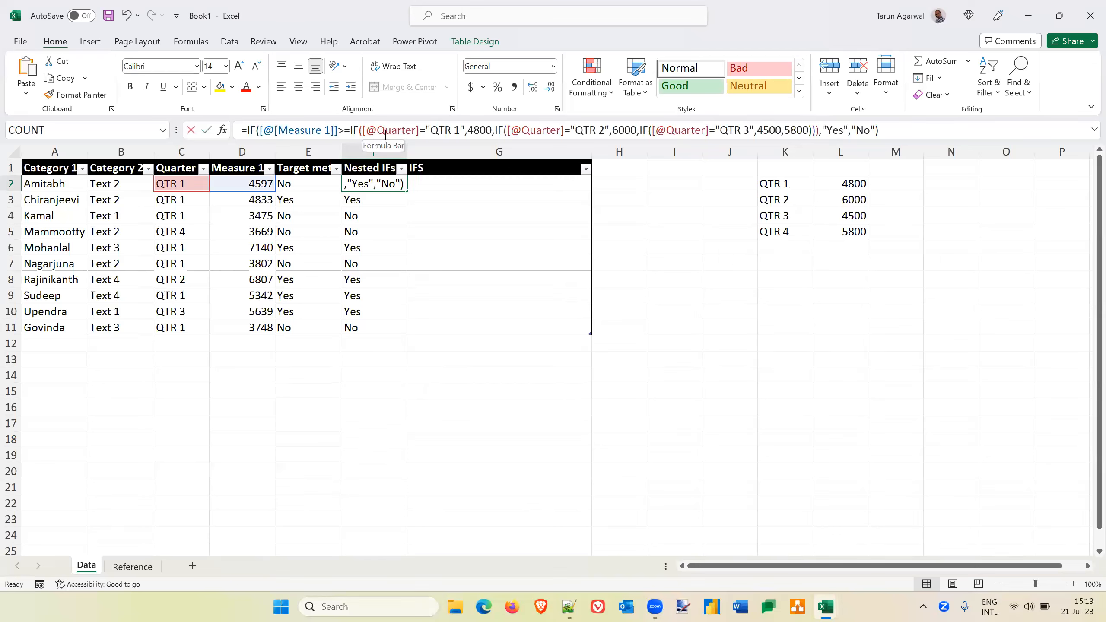
{"action": "left_click", "coordinate": [465, 131], "text": "shift"}
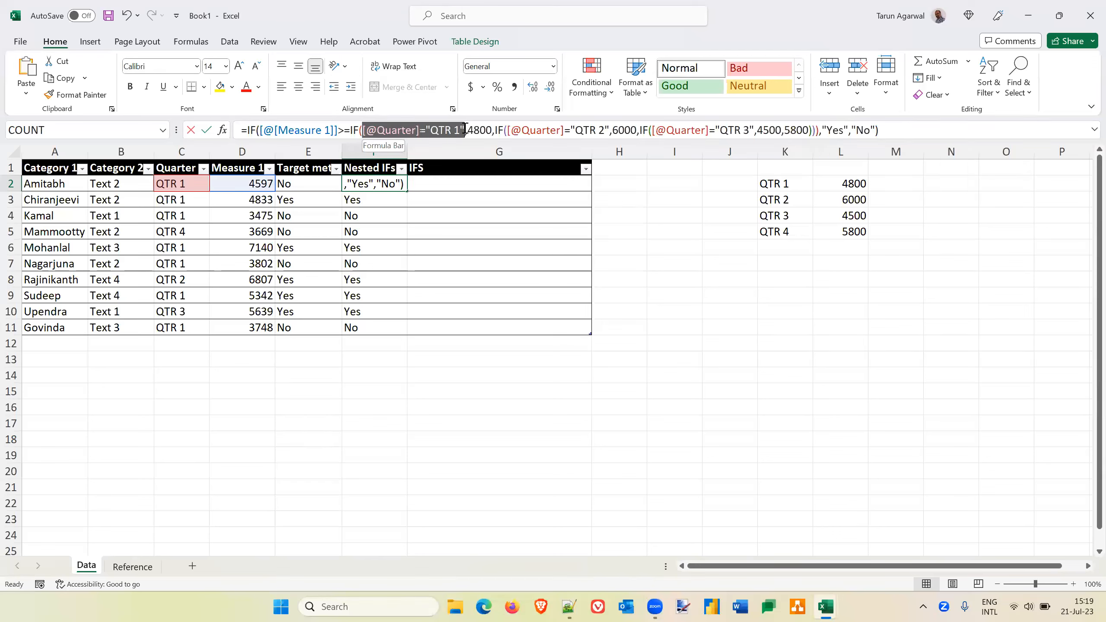
{"action": "left_click", "coordinate": [471, 131], "text": "shift"}
{"action": "left_click", "coordinate": [493, 131], "text": "shift"}
{"action": "key", "text": "ctrl+c"}
{"action": "key", "text": "Escape"}
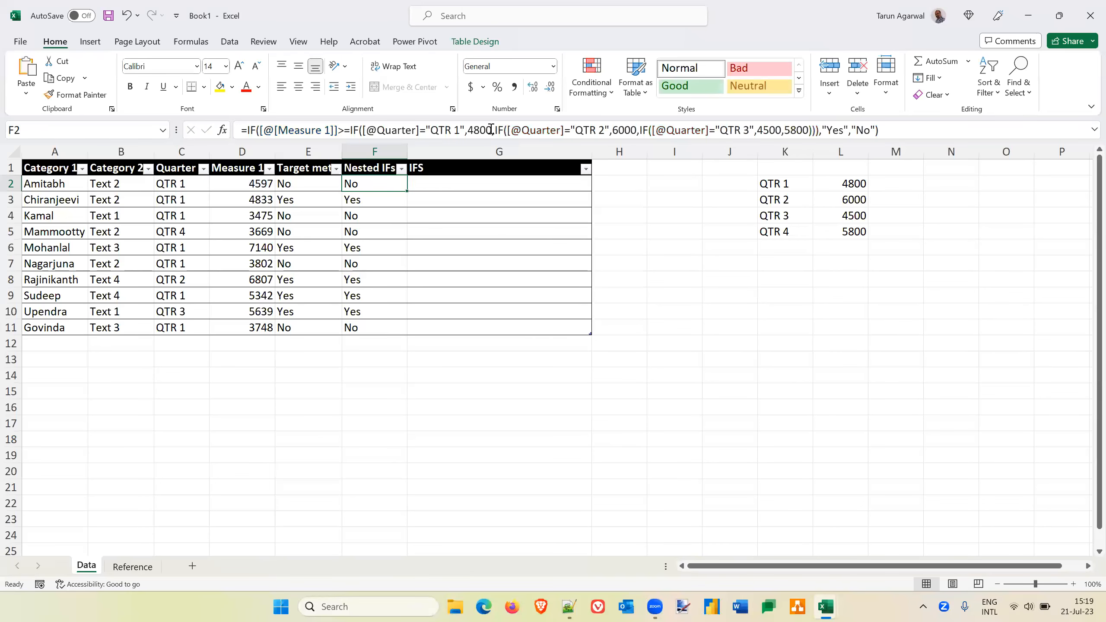
{"action": "key", "text": "Right"}
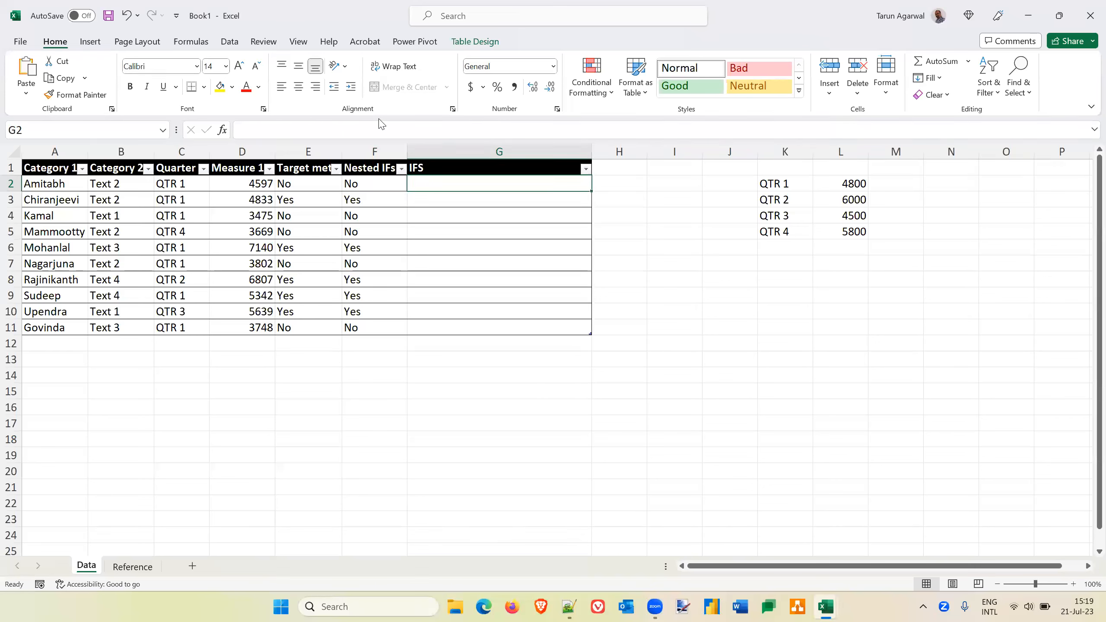
{"action": "left_click", "coordinate": [376, 128]}
{"action": "type", "text": "=fis"}
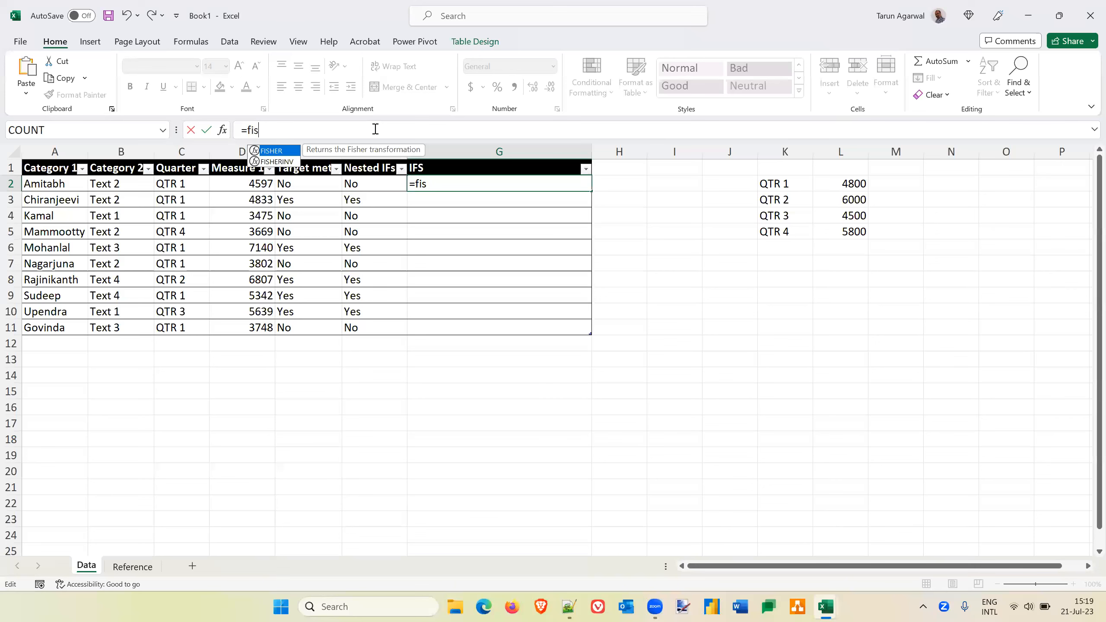
{"action": "key", "text": "BackSpace"}
{"action": "key", "text": "BackSpace"}
{"action": "key", "text": "BackSpace"}
{"action": "type", "text": "ifs"}
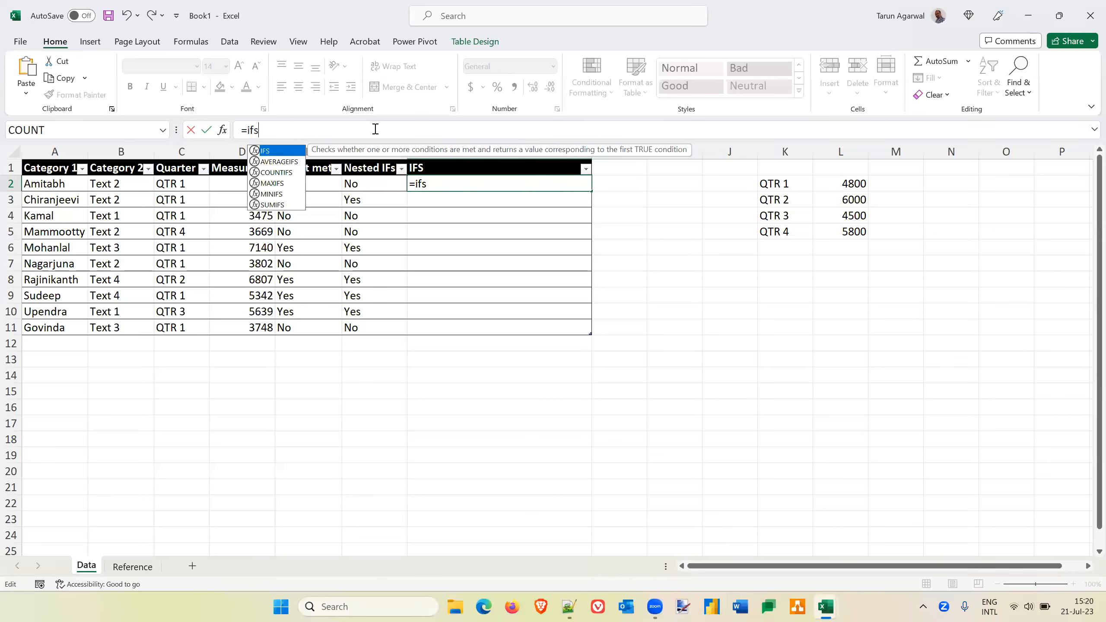
{"action": "key", "text": "Tab"}
{"action": "left_click", "coordinate": [181, 184]}
{"action": "type", "text": "=\"QTR 1\",4800"}
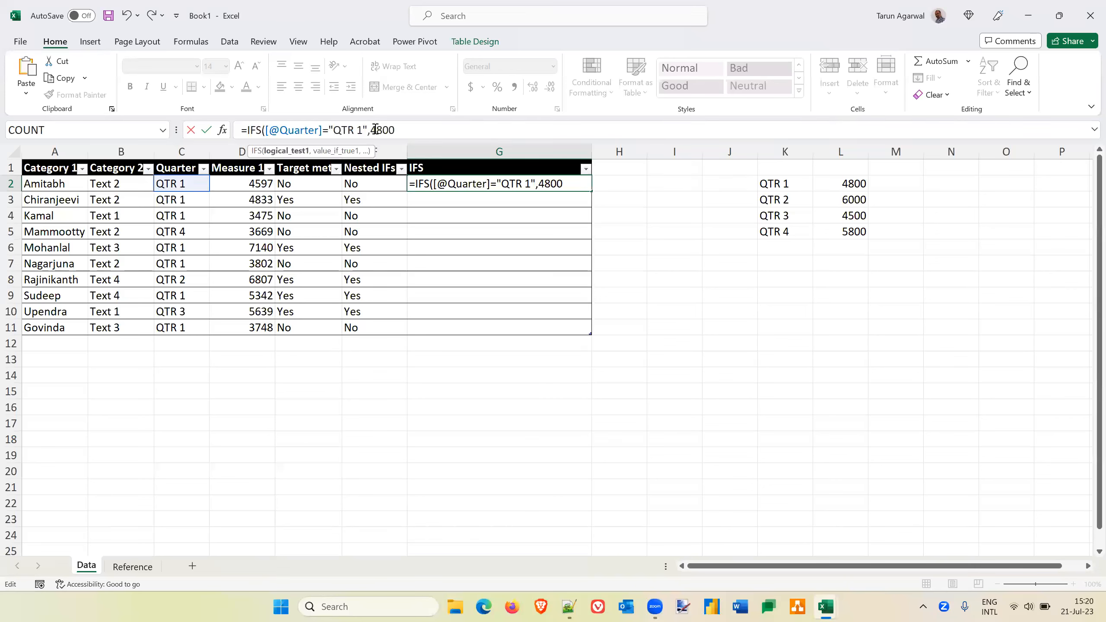
{"action": "left_click", "coordinate": [298, 152]}
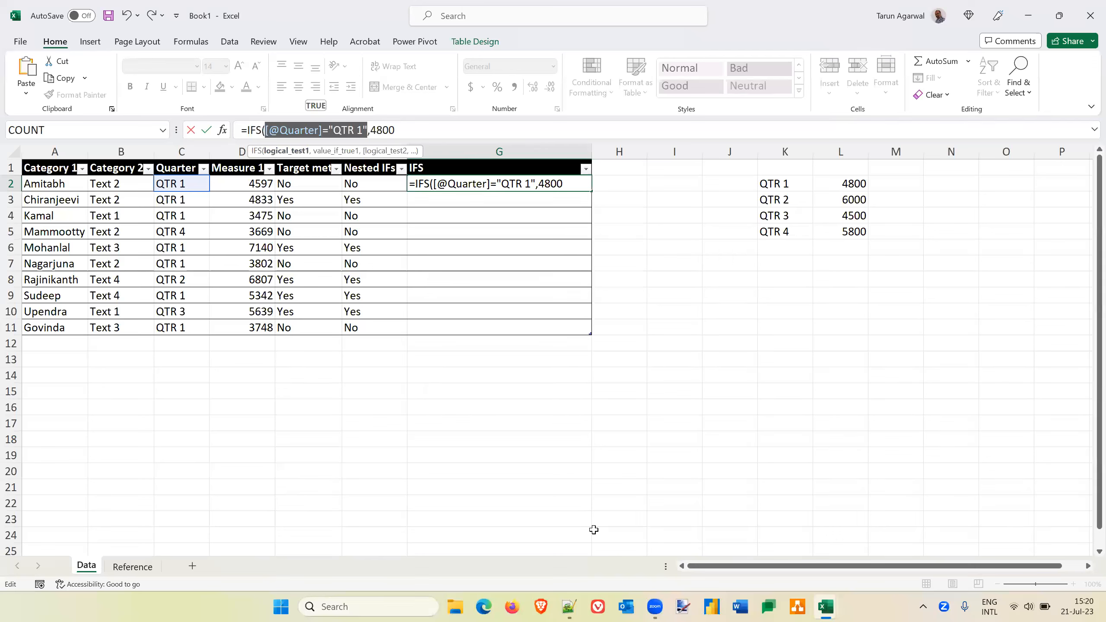
{"action": "key", "text": "alt+Tab"}
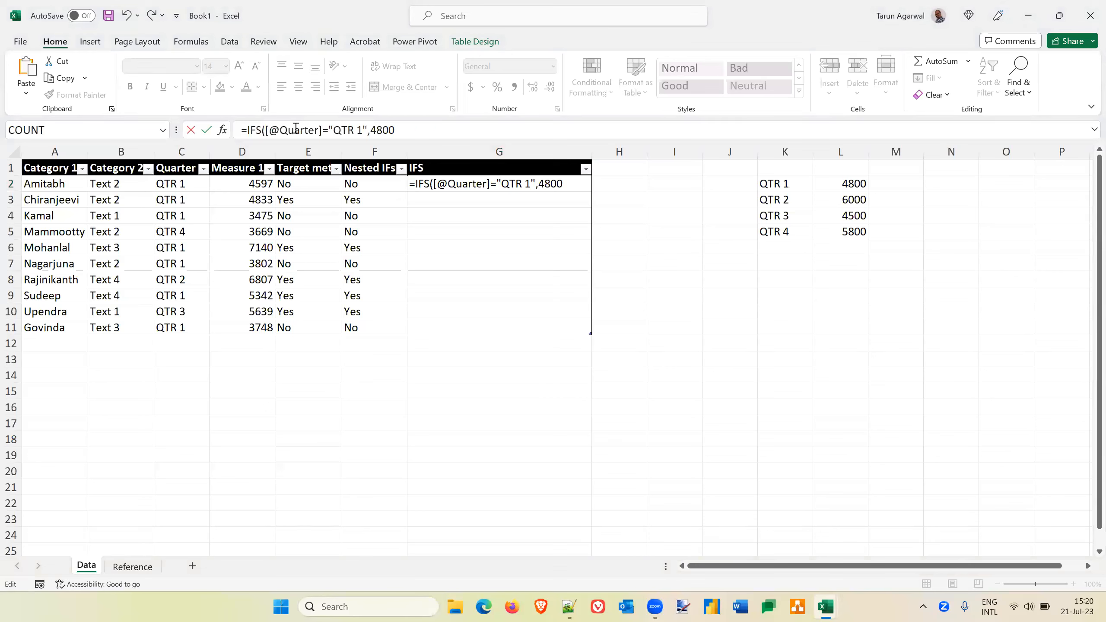
{"action": "left_click", "coordinate": [286, 151]}
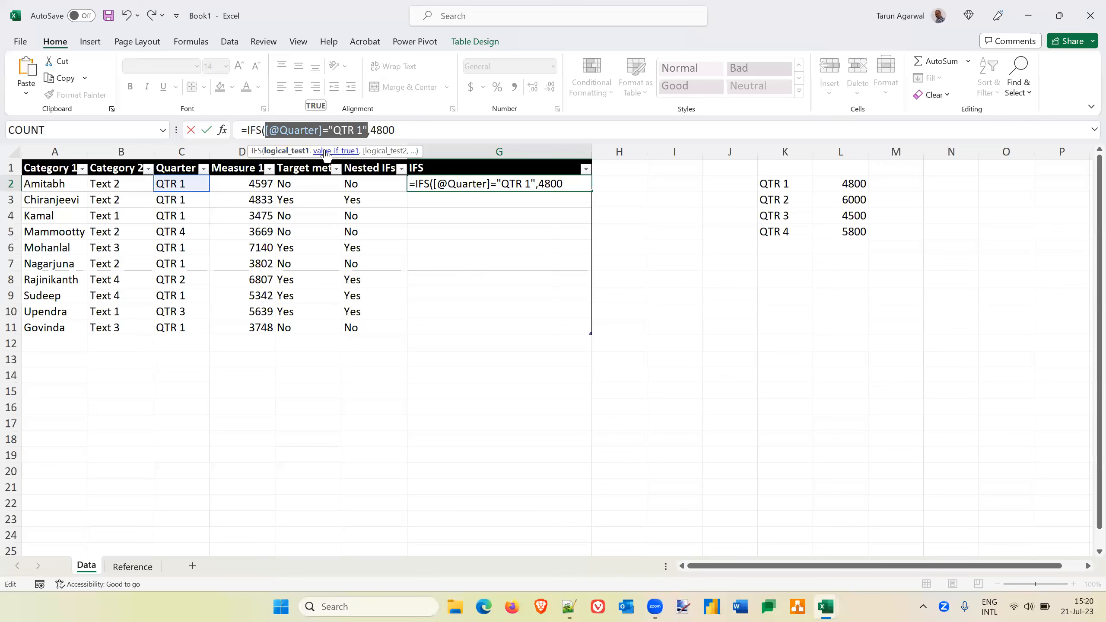
{"action": "left_click", "coordinate": [331, 151]}
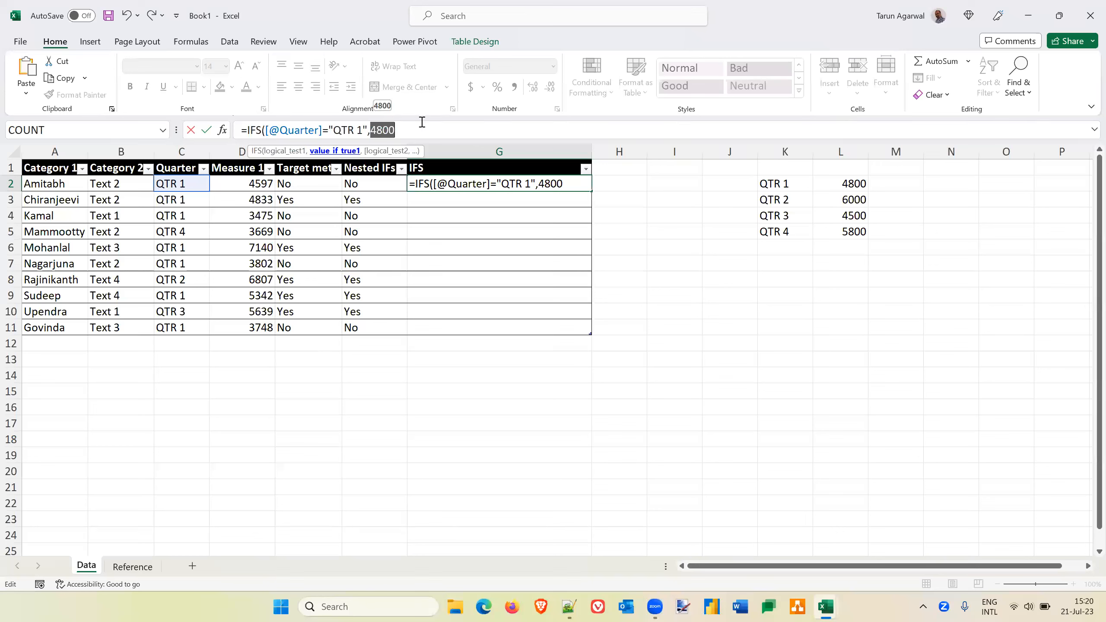
{"action": "left_click", "coordinate": [411, 127]}
{"action": "type", "text": ","}
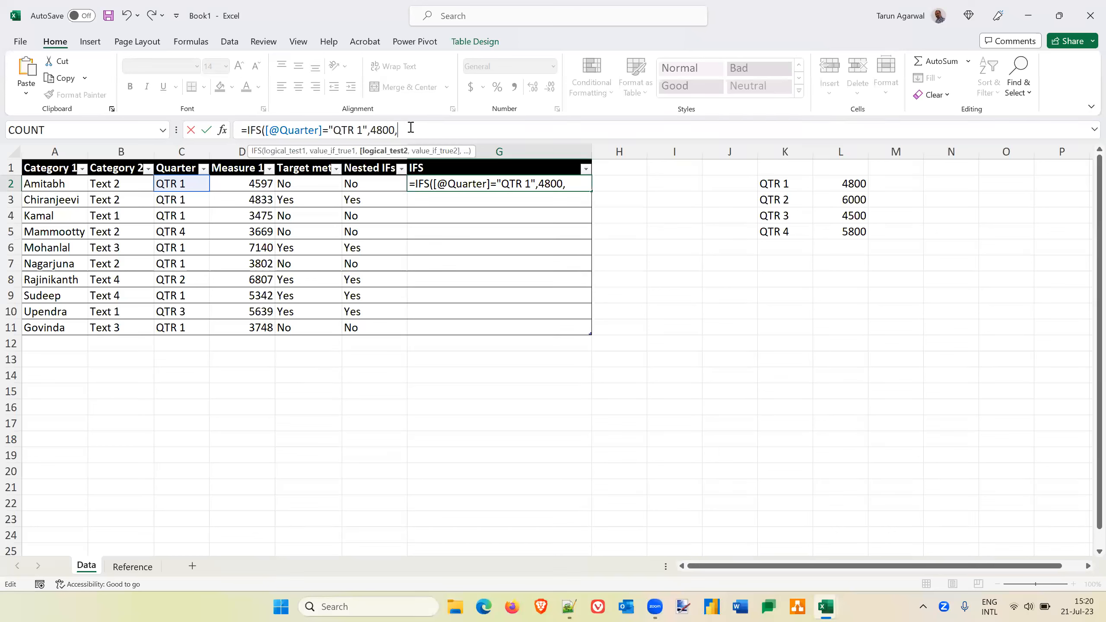
{"action": "key", "text": "ctrl+v"}
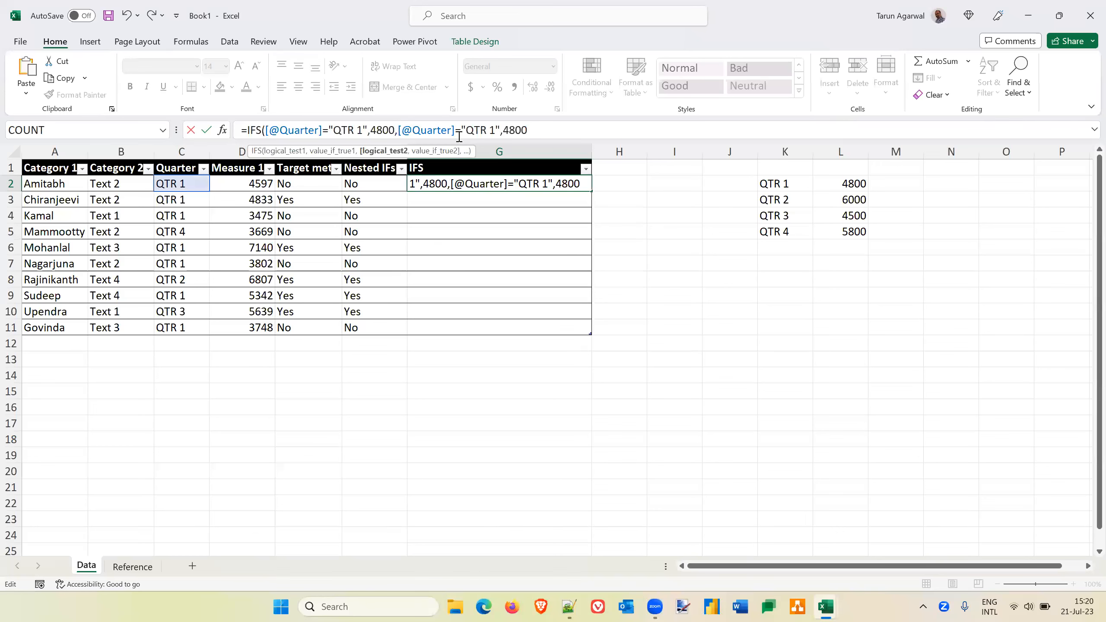
{"action": "left_click", "coordinate": [490, 131]}
{"action": "key", "text": "BackSpace"}
{"action": "type", "text": "2"}
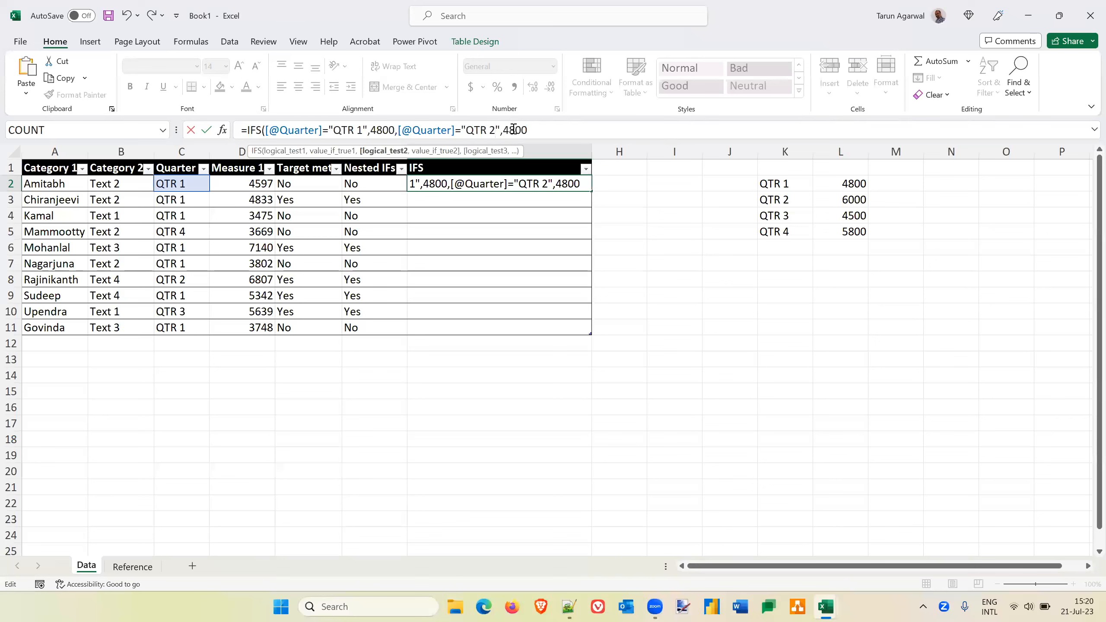
{"action": "left_click", "coordinate": [514, 129]}
{"action": "key", "text": "BackSpace"}
{"action": "key", "text": "BackSpace"}
{"action": "type", "text": "6000"}
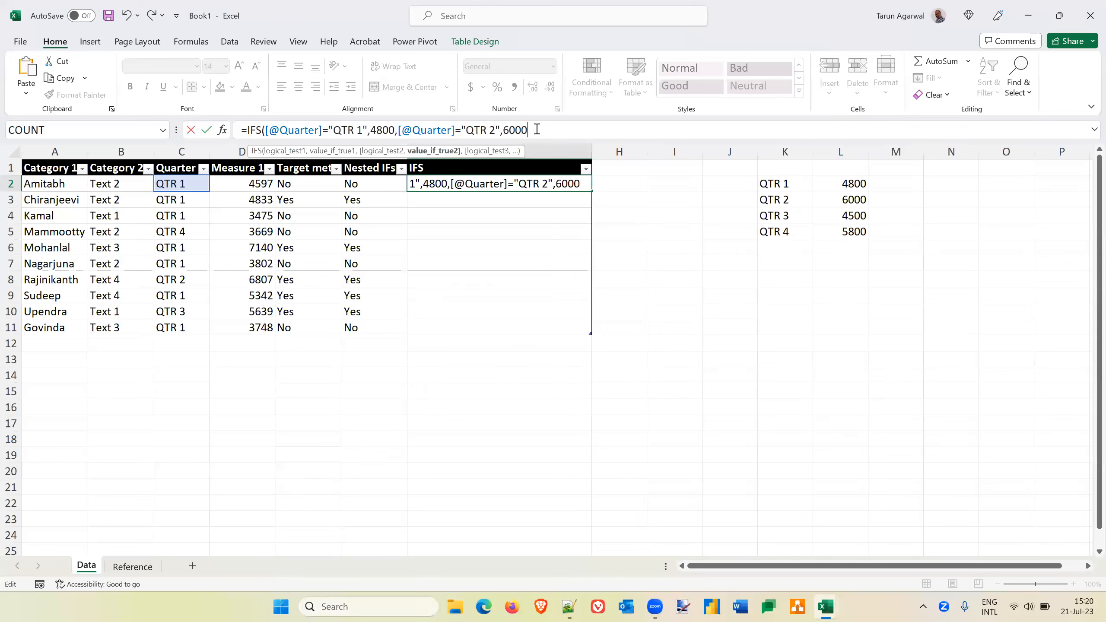
{"action": "type", "text": ","}
{"action": "key", "text": "ctrl+v"}
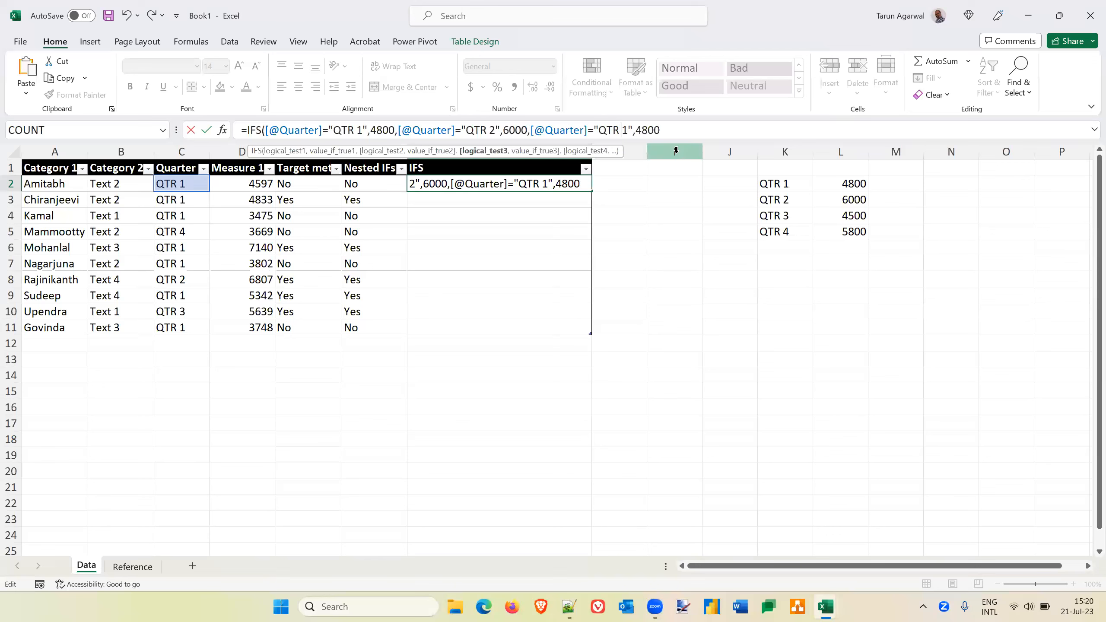
{"action": "key", "text": "Delete"}
{"action": "type", "text": "3"}
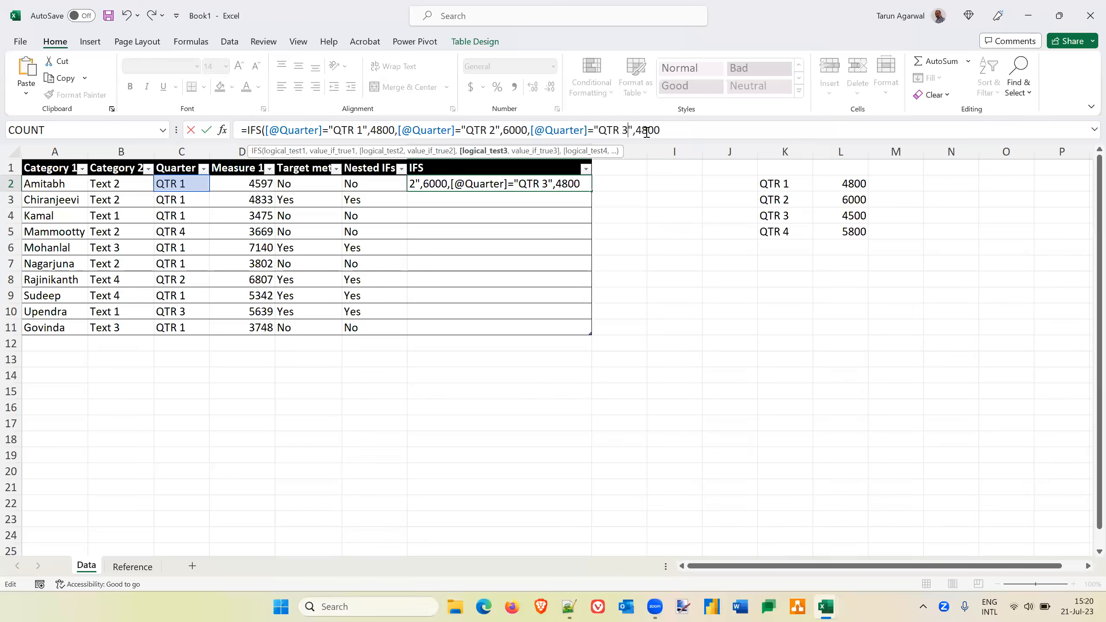
{"action": "left_click", "coordinate": [647, 132]}
{"action": "key", "text": "BackSpace"}
{"action": "type", "text": "500"}
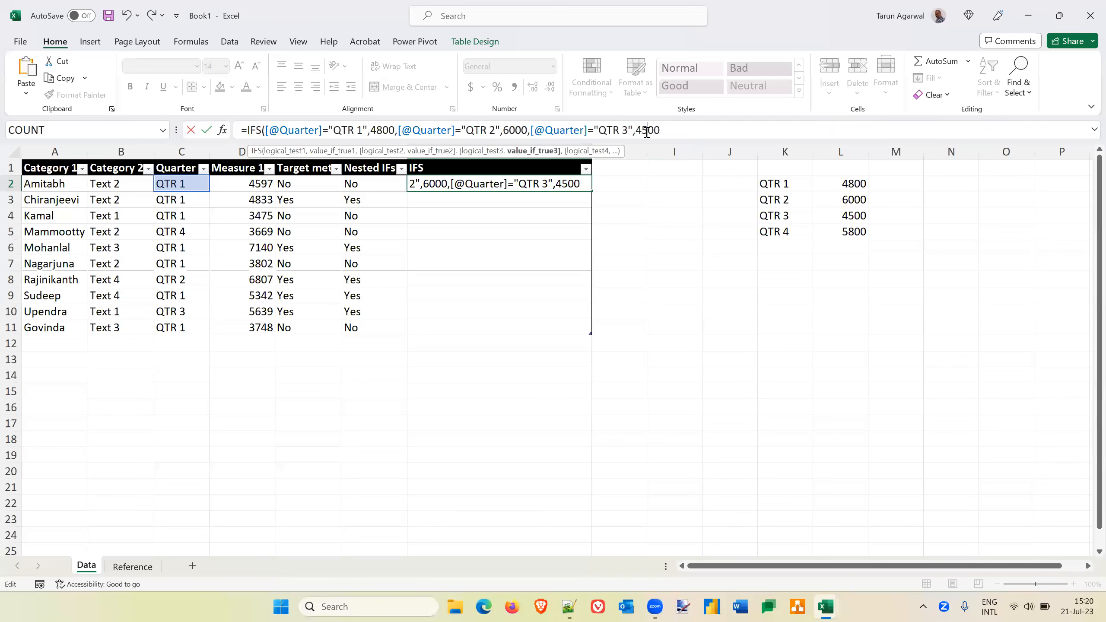
{"action": "type", "text": ","}
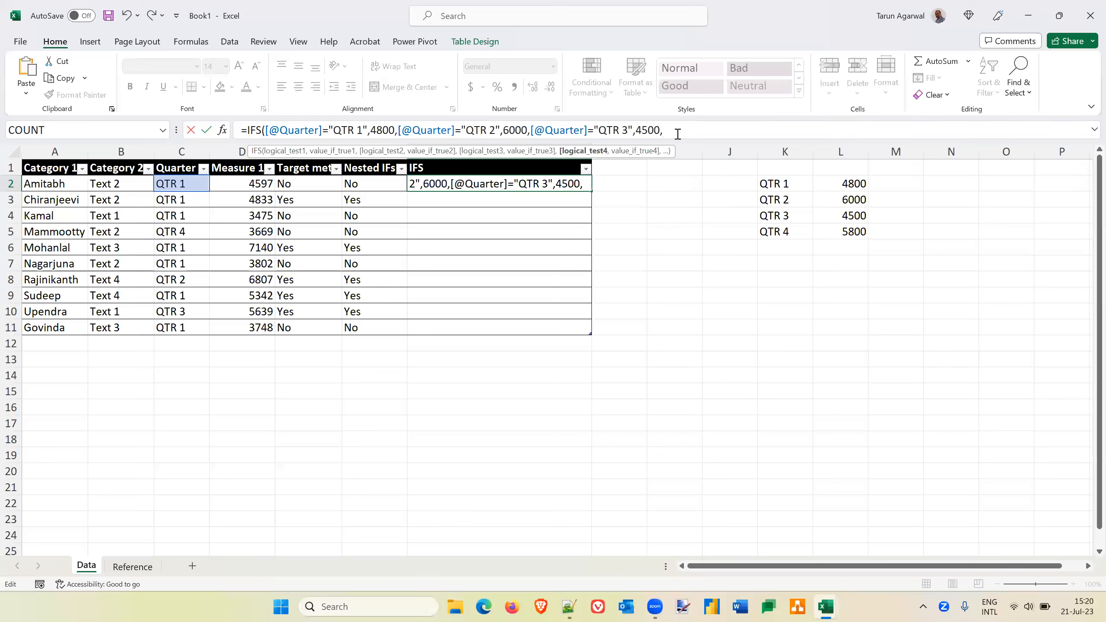
{"action": "key", "text": "ctrl+v"}
{"action": "left_click", "coordinate": [757, 130]}
{"action": "key", "text": "Delete"}
{"action": "type", "text": "4"}
{"action": "left_click", "coordinate": [773, 130]}
{"action": "key", "text": "Delete"}
{"action": "type", "text": "5800"}
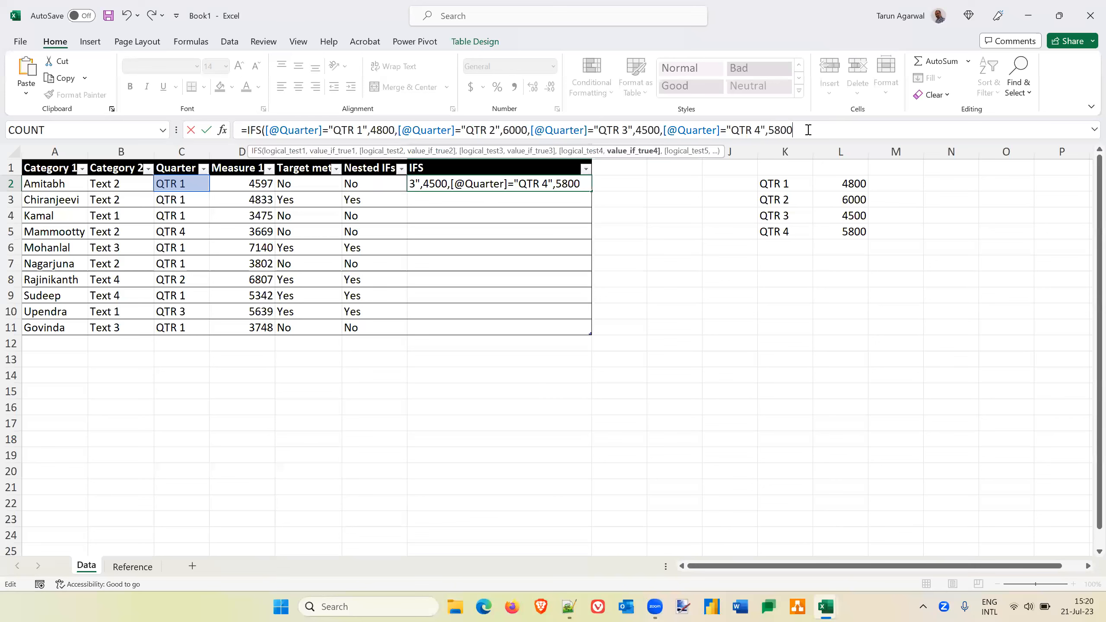
{"action": "type", "text": ")"}
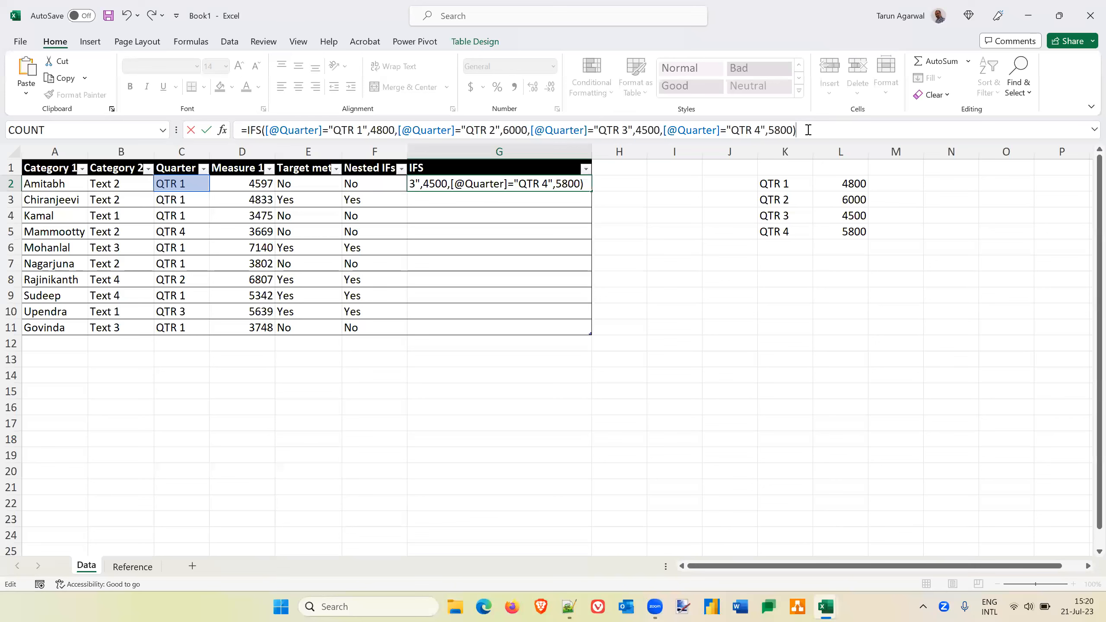
{"action": "key", "text": "Return"}
{"action": "key", "text": "Up"}
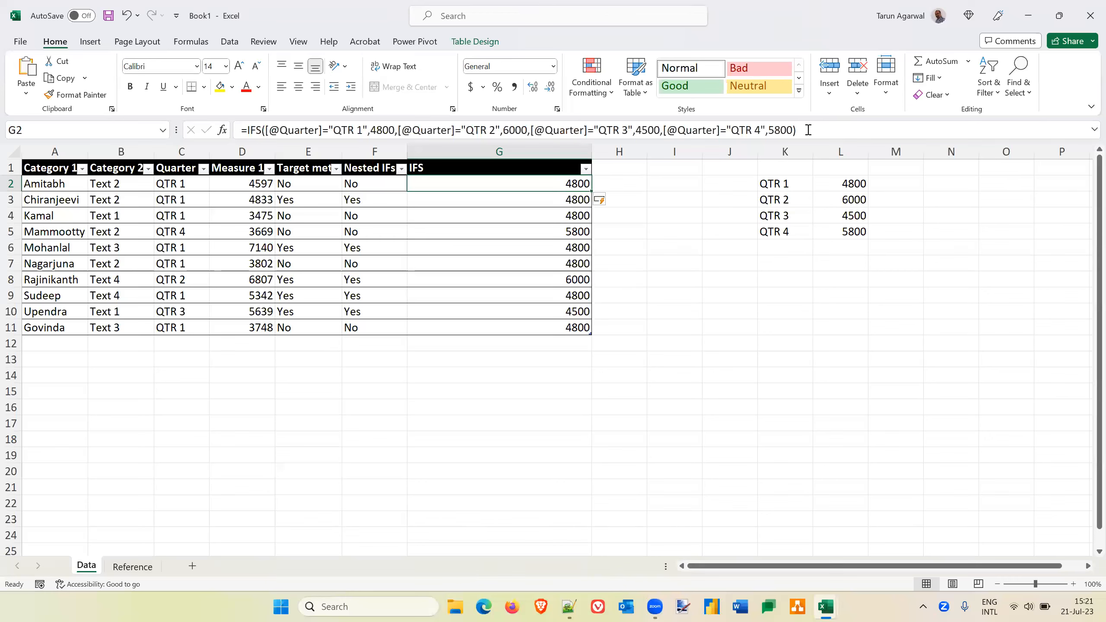
{"action": "key", "text": "Left"}
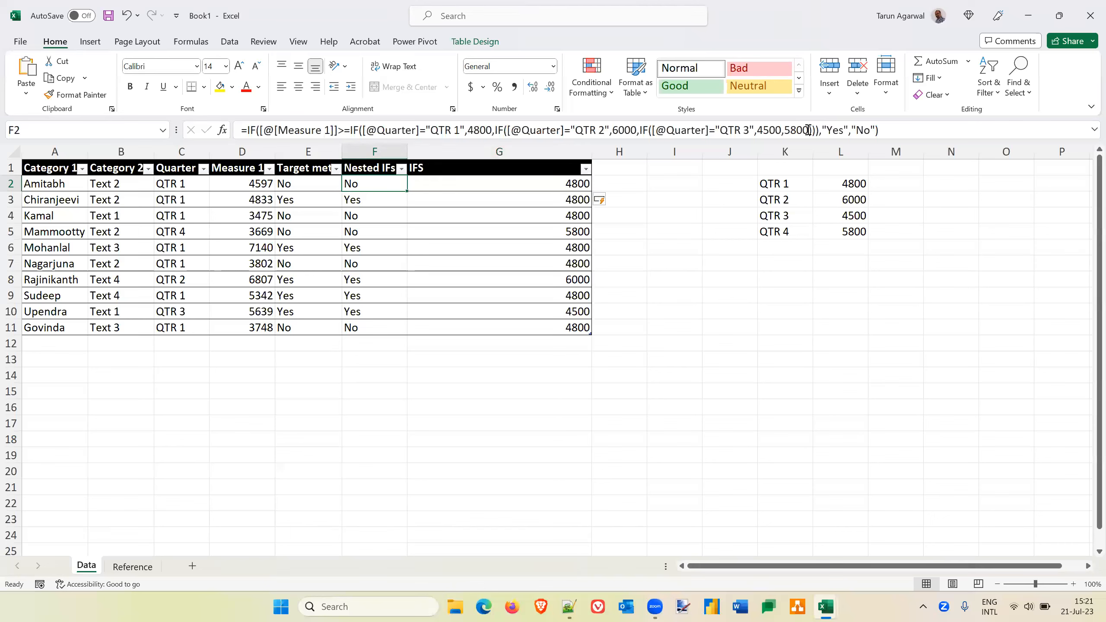
Step: Head the quarterly target list with "if" in K1 and "then" in L1, leaving J2 empty
{"action": "left_click", "coordinate": [726, 185]}
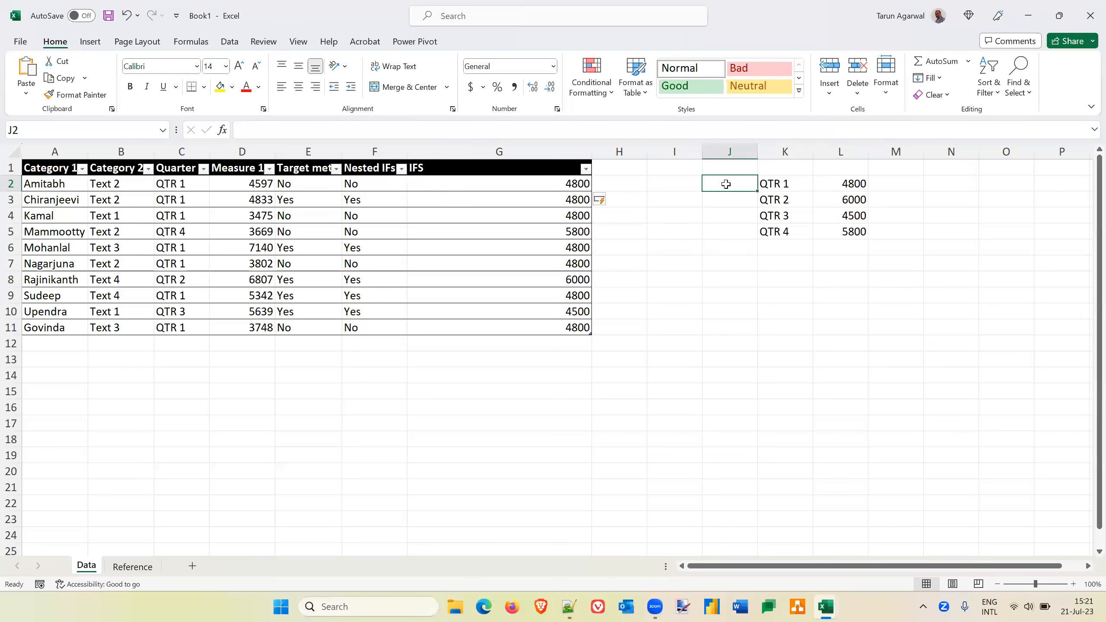
{"action": "type", "text": "IF"}
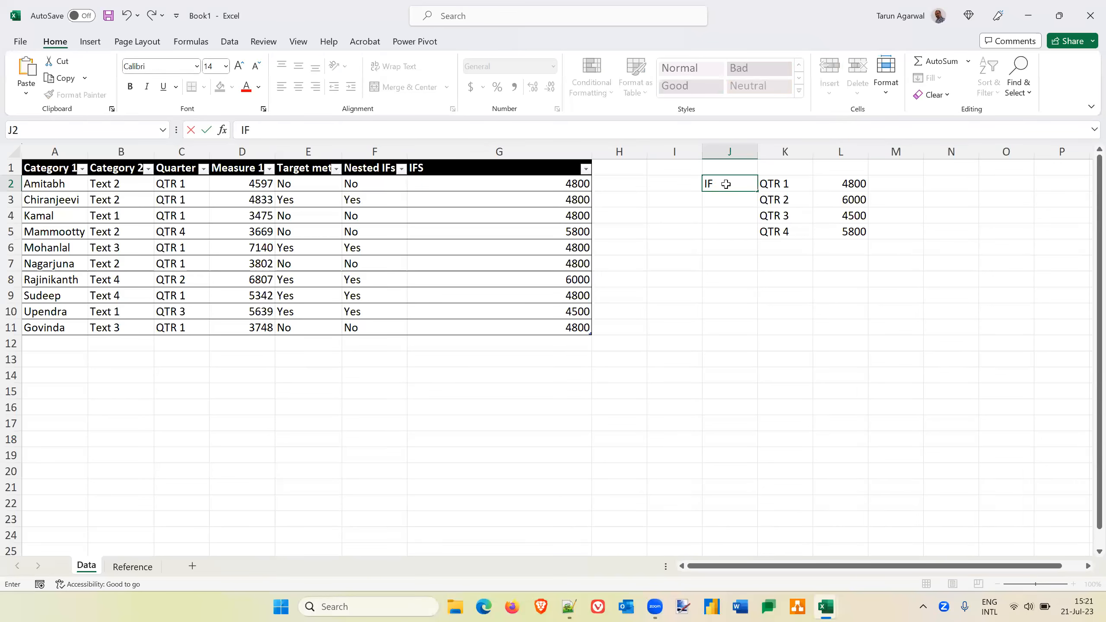
{"action": "key", "text": "BackSpace"}
{"action": "key", "text": "BackSpace"}
{"action": "key", "text": "Right"}
{"action": "key", "text": "Up"}
{"action": "type", "text": "if"}
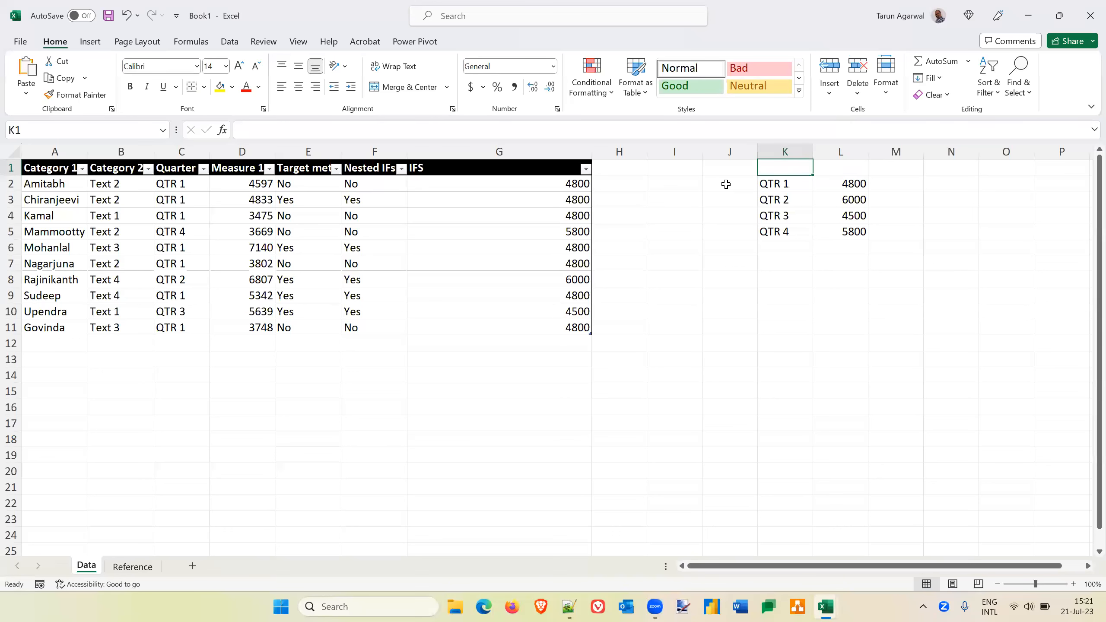
{"action": "key", "text": "Tab"}
{"action": "type", "text": "then"}
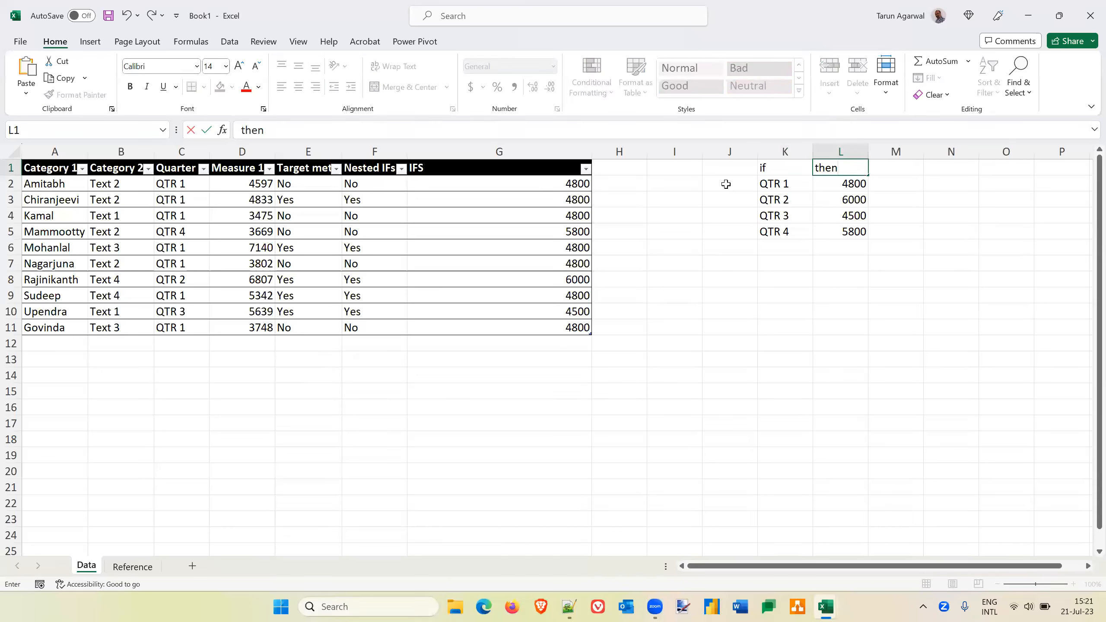
{"action": "key", "text": "Return"}
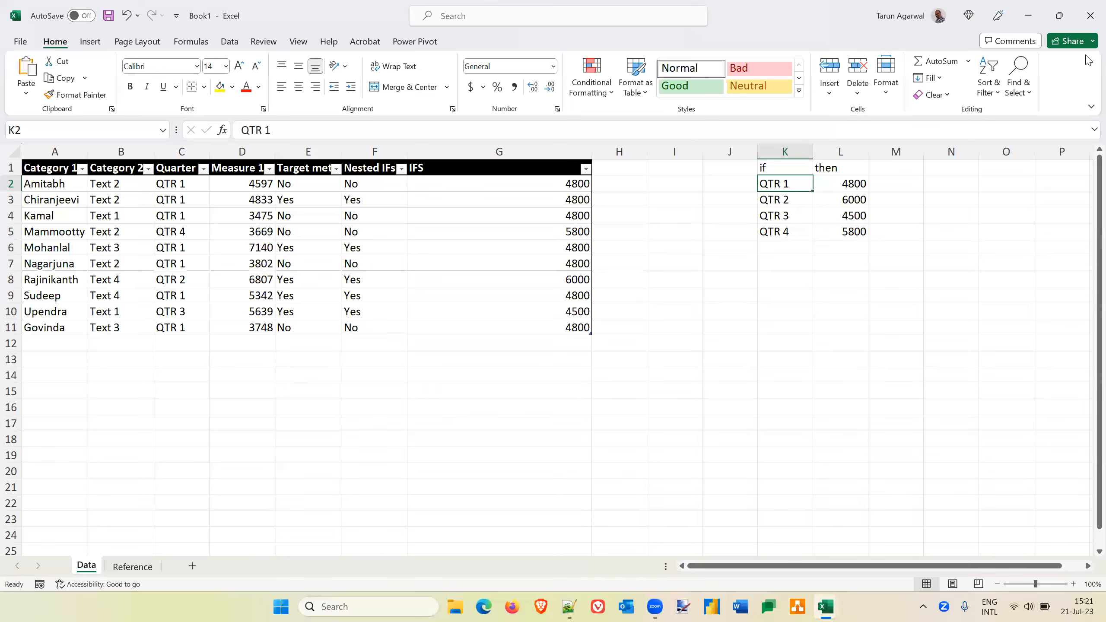
Step: Clear the QTR 4 label from K5 of the target list and undo the deletion
{"action": "left_click", "coordinate": [778, 206]}
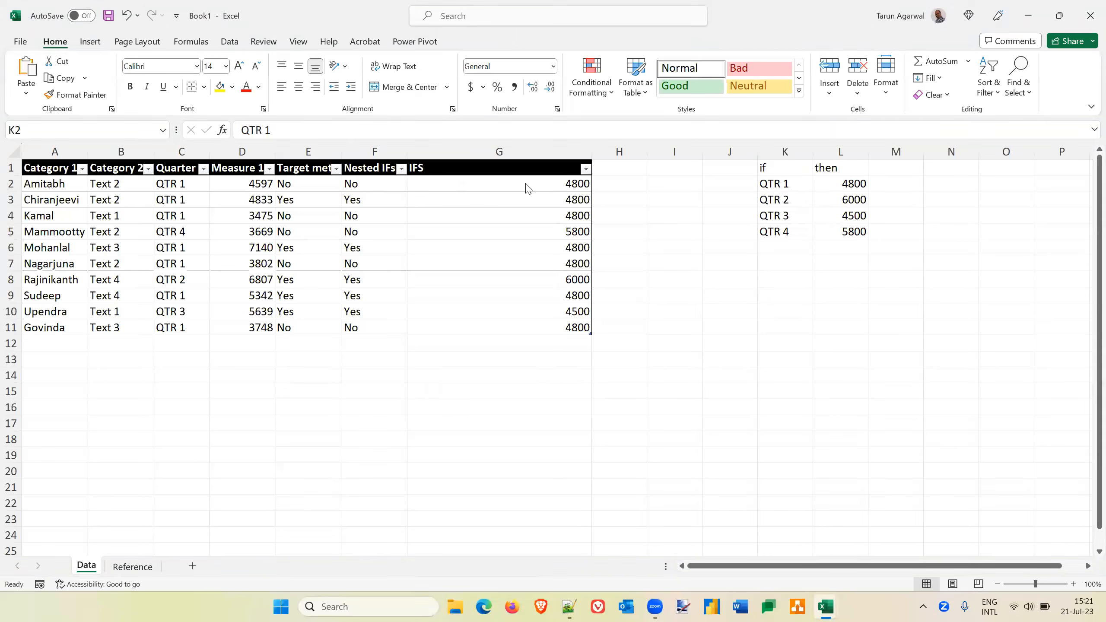
{"action": "left_click", "coordinate": [483, 182]}
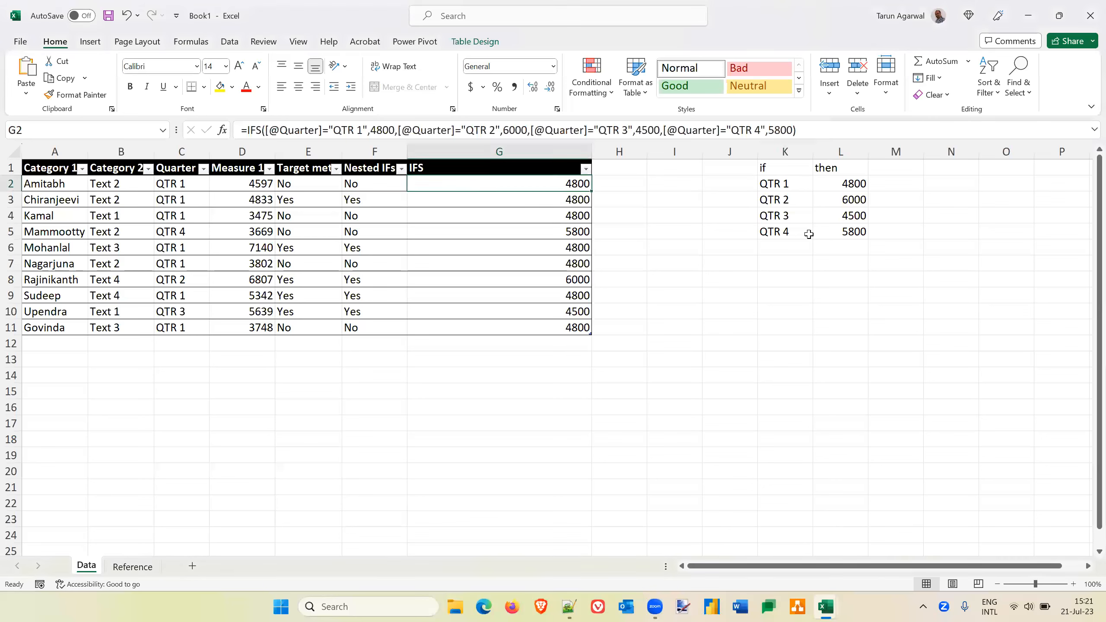
{"action": "left_click", "coordinate": [771, 231]}
{"action": "key", "text": "Delete"}
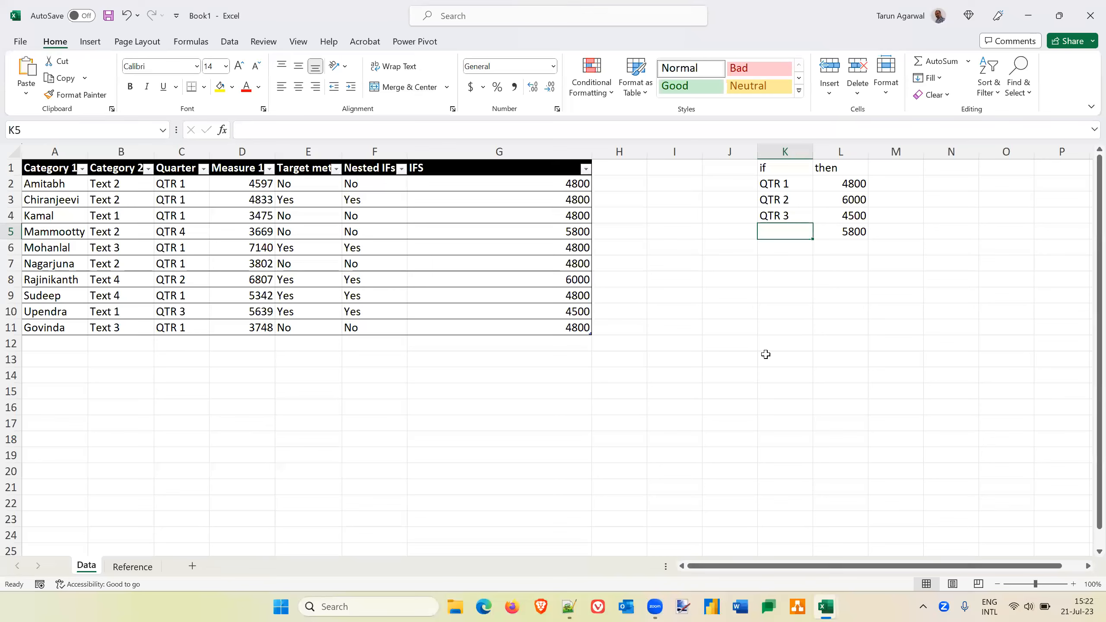
{"action": "key", "text": "ctrl+z"}
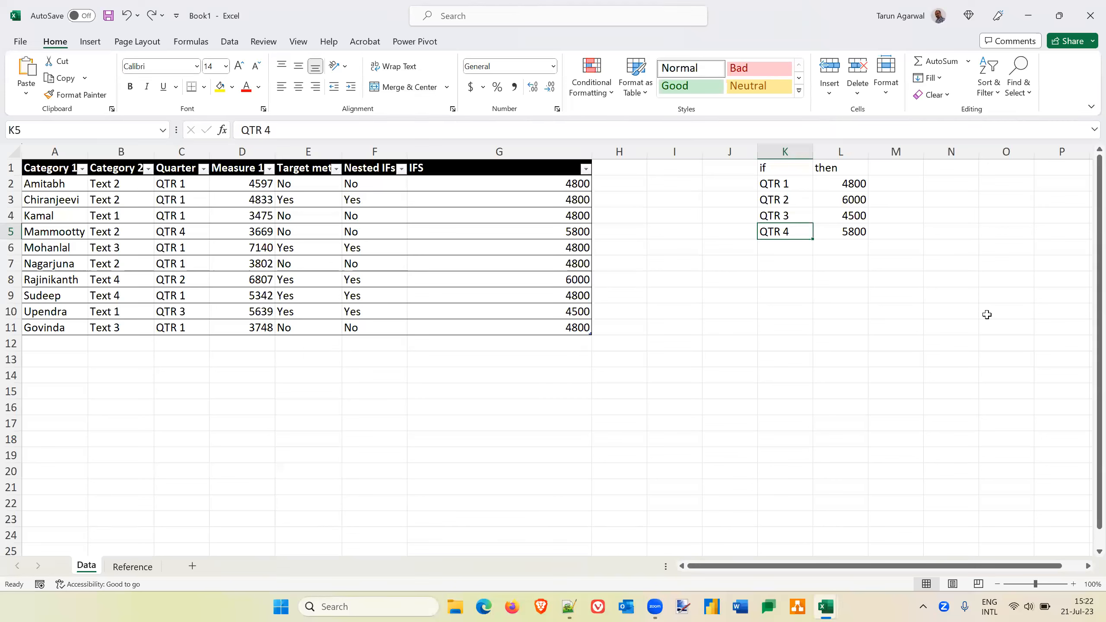
{"action": "key", "text": "alt+Tab"}
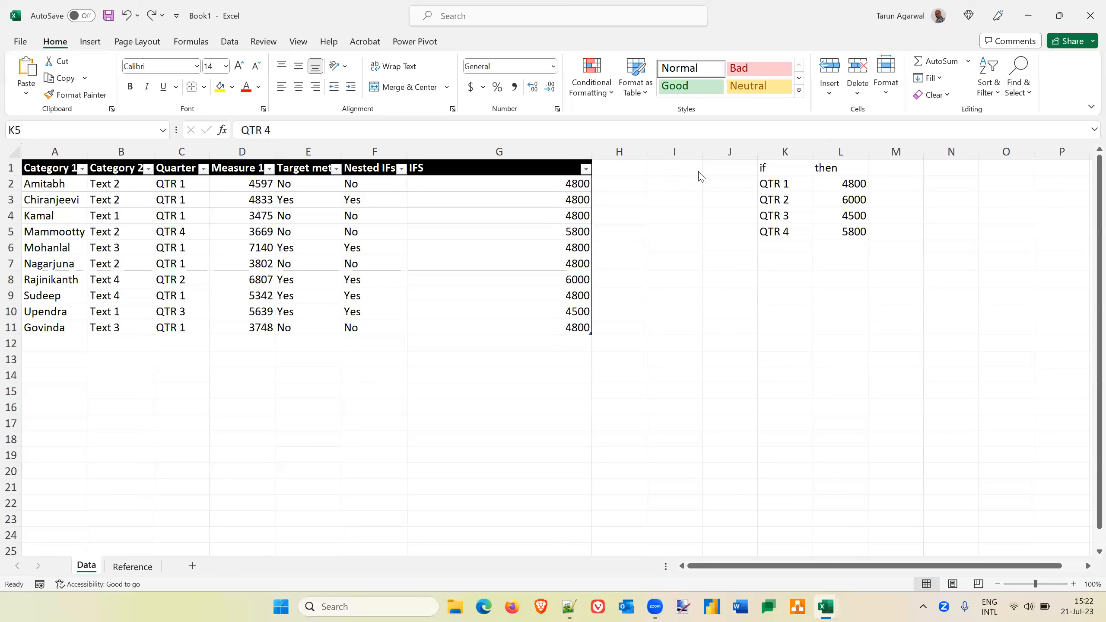
Step: Copy the opening IF([@[Measure 1]]>= portion of the nested IF formula in F2
{"action": "left_click", "coordinate": [708, 183]}
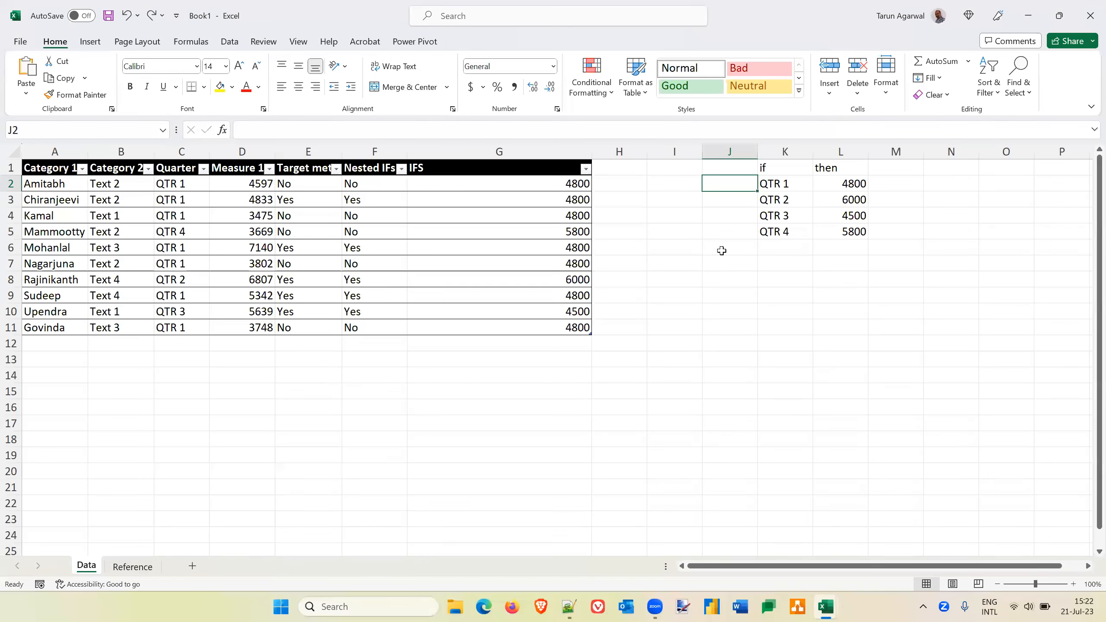
{"action": "key", "text": "Left"}
{"action": "key", "text": "Left"}
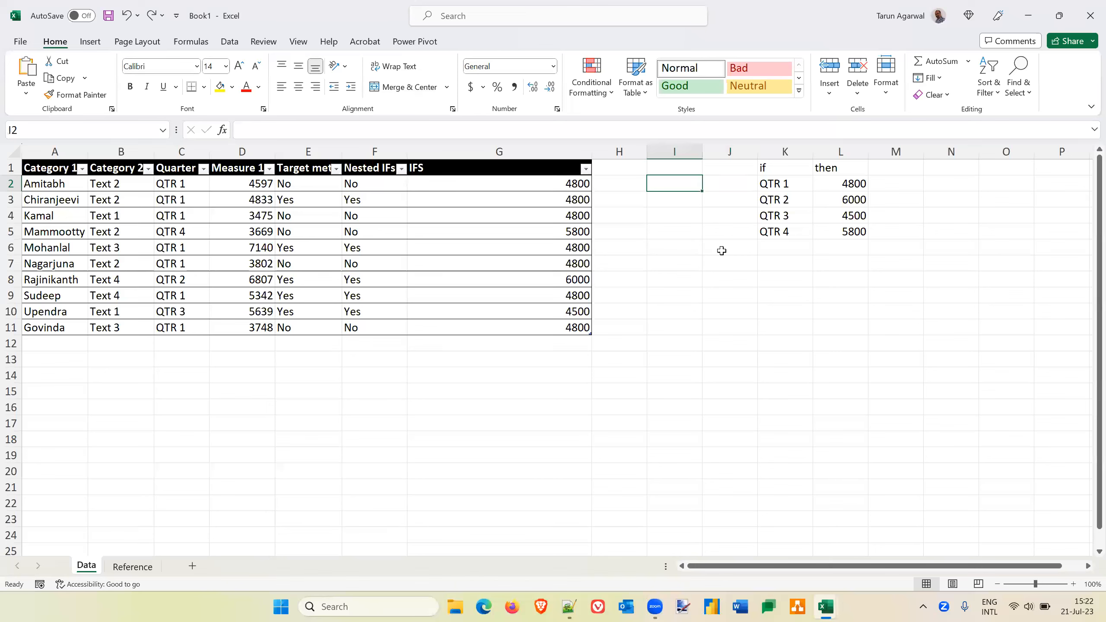
{"action": "key", "text": "Left"}
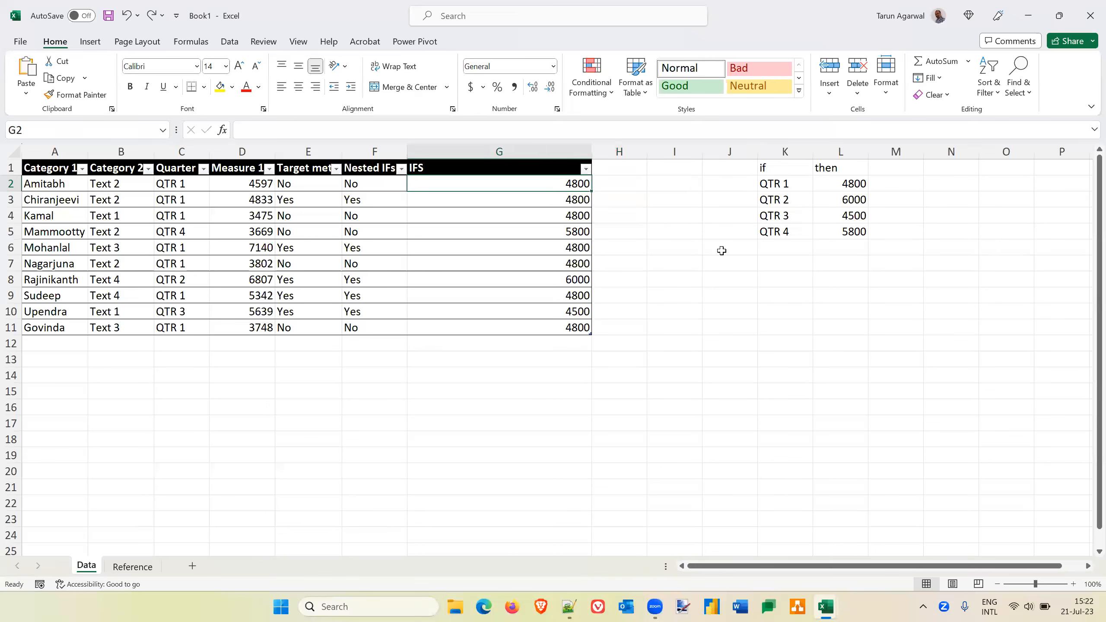
{"action": "key", "text": "Left"}
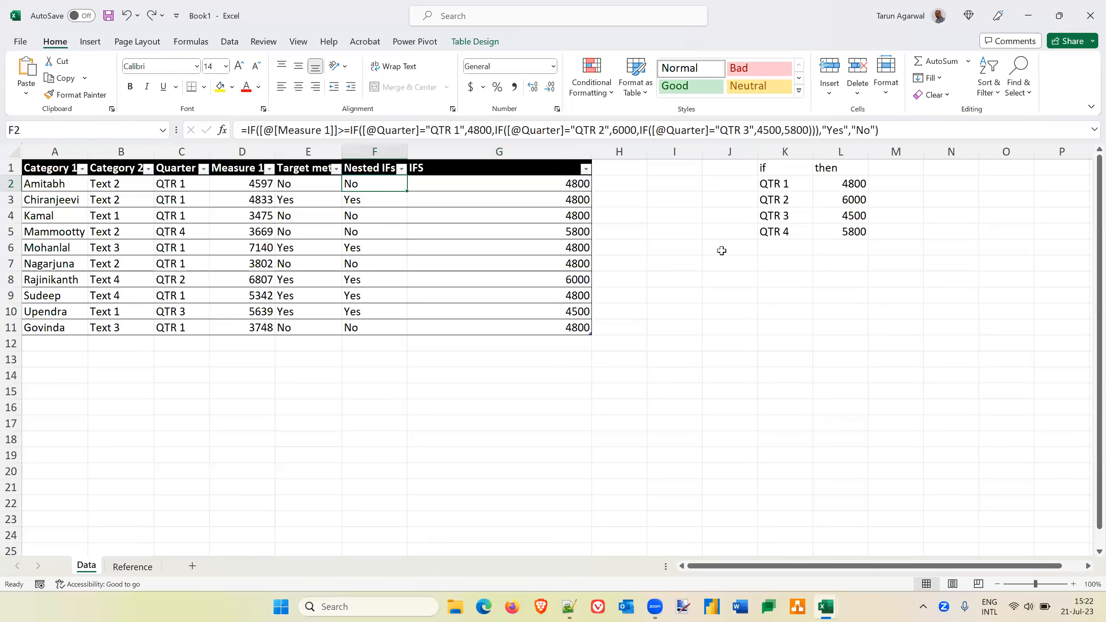
{"action": "left_click", "coordinate": [351, 129]}
{"action": "left_click", "coordinate": [247, 128], "text": "shift"}
{"action": "key", "text": "ctrl+c"}
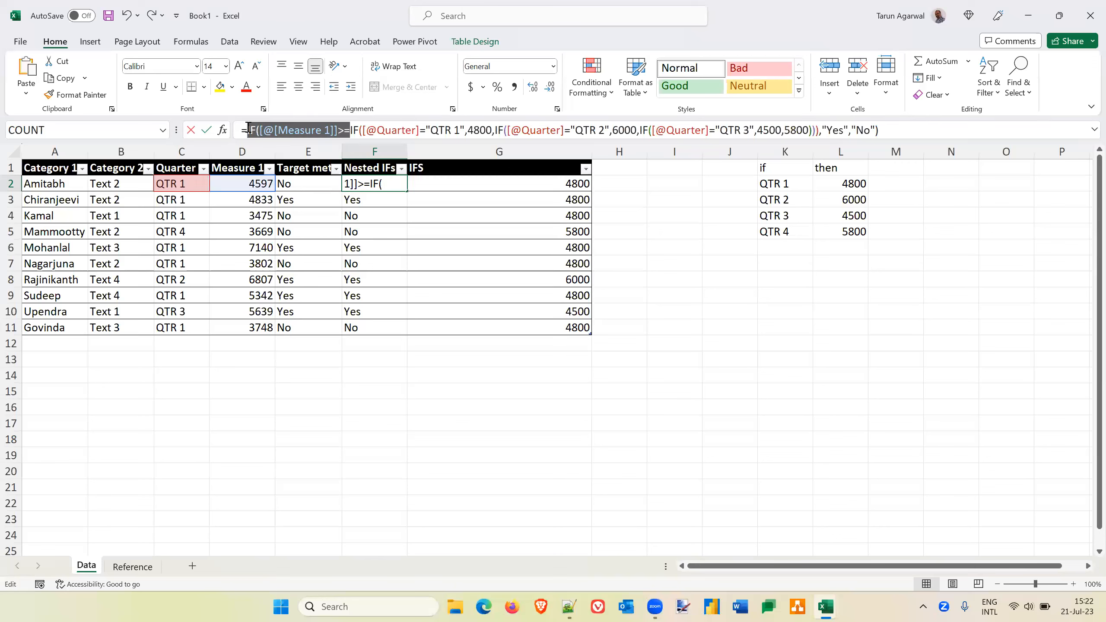
Step: Insert the copied IF([@[Measure 1]]>= in front of IFS in the G2 formula
{"action": "key", "text": "Tab"}
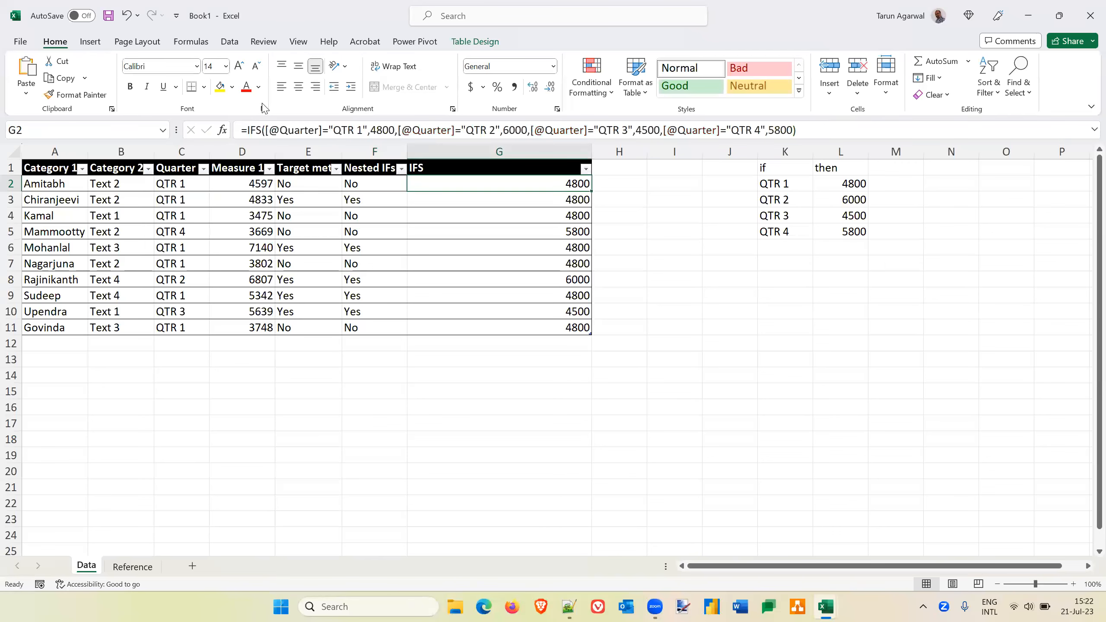
{"action": "left_click", "coordinate": [247, 130]}
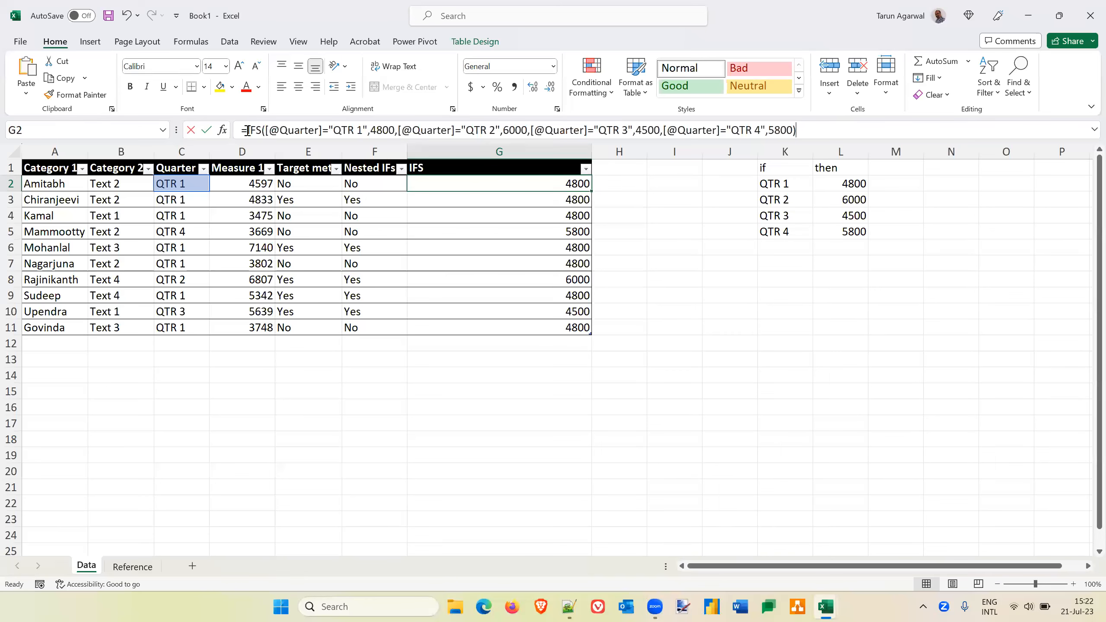
{"action": "key", "text": "ctrl+v"}
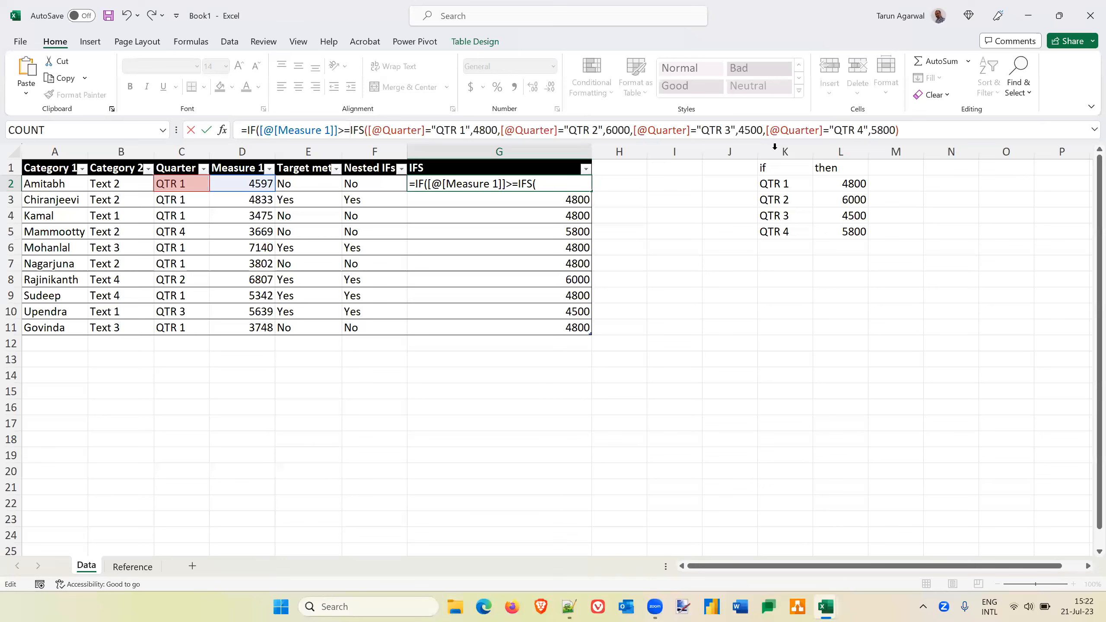
Step: Complete the G2 formula by appending ,"Yes","No") after the IFS function and enter it for the whole IFS column
{"action": "left_click", "coordinate": [910, 130]}
{"action": "left_click", "coordinate": [910, 130]}
{"action": "type", "text": ",\"Yes\",No"}
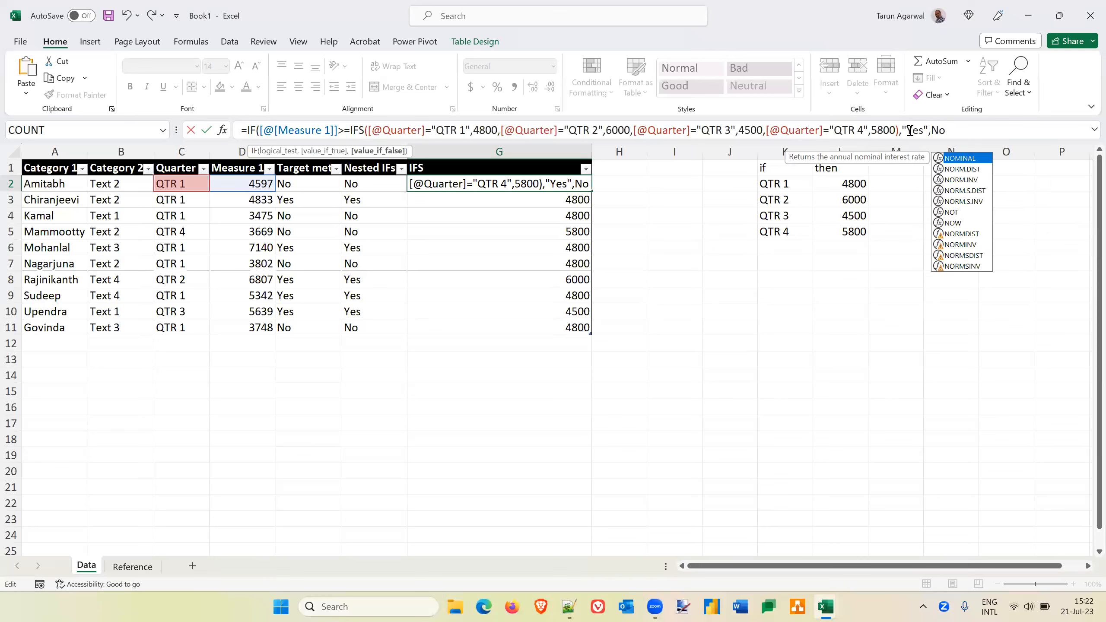
{"action": "key", "text": "BackSpace"}
{"action": "key", "text": "BackSpace"}
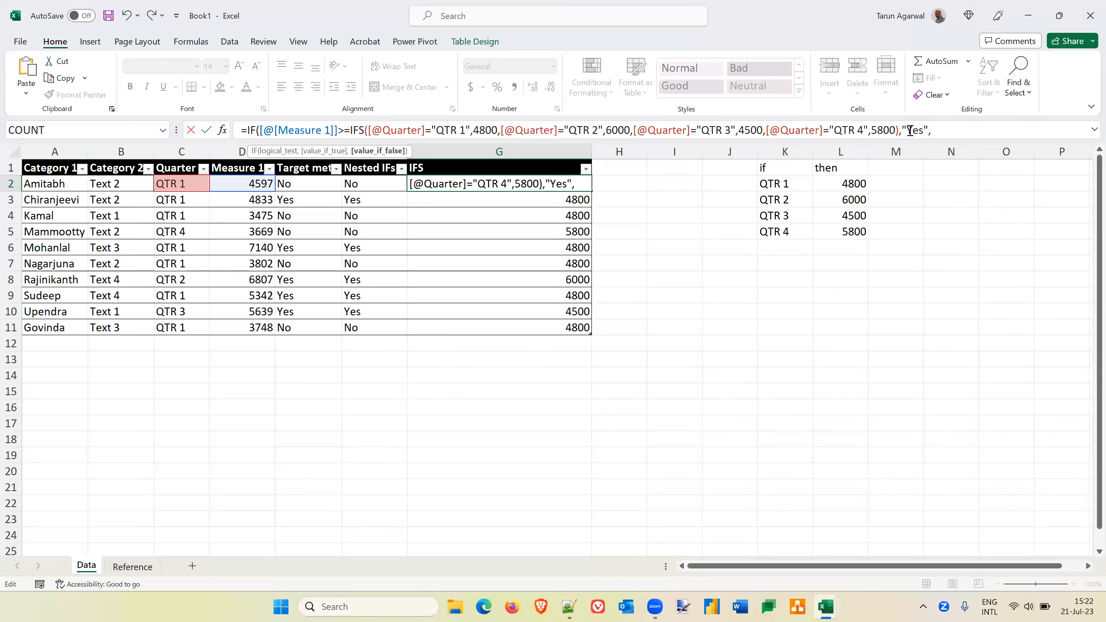
{"action": "type", "text": "\"No"}
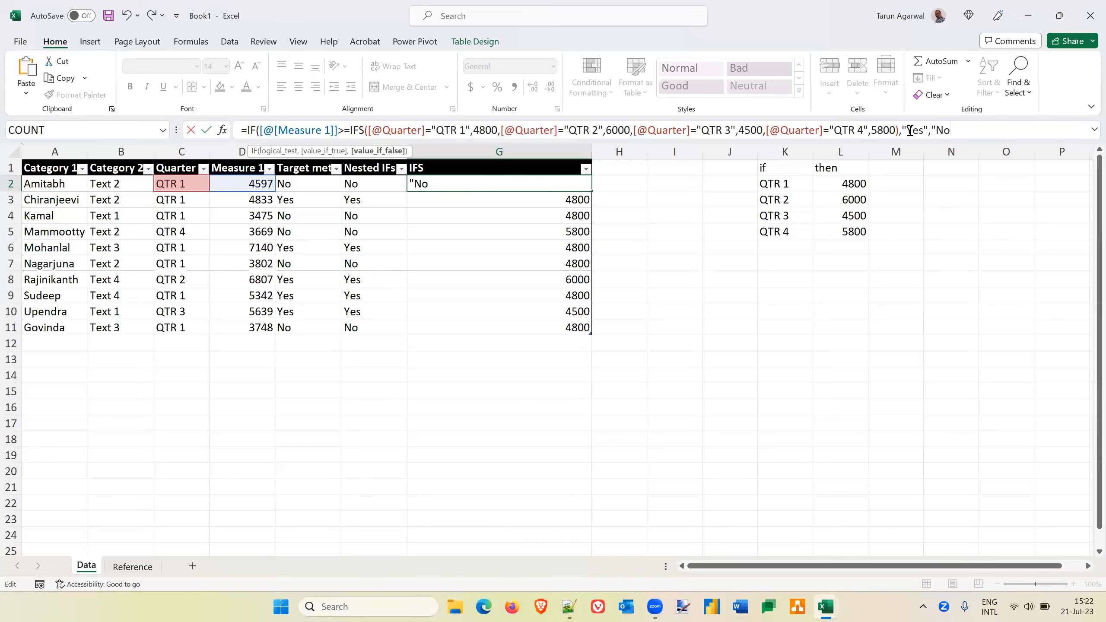
{"action": "type", "text": "\")"}
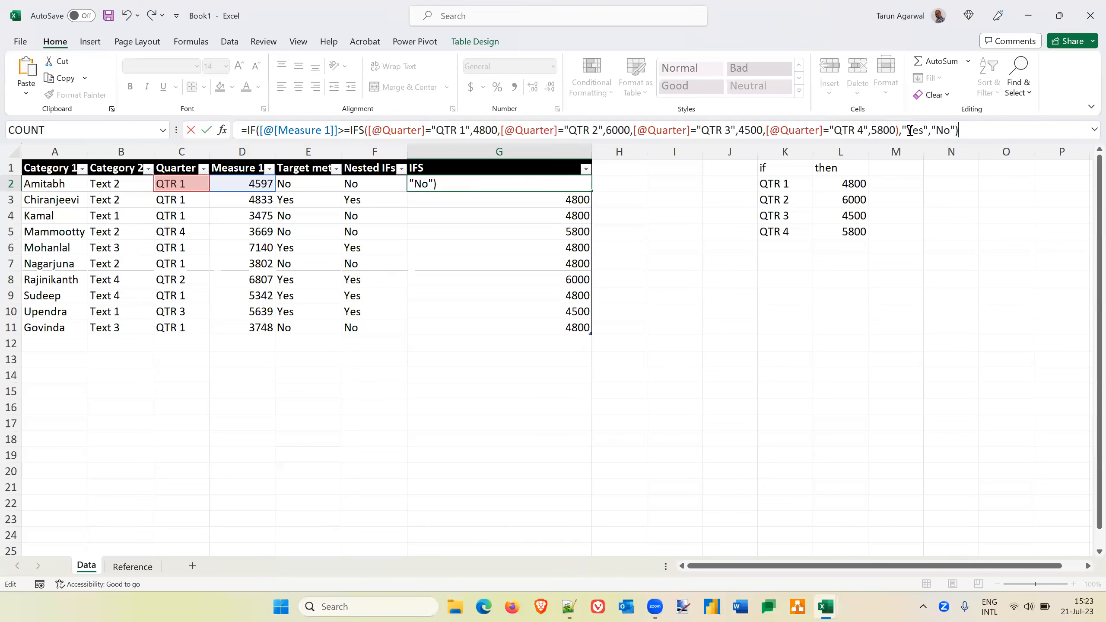
{"action": "key", "text": "Return"}
Step: Review the nested IF formula in F2 and the IF([@[Measure 1]]>= portion of the XLOOKUP formula in E2
{"action": "key", "text": "Left"}
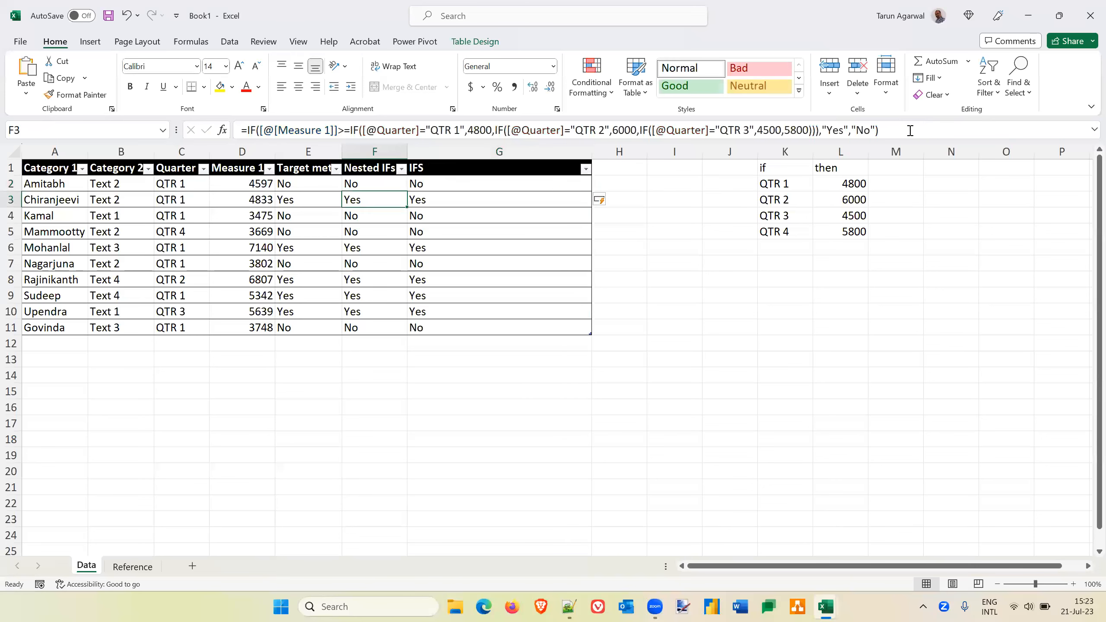
{"action": "key", "text": "Up"}
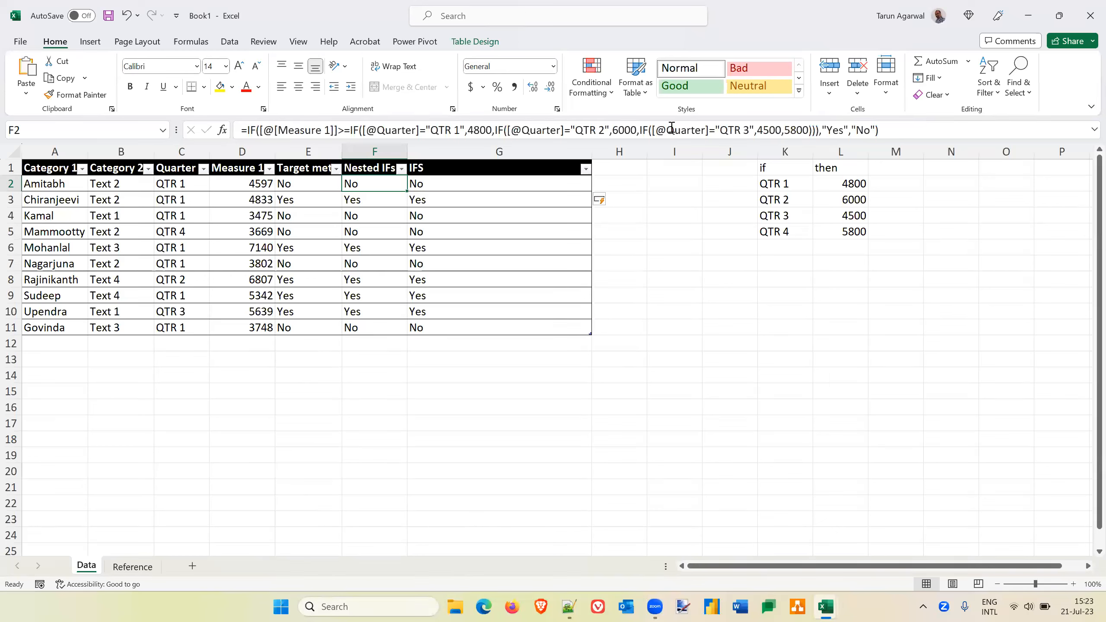
{"action": "left_click", "coordinate": [314, 183]}
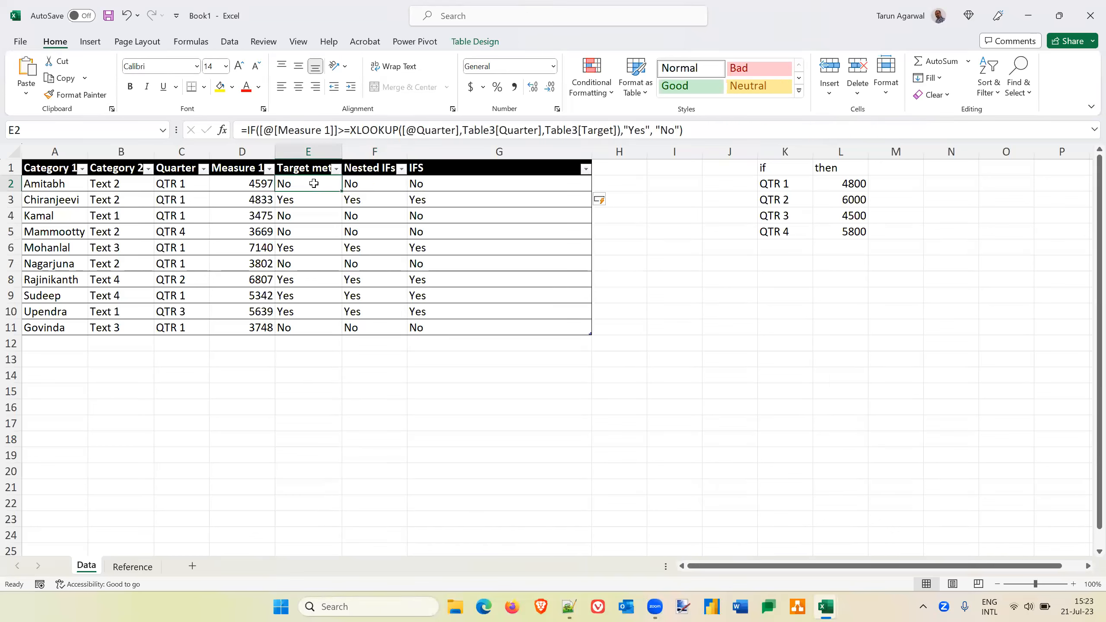
{"action": "key", "text": "F2"}
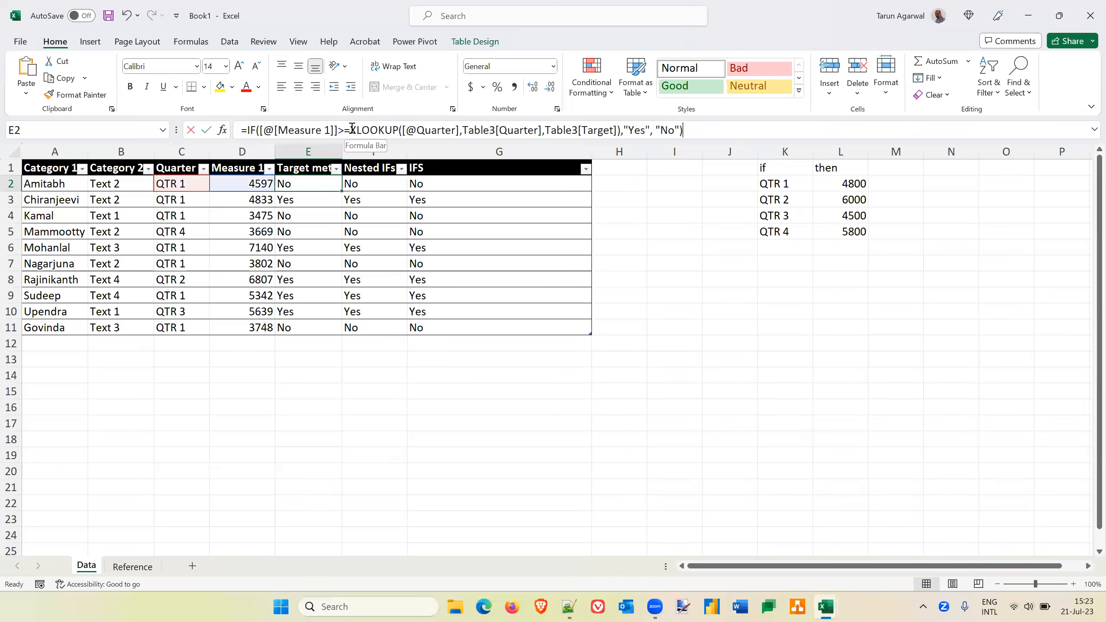
{"action": "left_click_drag", "start_coordinate": [351, 128], "coordinate": [247, 127]}
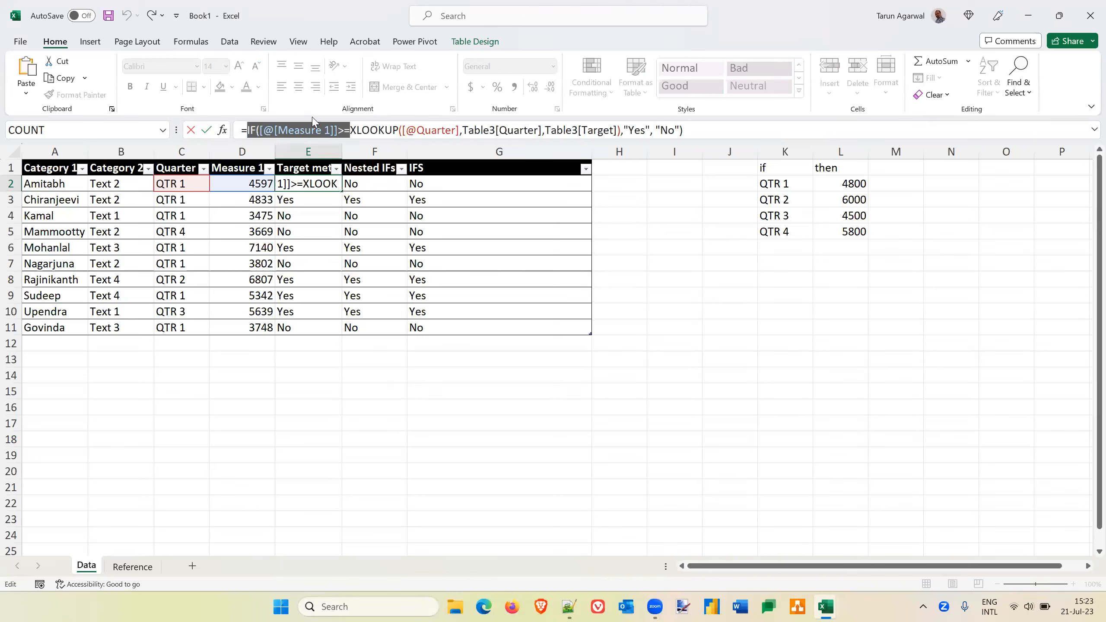
{"action": "key", "text": "Tab"}
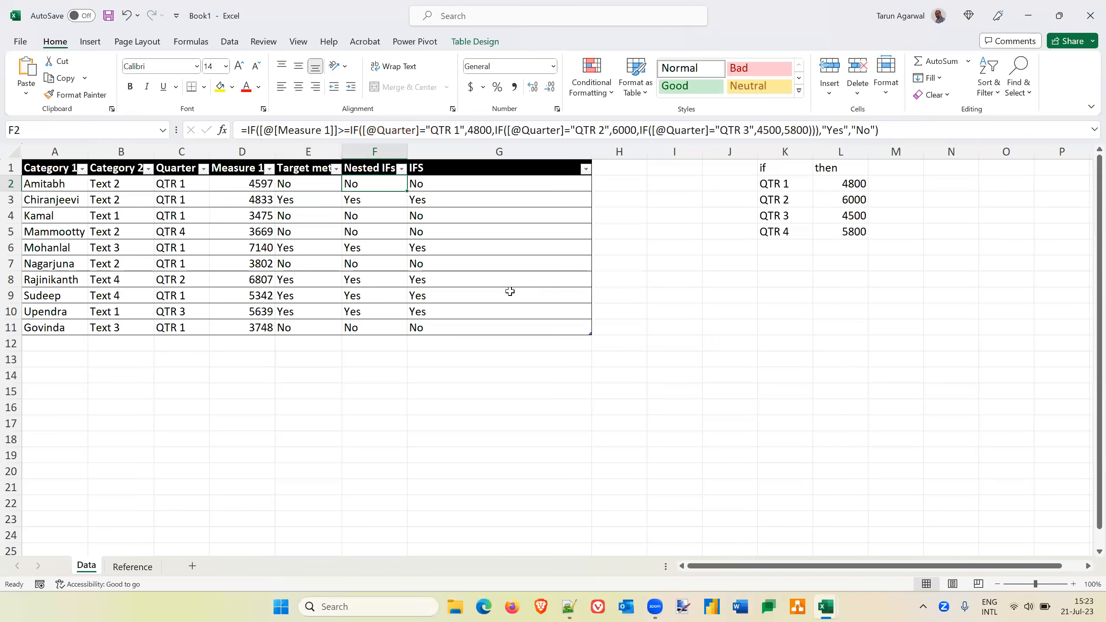
Step: Turn off the gridlines on the Reference sheet and on the Data sheet
{"action": "left_click", "coordinate": [132, 567]}
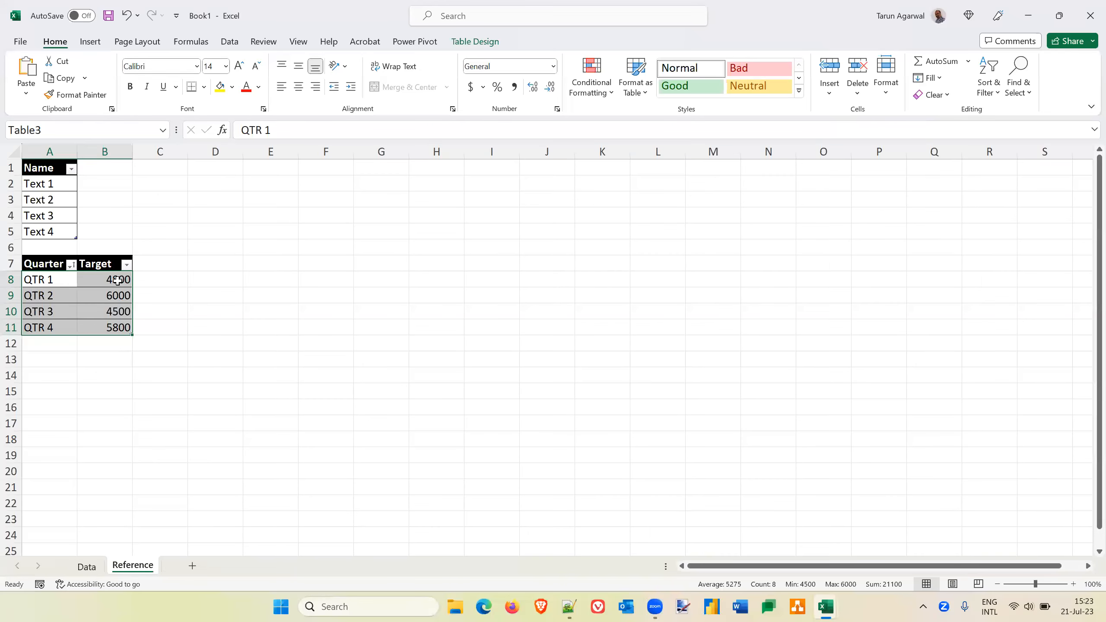
{"action": "left_click", "coordinate": [156, 279]}
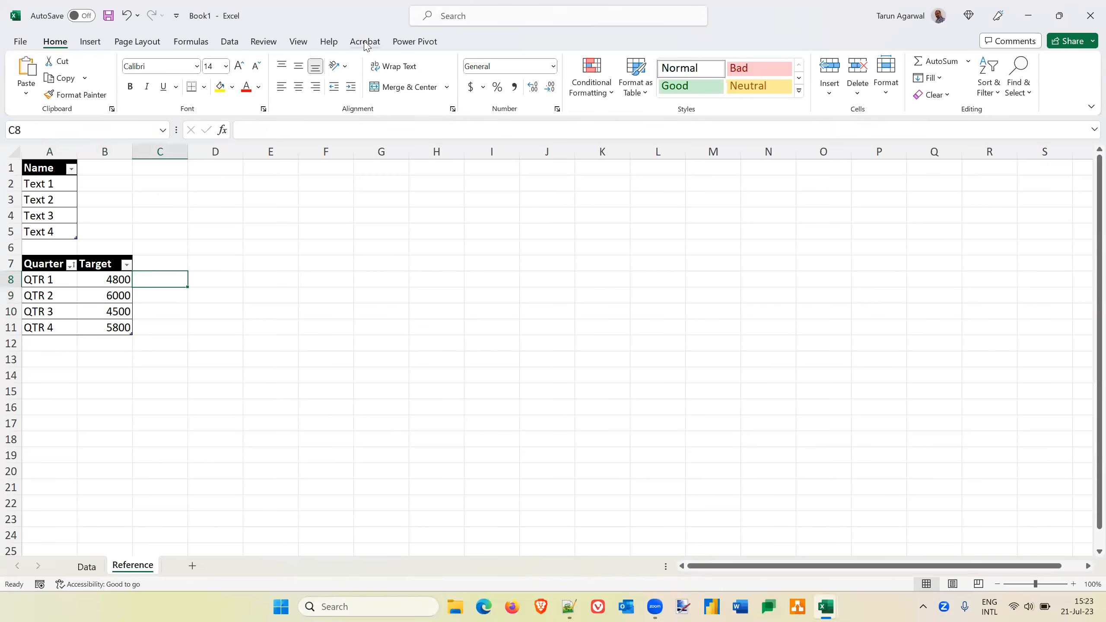
{"action": "left_click", "coordinate": [298, 43]}
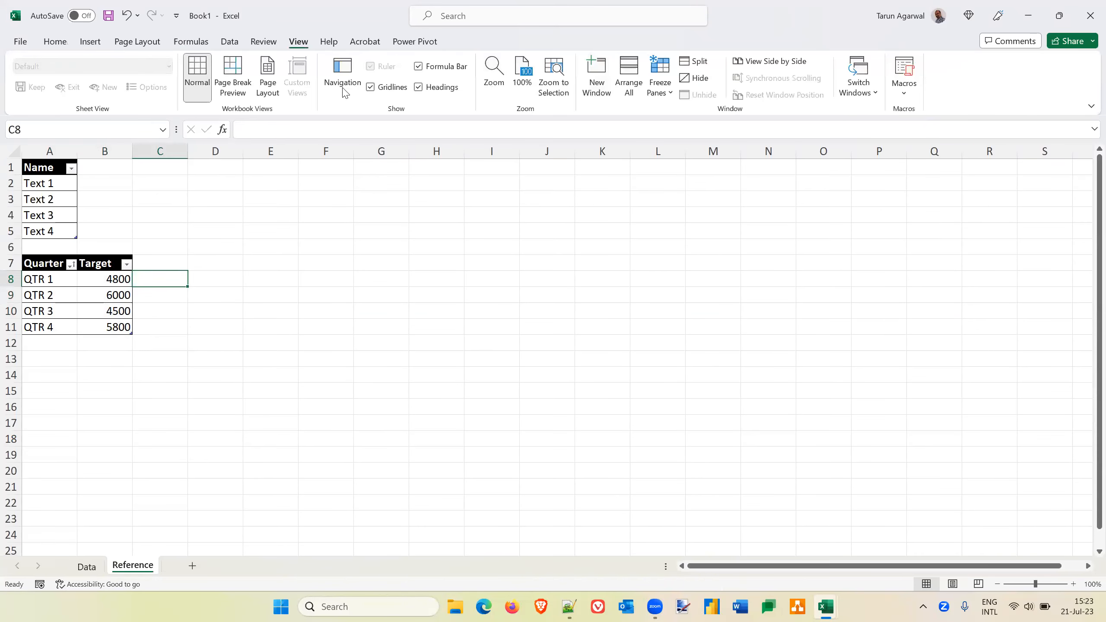
{"action": "left_click", "coordinate": [371, 87]}
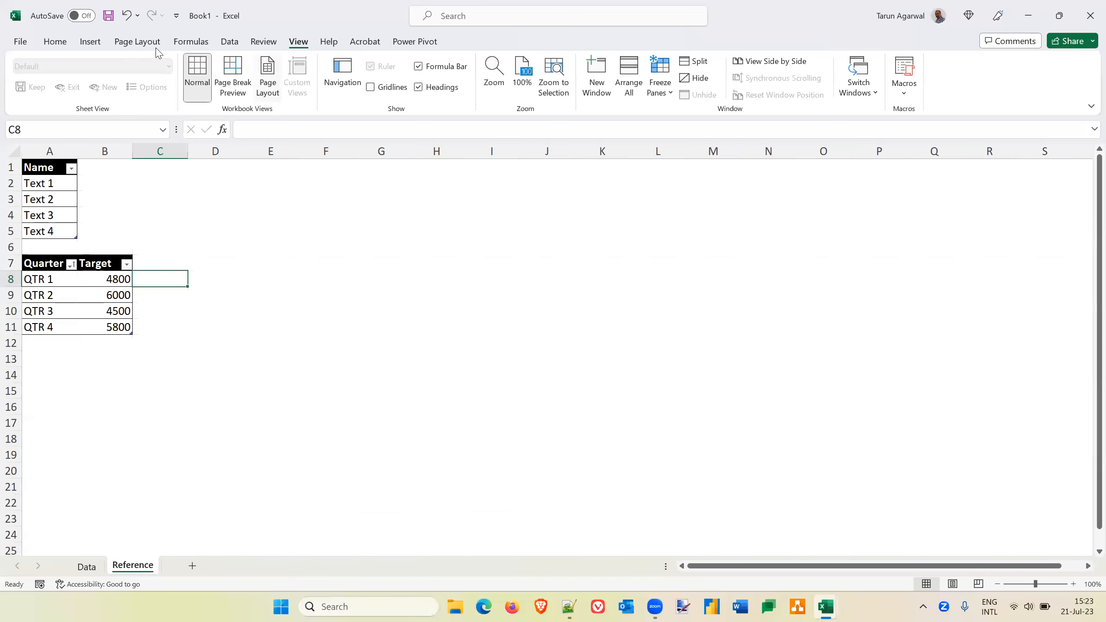
{"action": "left_click", "coordinate": [87, 566]}
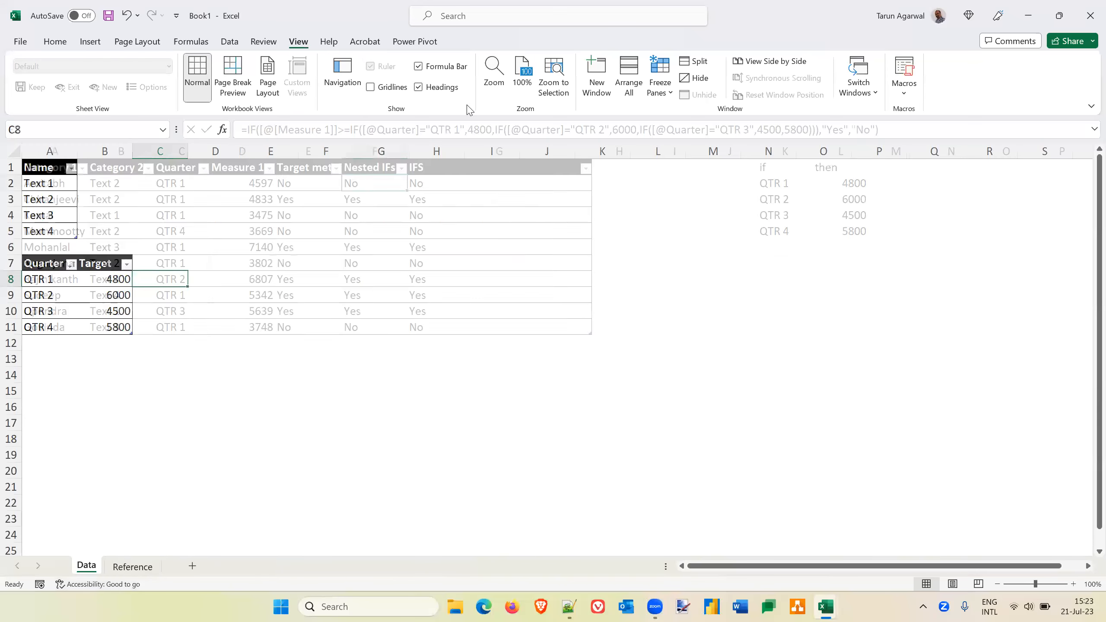
{"action": "left_click", "coordinate": [371, 88]}
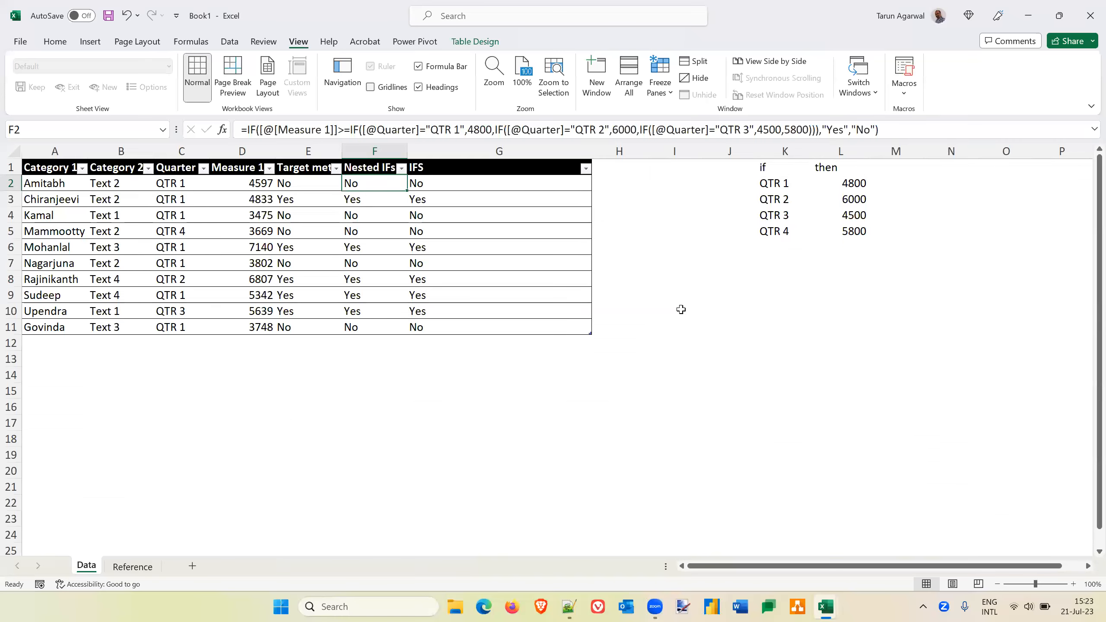
Step: Narrow the IFS column G to a width of about 6.00
{"action": "left_click", "coordinate": [680, 269]}
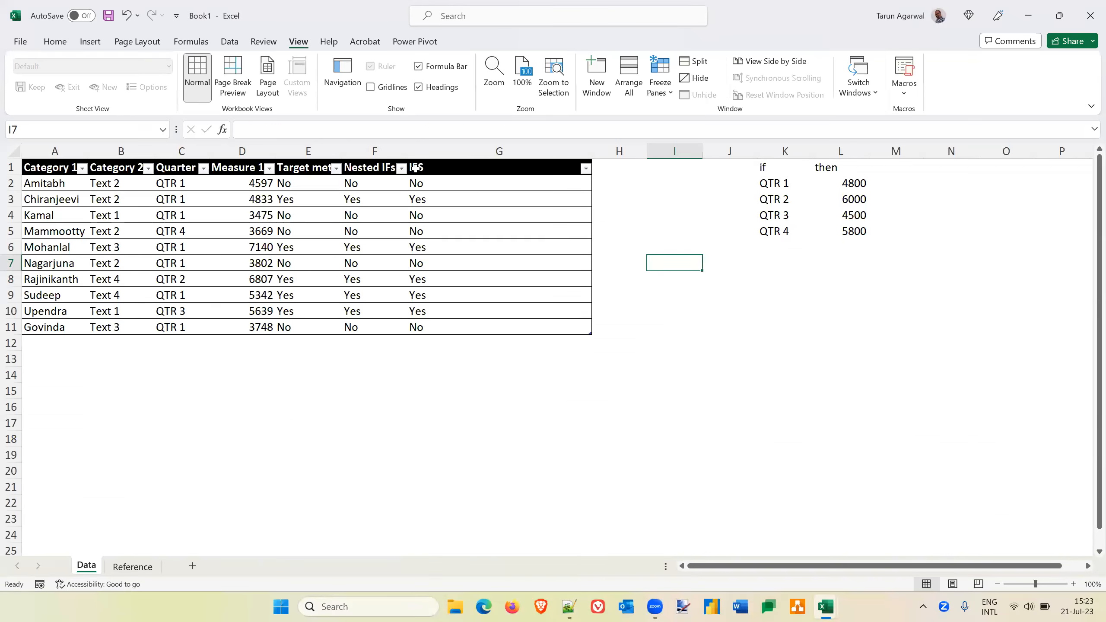
{"action": "left_click", "coordinate": [295, 183]}
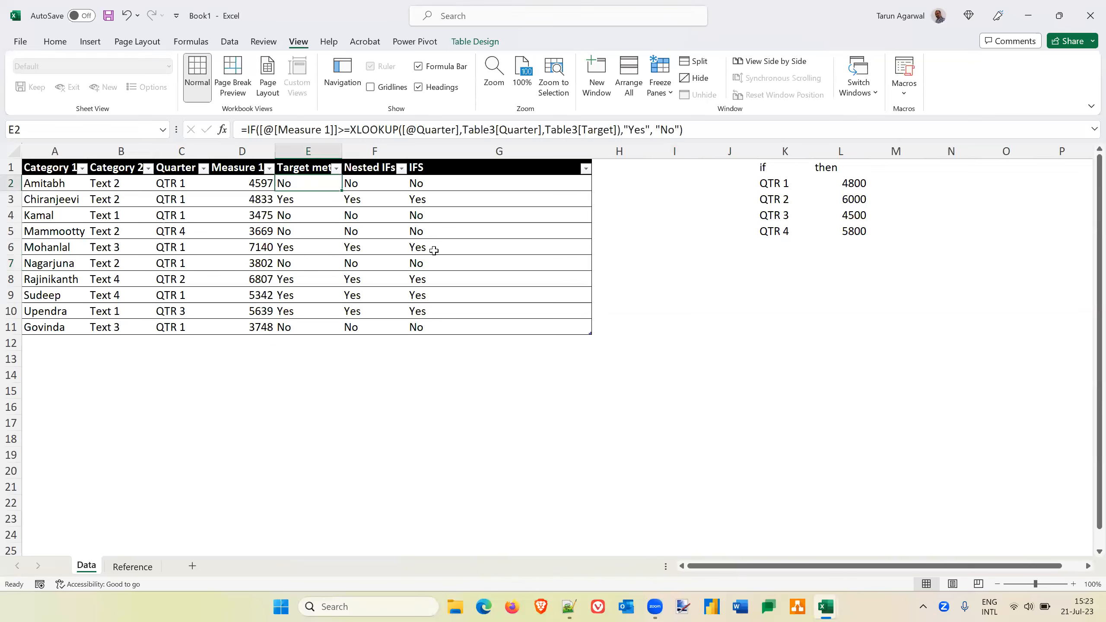
{"action": "key", "text": "Right"}
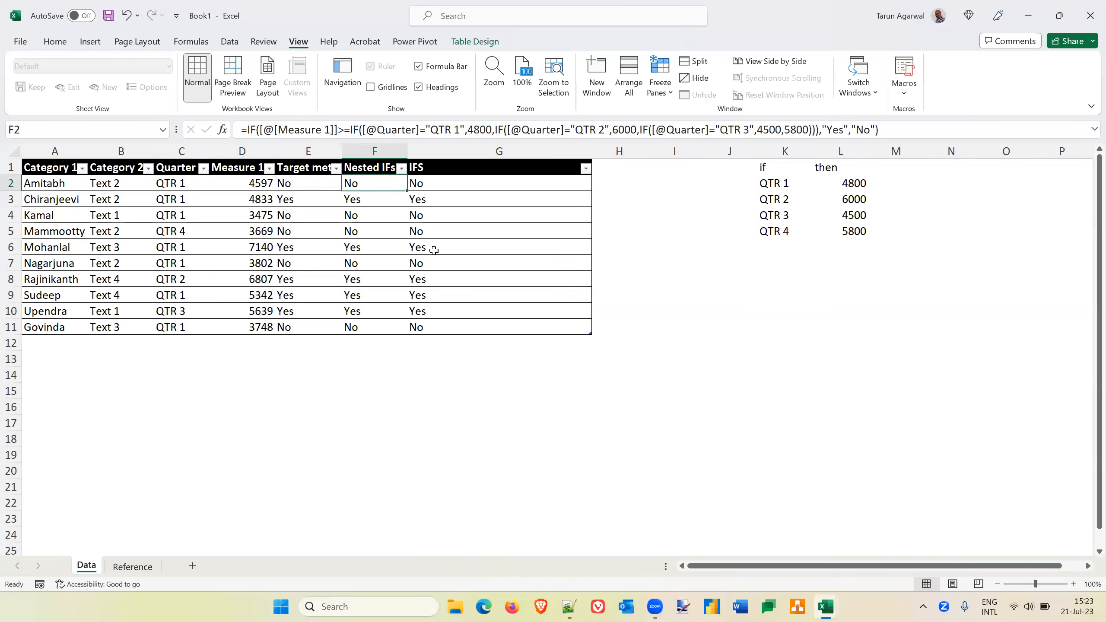
{"action": "key", "text": "Right"}
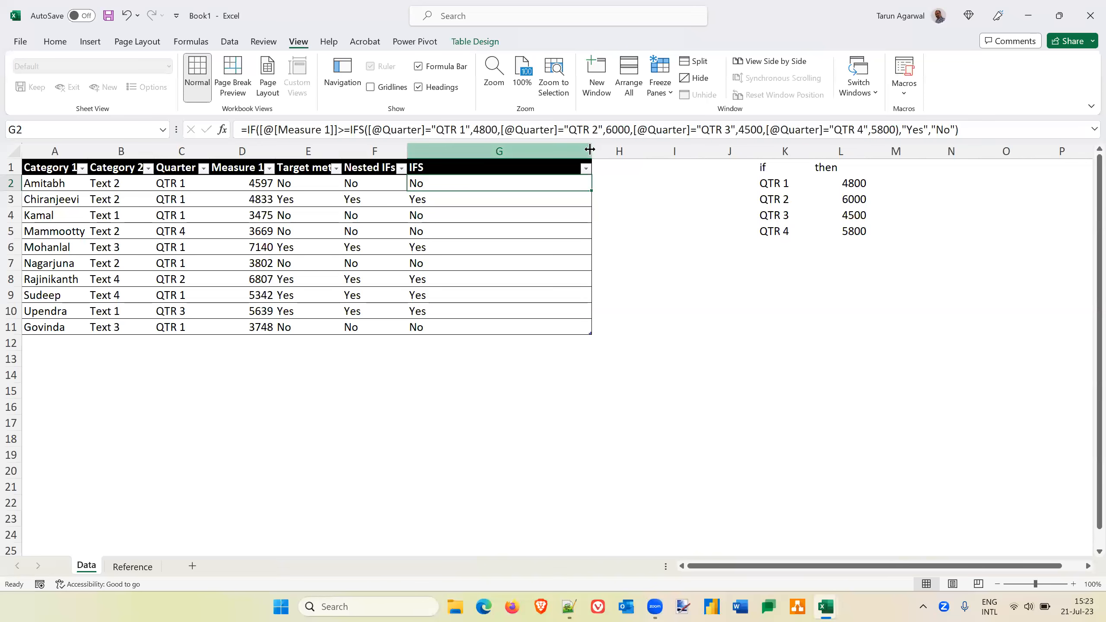
{"action": "double_click", "coordinate": [592, 151]}
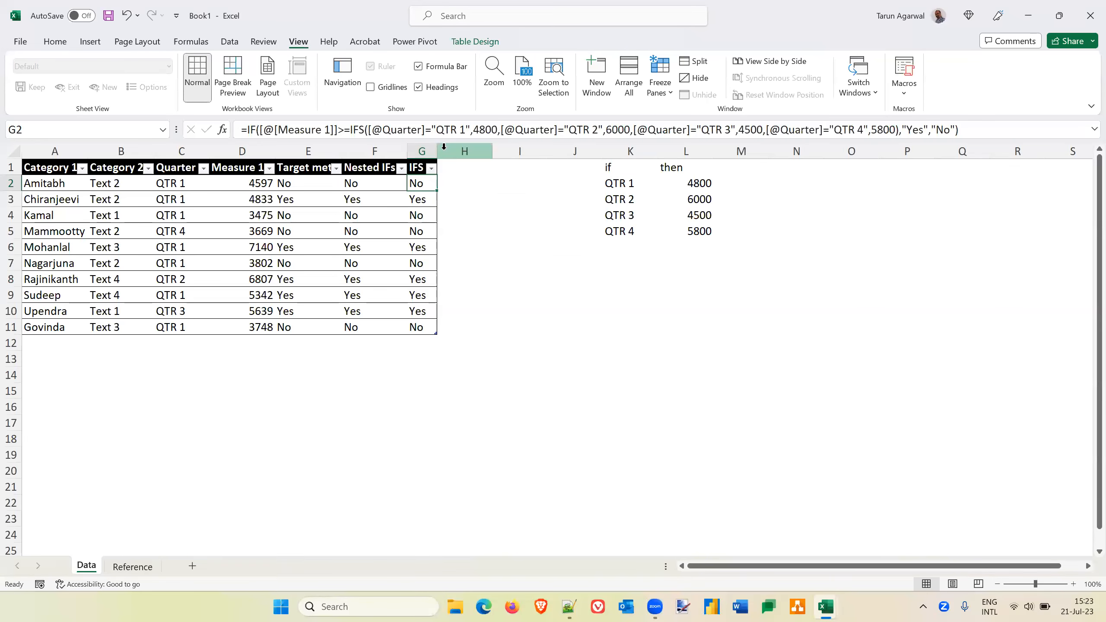
{"action": "left_click_drag", "start_coordinate": [437, 151], "coordinate": [448, 151]}
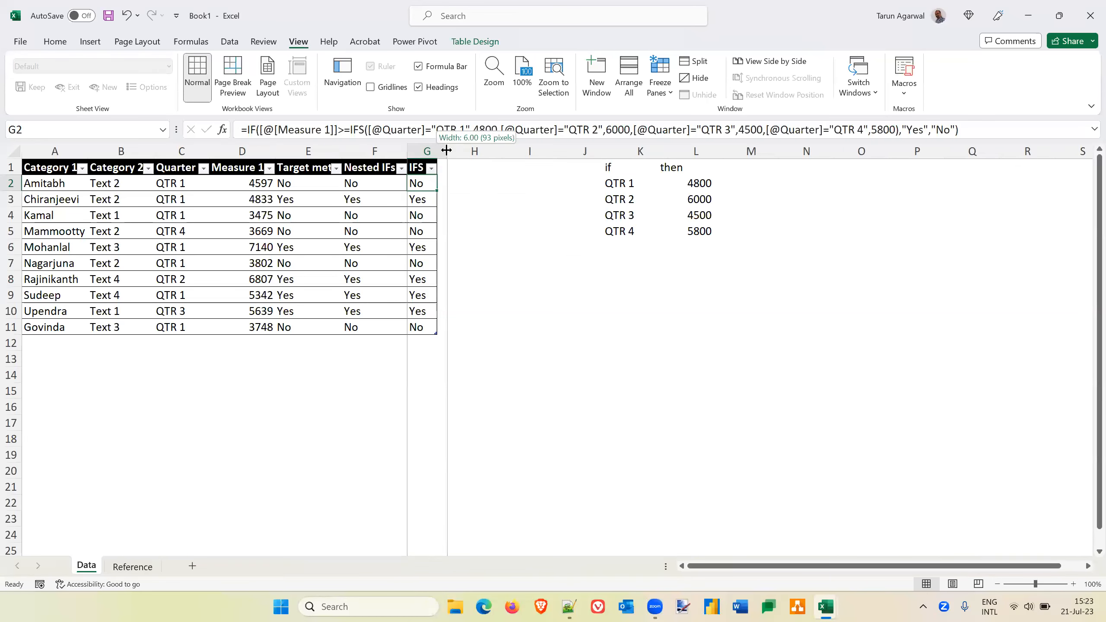
Step: Add a new table column headed "Switch" in H1
{"action": "left_click", "coordinate": [467, 162]}
{"action": "type", "text": "Switch"}
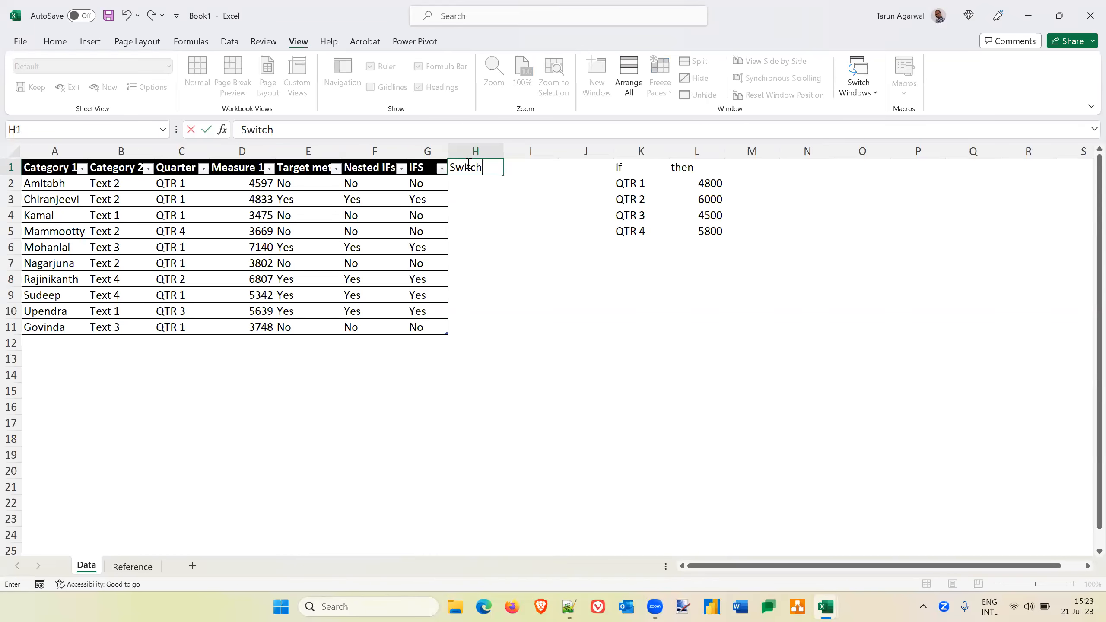
{"action": "key", "text": "Tab"}
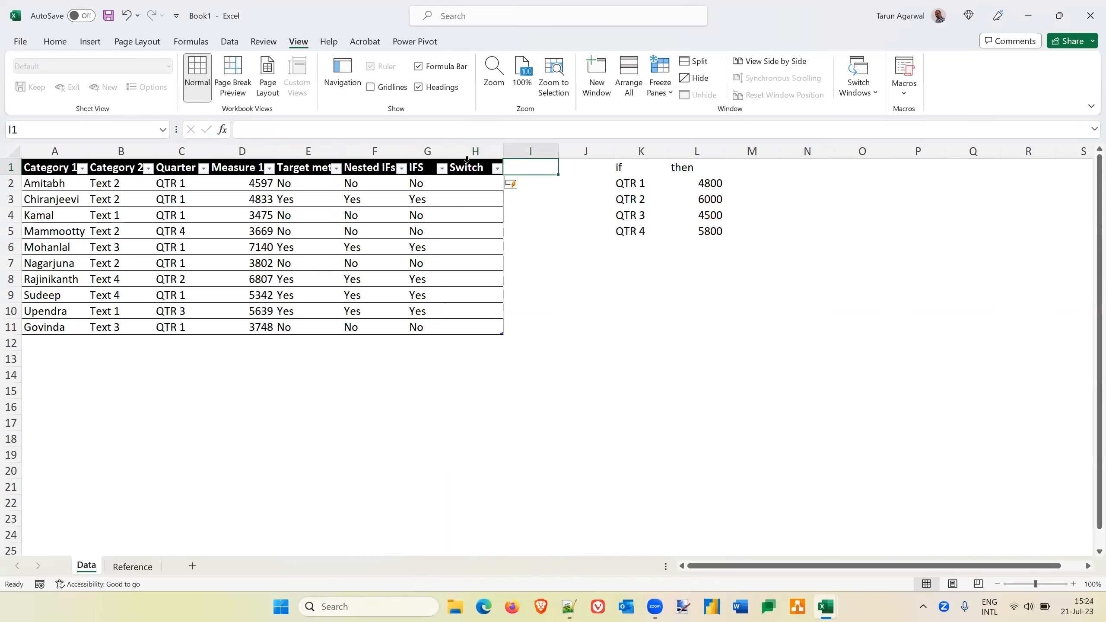
{"action": "key", "text": "shift+Tab"}
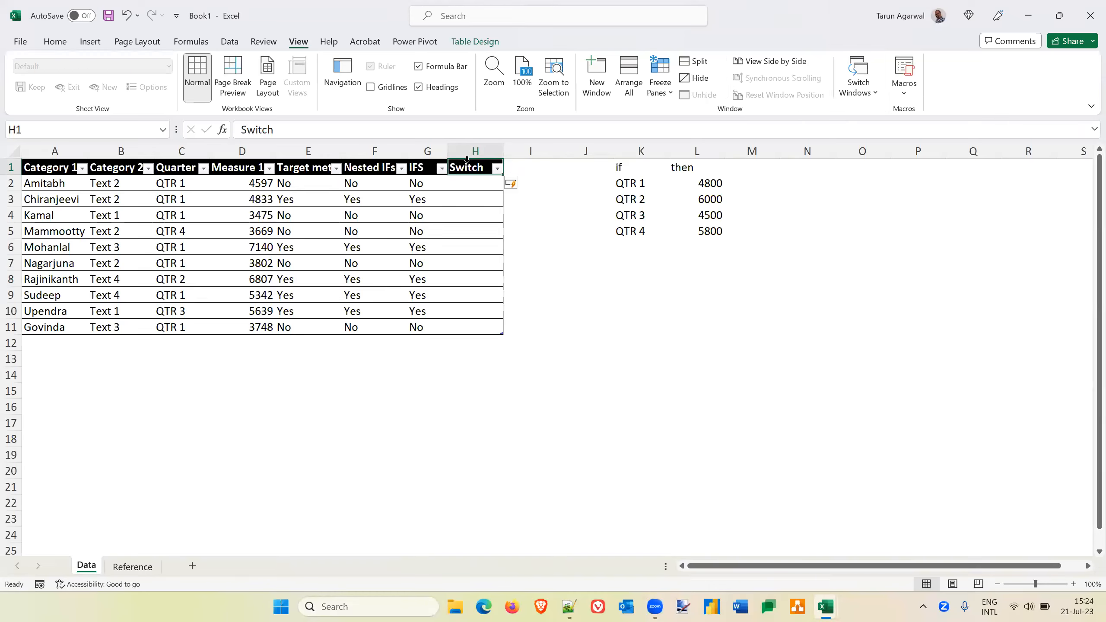
{"action": "key", "text": "Down"}
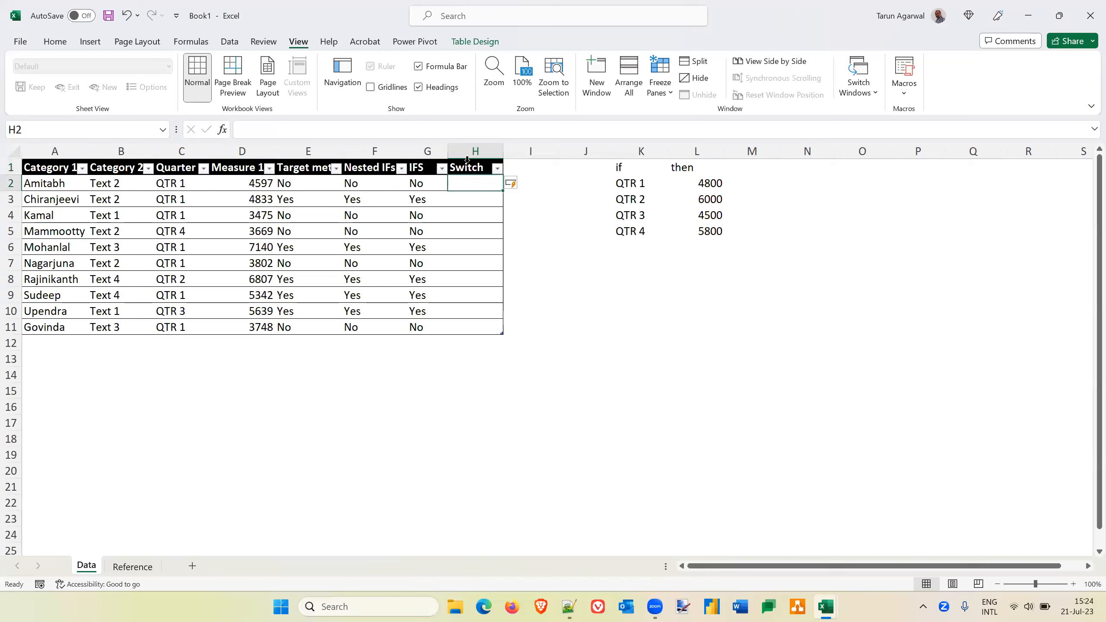
{"action": "type", "text": "=swtch"}
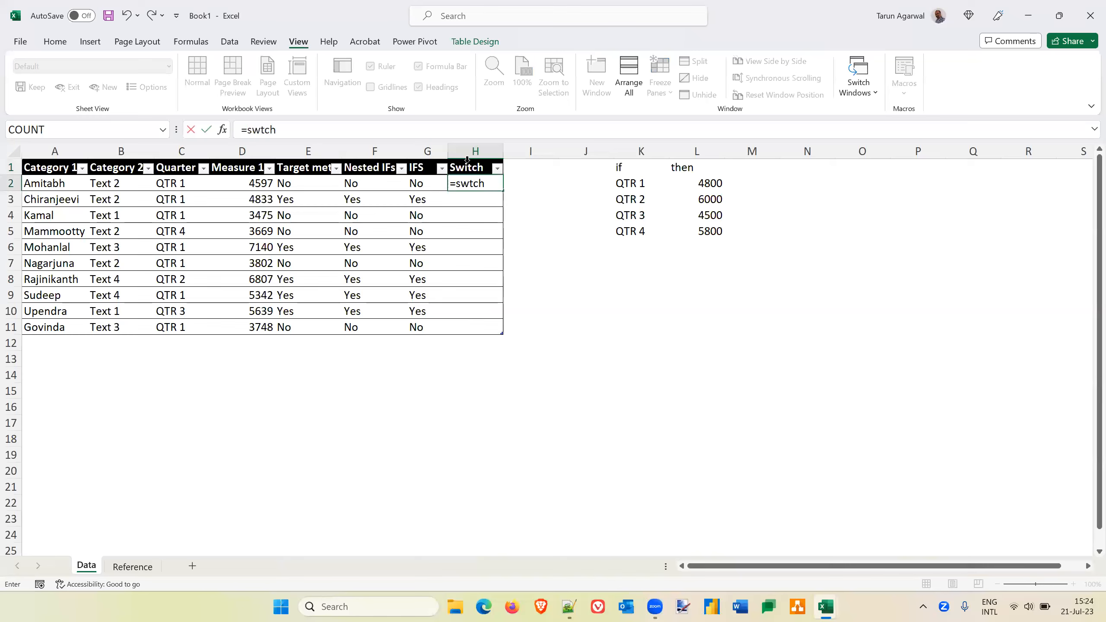
{"action": "key", "text": "BackSpace"}
{"action": "key", "text": "BackSpace"}
{"action": "key", "text": "BackSpace"}
{"action": "type", "text": "i"}
{"action": "key", "text": "Tab"}
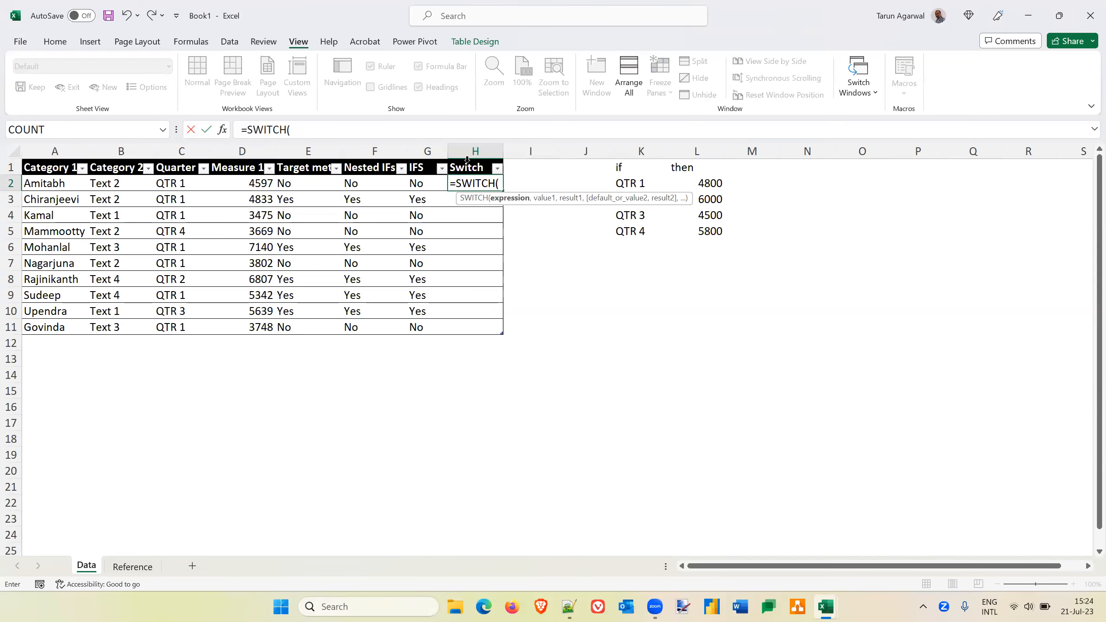
{"action": "key", "text": "Escape"}
Step: Copy the full IFS formula text from G2 into H2 of the Switch column
{"action": "key", "text": "Left"}
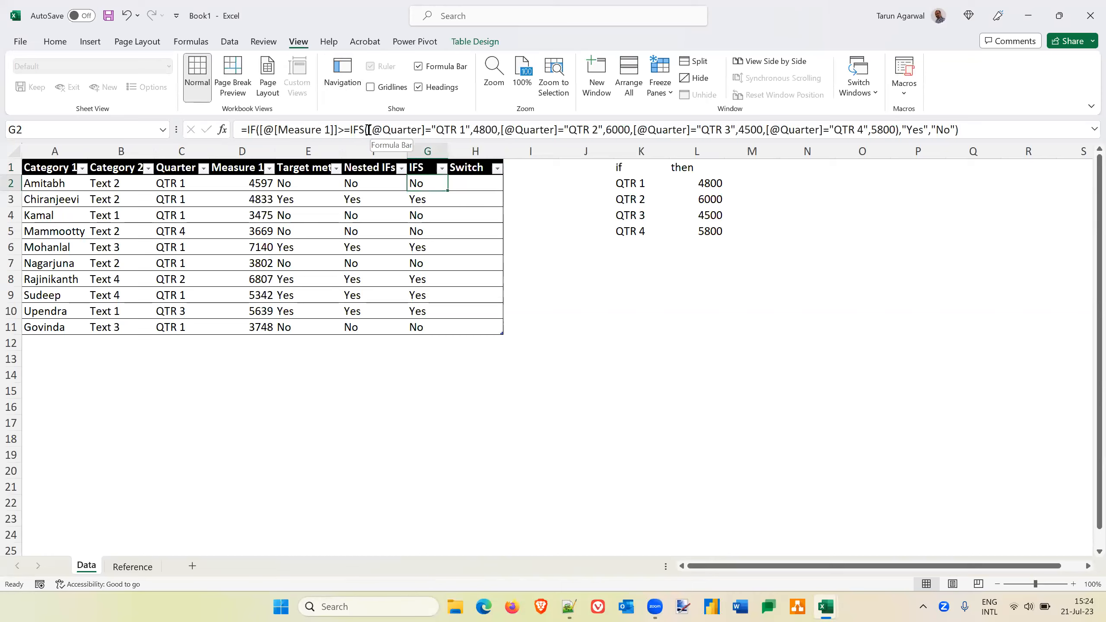
{"action": "left_click", "coordinate": [368, 129]}
{"action": "left_click_drag", "start_coordinate": [368, 129], "coordinate": [186, 108]}
{"action": "key", "text": "ctrl+c"}
{"action": "key", "text": "Escape"}
{"action": "key", "text": "Tab"}
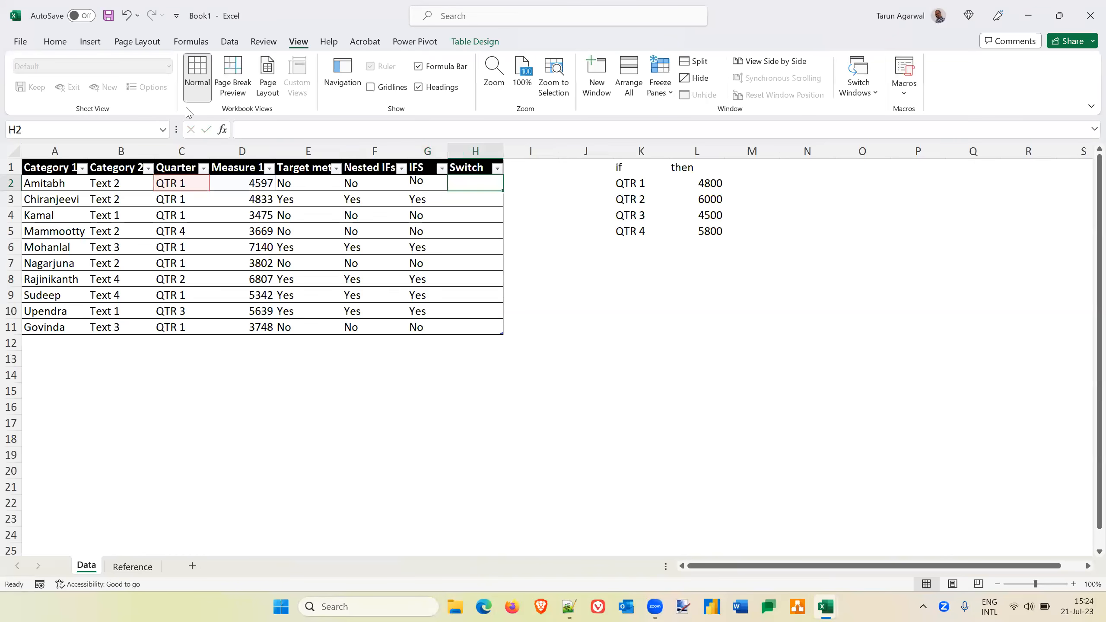
{"action": "left_click", "coordinate": [342, 131]}
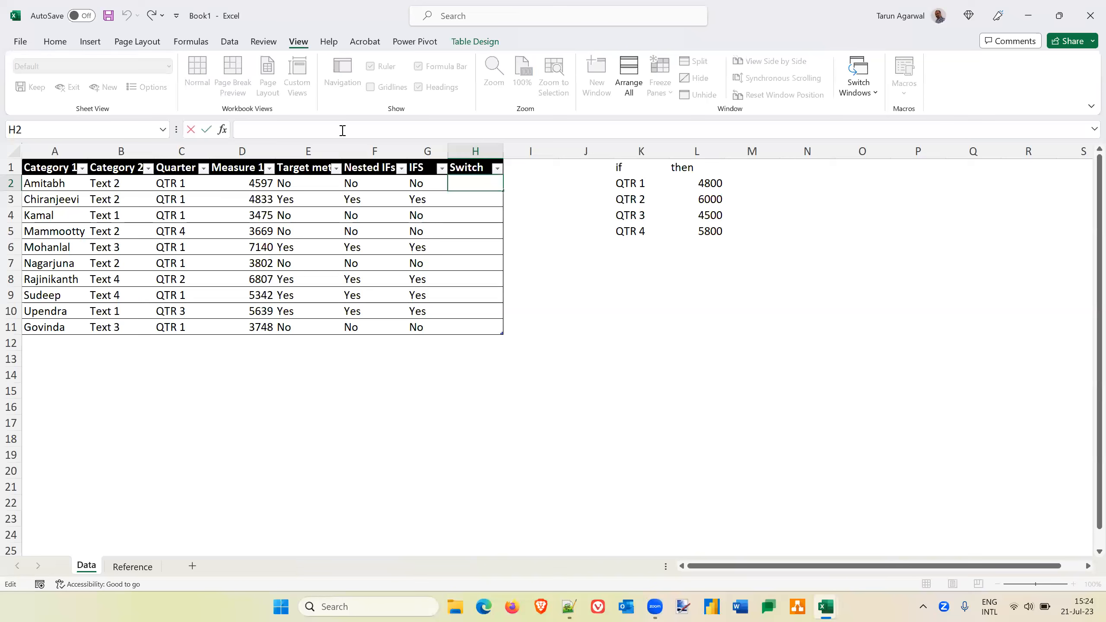
{"action": "key", "text": "ctrl+v"}
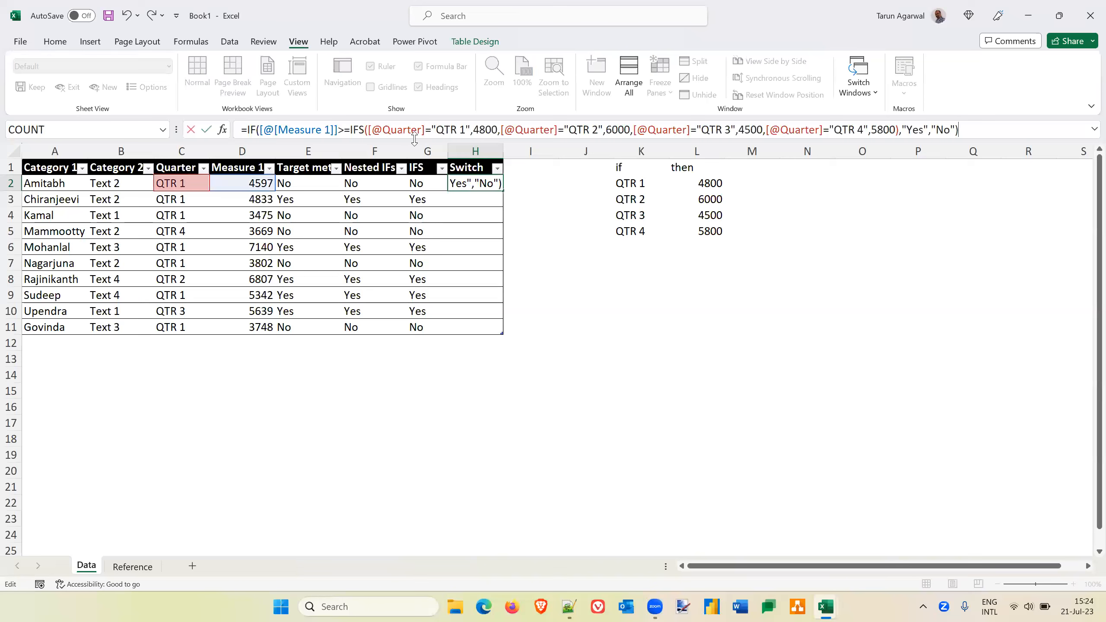
Step: Replace the IFS function name with SWITCH in the H2 formula, keeping its arguments
{"action": "left_click", "coordinate": [364, 127]}
{"action": "key", "text": "BackSpace"}
{"action": "key", "text": "BackSpace"}
{"action": "key", "text": "BackSpace"}
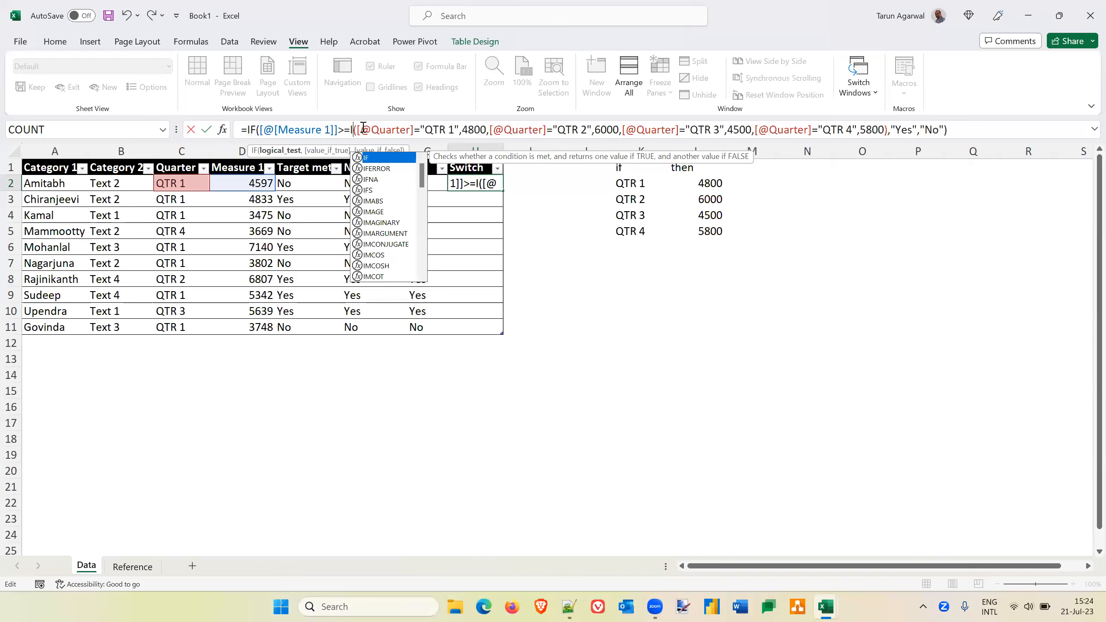
{"action": "type", "text": "Sw"}
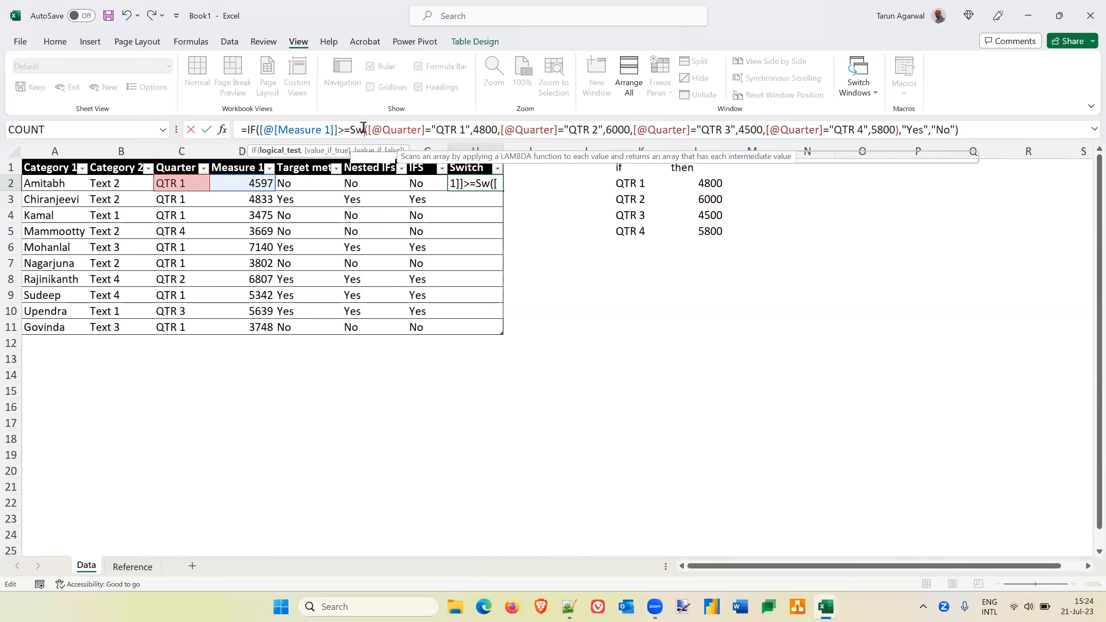
{"action": "type", "text": "itch"}
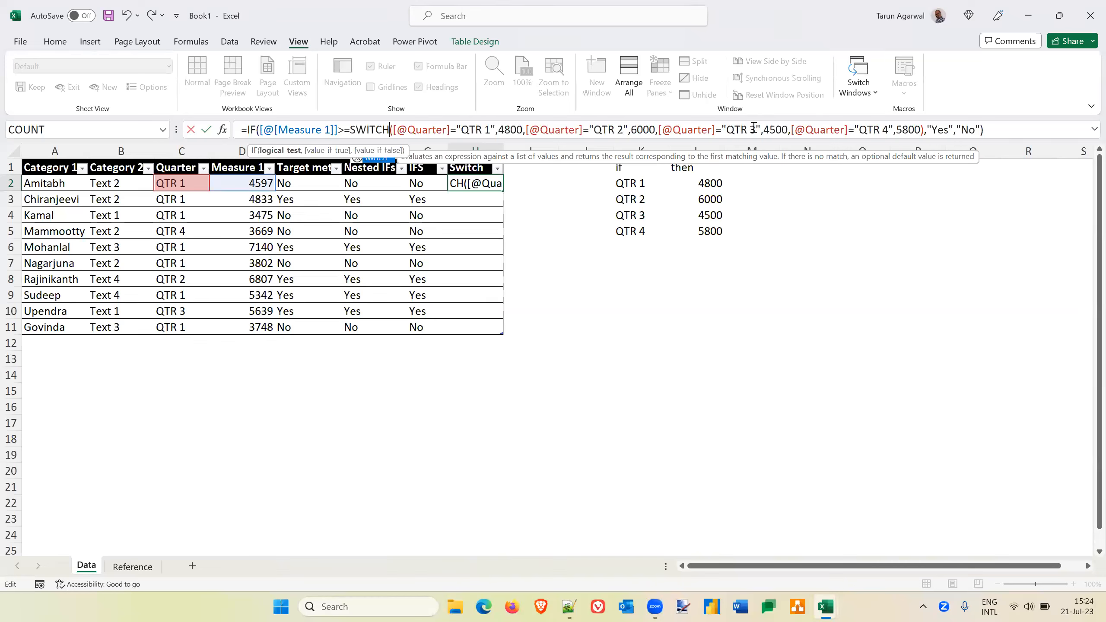
{"action": "left_click", "coordinate": [790, 129]}
{"action": "type", "text": ","}
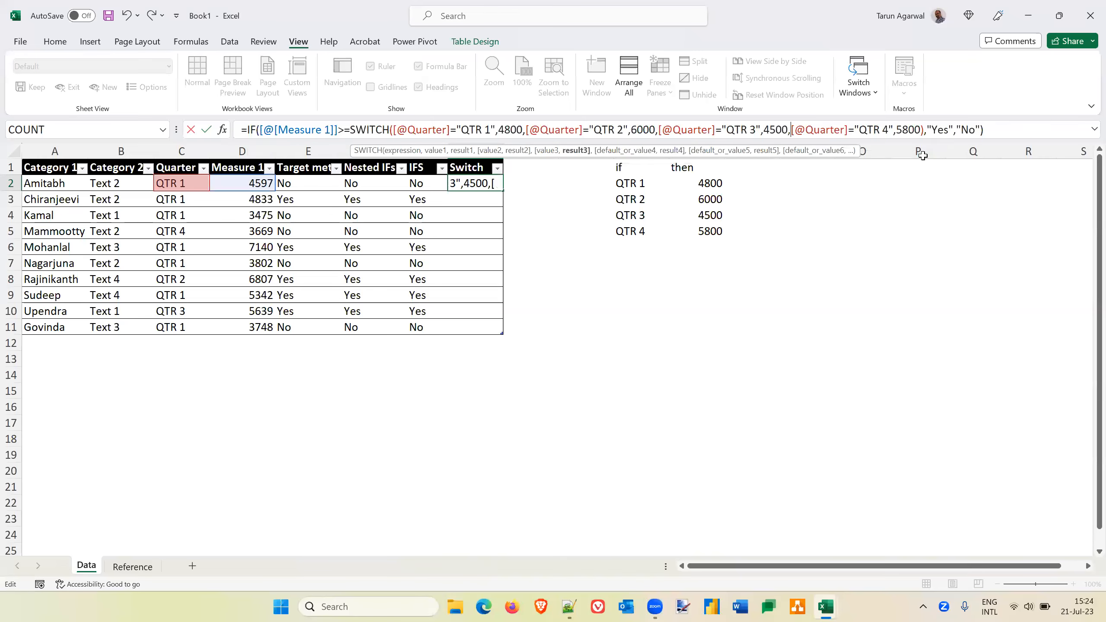
{"action": "key", "text": "Delete"}
{"action": "key", "text": "Delete"}
{"action": "key", "text": "Delete"}
{"action": "key", "text": "Delete"}
{"action": "key", "text": "Delete"}
{"action": "key", "text": "Delete"}
{"action": "key", "text": "Delete"}
{"action": "key", "text": "Delete"}
{"action": "key", "text": "Delete"}
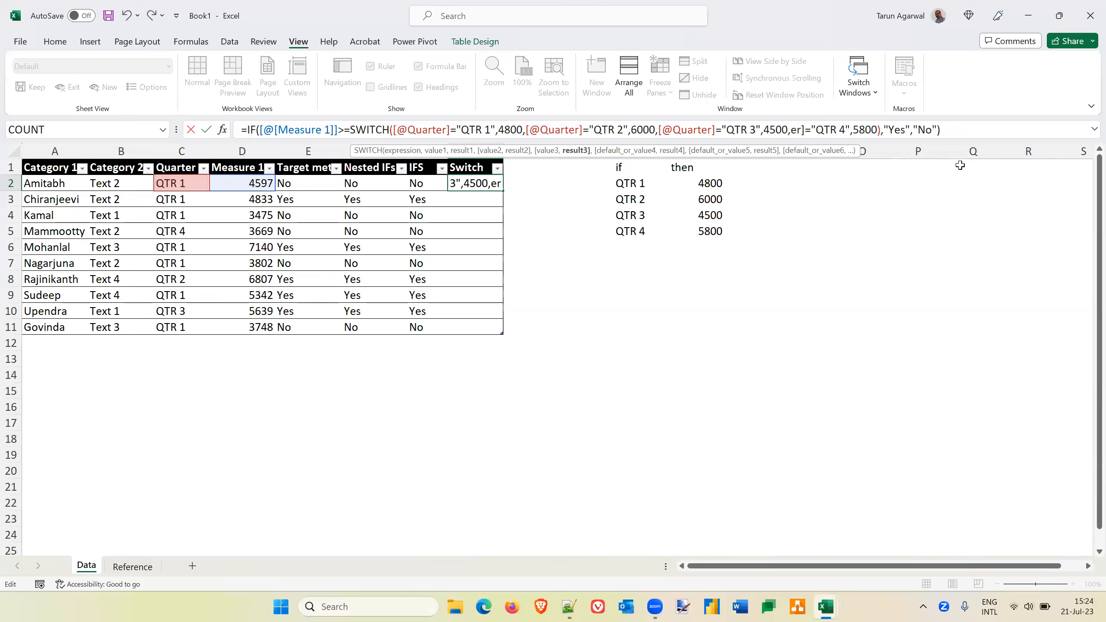
{"action": "key", "text": "Delete"}
{"action": "key", "text": "Delete"}
{"action": "key", "text": "Delete"}
{"action": "key", "text": "Delete"}
{"action": "key", "text": "Delete"}
{"action": "key", "text": "Delete"}
{"action": "key", "text": "Delete"}
{"action": "key", "text": "Delete"}
{"action": "key", "text": "Delete"}
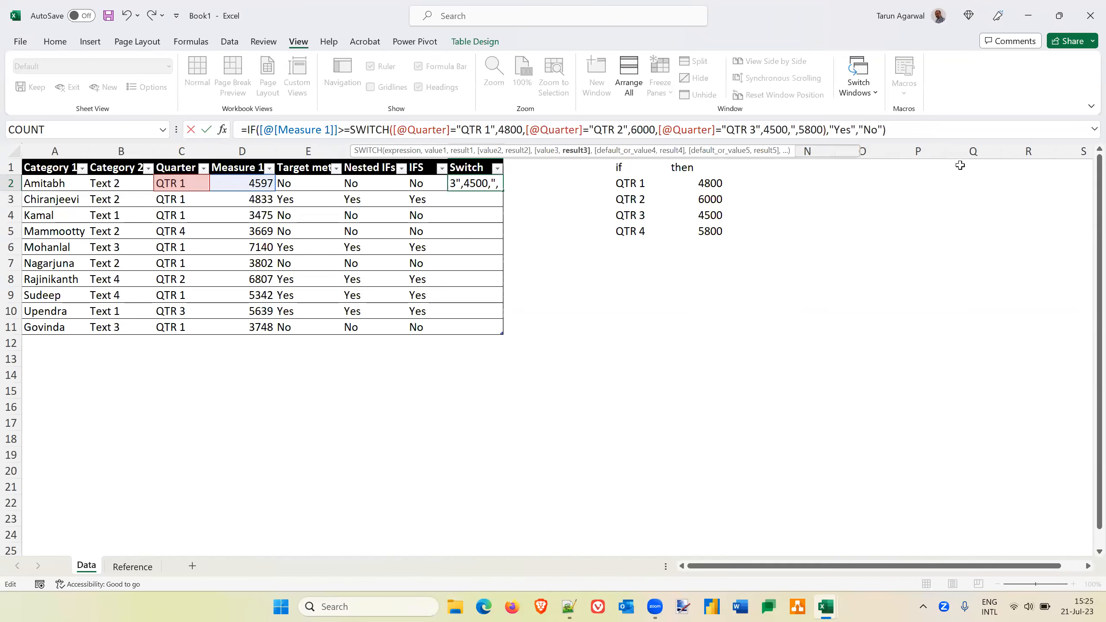
{"action": "key", "text": "Delete"}
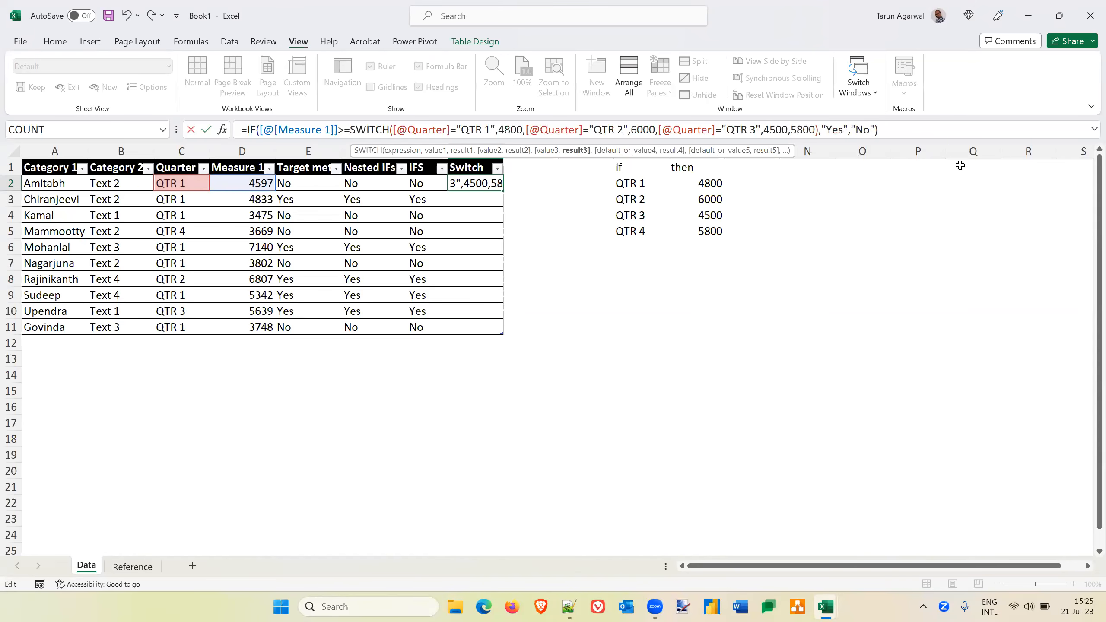
{"action": "key", "text": "Return"}
{"action": "key", "text": "Left"}
{"action": "key", "text": "Up"}
{"action": "key", "text": "Right"}
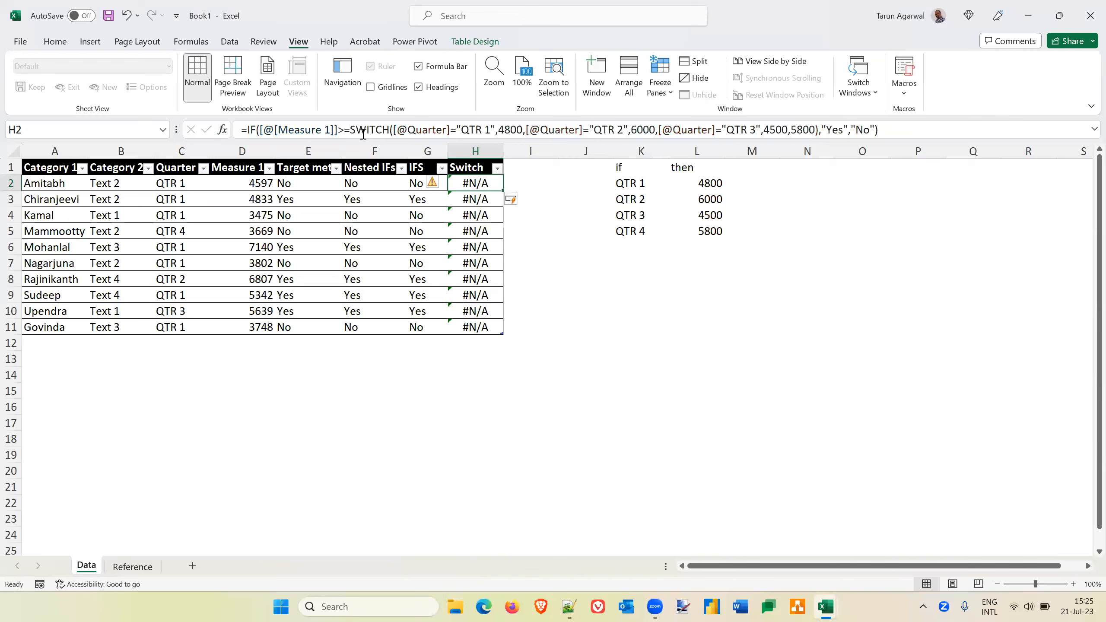
{"action": "left_click", "coordinate": [396, 130]}
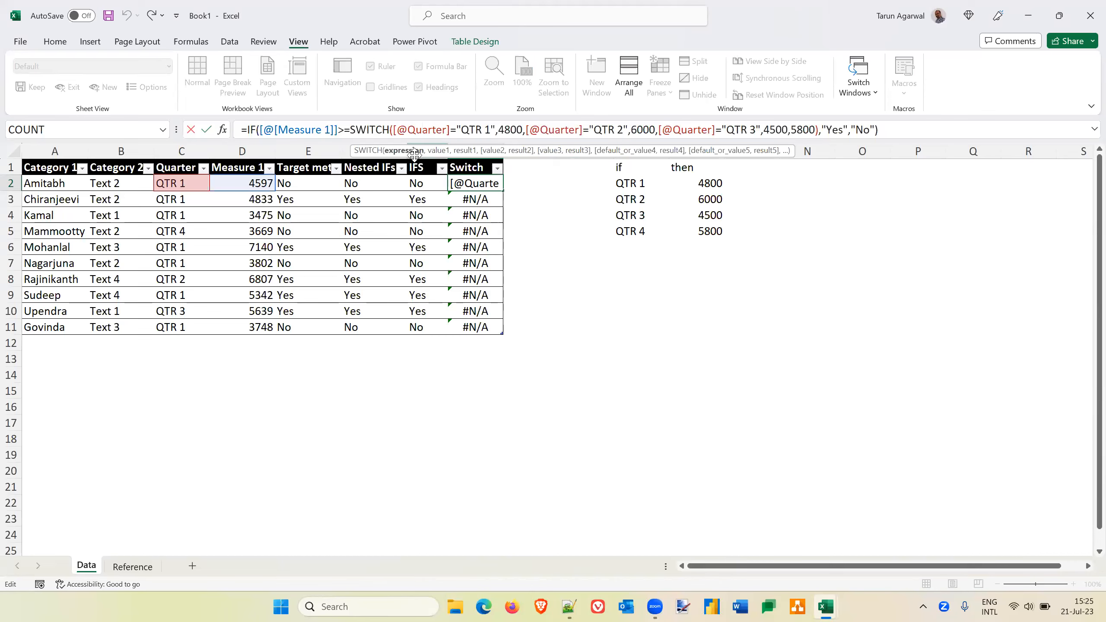
{"action": "left_click", "coordinate": [401, 151]}
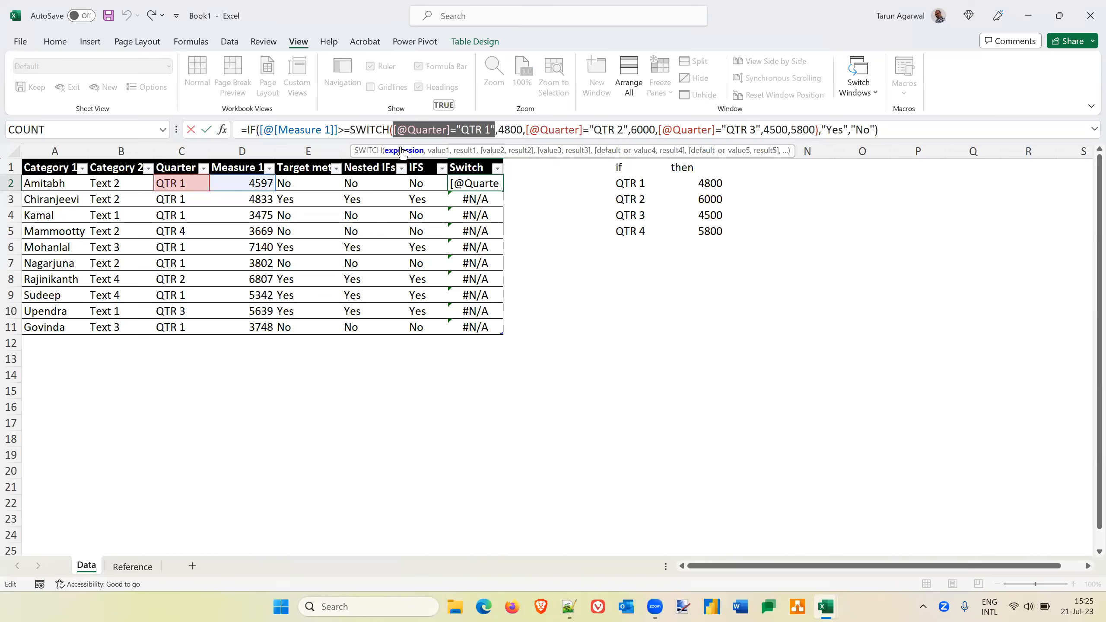
{"action": "left_click", "coordinate": [458, 133]}
{"action": "key", "text": "BackSpace"}
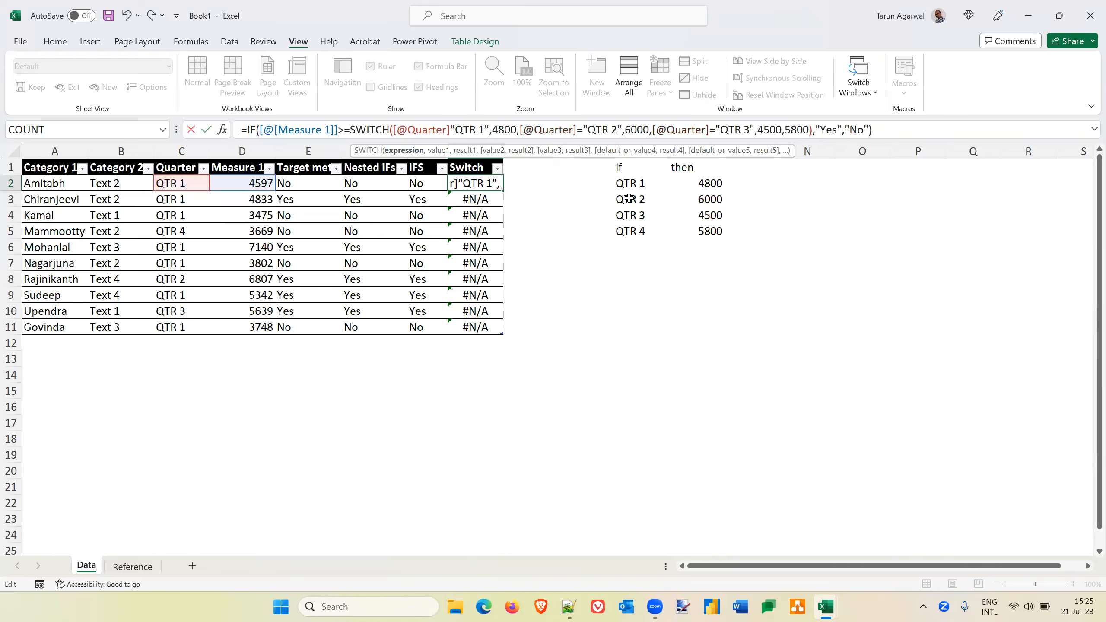
{"action": "type", "text": ","}
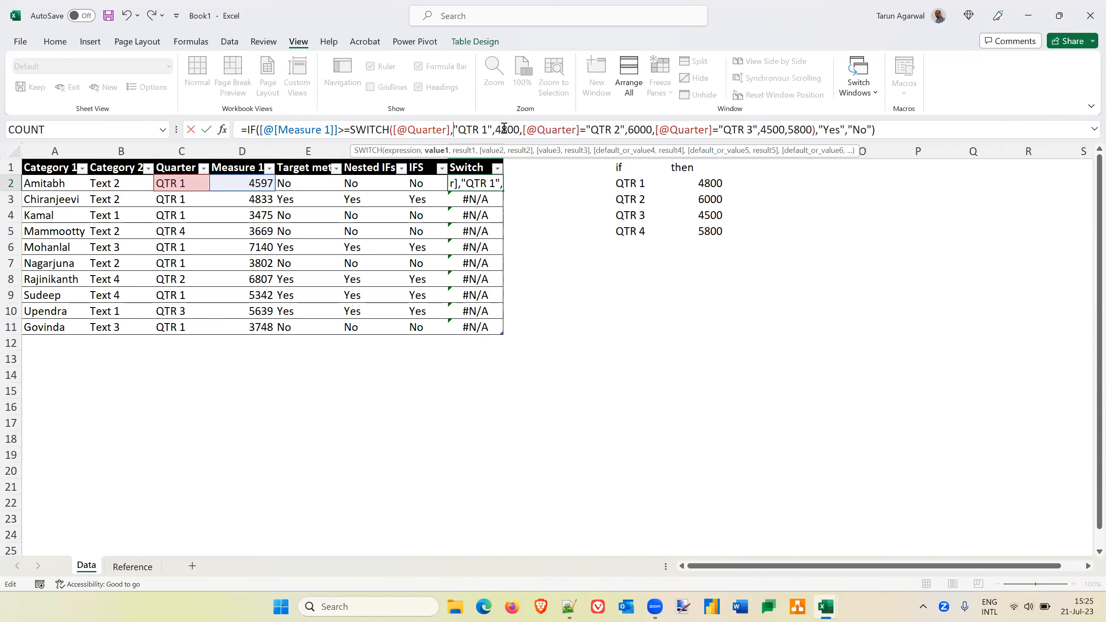
{"action": "left_click", "coordinate": [522, 129]}
{"action": "key", "text": "shift+Right"}
{"action": "key", "text": "shift+Right"}
{"action": "key", "text": "shift+Right"}
{"action": "key", "text": "shift+Right"}
{"action": "key", "text": "shift+Right"}
{"action": "key", "text": "shift+Right"}
{"action": "key", "text": "shift+Right"}
{"action": "key", "text": "shift+Right"}
{"action": "key", "text": "shift+Right"}
{"action": "key", "text": "shift+Right"}
{"action": "key", "text": "shift+Right"}
{"action": "key", "text": "shift+Right"}
{"action": "key", "text": "shift+Right"}
{"action": "key", "text": "shift+Right"}
{"action": "key", "text": "shift+Left"}
{"action": "key", "text": "shift+Left"}
{"action": "key", "text": "shift+Left"}
{"action": "key", "text": "Delete"}
{"action": "key", "text": "Right"}
{"action": "key", "text": "Right"}
{"action": "key", "text": "Right"}
{"action": "key", "text": "Right"}
{"action": "key", "text": "Right"}
{"action": "key", "text": "Right"}
{"action": "key", "text": "Right"}
{"action": "key", "text": "Right"}
{"action": "key", "text": "Right"}
{"action": "key", "text": "Right"}
{"action": "key", "text": "Right"}
{"action": "key", "text": "shift+Right"}
{"action": "key", "text": "shift+Right"}
{"action": "key", "text": "shift+Right"}
{"action": "key", "text": "shift+Right"}
{"action": "key", "text": "shift+Right"}
{"action": "key", "text": "shift+Right"}
{"action": "key", "text": "shift+Right"}
{"action": "key", "text": "shift+Right"}
{"action": "key", "text": "shift+Right"}
{"action": "key", "text": "shift+Right"}
{"action": "key", "text": "shift+Right"}
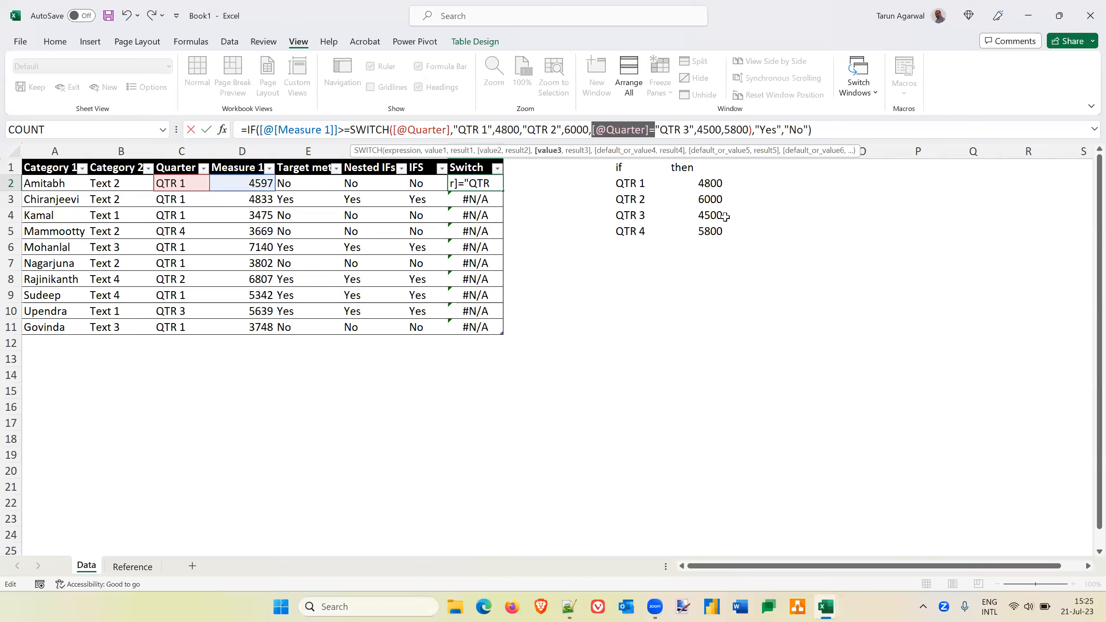
{"action": "key", "text": "Delete"}
{"action": "key", "text": "Right"}
{"action": "key", "text": "Right"}
{"action": "key", "text": "Right"}
{"action": "key", "text": "Right"}
{"action": "key", "text": "Right"}
{"action": "key", "text": "Right"}
{"action": "key", "text": "Right"}
{"action": "key", "text": "Right"}
{"action": "key", "text": "Right"}
{"action": "key", "text": "Right"}
{"action": "key", "text": "ctrl+Return"}
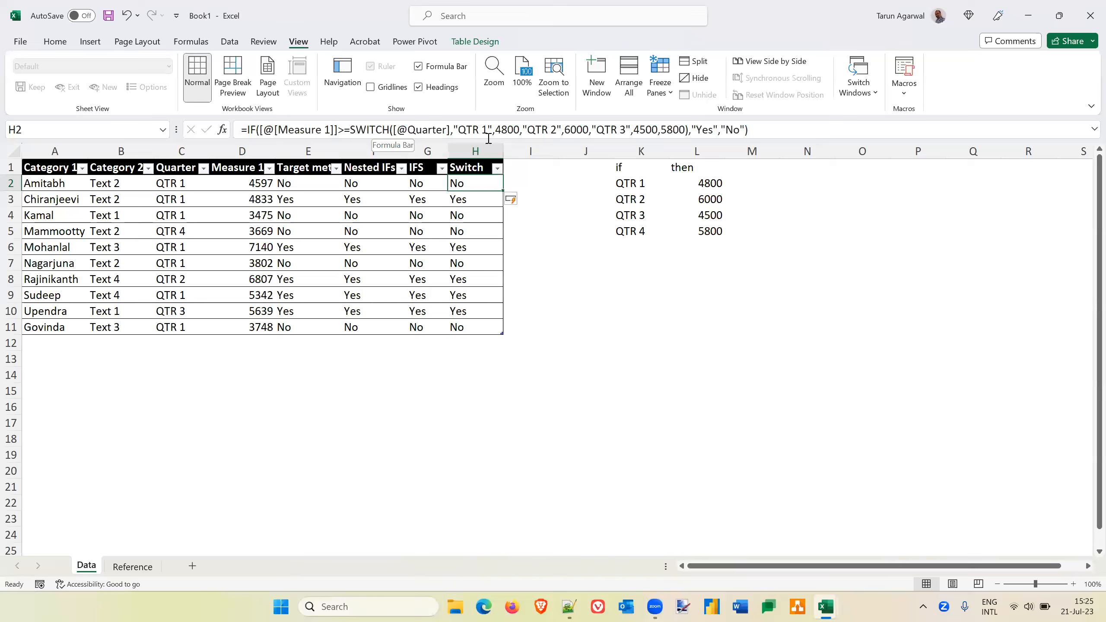
Step: Examine the expression, each value and result pair, and the default value in the H2 SWITCH formula
{"action": "left_click", "coordinate": [393, 130]}
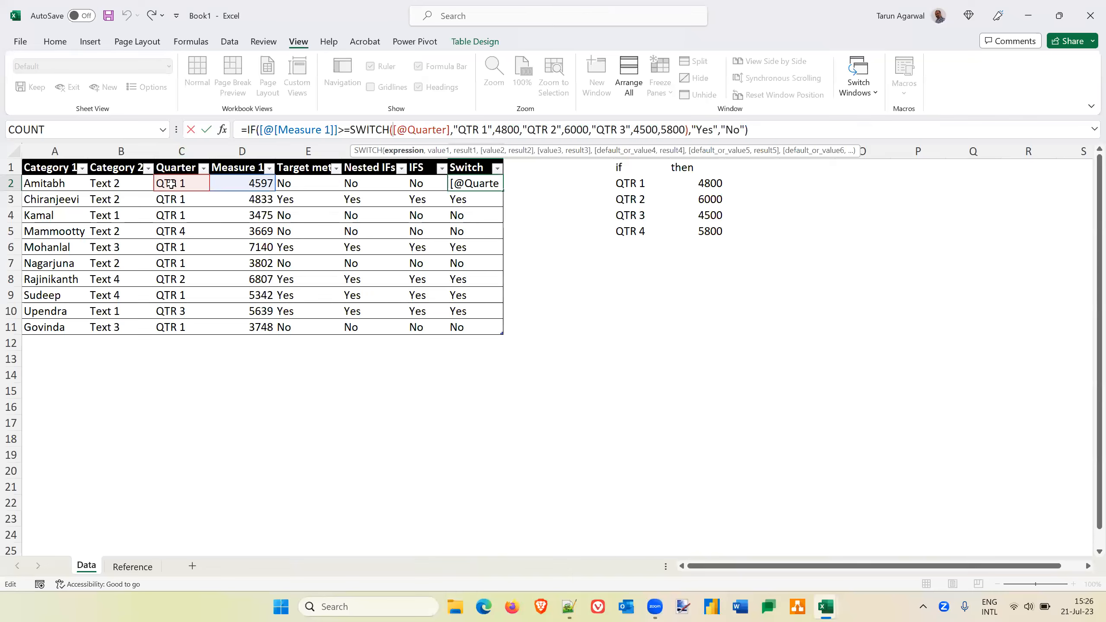
{"action": "left_click", "coordinate": [454, 128]}
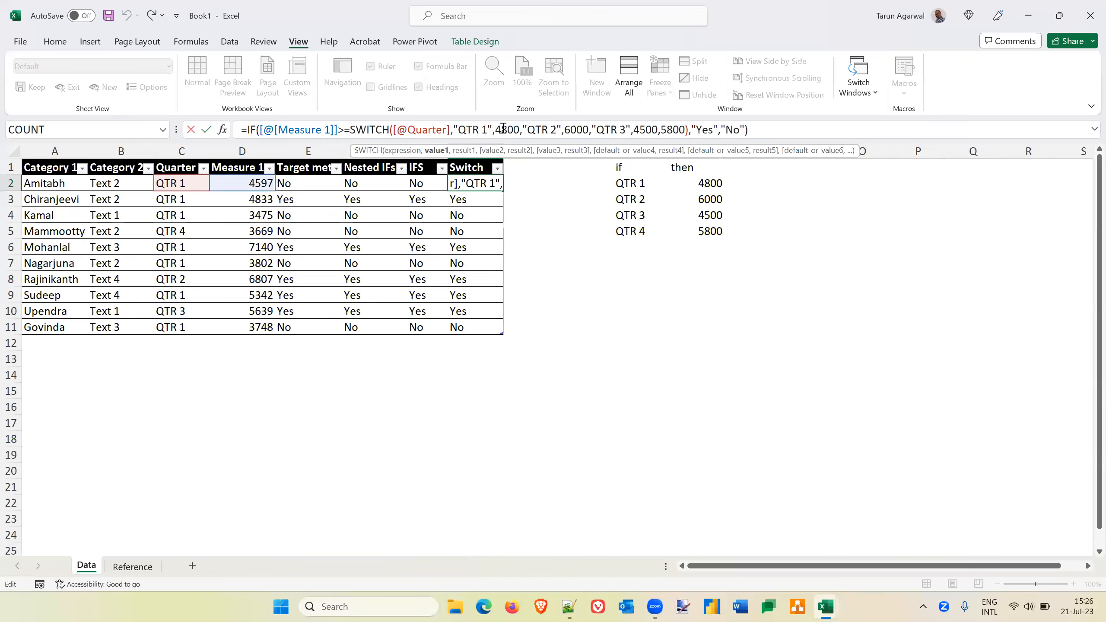
{"action": "left_click", "coordinate": [500, 128]}
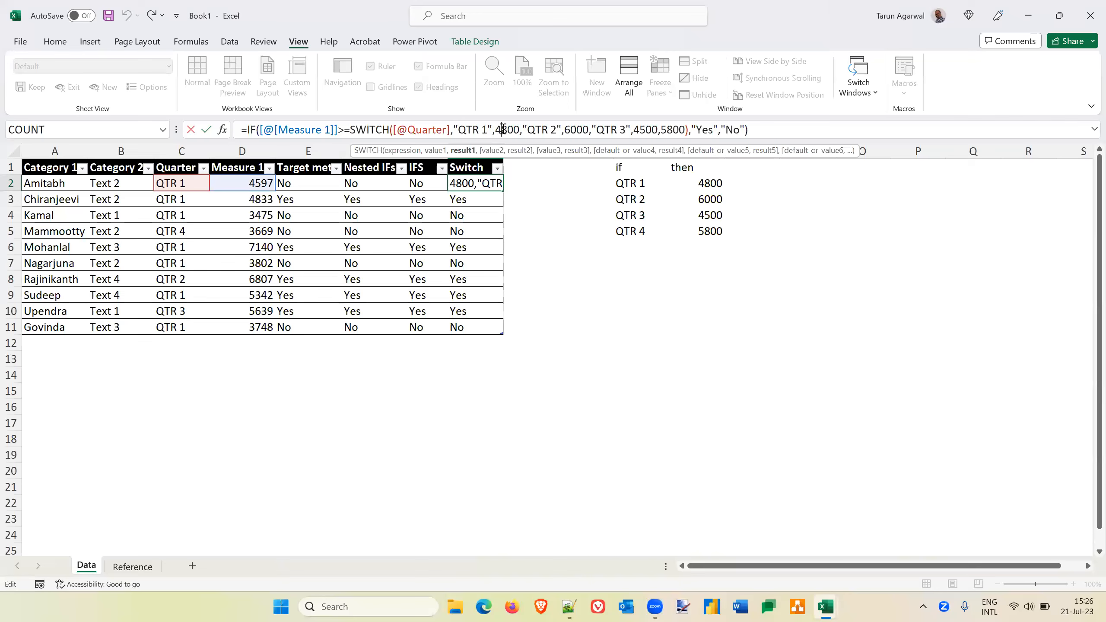
{"action": "left_click", "coordinate": [542, 130]}
{"action": "left_click", "coordinate": [580, 130]}
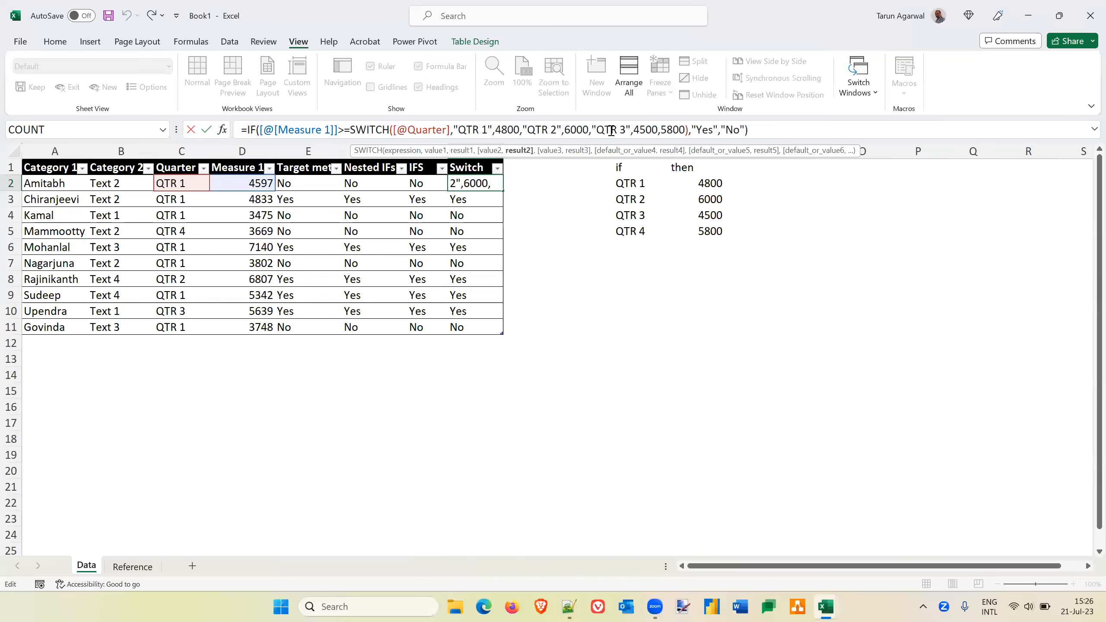
{"action": "left_click", "coordinate": [616, 129]}
{"action": "left_click", "coordinate": [651, 129]}
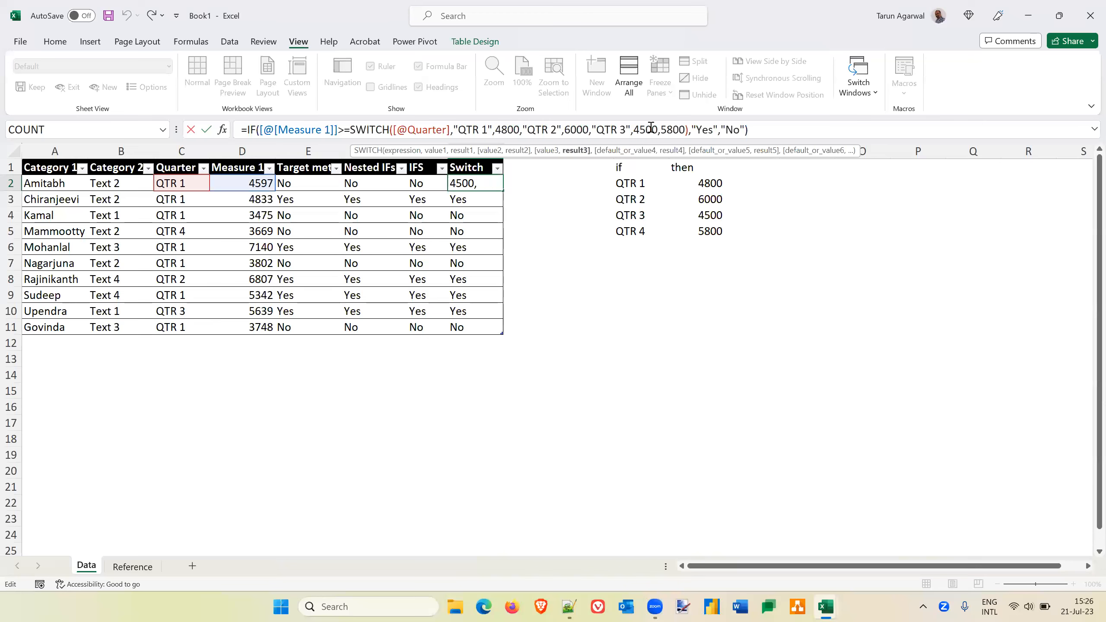
{"action": "left_click", "coordinate": [671, 129]}
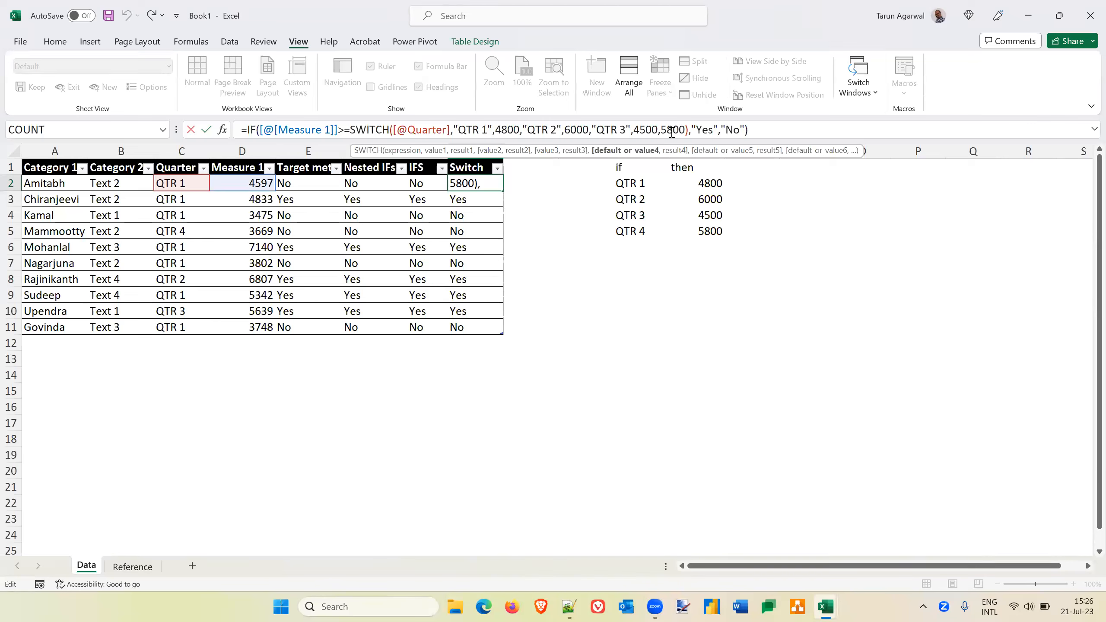
{"action": "key", "text": "Return"}
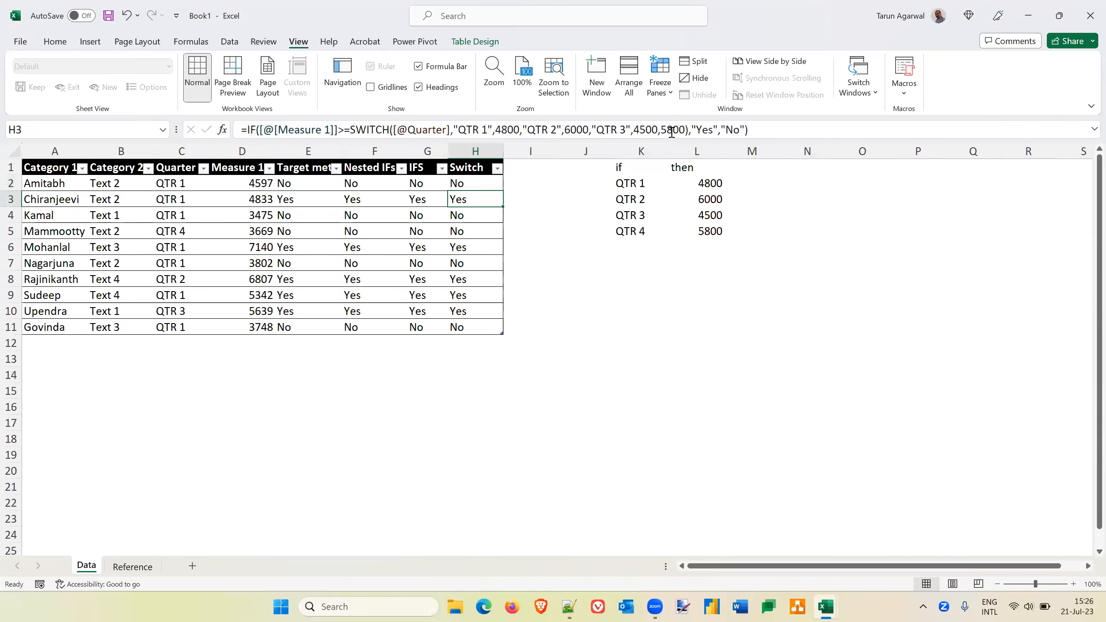
Step: Review the row 2 formulas across the Target met, Nested IFs, IFS and Switch columns
{"action": "key", "text": "Up"}
{"action": "key", "text": "Left"}
{"action": "key", "text": "Left"}
{"action": "key", "text": "Left"}
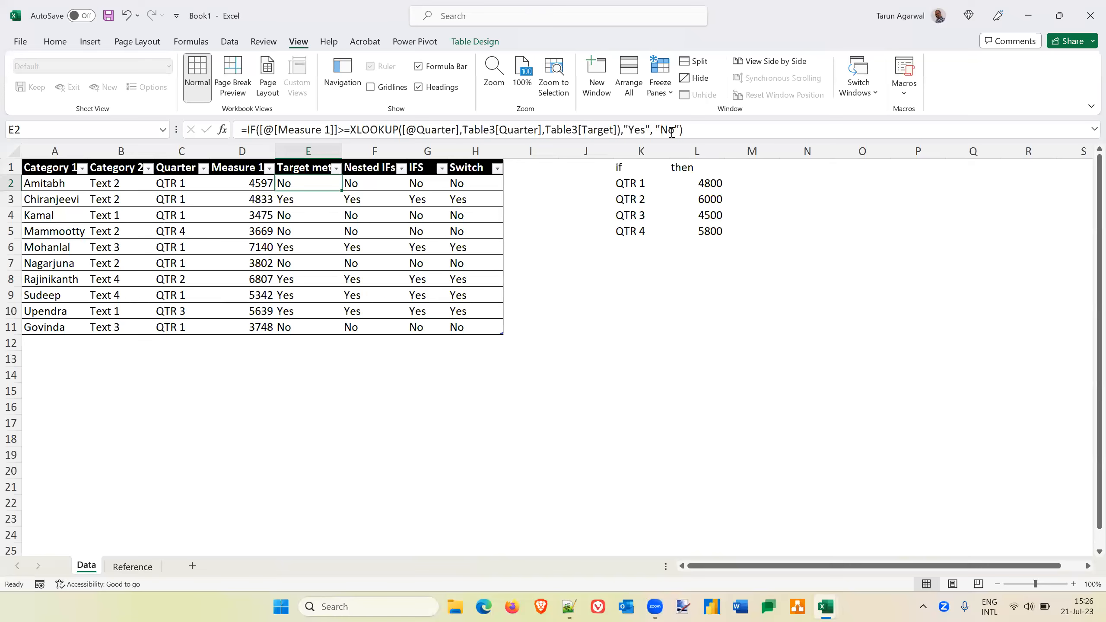
{"action": "key", "text": "Right"}
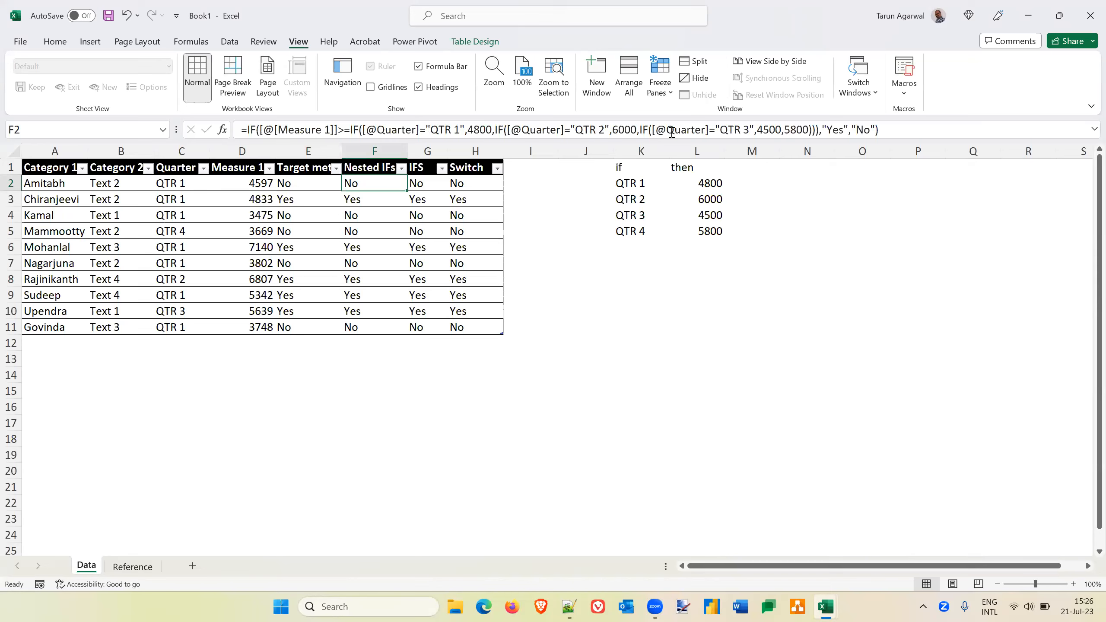
{"action": "key", "text": "Right"}
{"action": "key", "text": "Right"}
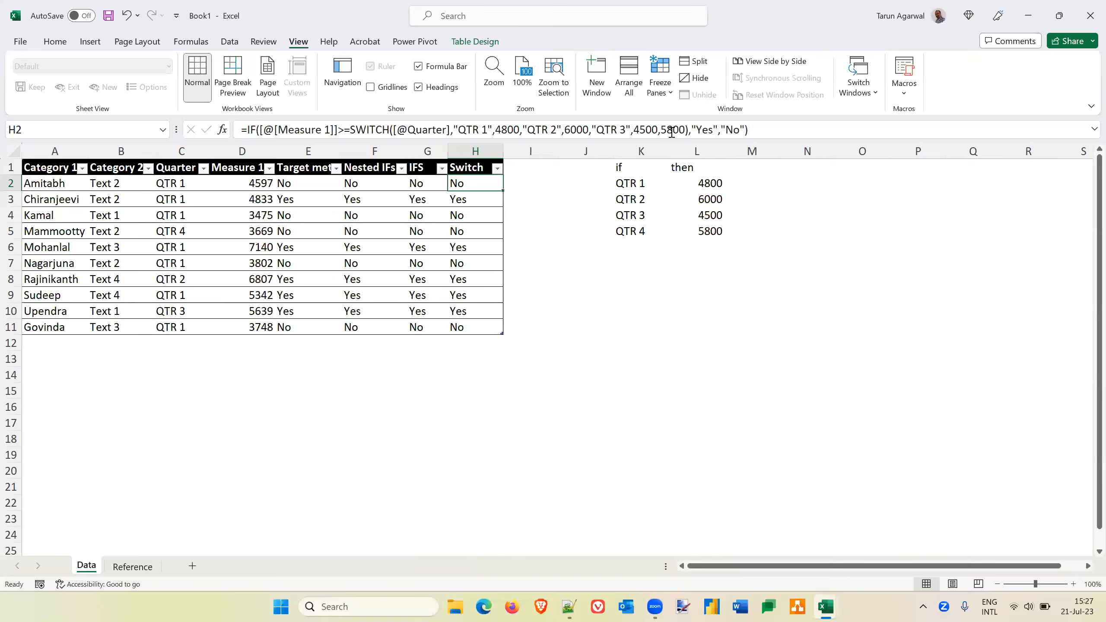
Step: Compare how the nested IF, IFS and SWITCH formulas in F2, G2 and H2 are structured
{"action": "key", "text": "Left"}
{"action": "key", "text": "Left"}
{"action": "key", "text": "Right"}
{"action": "key", "text": "Right"}
{"action": "key", "text": "Left"}
{"action": "key", "text": "Left"}
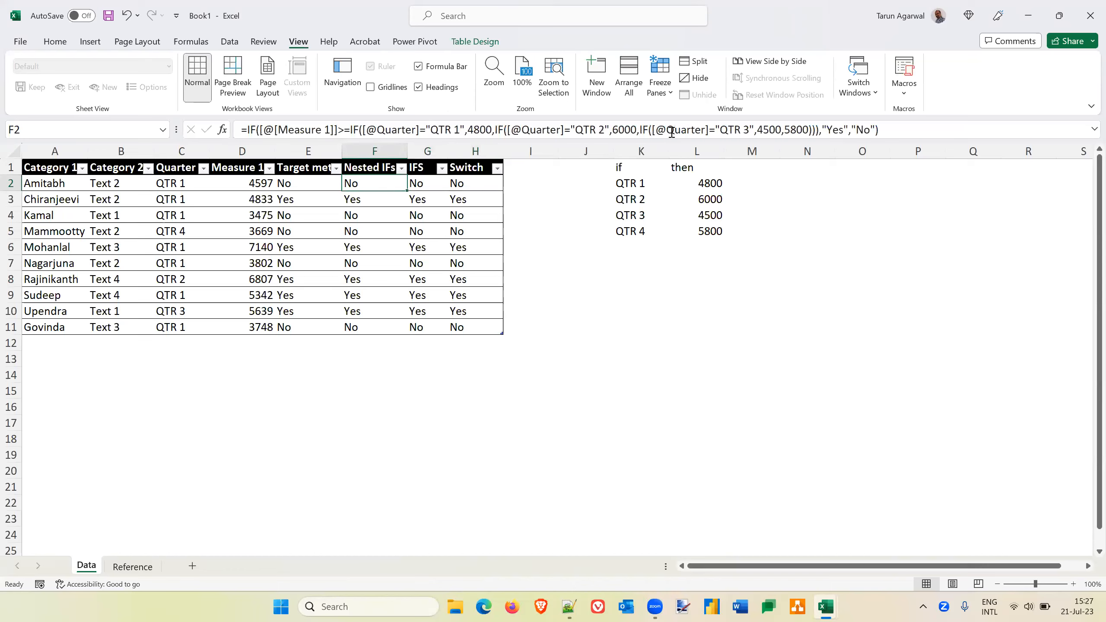
{"action": "key", "text": "Right"}
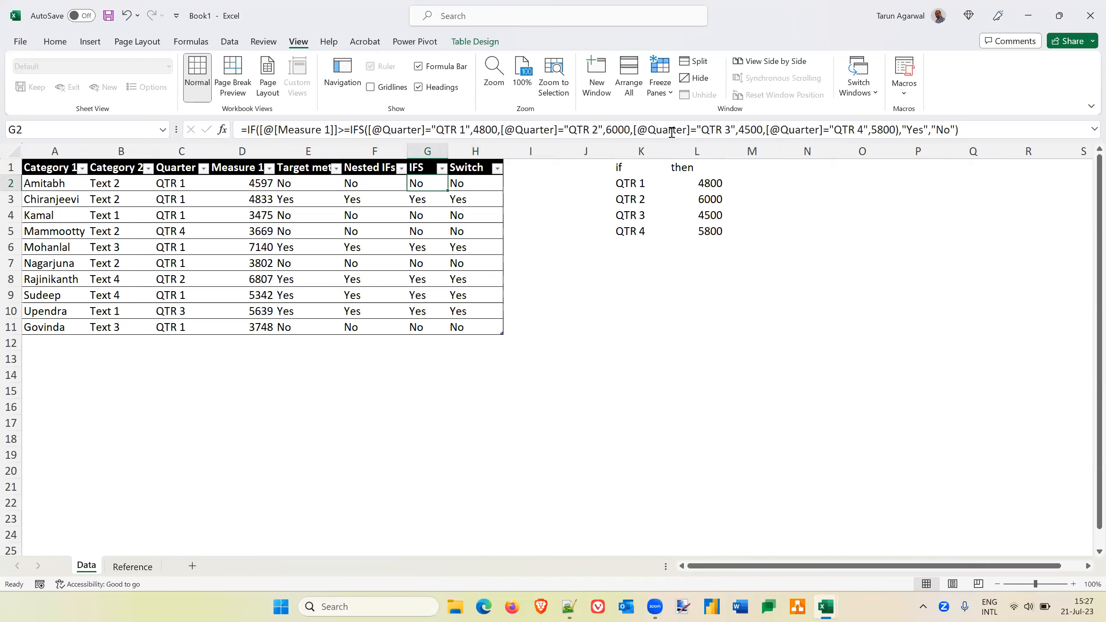
{"action": "key", "text": "Right"}
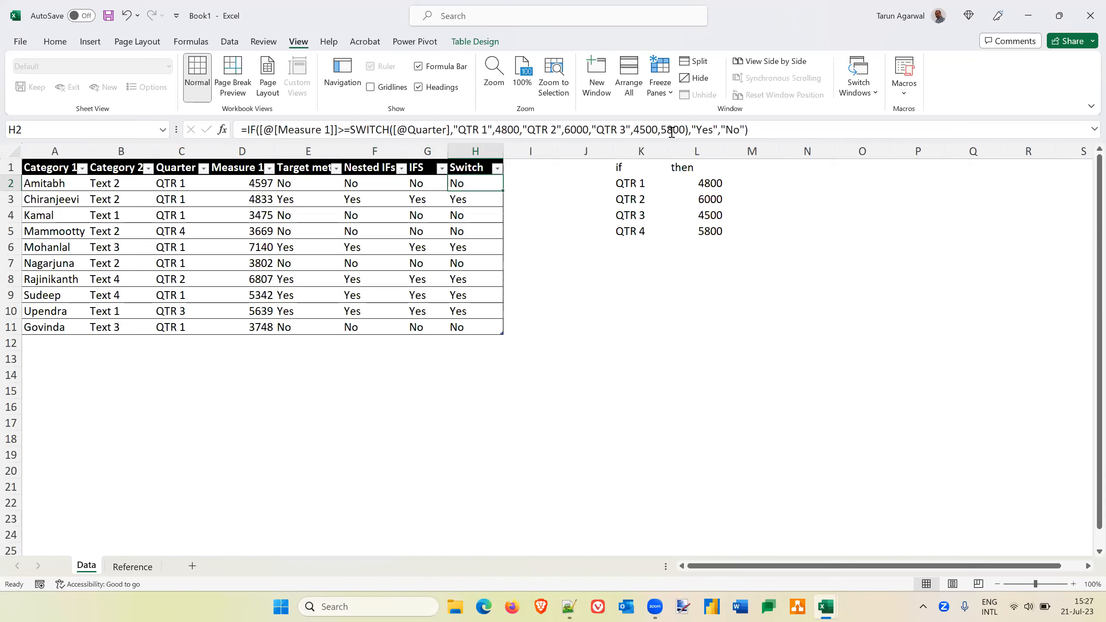
{"action": "key", "text": "Left"}
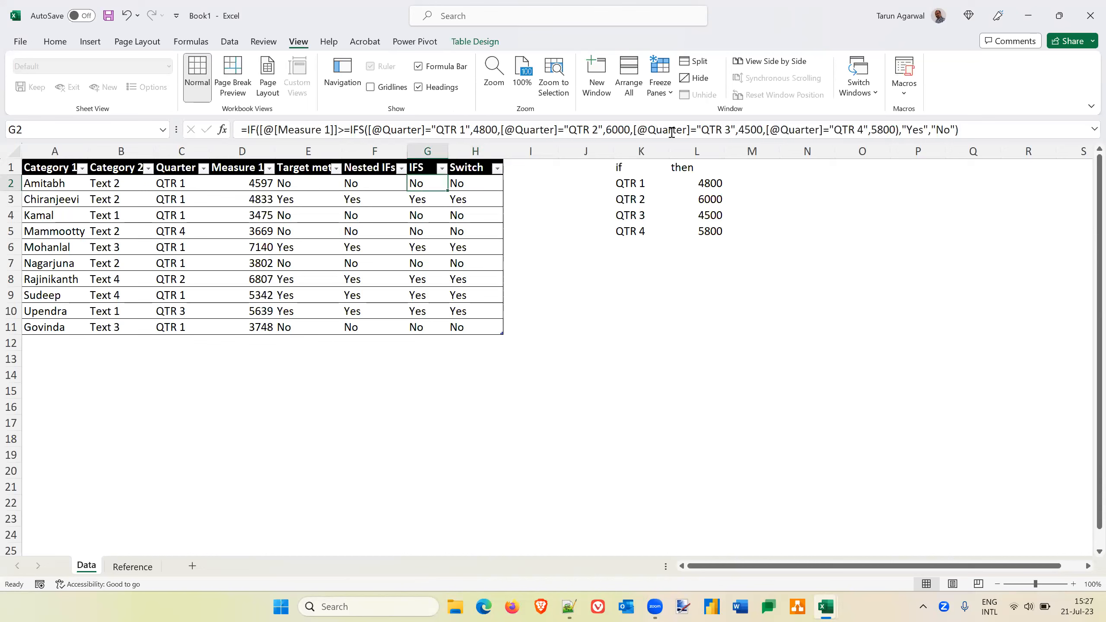
{"action": "key", "text": "Right"}
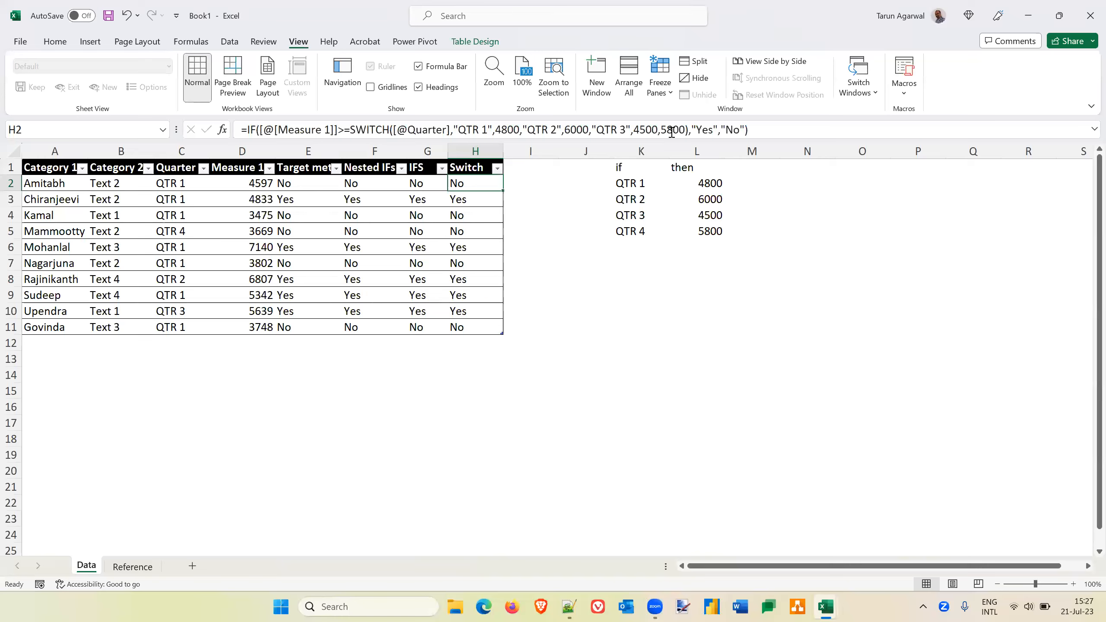
{"action": "key", "text": "Left"}
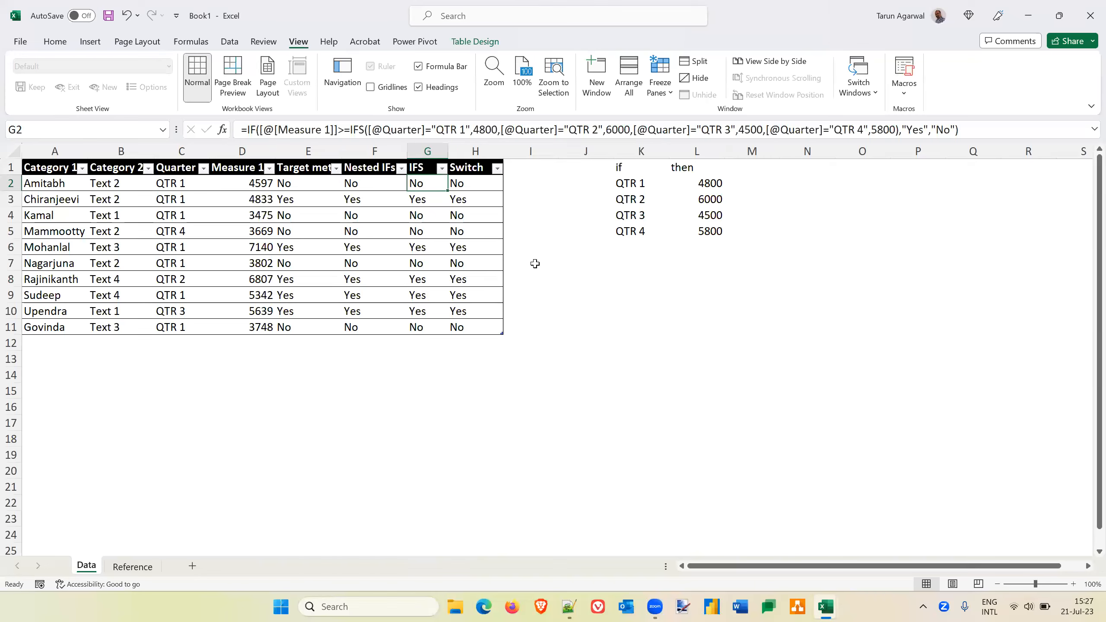
{"action": "key", "text": "Right"}
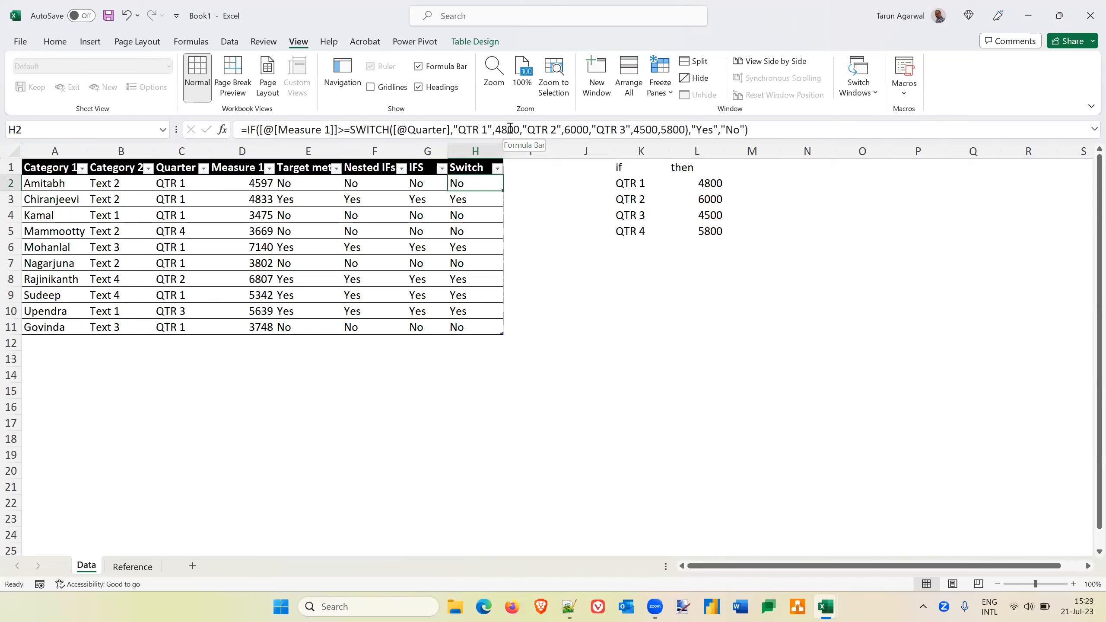
Step: Review the XLOOKUP-based target formula in cell E2 of the Target met column
{"action": "key", "text": "Left"}
{"action": "key", "text": "Left"}
{"action": "key", "text": "Left"}
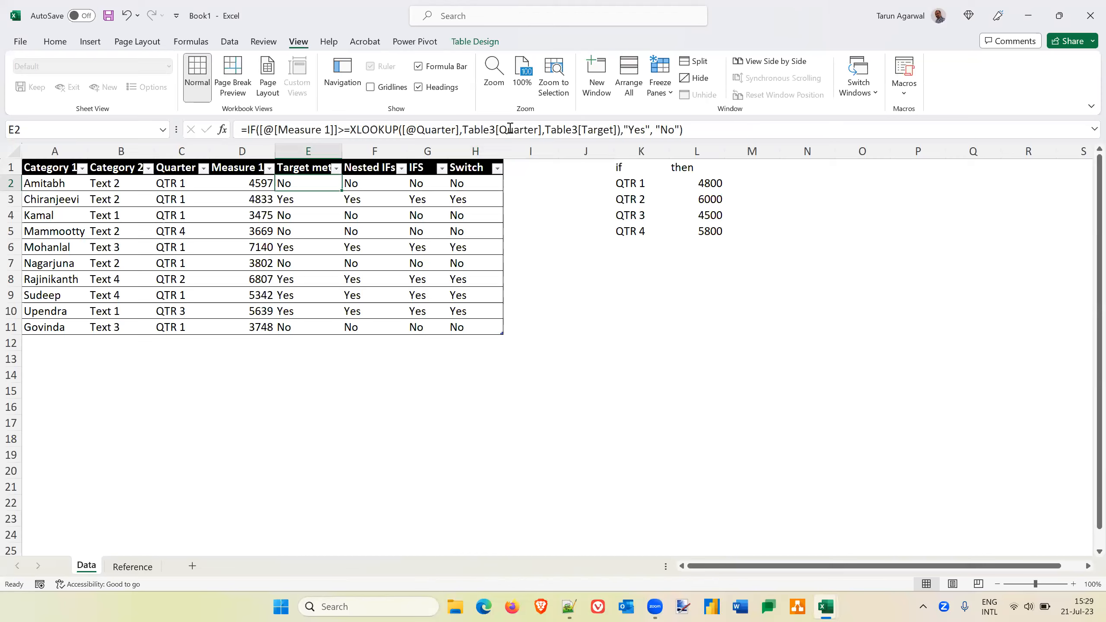
Step: Examine the first three logical tests and their paired values in the G2 IFS formula, leaving the formula as it is
{"action": "key", "text": "Right"}
{"action": "key", "text": "Right"}
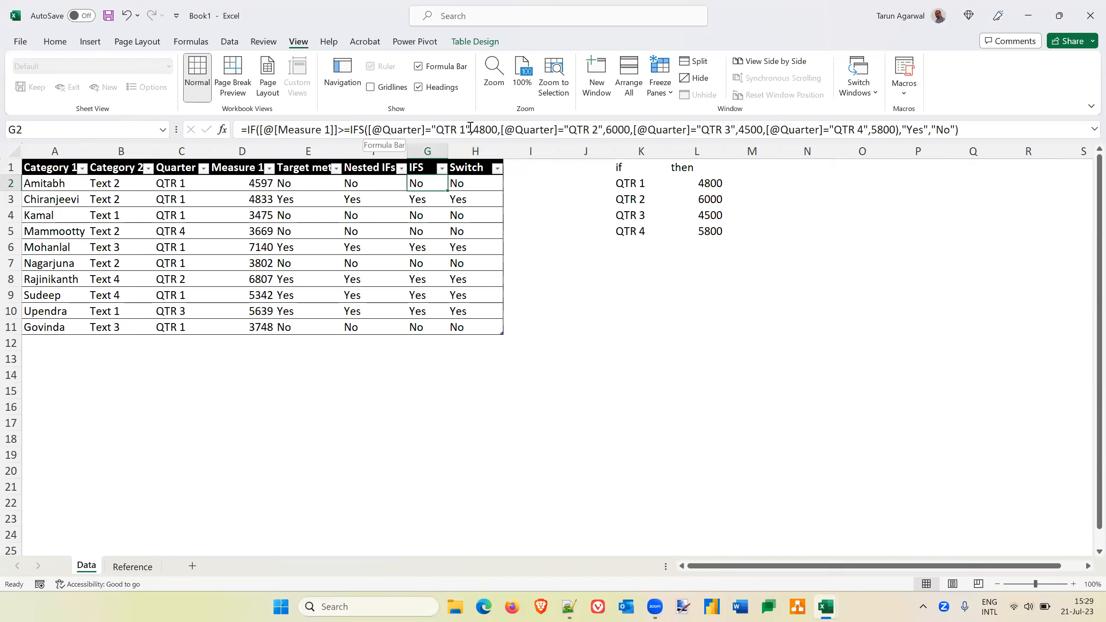
{"action": "left_click_drag", "start_coordinate": [471, 129], "coordinate": [368, 129]}
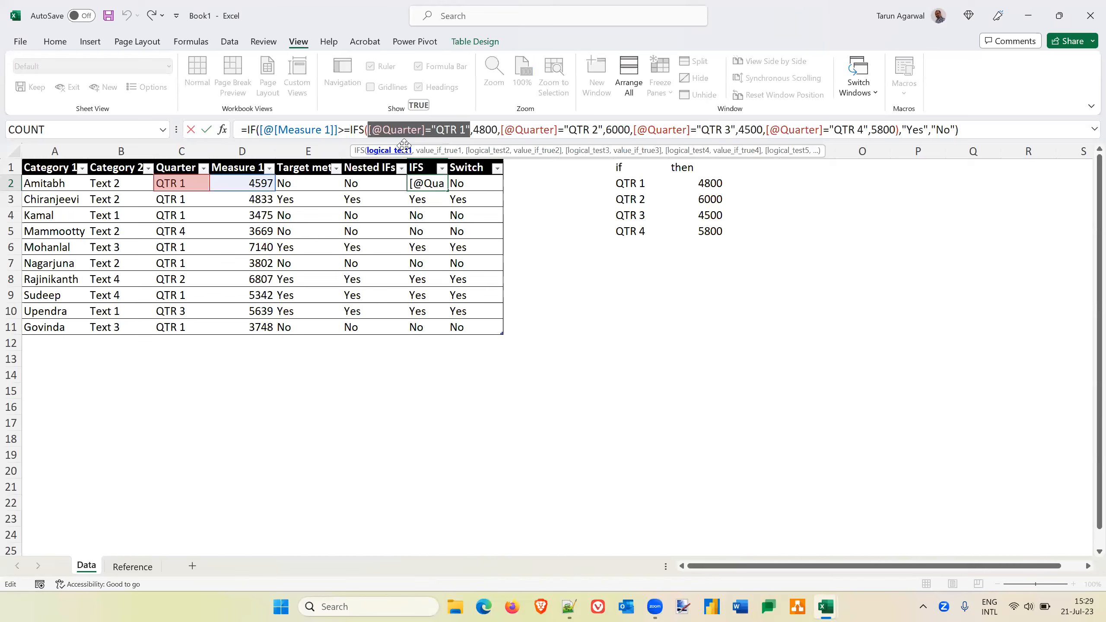
{"action": "left_click", "coordinate": [438, 150]}
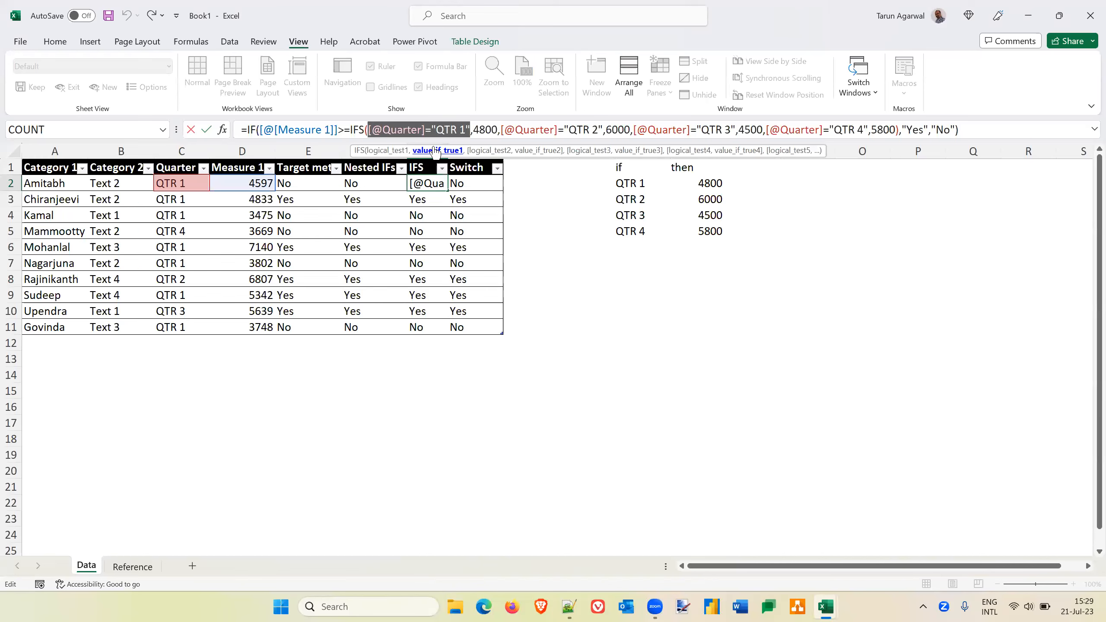
{"action": "left_click", "coordinate": [489, 151]}
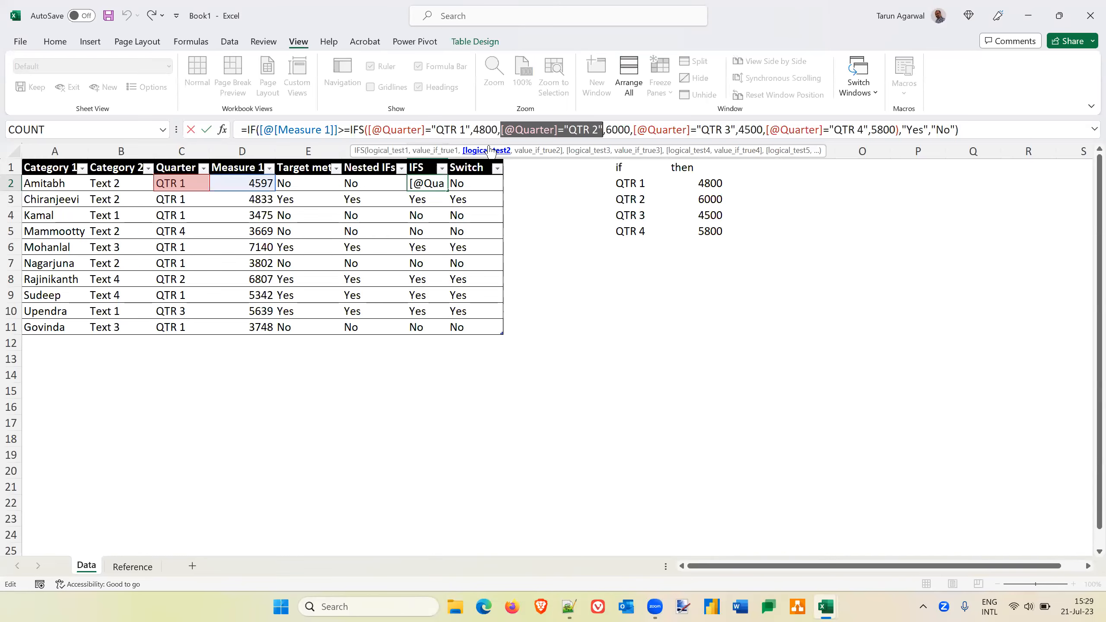
{"action": "left_click", "coordinate": [543, 154]}
{"action": "left_click", "coordinate": [602, 152]}
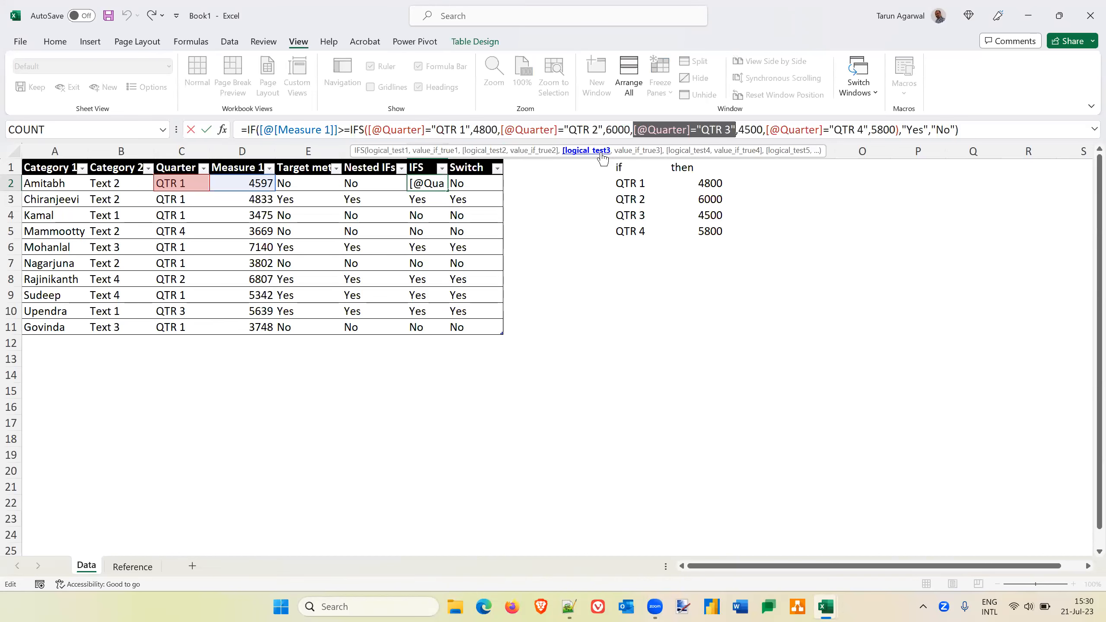
{"action": "left_click", "coordinate": [635, 152]}
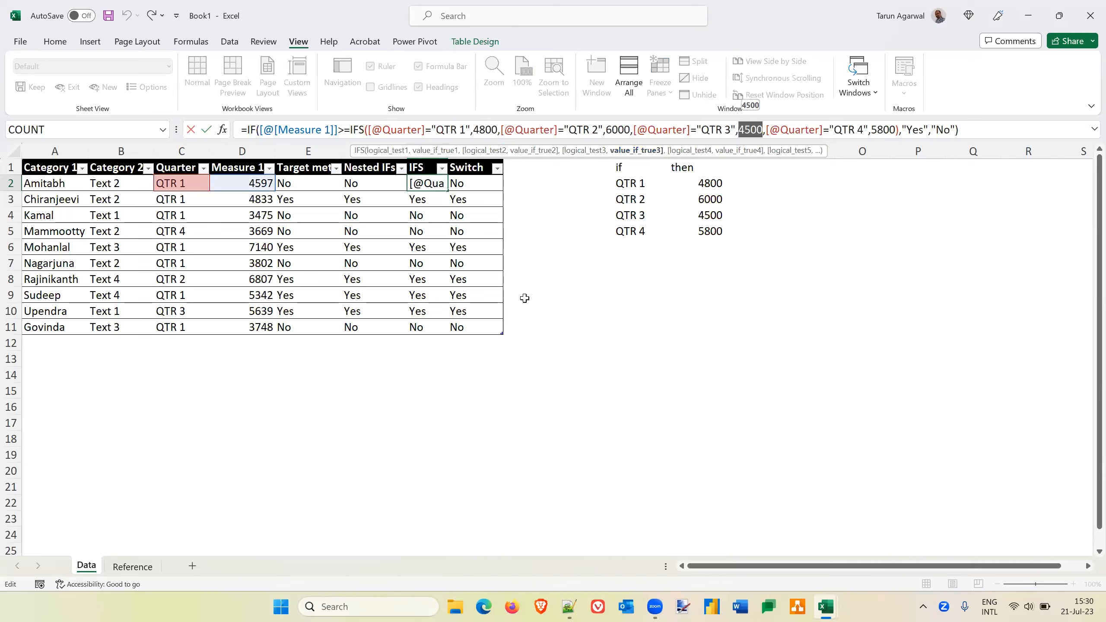
{"action": "key", "text": "Tab"}
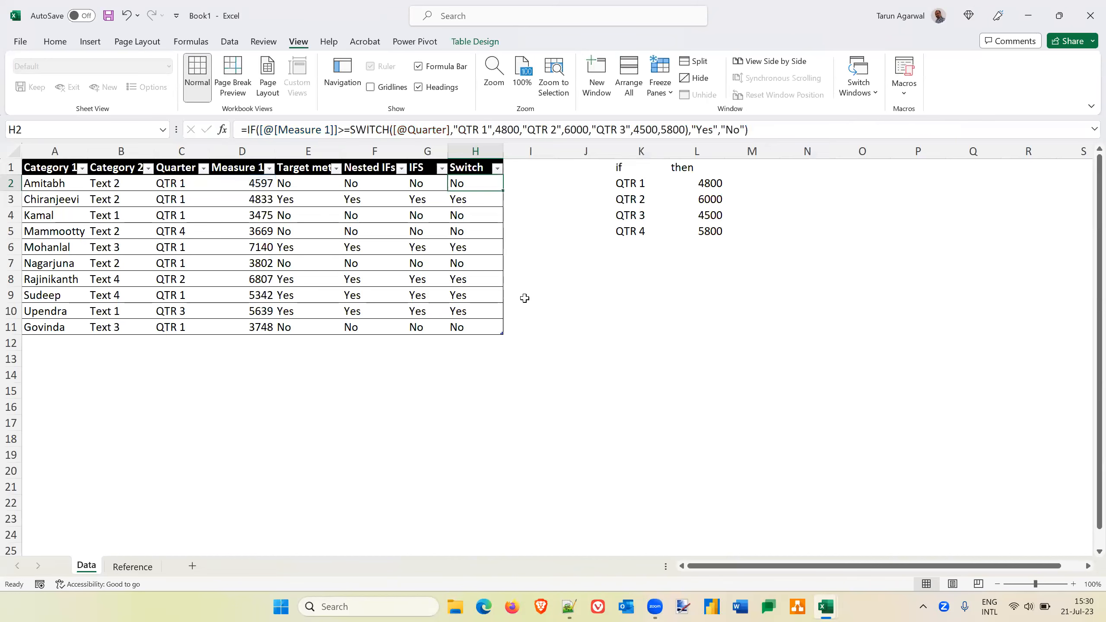
Step: Examine the expression and the first two value and result pairs in the H2 SWITCH formula, then exit without editing
{"action": "left_click", "coordinate": [393, 129]}
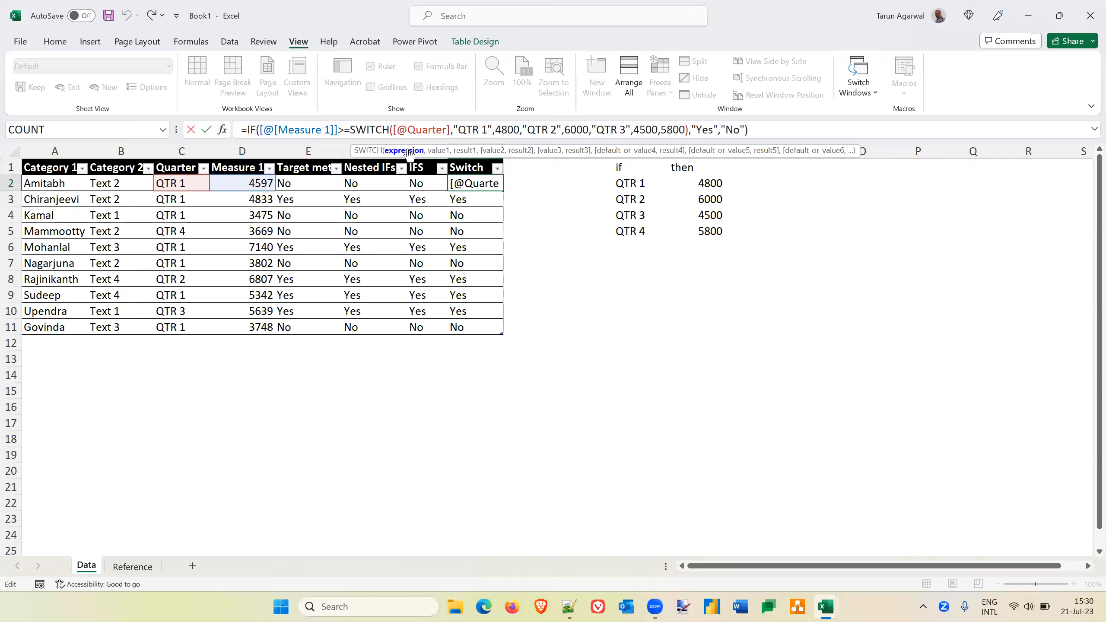
{"action": "left_click", "coordinate": [406, 150]}
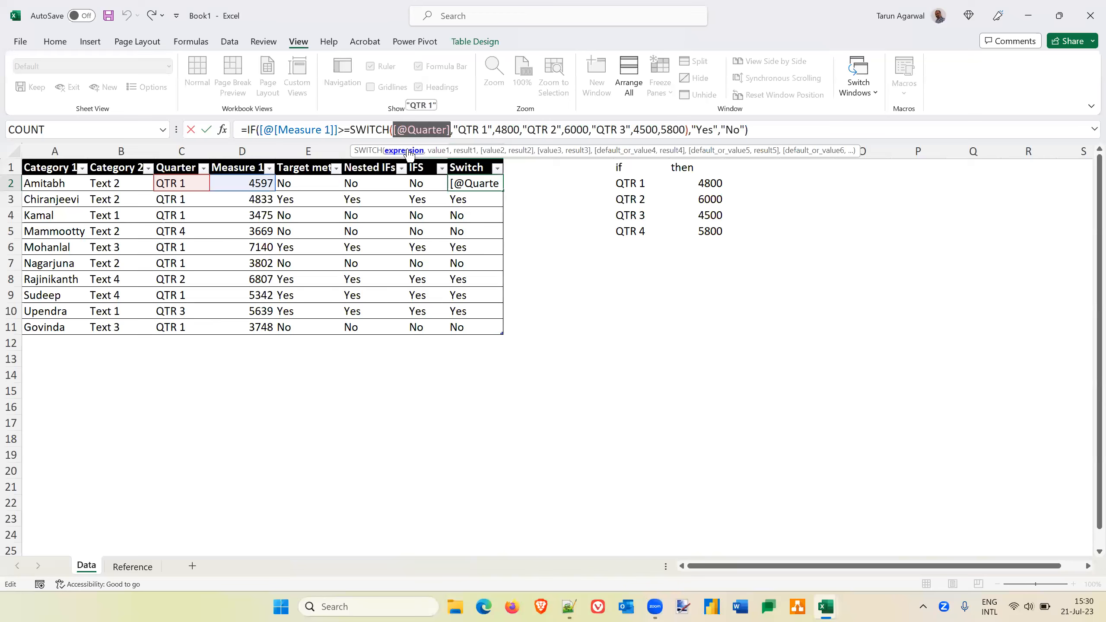
{"action": "left_click", "coordinate": [444, 151]}
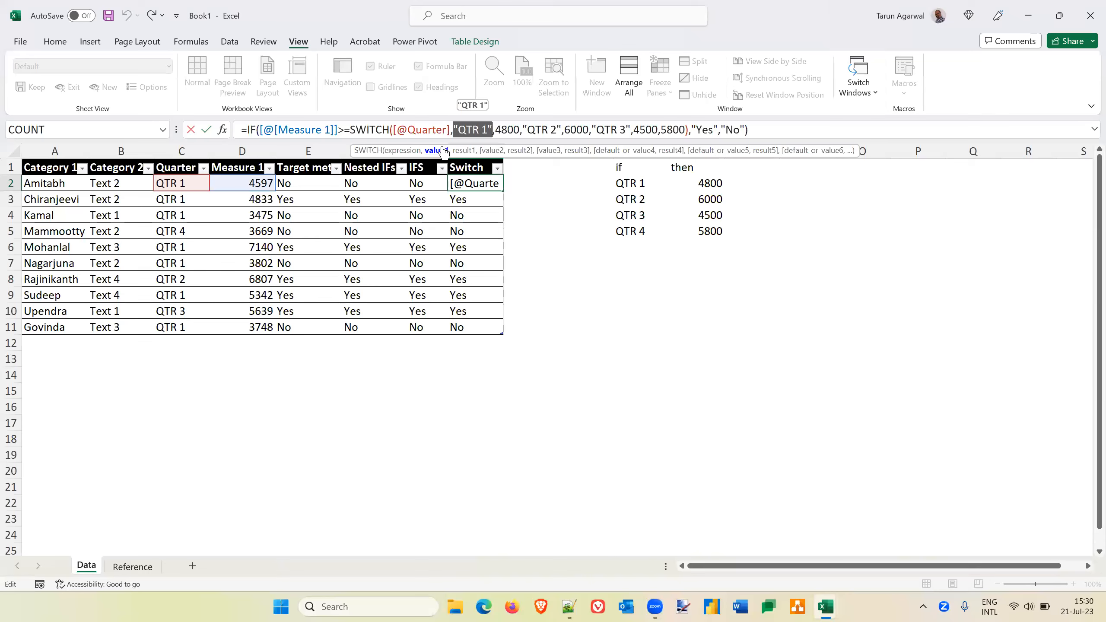
{"action": "left_click", "coordinate": [463, 151]}
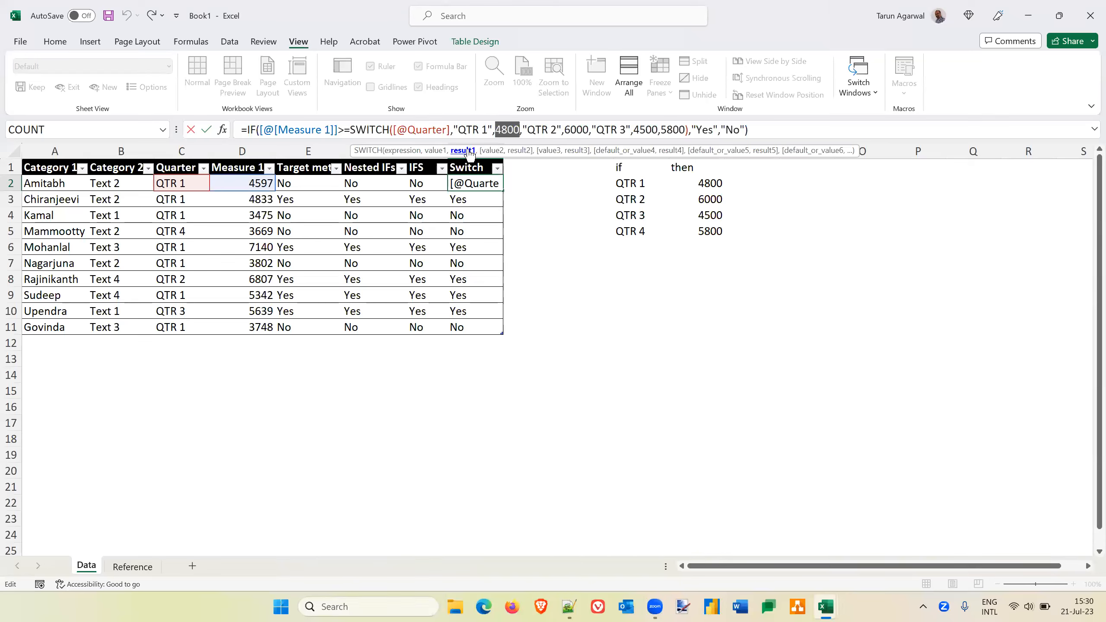
{"action": "left_click", "coordinate": [491, 151]}
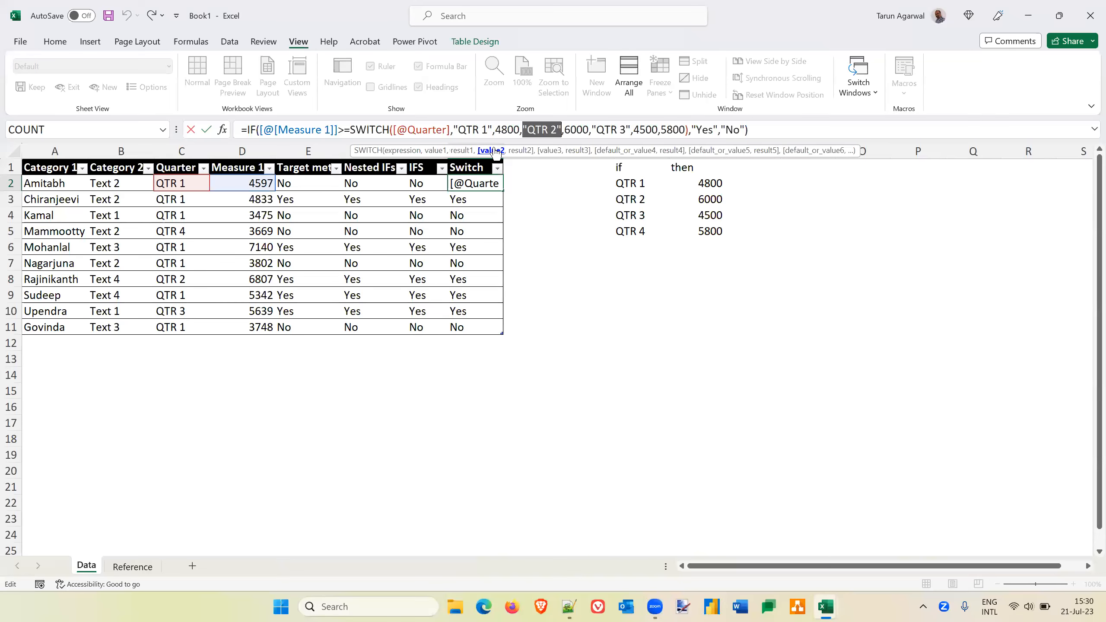
{"action": "left_click", "coordinate": [523, 151]}
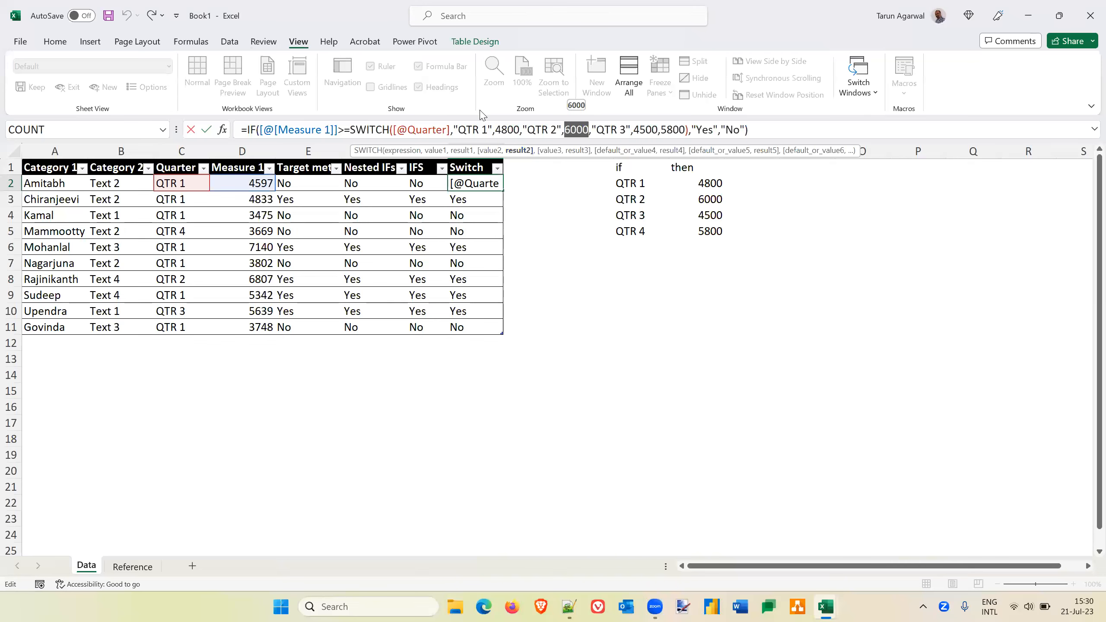
{"action": "key", "text": "Escape"}
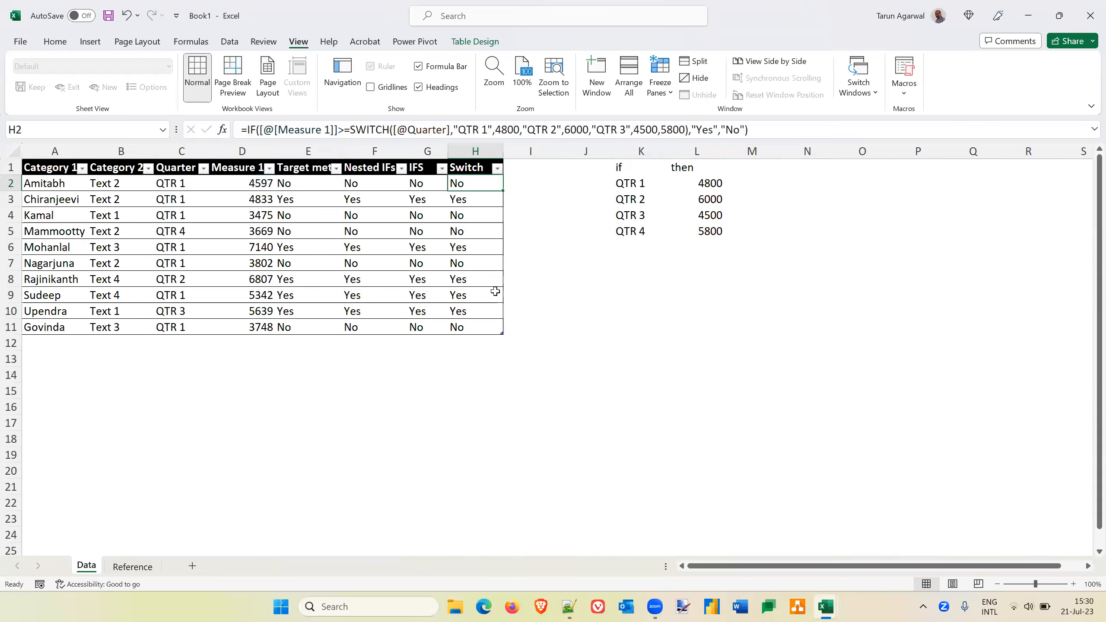
Step: Compare the "QTR 1" test and value pair of the IFS formula in G2 with the SWITCH formula in H2
{"action": "key", "text": "Left"}
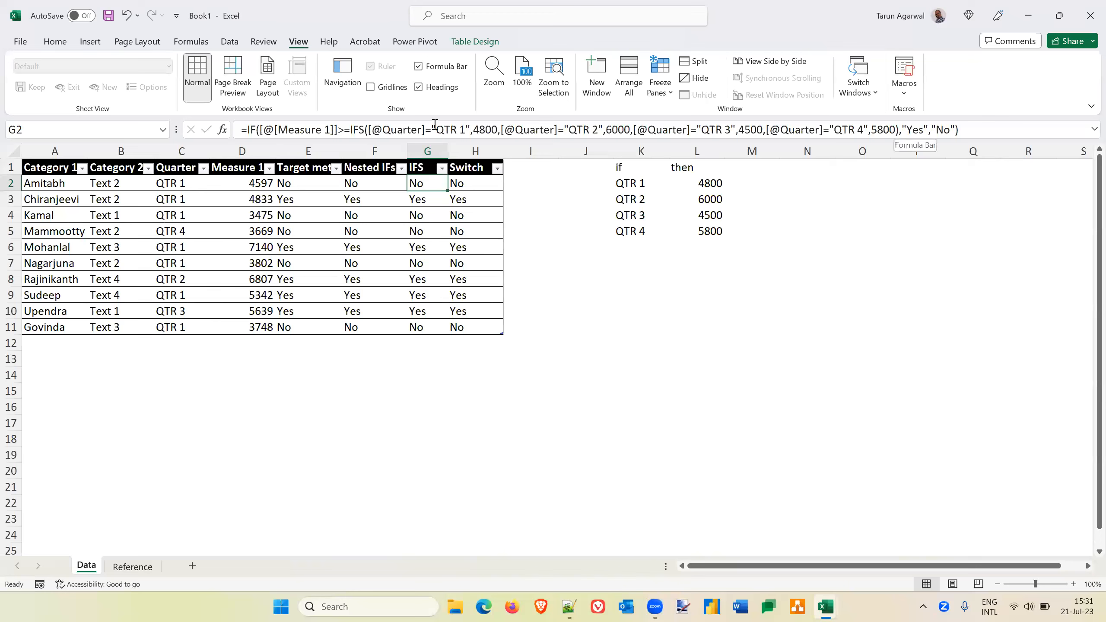
{"action": "left_click_drag", "start_coordinate": [370, 129], "coordinate": [502, 130]}
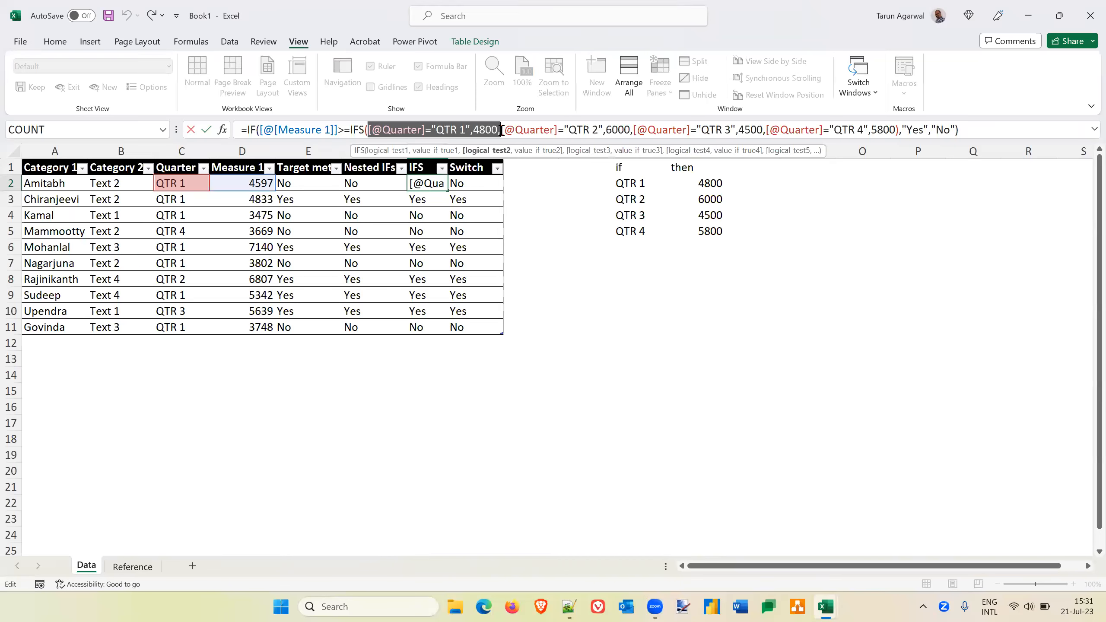
{"action": "key", "text": "Escape"}
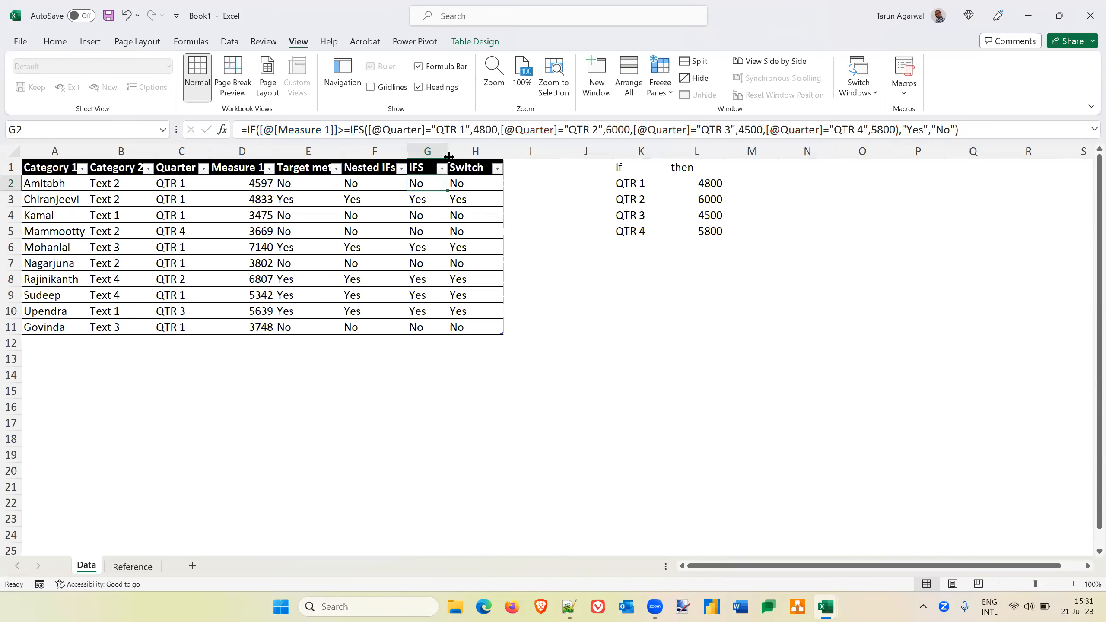
{"action": "left_click", "coordinate": [462, 182]}
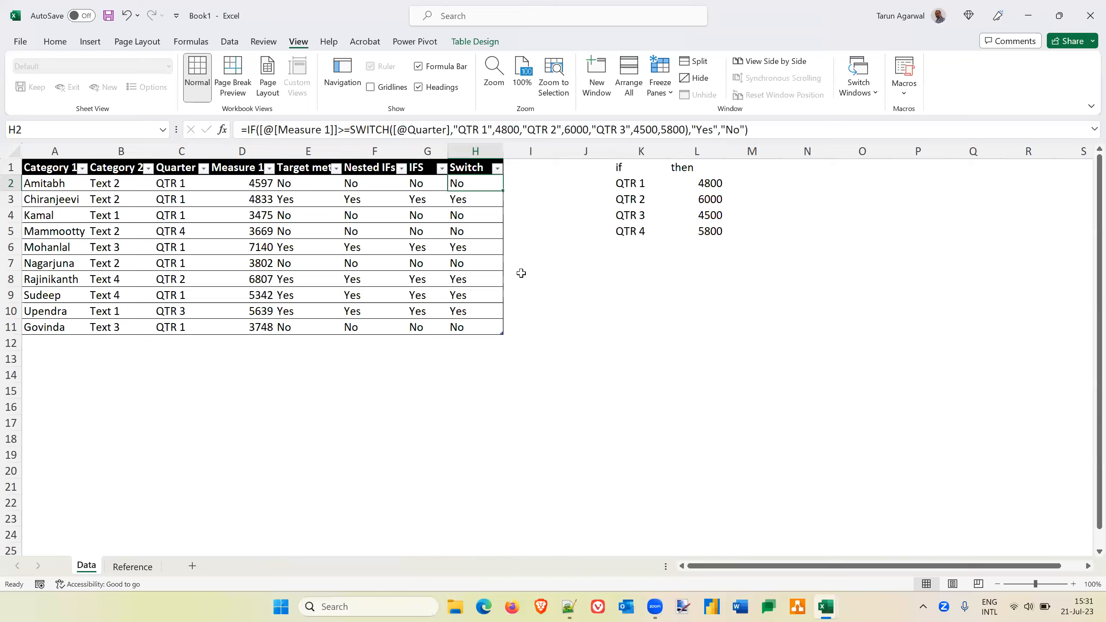
{"action": "key", "text": "F2"}
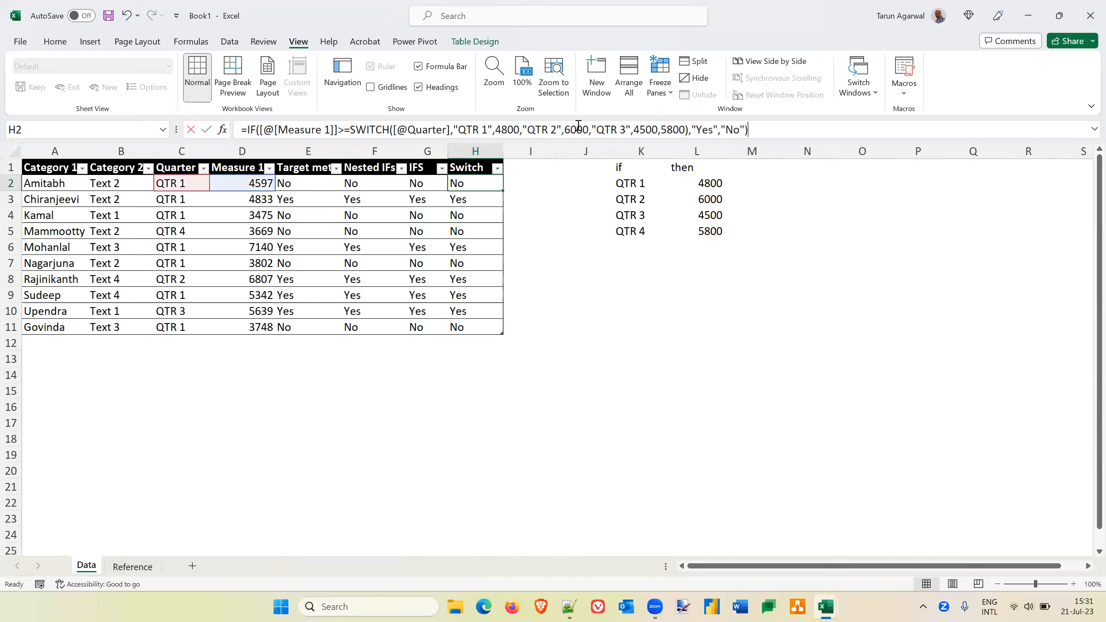
Step: Examine the SWITCH formula in H2, the XLOOKUP formula in E2 and the IFS formula in G2
{"action": "left_click", "coordinate": [579, 128]}
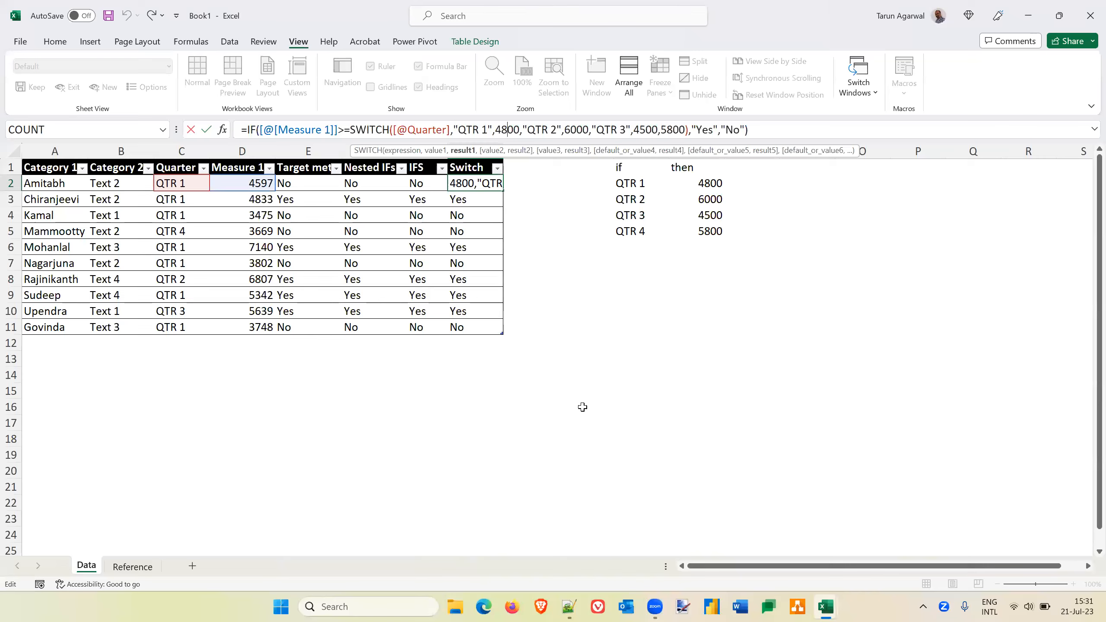
{"action": "key", "text": "Escape"}
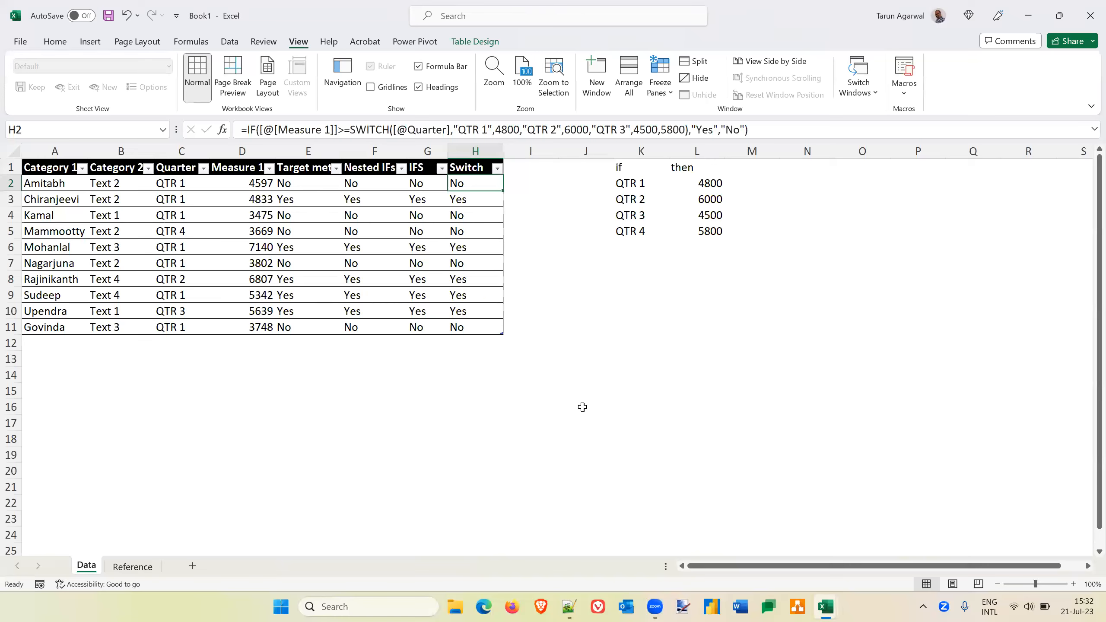
{"action": "key", "text": "Left"}
{"action": "key", "text": "Left"}
{"action": "key", "text": "Left"}
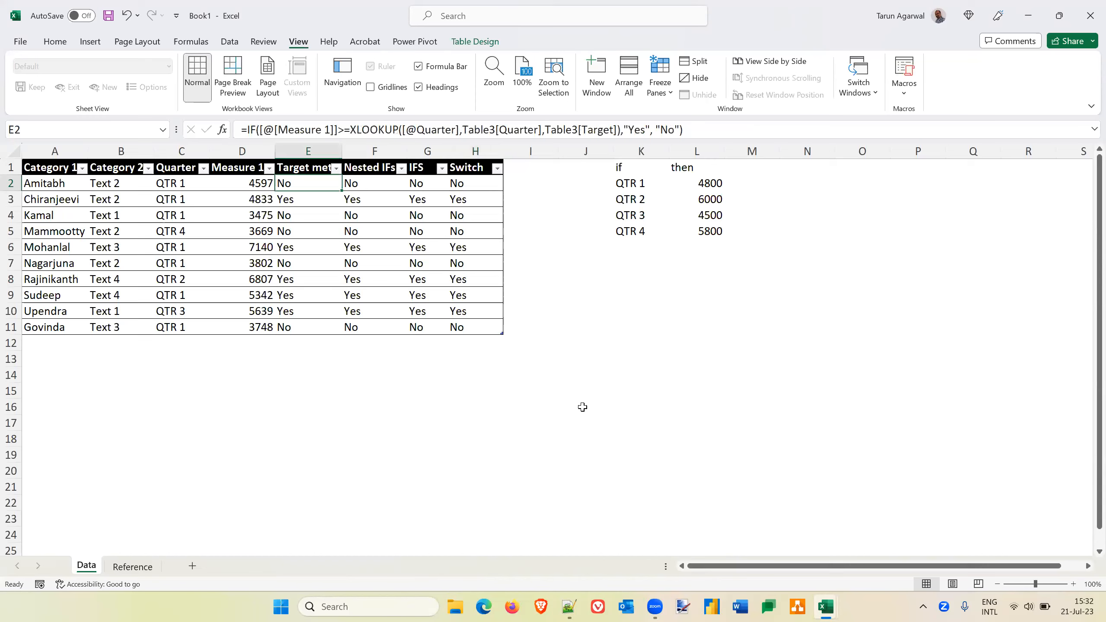
{"action": "key", "text": "Right"}
{"action": "key", "text": "Right"}
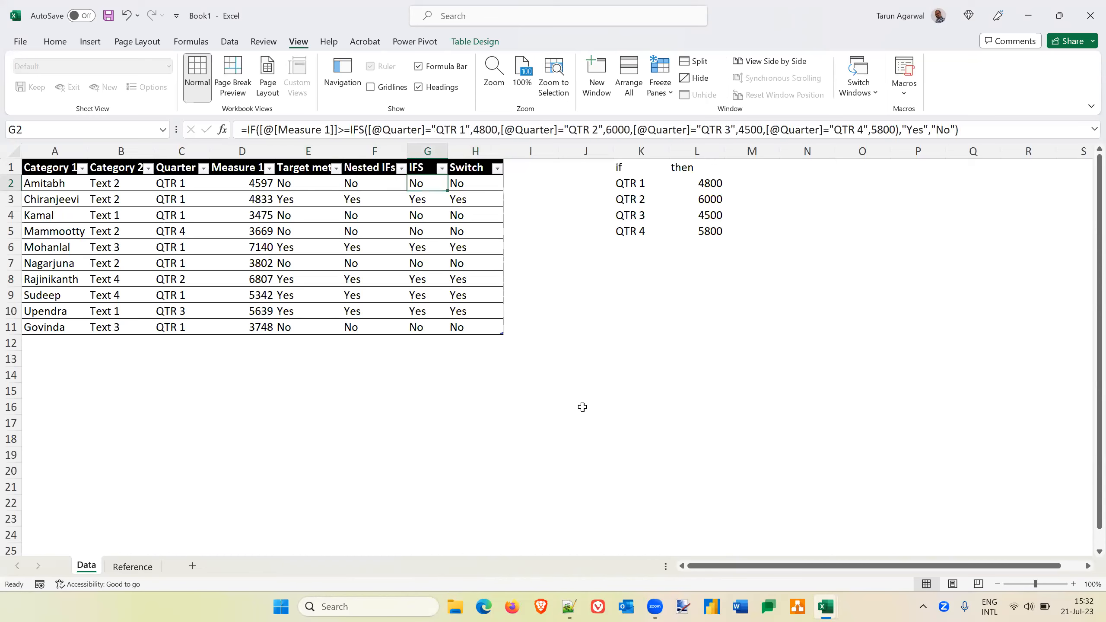
{"action": "key", "text": "Right"}
{"action": "key", "text": "Right"}
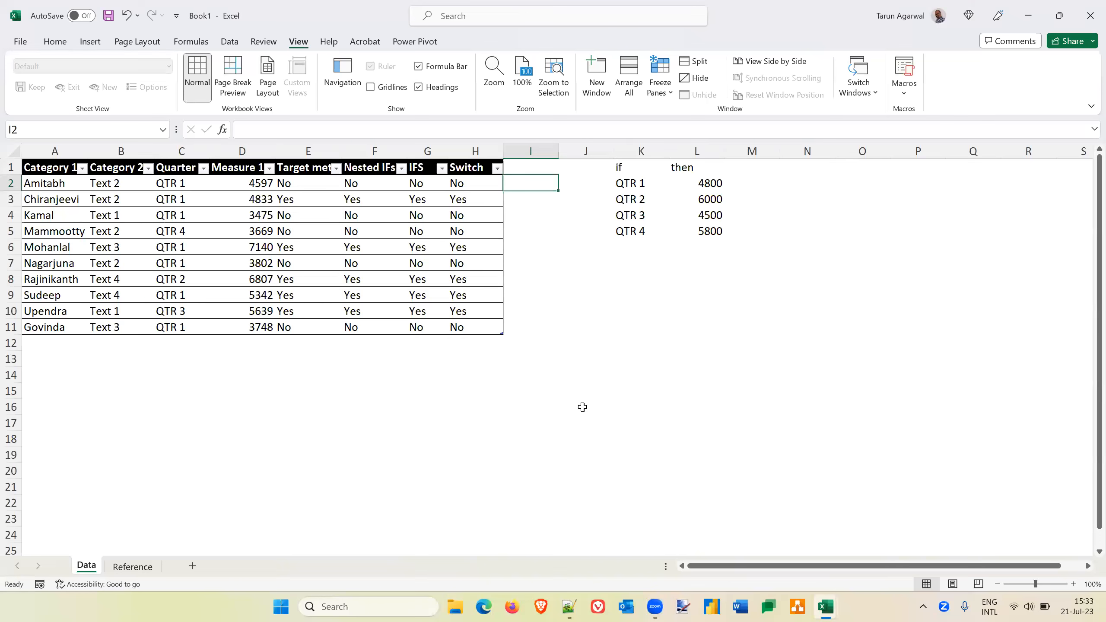
Step: Go back and forth through the row 2 formulas in columns E to H to compare the approaches
{"action": "key", "text": "Left"}
{"action": "key", "text": "Left"}
{"action": "key", "text": "Left"}
{"action": "key", "text": "Left"}
{"action": "key", "text": "Right"}
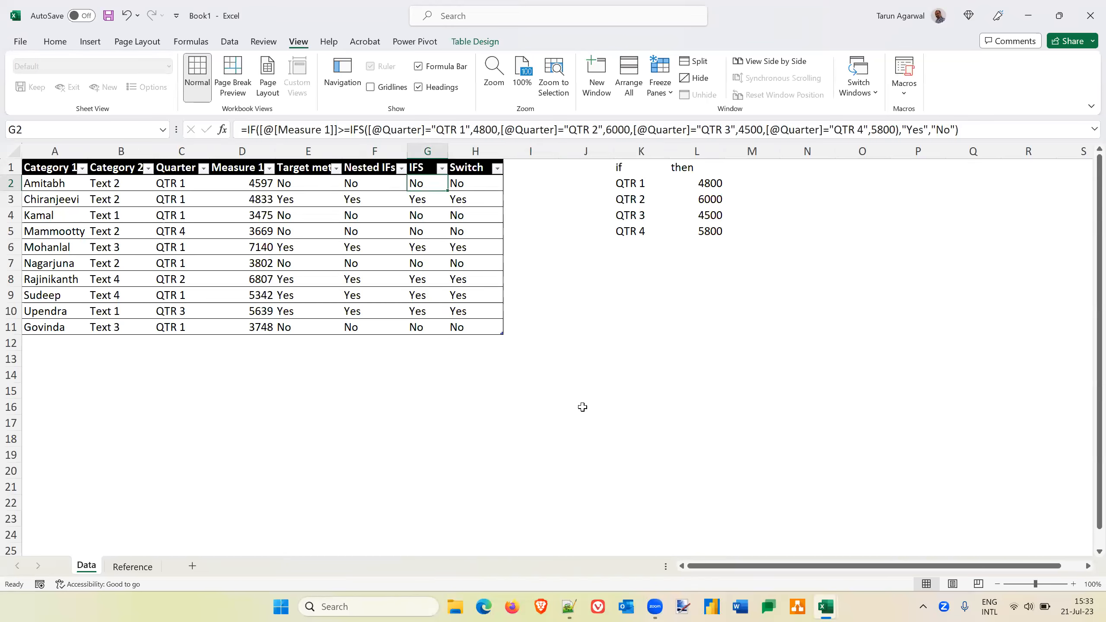
{"action": "key", "text": "Right"}
{"action": "key", "text": "Right"}
{"action": "key", "text": "Left"}
{"action": "key", "text": "Left"}
{"action": "key", "text": "Left"}
{"action": "key", "text": "Left"}
{"action": "key", "text": "Right"}
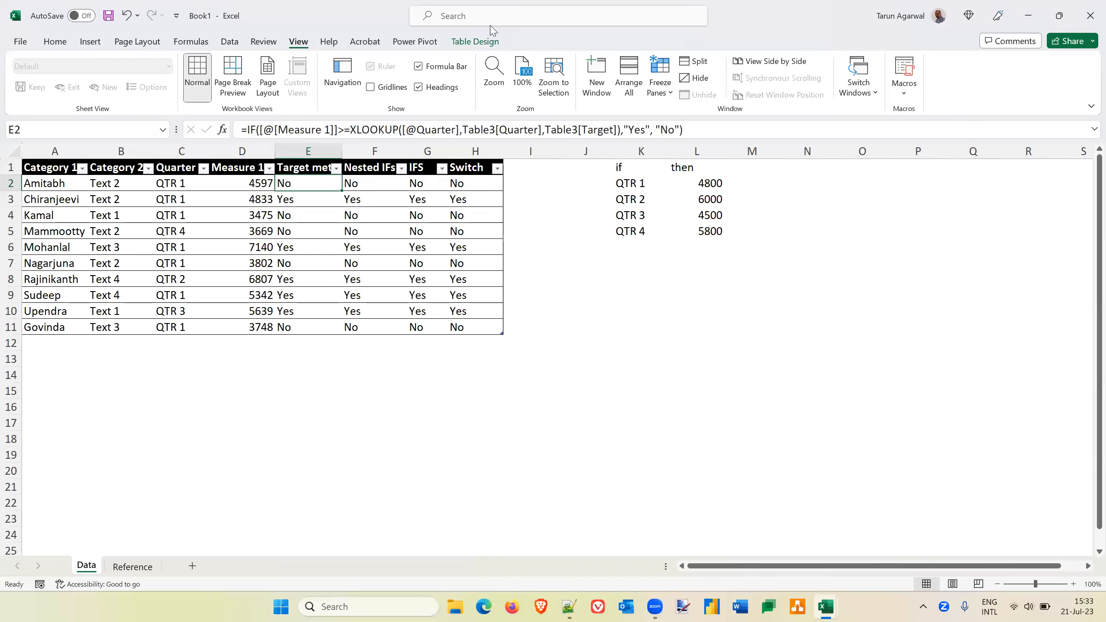
Step: Draw a small rectangle about 0.46" wide and 0.22" high below the if/then list, around row 13
{"action": "left_click", "coordinate": [89, 42]}
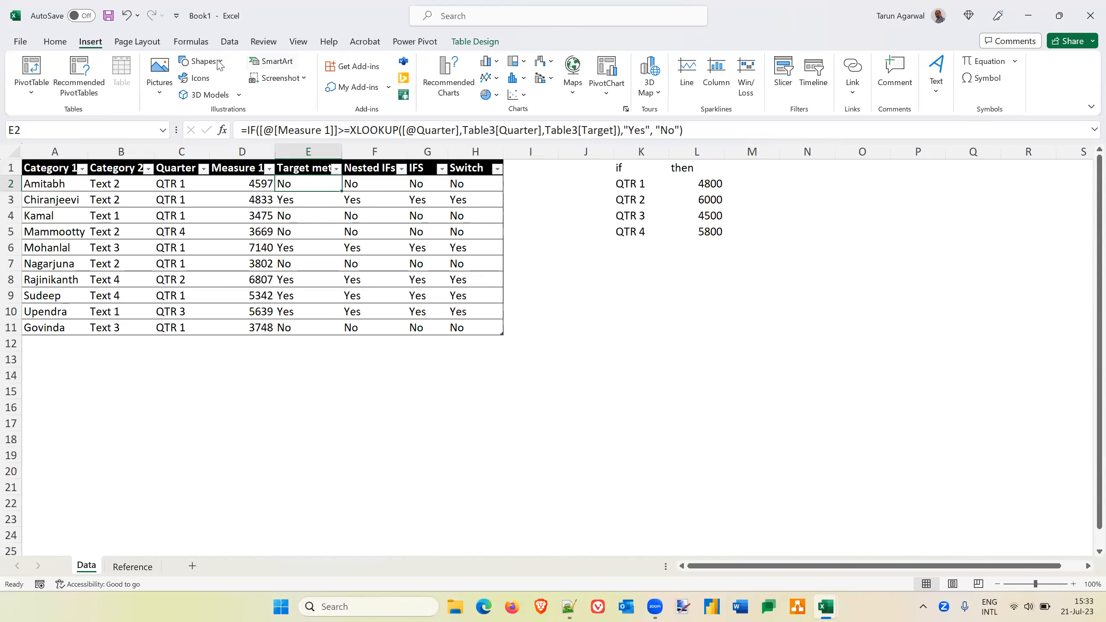
{"action": "left_click", "coordinate": [202, 61]}
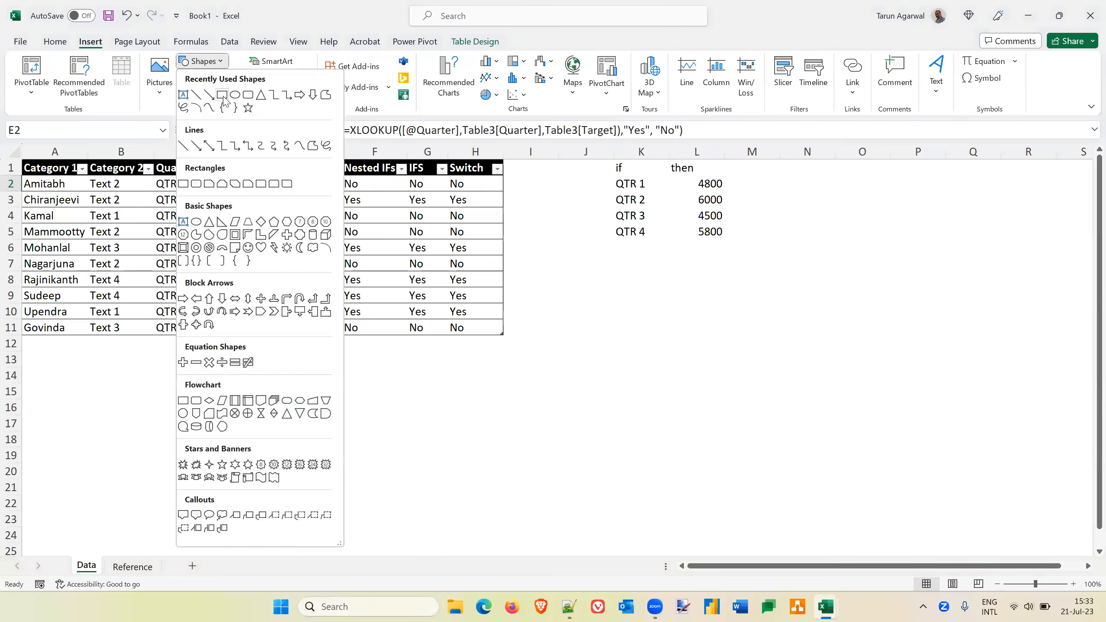
{"action": "left_click_drag", "start_coordinate": [658, 355], "coordinate": [687, 368]}
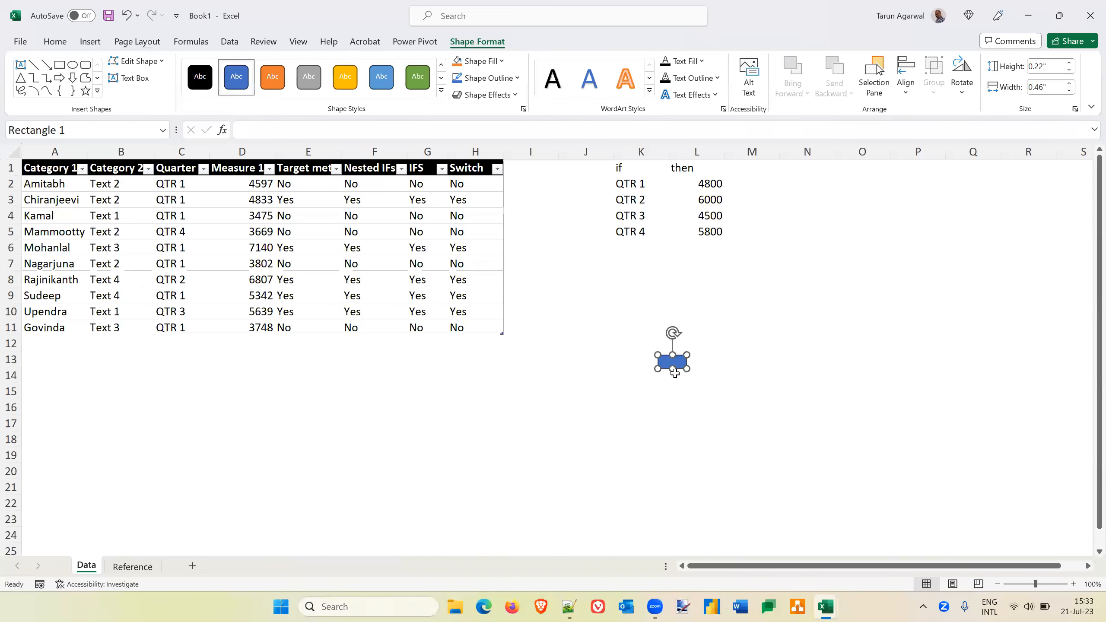
Step: Draw a larger rectangle about 0.85" wide and 0.55" high over the small one and send it to the back
{"action": "left_click", "coordinate": [59, 66]}
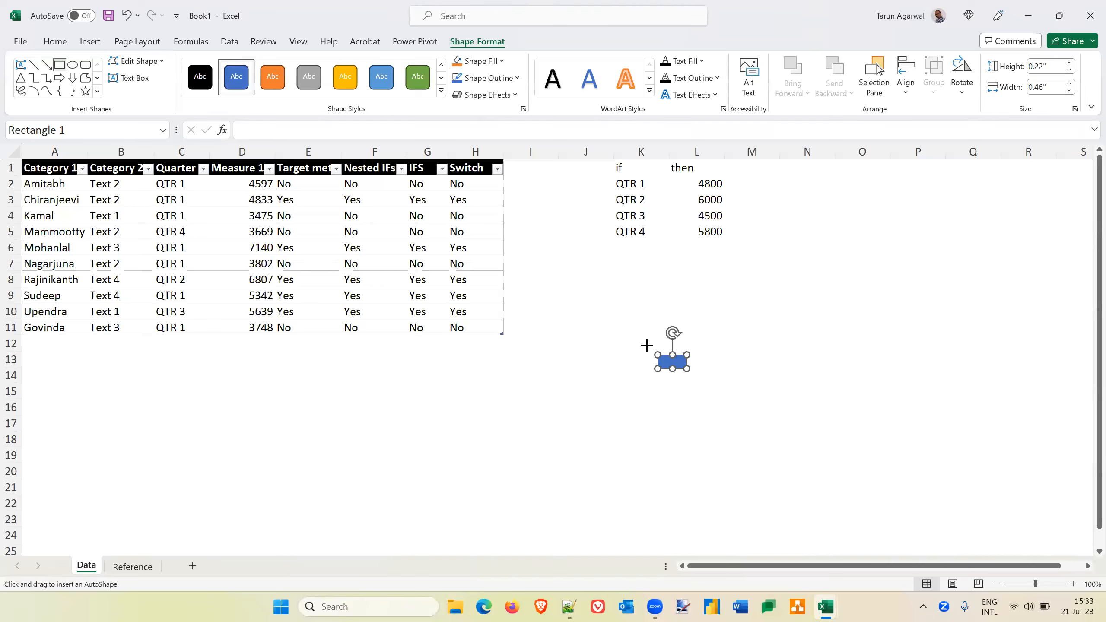
{"action": "left_click_drag", "start_coordinate": [647, 346], "coordinate": [700, 380]}
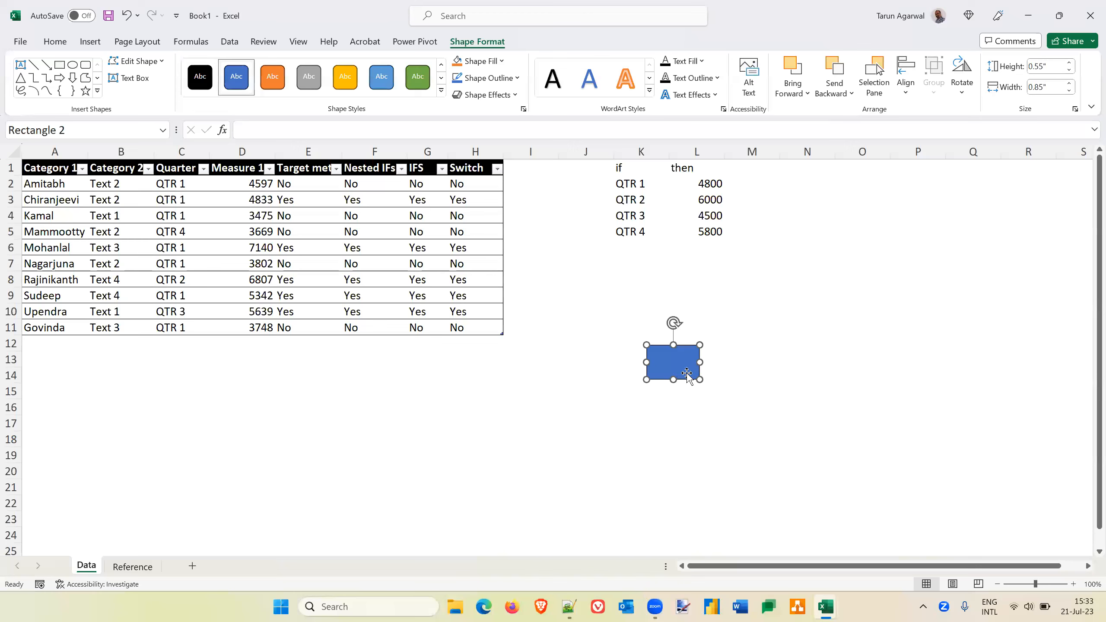
{"action": "left_click", "coordinate": [851, 94]}
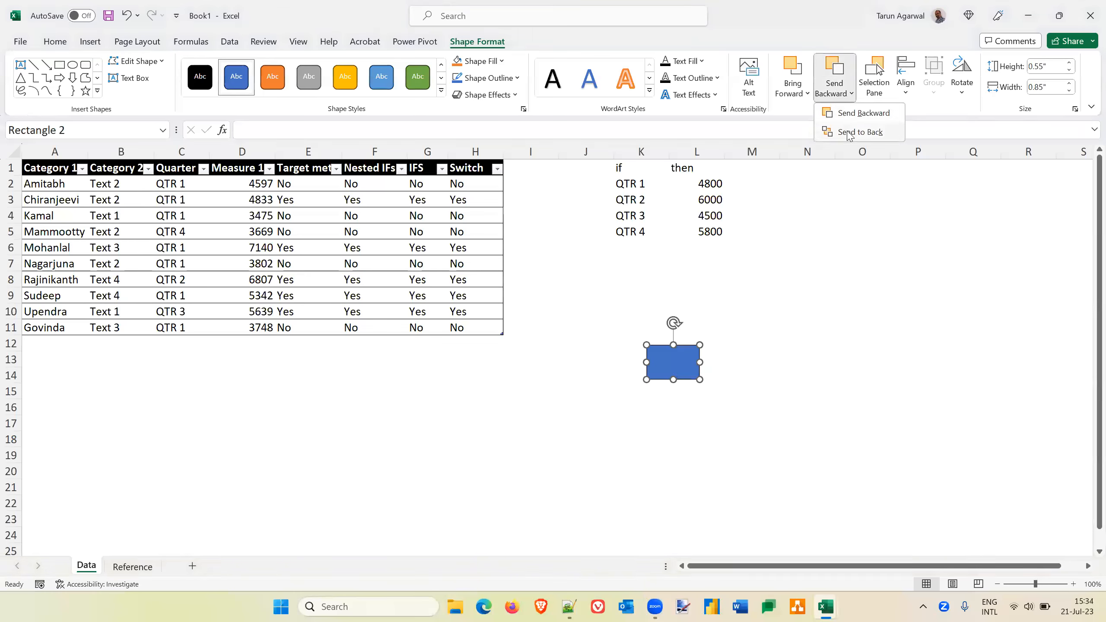
{"action": "left_click", "coordinate": [849, 133]}
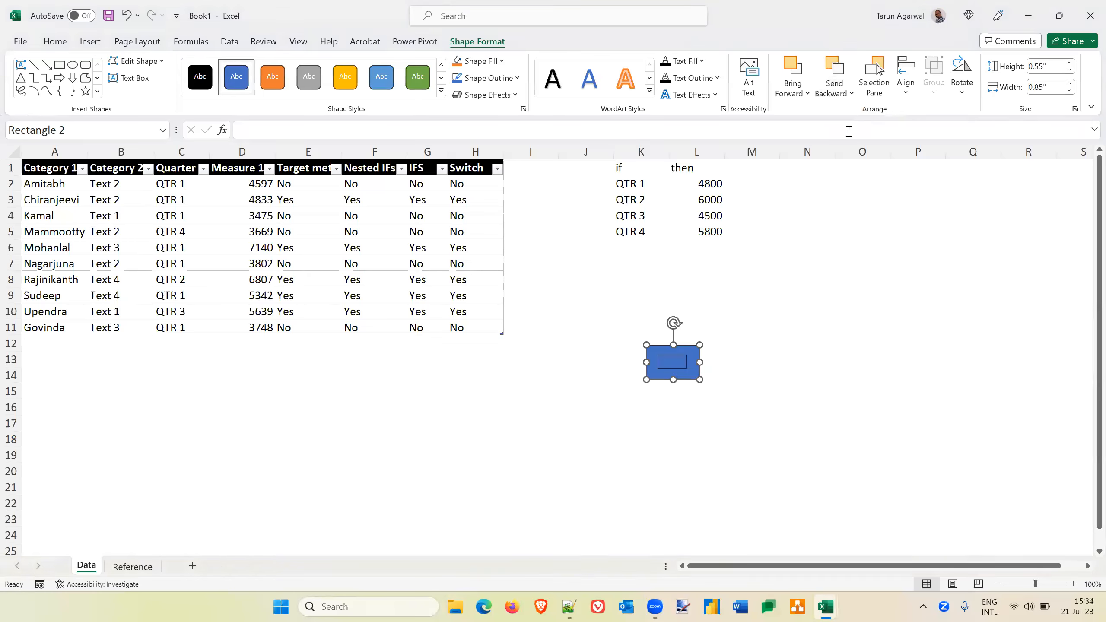
{"action": "left_click", "coordinate": [745, 371]}
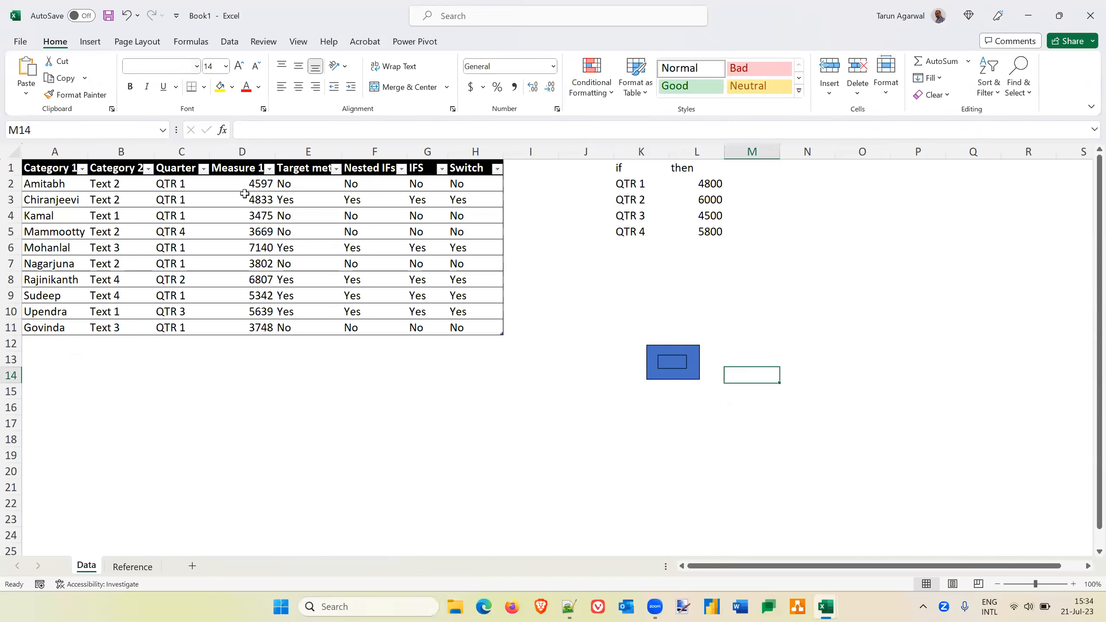
Step: Select both nested rectangles and place a duplicate of the pair beside the original
{"action": "left_click", "coordinate": [633, 338]}
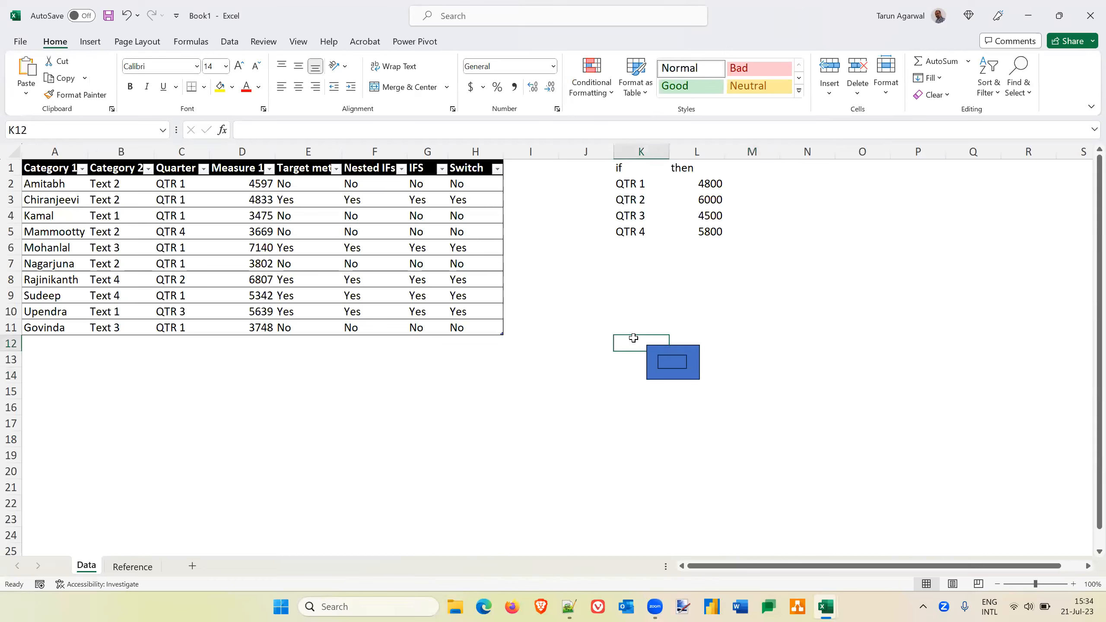
{"action": "left_click", "coordinate": [682, 364]}
{"action": "left_click", "coordinate": [693, 349], "text": "ctrl"}
{"action": "left_click_drag", "start_coordinate": [696, 354], "coordinate": [761, 352]}
{"action": "left_click", "coordinate": [705, 311]}
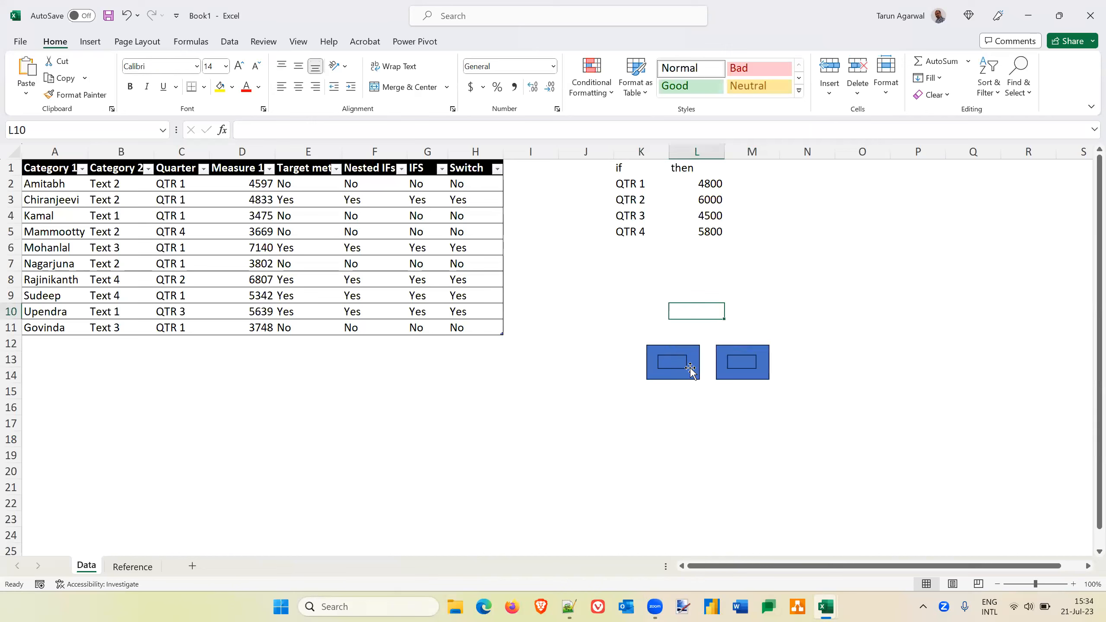
Step: Inspect the formula in E2 by highlighting the IF function's entire logical_test argument
{"action": "left_click", "coordinate": [676, 363]}
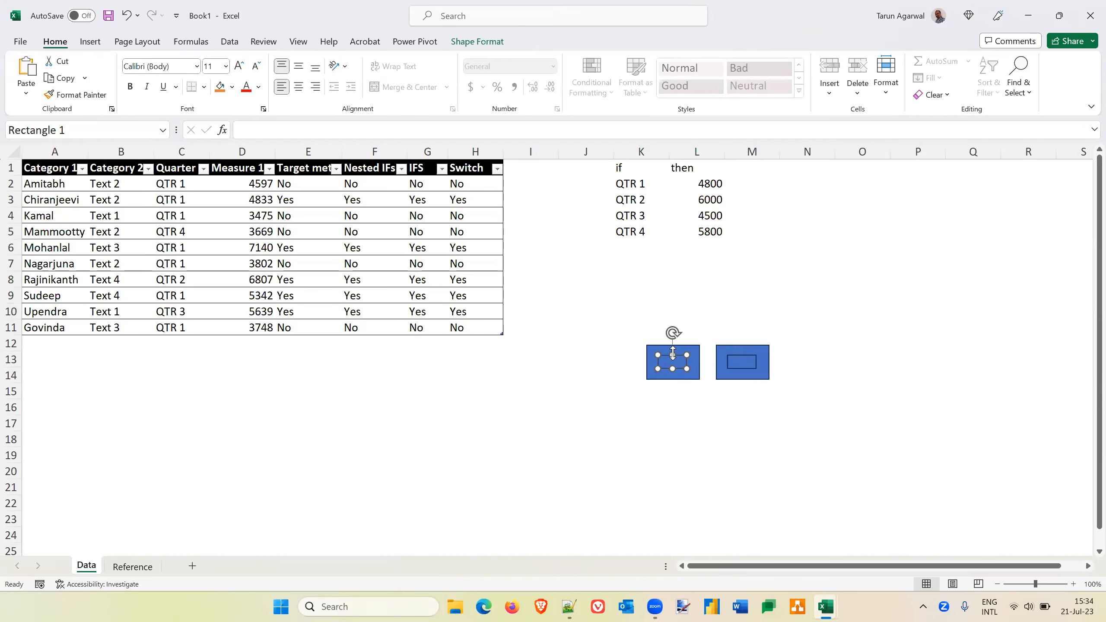
{"action": "left_click", "coordinate": [295, 186]}
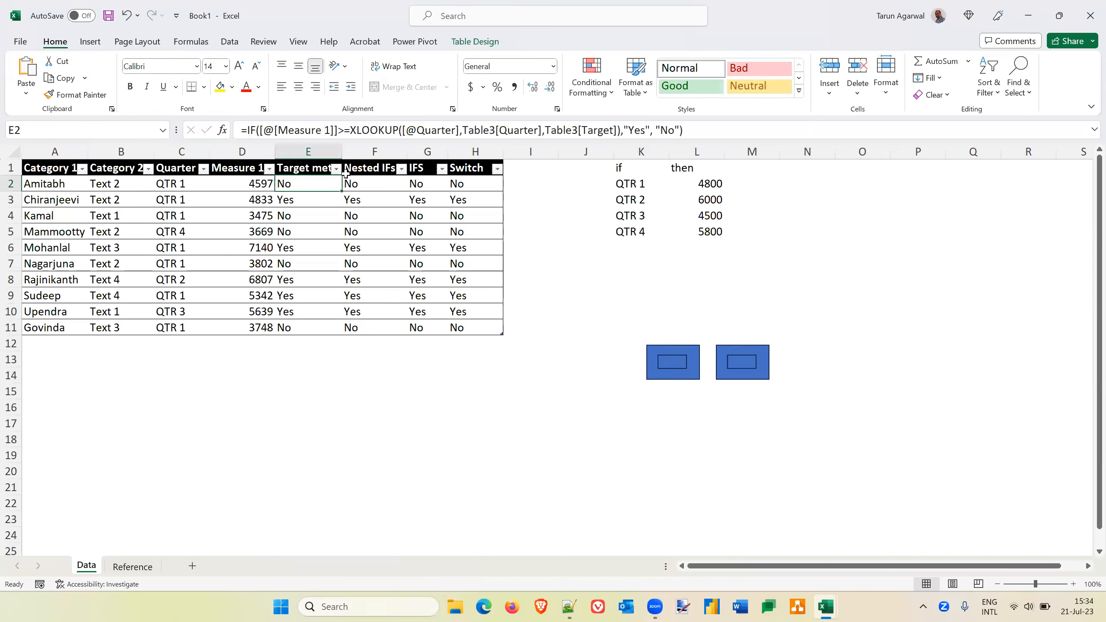
{"action": "left_click", "coordinate": [351, 129]}
{"action": "left_click_drag", "start_coordinate": [351, 129], "coordinate": [501, 130]}
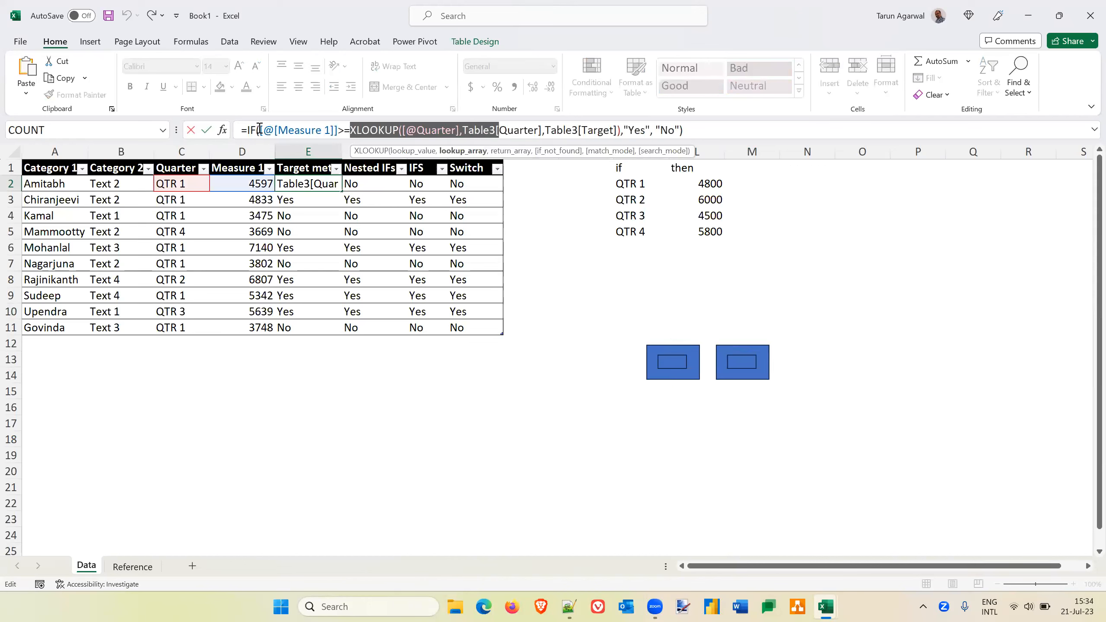
{"action": "left_click", "coordinate": [260, 129]}
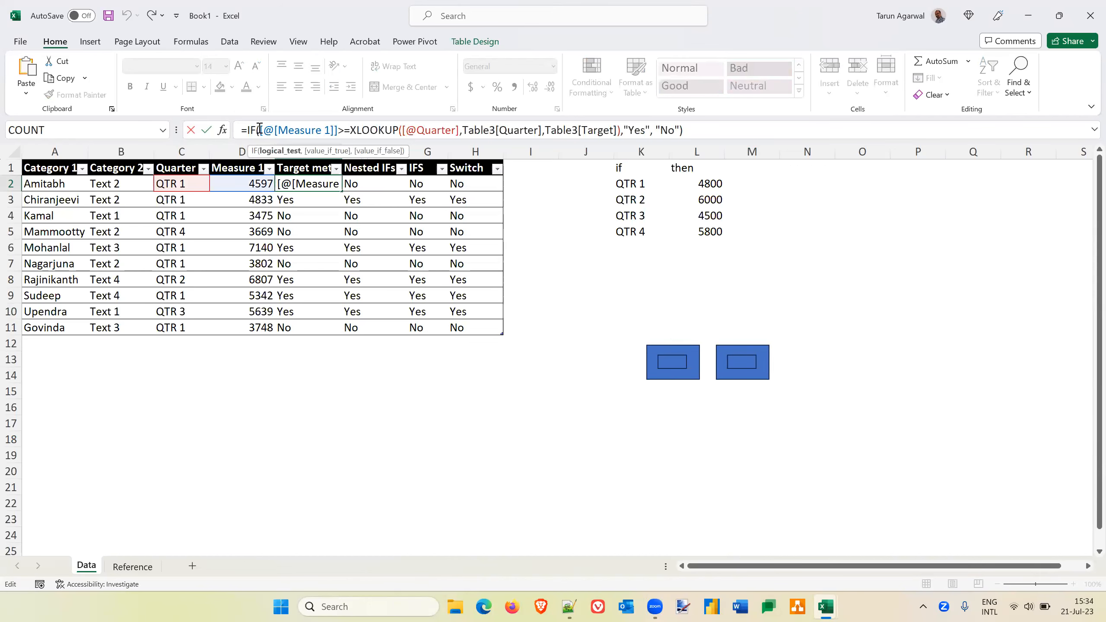
{"action": "left_click", "coordinate": [279, 151]}
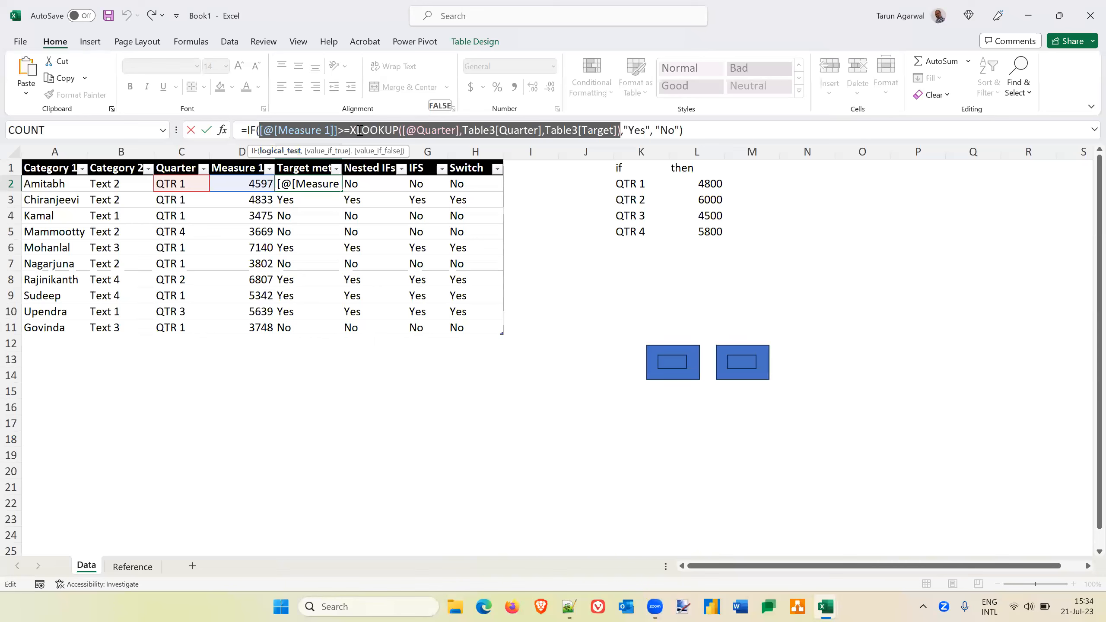
Step: Highlight the complete XLOOKUP call inside E2's formula to preview it, and leave the formula unedited
{"action": "left_click", "coordinate": [403, 130]}
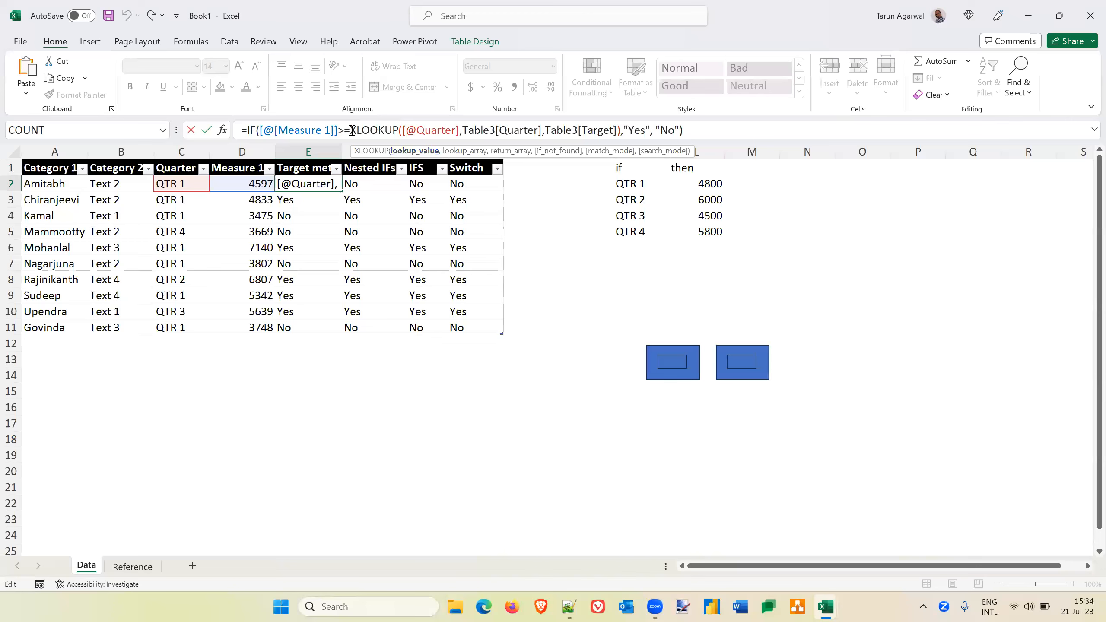
{"action": "left_click_drag", "start_coordinate": [350, 130], "coordinate": [454, 126]}
{"action": "left_click_drag", "start_coordinate": [578, 132], "coordinate": [619, 131]}
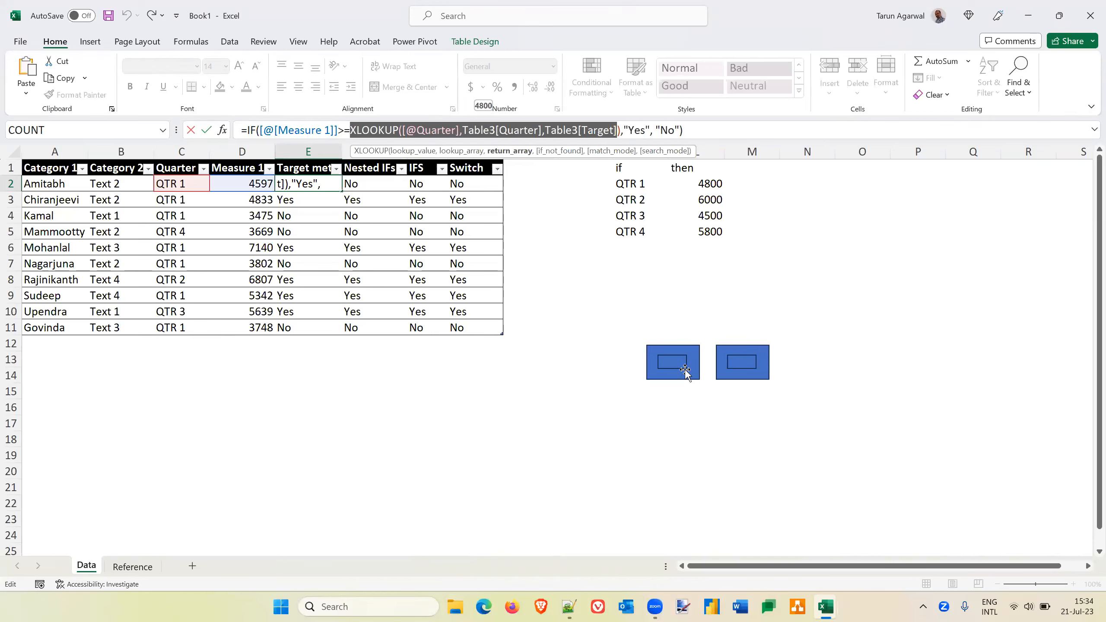
{"action": "key", "text": "Escape"}
Step: Select the inner and outer rectangles of the original pair in turn to compare their nesting
{"action": "left_click", "coordinate": [669, 363]}
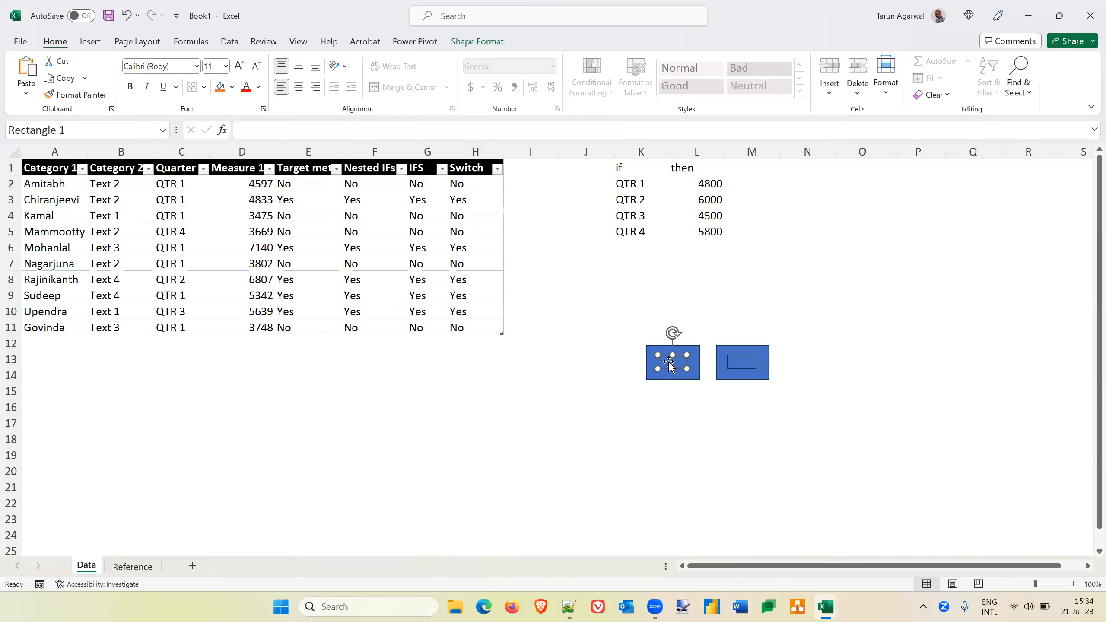
{"action": "left_click", "coordinate": [662, 347]}
{"action": "left_click", "coordinate": [406, 534]}
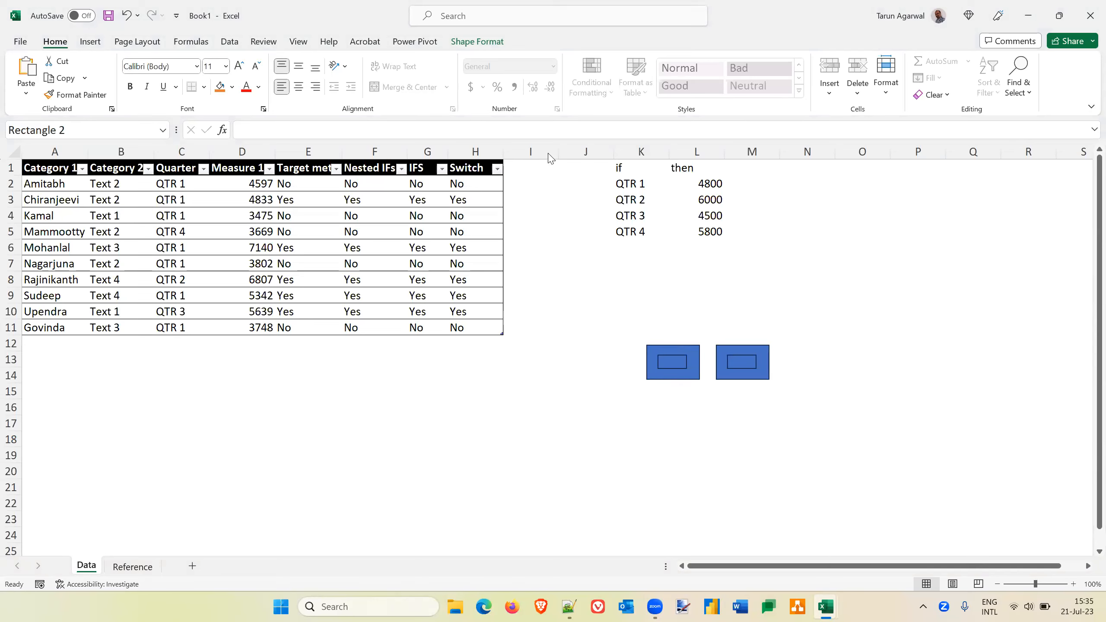
{"action": "left_click", "coordinate": [667, 348]}
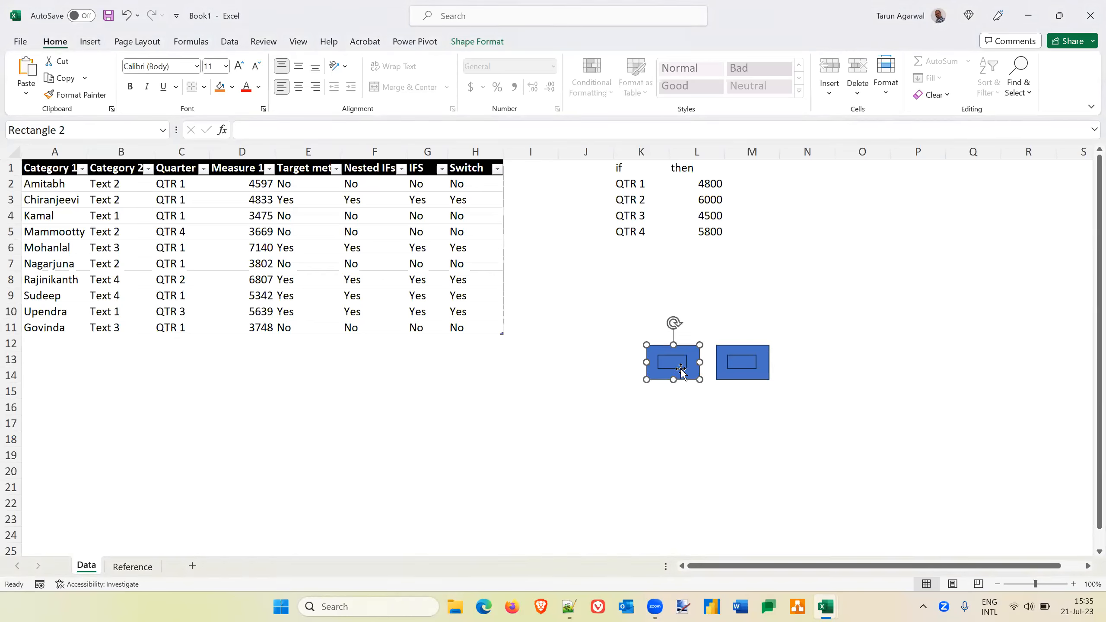
{"action": "left_click", "coordinate": [642, 414]}
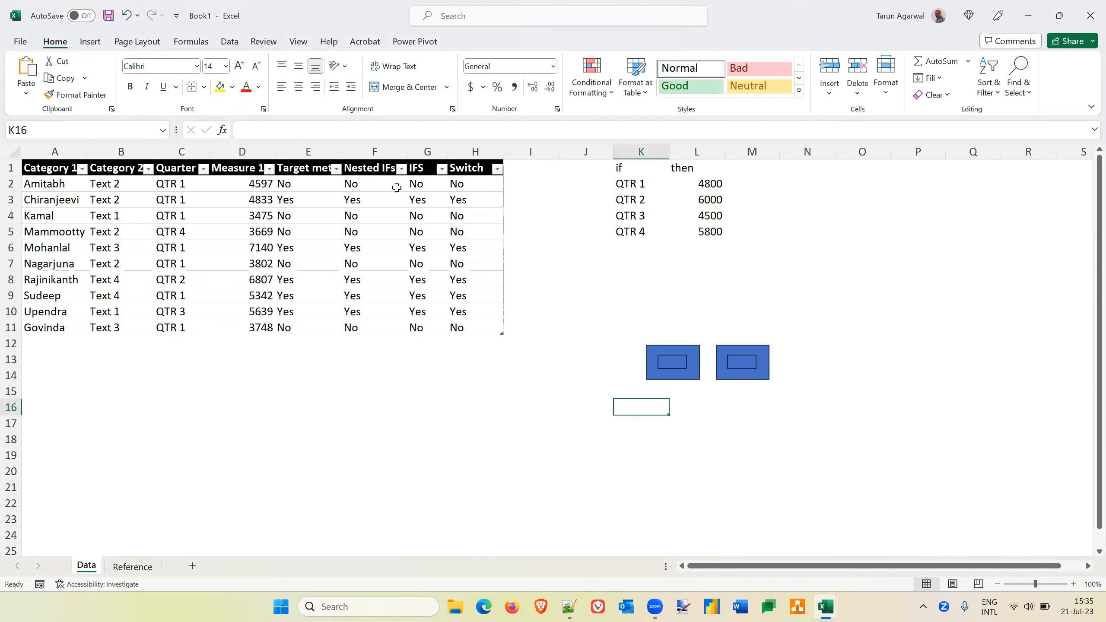
Step: Copy the Quarter and Target table, range A7:B11, on the Reference sheet
{"action": "left_click", "coordinate": [373, 184]}
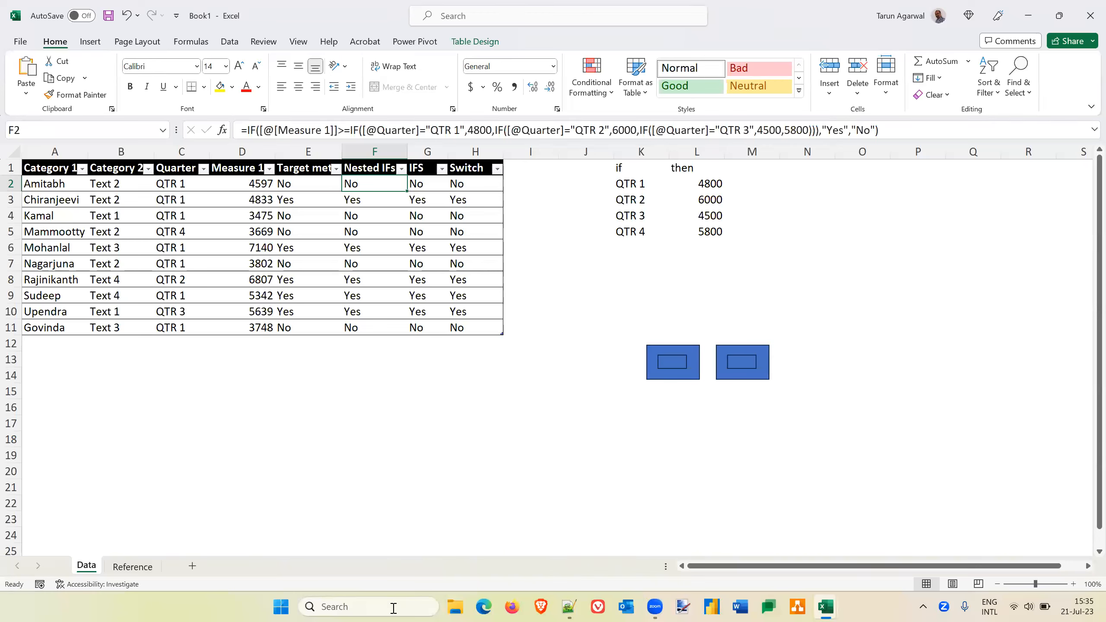
{"action": "left_click", "coordinate": [132, 567]}
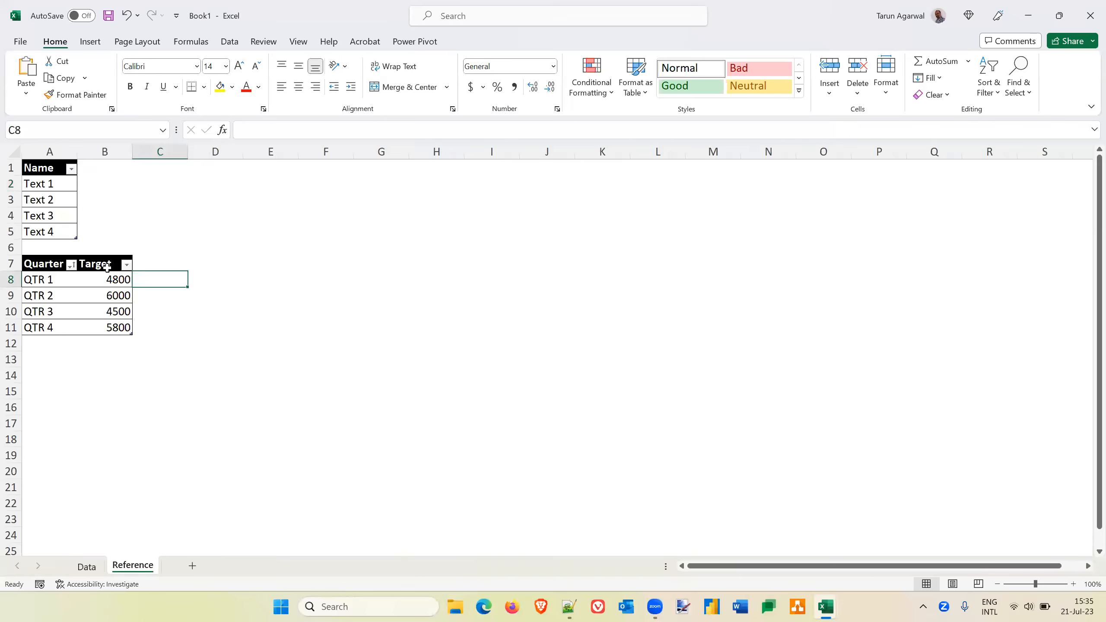
{"action": "left_click_drag", "start_coordinate": [37, 265], "coordinate": [109, 325]}
{"action": "key", "text": "ctrl+c"}
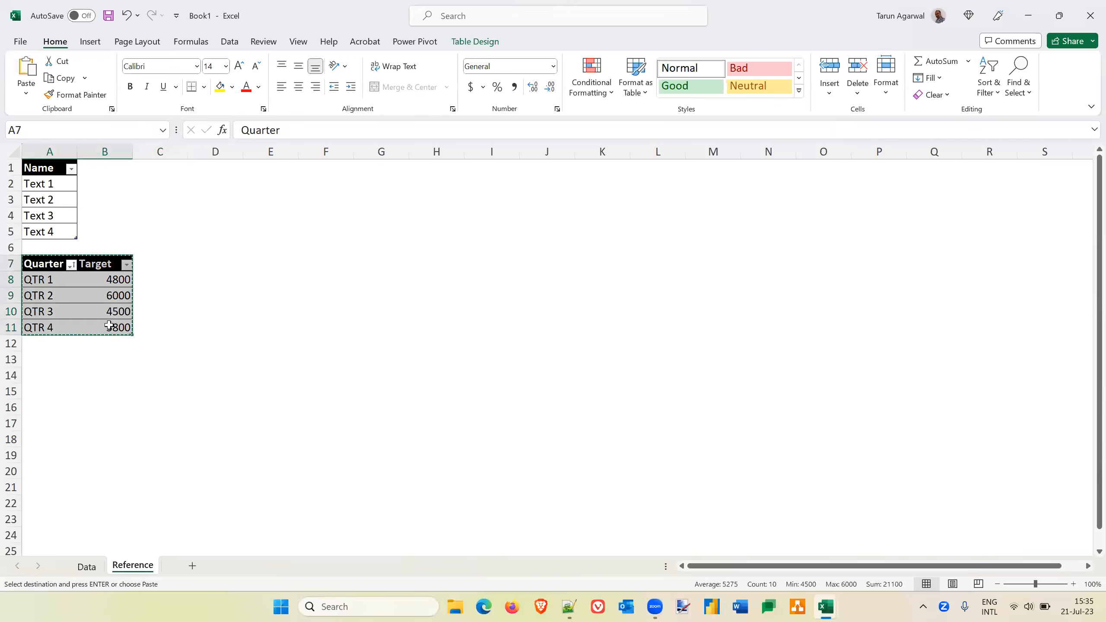
{"action": "key", "text": "Down"}
{"action": "key", "text": "Down"}
{"action": "key", "text": "Down"}
{"action": "key", "text": "Return"}
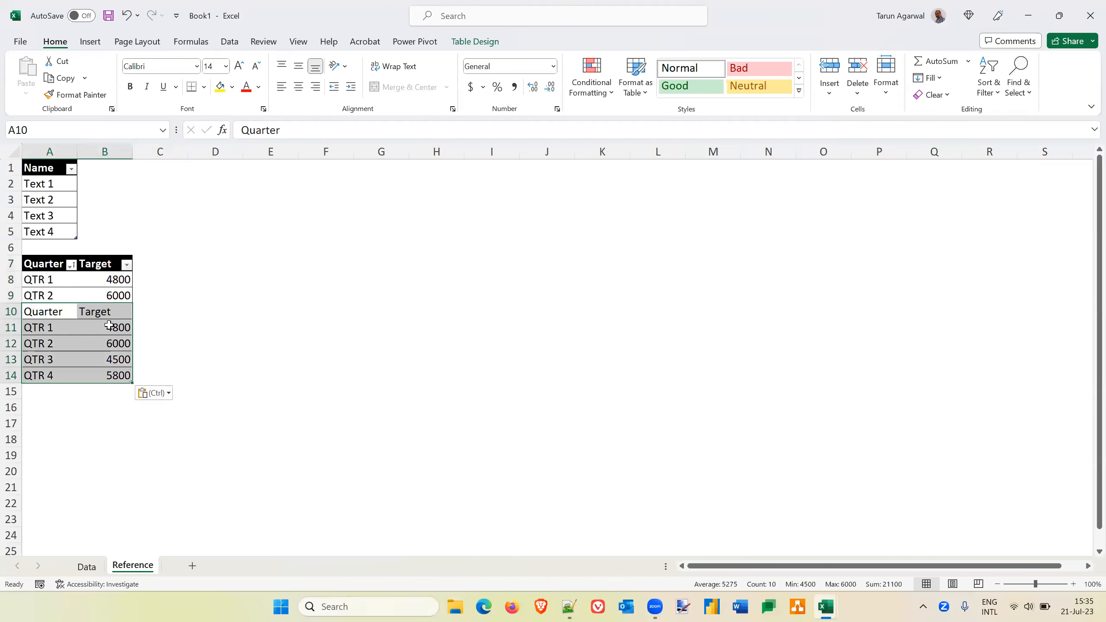
{"action": "key", "text": "ctrl+z"}
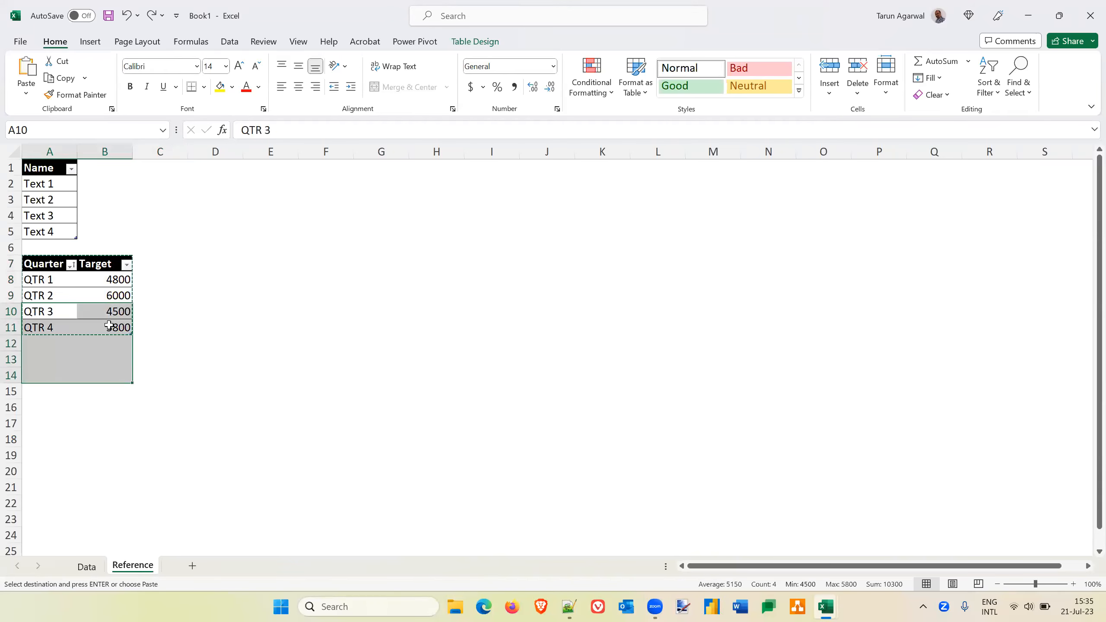
Step: Paste the copied Quarter and Target table at A14 on the Reference sheet and select cell A8
{"action": "key", "text": "Down"}
{"action": "key", "text": "Down"}
{"action": "key", "text": "Down"}
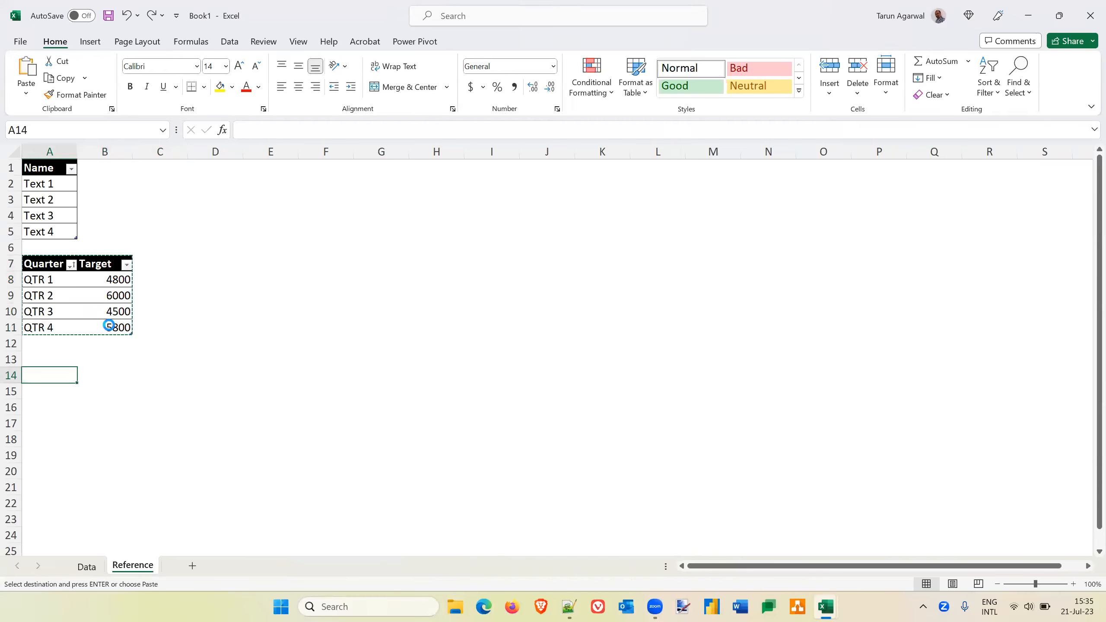
{"action": "key", "text": "ctrl+v"}
{"action": "key", "text": "Up"}
{"action": "key", "text": "Up"}
{"action": "key", "text": "Up"}
{"action": "key", "text": "Up"}
{"action": "key", "text": "Up"}
{"action": "key", "text": "Up"}
{"action": "key", "text": "Up"}
{"action": "key", "text": "Up"}
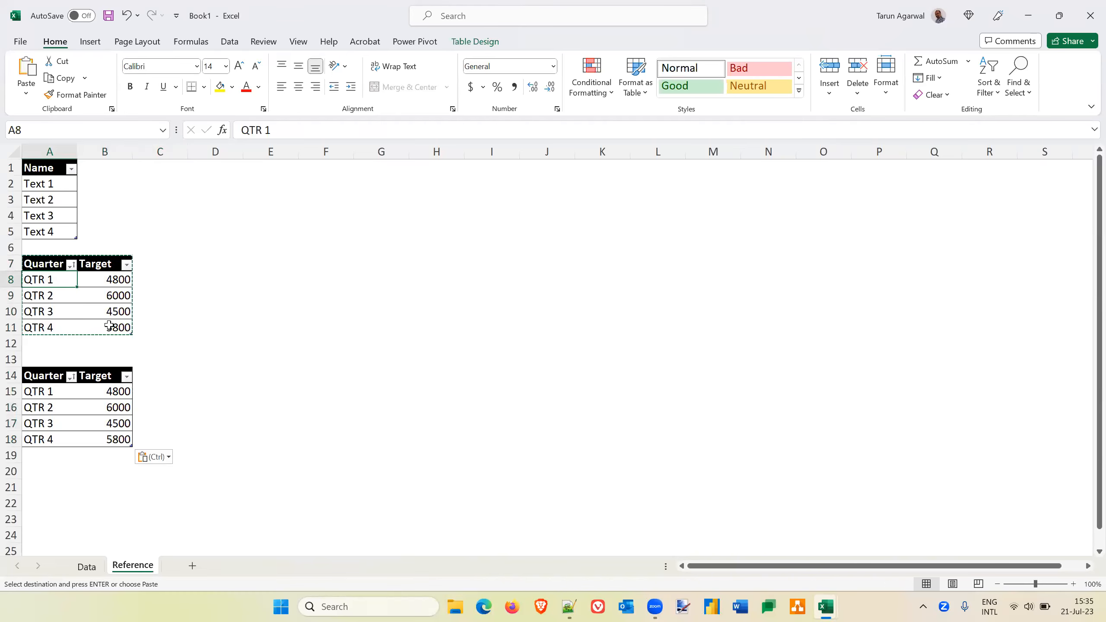
Step: Check the table names of the original Quarter and Target table at A7 and its copy at A14
{"action": "key", "text": "Down"}
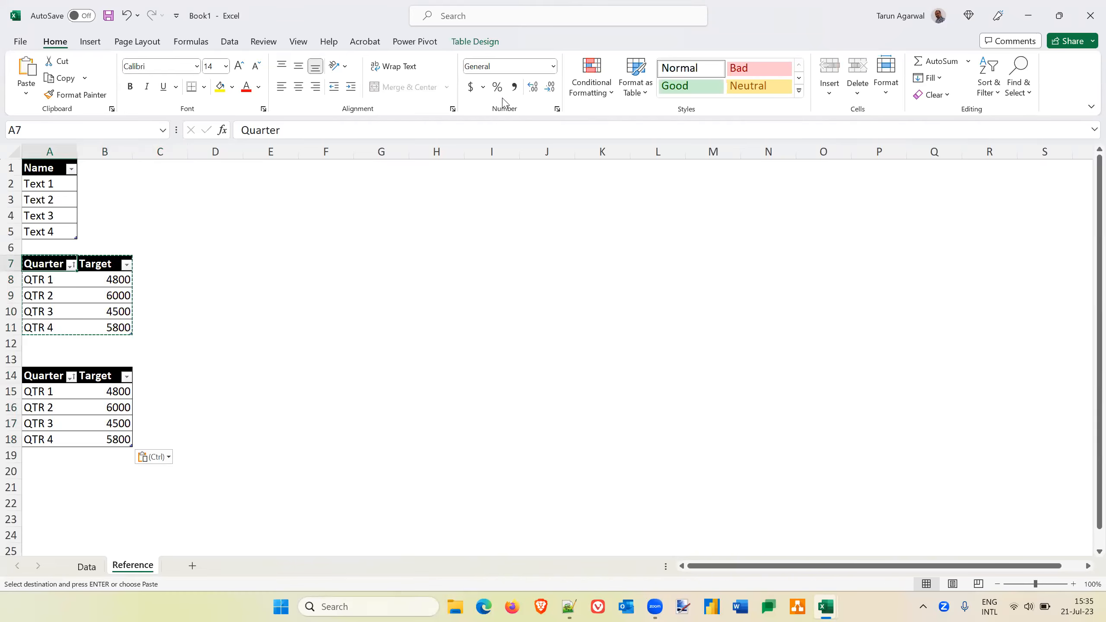
{"action": "left_click", "coordinate": [466, 44]}
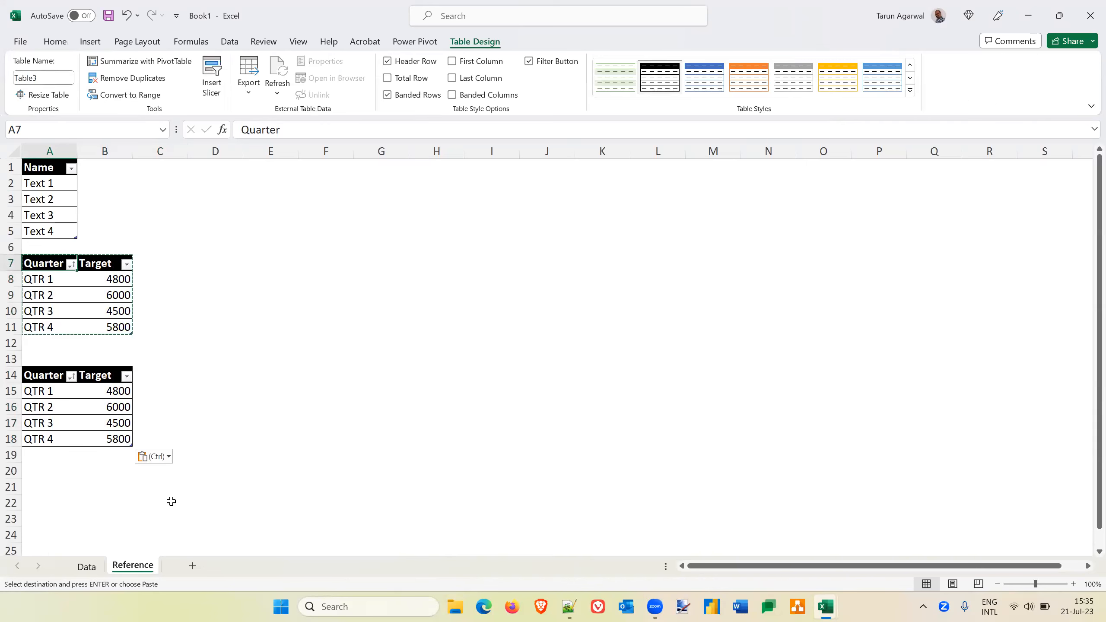
{"action": "left_click", "coordinate": [91, 344]}
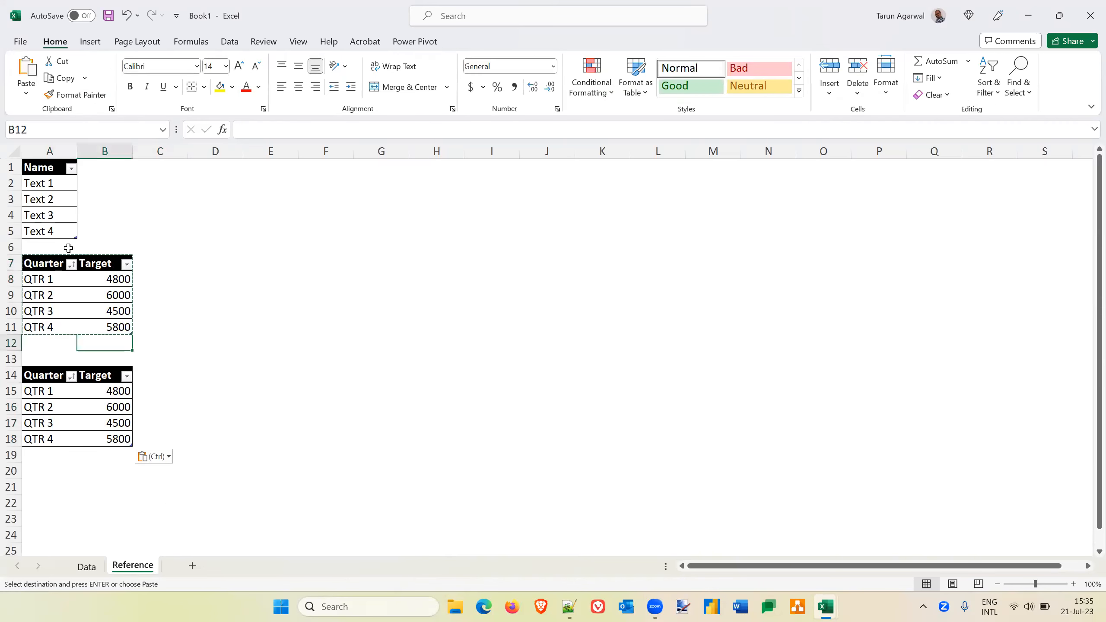
{"action": "left_click", "coordinate": [62, 278]}
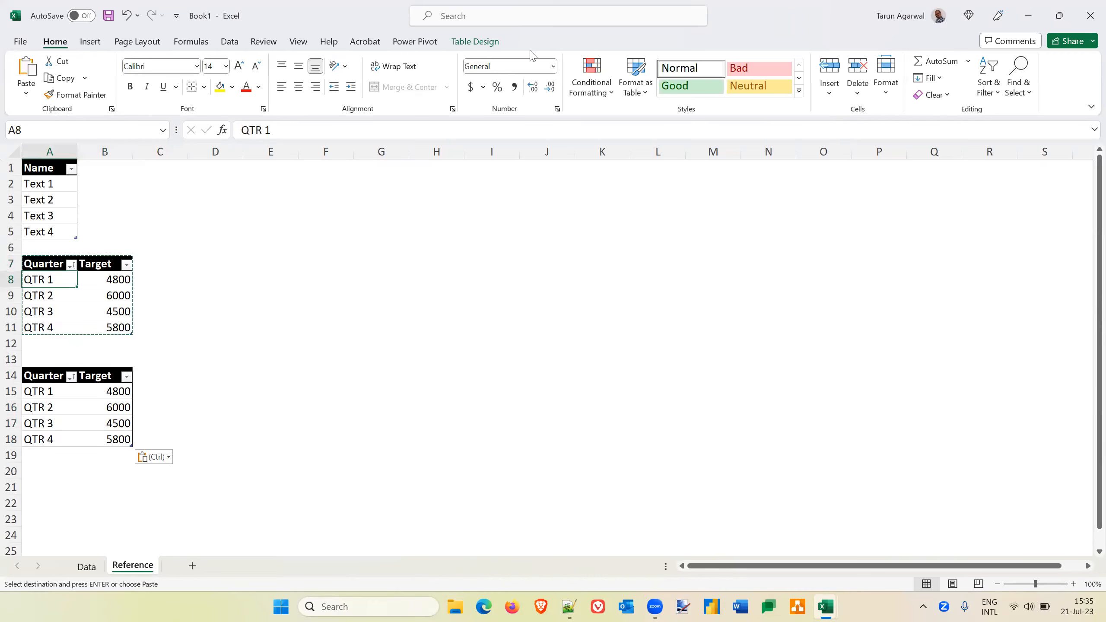
{"action": "left_click", "coordinate": [51, 405]}
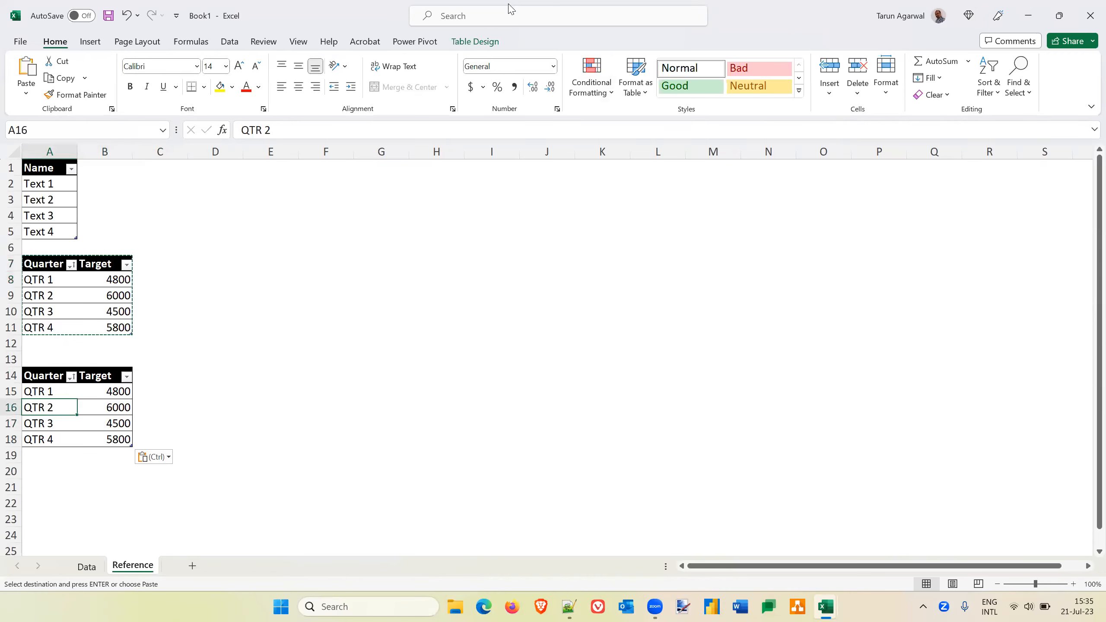
{"action": "left_click", "coordinate": [476, 42]}
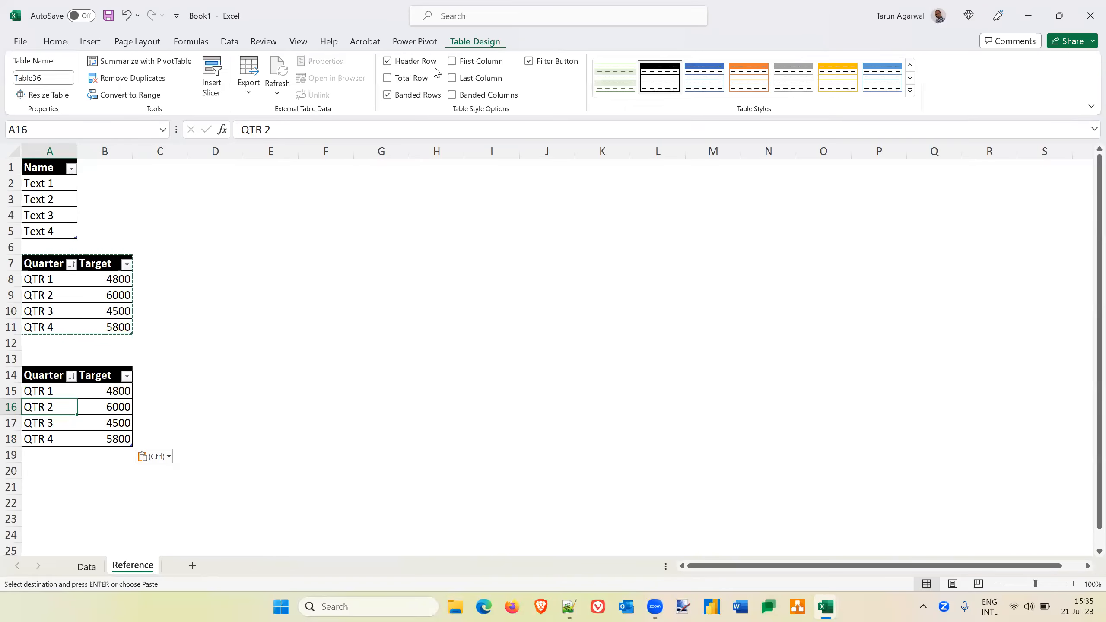
Step: Try to change the table name of the Quarter and Target copy at A14, and clear the copy selection
{"action": "left_click", "coordinate": [54, 76]}
{"action": "type", "text": "Table3"}
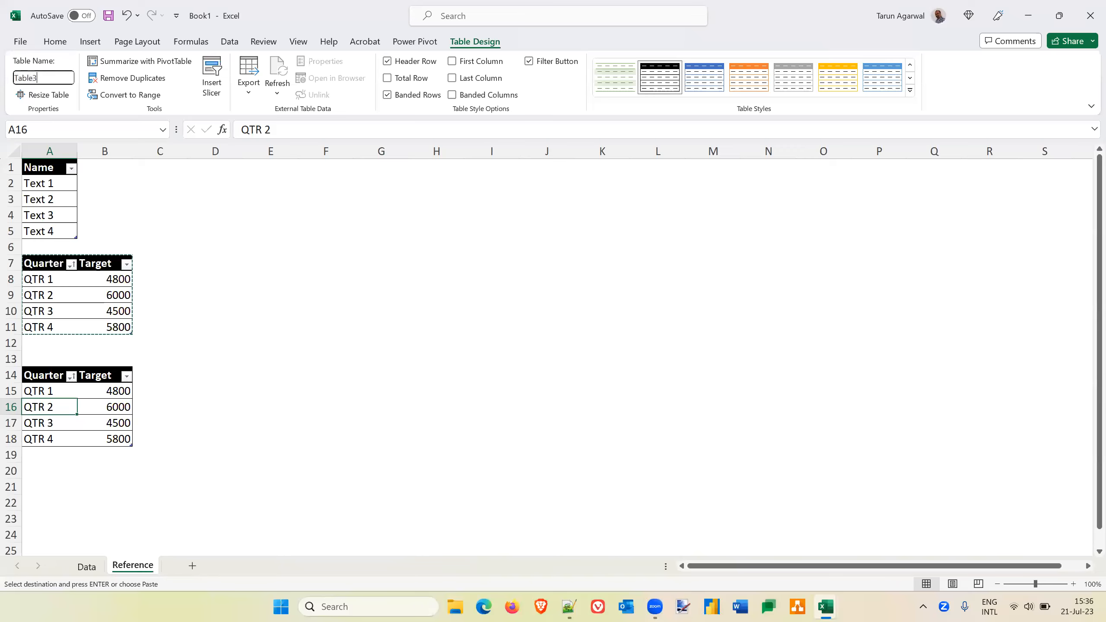
{"action": "type", "text": "4"}
{"action": "key", "text": "Return"}
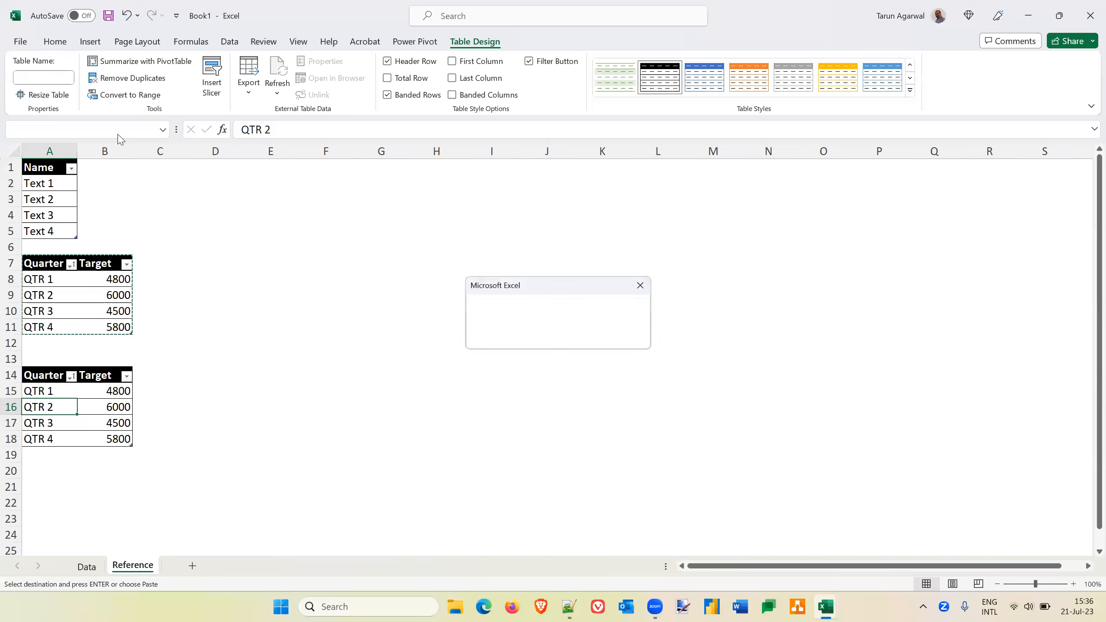
{"action": "left_click", "coordinate": [561, 339]}
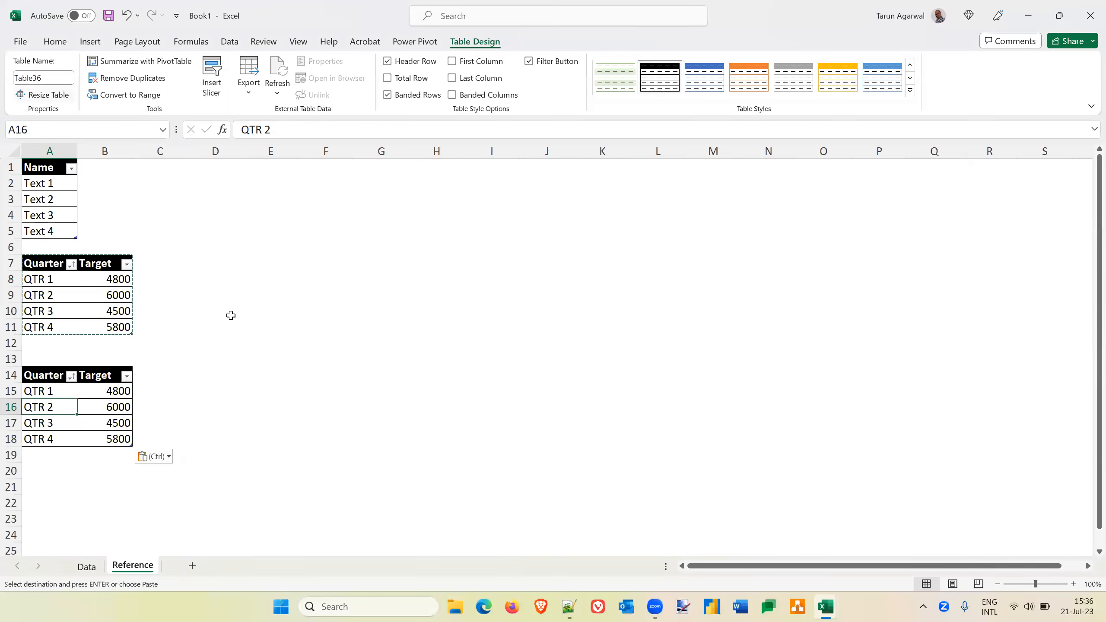
{"action": "key", "text": "Escape"}
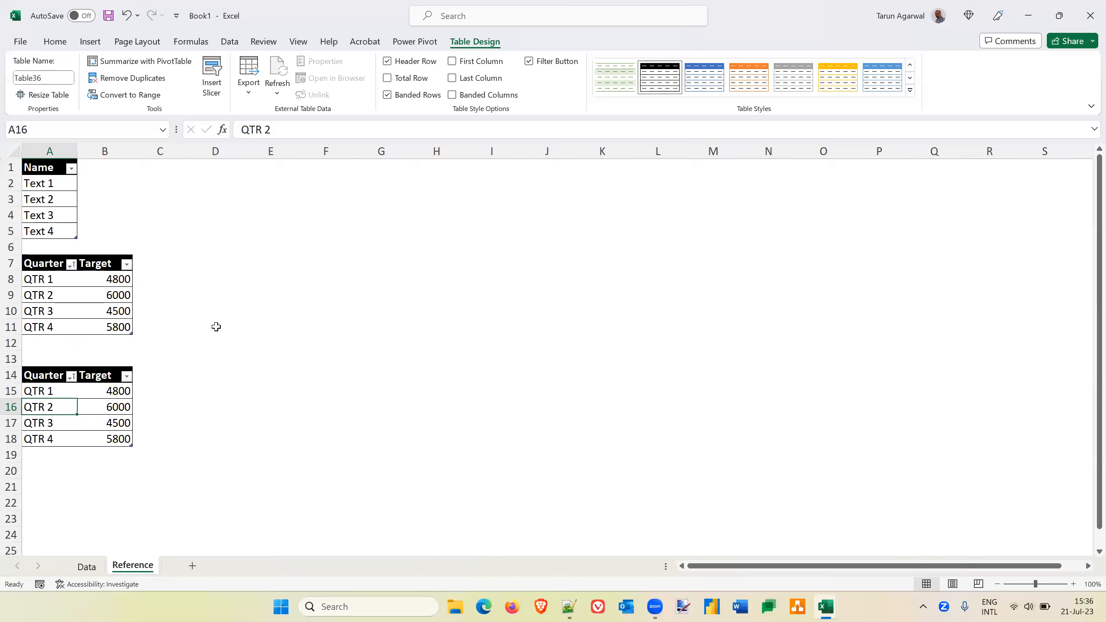
Step: Examine the Quarter and Category 2 entries in row 2 of the Data sheet
{"action": "left_click", "coordinate": [86, 566]}
{"action": "left_click", "coordinate": [176, 187]}
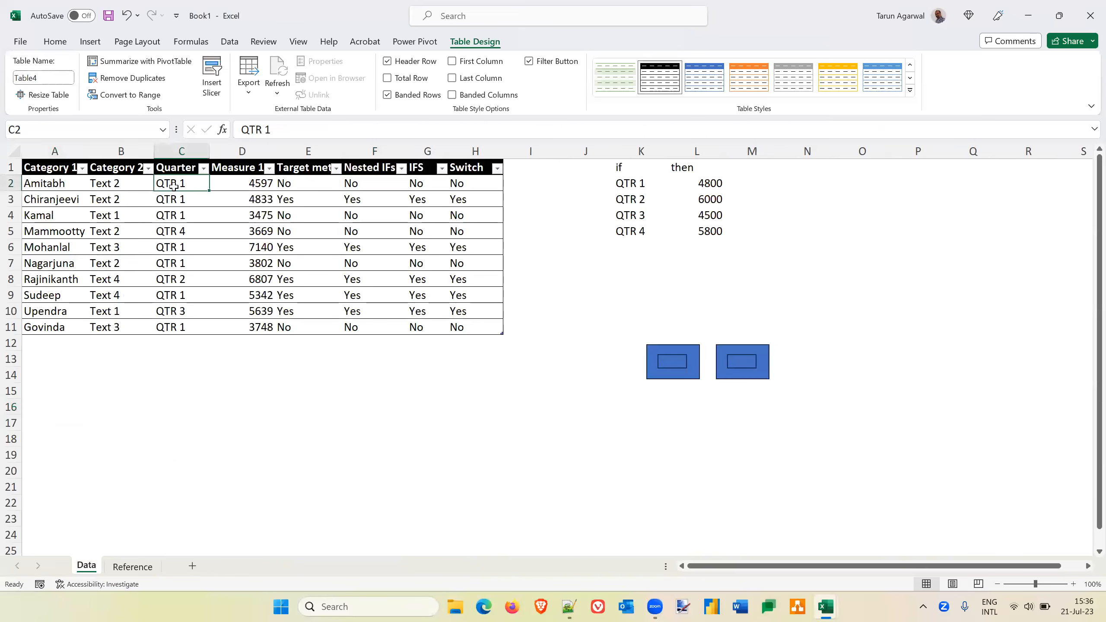
{"action": "left_click", "coordinate": [121, 186]}
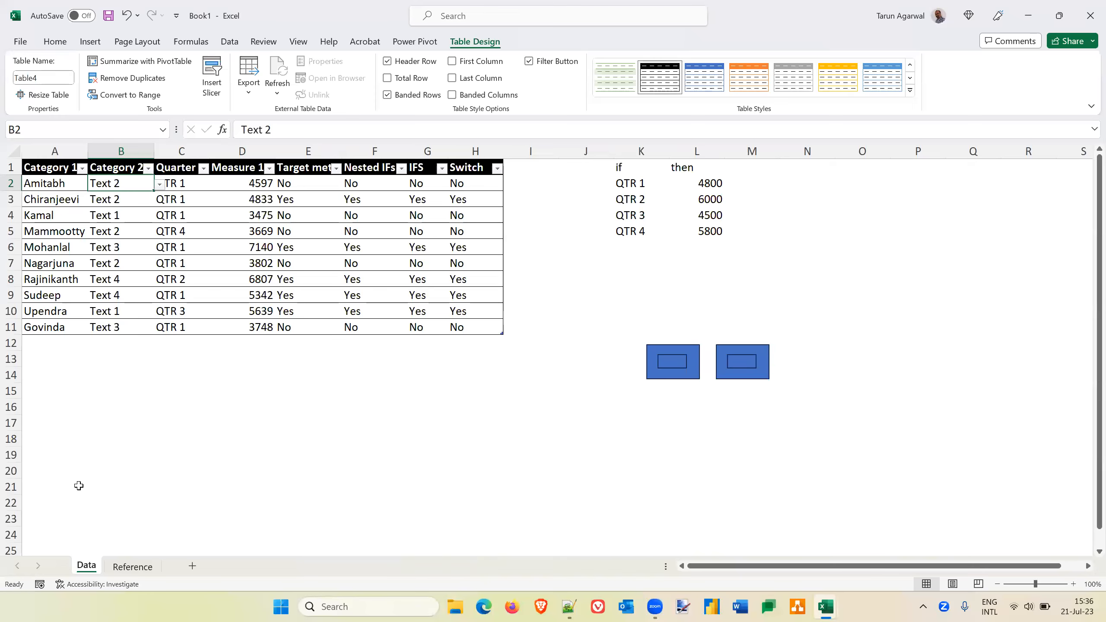
Step: Rename the Quarter and Target table at A7 on the Reference sheet as Text1_
{"action": "left_click", "coordinate": [133, 567]}
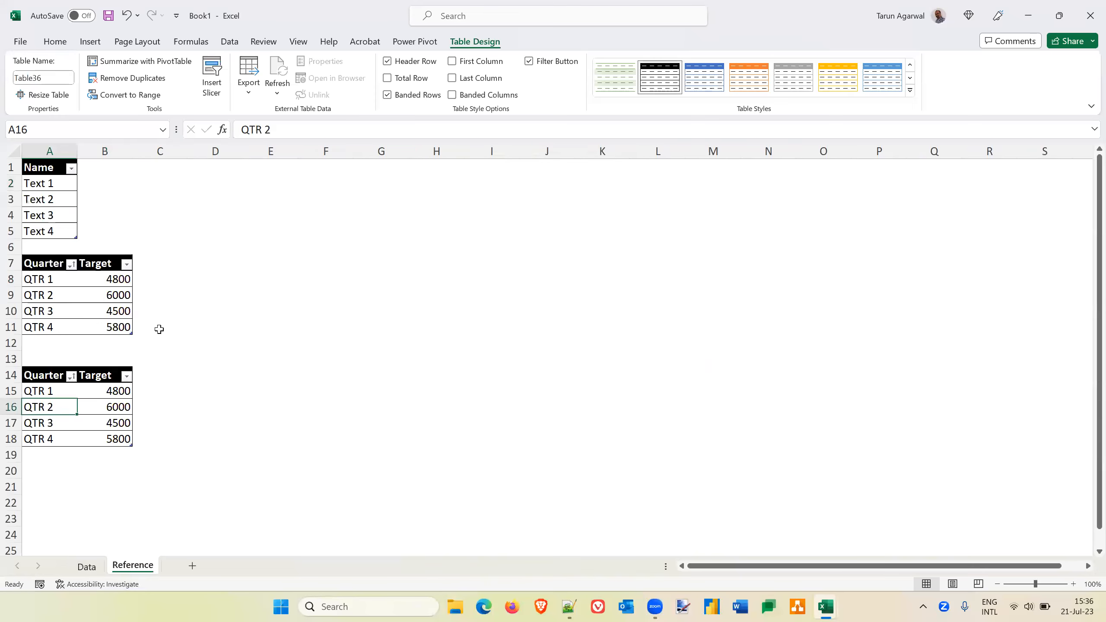
{"action": "left_click", "coordinate": [53, 278]}
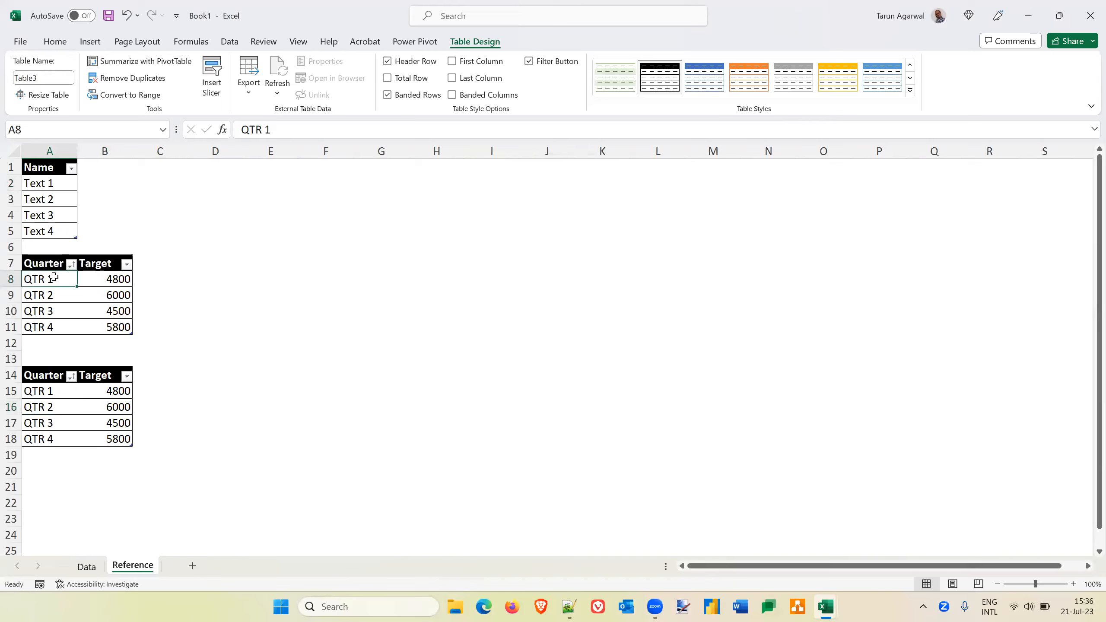
{"action": "left_click", "coordinate": [60, 77]}
{"action": "type", "text": "Text1_"}
Step: Rename the Quarter and Target table at A14 as Text2_
{"action": "left_click", "coordinate": [50, 387]}
{"action": "left_click", "coordinate": [48, 79]}
{"action": "type", "text": "Text2_"}
{"action": "left_click", "coordinate": [53, 375]}
Step: Copy both Quarter and Target tables together, range A7:B18
{"action": "left_click_drag", "start_coordinate": [54, 375], "coordinate": [125, 441]}
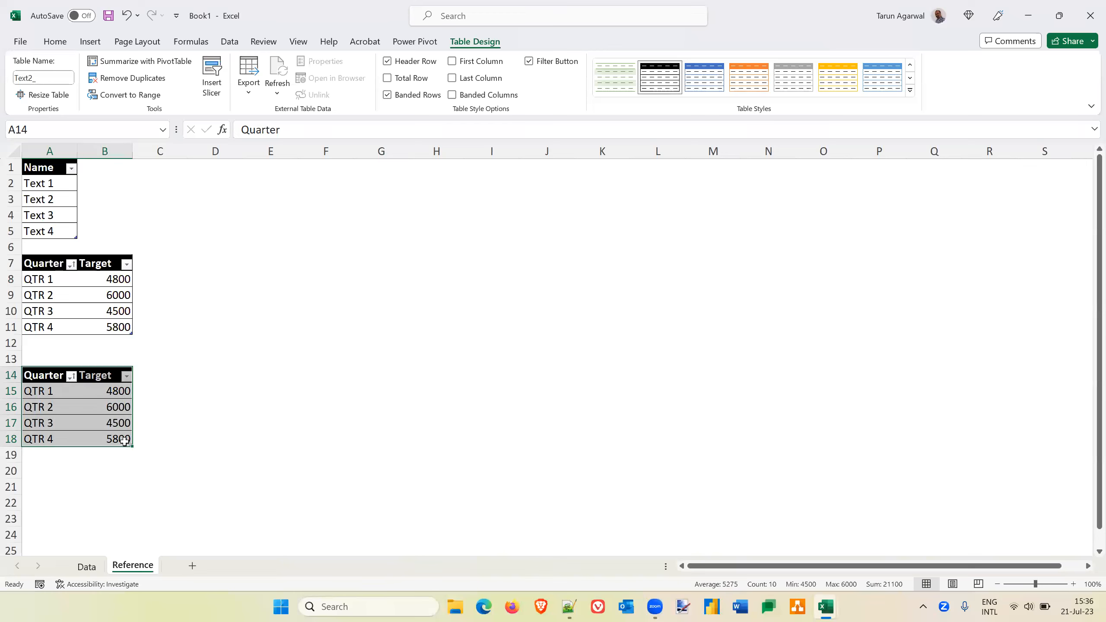
{"action": "key", "text": "ctrl+q"}
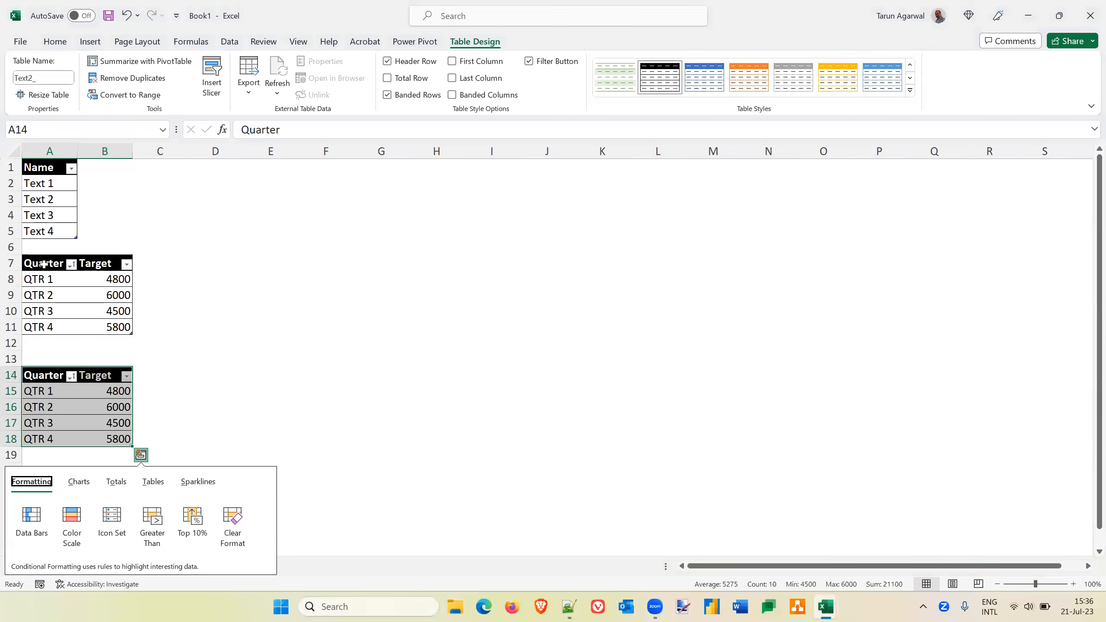
{"action": "left_click_drag", "start_coordinate": [44, 264], "coordinate": [120, 434]}
{"action": "key", "text": "ctrl+c"}
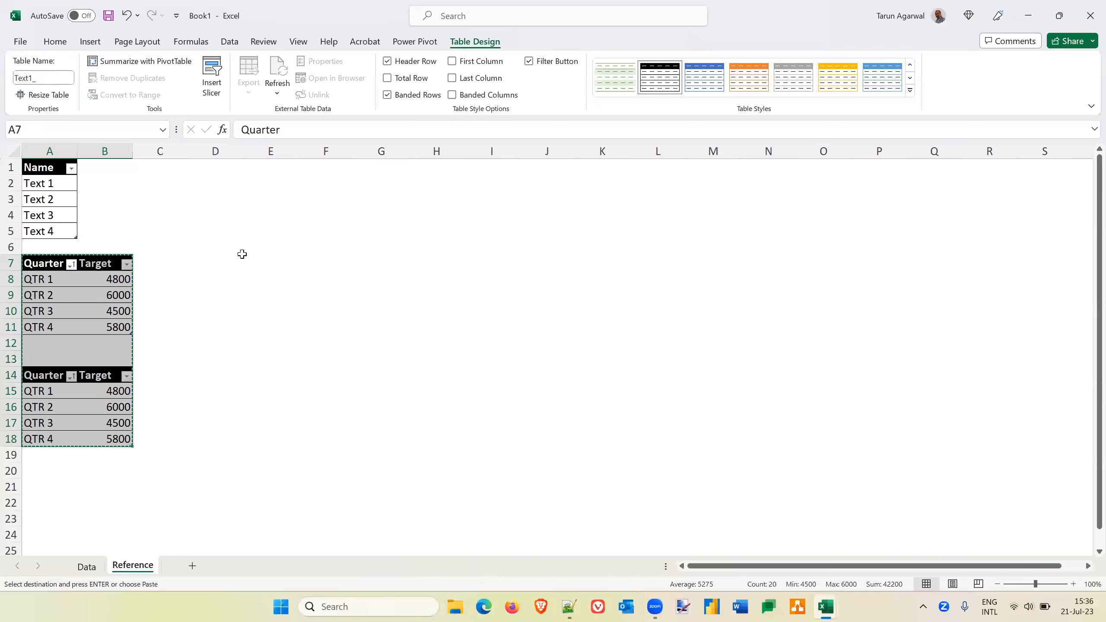
Step: Paste the two copied tables at D6 and move them down one row to start at D7
{"action": "left_click", "coordinate": [242, 254]}
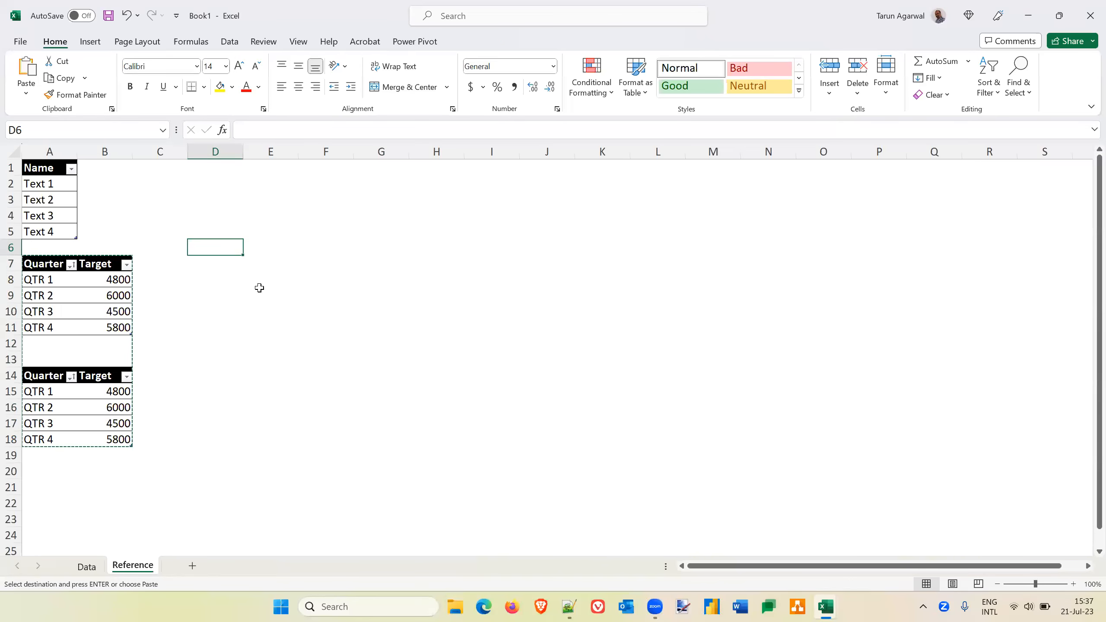
{"action": "key", "text": "ctrl+v"}
{"action": "key", "text": "ctrl+x"}
{"action": "key", "text": "Down"}
{"action": "key", "text": "ctrl+v"}
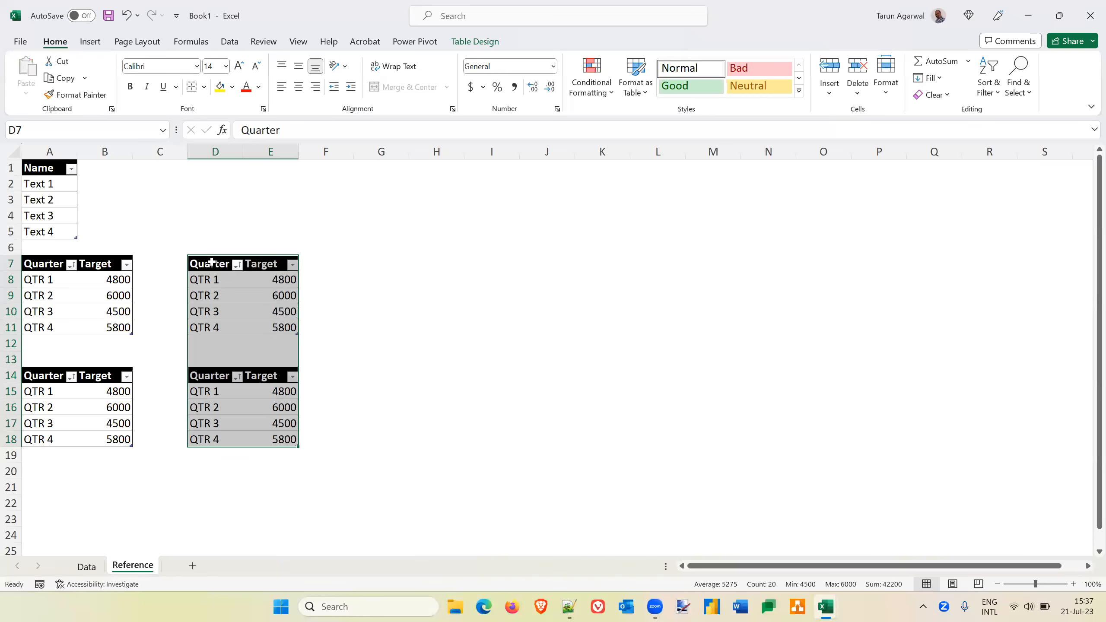
Step: Rename the Quarter and Target table at D7 as Text3_
{"action": "left_click", "coordinate": [212, 262]}
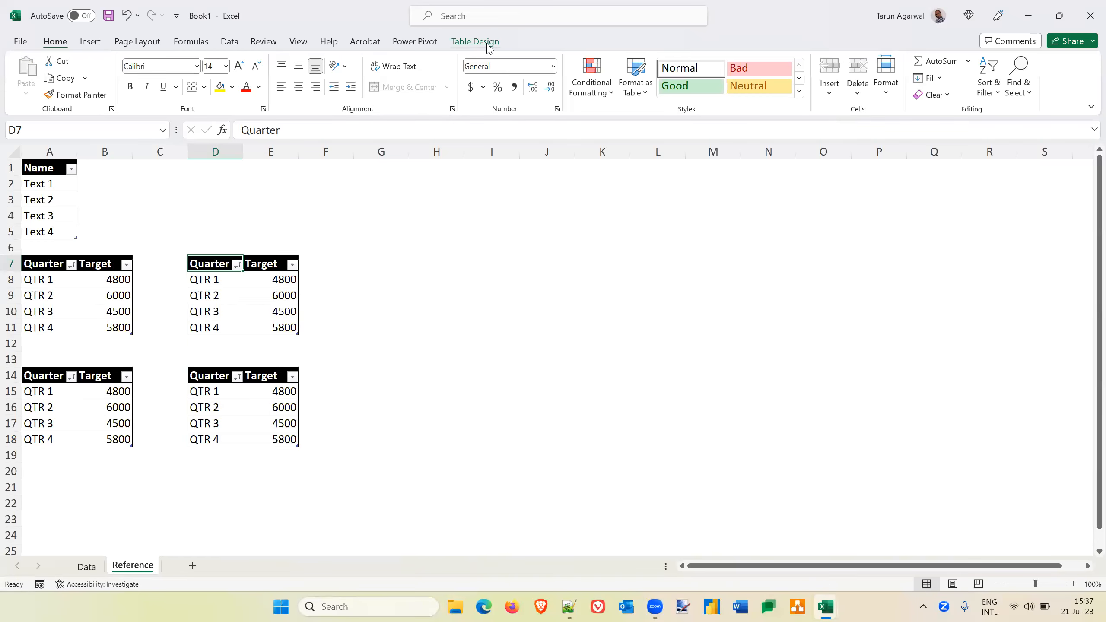
{"action": "left_click", "coordinate": [46, 77]}
{"action": "key", "text": "End"}
{"action": "key", "text": "BackSpace"}
{"action": "key", "text": "BackSpace"}
{"action": "key", "text": "BackSpace"}
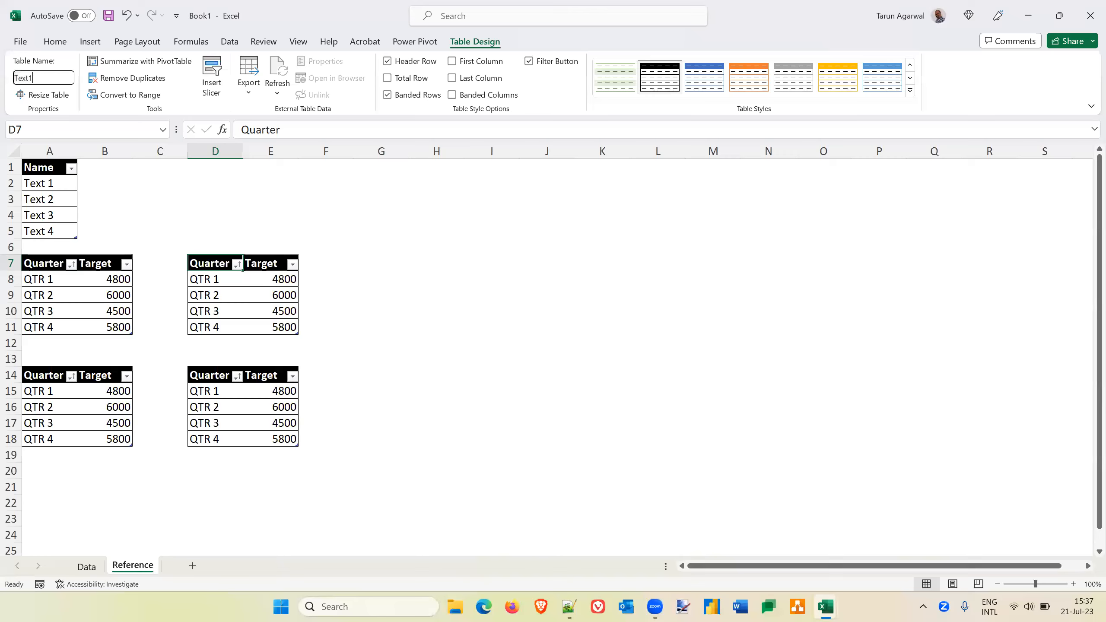
{"action": "type", "text": "3_"}
Step: Rename the Quarter and Target table at D14 as Text4_, and select D8 in the table above it
{"action": "left_click", "coordinate": [236, 408]}
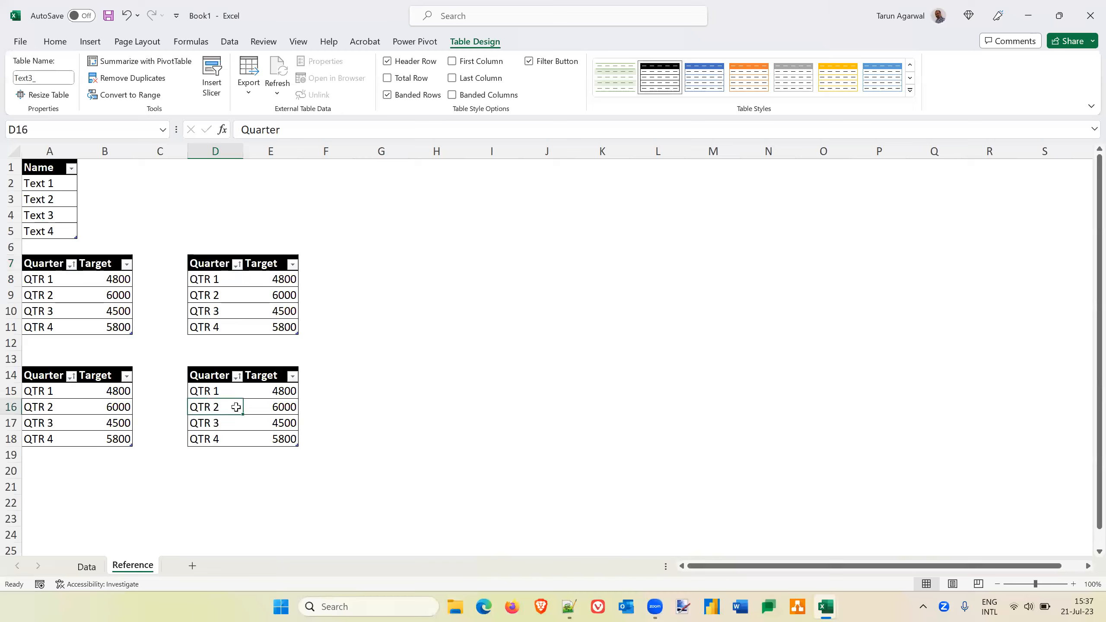
{"action": "left_click", "coordinate": [54, 79]}
{"action": "key", "text": "End"}
{"action": "key", "text": "BackSpace"}
{"action": "key", "text": "BackSpace"}
{"action": "key", "text": "BackSpace"}
{"action": "type", "text": "4_"}
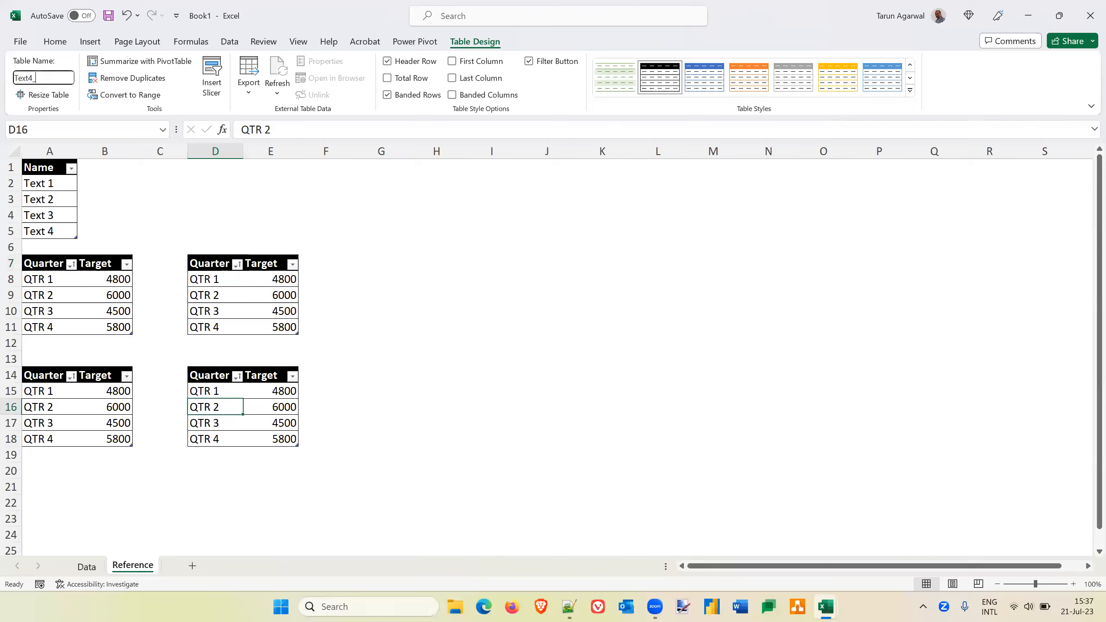
{"action": "key", "text": "Return"}
{"action": "left_click", "coordinate": [222, 280]}
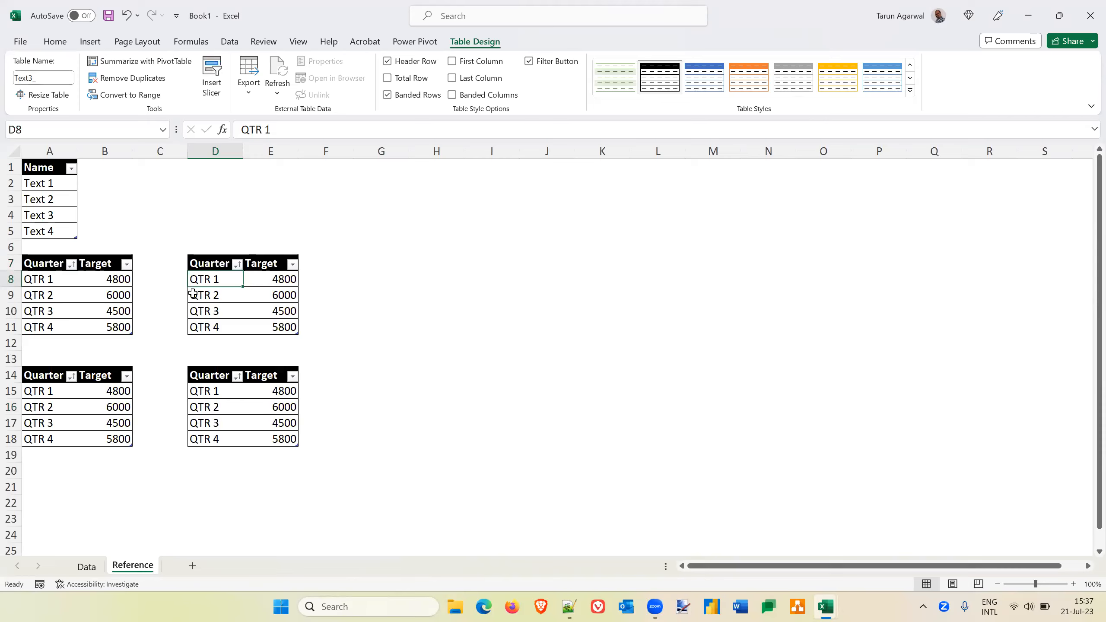
{"action": "left_click", "coordinate": [419, 278]}
{"action": "type", "text": "=r"}
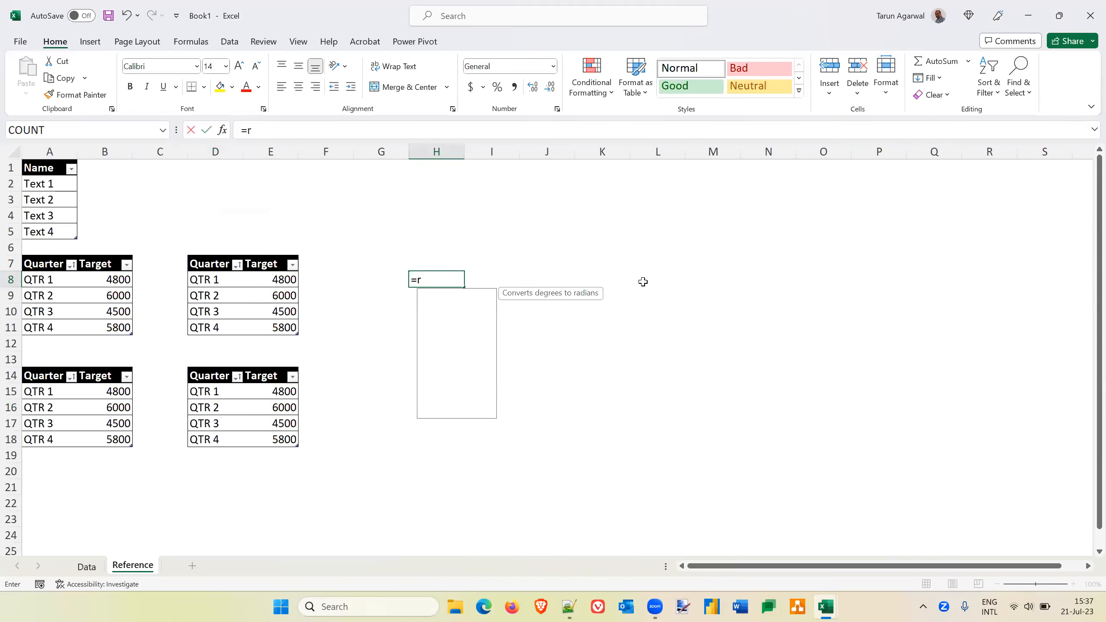
{"action": "type", "text": "and"}
{"action": "key", "text": "Escape"}
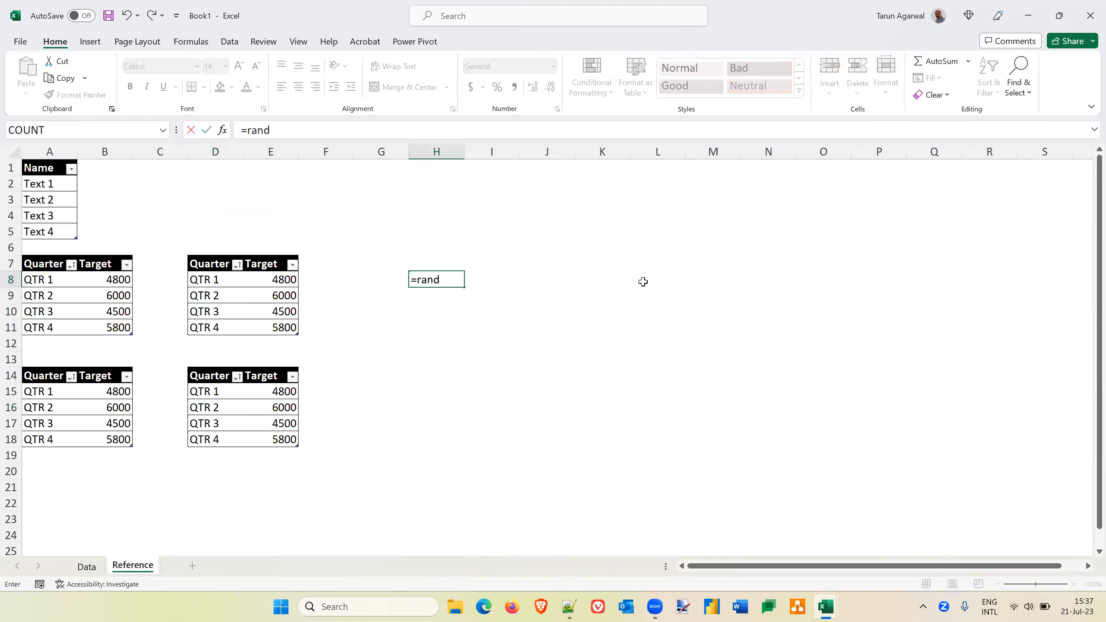
{"action": "key", "text": "Escape"}
Step: Enter =RANDBETWEEN(4500,6000) as the QTR 1 target in E8 and reselect that cell
{"action": "key", "text": "Left"}
{"action": "key", "text": "Left"}
{"action": "key", "text": "Left"}
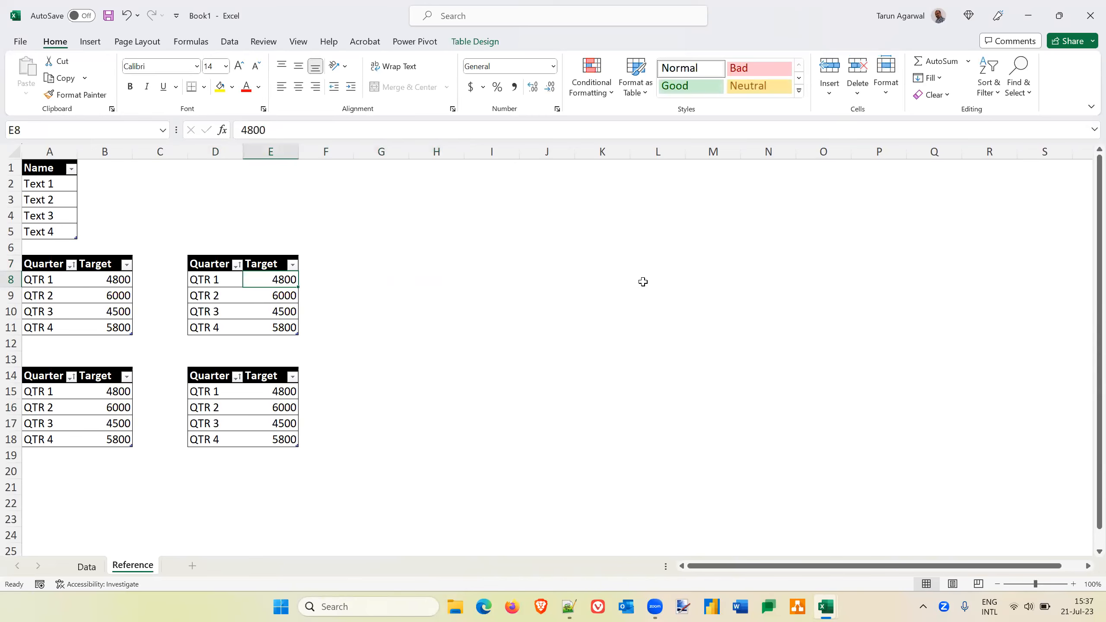
{"action": "type", "text": "=rand"}
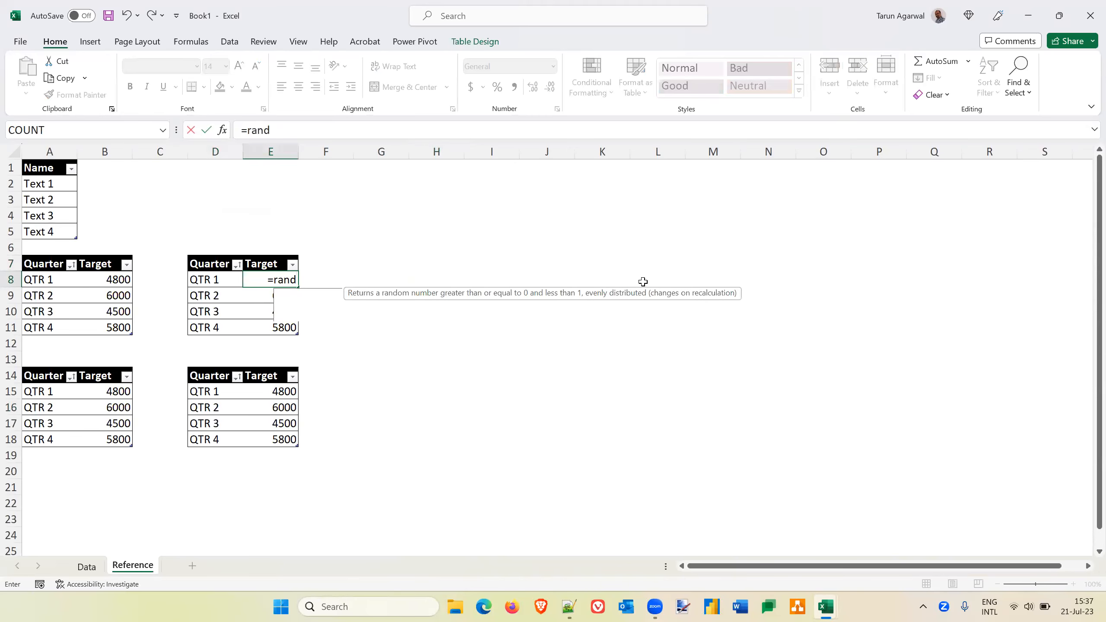
{"action": "type", "text": "bet"}
{"action": "key", "text": "Tab"}
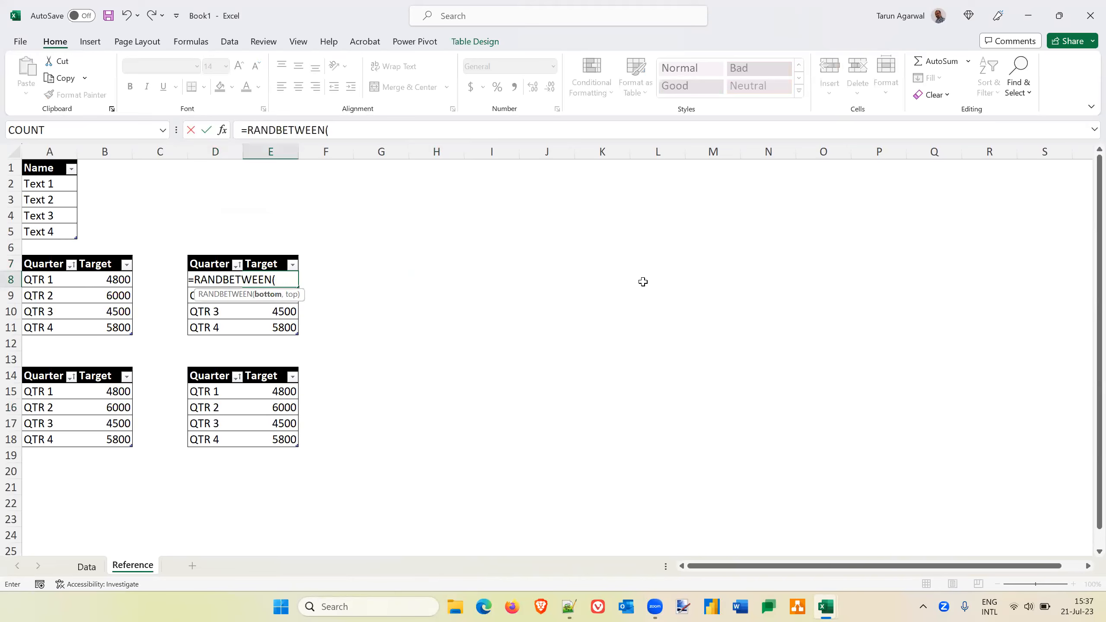
{"action": "type", "text": "4500"}
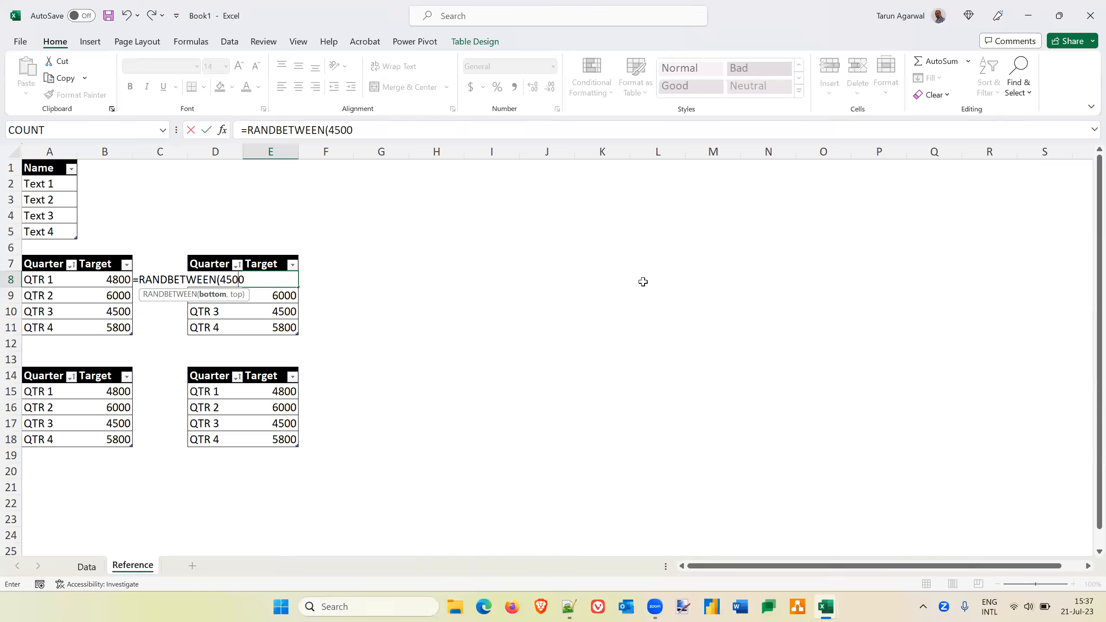
{"action": "key", "text": "Return"}
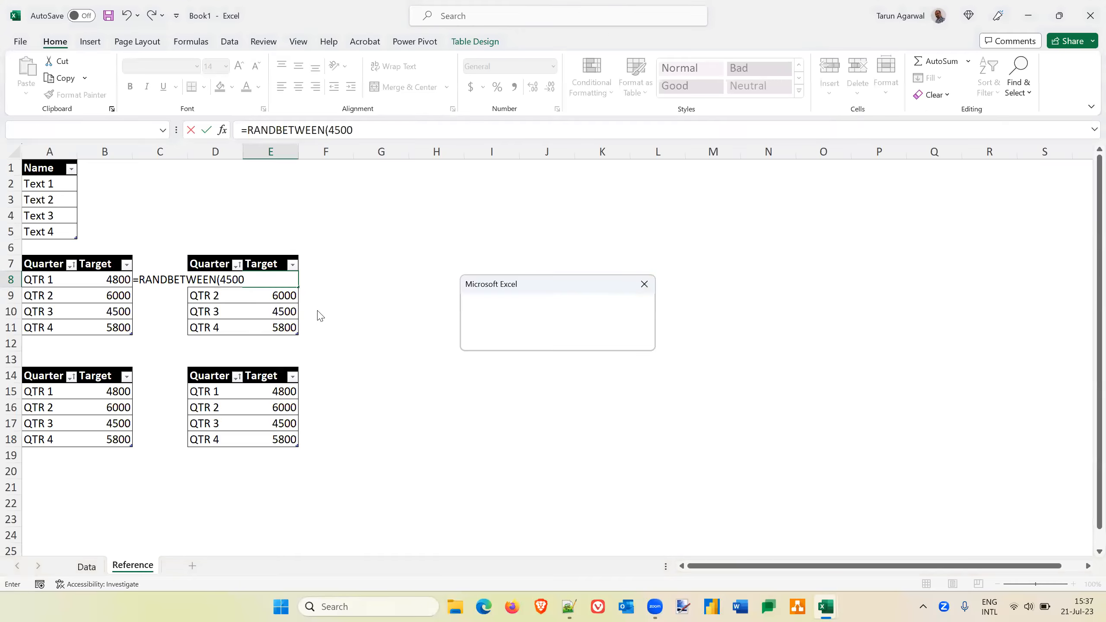
{"action": "key", "text": "Return"}
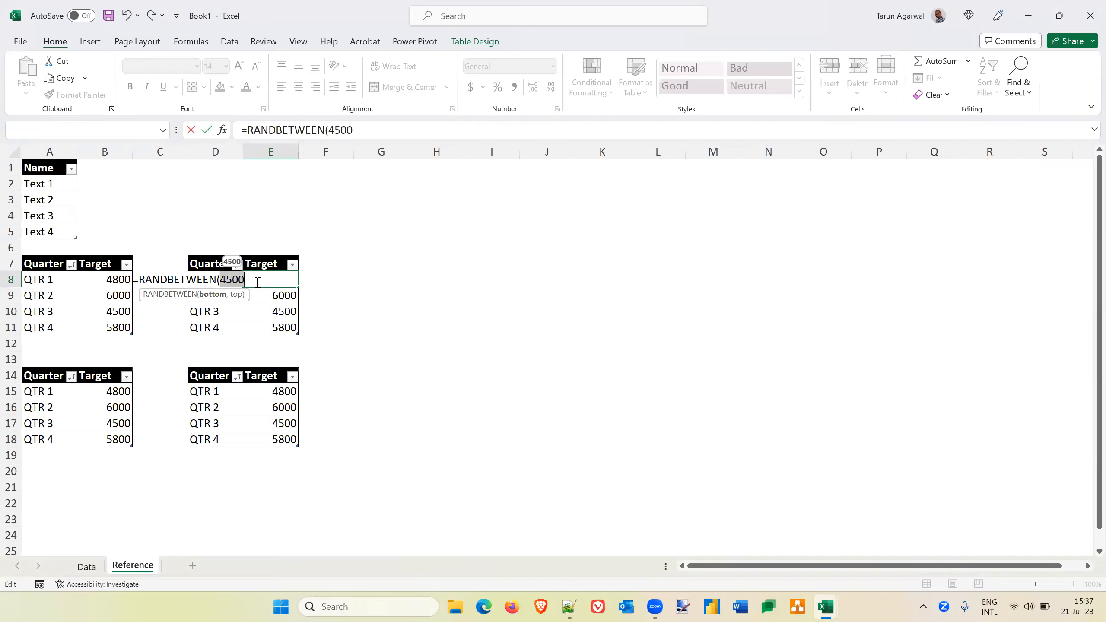
{"action": "key", "text": "Right"}
{"action": "type", "text": ",6000"}
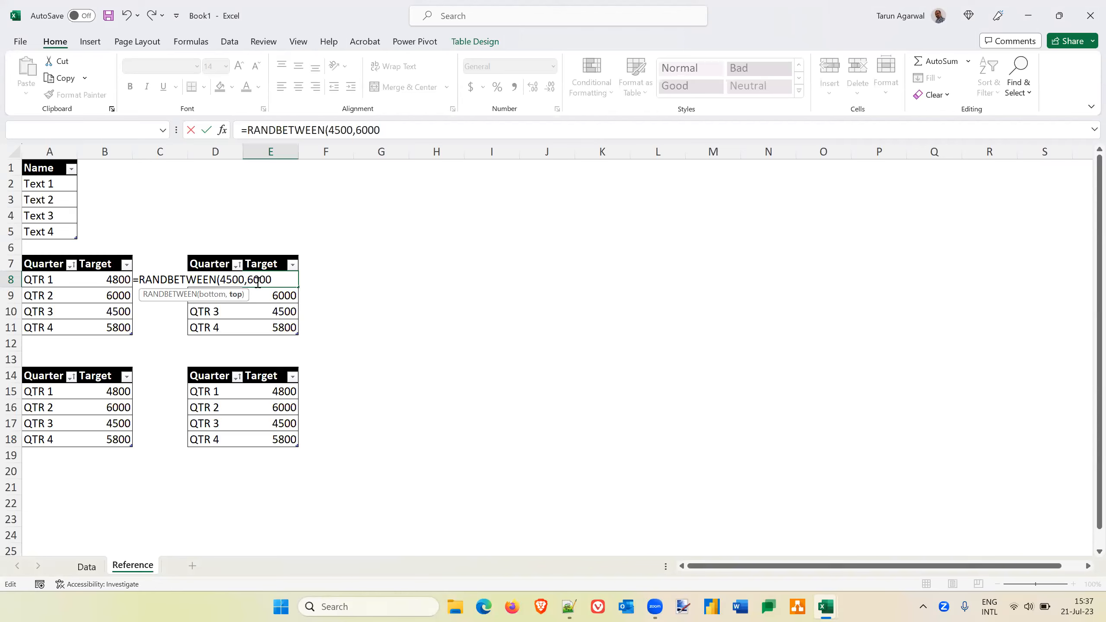
{"action": "type", "text": ")"}
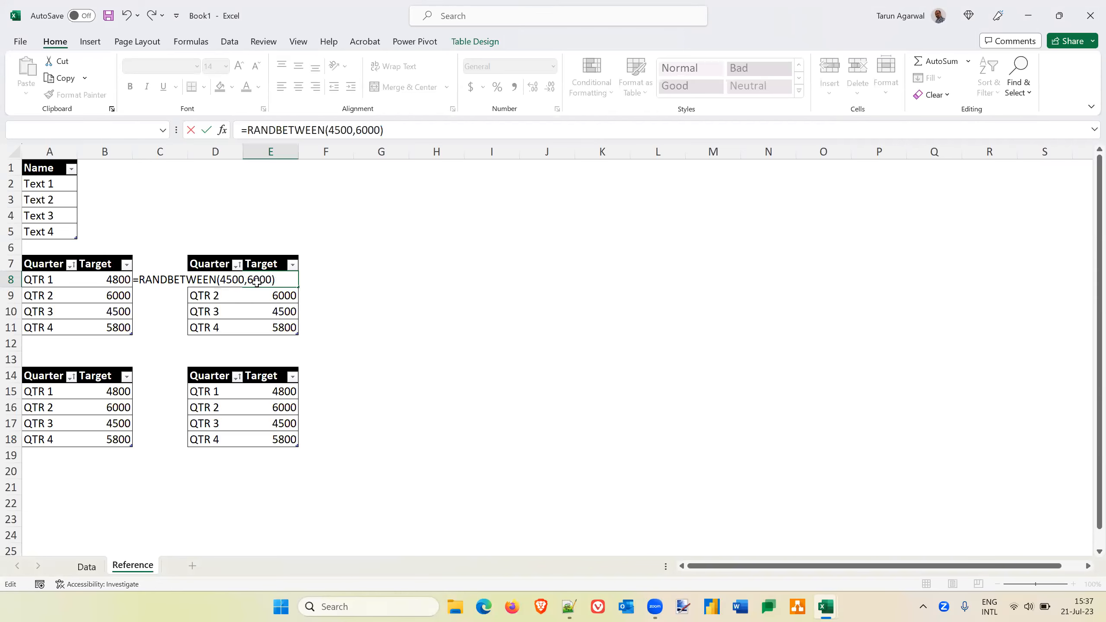
{"action": "key", "text": "Return"}
{"action": "left_click", "coordinate": [257, 282]}
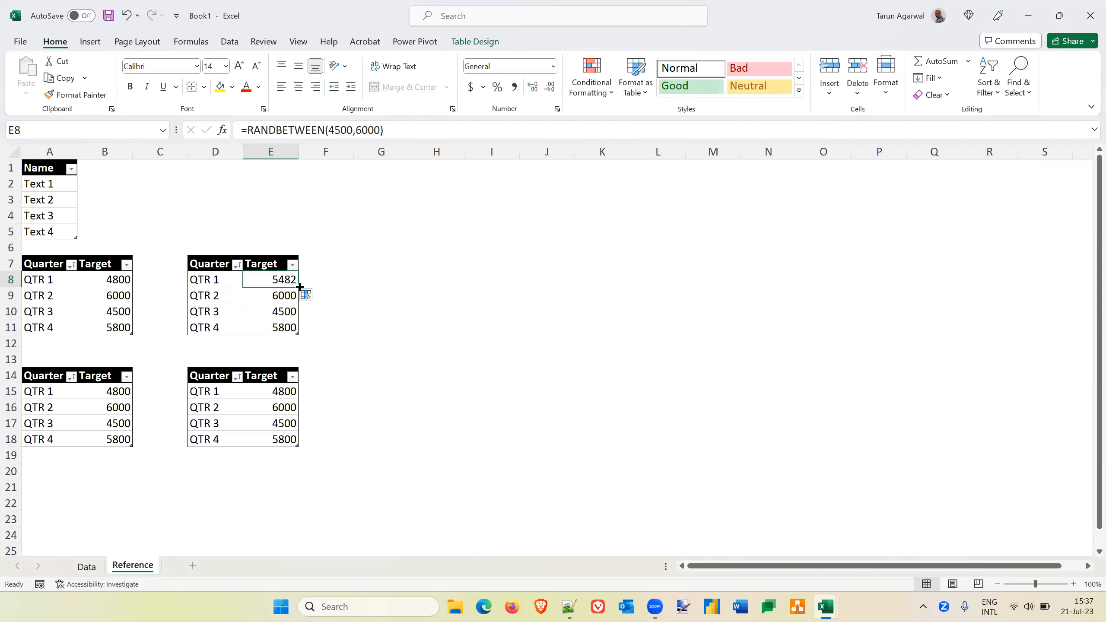
Step: Fill the E8 random target formula down to E11 and copy E8:E11 into the targets in E15:E18
{"action": "left_click_drag", "start_coordinate": [300, 287], "coordinate": [298, 333]}
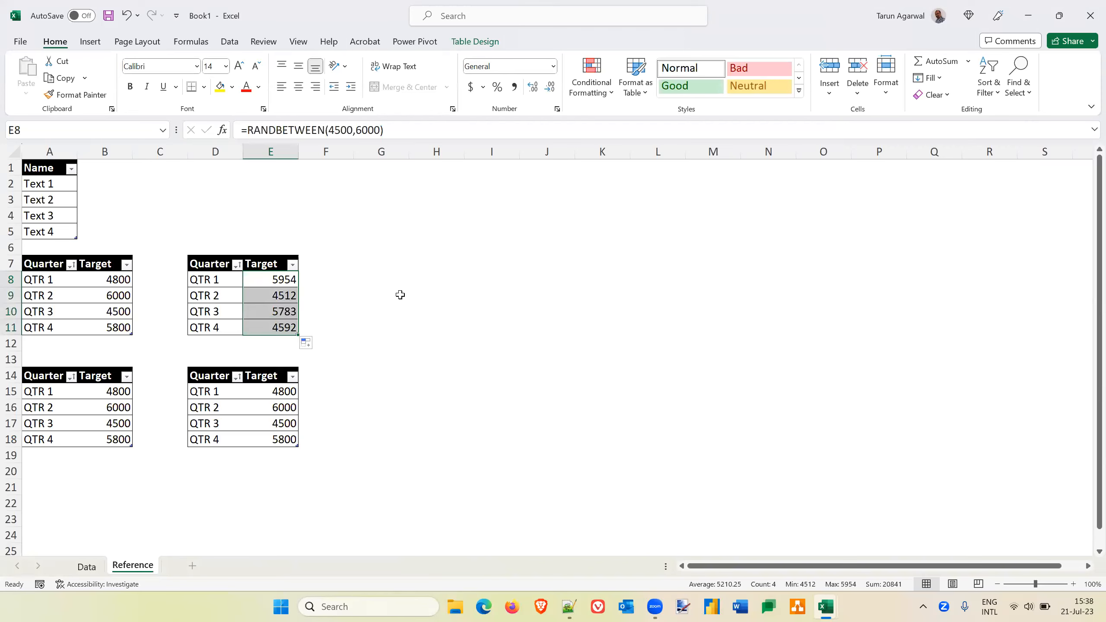
{"action": "key", "text": "ctrl+c"}
{"action": "key", "text": "Down"}
{"action": "key", "text": "Down"}
{"action": "key", "text": "Down"}
{"action": "key", "text": "Down"}
{"action": "key", "text": "Down"}
{"action": "key", "text": "Down"}
{"action": "key", "text": "Down"}
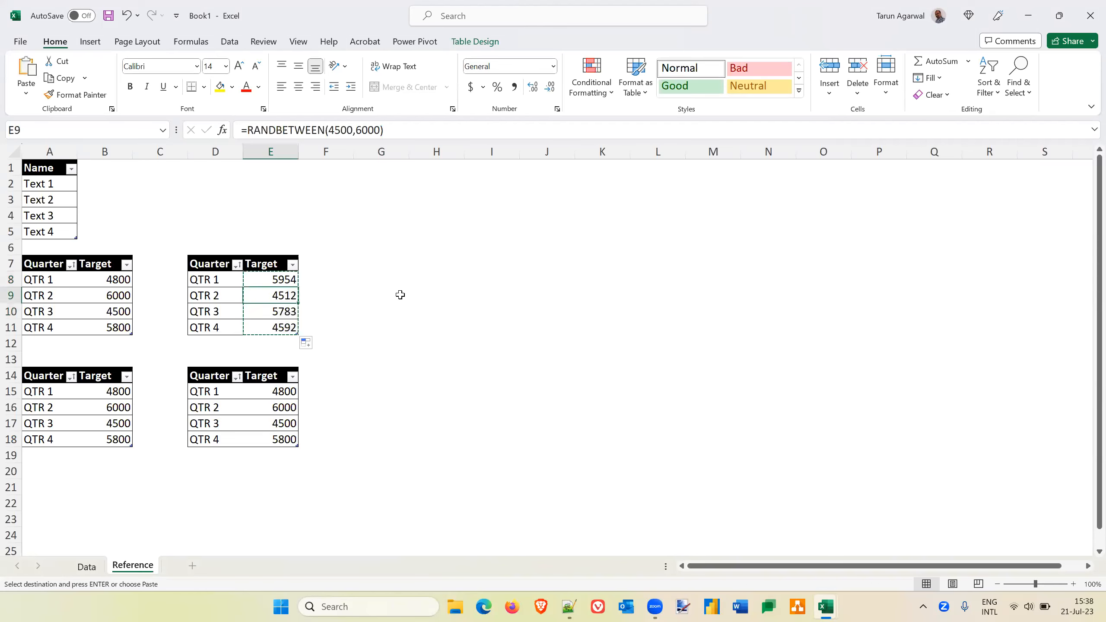
{"action": "key", "text": "ctrl+v"}
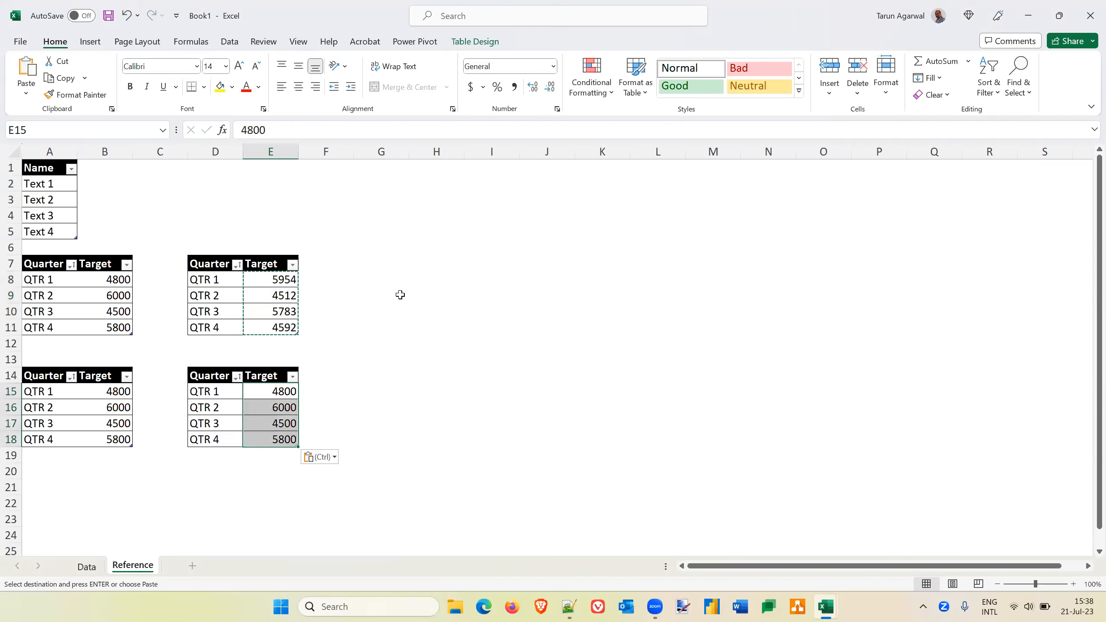
Step: Paste the copied random target formulas into the Target cells B15:B18
{"action": "key", "text": "Left"}
{"action": "key", "text": "Left"}
{"action": "key", "text": "Left"}
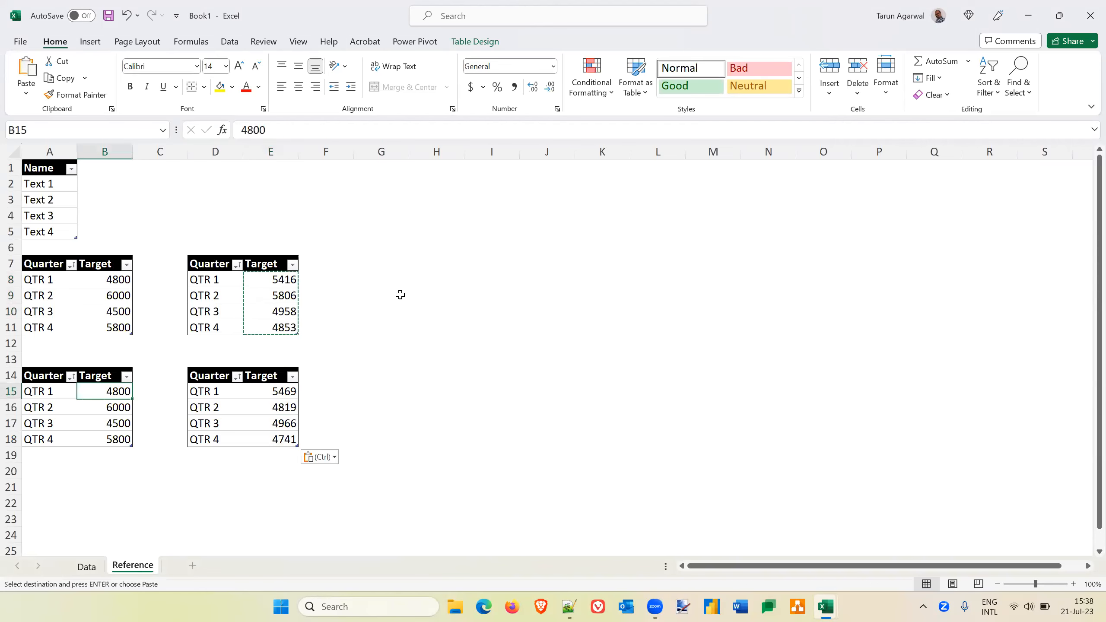
{"action": "key", "text": "ctrl+v"}
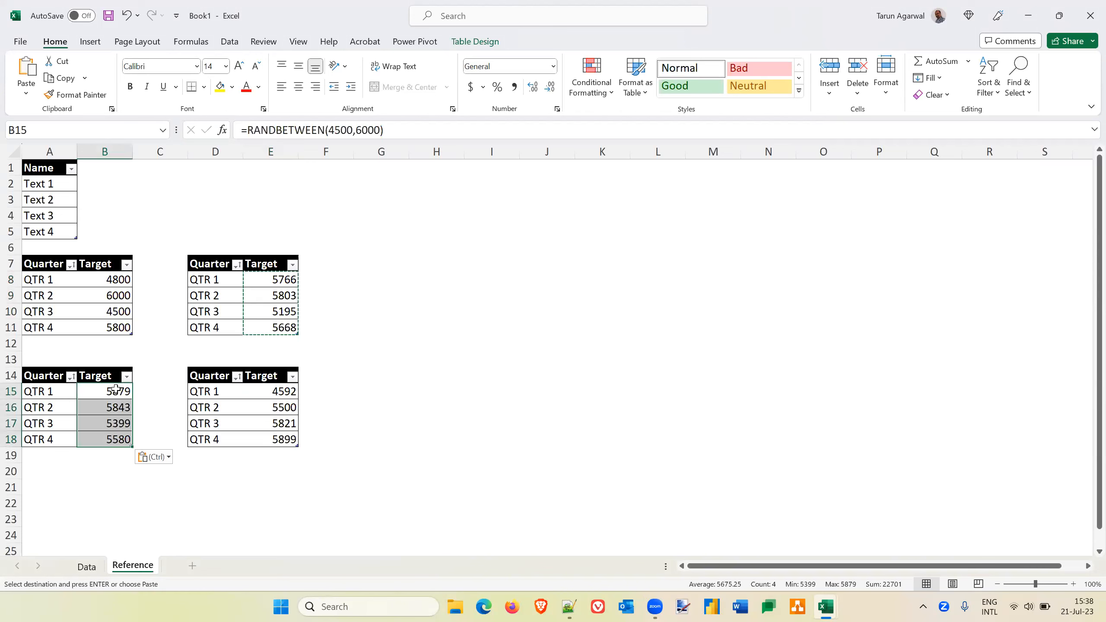
Step: Recalculate the random targets and convert the formulas in E8:E11 to fixed values
{"action": "left_click", "coordinate": [266, 279]}
{"action": "key", "text": "F2"}
{"action": "key", "text": "ctrl+Return"}
{"action": "key", "text": "shift+Down"}
{"action": "key", "text": "shift+Down"}
{"action": "key", "text": "shift+Down"}
{"action": "key", "text": "ctrl+c"}
{"action": "key", "text": "ctrl+alt+v"}
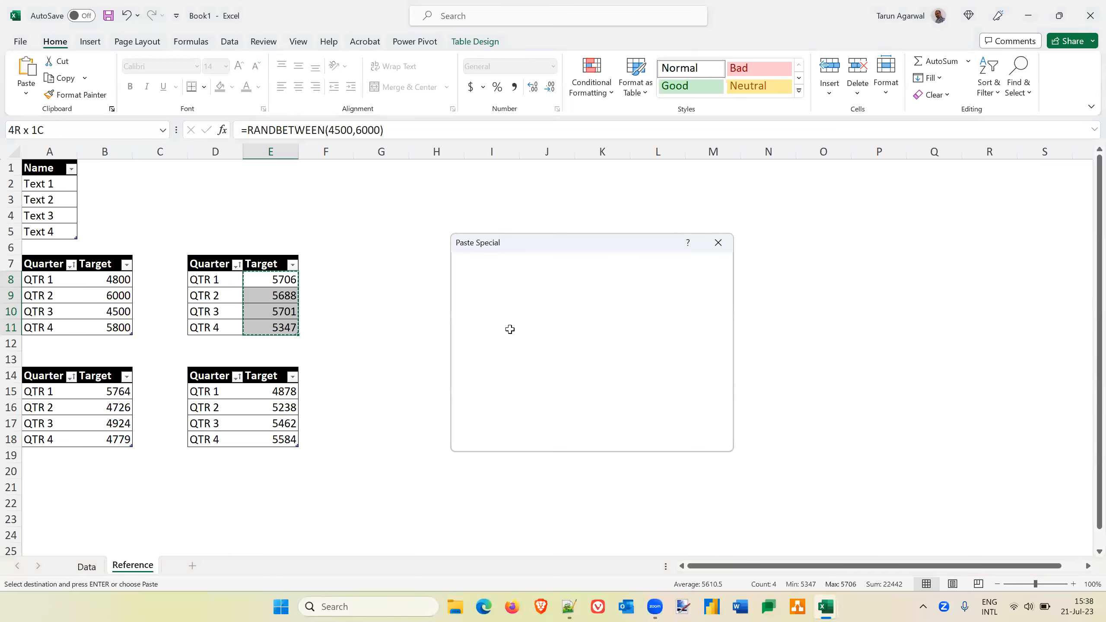
{"action": "key", "text": "v"}
{"action": "key", "text": "Return"}
Step: Convert the random target formulas in B15:B18 to fixed values
{"action": "key", "text": "Down"}
{"action": "key", "text": "Down"}
{"action": "key", "text": "Down"}
{"action": "key", "text": "Down"}
{"action": "key", "text": "Down"}
{"action": "key", "text": "Down"}
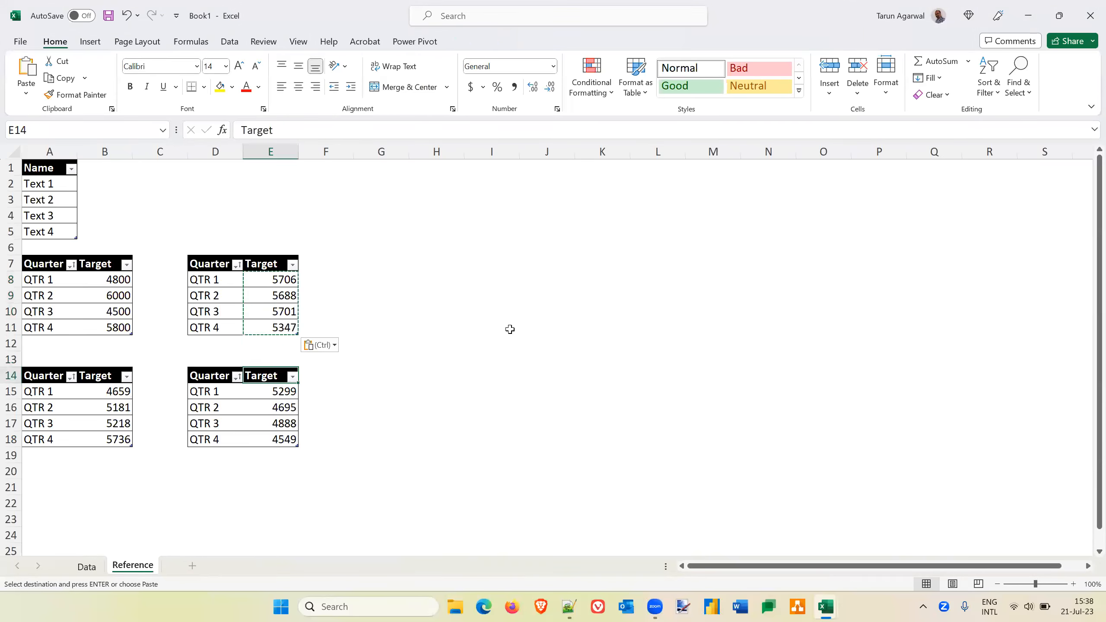
{"action": "key", "text": "Down"}
{"action": "key", "text": "Left"}
{"action": "key", "text": "Left"}
{"action": "key", "text": "Left"}
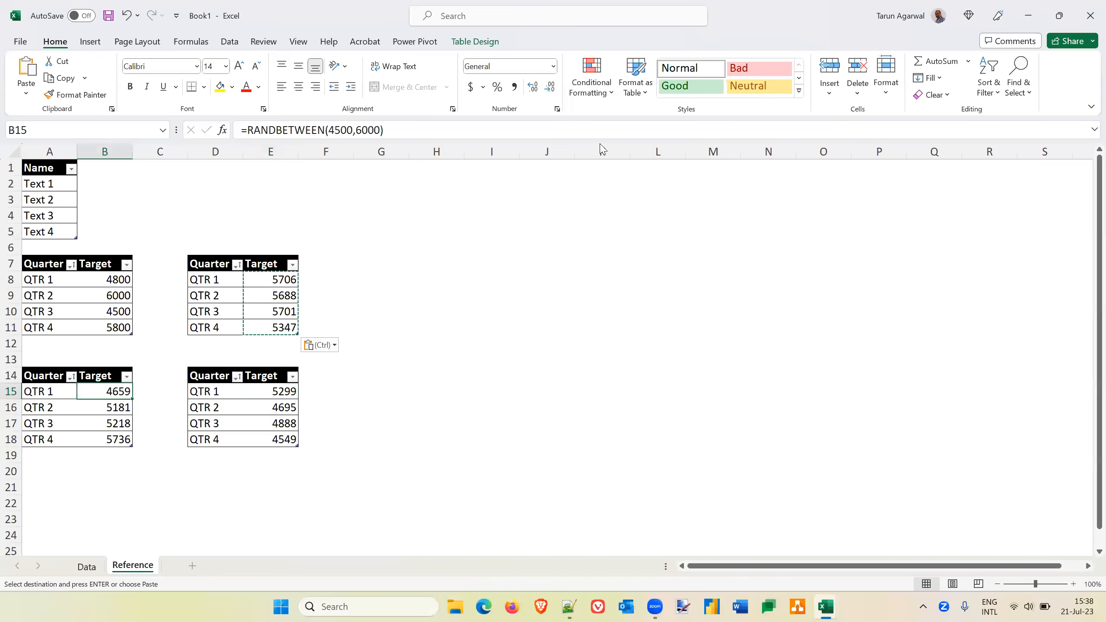
{"action": "key", "text": "shift+Down"}
{"action": "key", "text": "shift+Down"}
{"action": "key", "text": "shift+Down"}
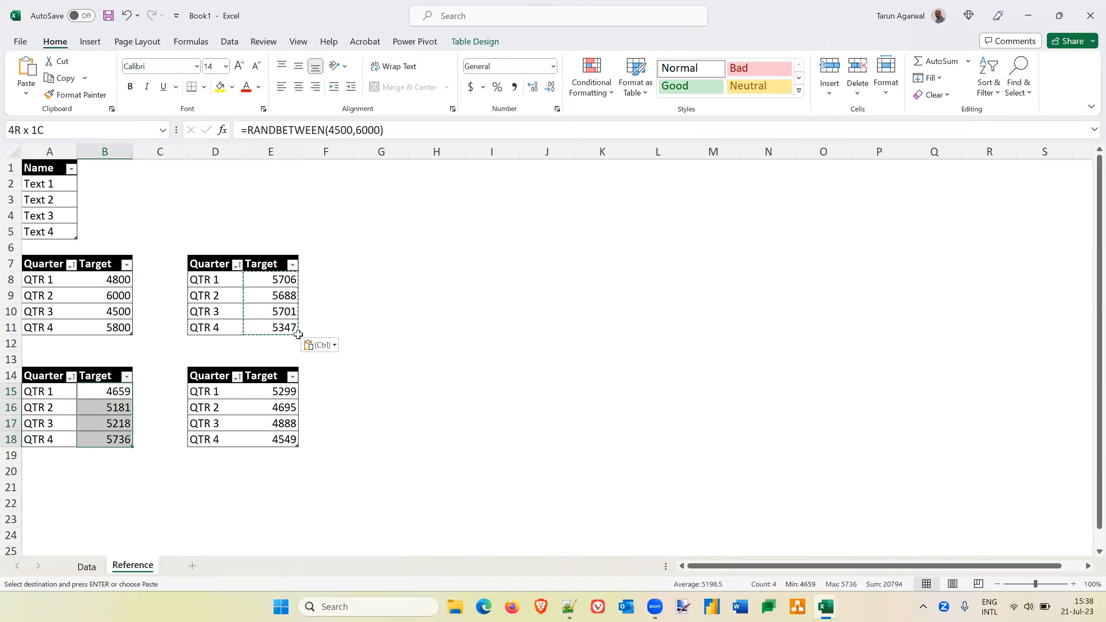
{"action": "key", "text": "ctrl+c"}
{"action": "key", "text": "ctrl+v"}
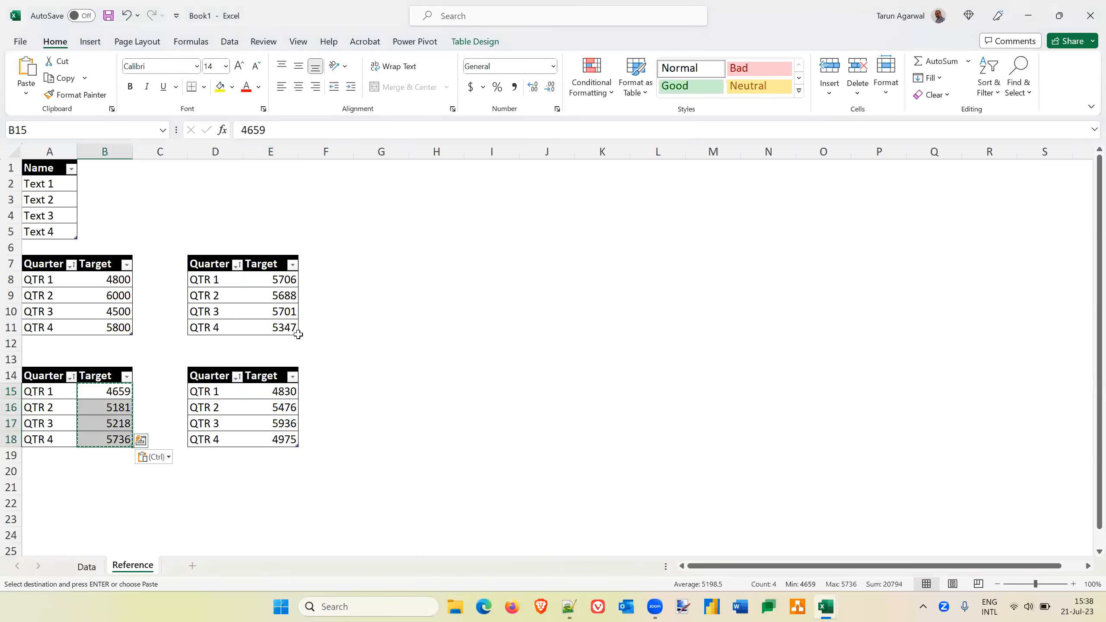
Step: Convert the random target formulas in E15:E18 to fixed values
{"action": "key", "text": "Right"}
{"action": "key", "text": "Right"}
{"action": "key", "text": "Right"}
{"action": "key", "text": "Right"}
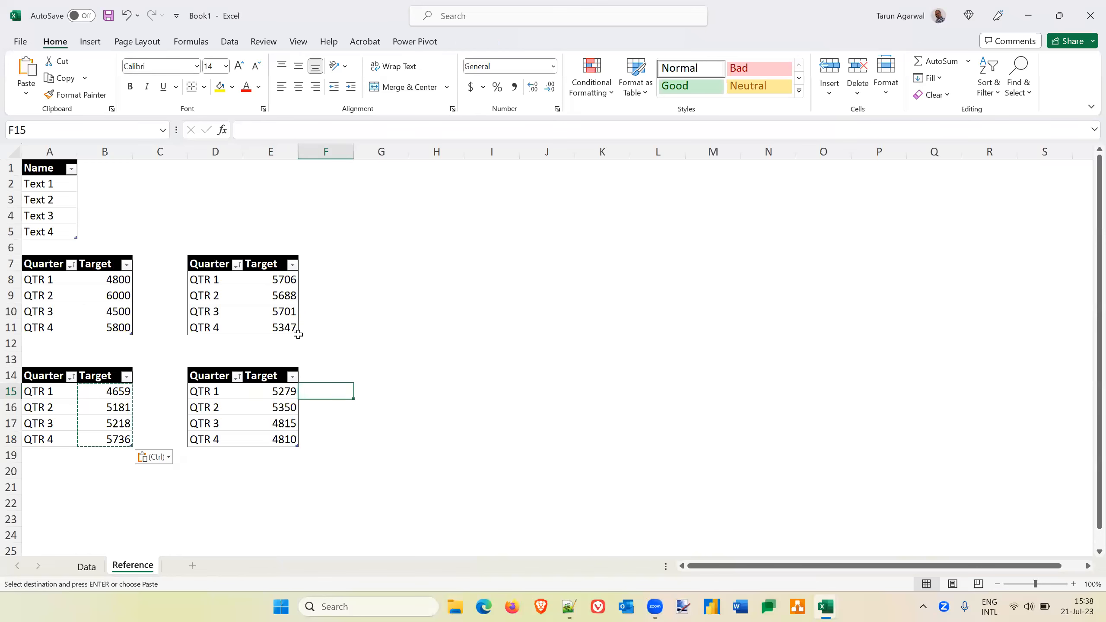
{"action": "key", "text": "Left"}
{"action": "key", "text": "shift+Down"}
{"action": "key", "text": "shift+Down"}
{"action": "key", "text": "shift+Down"}
{"action": "key", "text": "ctrl+c"}
{"action": "key", "text": "alt+h"}
{"action": "key", "text": "v"}
{"action": "key", "text": "v"}
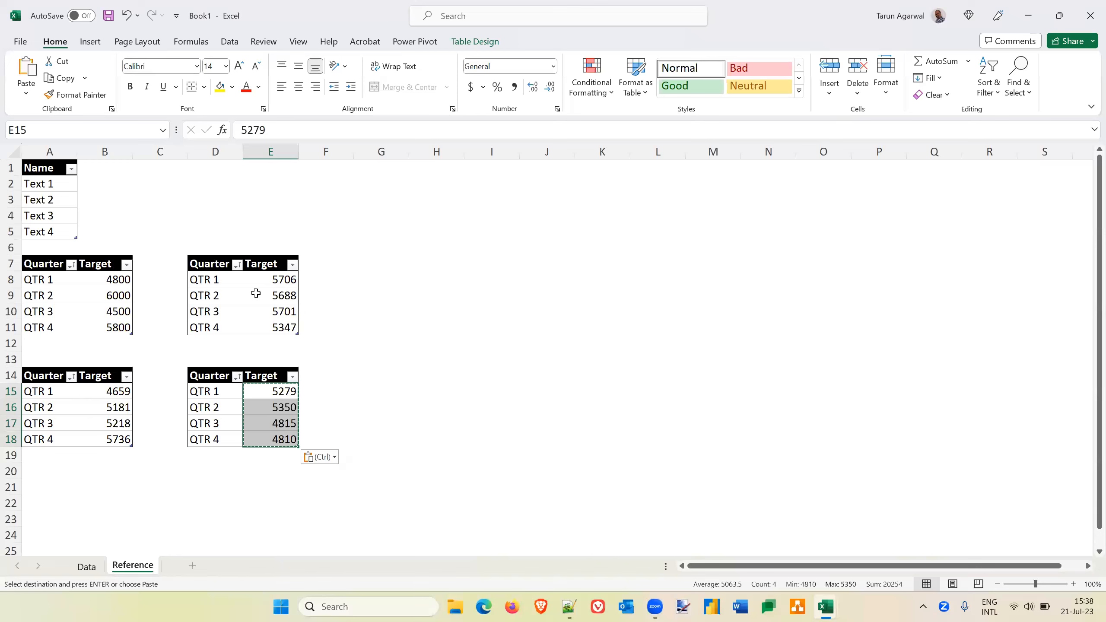
Step: Go to the Data sheet and examine the row 2 formulas from the Switch column back to the Target met column
{"action": "left_click", "coordinate": [86, 566]}
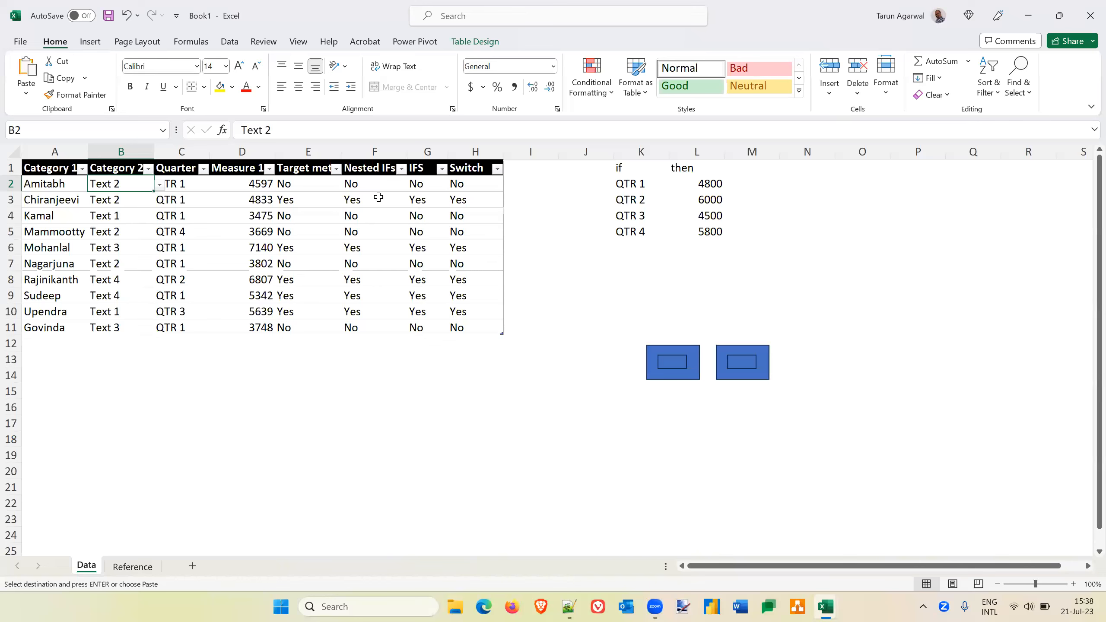
{"action": "left_click", "coordinate": [474, 183]}
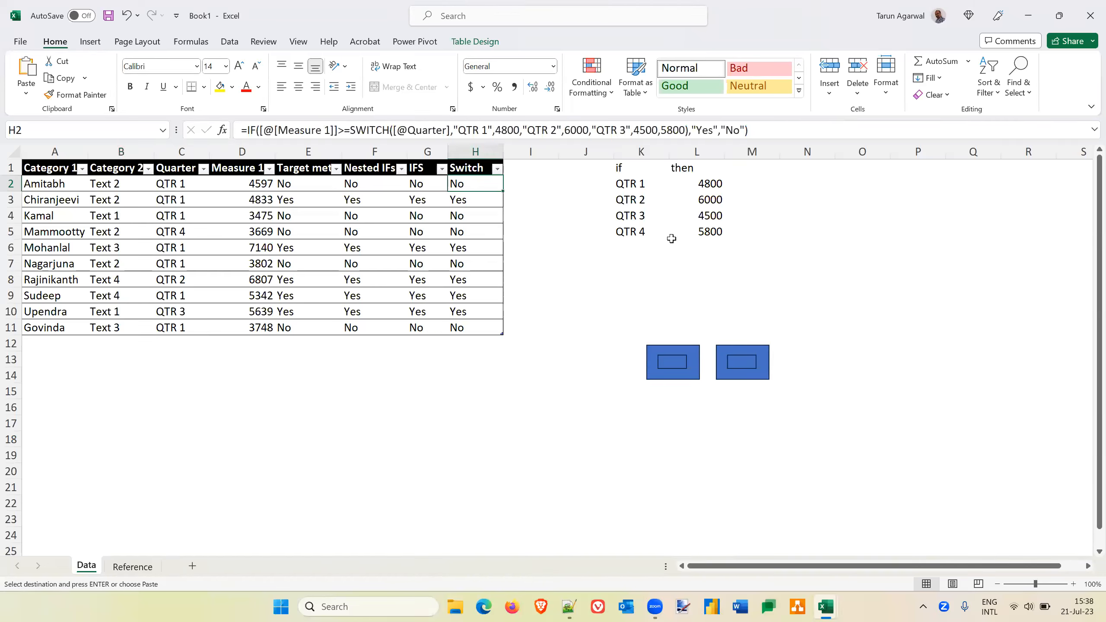
{"action": "key", "text": "Left"}
{"action": "key", "text": "Left"}
{"action": "key", "text": "Left"}
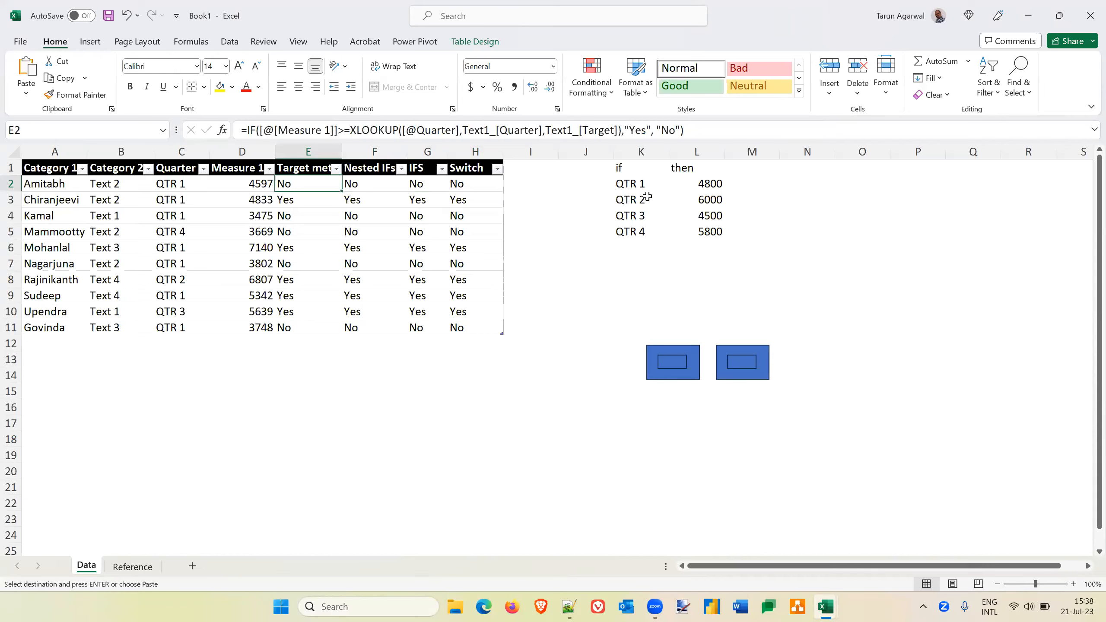
Step: Enter "if" as the header in J1 and change the K1 header to "and if"
{"action": "left_click", "coordinate": [587, 184]}
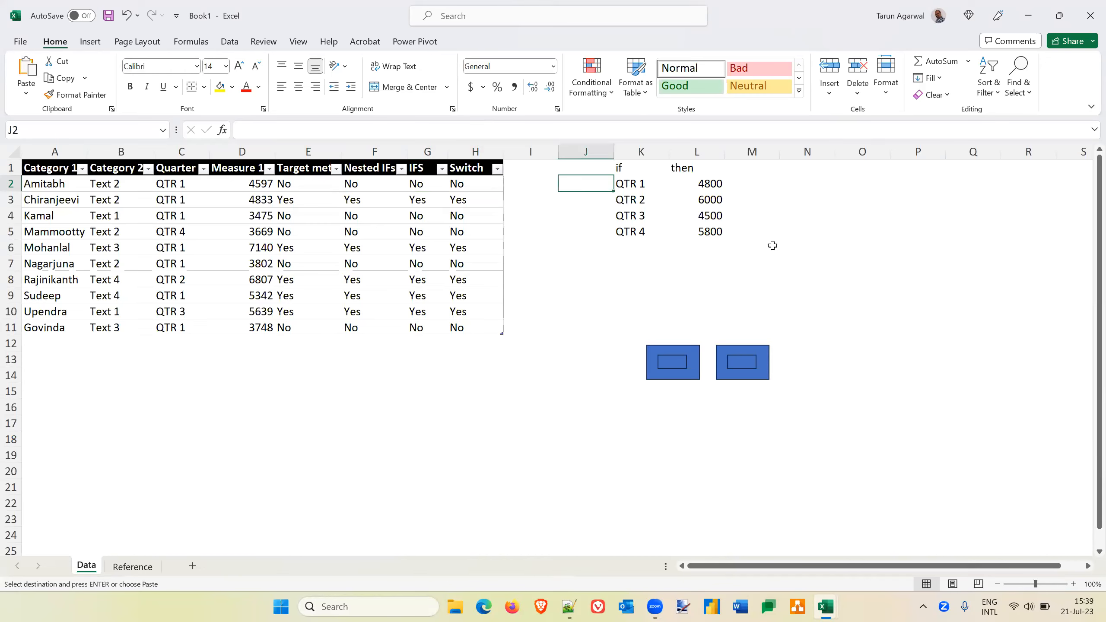
{"action": "key", "text": "Up"}
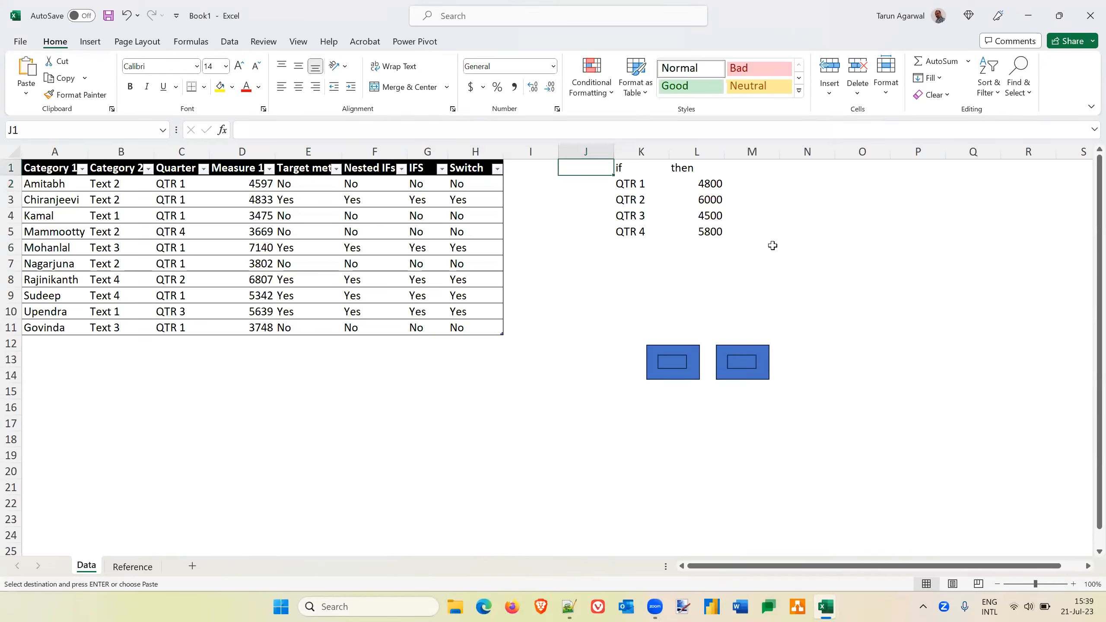
{"action": "type", "text": "if"}
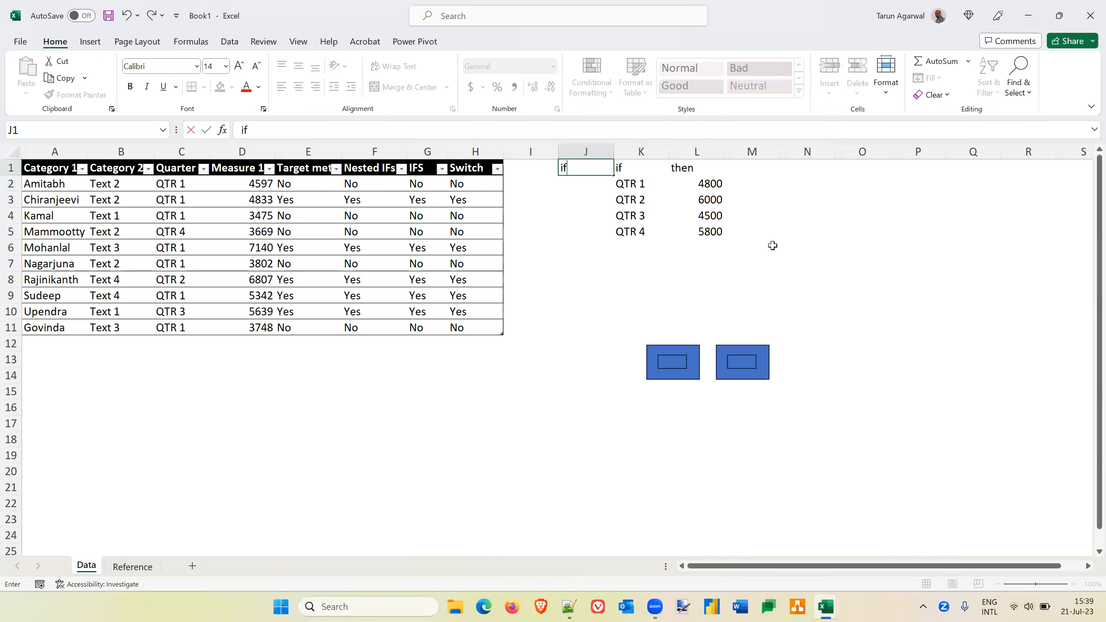
{"action": "key", "text": "Tab"}
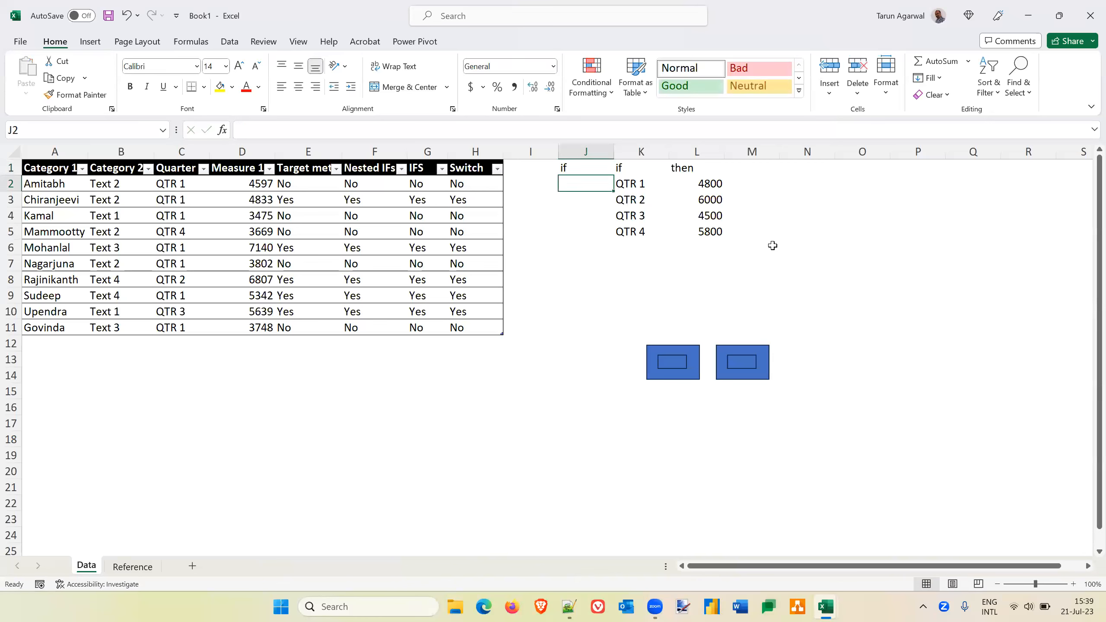
{"action": "key", "text": "F2"}
{"action": "type", "text": "and"}
{"action": "key", "text": "Tab"}
Step: Copy Text 1 to Text 4 from the Reference sheet's Name table and paste them as values into J2:J5 on the Data sheet
{"action": "key", "text": "Left"}
{"action": "key", "text": "Left"}
{"action": "key", "text": "Down"}
{"action": "left_click", "coordinate": [127, 567]}
{"action": "left_click", "coordinate": [52, 183]}
{"action": "left_click_drag", "start_coordinate": [60, 249], "coordinate": [63, 235]}
{"action": "key", "text": "ctrl+c"}
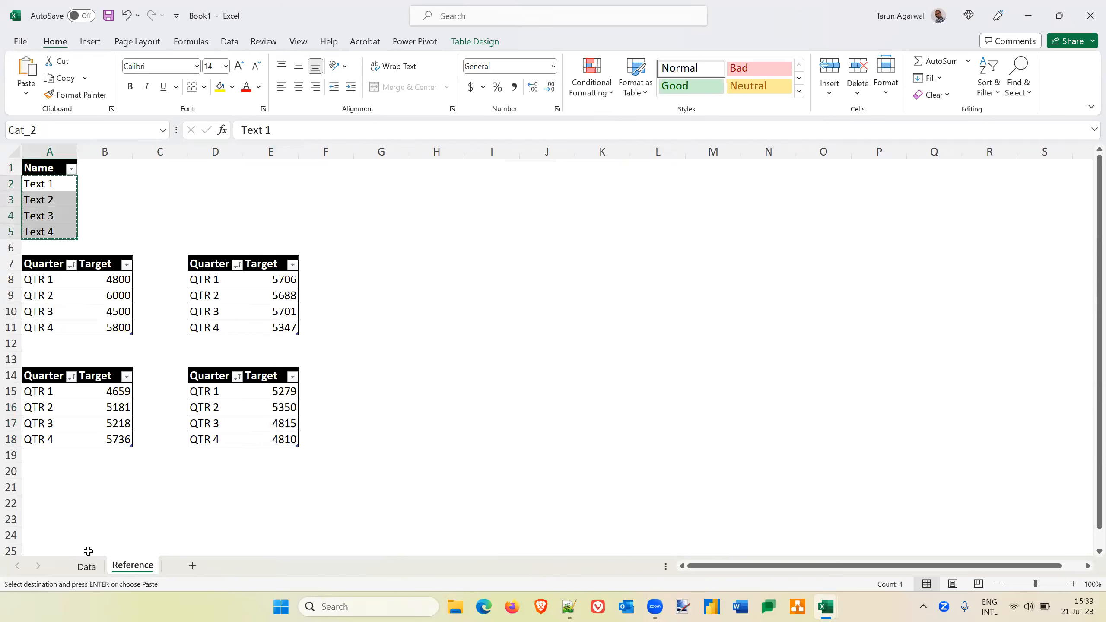
{"action": "left_click", "coordinate": [87, 567]}
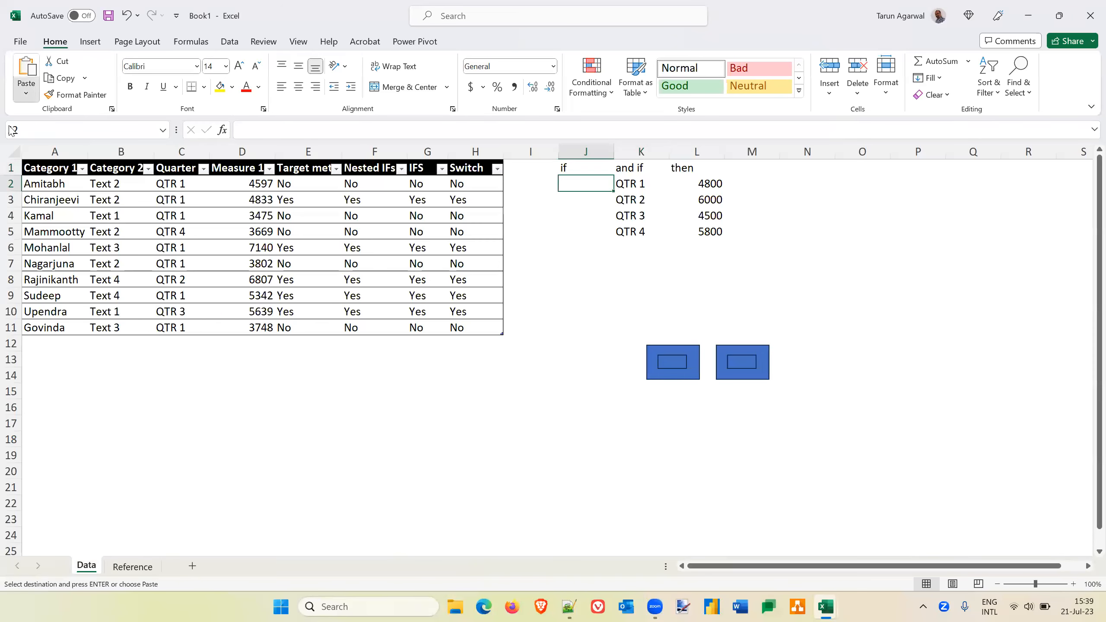
{"action": "left_click", "coordinate": [27, 97]}
{"action": "left_click", "coordinate": [24, 190]}
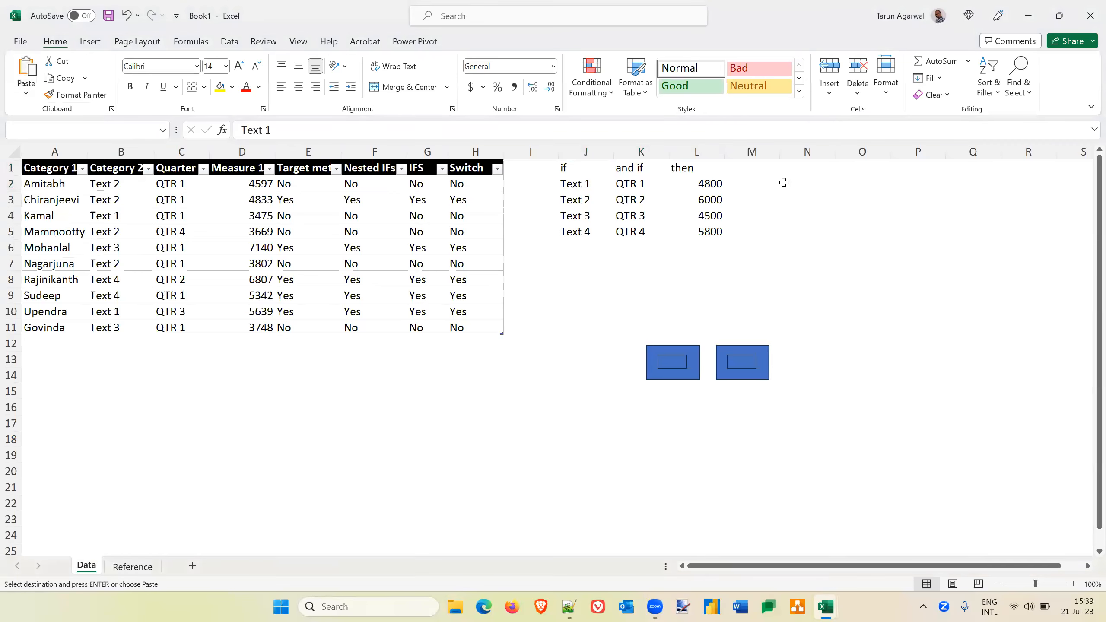
Step: Look over the quarterly target tables on the Reference sheet and return to the Data sheet
{"action": "left_click", "coordinate": [751, 167]}
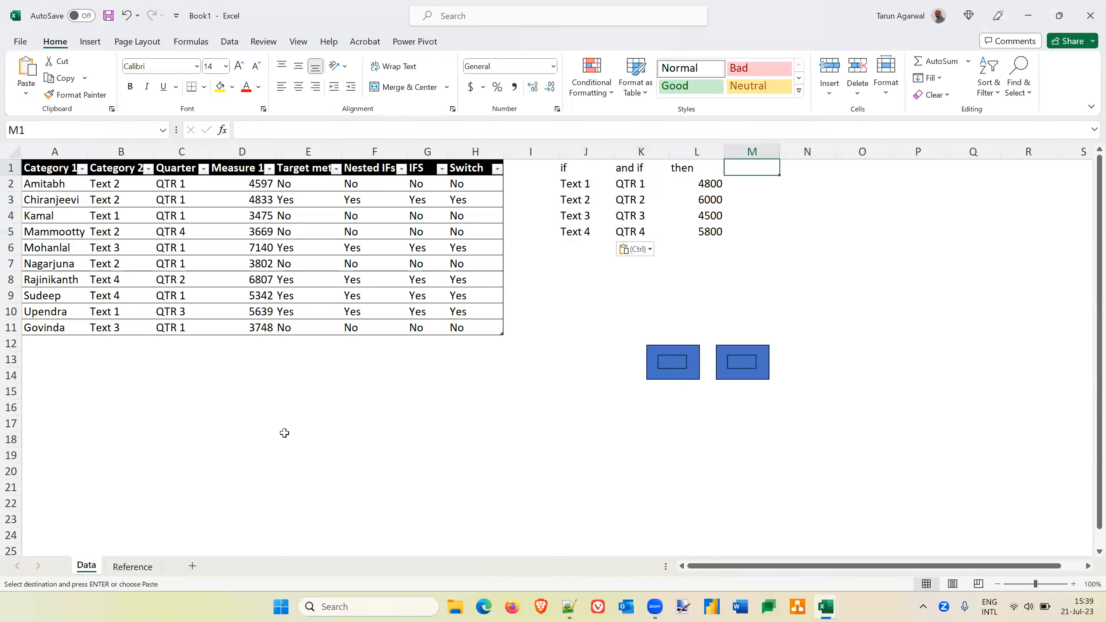
{"action": "left_click", "coordinate": [132, 566]}
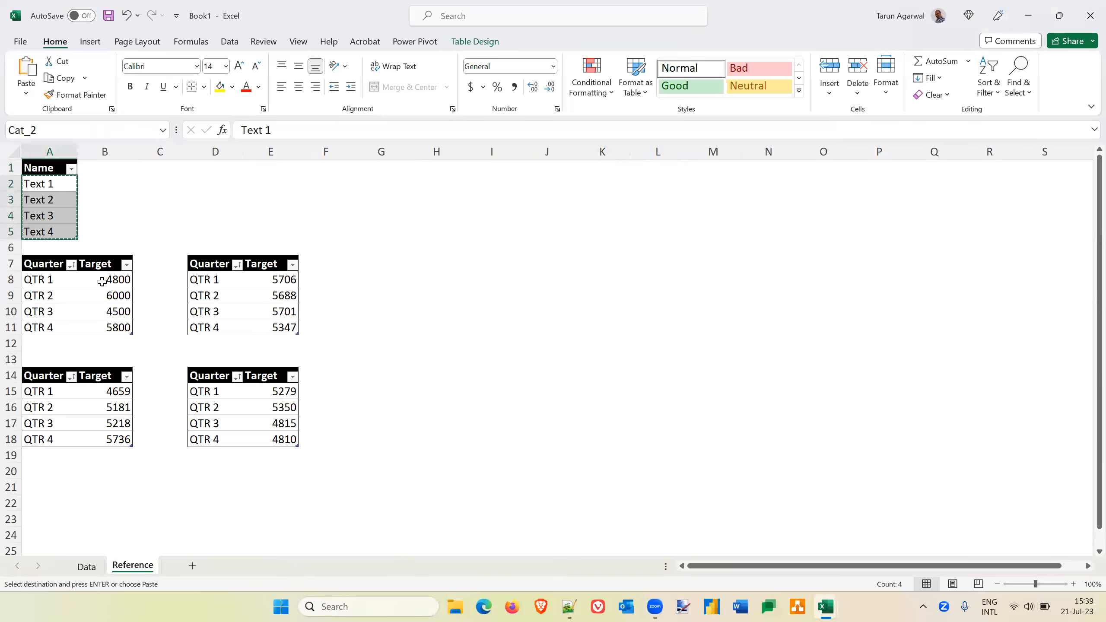
{"action": "key", "text": "ctrl+F3"}
{"action": "left_click", "coordinate": [86, 566]}
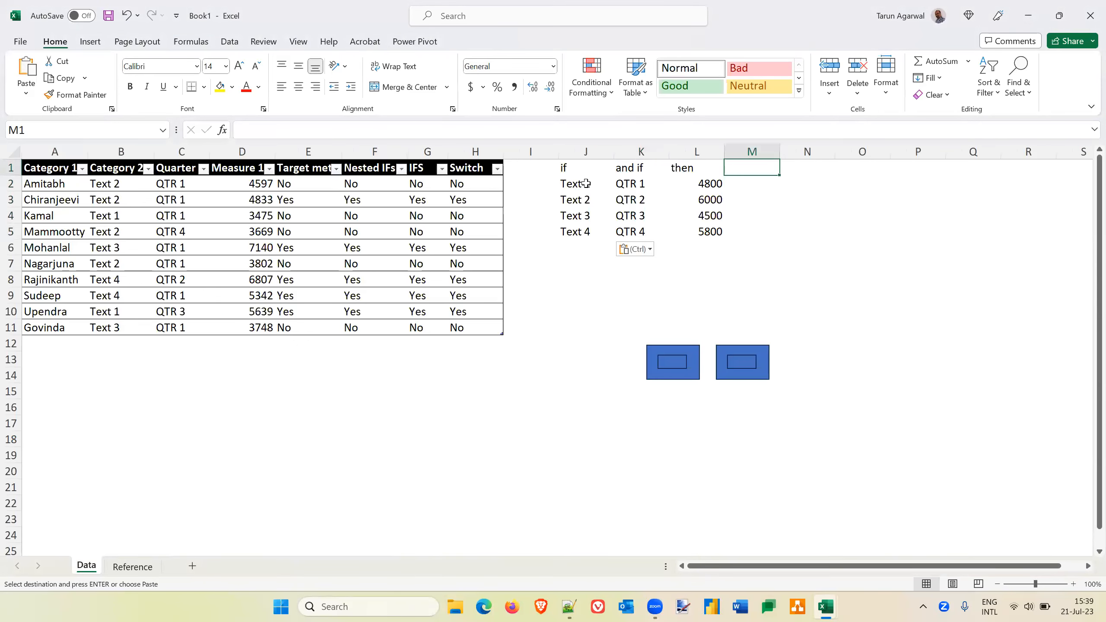
Step: Copy the category names in J2:J5 and paste them transposed across M1:P1
{"action": "left_click_drag", "start_coordinate": [586, 184], "coordinate": [584, 230]}
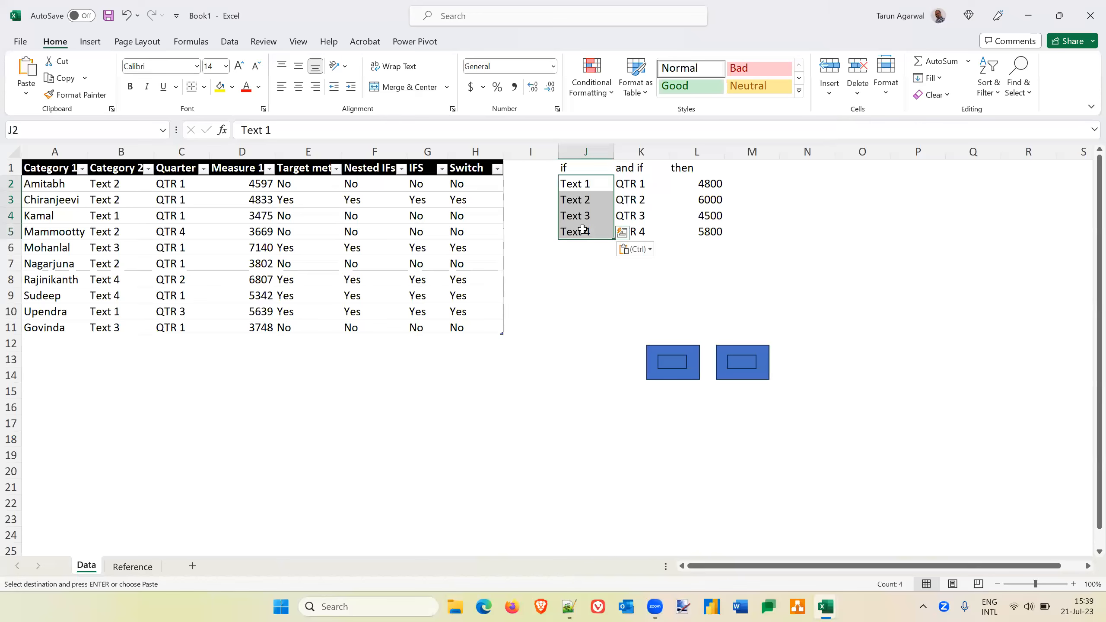
{"action": "left_click", "coordinate": [756, 166]}
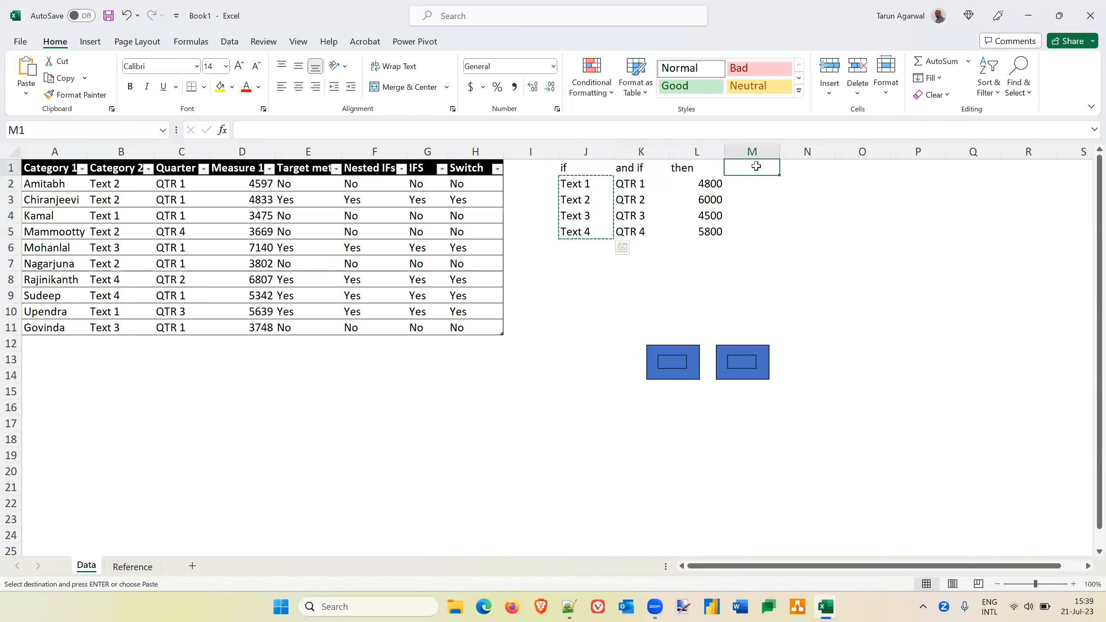
{"action": "key", "text": "alt+e"}
{"action": "key", "text": "s"}
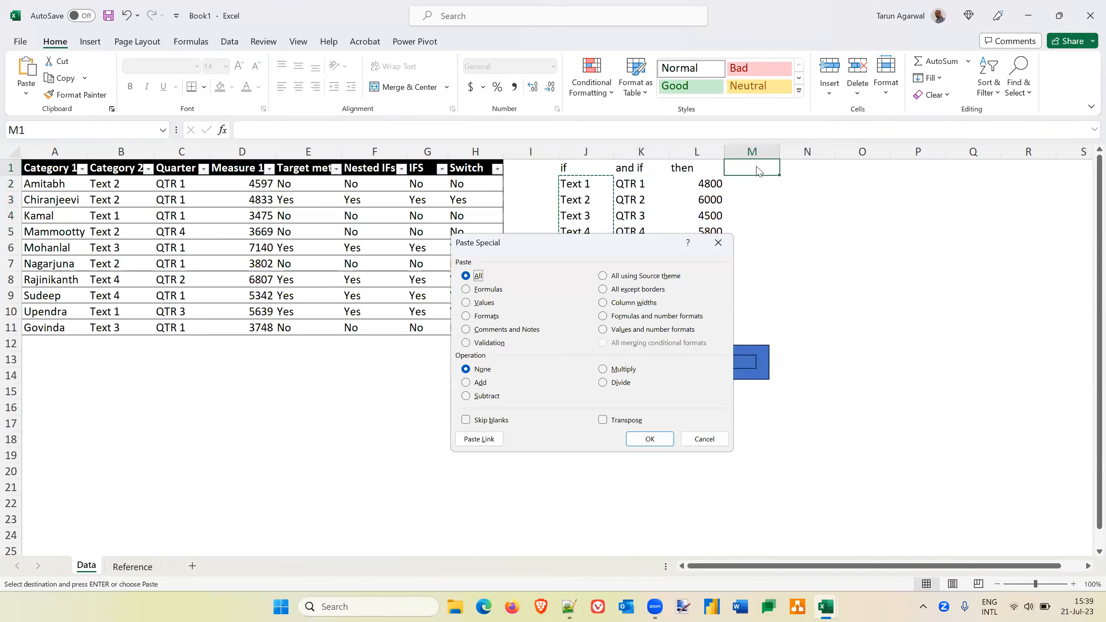
{"action": "left_click", "coordinate": [604, 421]}
{"action": "left_click", "coordinate": [660, 440]}
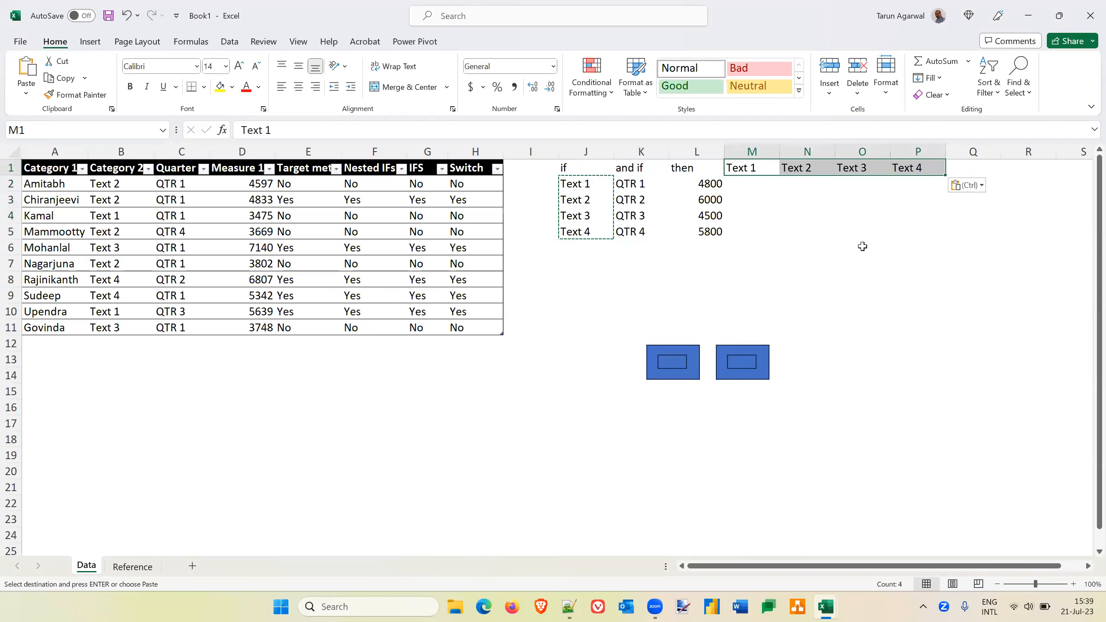
Step: Move the Text 1 to Text 4 headings from M1:P1 to L1:O1, overwriting the "then" header
{"action": "left_click", "coordinate": [709, 183]}
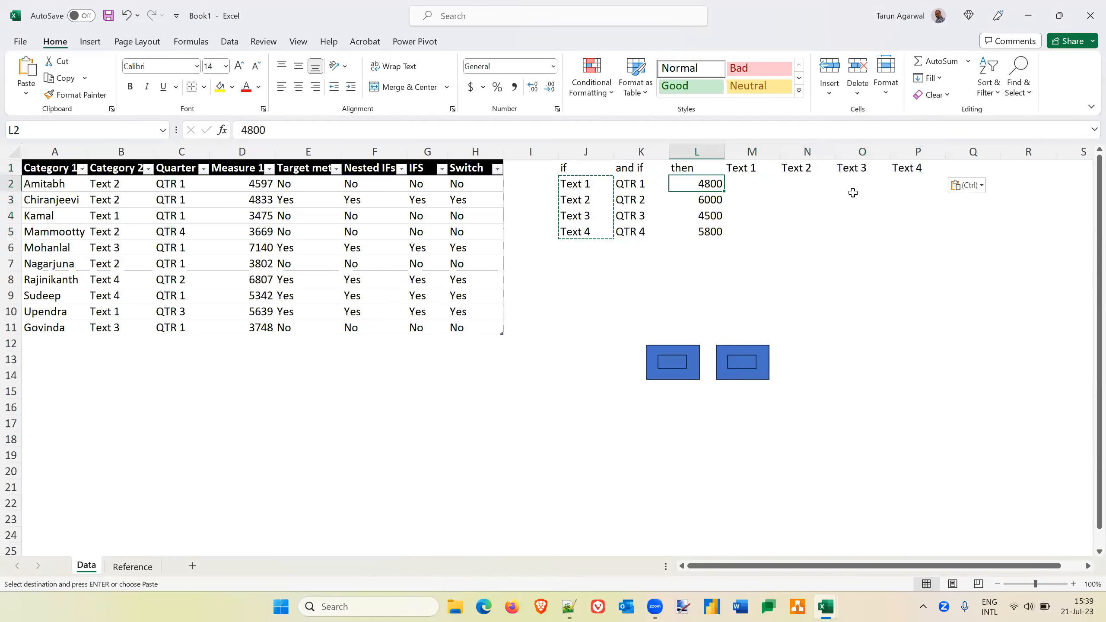
{"action": "key", "text": "Up"}
{"action": "key", "text": "Right"}
{"action": "key", "text": "shift+Right"}
{"action": "key", "text": "shift+Right"}
{"action": "key", "text": "shift+Right"}
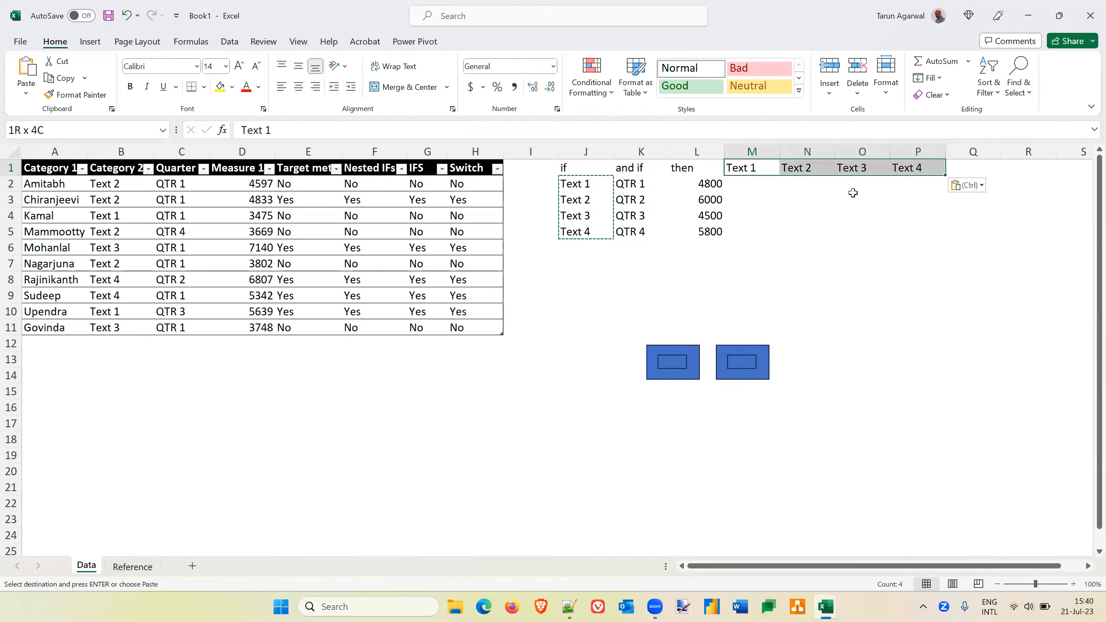
{"action": "key", "text": "ctrl+c"}
{"action": "key", "text": "Left"}
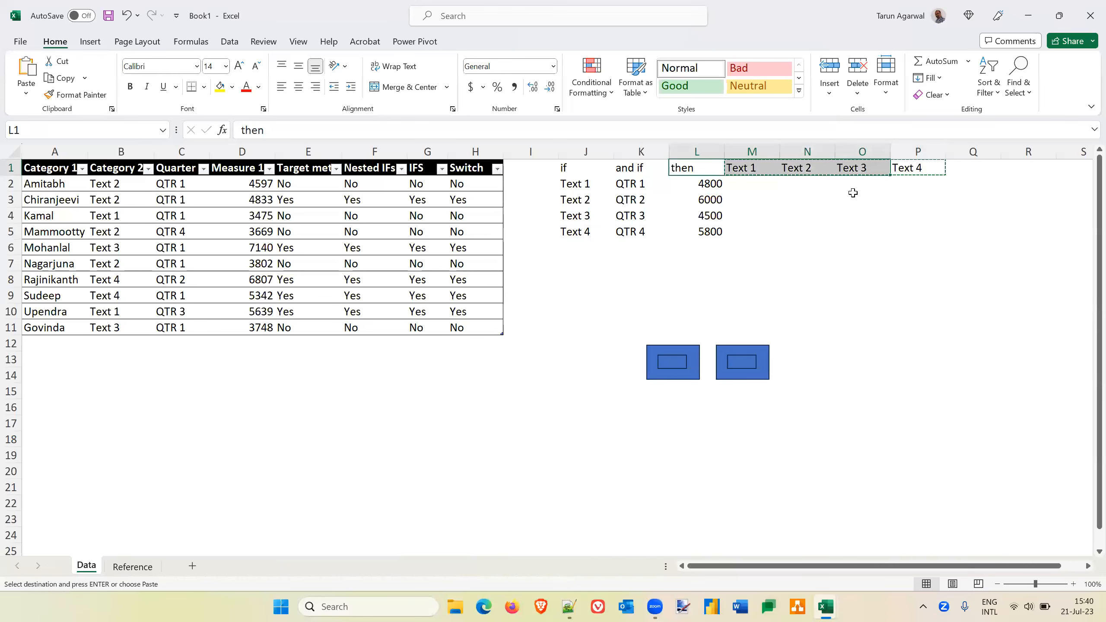
{"action": "key", "text": "Return"}
{"action": "key", "text": "Down"}
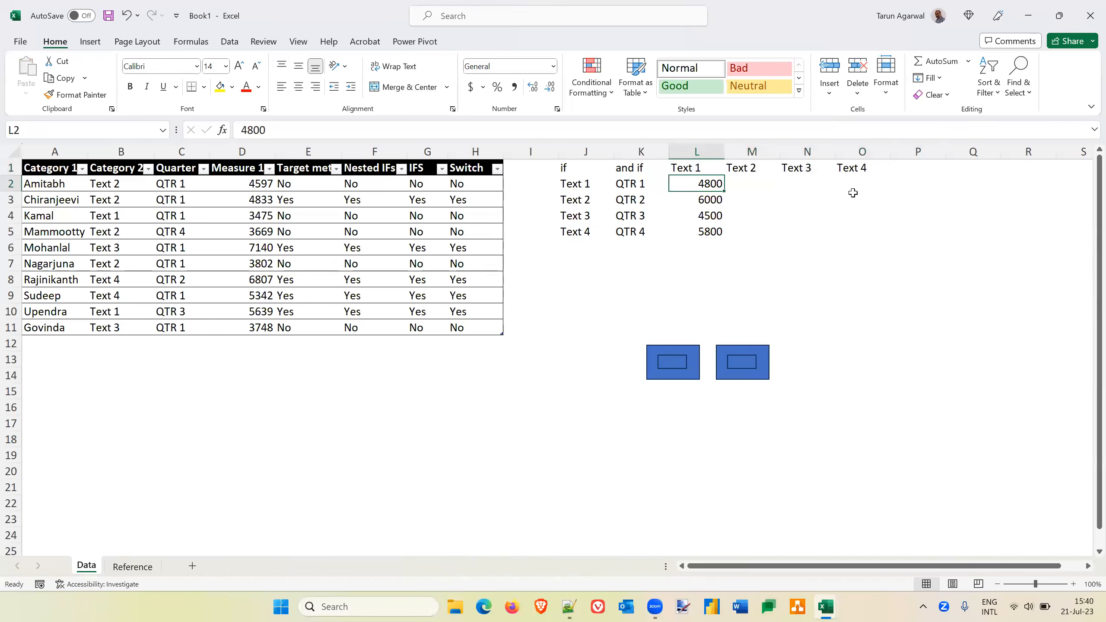
Step: Change the K1 header to "if"
{"action": "key", "text": "Left"}
{"action": "key", "text": "Up"}
{"action": "type", "text": "if"}
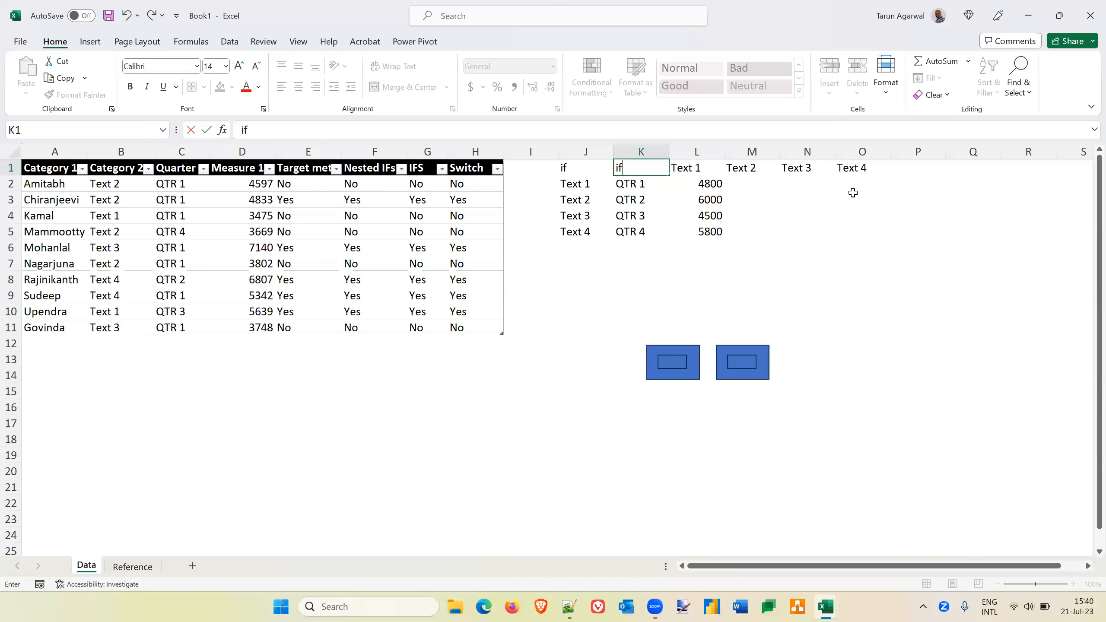
{"action": "key", "text": "Left"}
Step: Clear the "if" header and the category names from J1:J5
{"action": "key", "text": "shift+Down"}
{"action": "key", "text": "shift+Down"}
{"action": "key", "text": "shift+Down"}
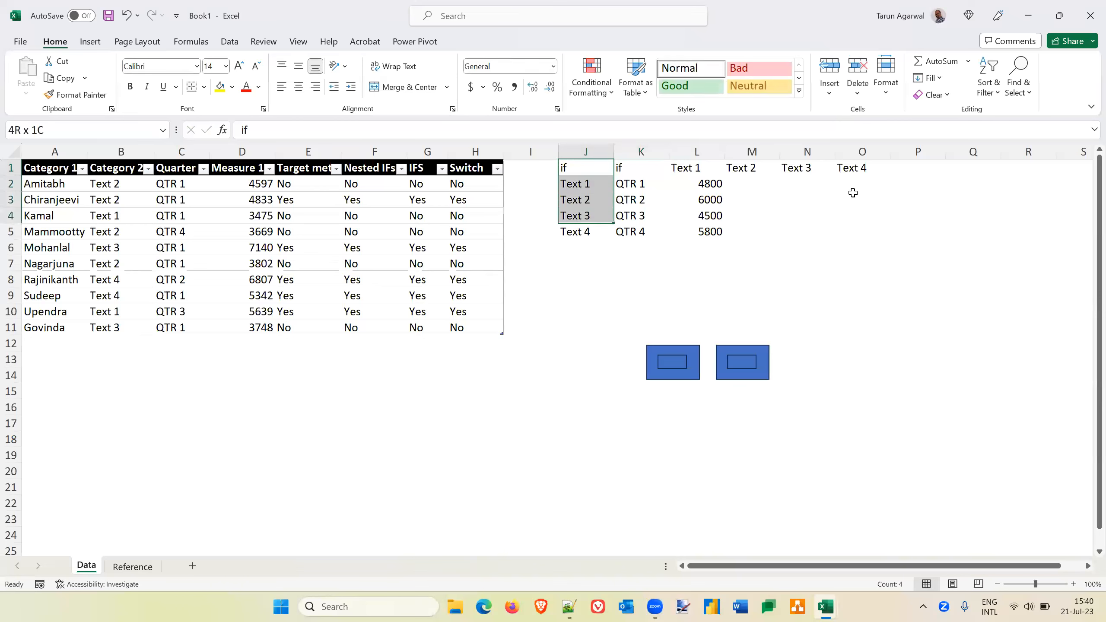
{"action": "key", "text": "shift+Down"}
{"action": "key", "text": "Delete"}
Step: Highlight the empty target cells M2:O5 below the Text 2, Text 3 and Text 4 headings
{"action": "key", "text": "Right"}
{"action": "key", "text": "Down"}
{"action": "key", "text": "Right"}
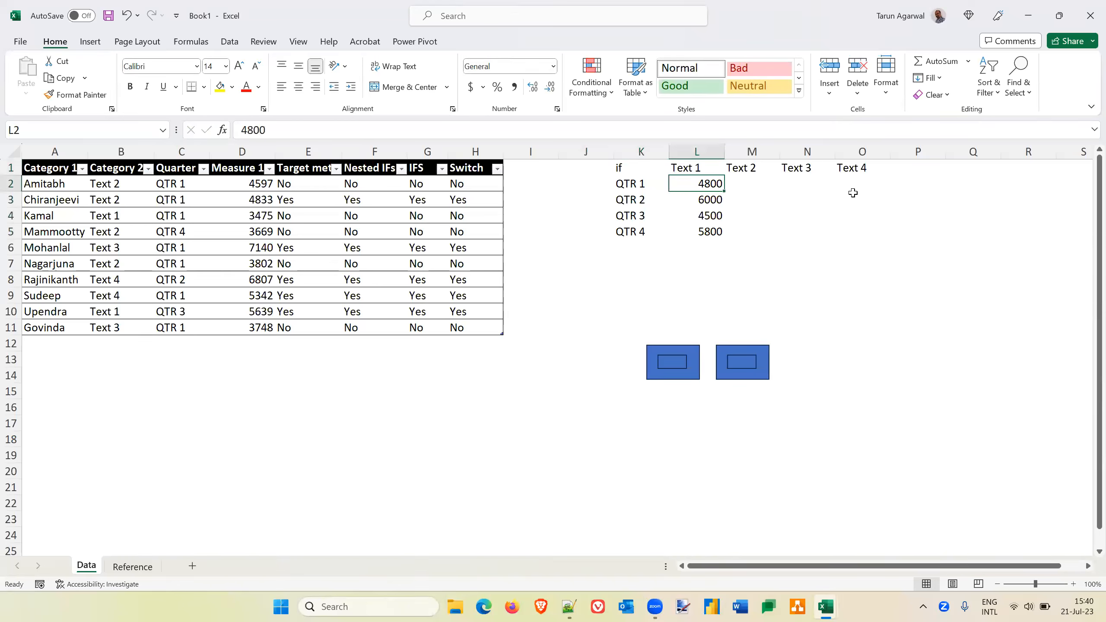
{"action": "key", "text": "Right"}
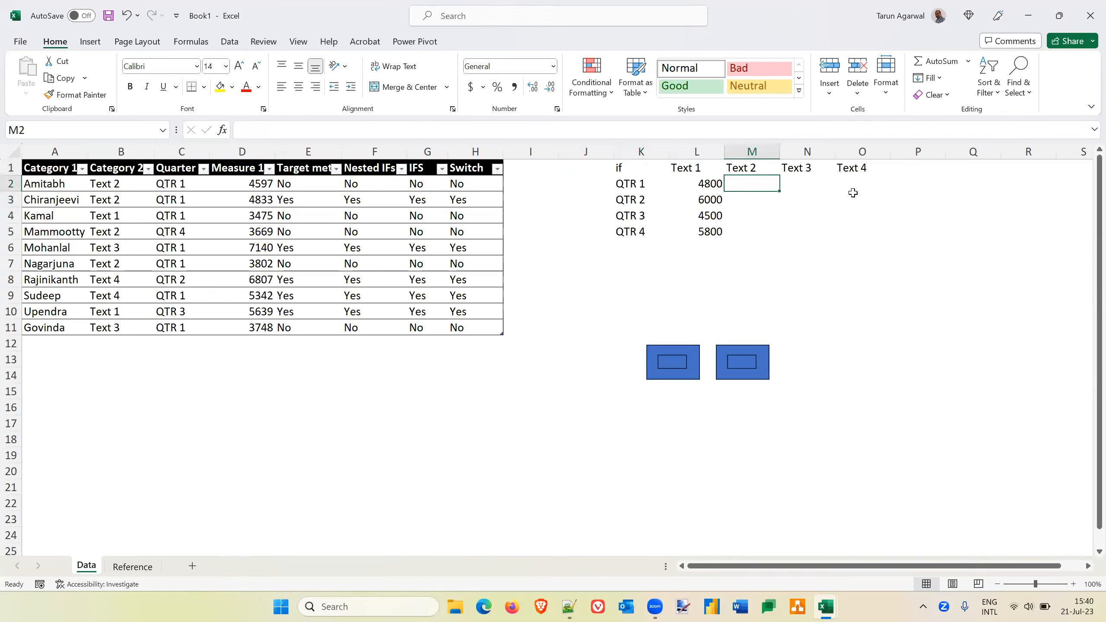
{"action": "key", "text": "shift+Right"}
{"action": "key", "text": "shift+Right"}
{"action": "key", "text": "shift+Down"}
{"action": "key", "text": "shift+Down"}
{"action": "key", "text": "shift+Down"}
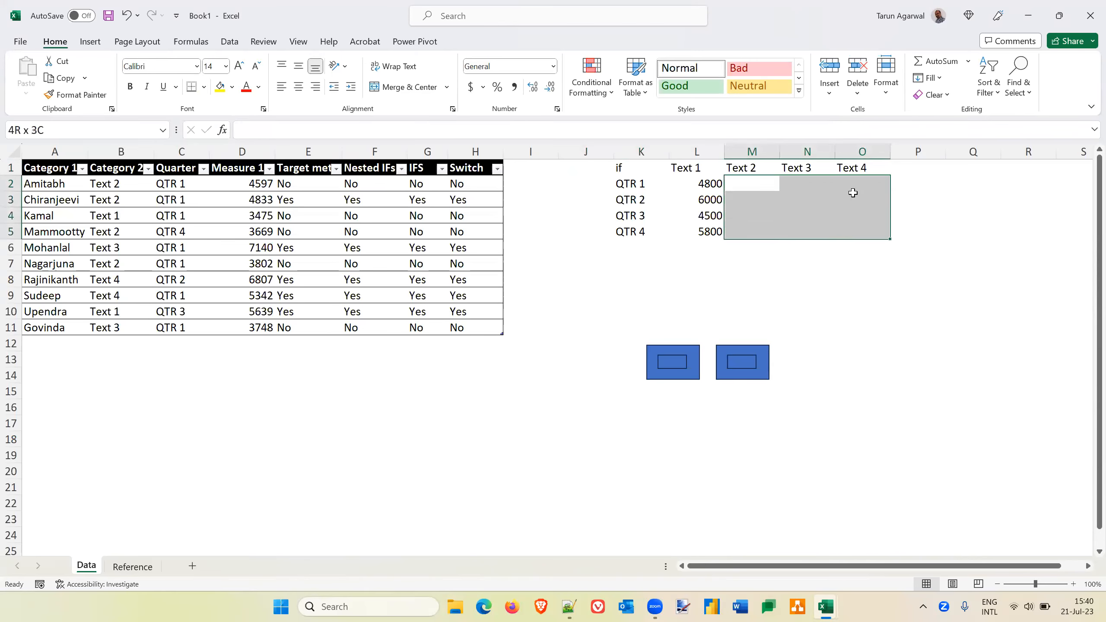
{"action": "key", "text": "Left"}
{"action": "key", "text": "Left"}
{"action": "key", "text": "Left"}
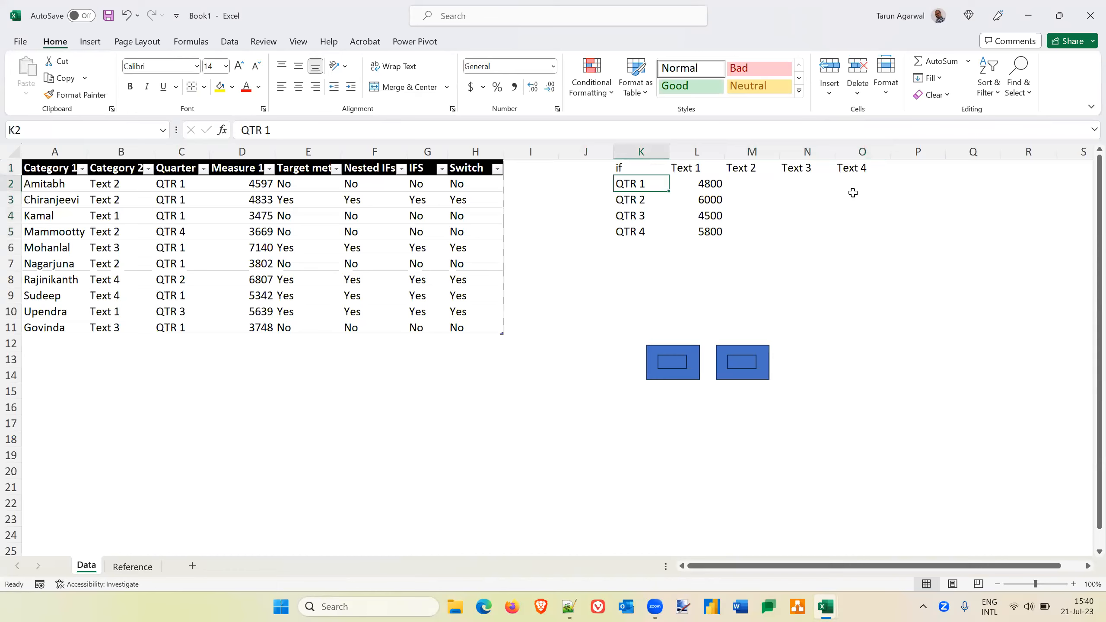
Step: Extend the data table with a new column headed "Complex" in I1
{"action": "key", "text": "Up"}
{"action": "key", "text": "Left"}
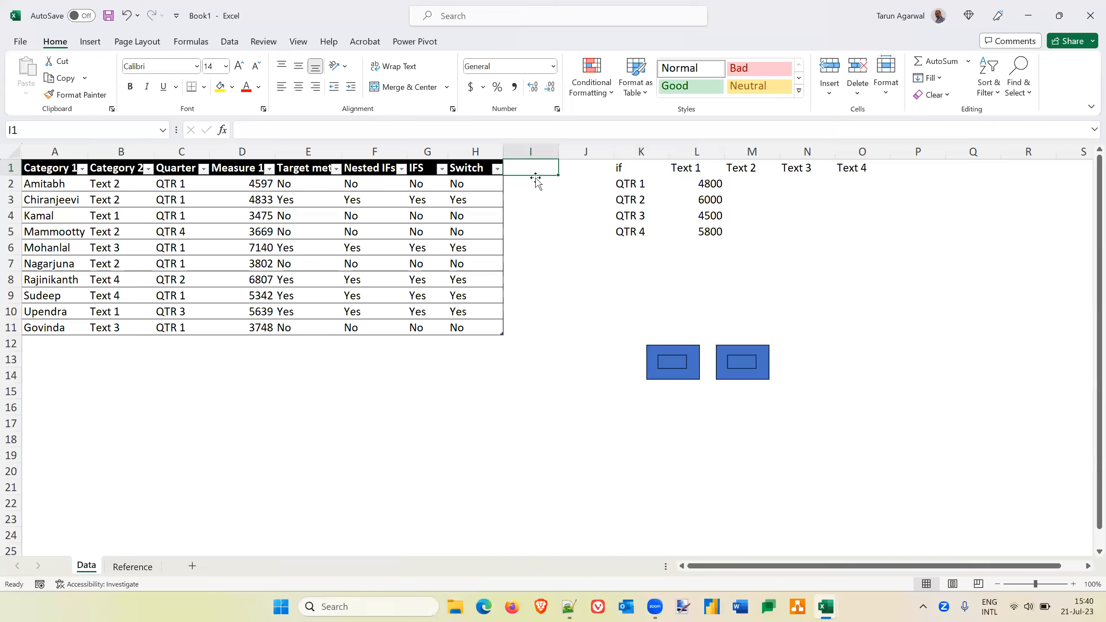
{"action": "type", "text": "Comple"}
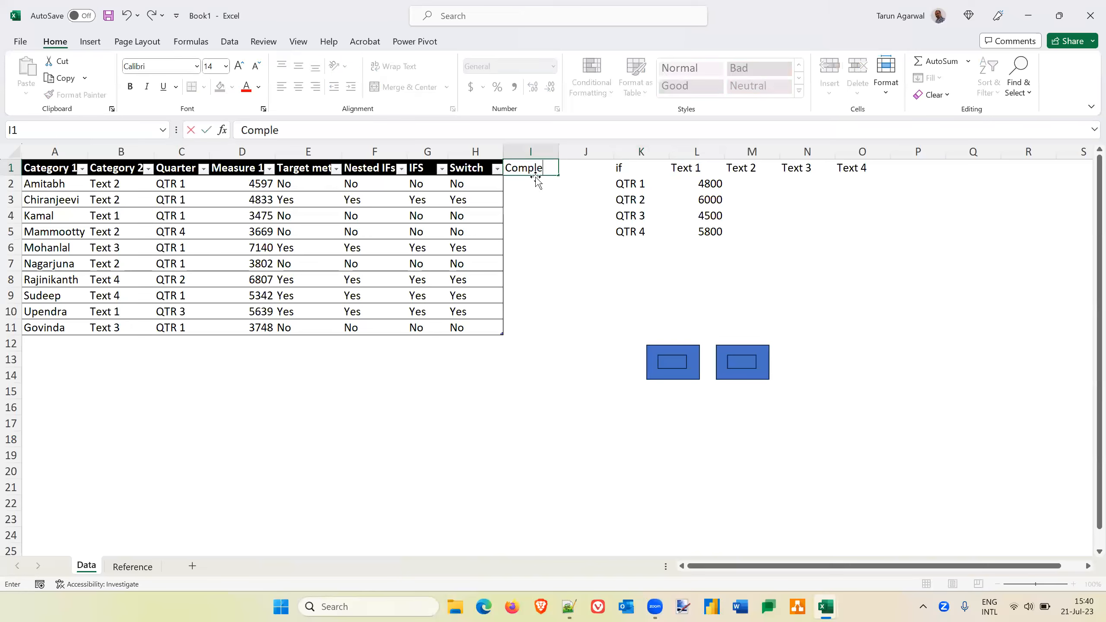
{"action": "type", "text": "x"}
{"action": "key", "text": "Return"}
Step: Change the I1 header to "COMPLEX" in capitals and autofit the width of column I
{"action": "left_click", "coordinate": [534, 166]}
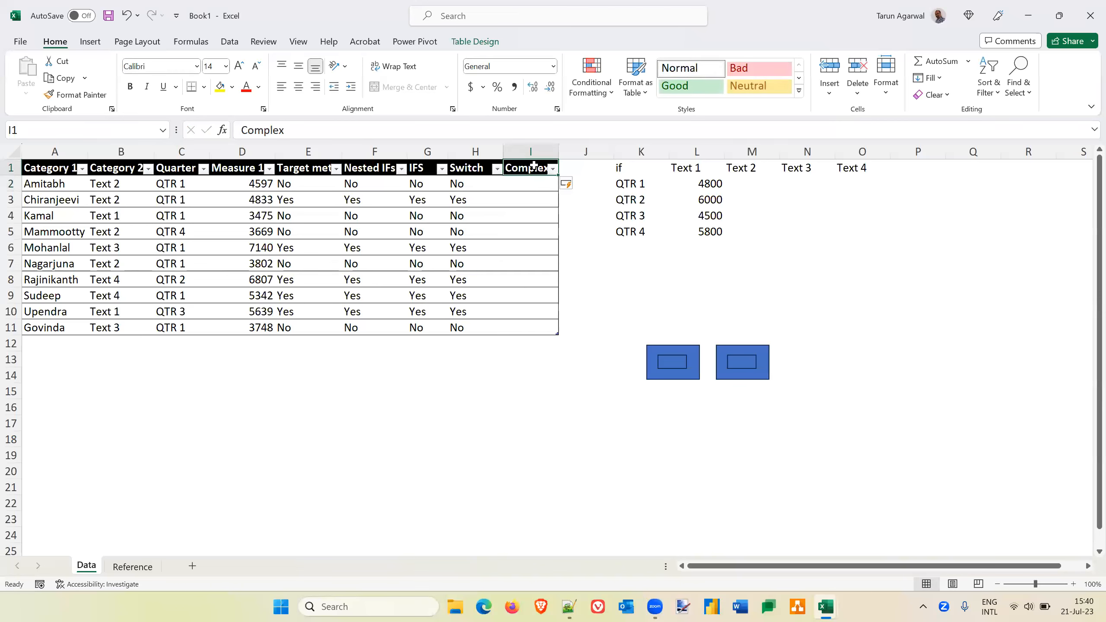
{"action": "key", "text": "Caps_Lock"}
{"action": "type", "text": "COMPLEXT"}
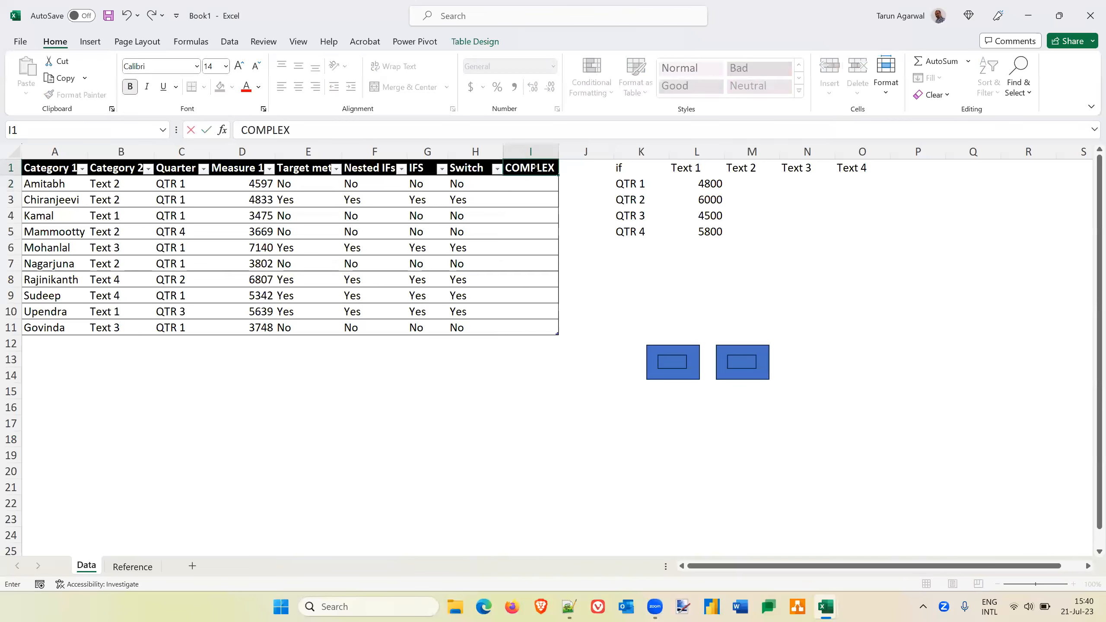
{"action": "key", "text": "BackSpace"}
{"action": "key", "text": "BackSpace"}
{"action": "key", "text": "BackSpace"}
{"action": "key", "text": "BackSpace"}
{"action": "type", "text": "LEX"}
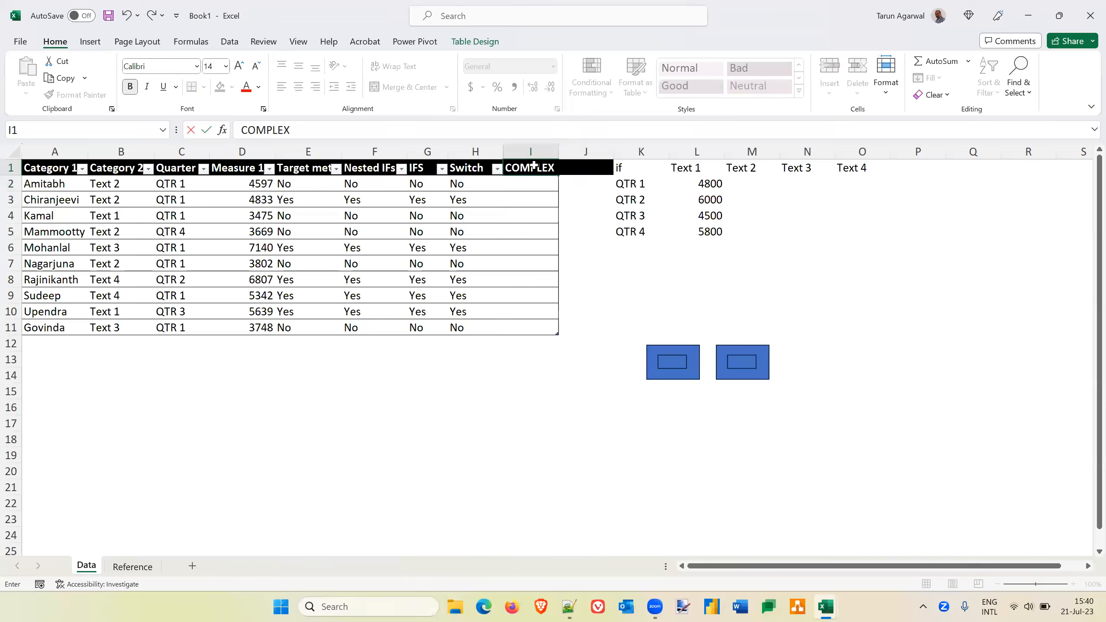
{"action": "key", "text": "Return"}
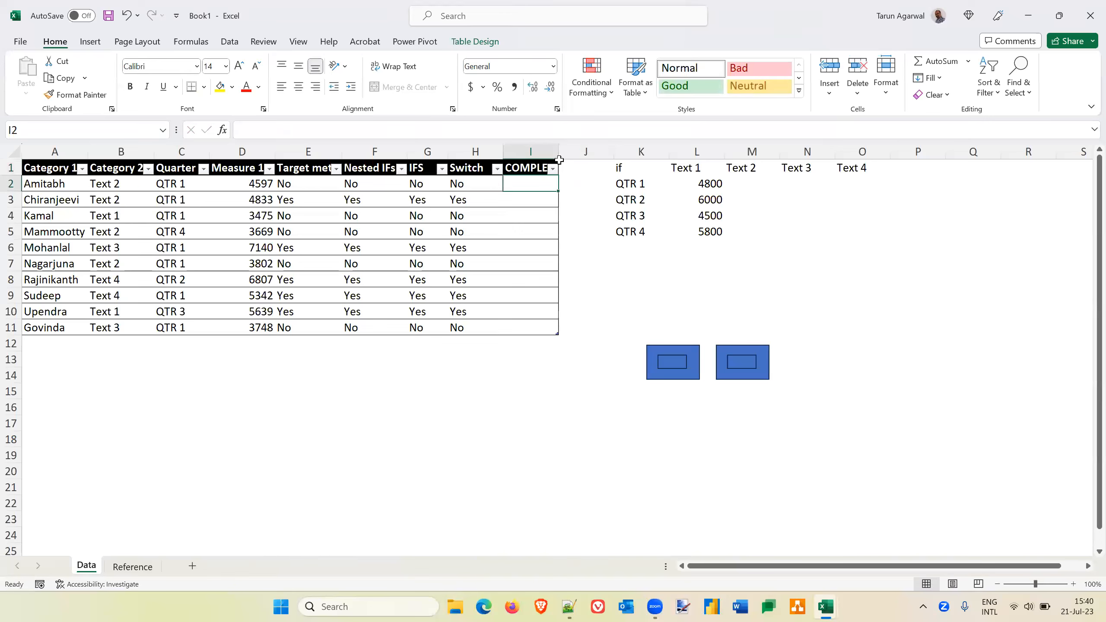
{"action": "double_click", "coordinate": [559, 151]}
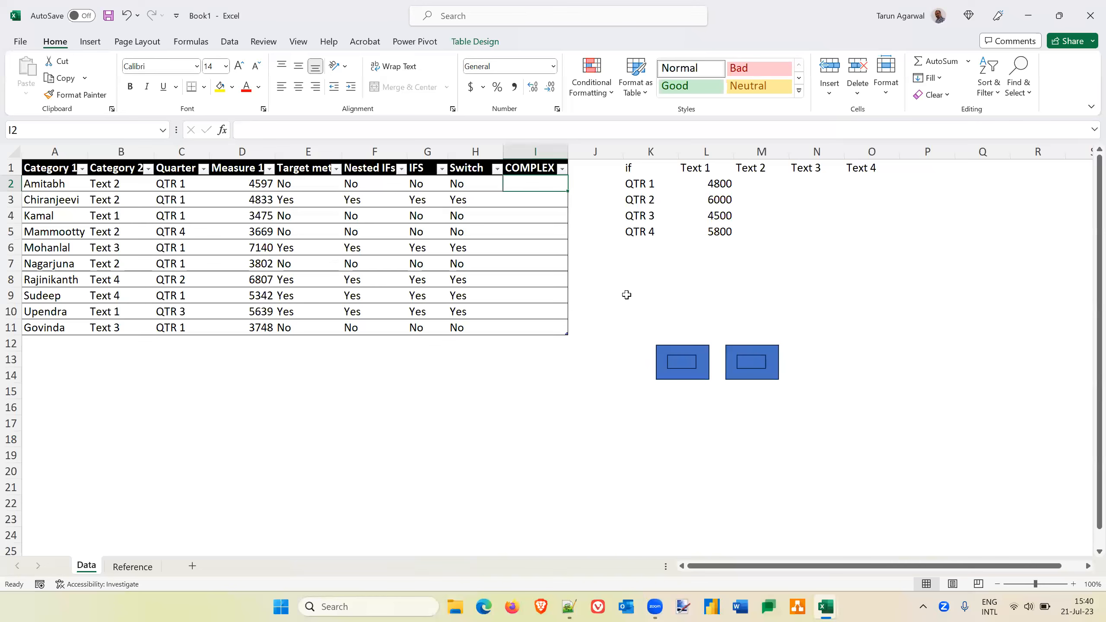
{"action": "type", "text": "="}
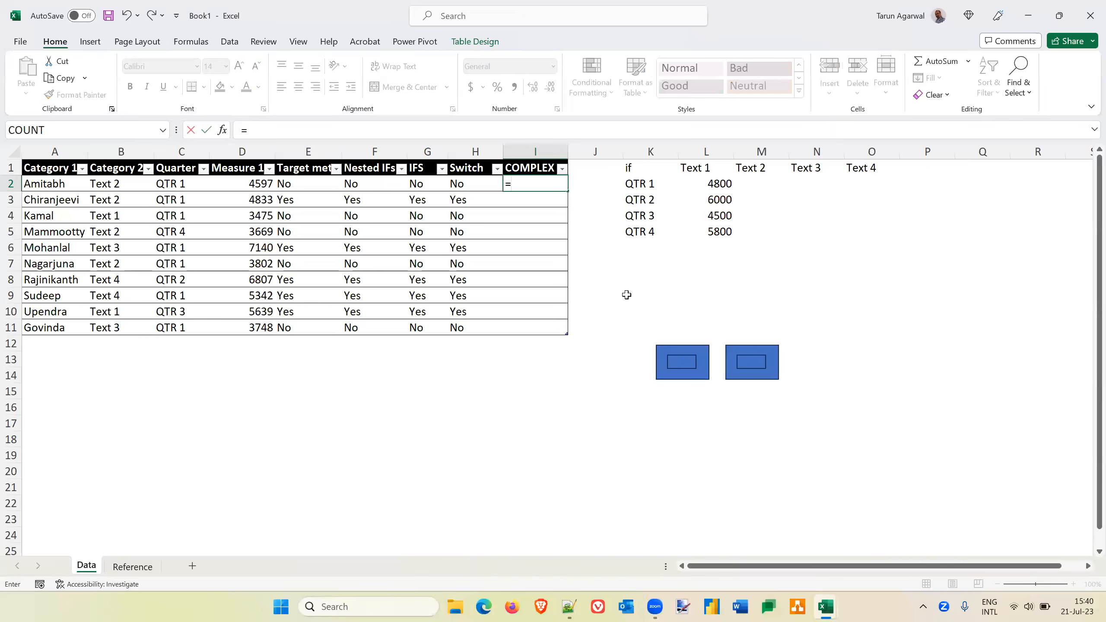
{"action": "type", "text": "IF("}
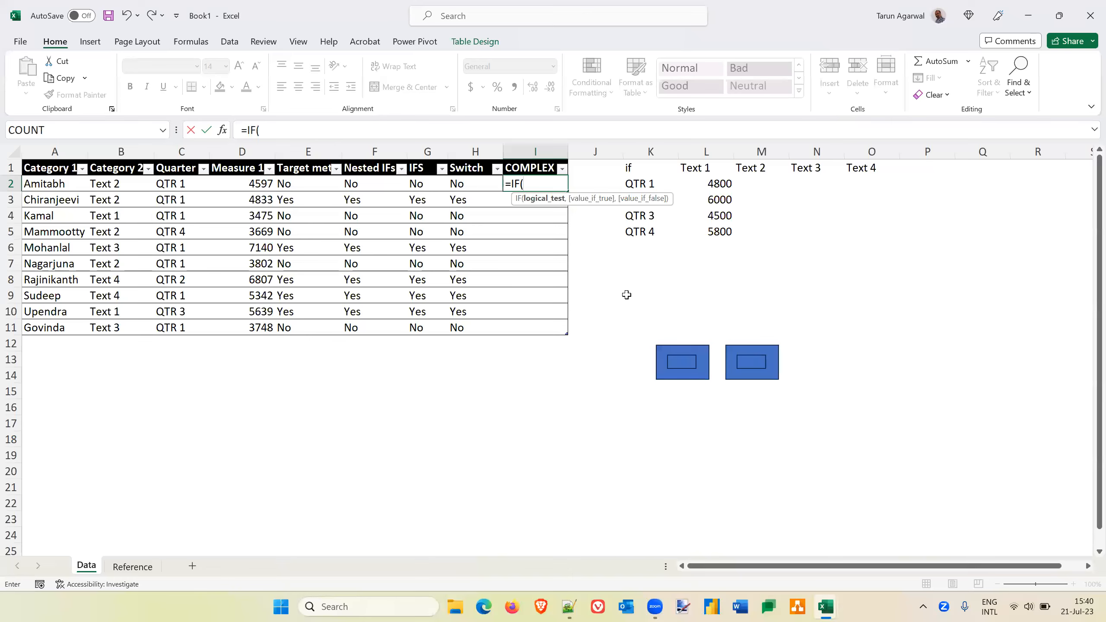
{"action": "key", "text": "Left"}
{"action": "key", "text": "Left"}
{"action": "key", "text": "Left"}
{"action": "key", "text": "Left"}
{"action": "key", "text": "Left"}
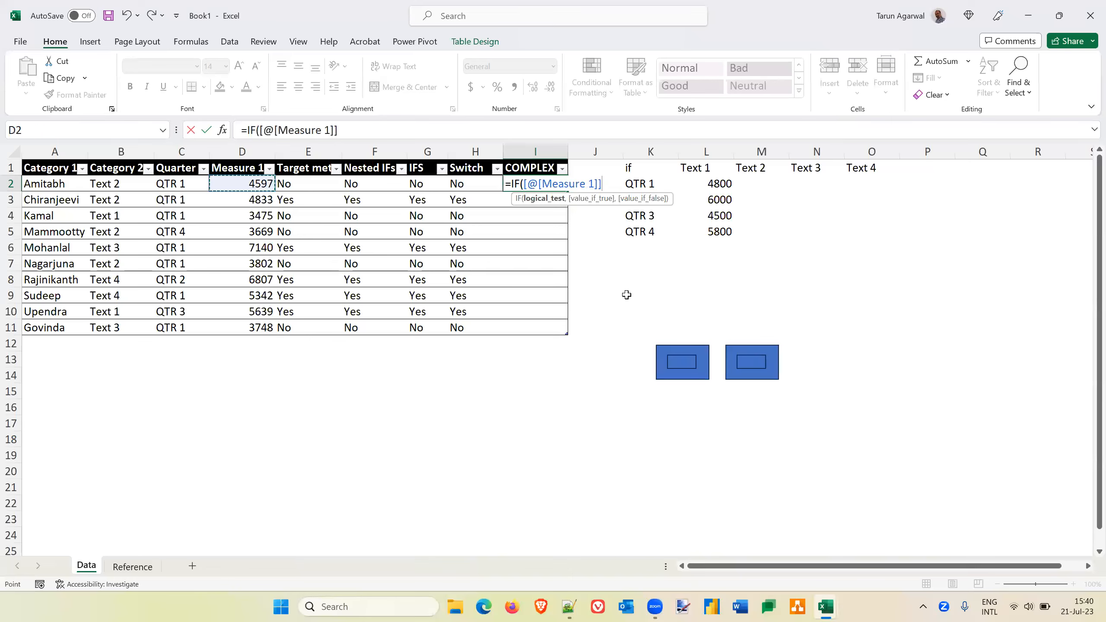
{"action": "type", "text": ">"}
{"action": "key", "text": "Escape"}
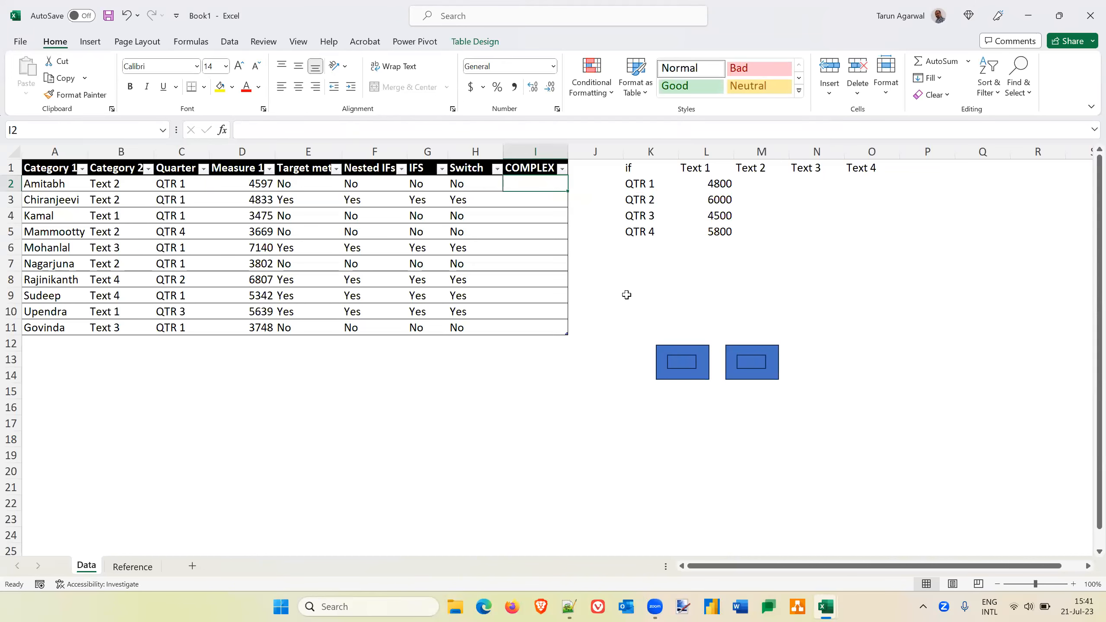
Step: Begin an IF formula in I2 comparing whether Measure 1 is greater than a VLOOKUP that uses the row's Quarter as lookup value
{"action": "type", "text": "=if"}
{"action": "key", "text": "Tab"}
{"action": "key", "text": "Left"}
{"action": "key", "text": "Left"}
{"action": "key", "text": "Left"}
{"action": "key", "text": "Left"}
{"action": "key", "text": "Left"}
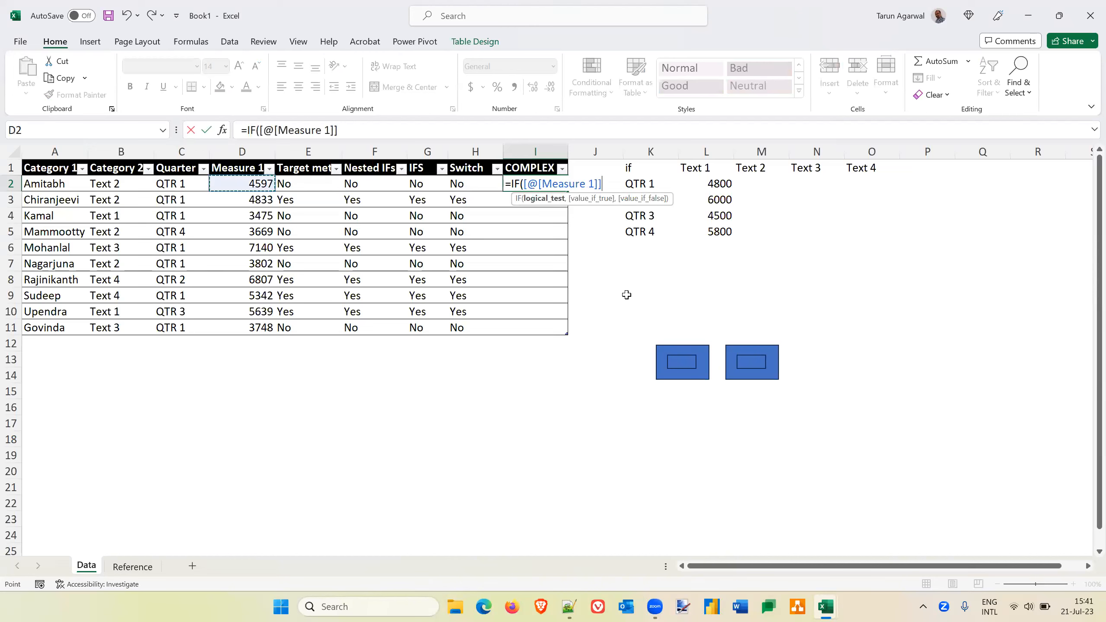
{"action": "type", "text": ">VLOO"}
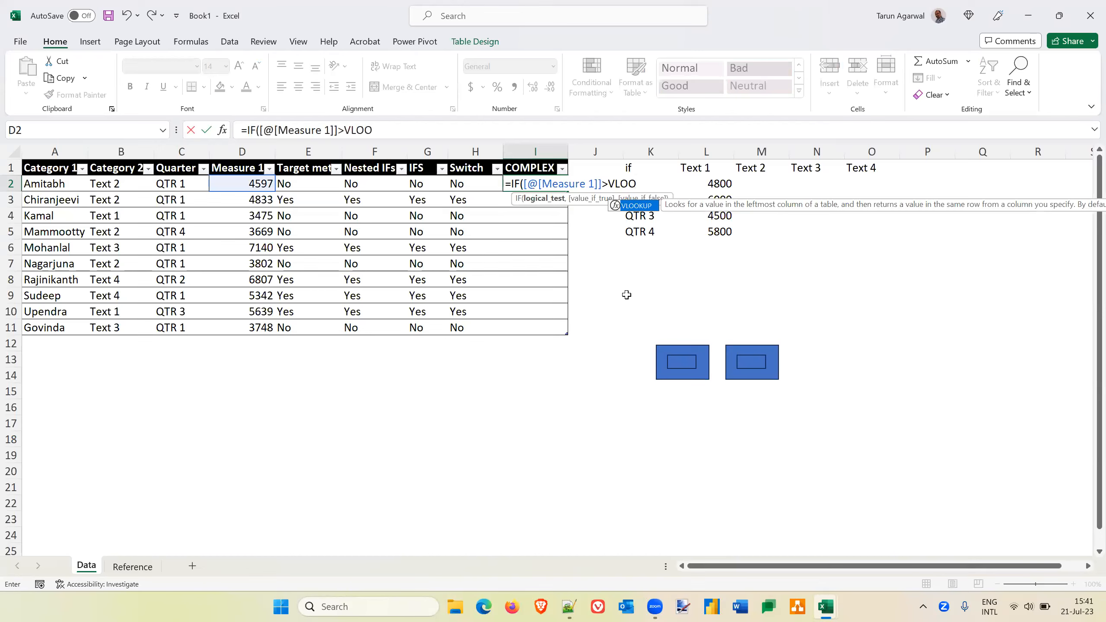
{"action": "key", "text": "Tab"}
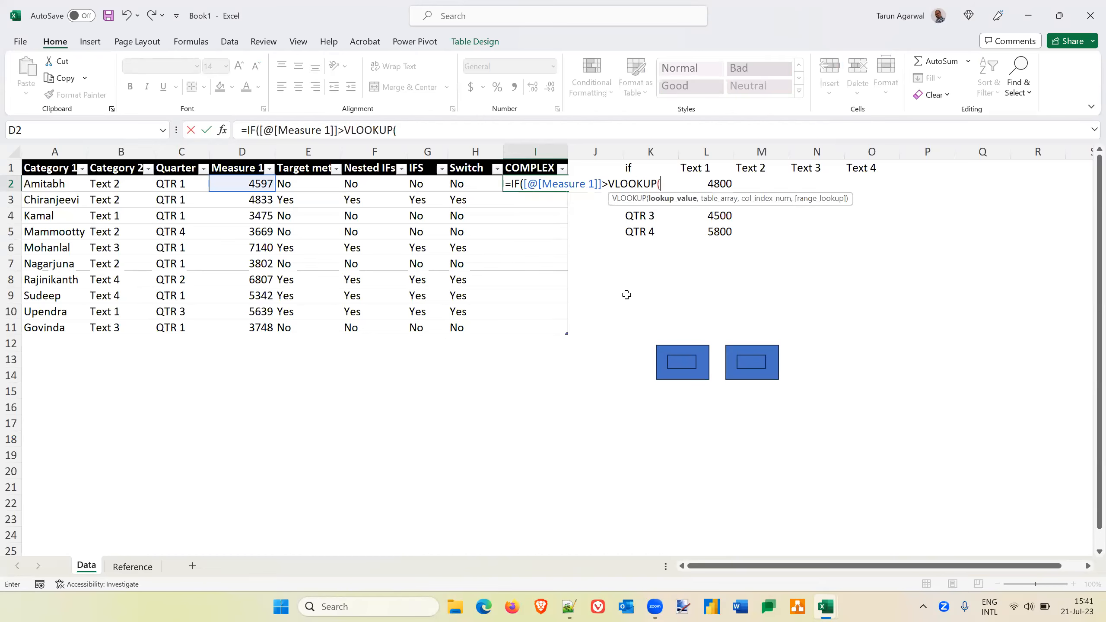
{"action": "left_click", "coordinate": [178, 186]}
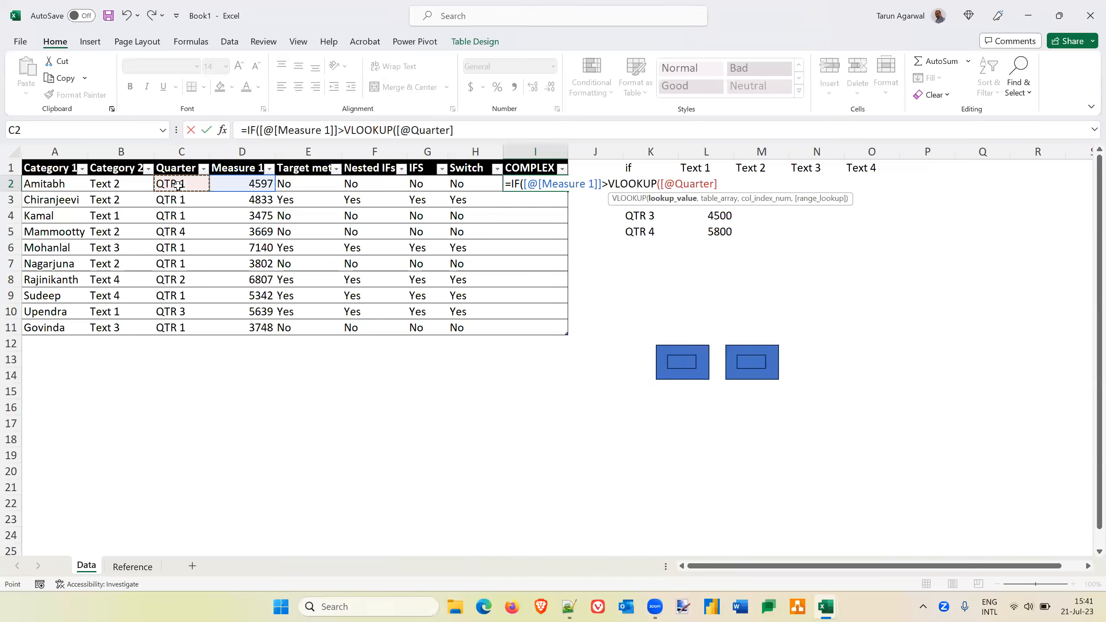
{"action": "type", "text": ","}
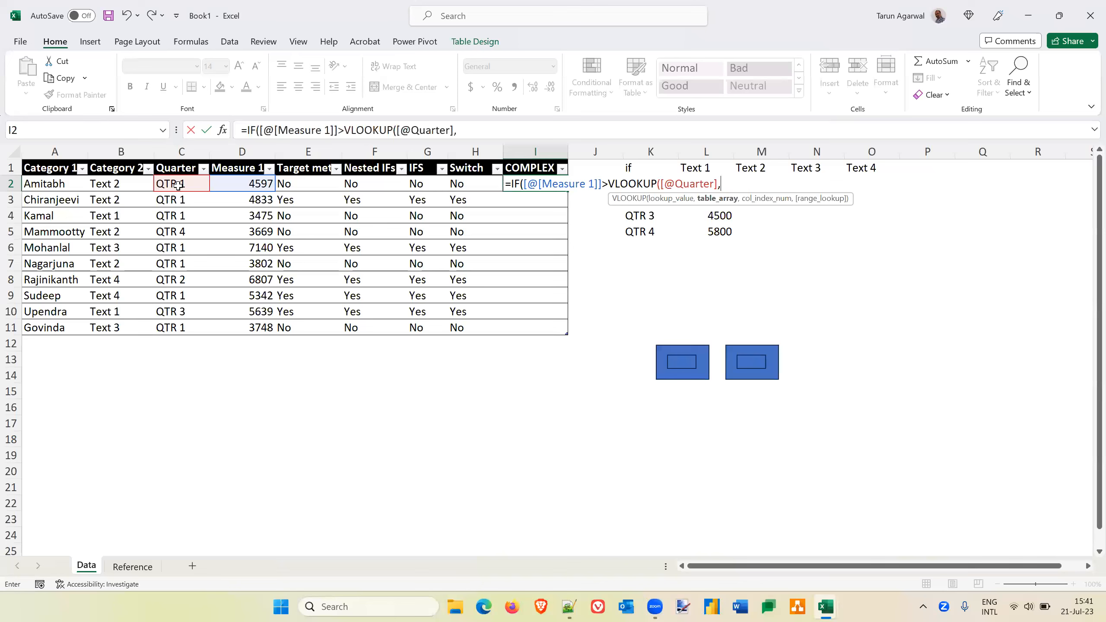
Step: Nest a SWITCH function as the VLOOKUP's table array, with the row's Category 2 as its expression
{"action": "type", "text": "SWITC"}
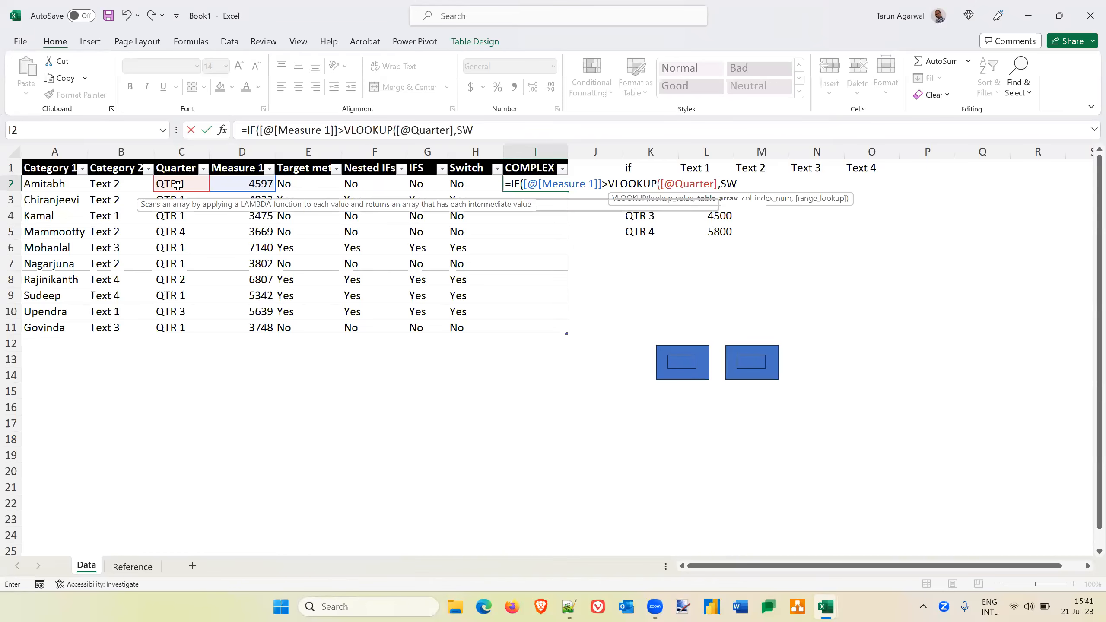
{"action": "key", "text": "Tab"}
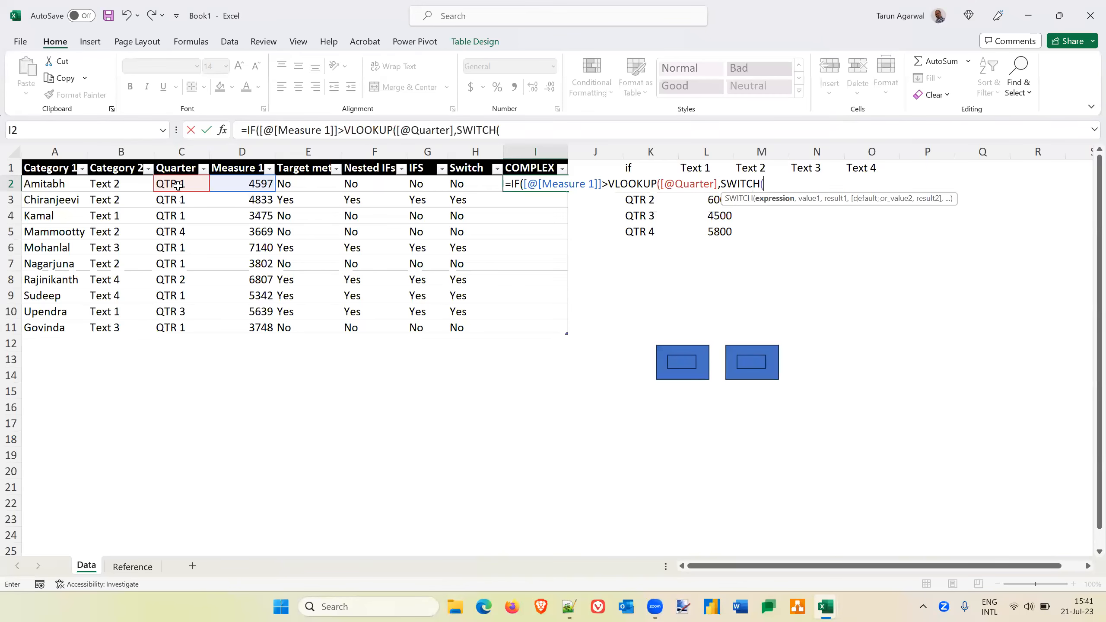
{"action": "left_click", "coordinate": [119, 186]}
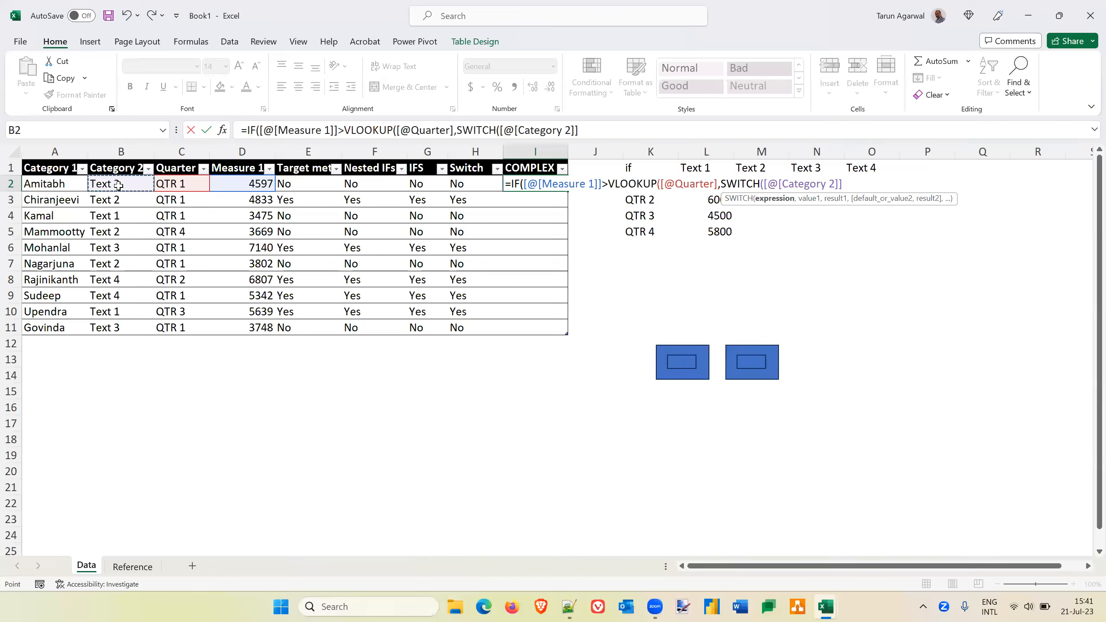
{"action": "type", "text": ","}
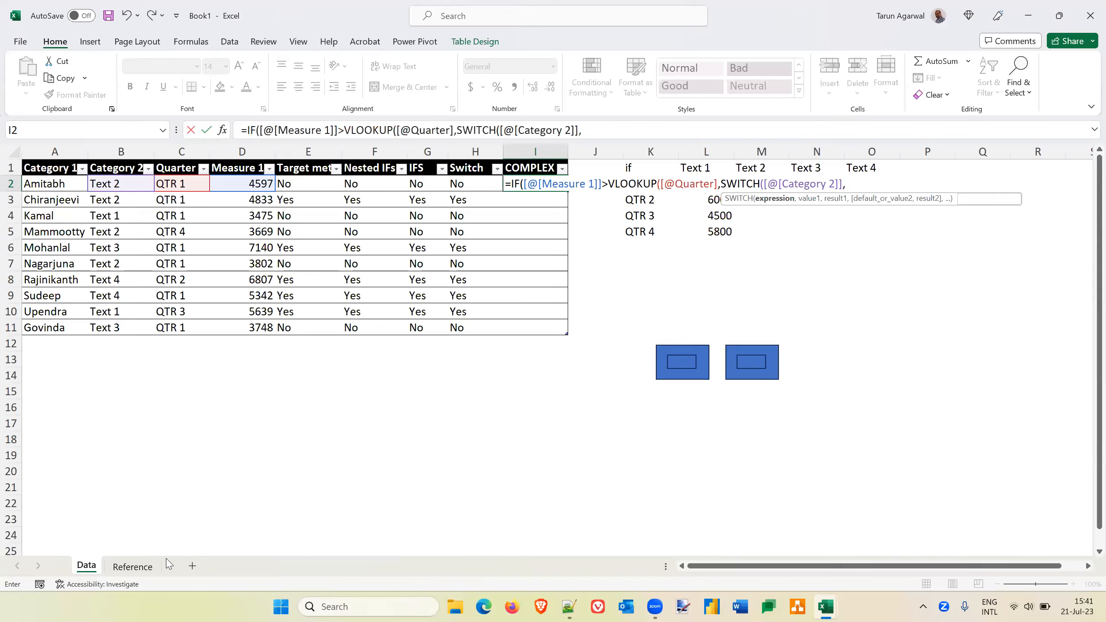
Step: Add the first SWITCH pair, matching "Text 1" to the Text1_ table in A8:B11 of the Reference sheet
{"action": "left_click", "coordinate": [133, 566]}
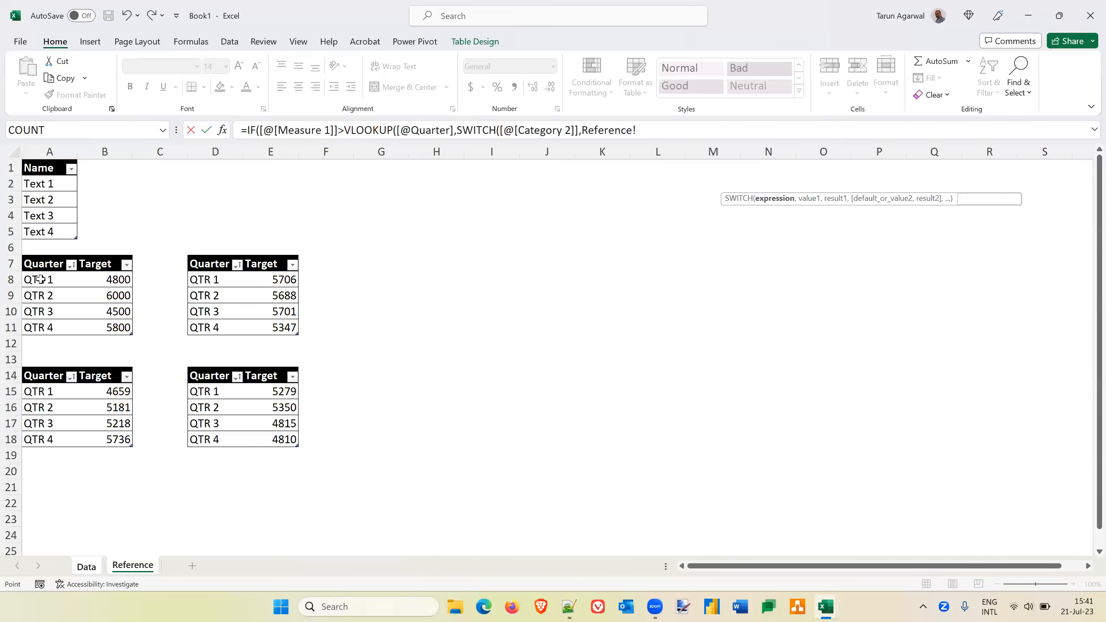
{"action": "left_click_drag", "start_coordinate": [40, 280], "coordinate": [106, 329]}
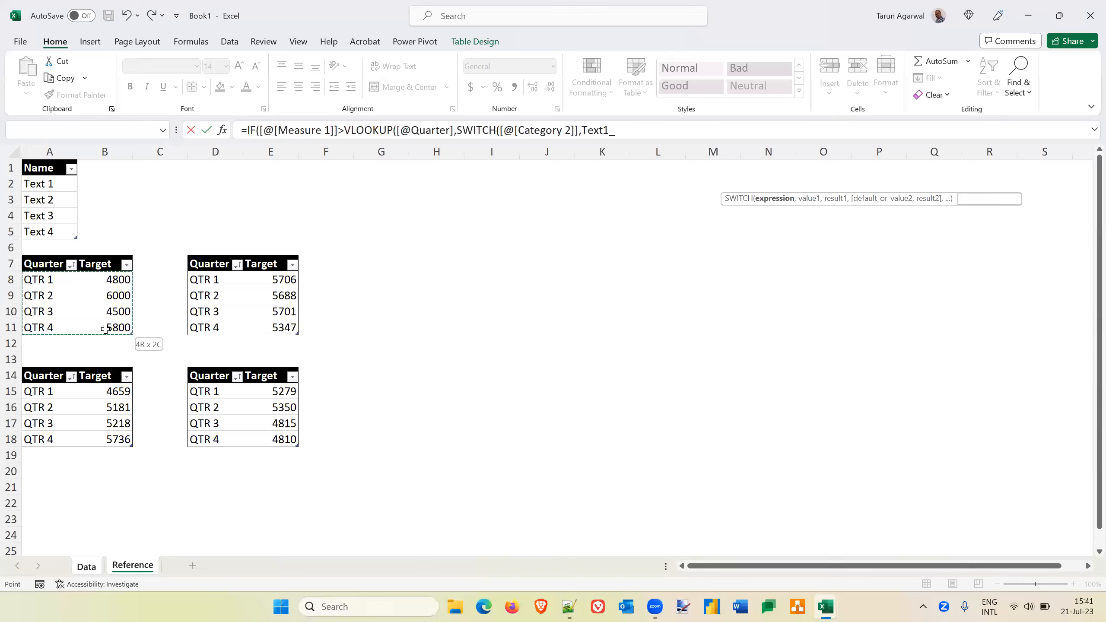
{"action": "left_click_drag", "start_coordinate": [106, 329], "coordinate": [106, 329]}
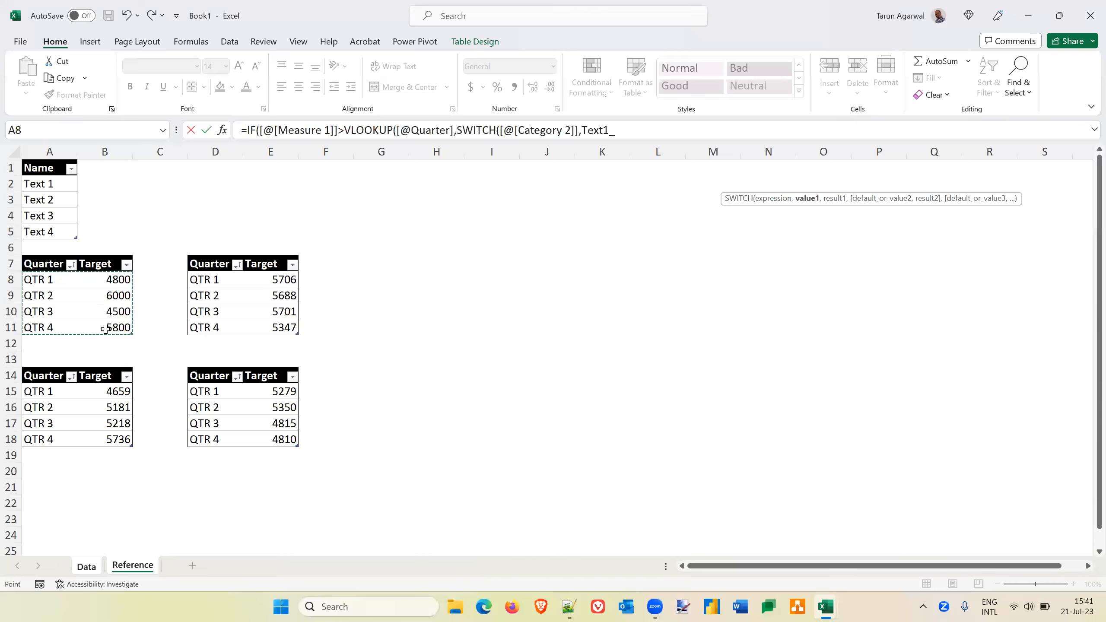
{"action": "left_click", "coordinate": [584, 129]}
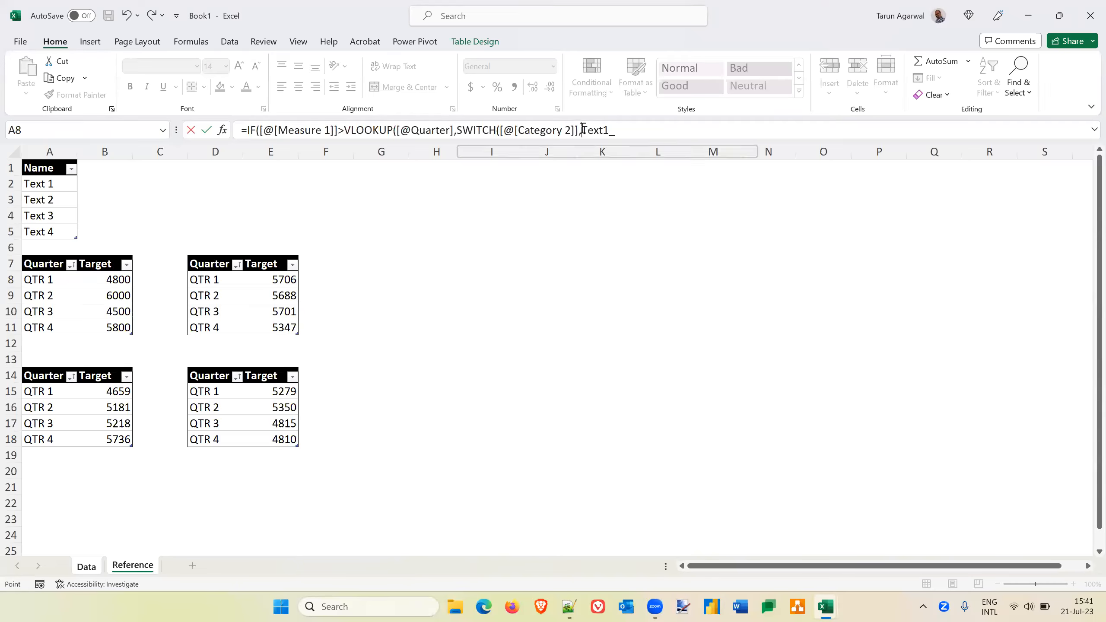
{"action": "type", "text": "\"tEXT"}
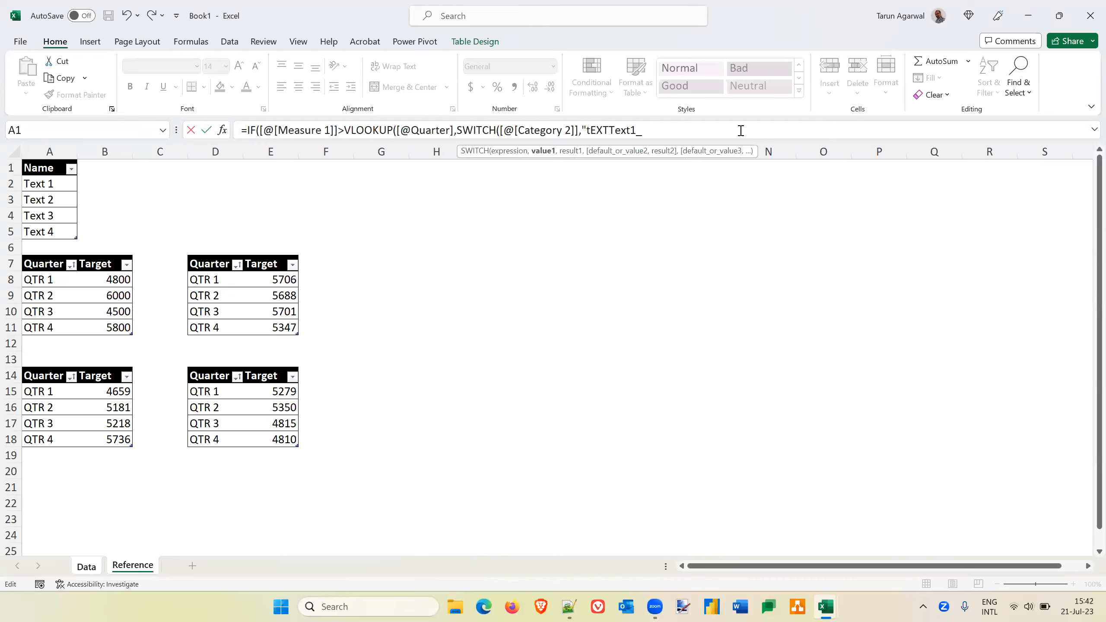
{"action": "type", "text": " 1\","}
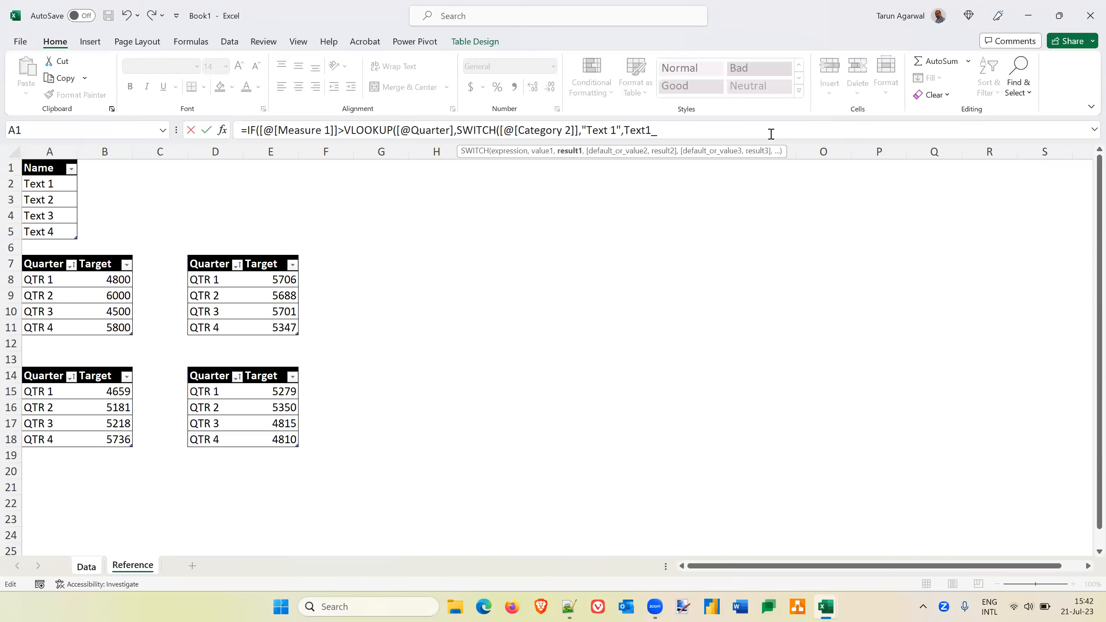
{"action": "type", "text": "Text1_,"}
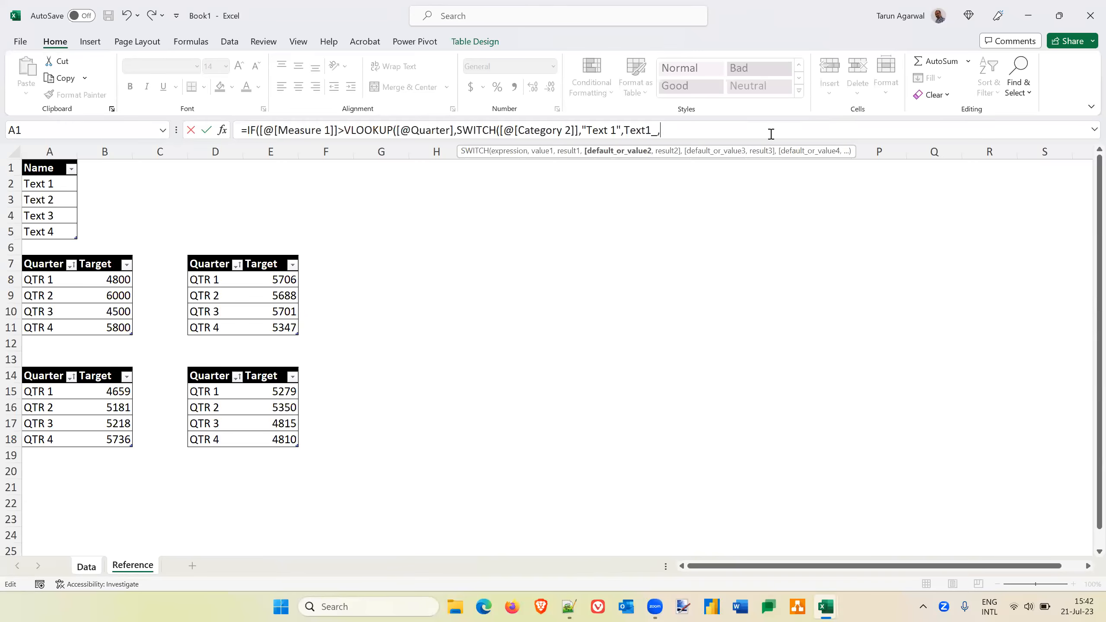
Step: Add the second SWITCH pair, matching "Text 2" to the Text2_ table
{"action": "type", "text": "\""}
{"action": "type", "text": "Text"}
{"action": "type", "text": "2"}
{"action": "type", "text": "2"}
{"action": "type", "text": "\""}
{"action": "type", "text": ", TEx"}
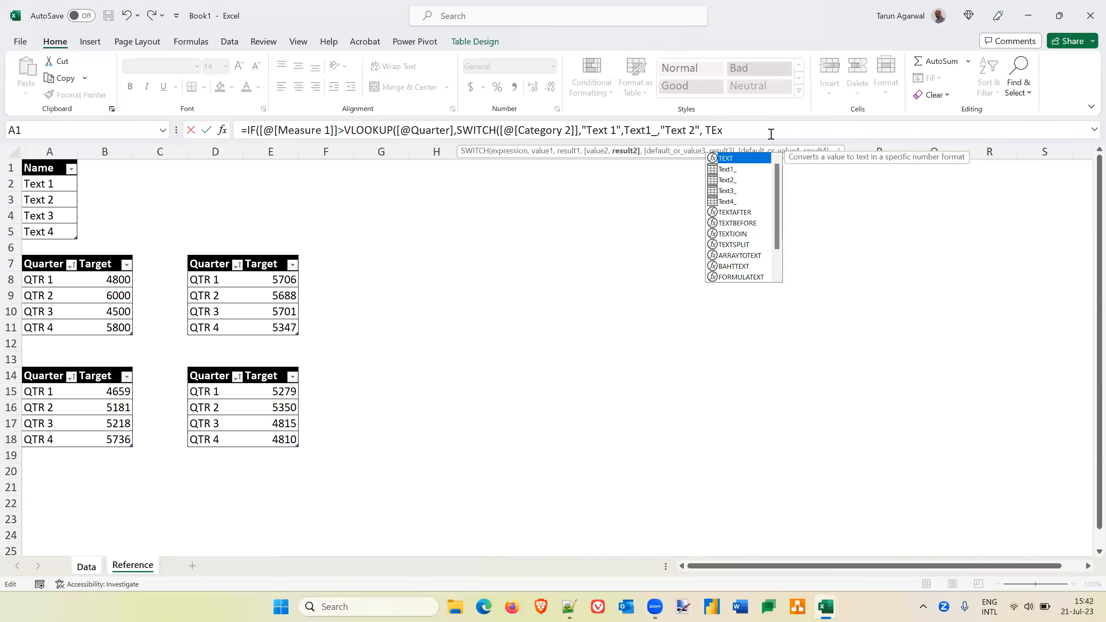
{"action": "key", "text": "Down"}
{"action": "key", "text": "Down"}
{"action": "key", "text": "Tab"}
{"action": "type", "text": ","}
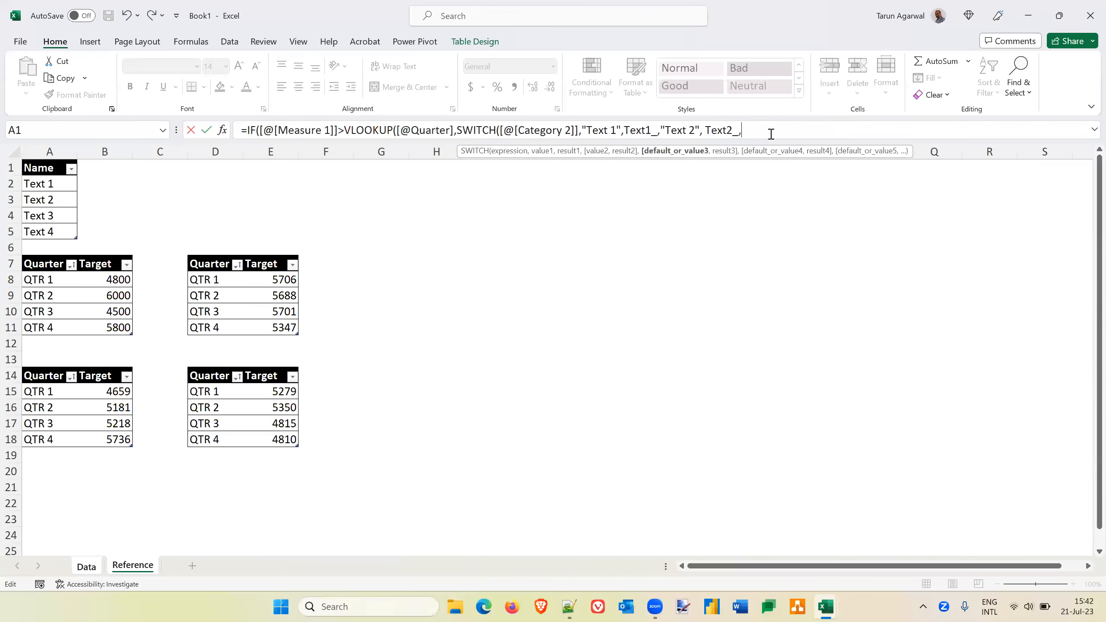
Step: Add the third SWITCH pair, matching "Text 3" to the Text3_ table
{"action": "type", "text": "\"Text 3\", "}
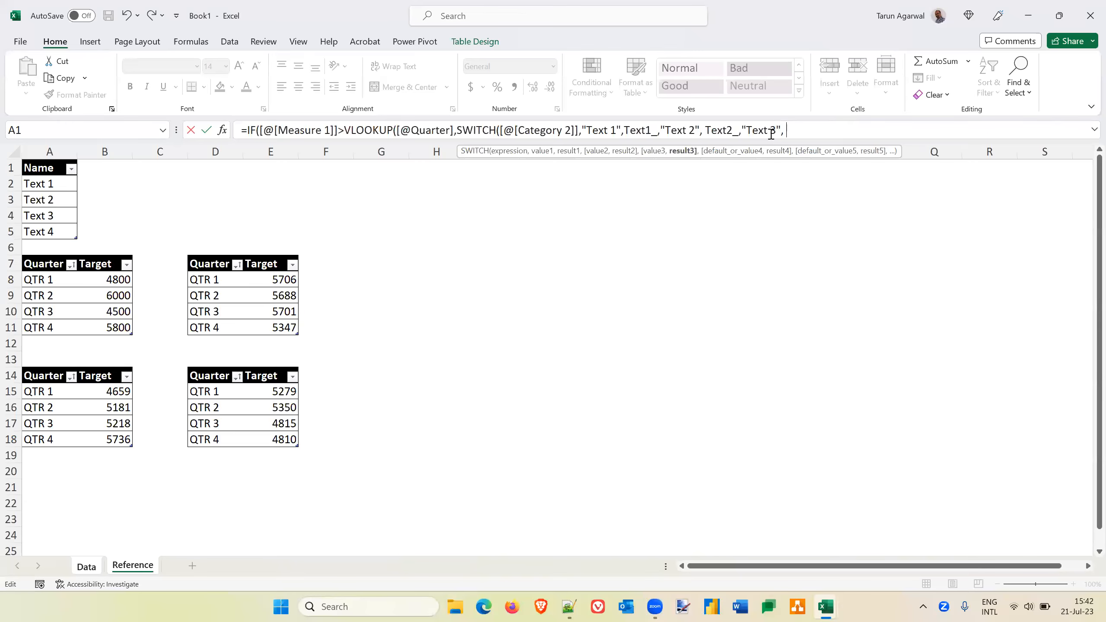
{"action": "type", "text": "T"}
{"action": "type", "text": "ext"}
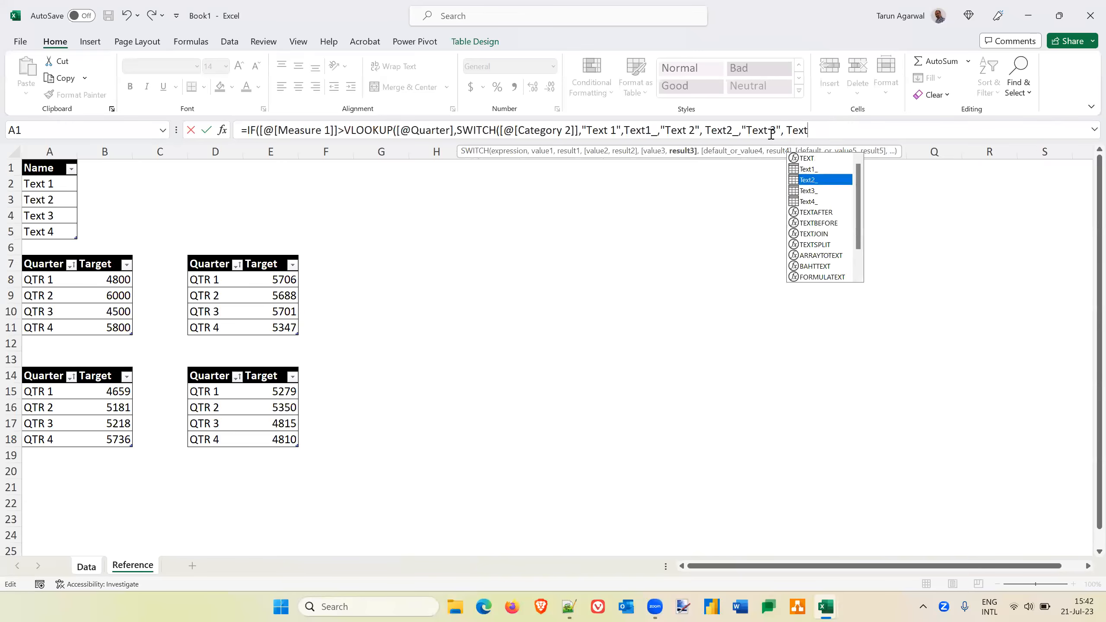
{"action": "type", "text": "3_,"}
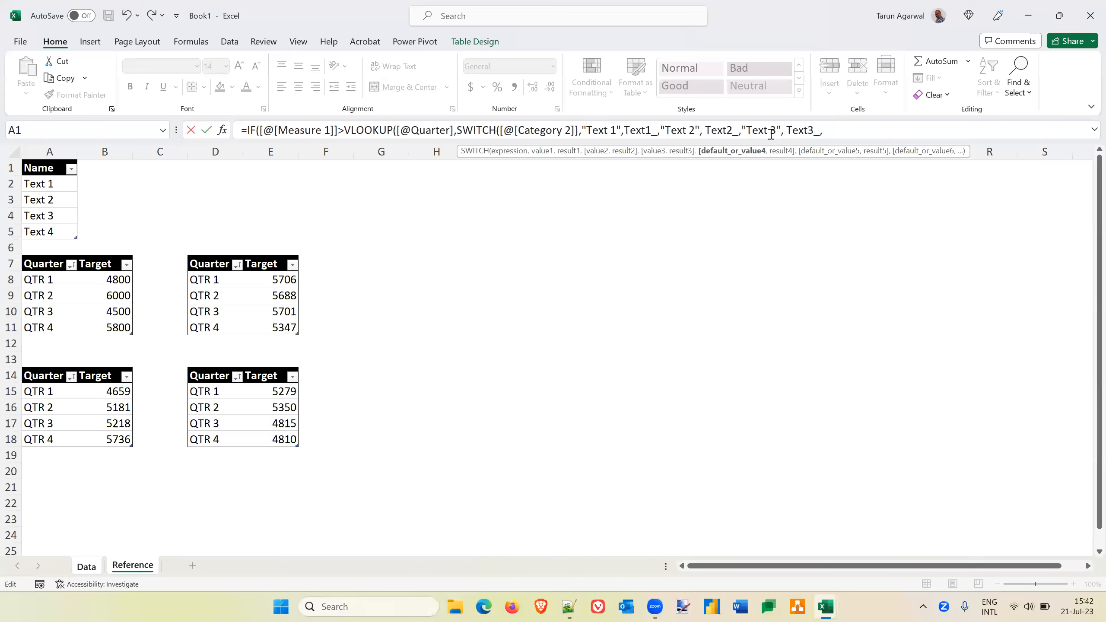
Step: Use the Text4_ table as the SWITCH function's default result and close the SWITCH
{"action": "type", "text": "\"Te"}
{"action": "type", "text": "xt 4"}
{"action": "key", "text": "BackSpace"}
{"action": "key", "text": "BackSpace"}
{"action": "key", "text": "BackSpace"}
{"action": "key", "text": "BackSpace"}
{"action": "key", "text": "BackSpace"}
{"action": "type", "text": "Text"}
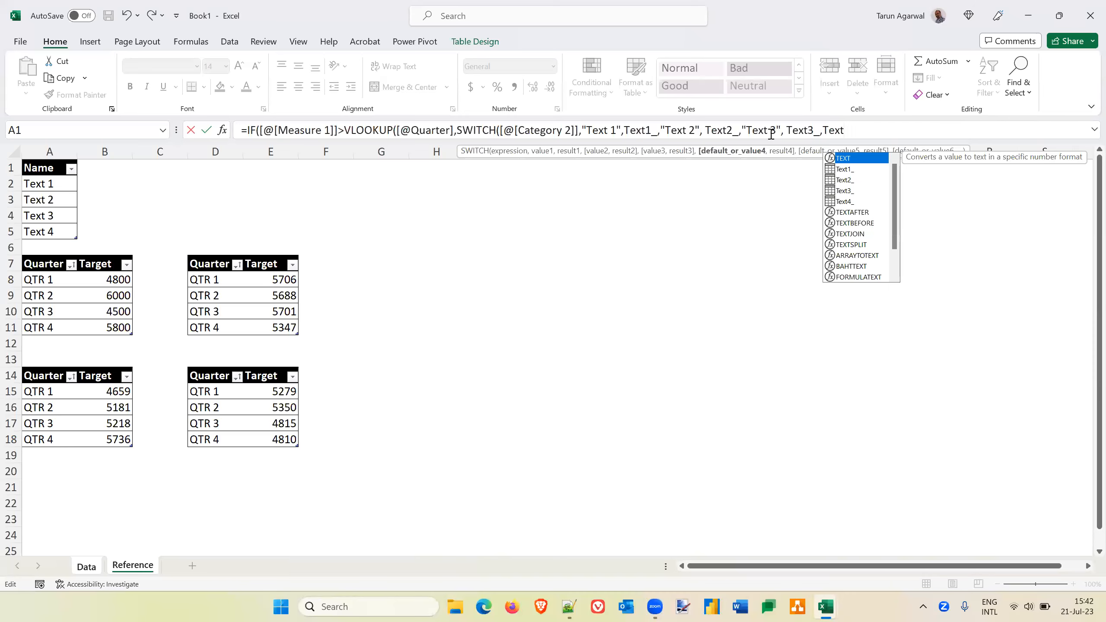
{"action": "type", "text": "4"}
{"action": "key", "text": "Tab"}
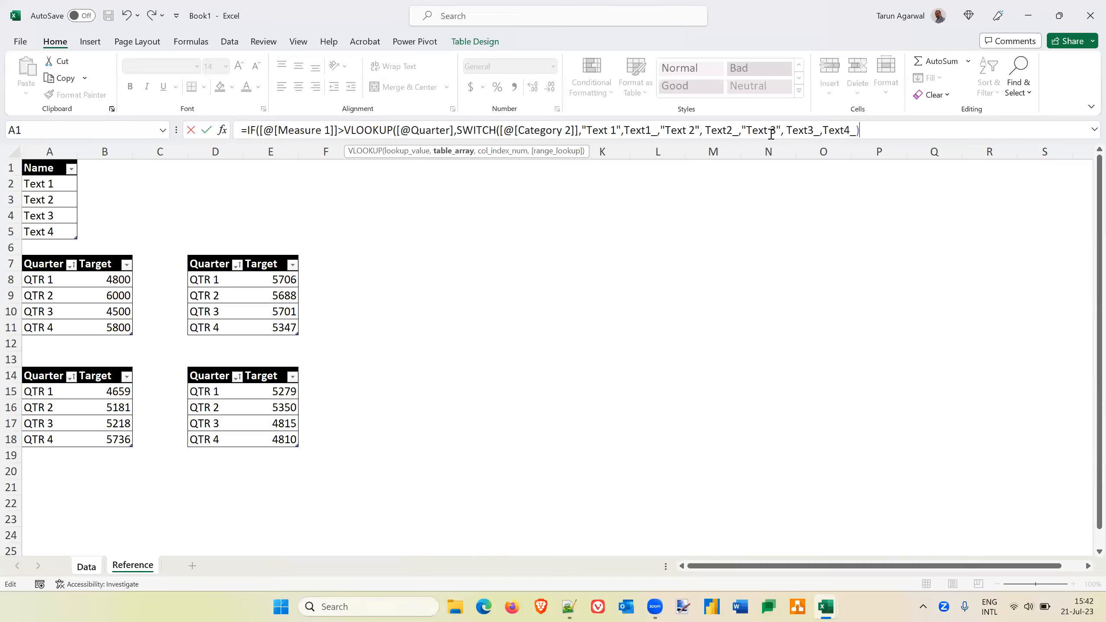
Step: Complete the VLOOKUP with column index 2 and exact match FALSE, and have the IF return "Yes" or "No"
{"action": "type", "text": ",2,"}
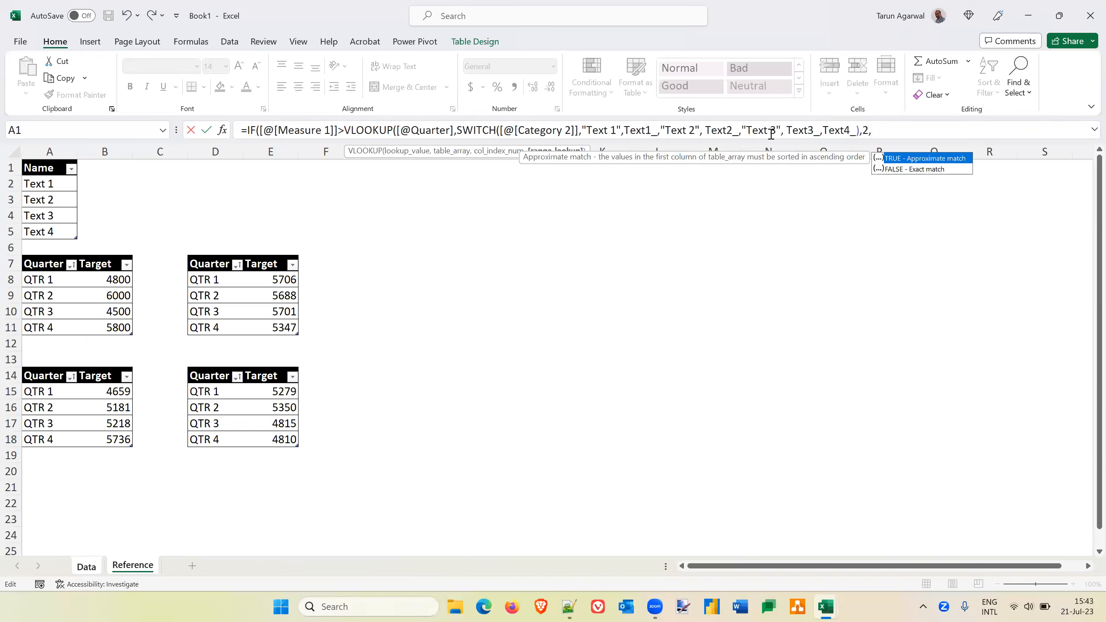
{"action": "key", "text": "Down"}
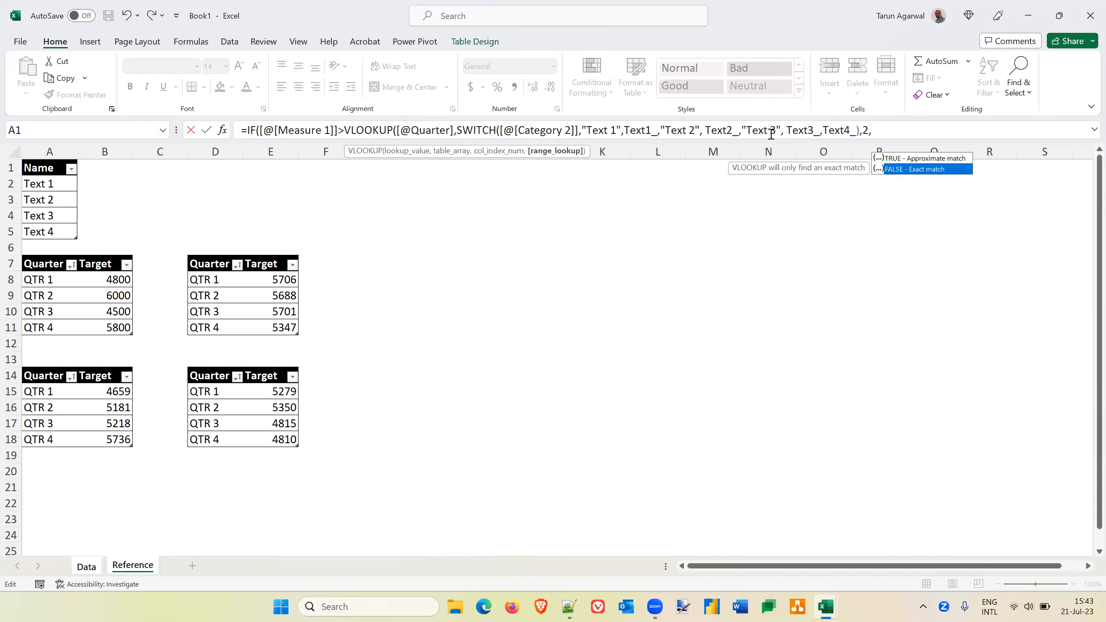
{"action": "key", "text": "Up"}
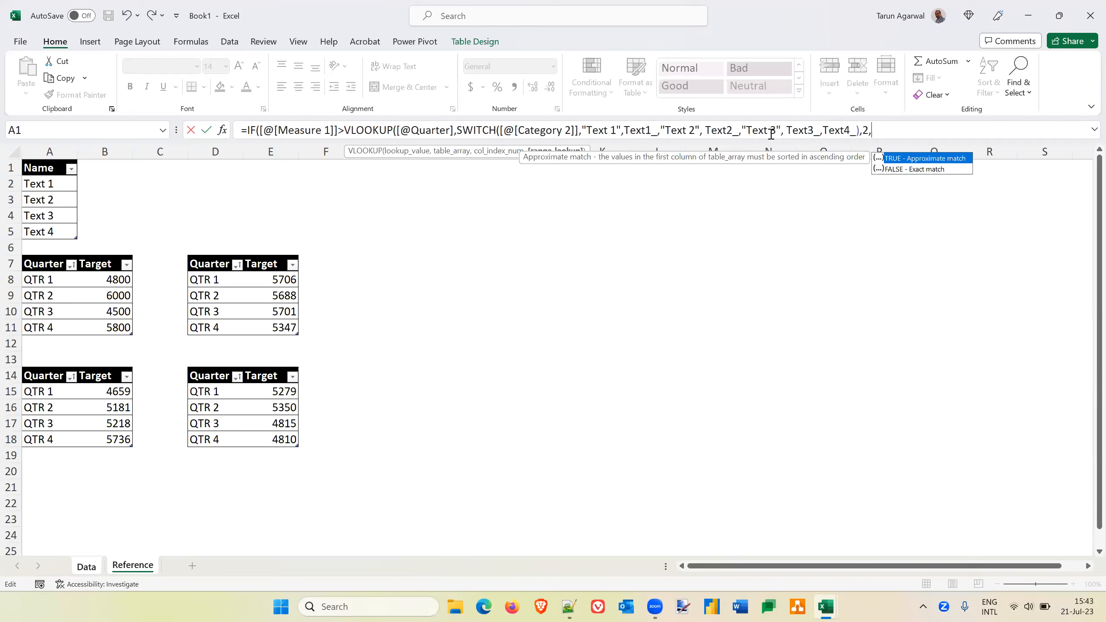
{"action": "key", "text": "Down"}
{"action": "key", "text": "Tab"}
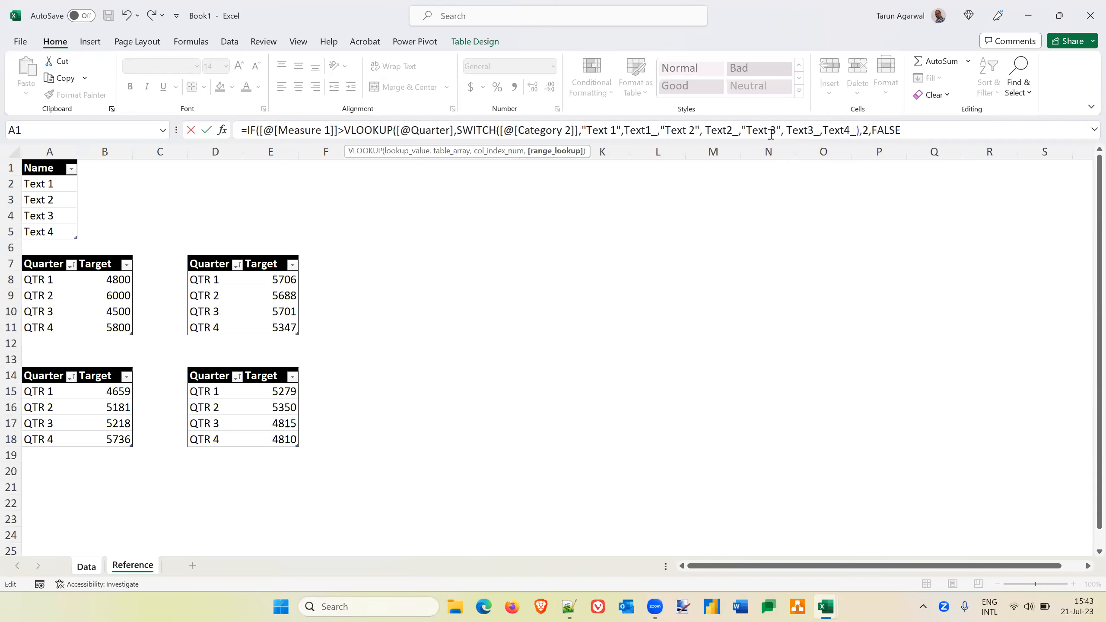
{"action": "type", "text": "),"}
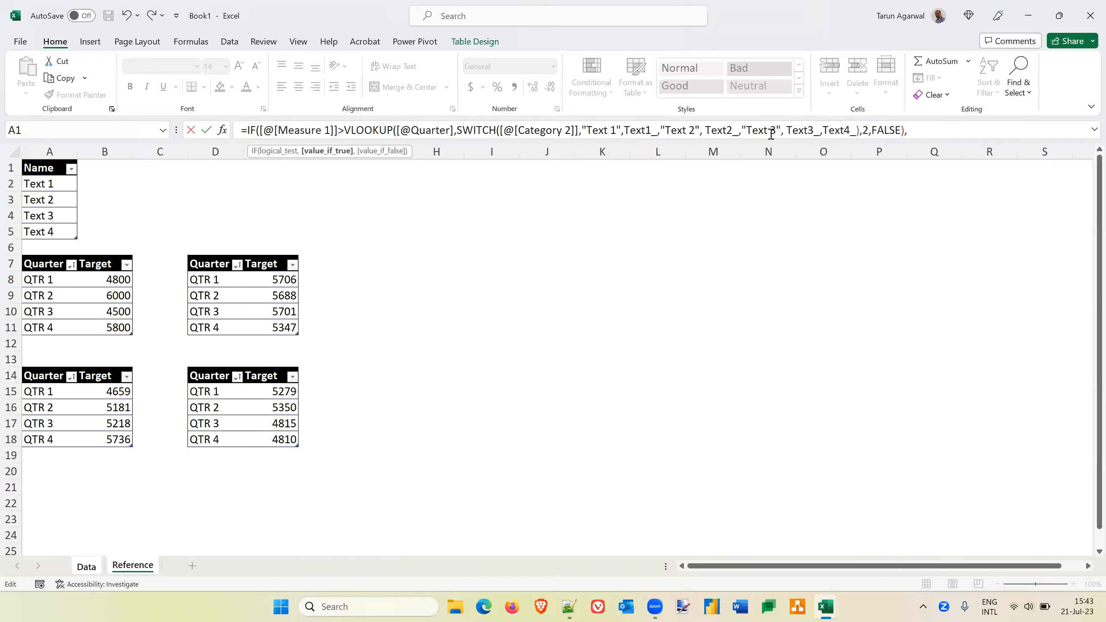
{"action": "type", "text": "\"Yes\",\"No\")"}
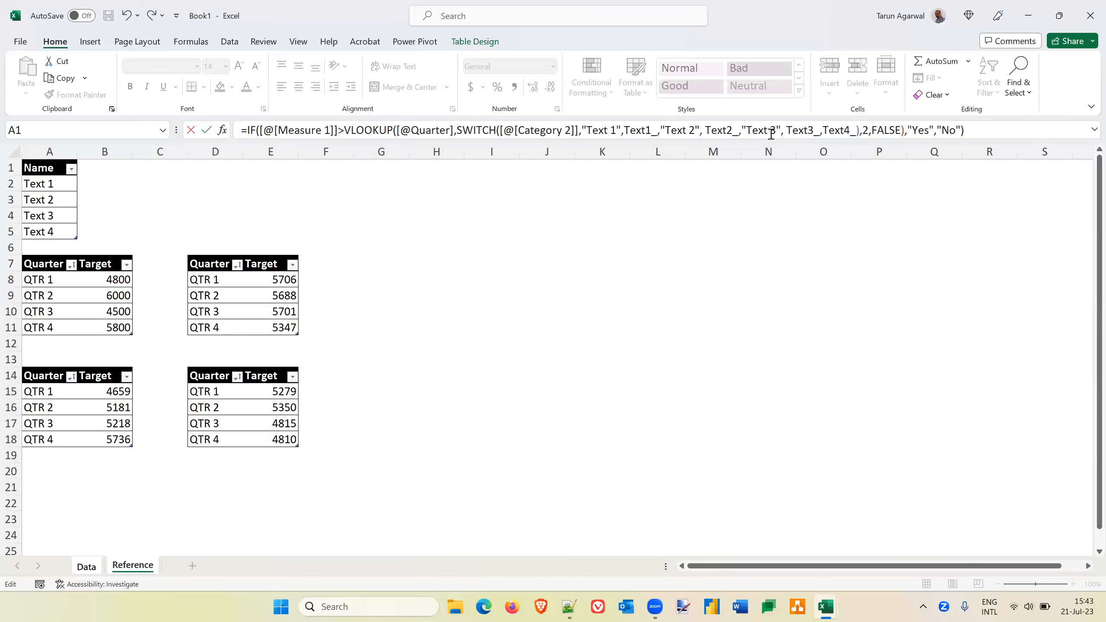
{"action": "key", "text": "Return"}
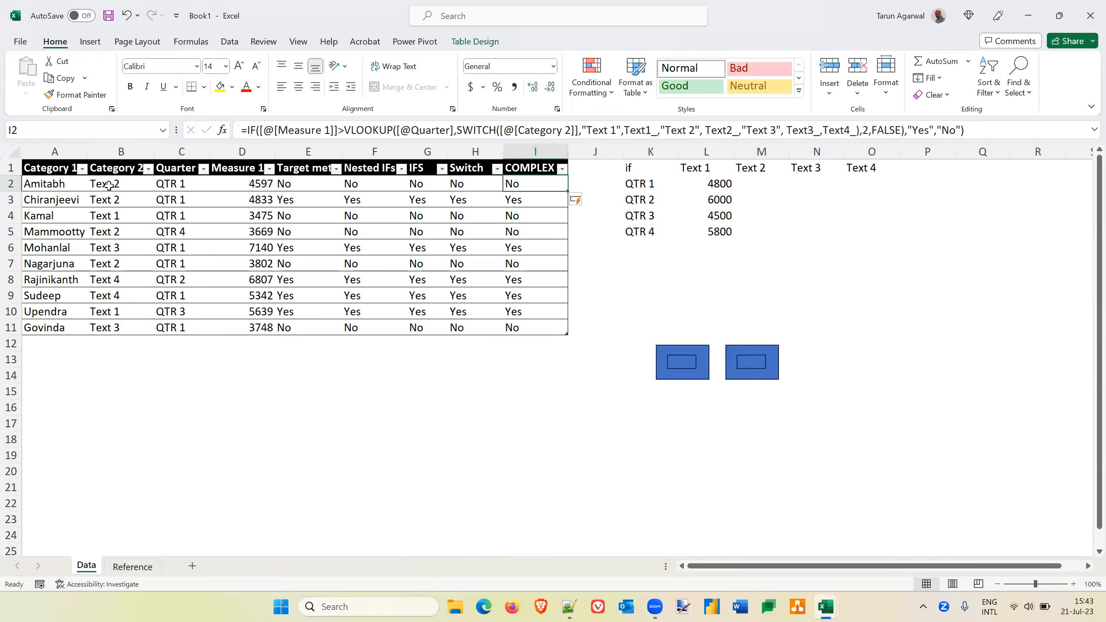
Step: Check the QTR 1 target in the A7:B11 table on the Reference sheet and return to the Data sheet
{"action": "left_click", "coordinate": [140, 568]}
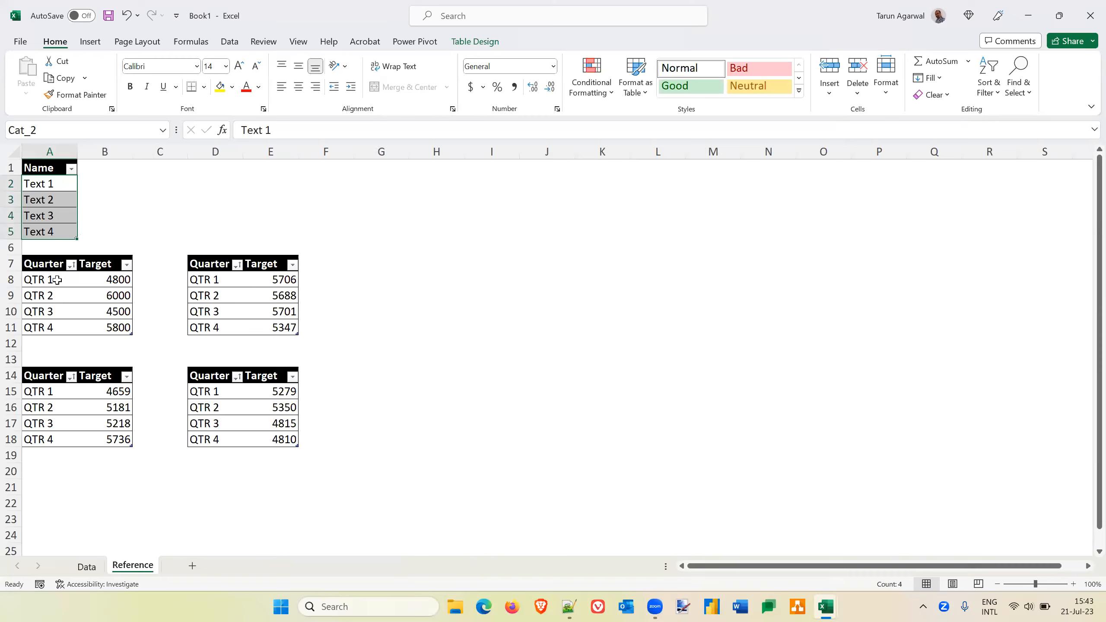
{"action": "left_click", "coordinate": [108, 279]}
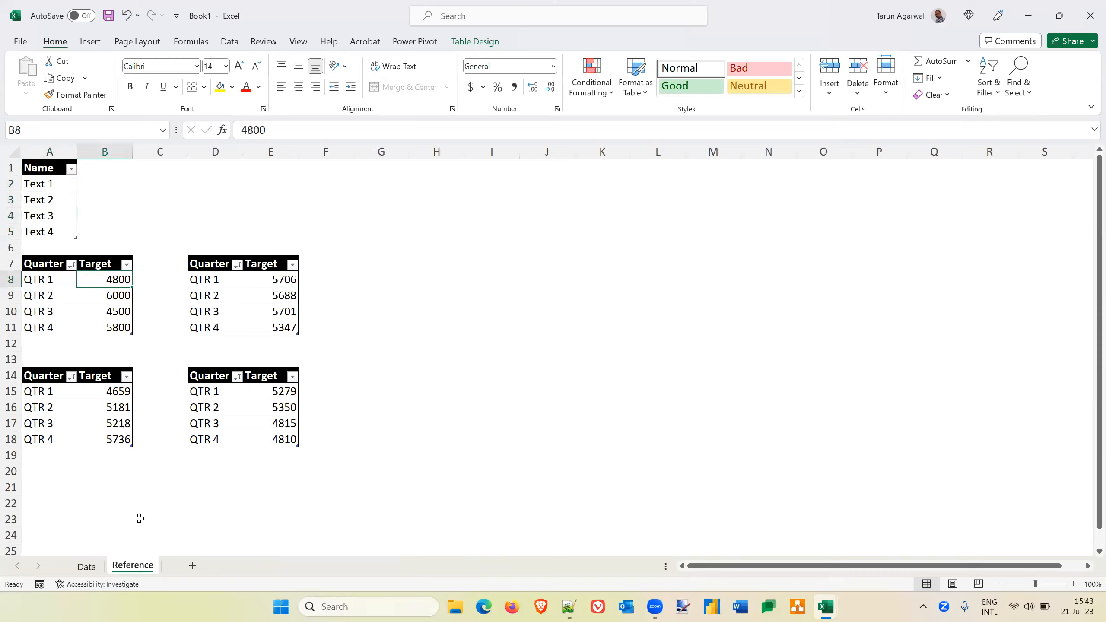
{"action": "left_click", "coordinate": [87, 567]}
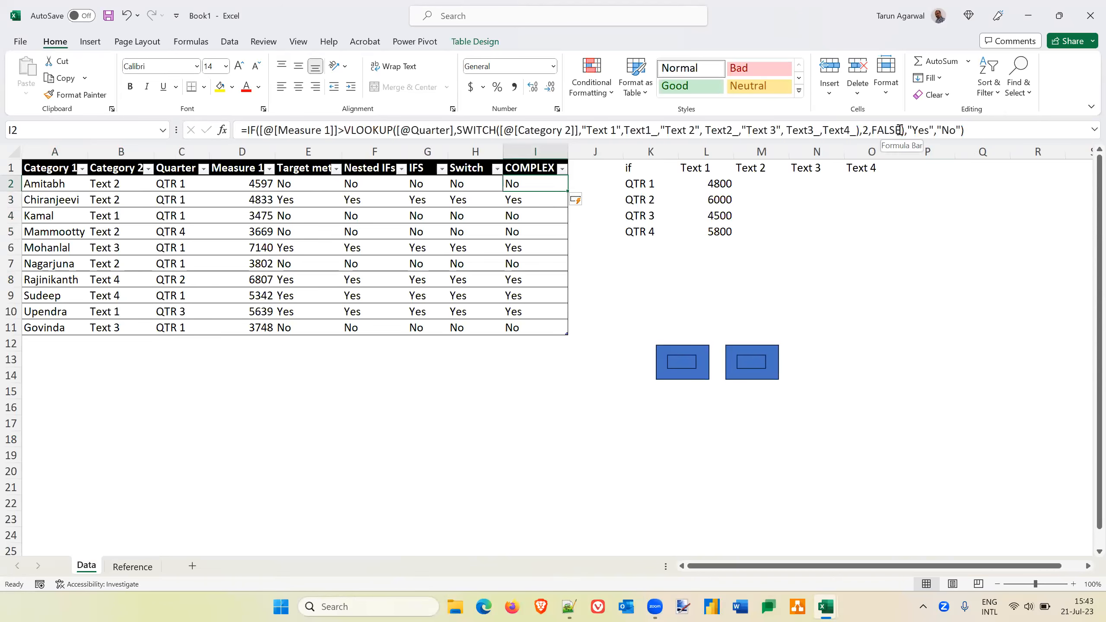
Step: Change the VLOOKUP's range lookup argument in the I2 formula to TRUE
{"action": "left_click_drag", "start_coordinate": [900, 130], "coordinate": [873, 131]}
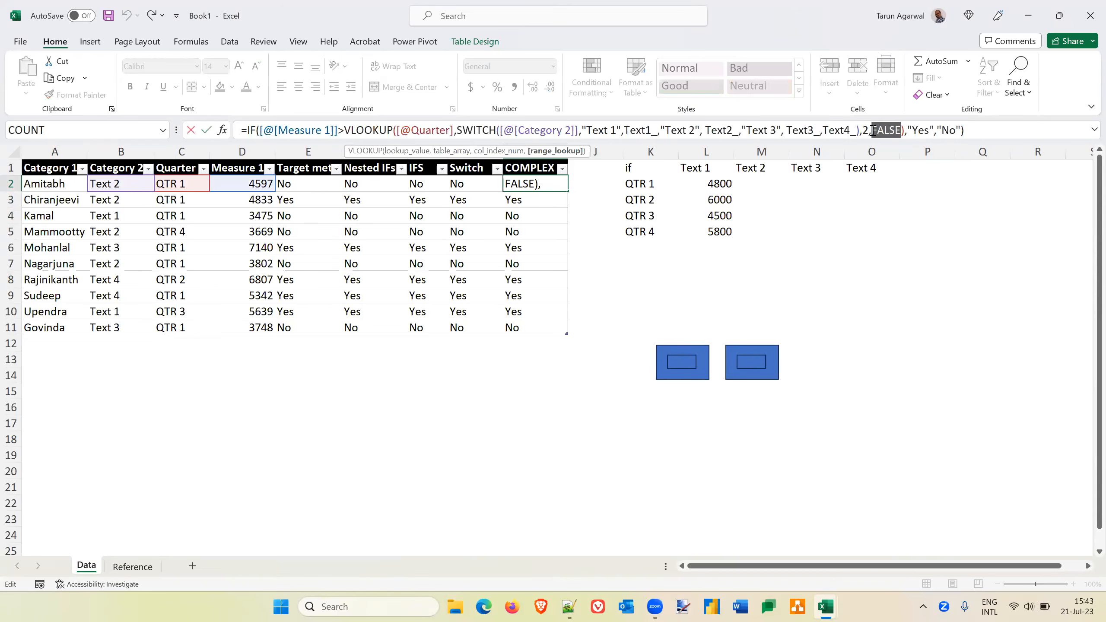
{"action": "type", "text": "TRUE"}
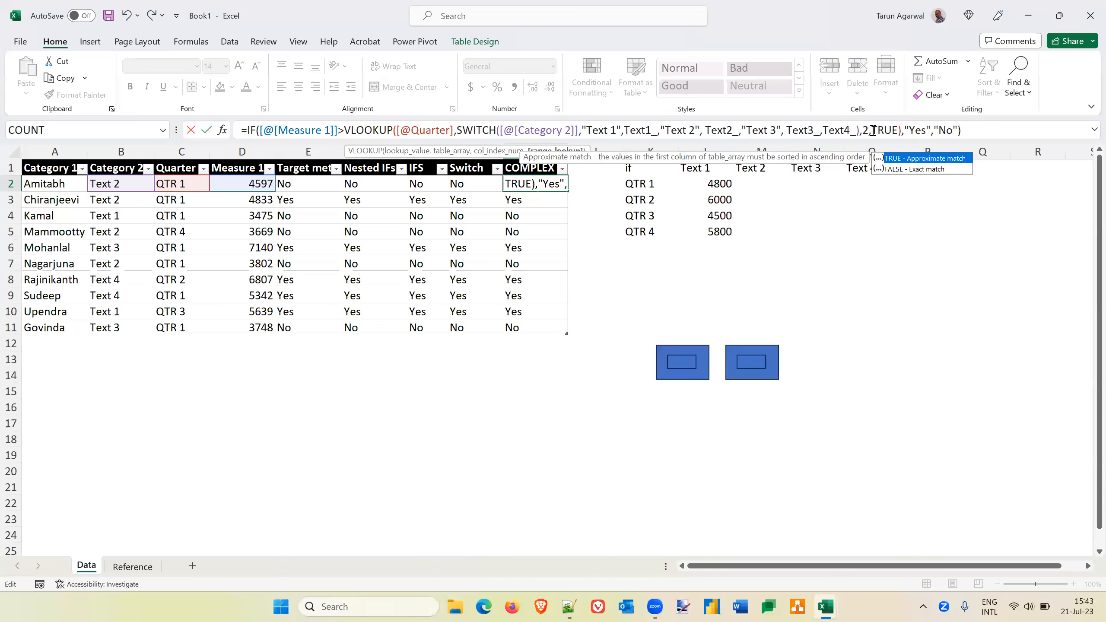
{"action": "key", "text": "Return"}
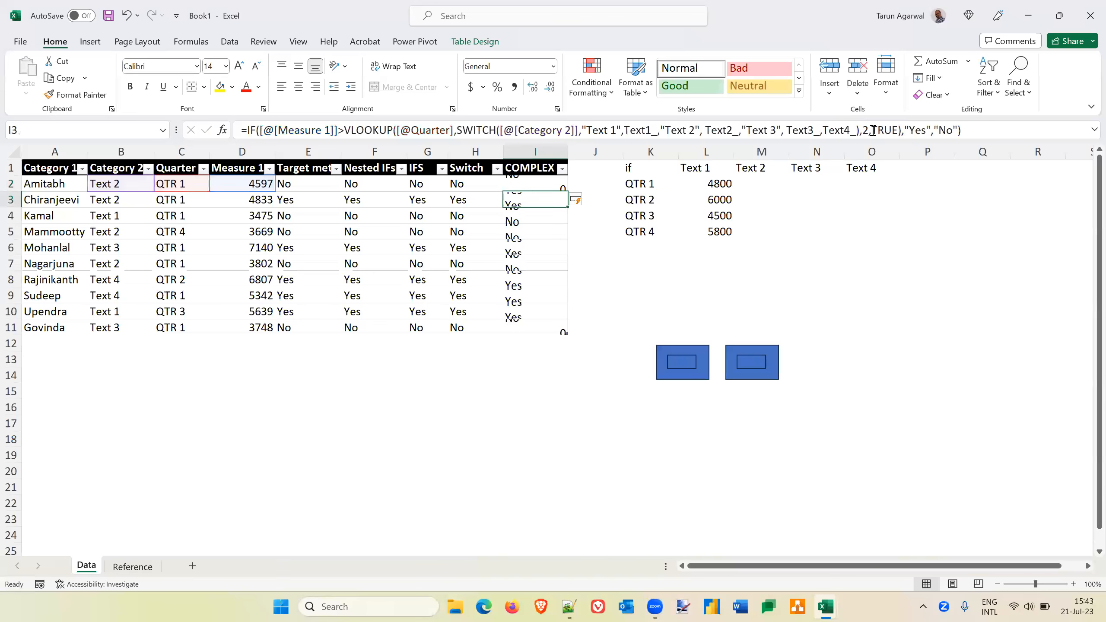
{"action": "key", "text": "Up"}
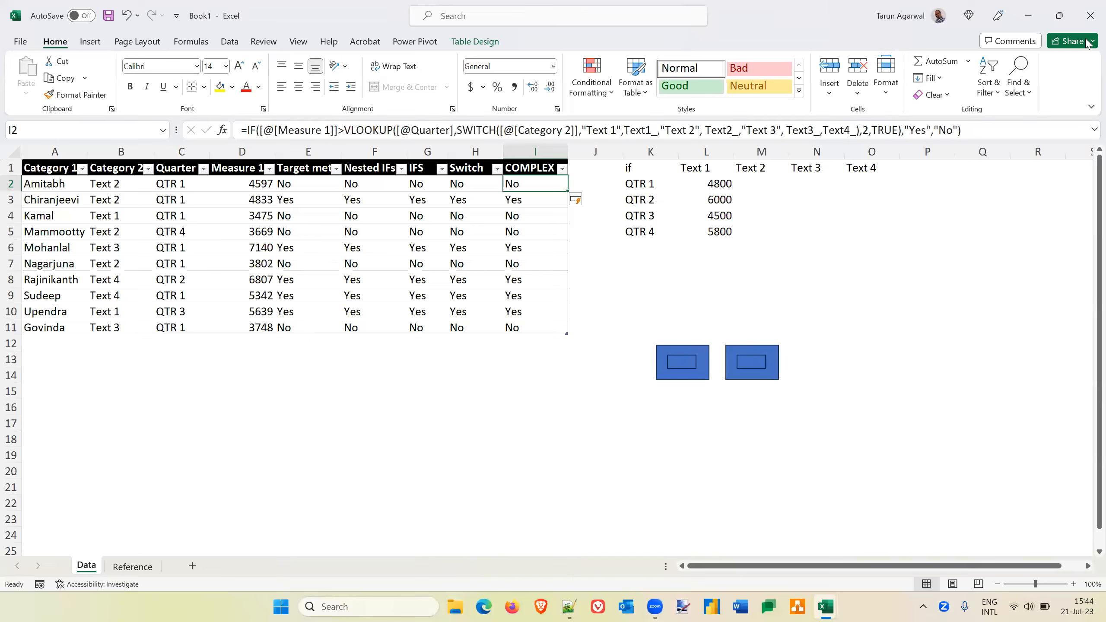
Step: Set the VLOOKUP's range lookup argument in the I2 formula back to FALSE
{"action": "double_click", "coordinate": [889, 130]}
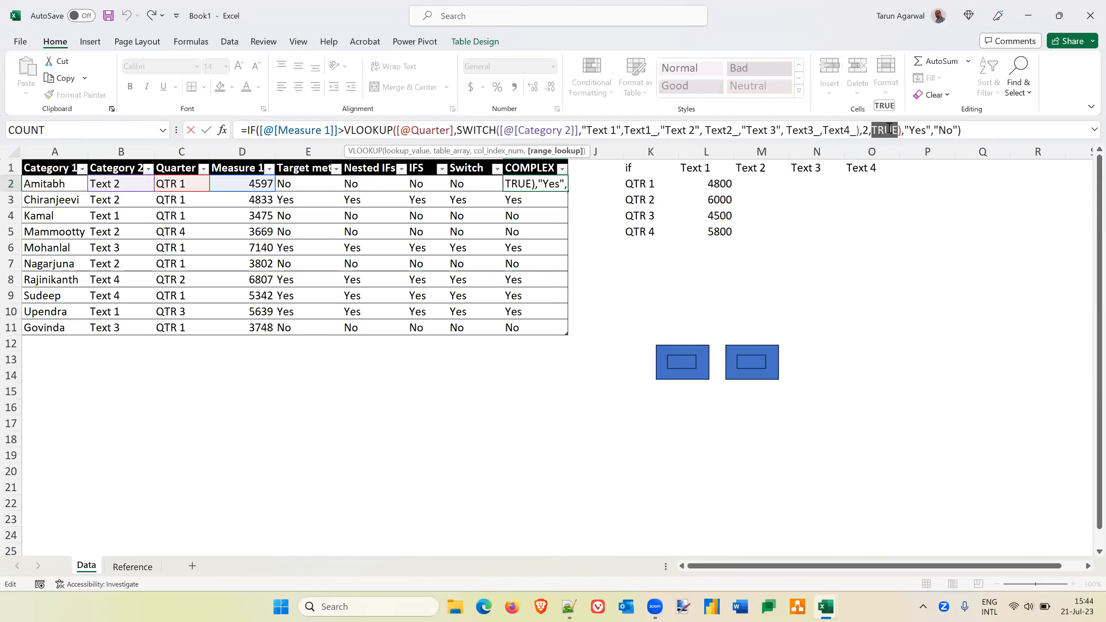
{"action": "type", "text": "False"}
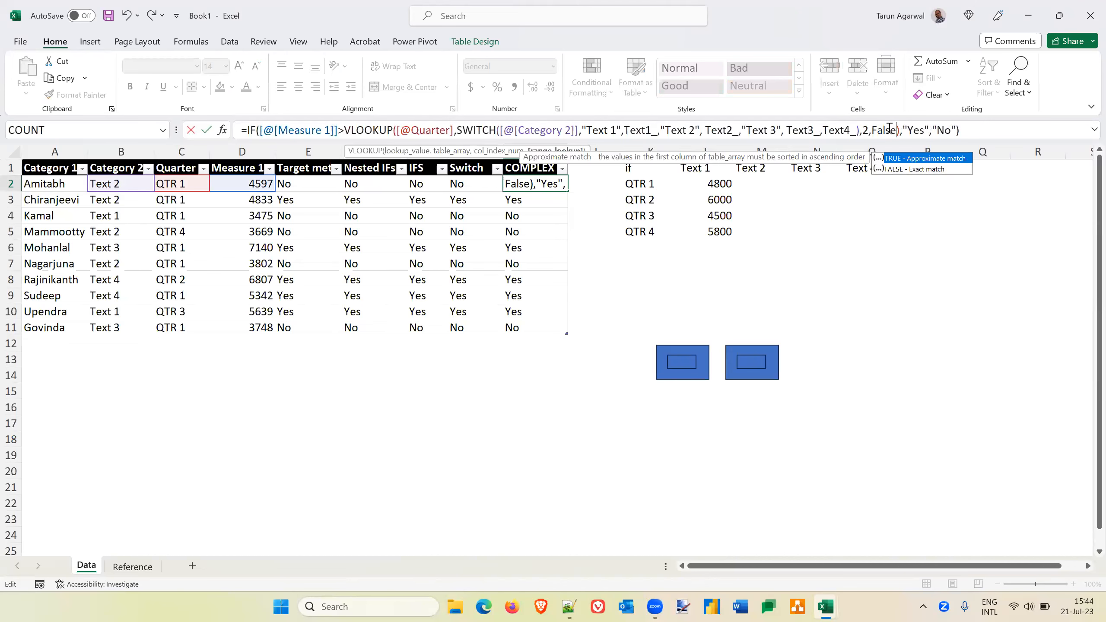
{"action": "key", "text": "Return"}
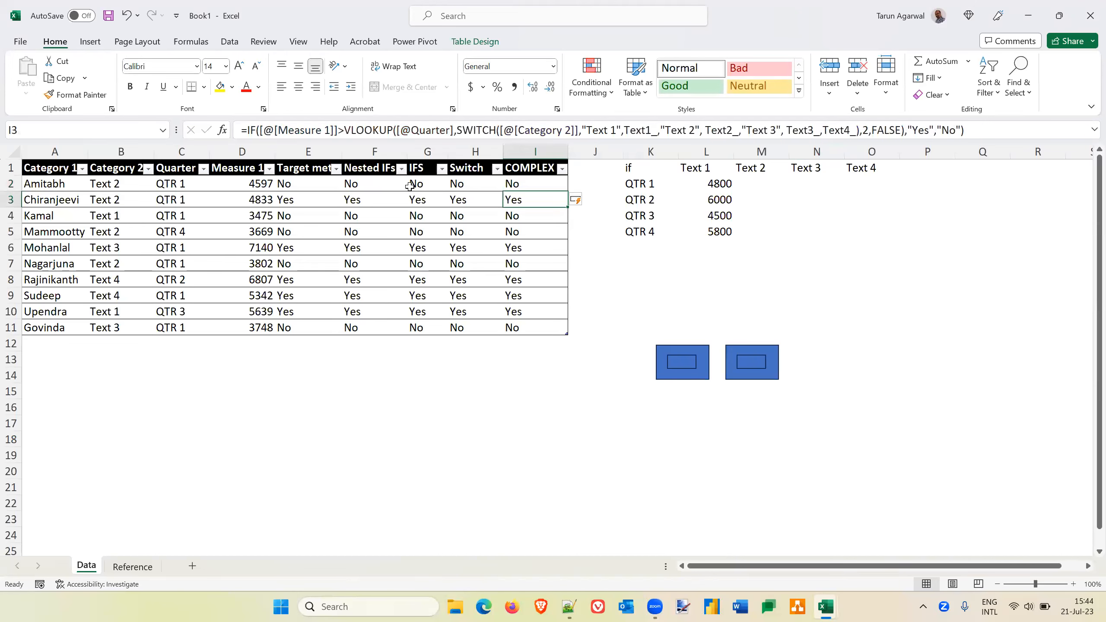
Step: Check the Measure 1 values in D2:D6 and compare row 6 with the Text 3 table's QTR 1 target on the Reference sheet
{"action": "left_click", "coordinate": [255, 185]}
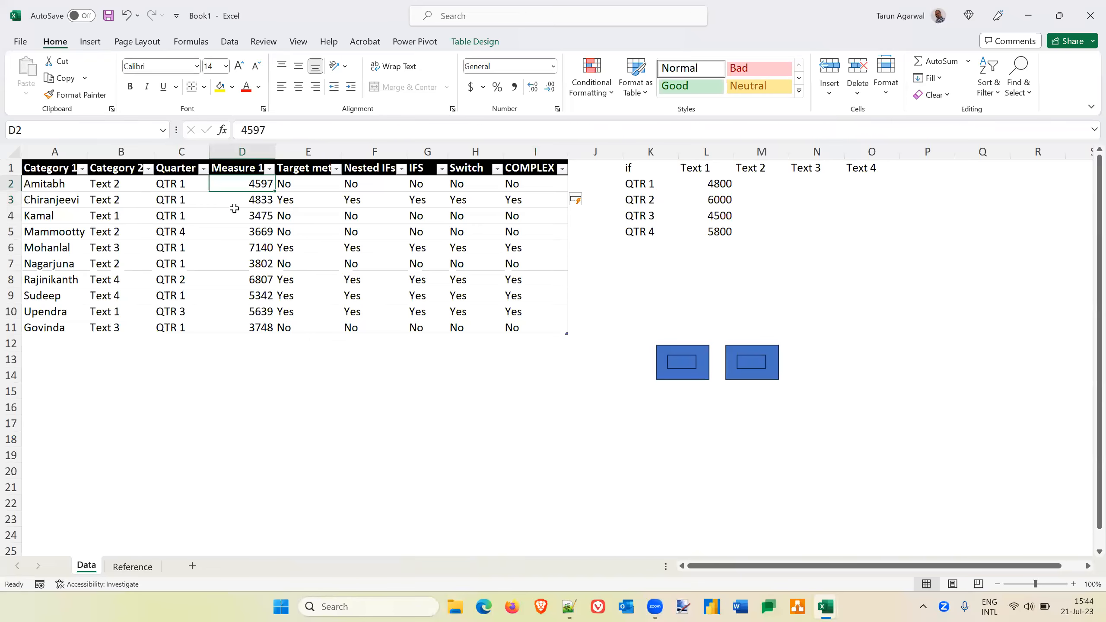
{"action": "left_click", "coordinate": [233, 199]}
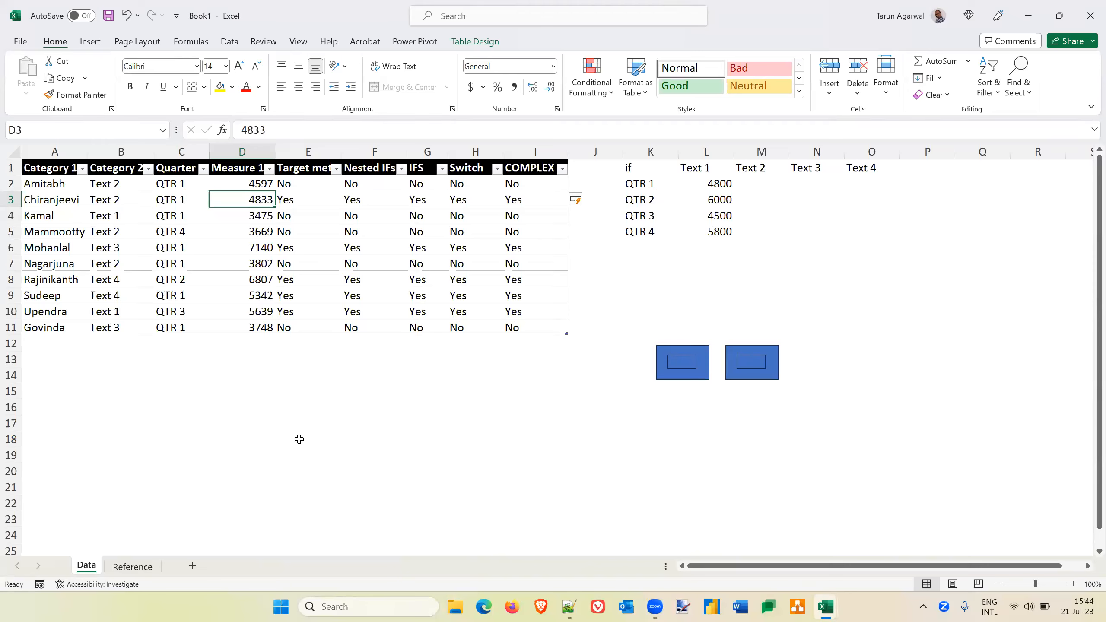
{"action": "left_click", "coordinate": [240, 216]}
{"action": "left_click", "coordinate": [237, 236]}
{"action": "left_click", "coordinate": [237, 247]}
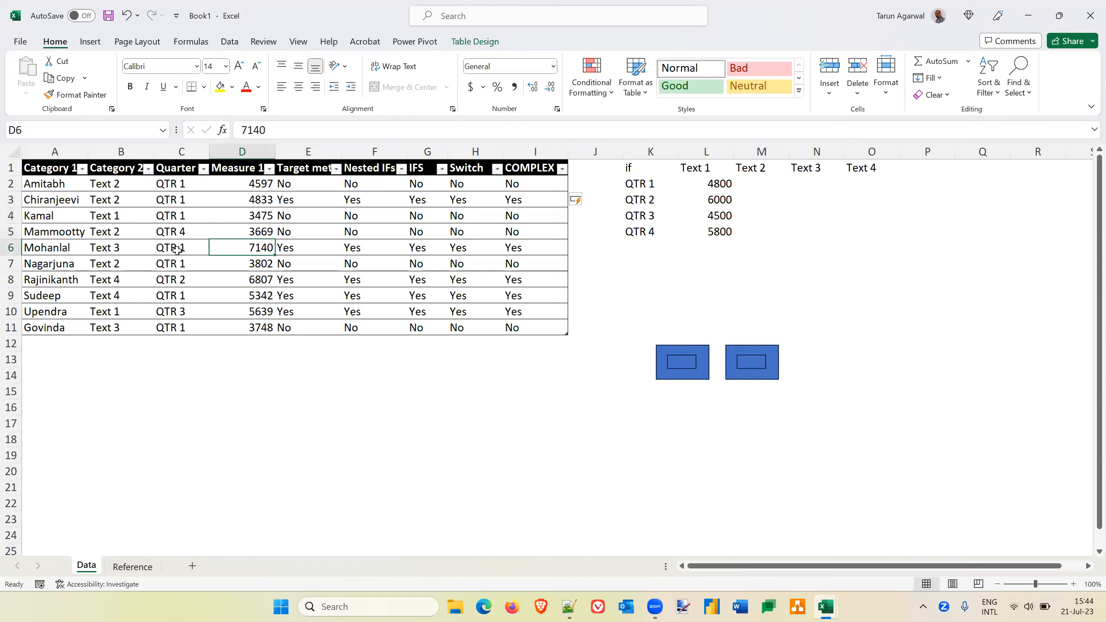
{"action": "left_click", "coordinate": [136, 567]}
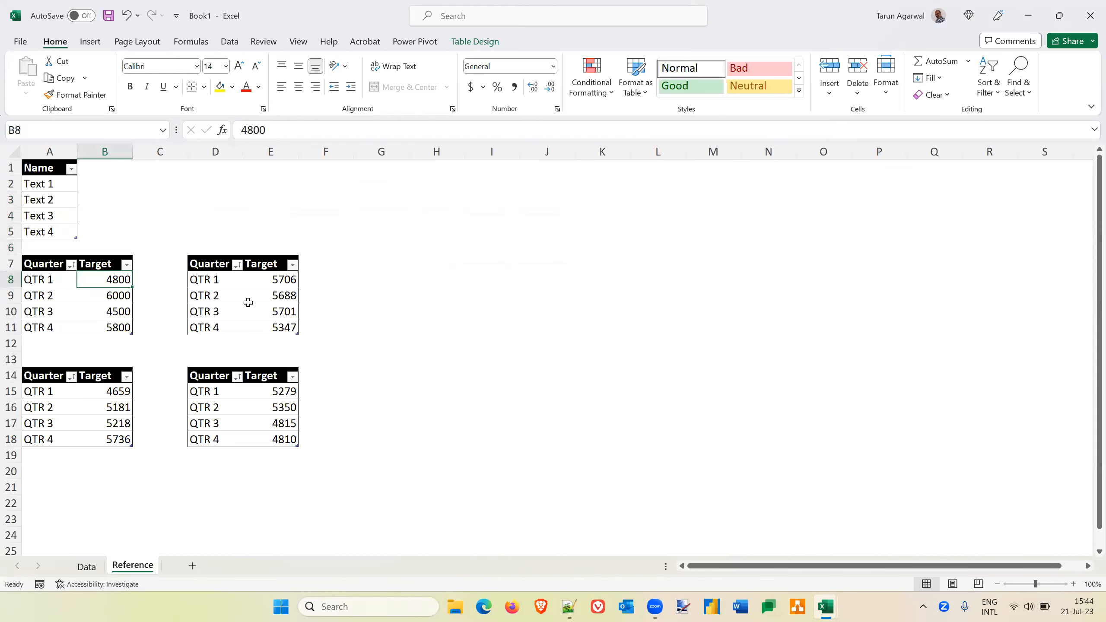
{"action": "left_click", "coordinate": [213, 279]}
{"action": "key", "text": "Right"}
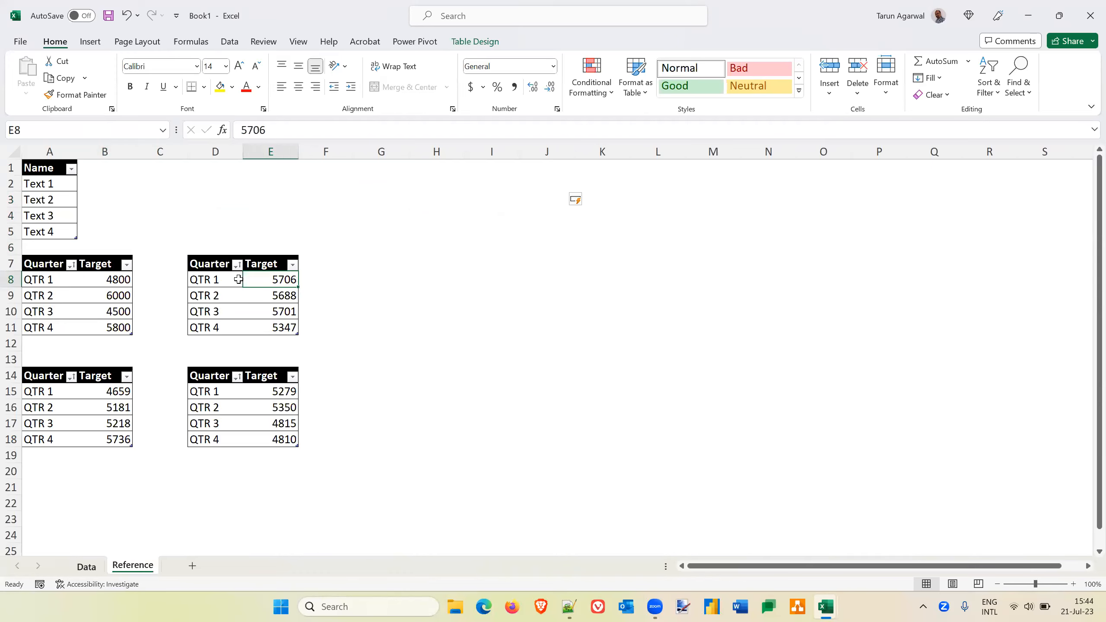
{"action": "left_click", "coordinate": [86, 566]}
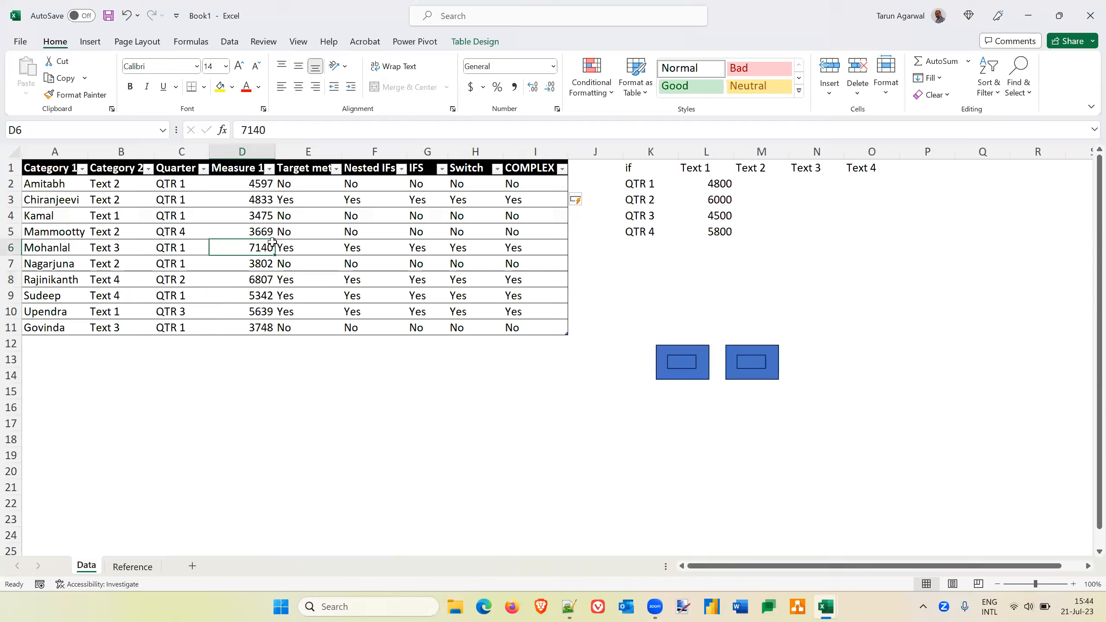
Step: Set the QTR 1 target in E8 of the Reference sheet to 7200
{"action": "left_click", "coordinate": [133, 567]}
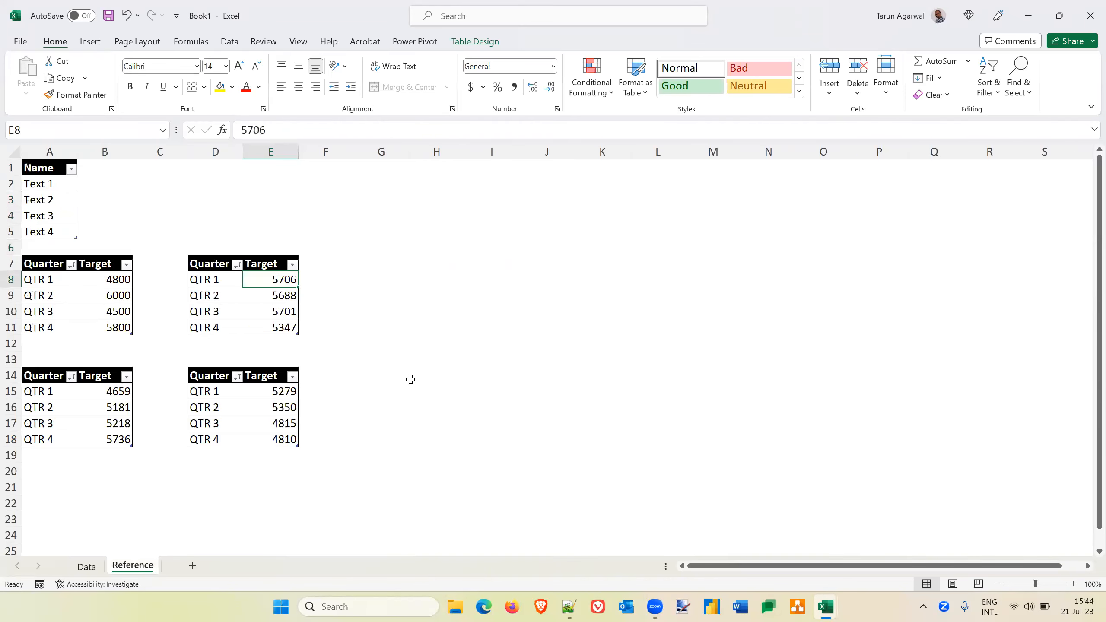
{"action": "type", "text": "7200"}
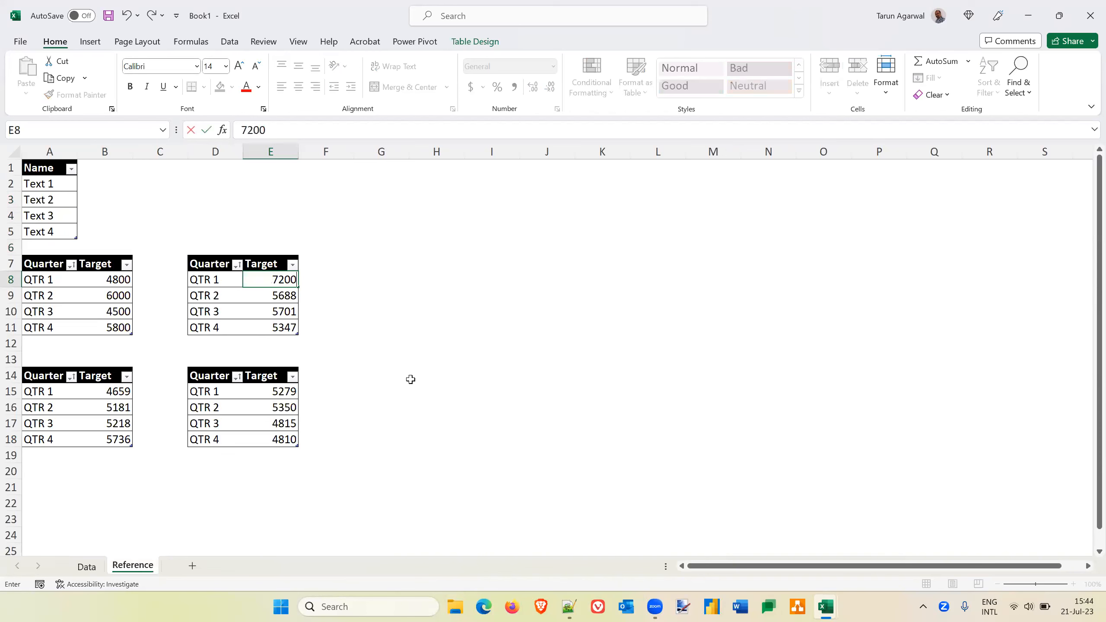
{"action": "key", "text": "Return"}
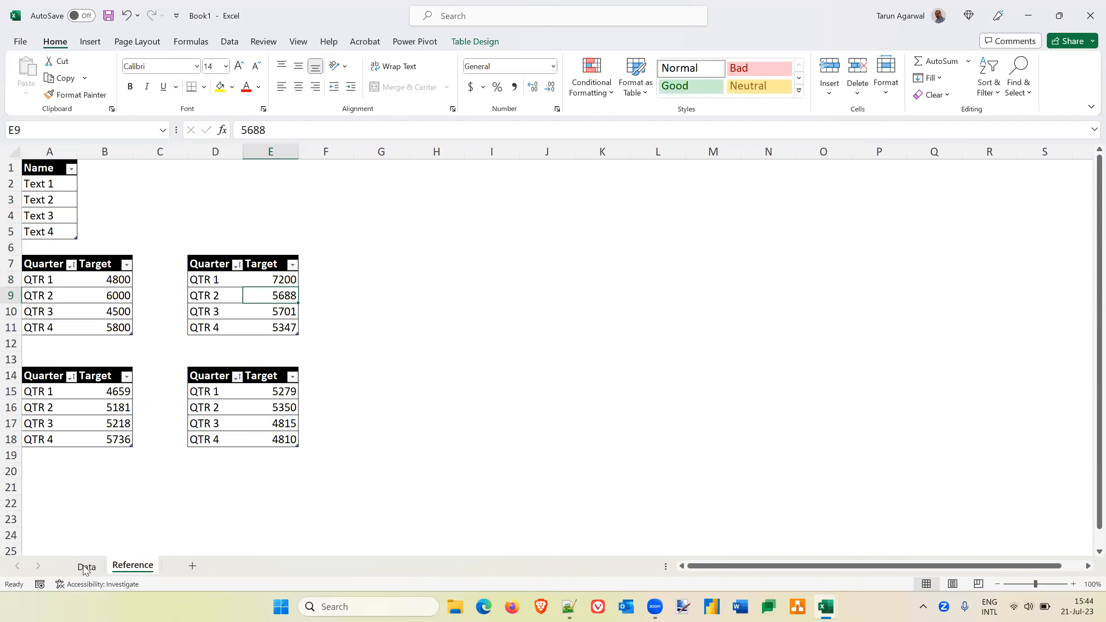
Step: Change the Quarter in C11 of the Data sheet to QTR 3
{"action": "key", "text": "ctrl+Page_Up"}
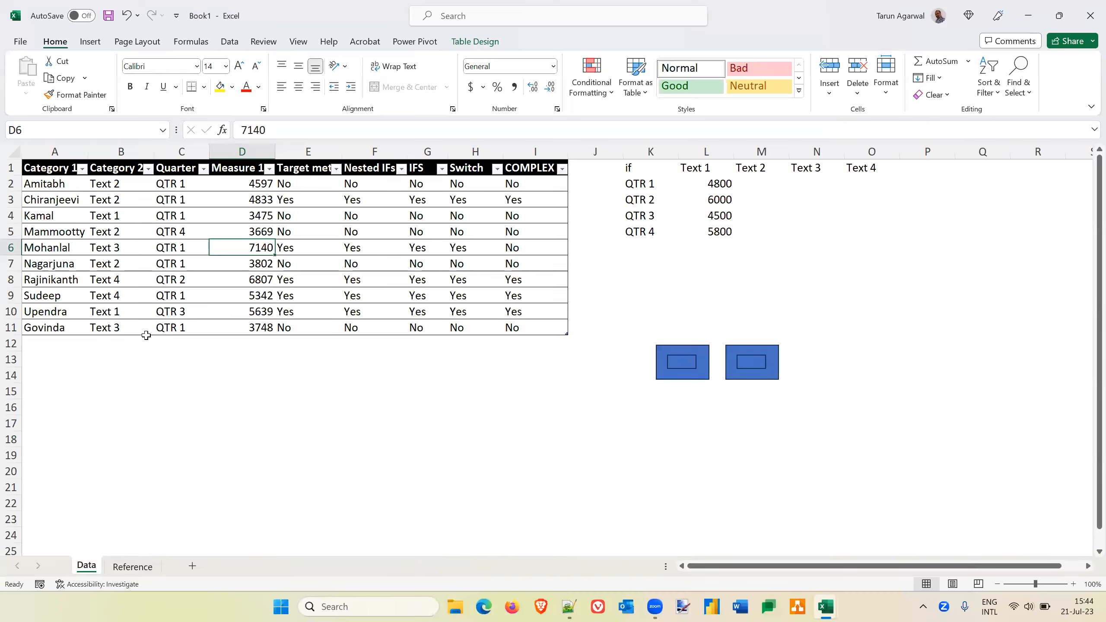
{"action": "left_click", "coordinate": [186, 328]}
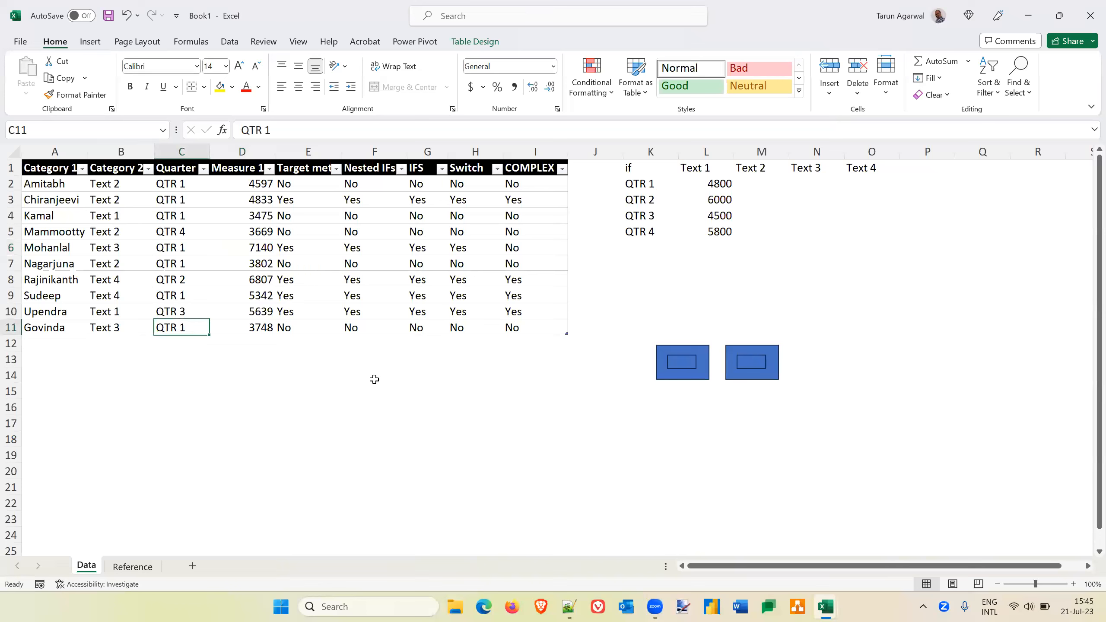
{"action": "key", "text": "F2"}
{"action": "key", "text": "BackSpace"}
{"action": "type", "text": "3"}
{"action": "key", "text": "Return"}
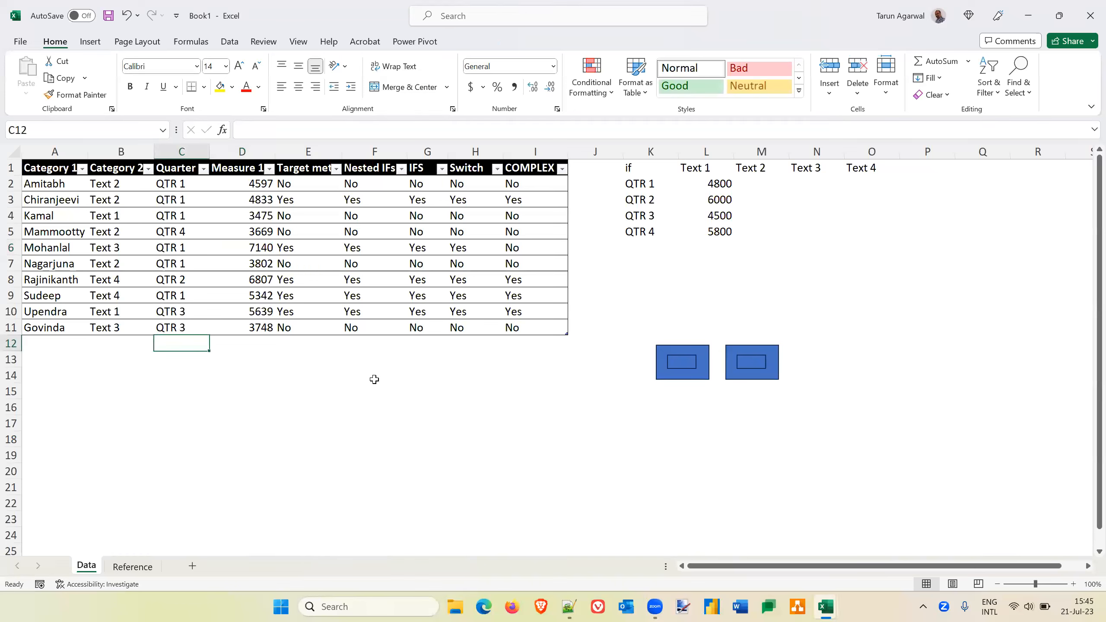
Step: Set the QTR 3 target in E10 of the Reference sheet to 3500 and check the COMPLEX result in I11 of the Data sheet
{"action": "left_click", "coordinate": [179, 326]}
{"action": "left_click", "coordinate": [133, 566]}
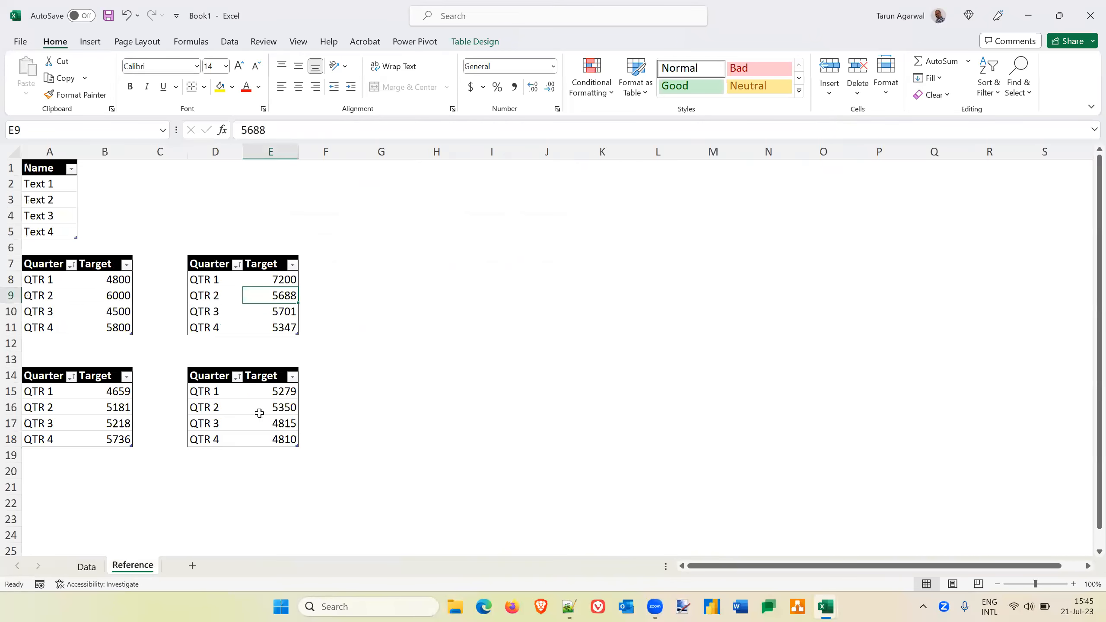
{"action": "left_click", "coordinate": [271, 312]}
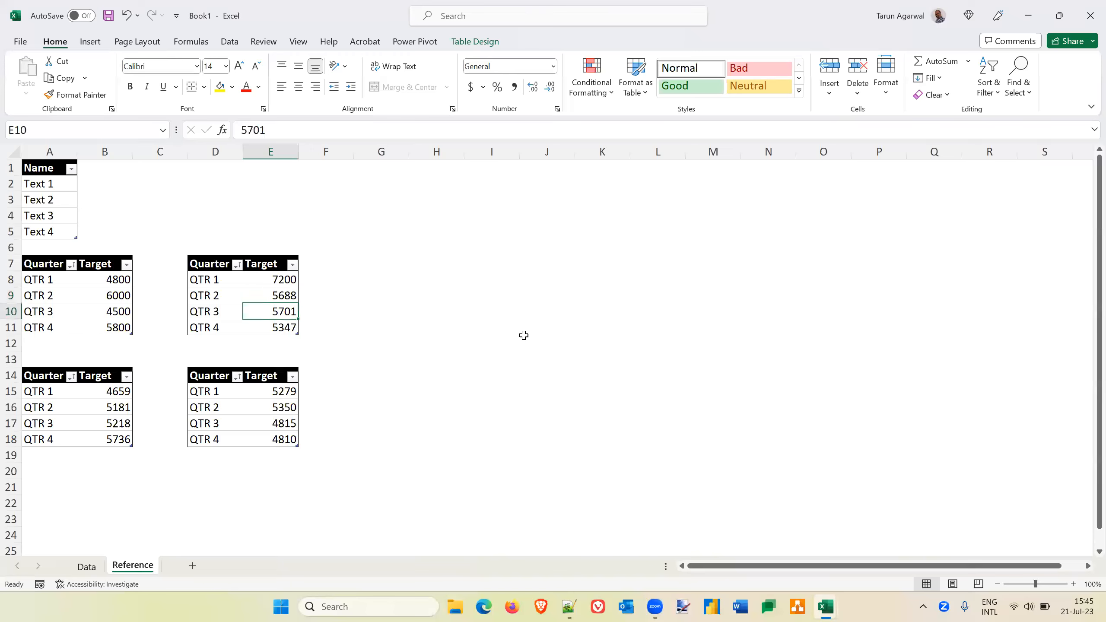
{"action": "type", "text": "3500"}
{"action": "key", "text": "Tab"}
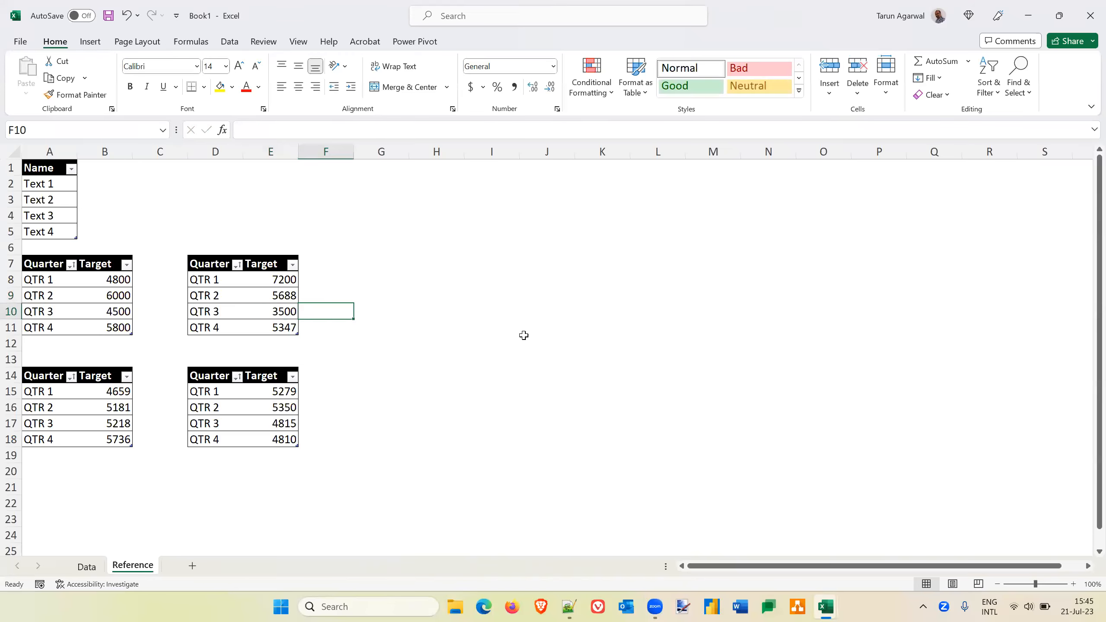
{"action": "left_click", "coordinate": [82, 566]}
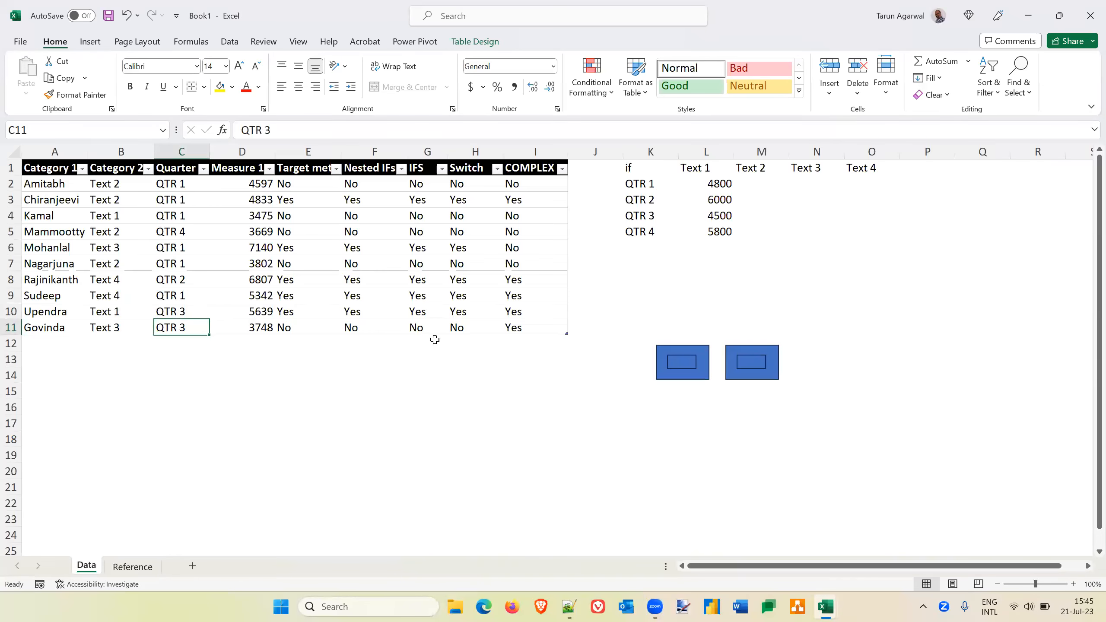
{"action": "left_click", "coordinate": [536, 328]}
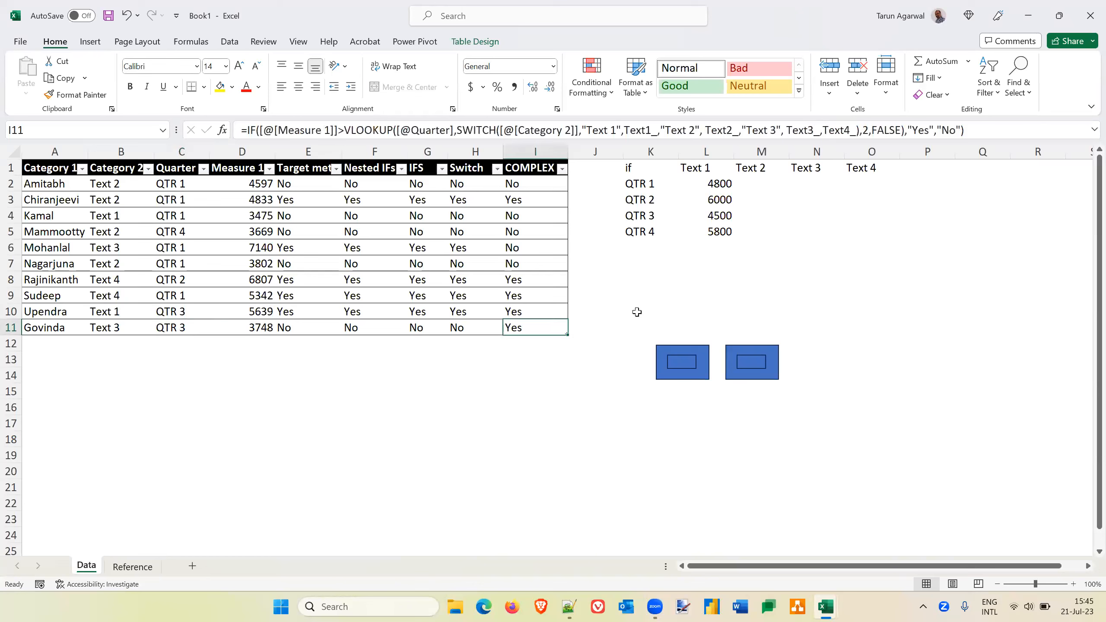
{"action": "key", "text": "ctrl+s"}
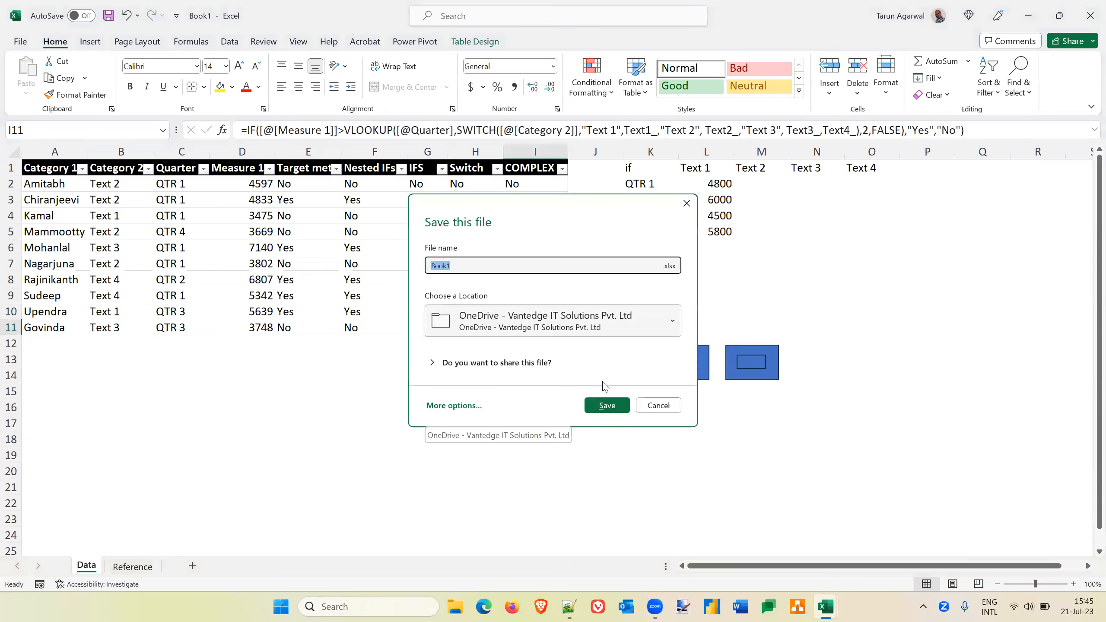
{"action": "left_click", "coordinate": [661, 405]}
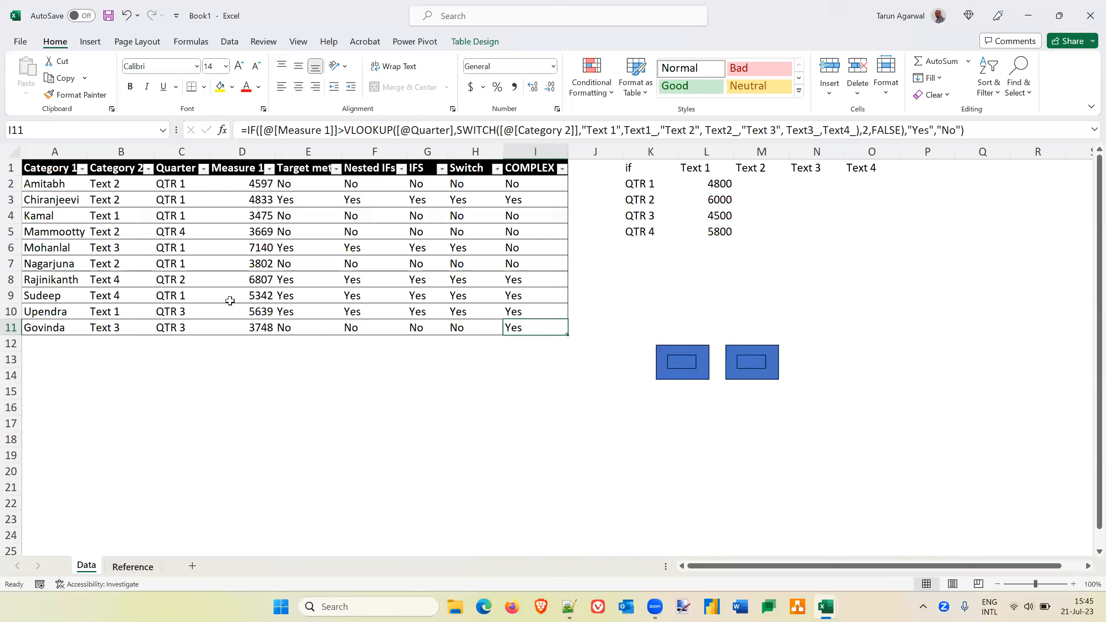
Step: Review the target tables on the Reference sheet and examine the VLOOKUP arguments in the I11 formula of the Data sheet
{"action": "key", "text": "ctrl+Page_Down"}
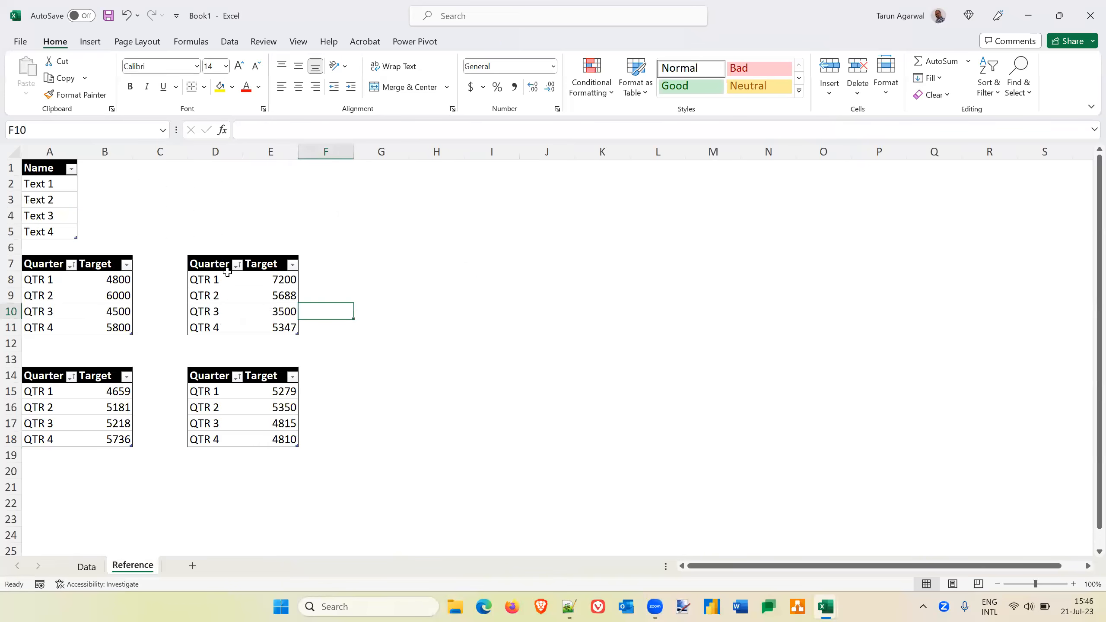
{"action": "left_click", "coordinate": [87, 567]}
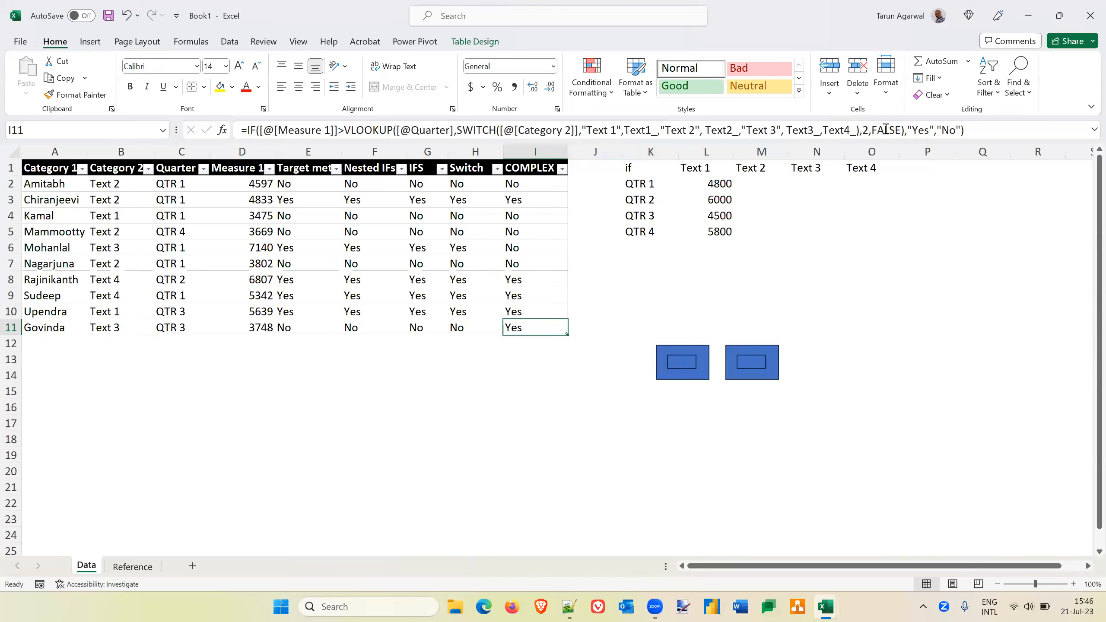
{"action": "left_click", "coordinate": [870, 130]}
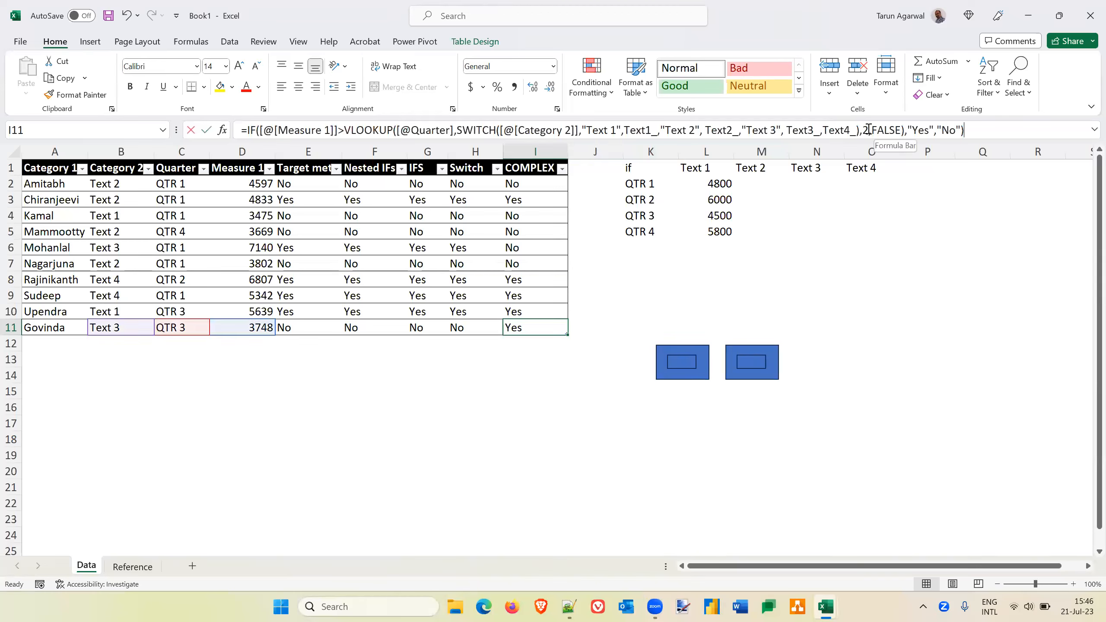
{"action": "left_click", "coordinate": [878, 130]}
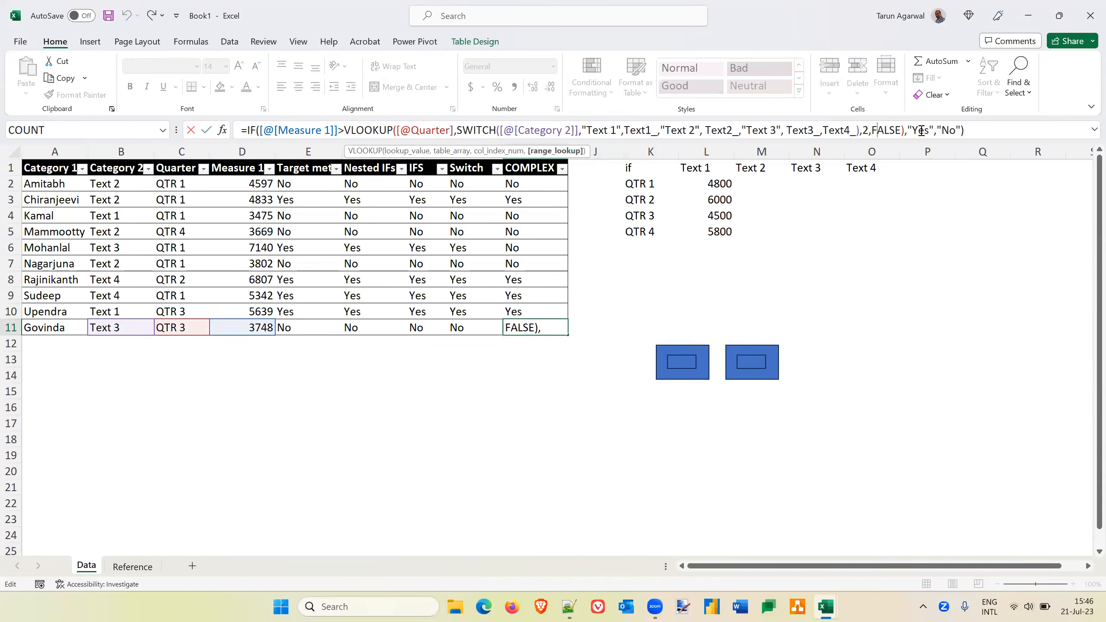
{"action": "left_click", "coordinate": [969, 130]}
{"action": "left_click", "coordinate": [976, 130]}
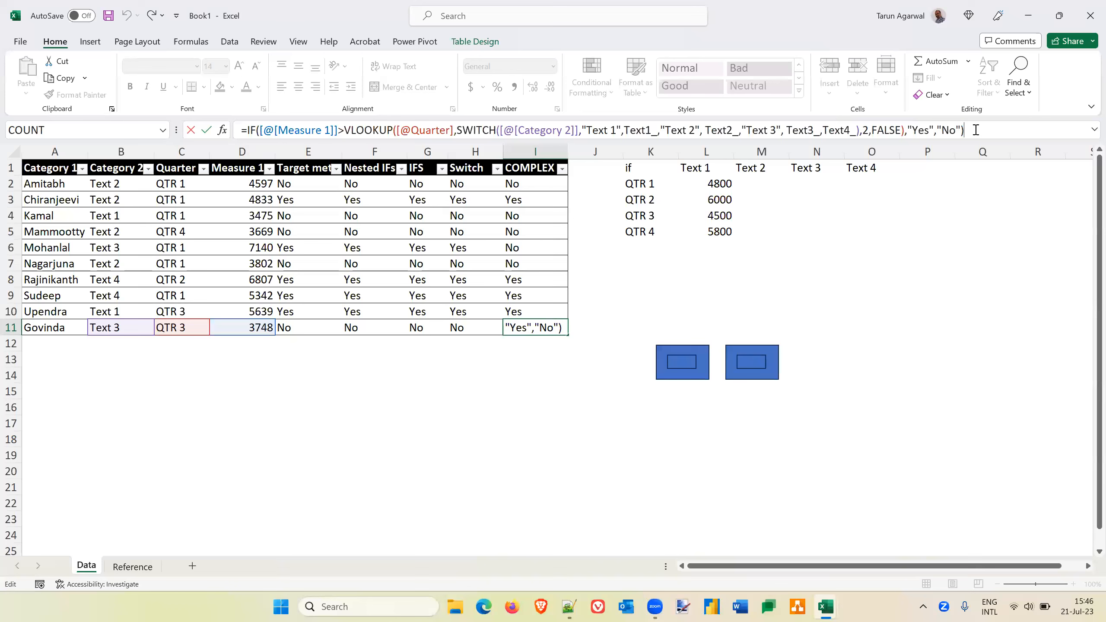
{"action": "key", "text": "Return"}
{"action": "key", "text": "Up"}
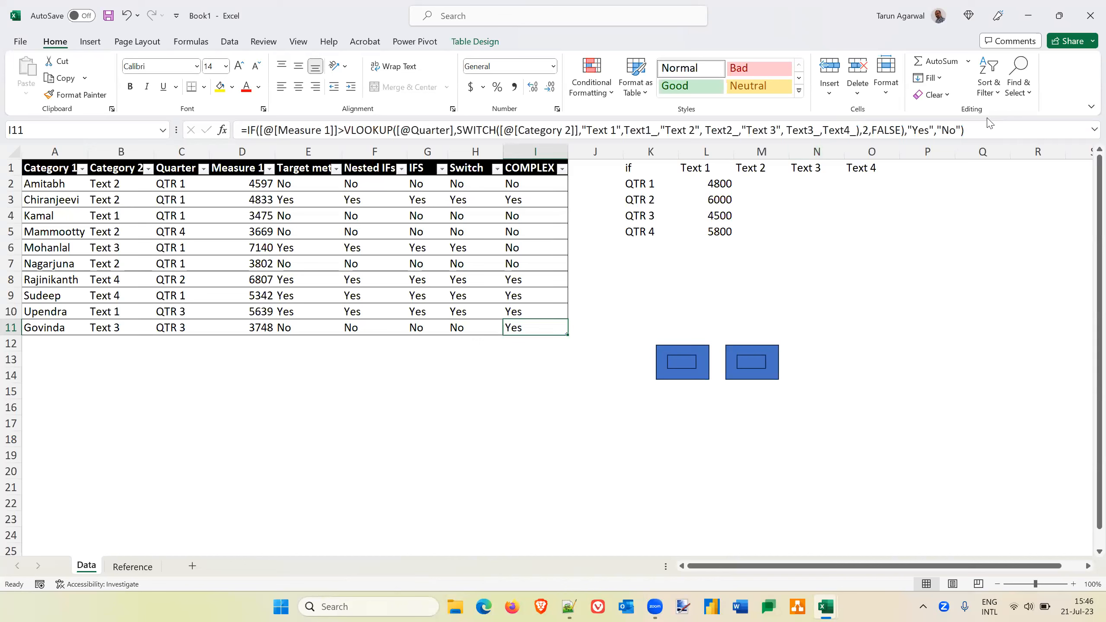
Step: Copy the I11 formula into A13 as plain text without its leading equals sign
{"action": "left_click_drag", "start_coordinate": [979, 130], "coordinate": [188, 104]}
{"action": "key", "text": "ctrl+c"}
{"action": "key", "text": "Escape"}
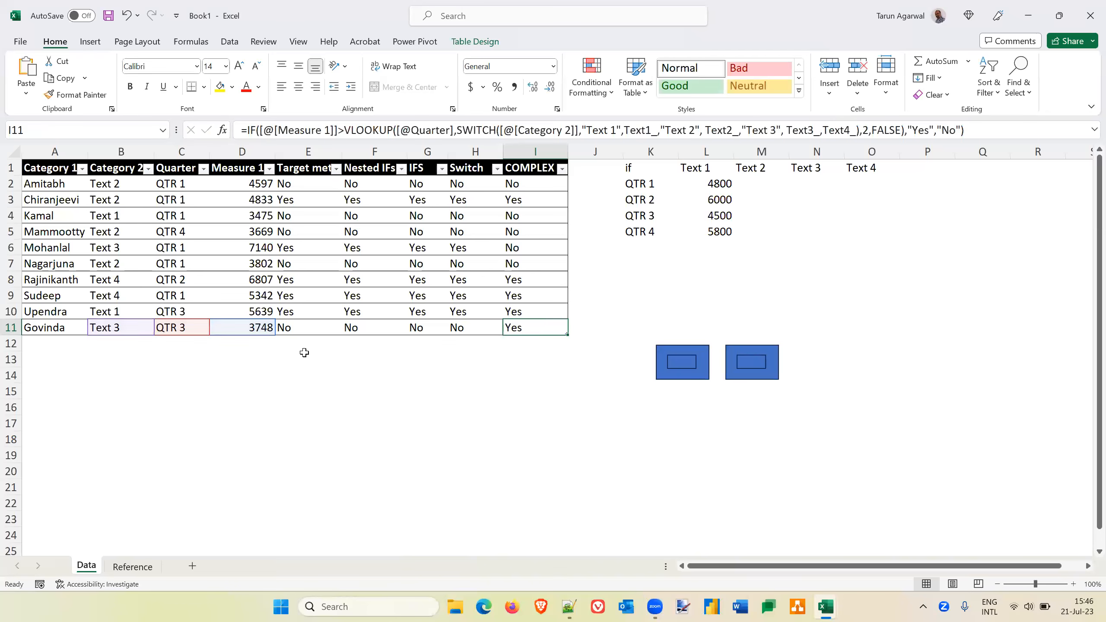
{"action": "left_click", "coordinate": [55, 364]}
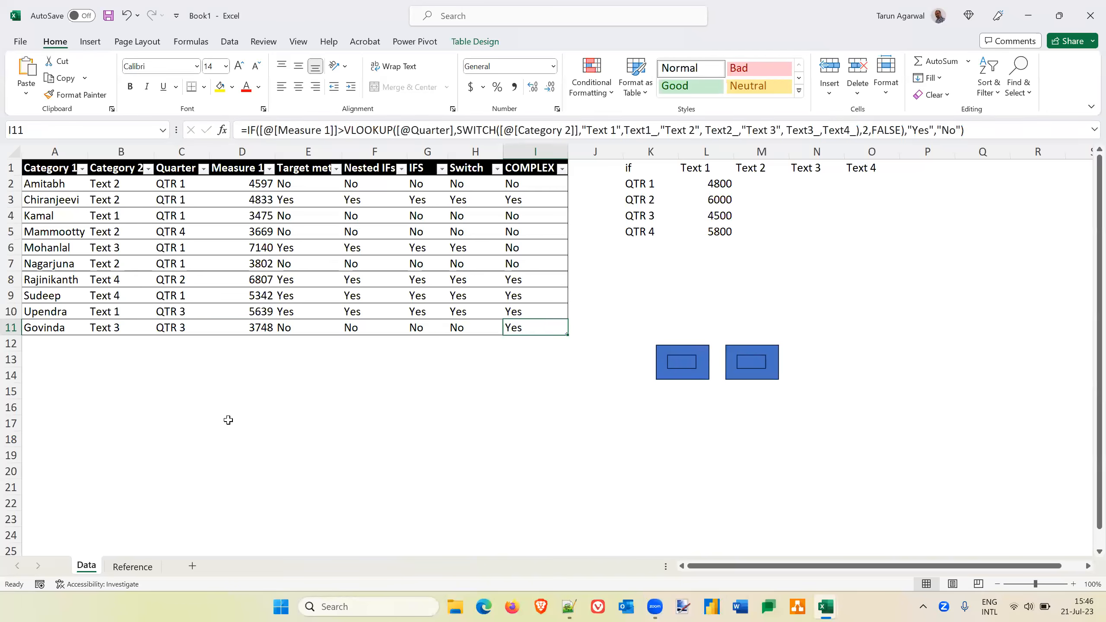
{"action": "key", "text": "F2"}
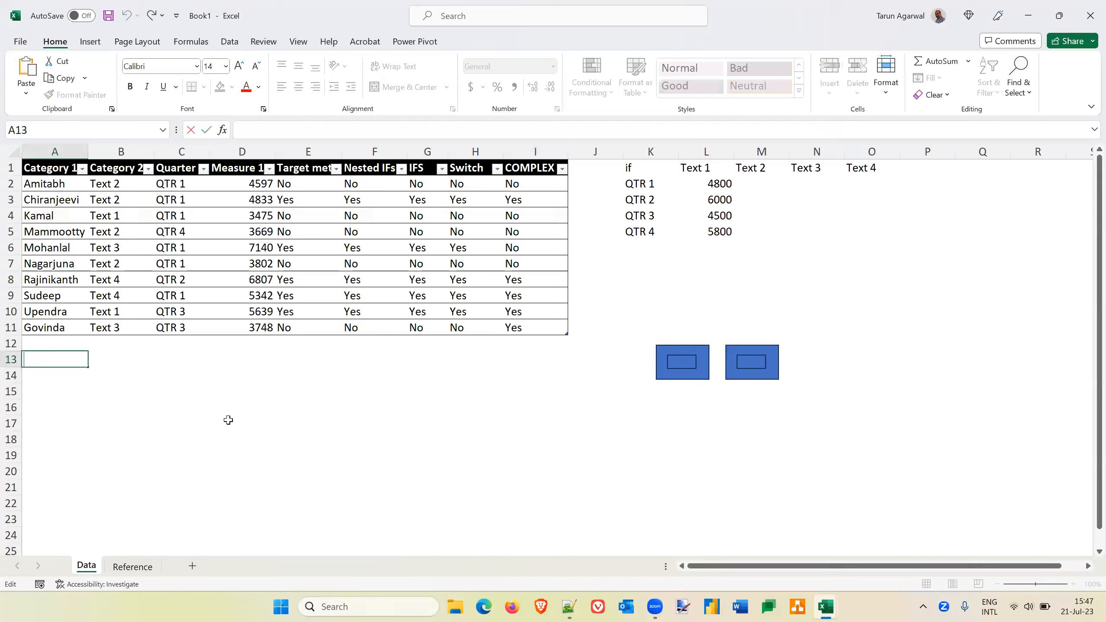
{"action": "key", "text": "ctrl+v"}
{"action": "left_click", "coordinate": [245, 131]}
{"action": "key", "text": "BackSpace"}
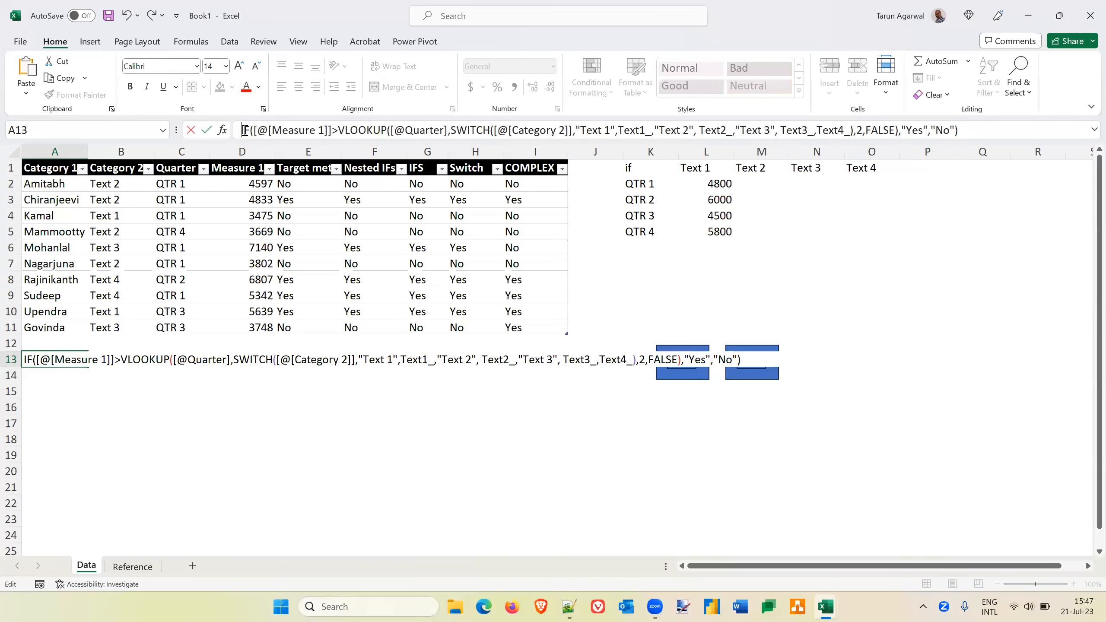
{"action": "key", "text": "Return"}
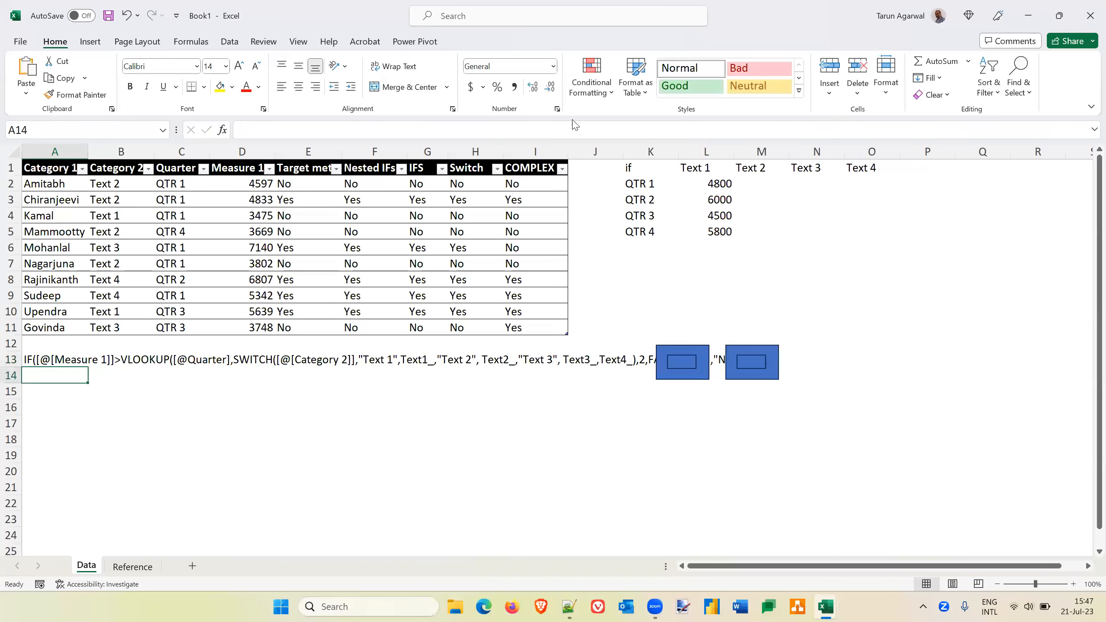
Step: Delete the two pairs of nested blue rectangles covering the formula text in row 13
{"action": "left_click", "coordinate": [691, 353]}
{"action": "left_click", "coordinate": [688, 366]}
{"action": "key", "text": "Delete"}
{"action": "left_click", "coordinate": [762, 361]}
{"action": "key", "text": "Delete"}
{"action": "left_click", "coordinate": [762, 361]}
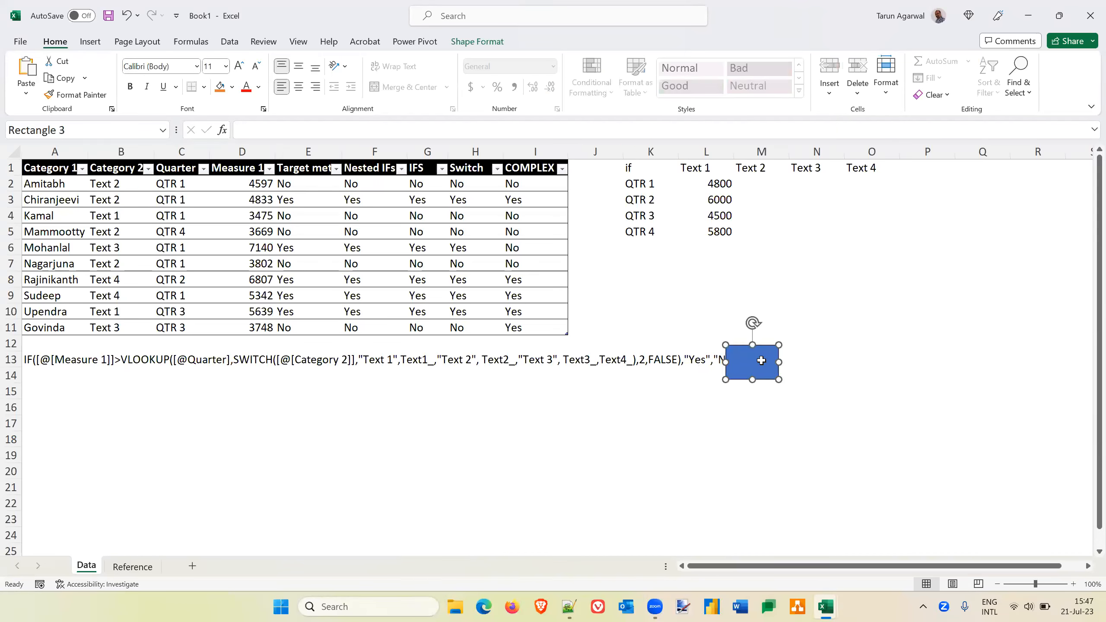
{"action": "key", "text": "Delete"}
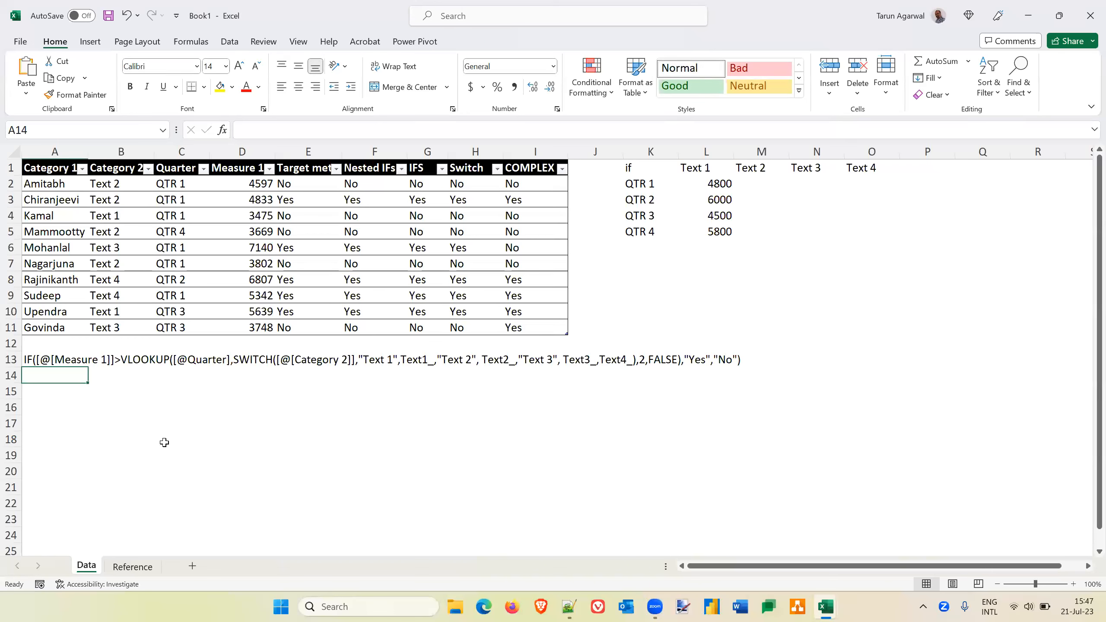
Step: Enter in A14: "Check the value in Measure 1, see if it is greater than the value in the corresponding column in the table that matches Category 2"
{"action": "type", "text": "Check the values i"}
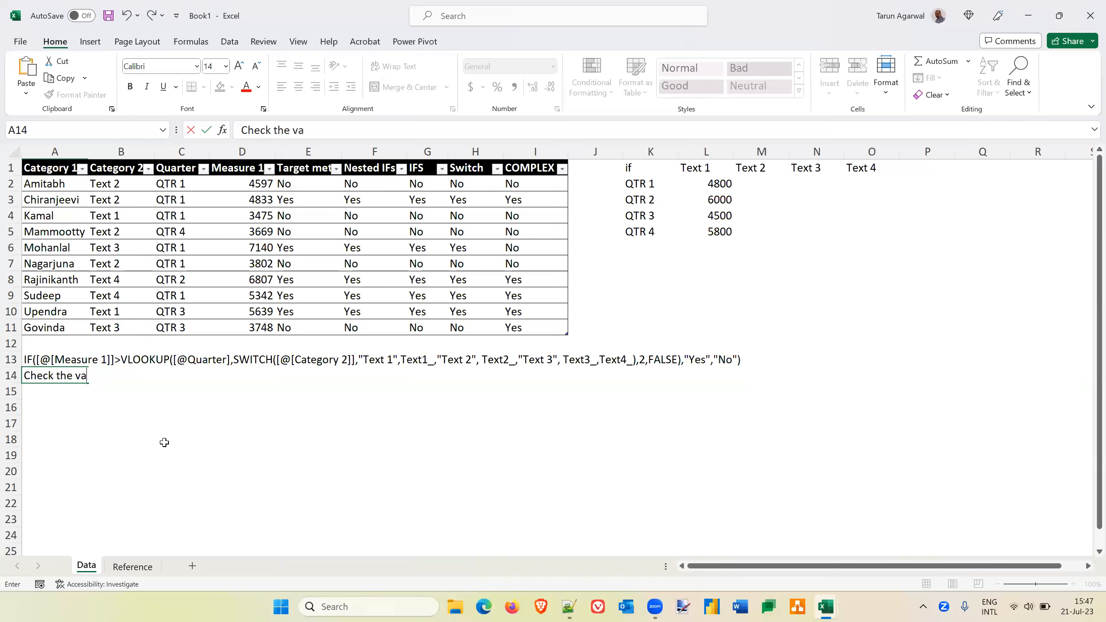
{"action": "key", "text": "BackSpace"}
{"action": "key", "text": "BackSpace"}
{"action": "key", "text": "BackSpace"}
{"action": "type", "text": "in Measure 1"}
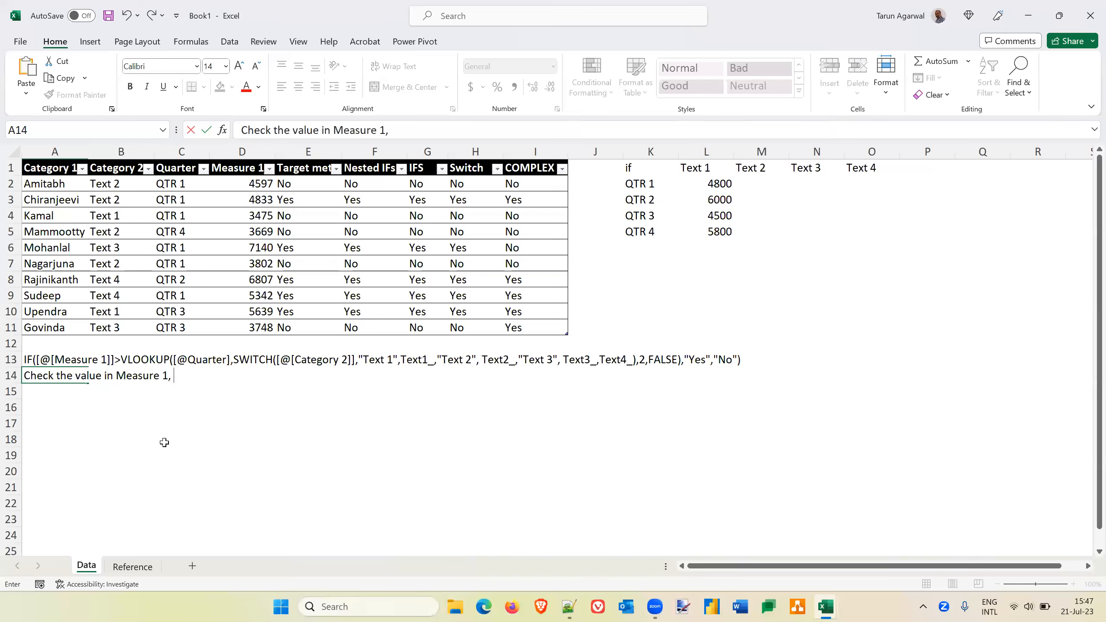
{"action": "type", "text": ", see if it is greater"}
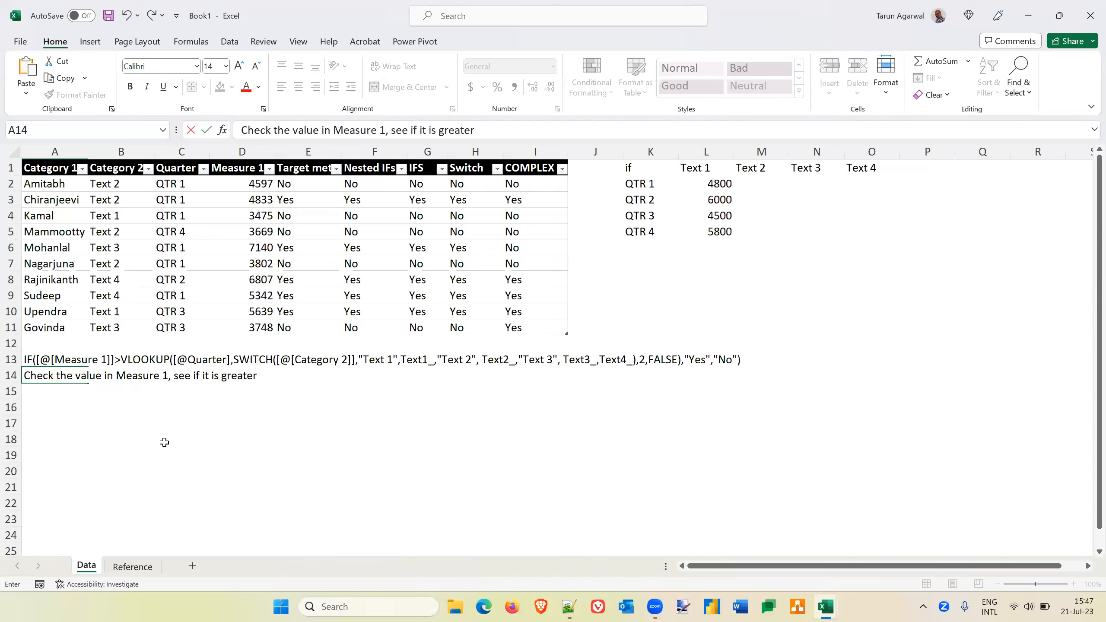
{"action": "type", "text": " than the"}
{"action": "type", "text": "value in the corresponding column "}
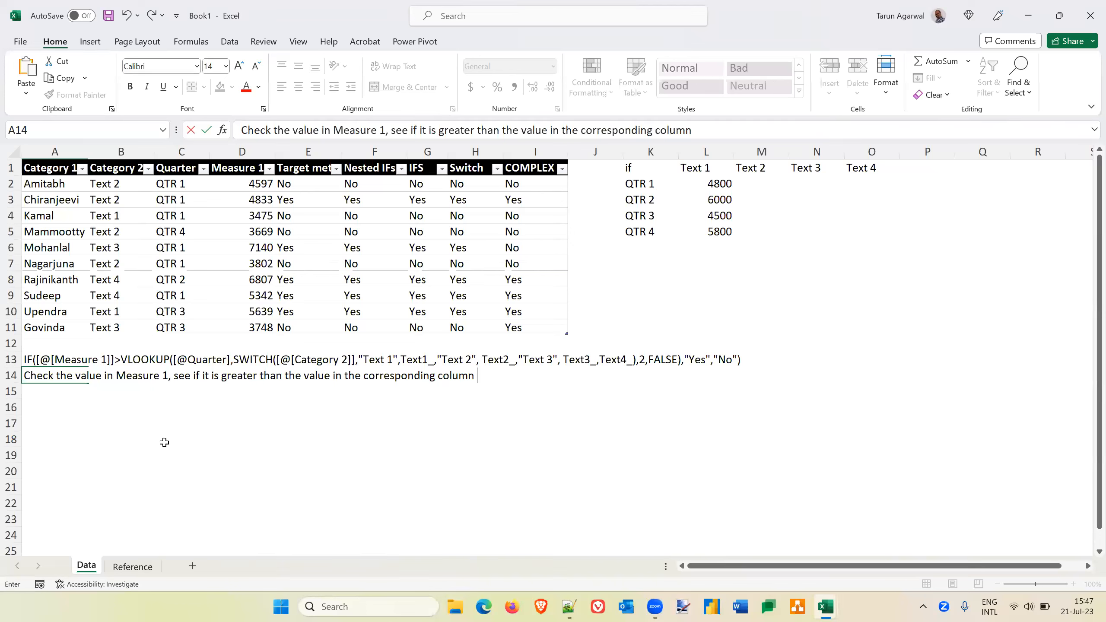
{"action": "type", "text": "in"}
{"action": "type", "text": " the table t"}
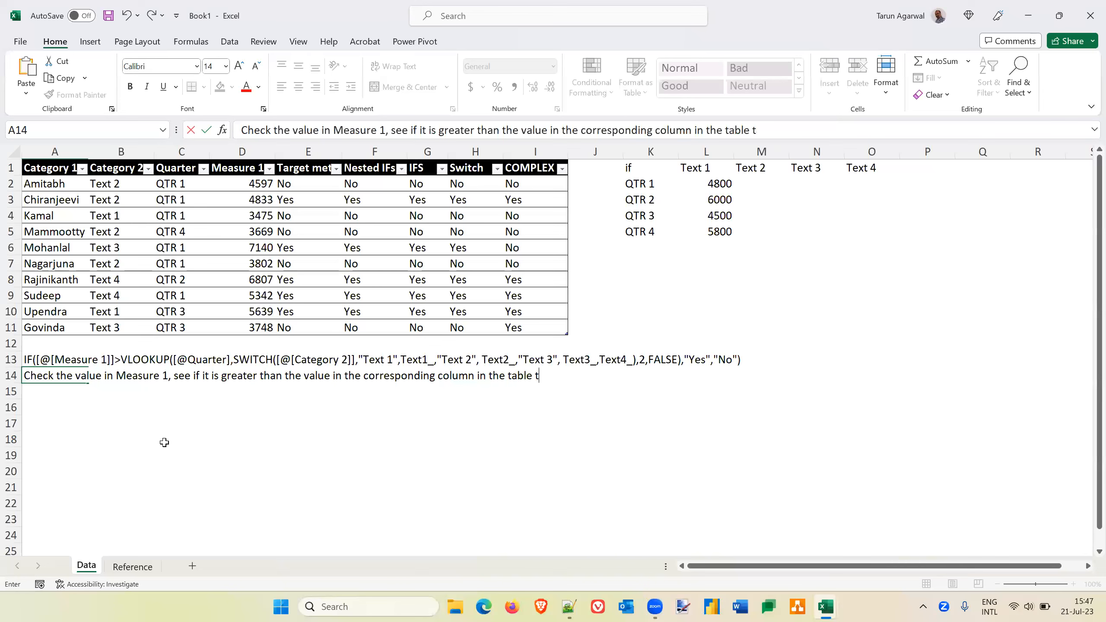
{"action": "type", "text": "hat matches "}
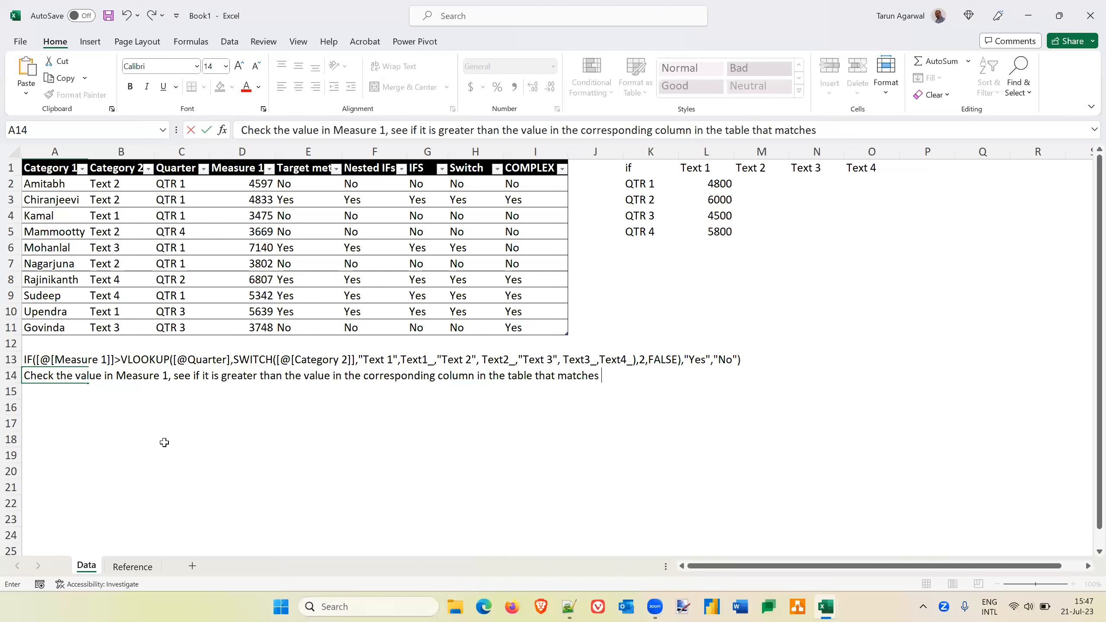
{"action": "type", "text": "Category 2"}
{"action": "key", "text": "Return"}
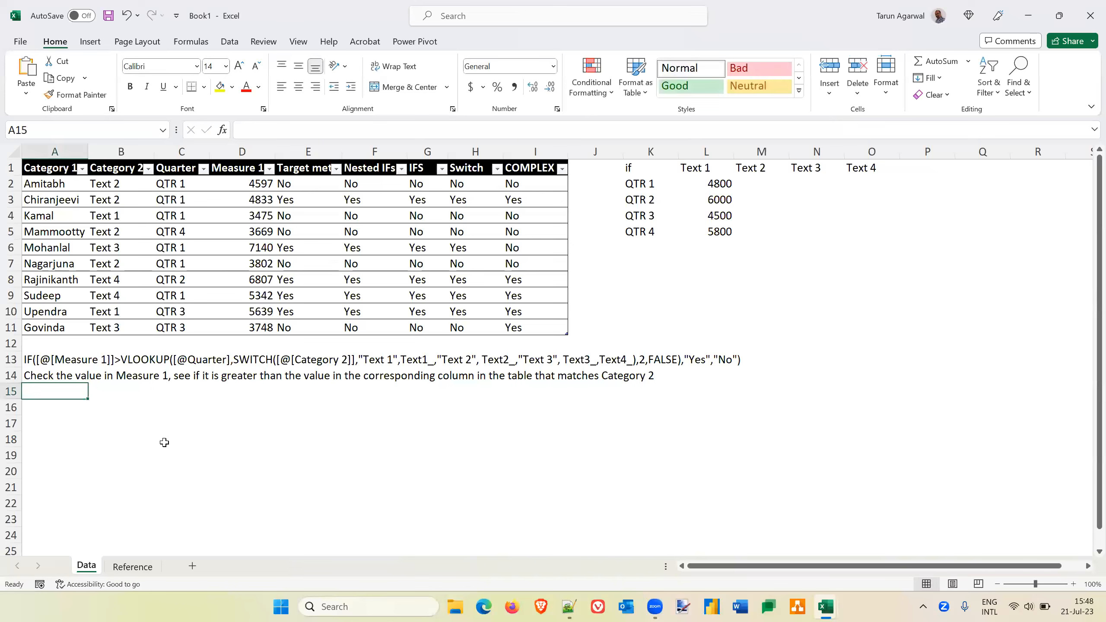
Step: Insert "(lookup)" after "corresponding column" and add "(condition)" after "Category 2" in the A14 explanation
{"action": "key", "text": "Up"}
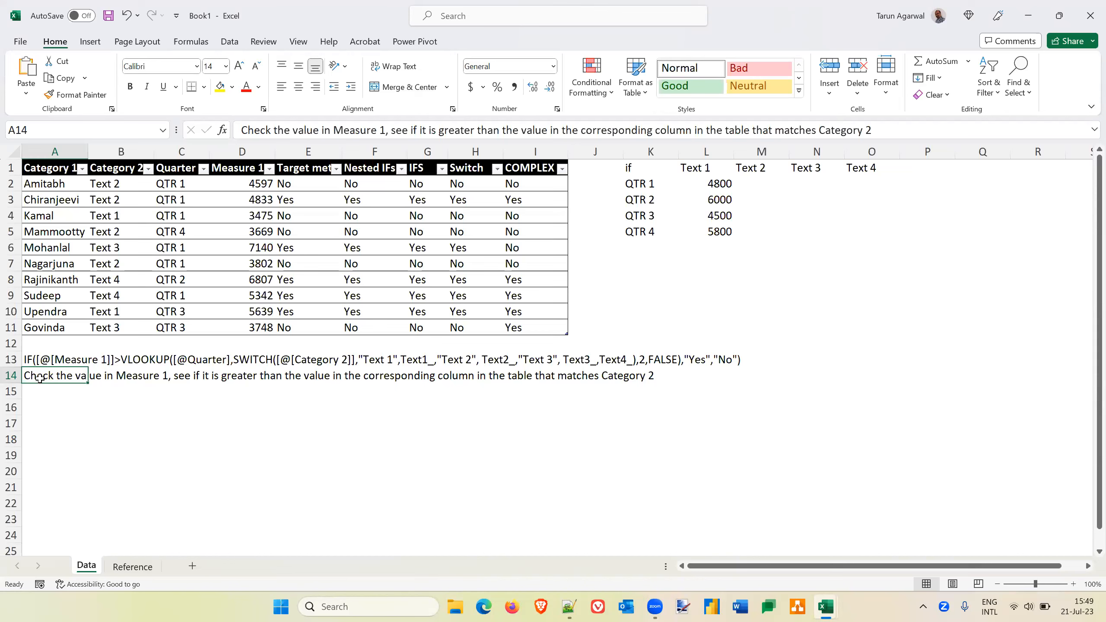
{"action": "left_click", "coordinate": [696, 129]}
{"action": "type", "text": "()"}
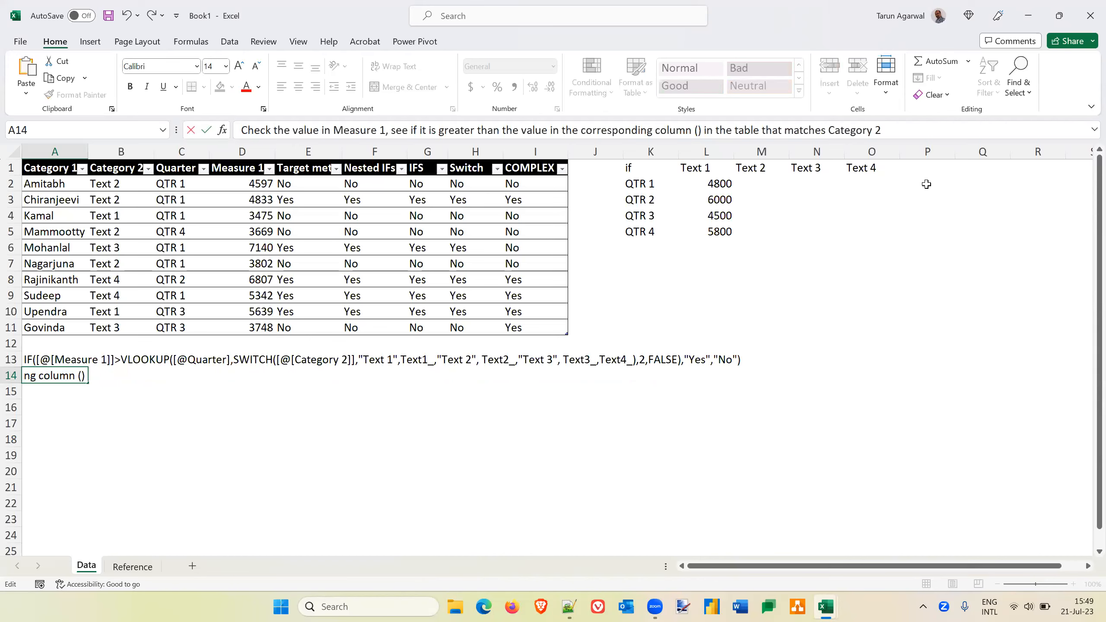
{"action": "key", "text": "Left"}
{"action": "key", "text": "Left"}
{"action": "type", "text": "lookup"}
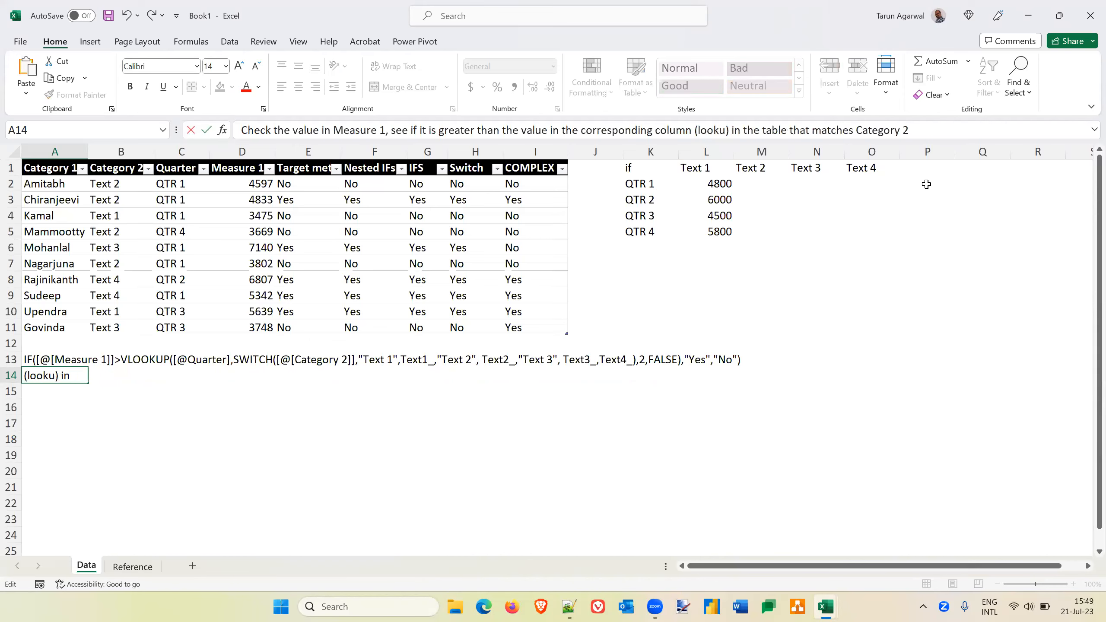
{"action": "left_click", "coordinate": [916, 130]}
{"action": "type", "text": "("}
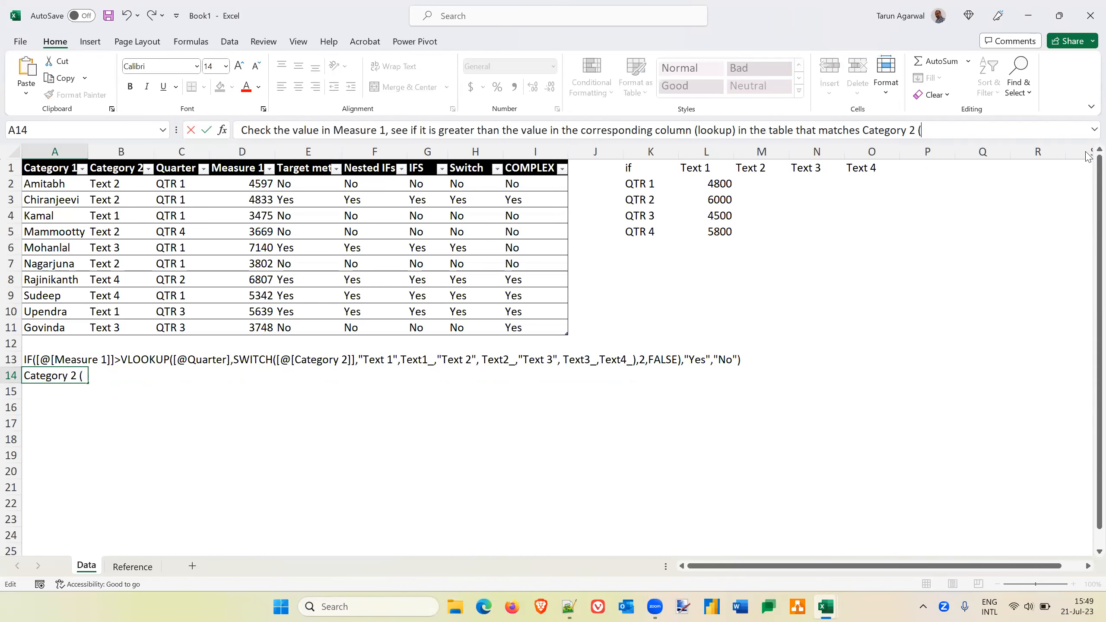
{"action": "type", "text": "condition)"}
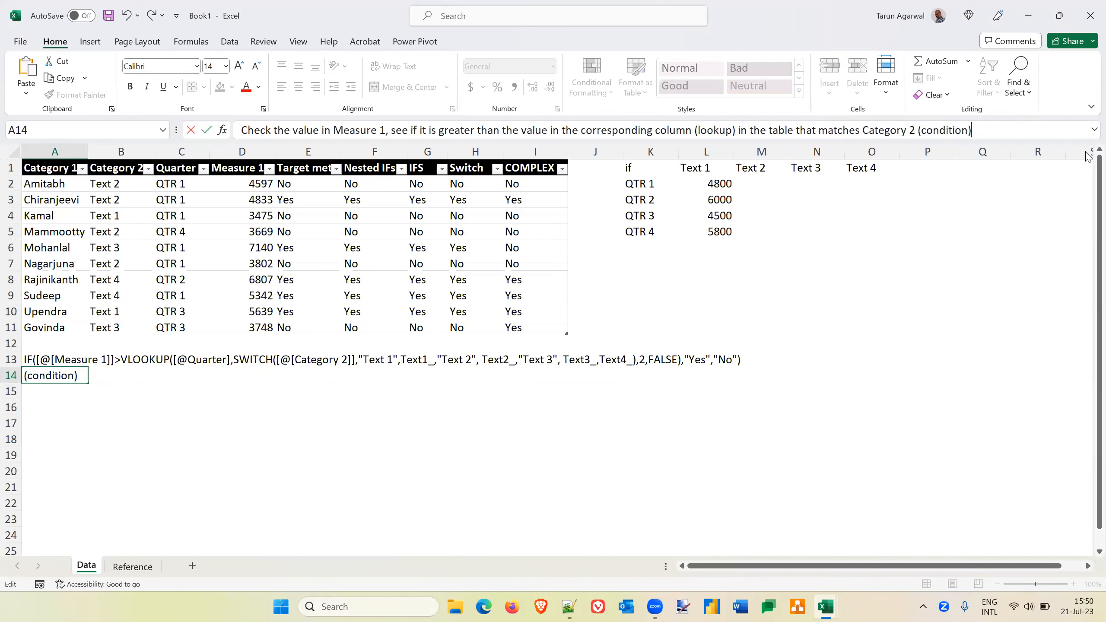
{"action": "key", "text": "Return"}
{"action": "key", "text": "Up"}
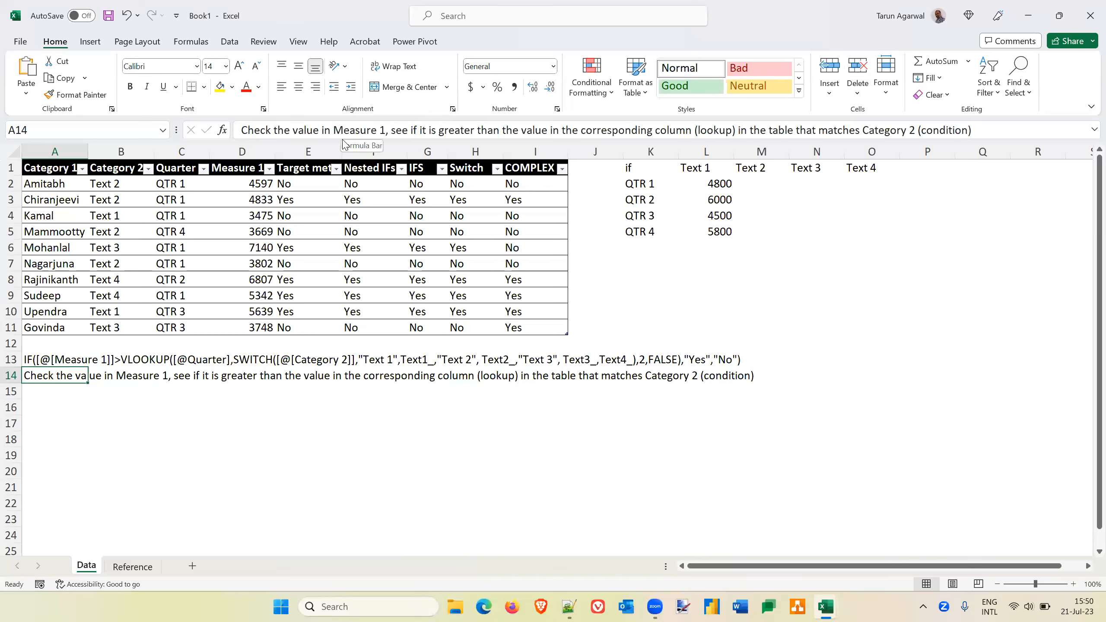
Step: Insert "(match)" after "greater than" in the A14 explanation
{"action": "left_click", "coordinate": [501, 130]}
{"action": "type", "text": "()"}
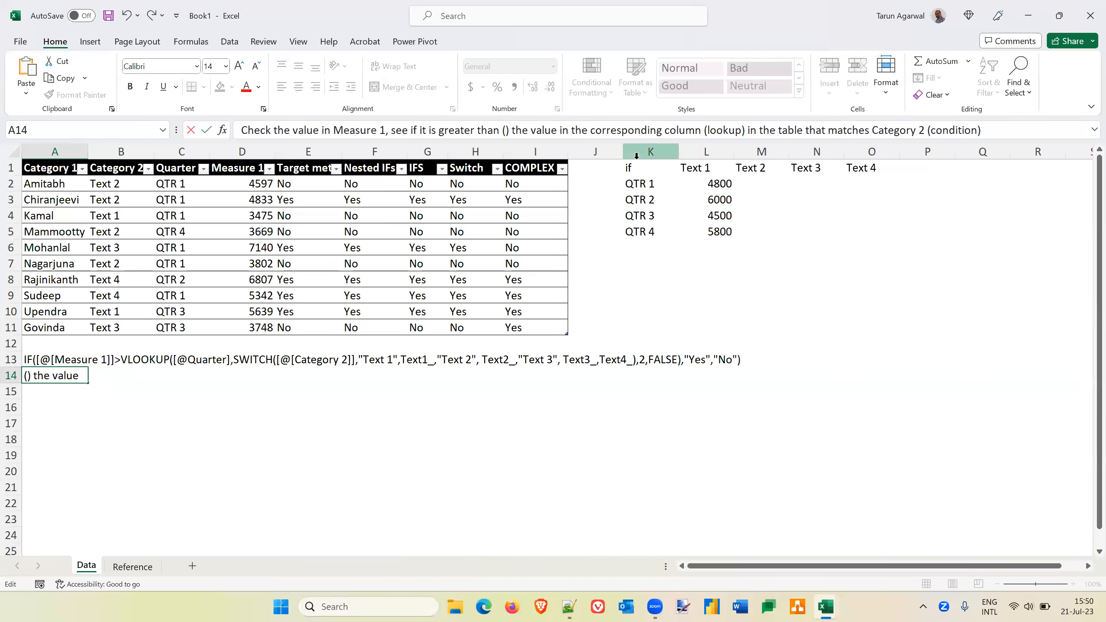
{"action": "type", "text": "match"}
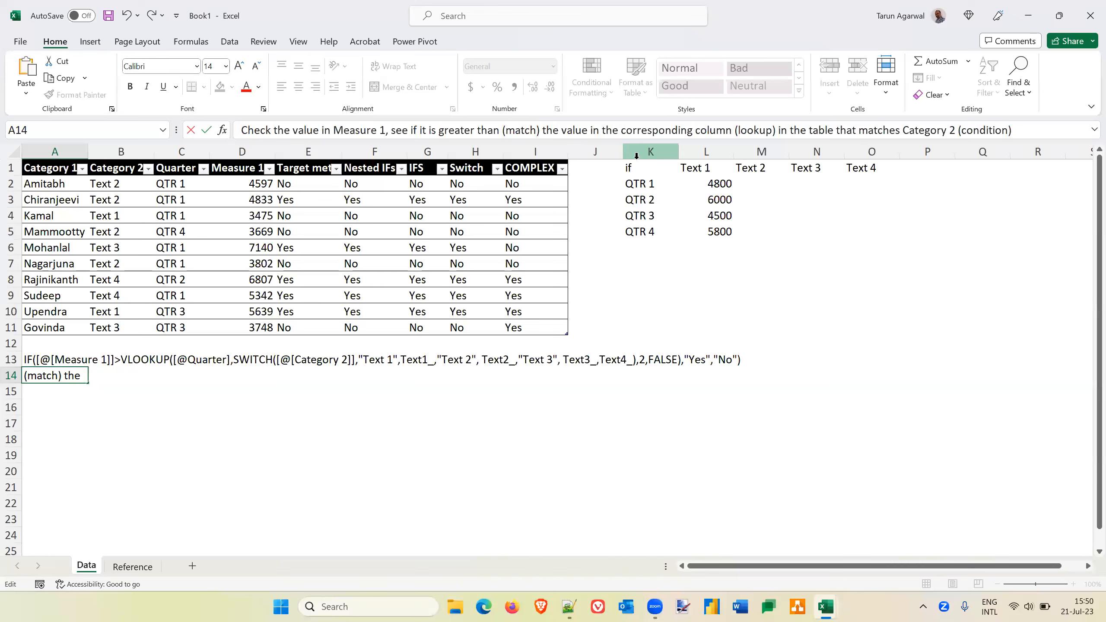
{"action": "key", "text": "ctrl+Return"}
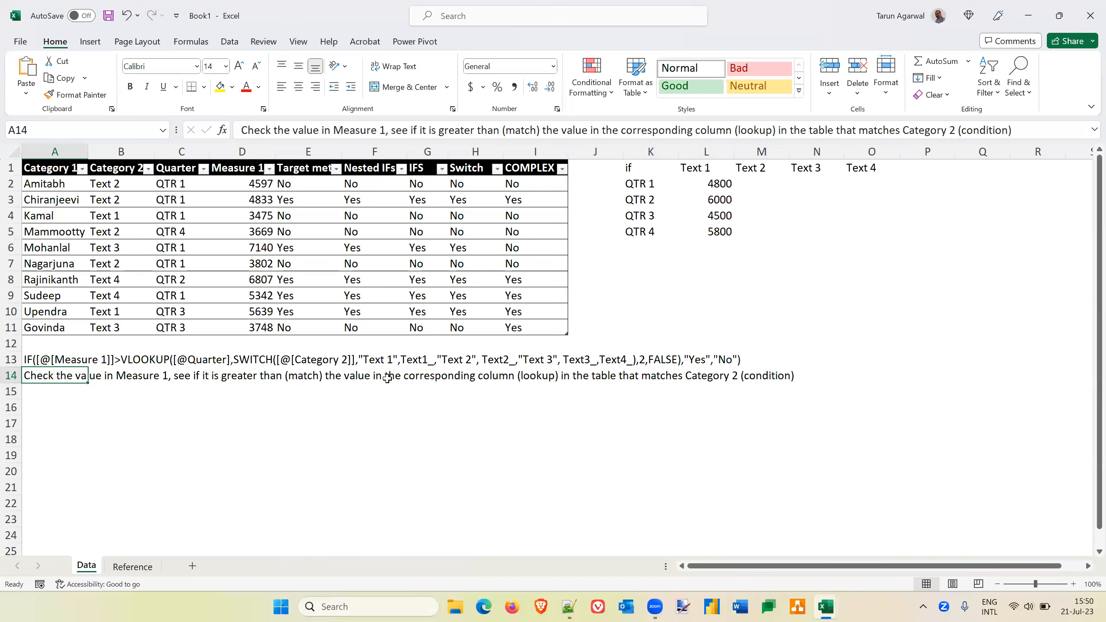
Step: Compare the quarterly target tables on the Reference sheet with the formula text in A13
{"action": "left_click", "coordinate": [133, 567]}
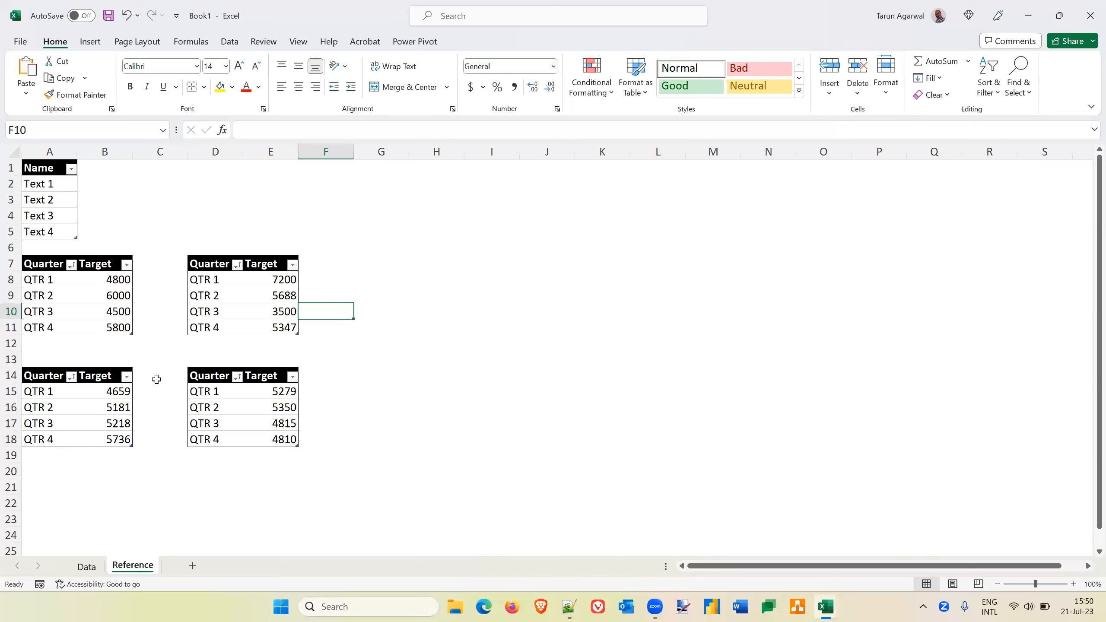
{"action": "key", "text": "ctrl+Page_Up"}
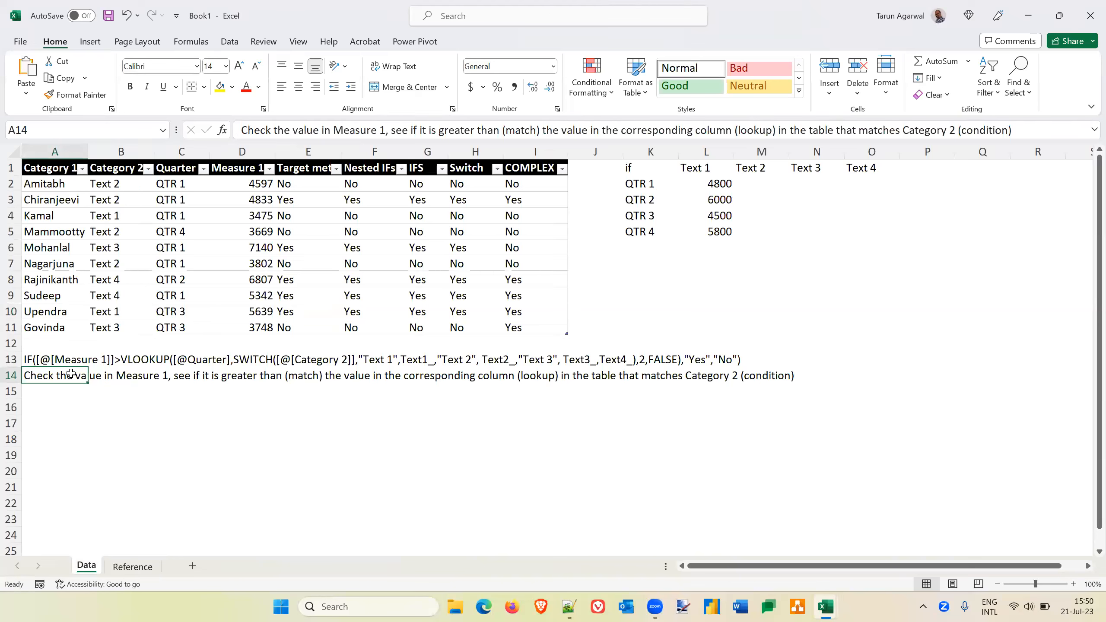
{"action": "left_click", "coordinate": [32, 360]}
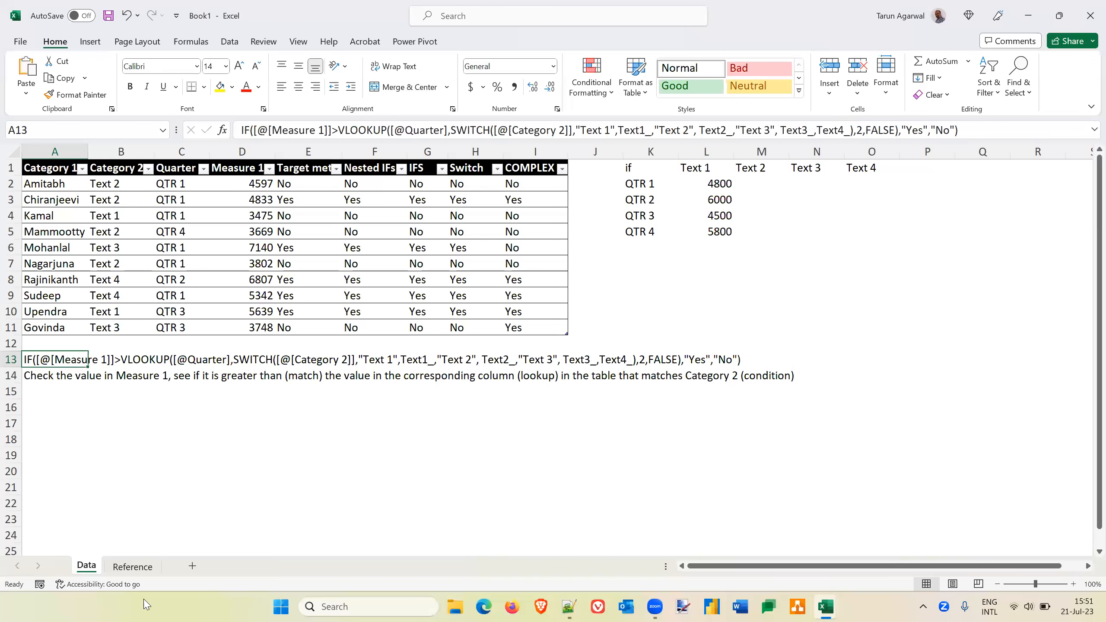
{"action": "left_click", "coordinate": [126, 566]}
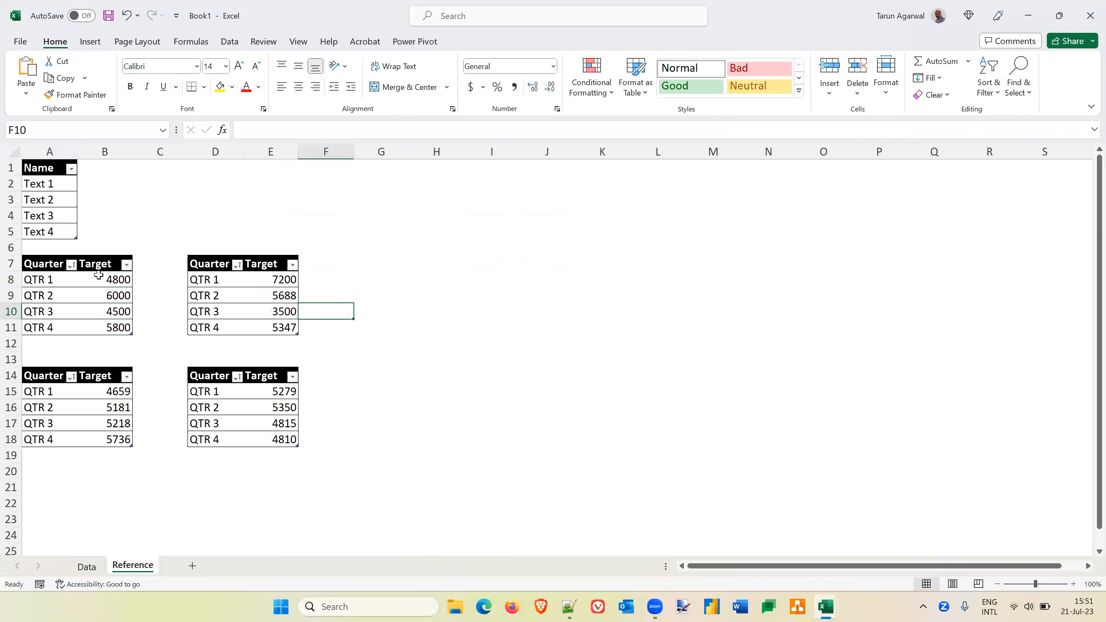
{"action": "left_click", "coordinate": [86, 568]}
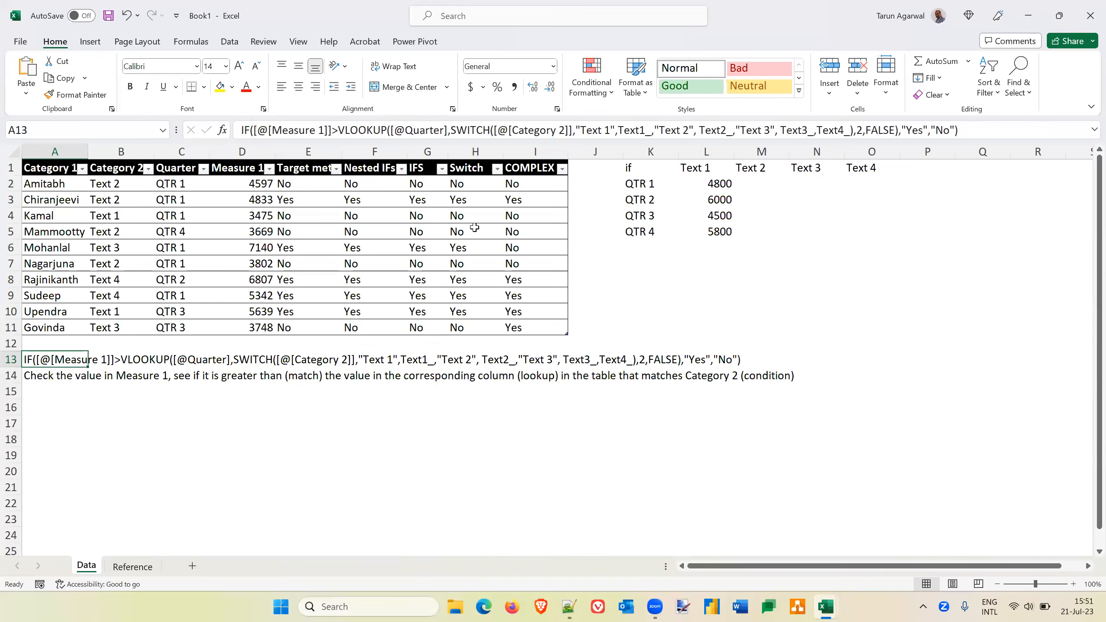
Step: Insert a blank column at J, between the data table and the "if" target grid
{"action": "left_click", "coordinate": [595, 170]}
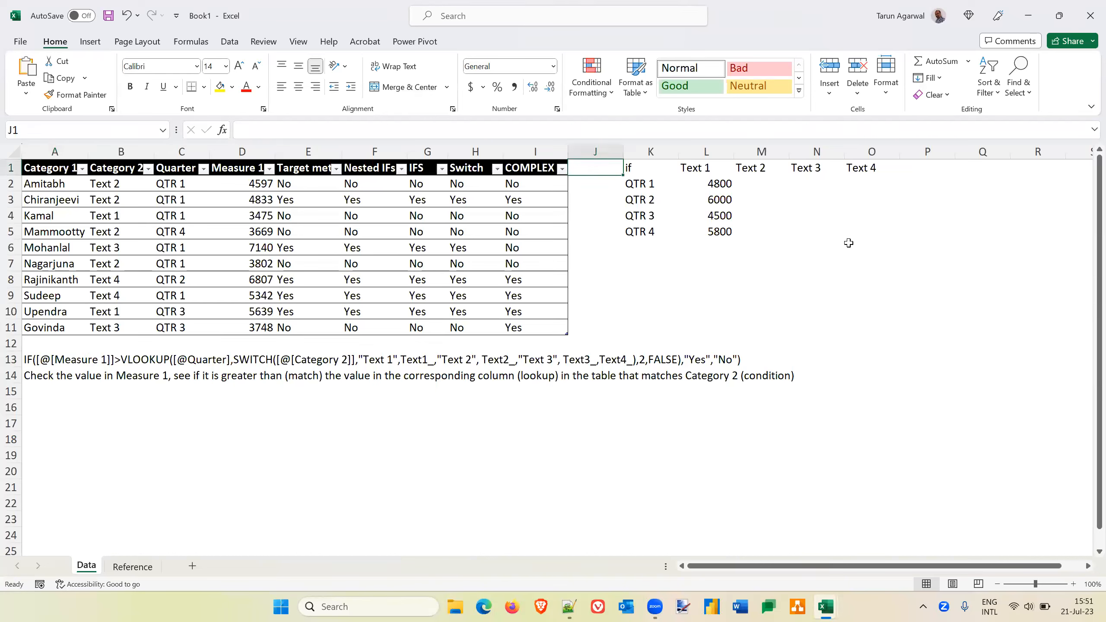
{"action": "key", "text": "alt+i"}
{"action": "key", "text": "c"}
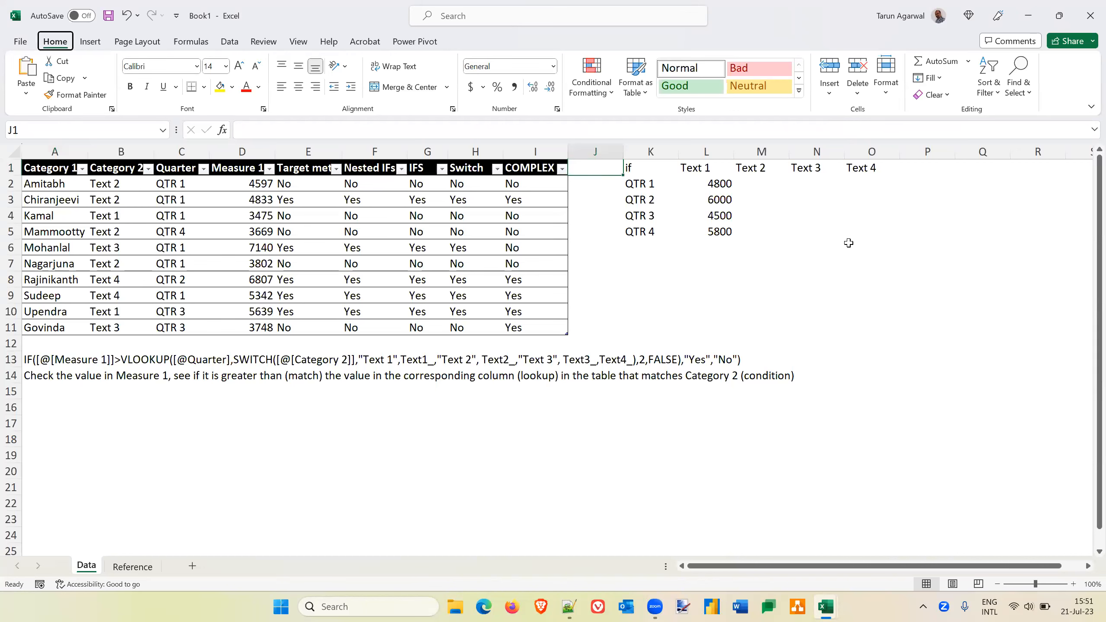
Step: Rename the COMPLEX header in I1 as "COMPLEX (vlookup)"
{"action": "key", "text": "Left"}
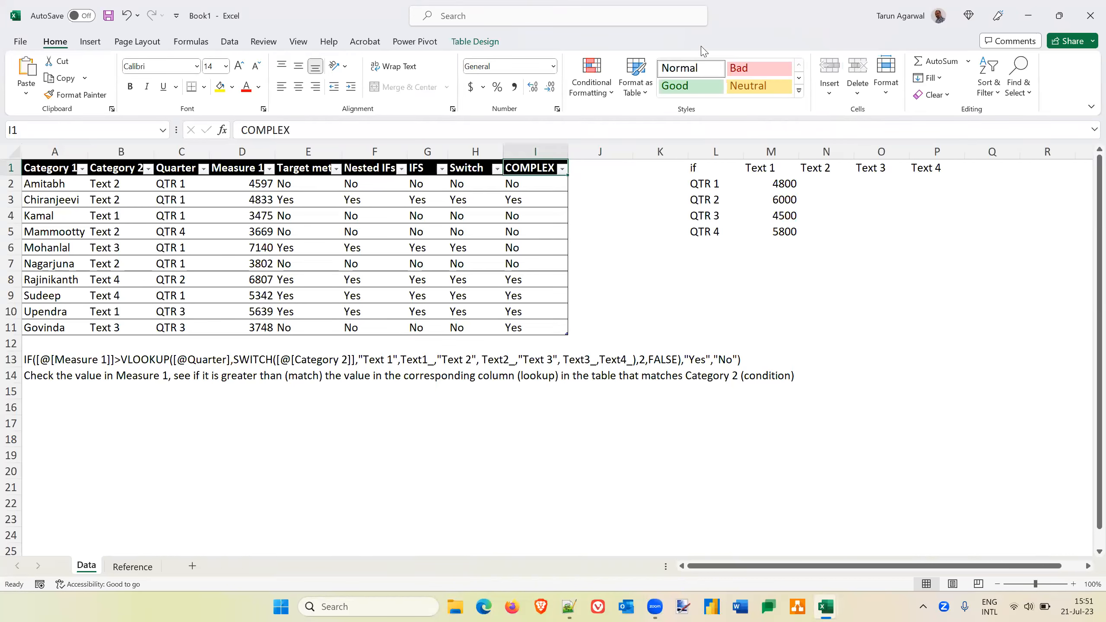
{"action": "left_click", "coordinate": [303, 132]}
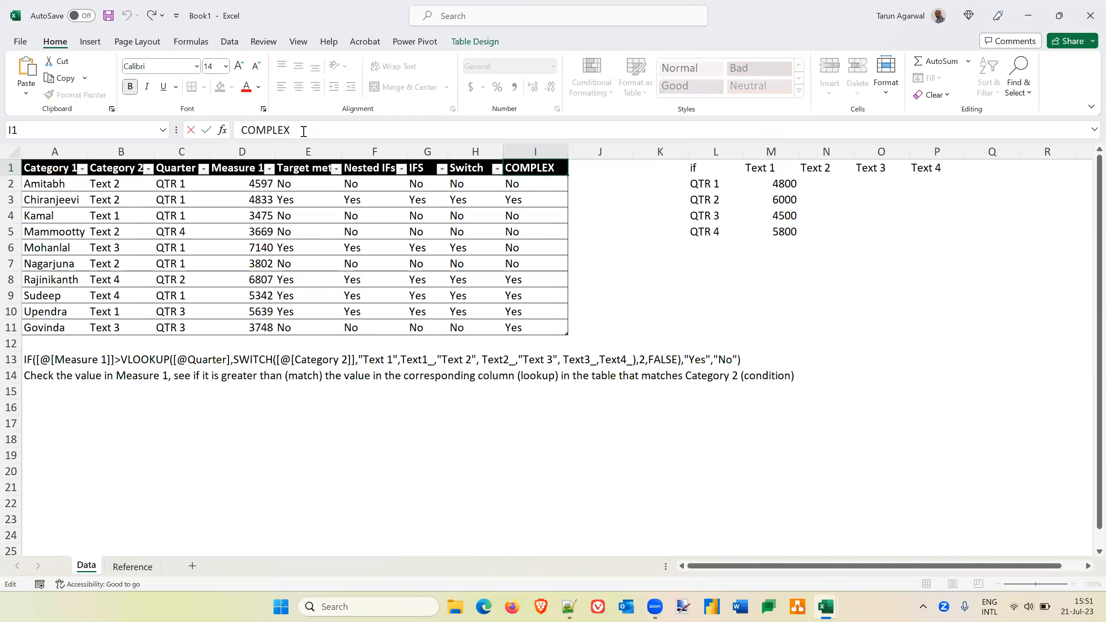
{"action": "type", "text": "(vlookup"}
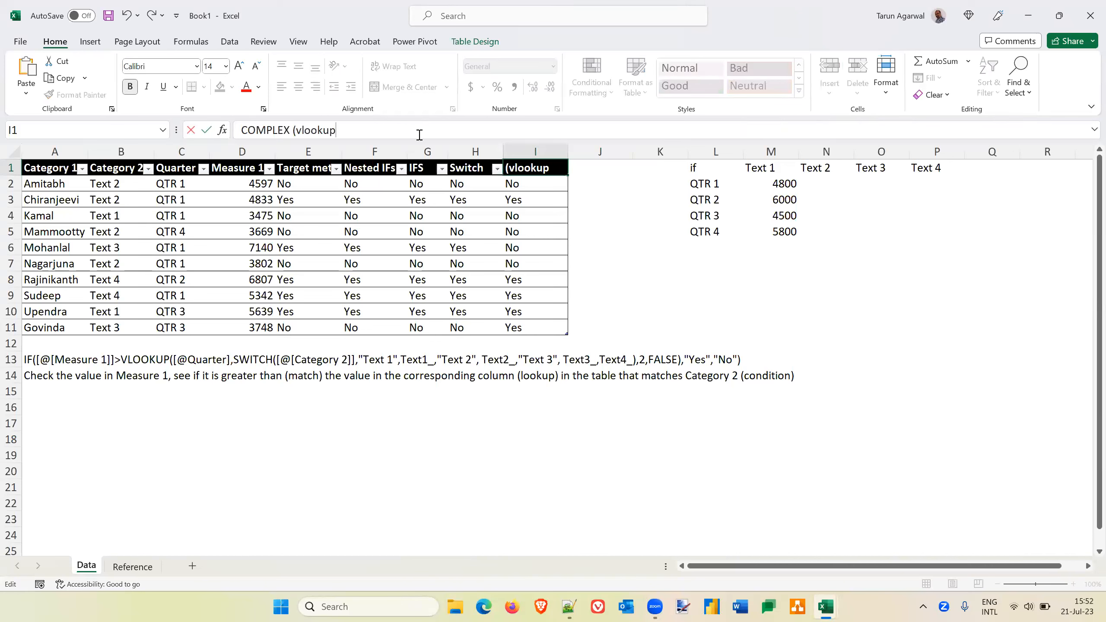
{"action": "key", "text": "Tab"}
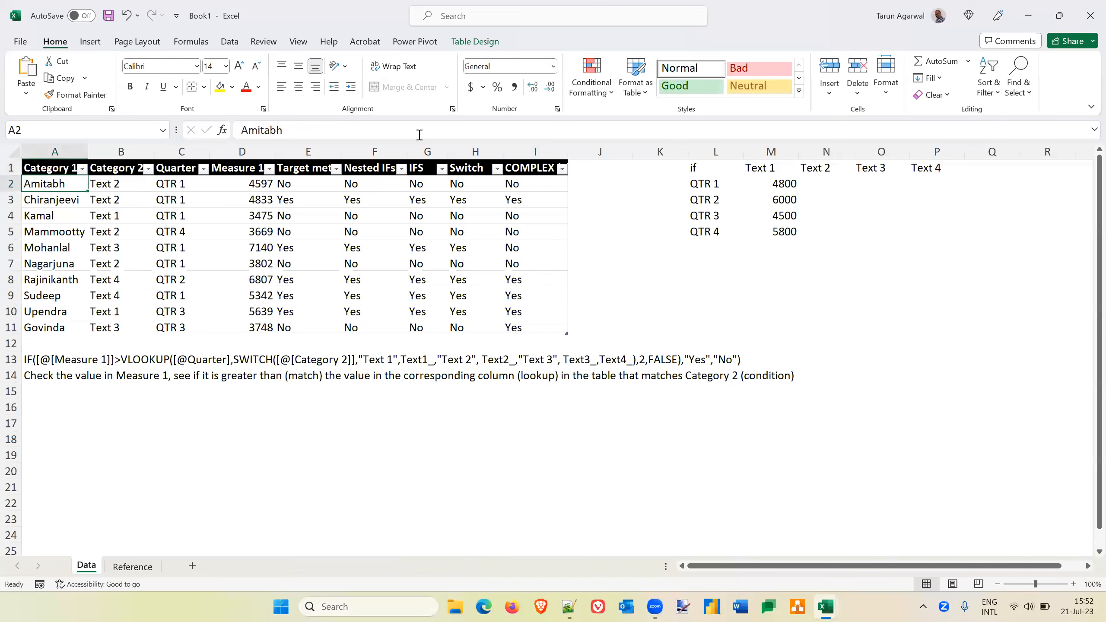
Step: Make row 1 tall enough for two lines and top-align the table headers in A1:I1
{"action": "left_click_drag", "start_coordinate": [6, 175], "coordinate": [6, 200]}
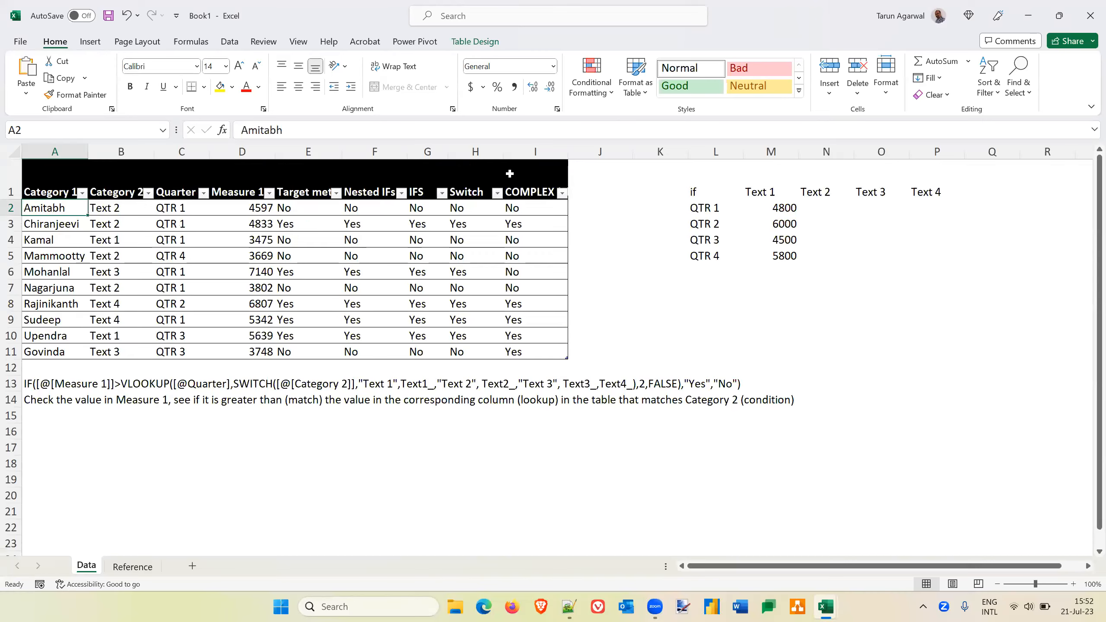
{"action": "left_click", "coordinate": [64, 165]}
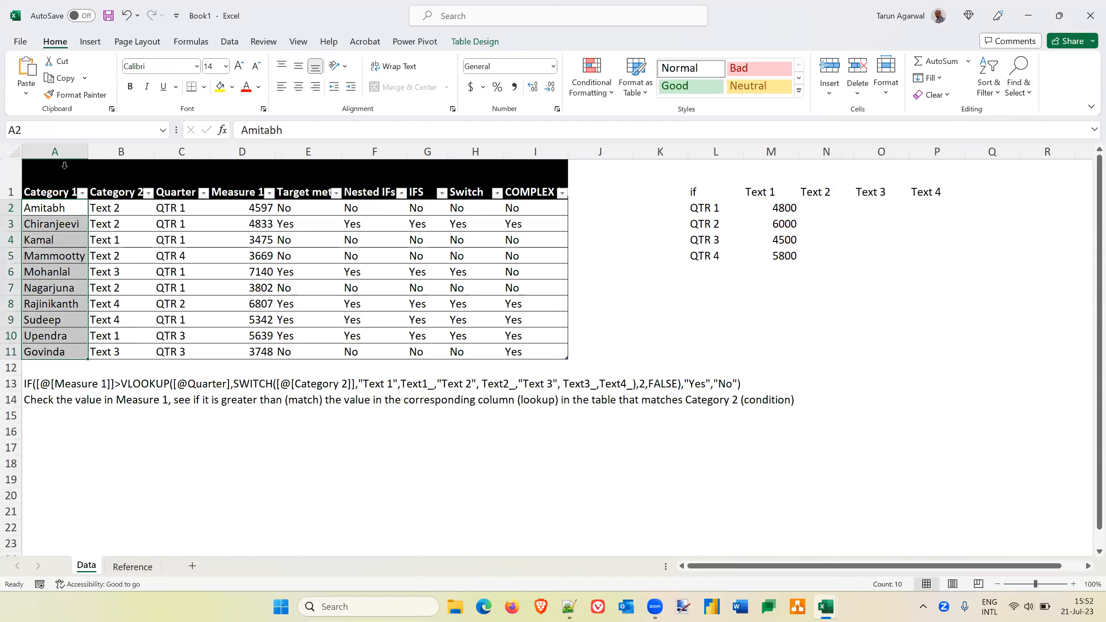
{"action": "key", "text": "ctrl+a"}
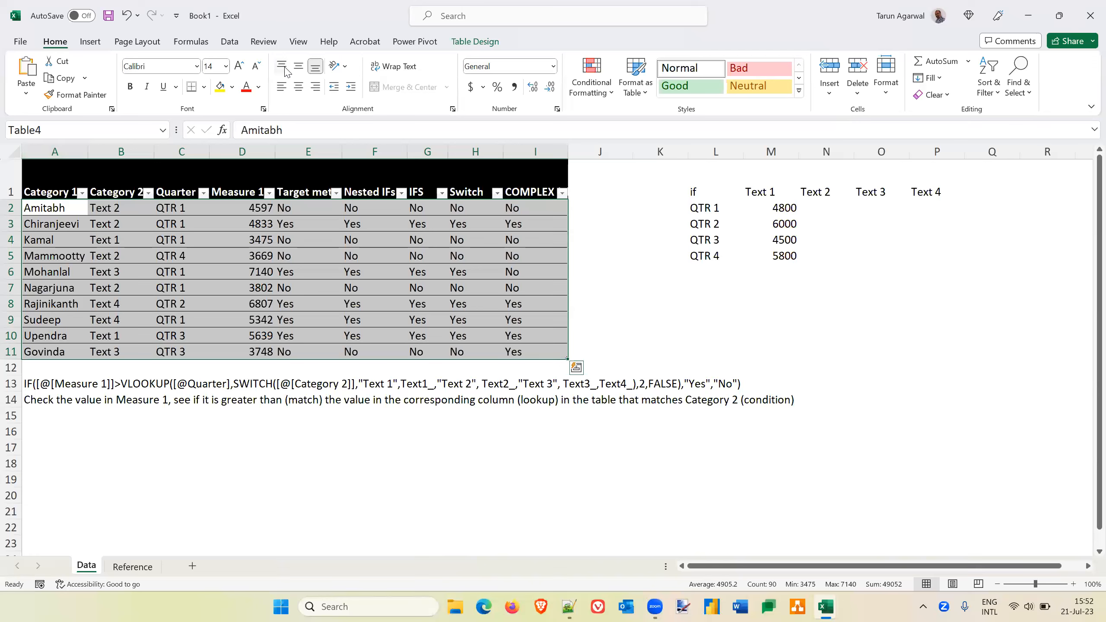
{"action": "left_click", "coordinate": [284, 69]}
{"action": "left_click_drag", "start_coordinate": [67, 177], "coordinate": [541, 189]}
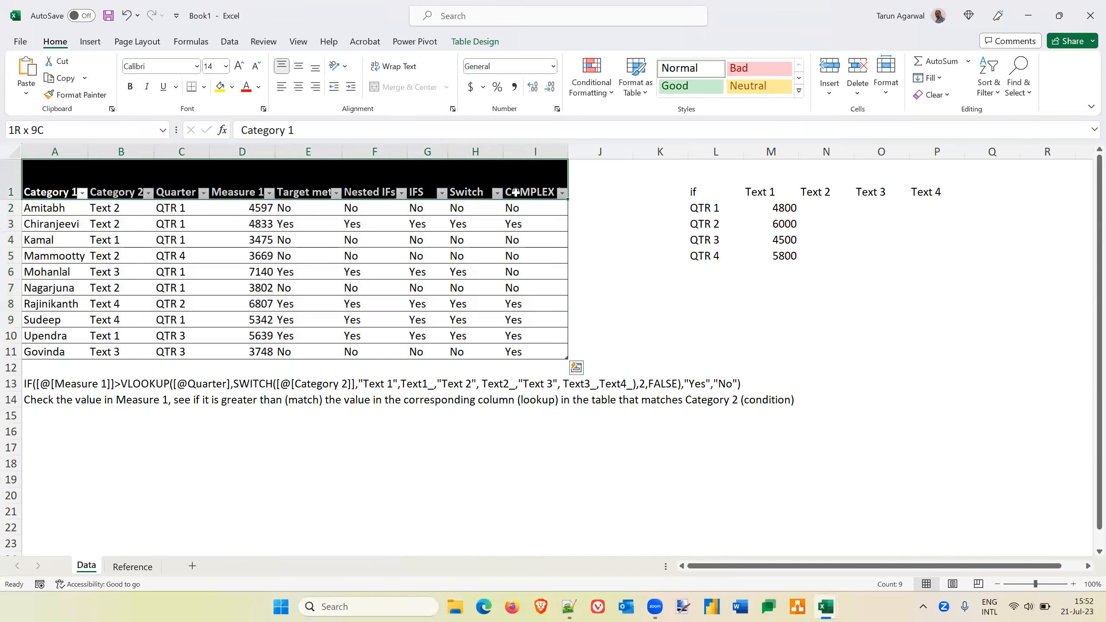
{"action": "left_click", "coordinate": [282, 67]}
{"action": "key", "text": "ctrl+z"}
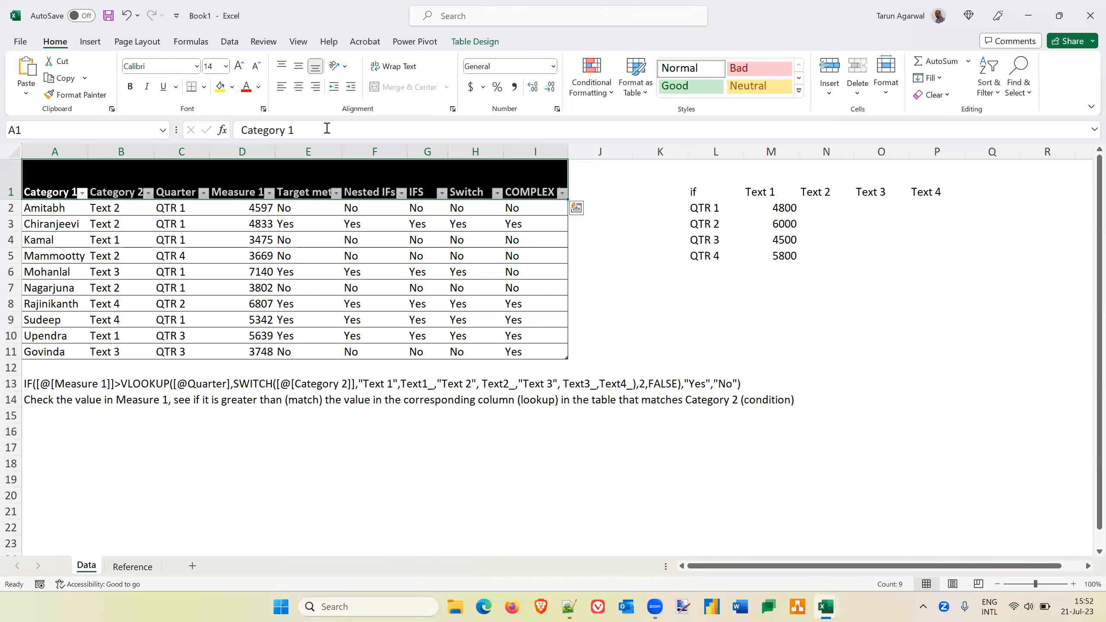
{"action": "left_click", "coordinate": [282, 66]}
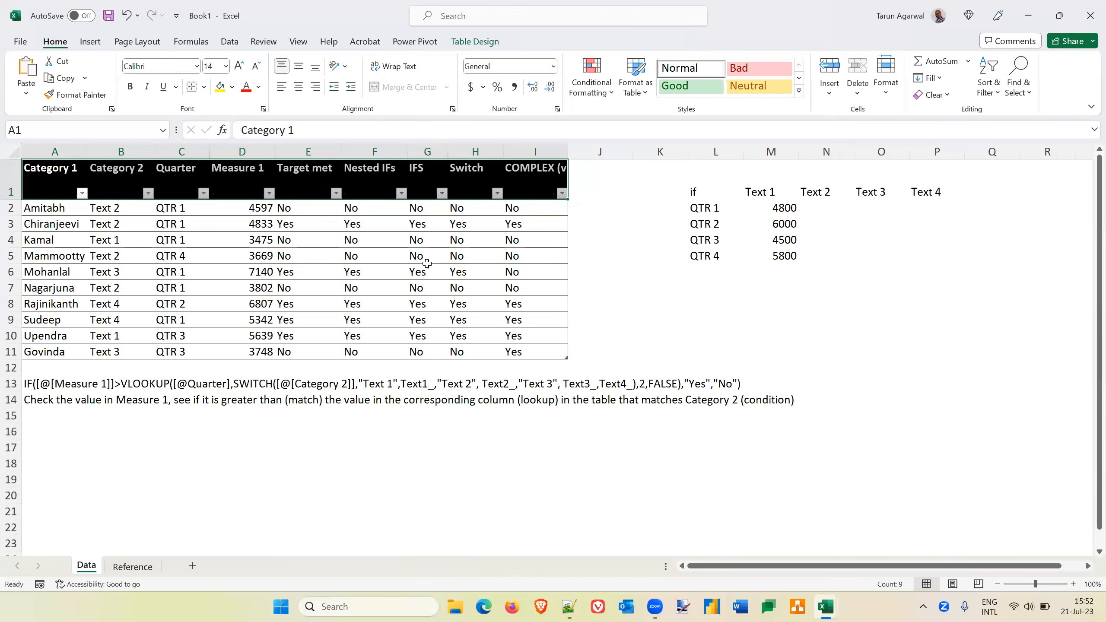
Step: Wrap the text of header I1 and copy that header into J1 to extend the table by one column
{"action": "left_click", "coordinate": [539, 189]}
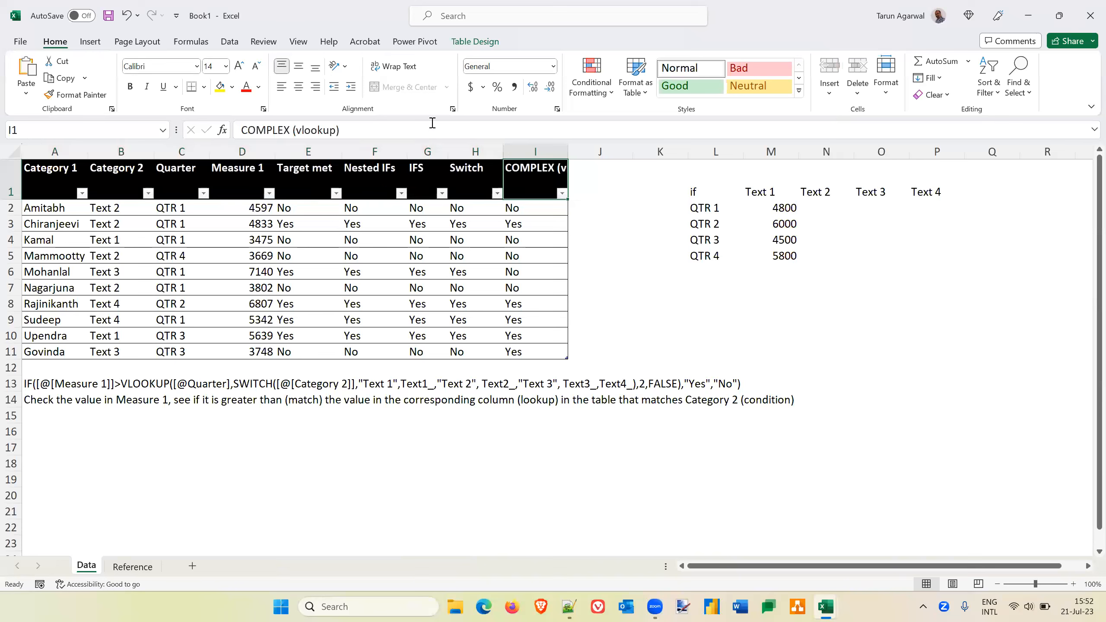
{"action": "left_click", "coordinate": [397, 72]}
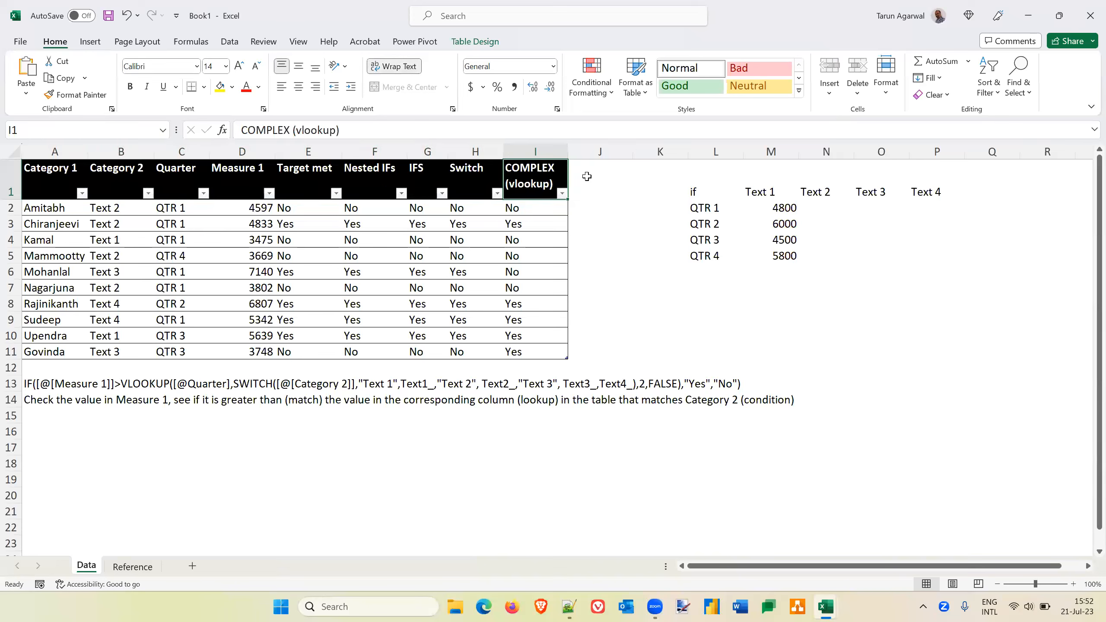
{"action": "key", "text": "ctrl+c"}
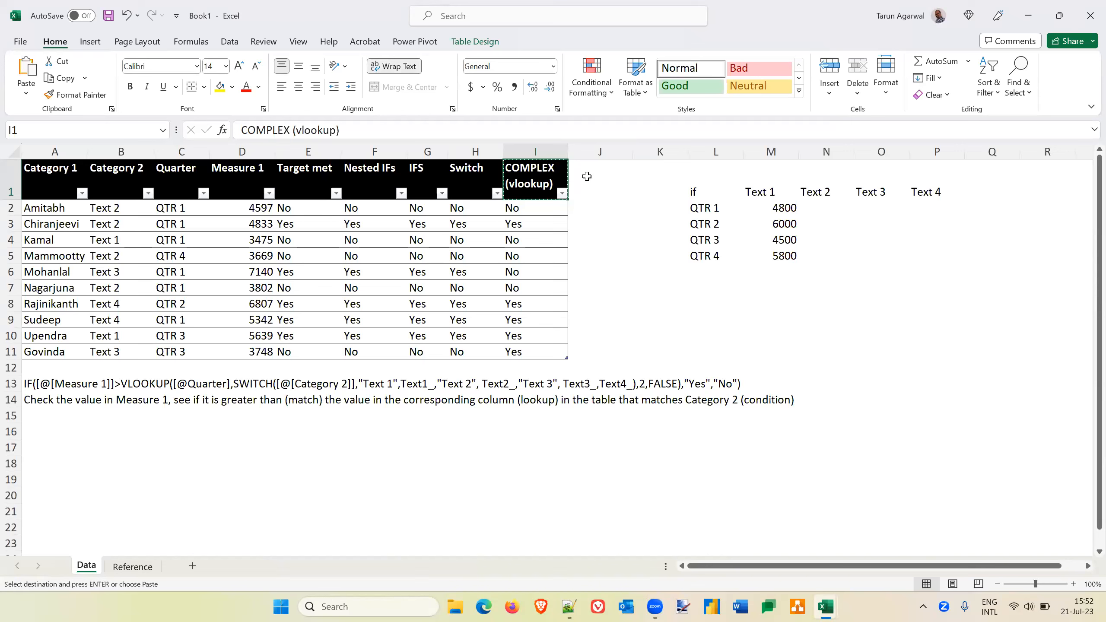
{"action": "left_click", "coordinate": [587, 176]}
{"action": "key", "text": "ctrl+v"}
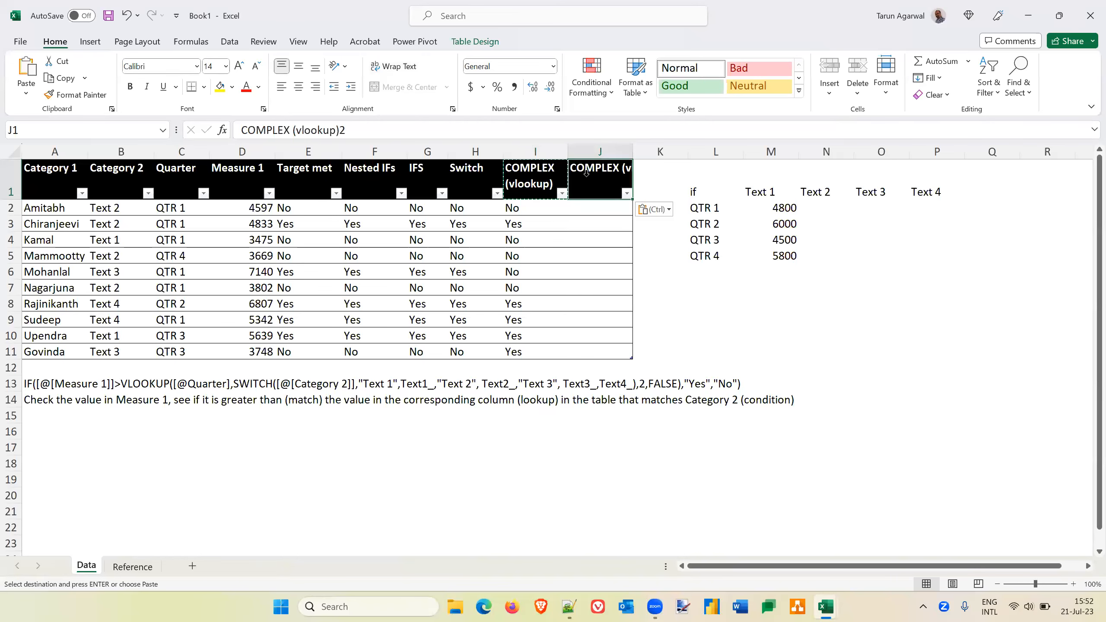
Step: Rename the new column header in J1 as "COMPLEX (xlookup)"
{"action": "left_click", "coordinate": [346, 130]}
{"action": "key", "text": "BackSpace"}
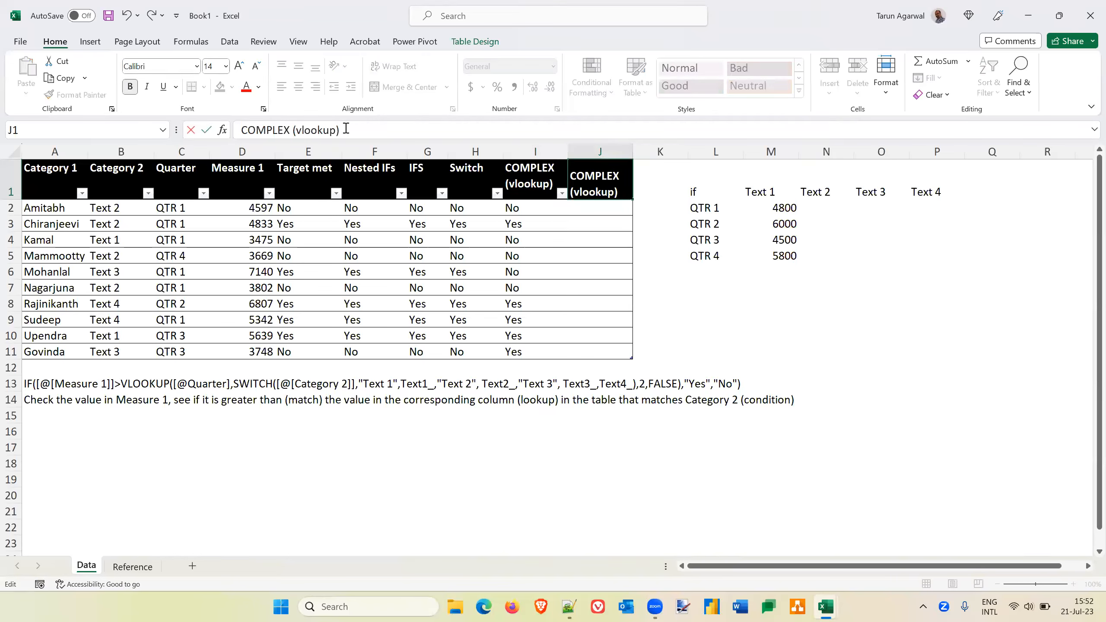
{"action": "key", "text": "BackSpace"}
{"action": "type", "text": "x"}
{"action": "key", "text": "Return"}
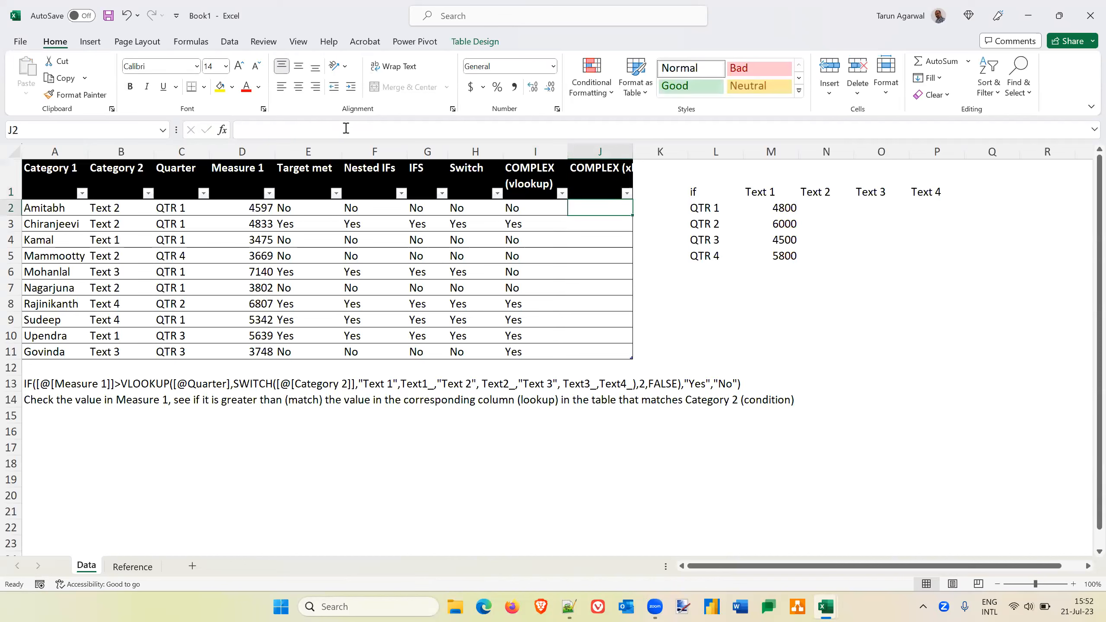
Step: Copy the wrapped header formatting of I1 onto J1
{"action": "key", "text": "Up"}
{"action": "key", "text": "Left"}
{"action": "left_click", "coordinate": [81, 95]}
{"action": "key", "text": "Right"}
{"action": "key", "text": "Return"}
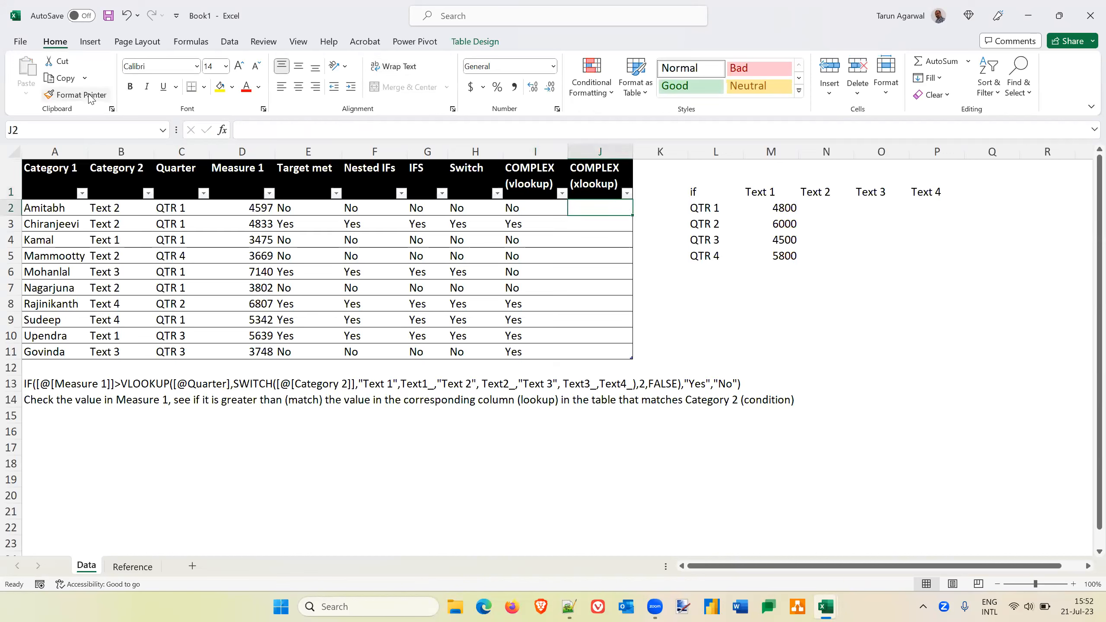
{"action": "key", "text": "Left"}
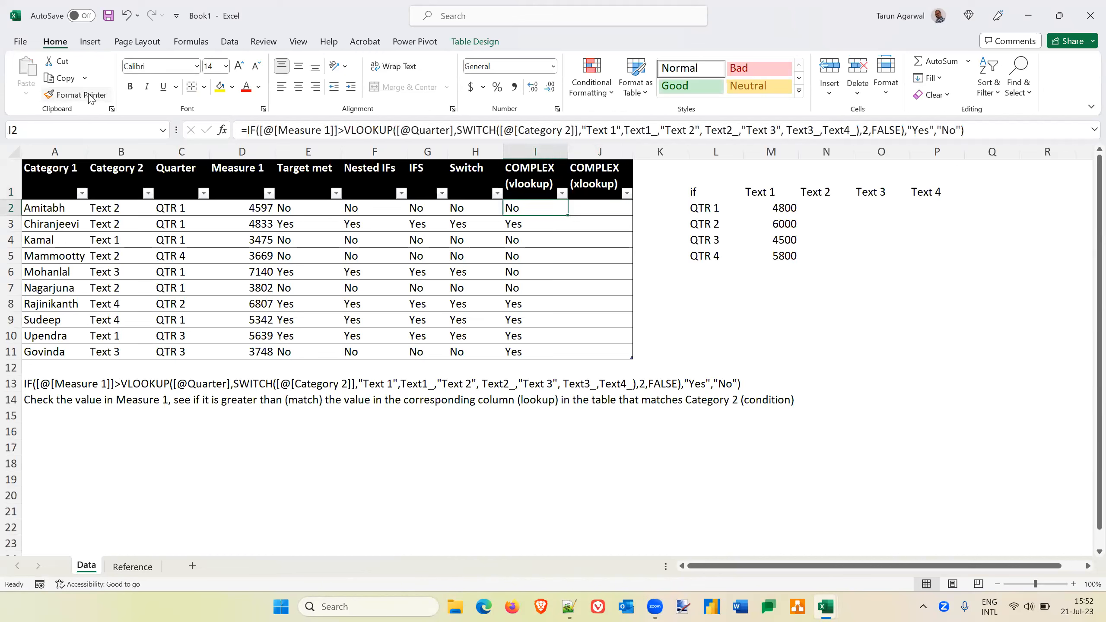
{"action": "key", "text": "Right"}
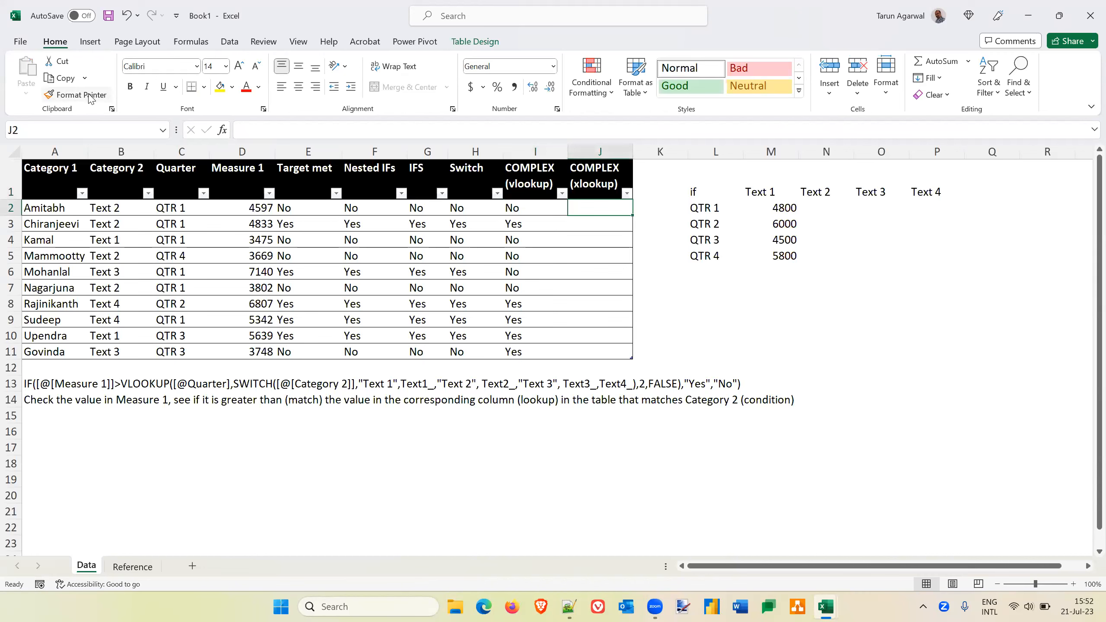
{"action": "type", "text": "=f"}
{"action": "key", "text": "Tab"}
{"action": "key", "text": "BackSpace"}
{"action": "key", "text": "BackSpace"}
{"action": "key", "text": "BackSpace"}
{"action": "key", "text": "BackSpace"}
{"action": "key", "text": "BackSpace"}
{"action": "key", "text": "BackSpace"}
{"action": "key", "text": "BackSpace"}
{"action": "key", "text": "BackSpace"}
{"action": "type", "text": "if"}
{"action": "key", "text": "BackSpace"}
{"action": "key", "text": "BackSpace"}
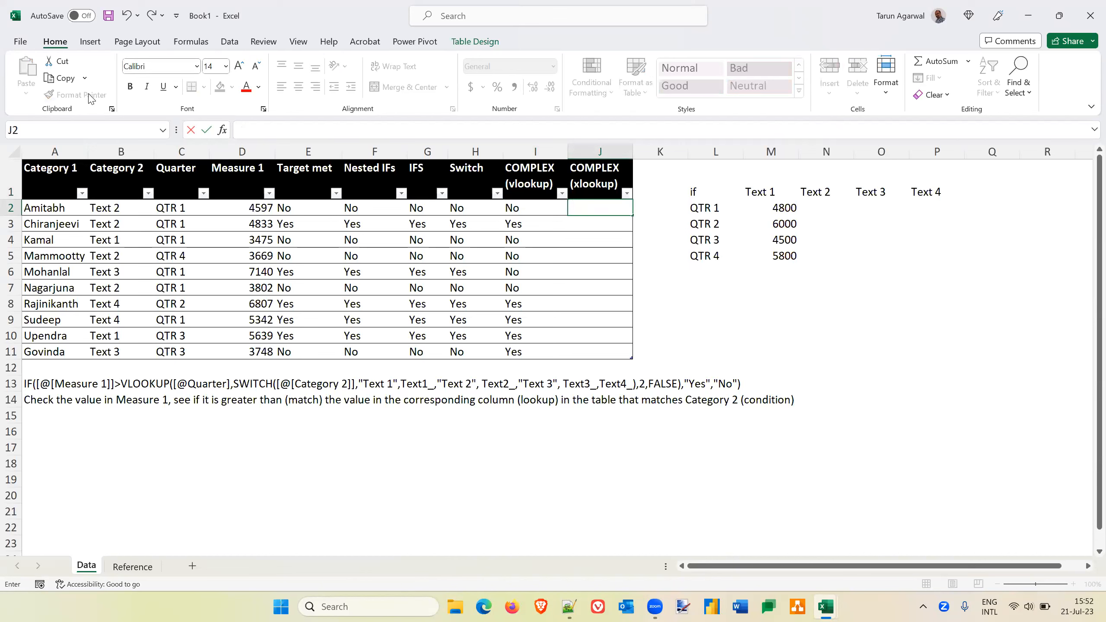
Step: Start an IF formula in J2 whose condition tests whether the row's Measure 1 is greater than another value
{"action": "type", "text": "=fi"}
{"action": "key", "text": "Tab"}
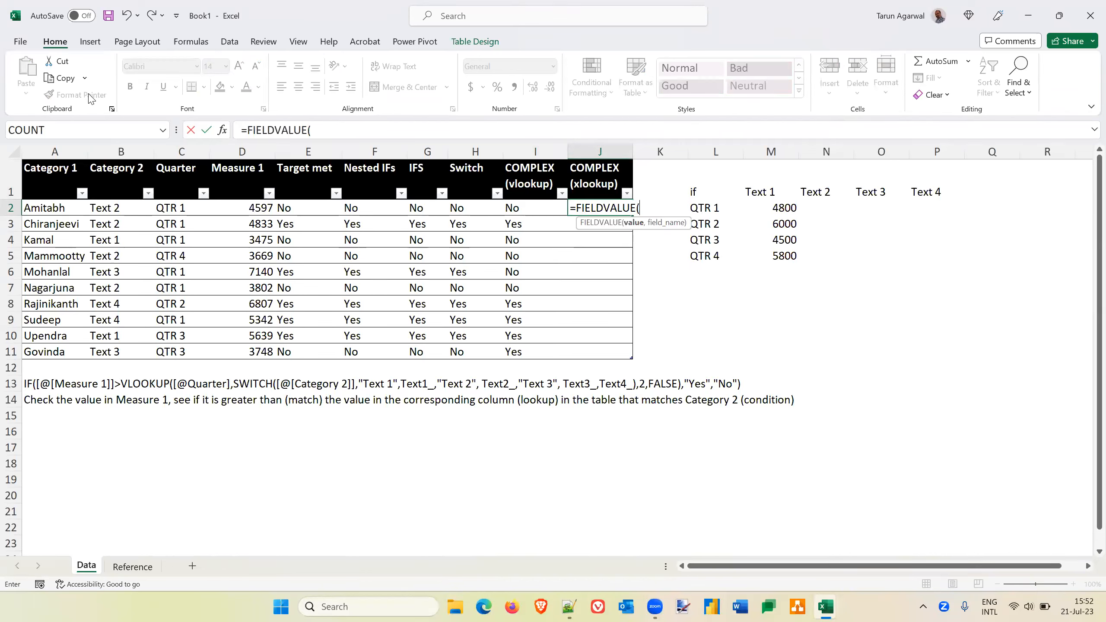
{"action": "left_click_drag", "start_coordinate": [316, 128], "coordinate": [248, 129]}
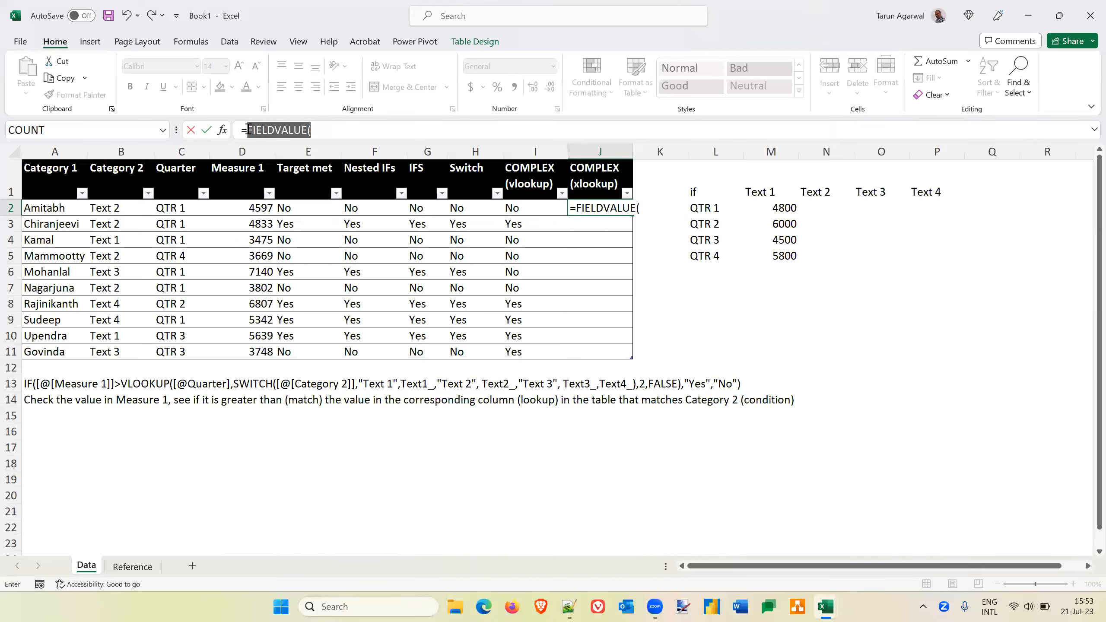
{"action": "type", "text": "IF("}
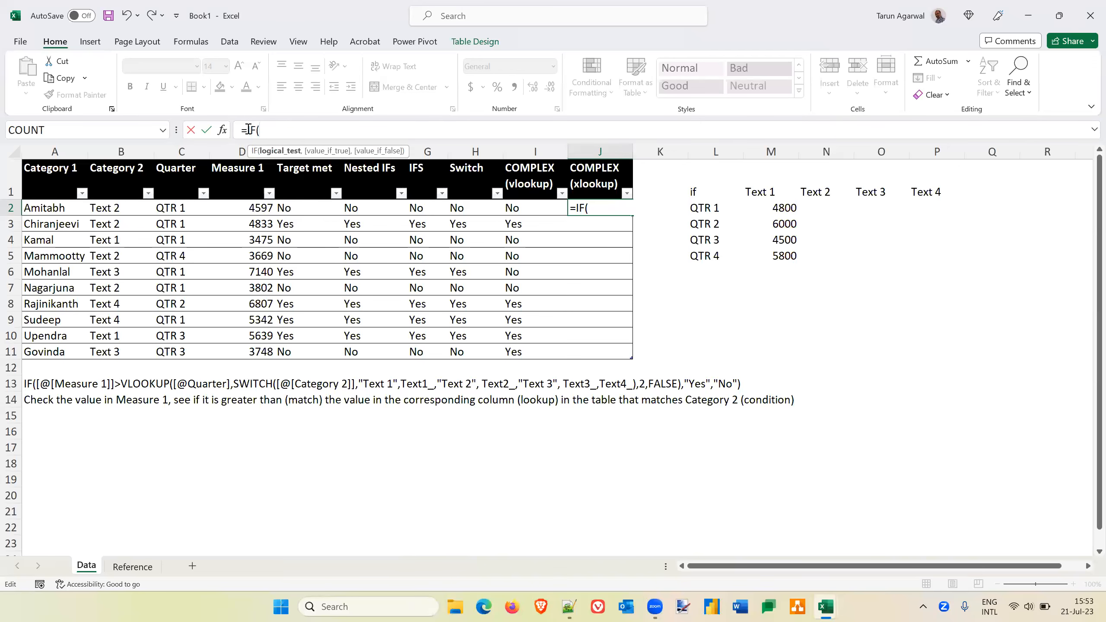
{"action": "left_click", "coordinate": [240, 206]}
{"action": "type", "text": ">"}
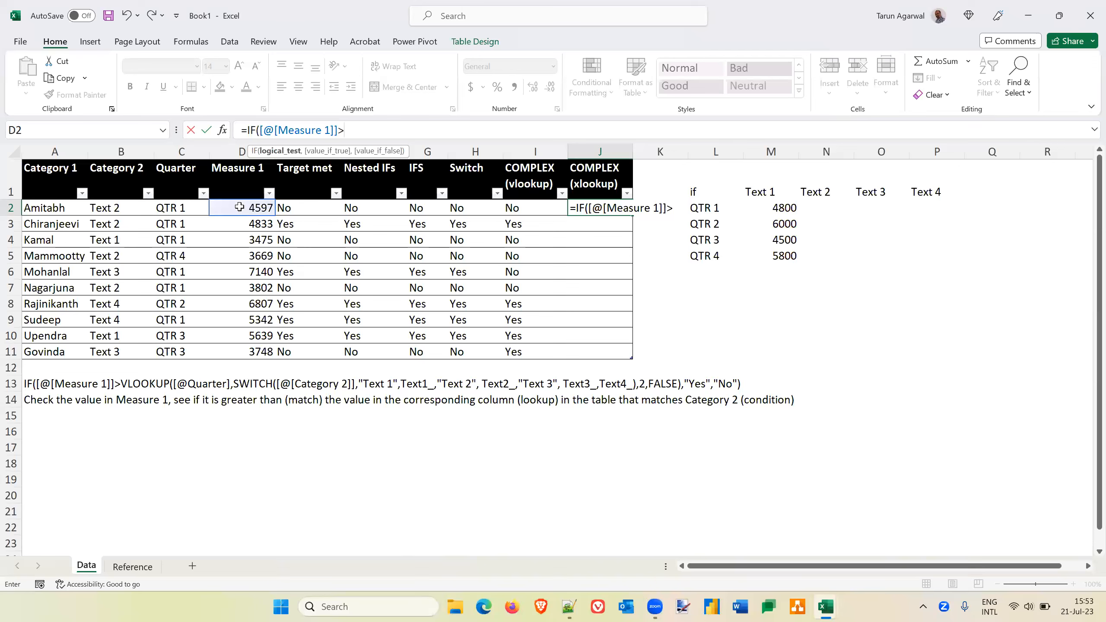
Step: Add an XLOOKUP of the row's Quarter as the comparison value, with a SWITCH on Category 2 as its lookup array
{"action": "type", "text": "xl"}
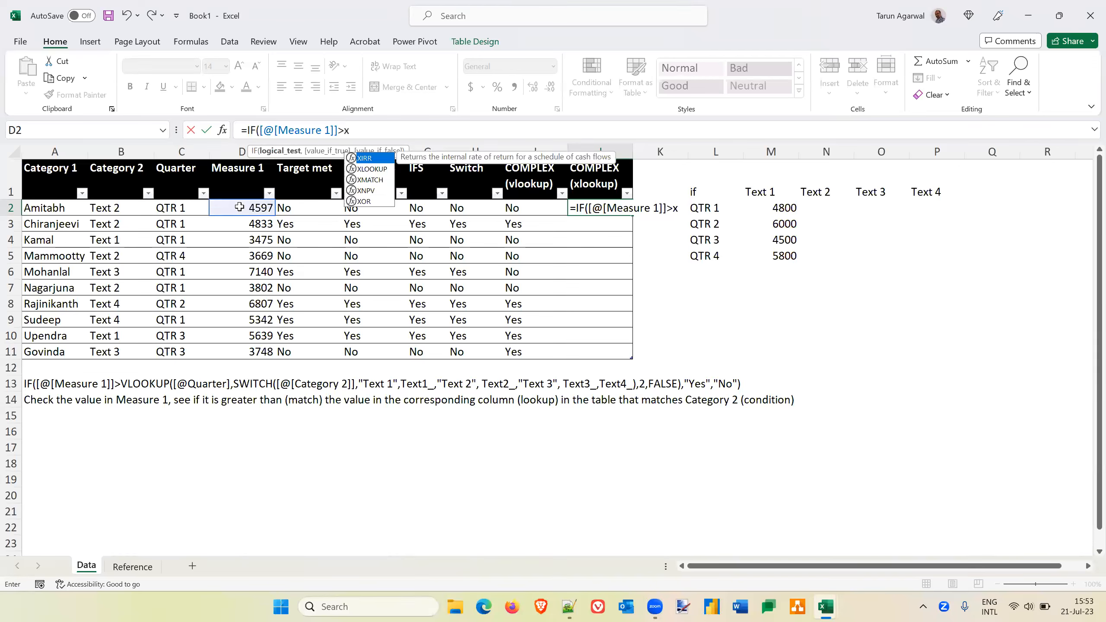
{"action": "key", "text": "Tab"}
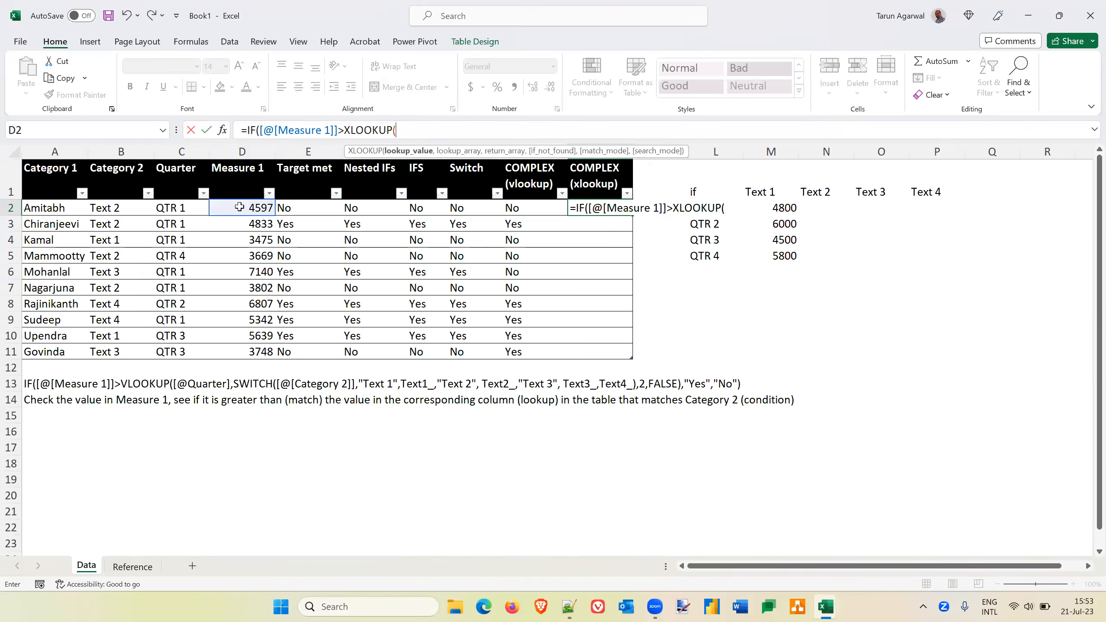
{"action": "left_click", "coordinate": [181, 209]}
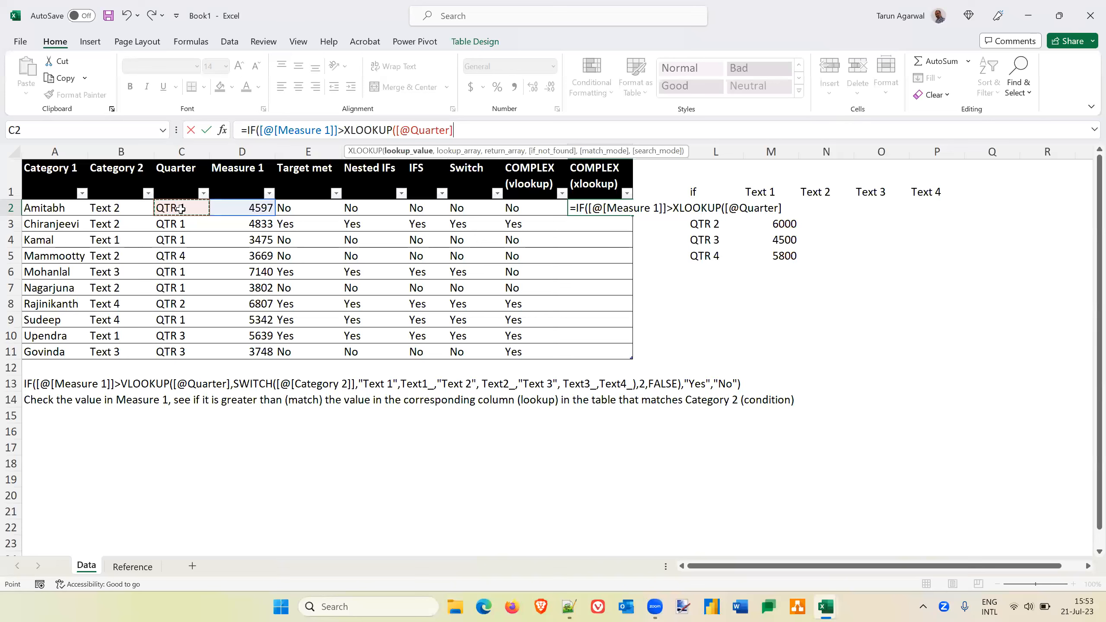
{"action": "type", "text": ",swi"}
{"action": "key", "text": "Tab"}
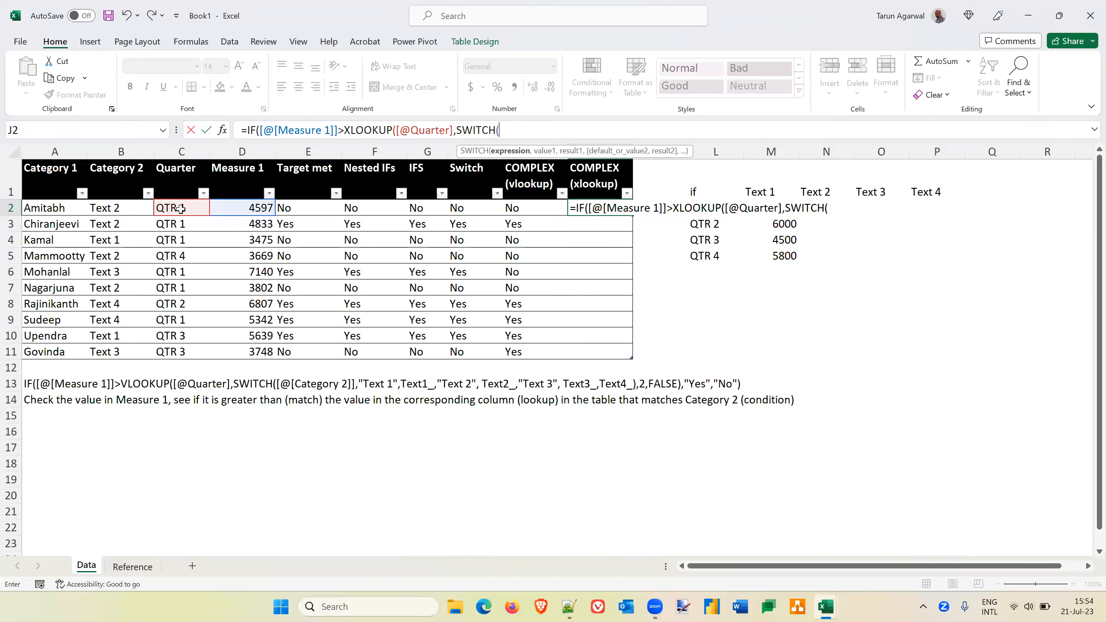
{"action": "left_click", "coordinate": [122, 210]}
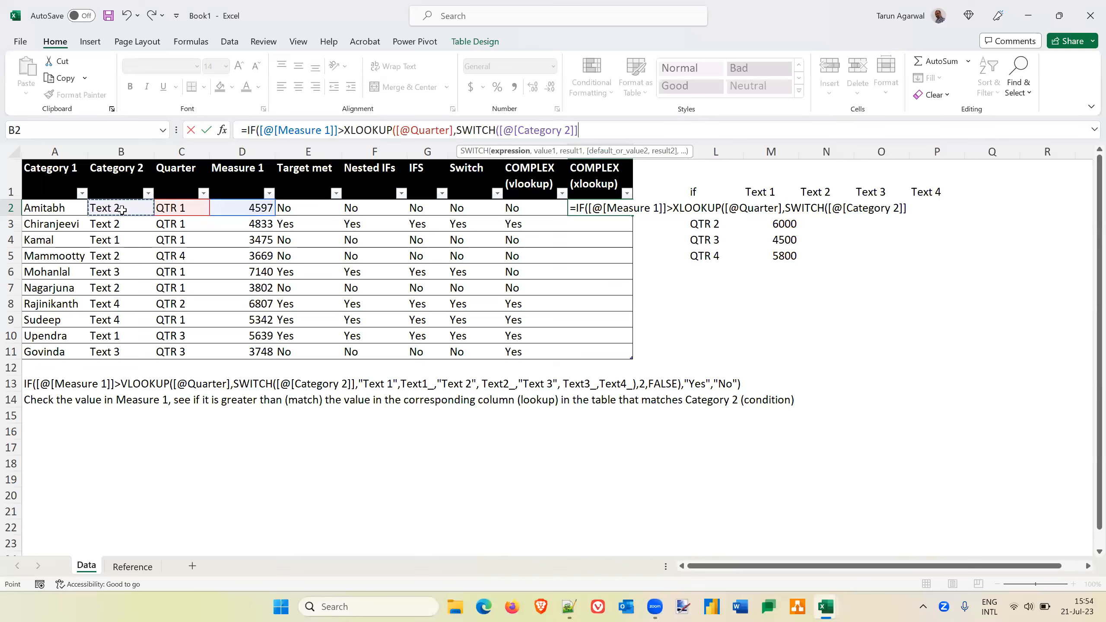
{"action": "type", "text": ","}
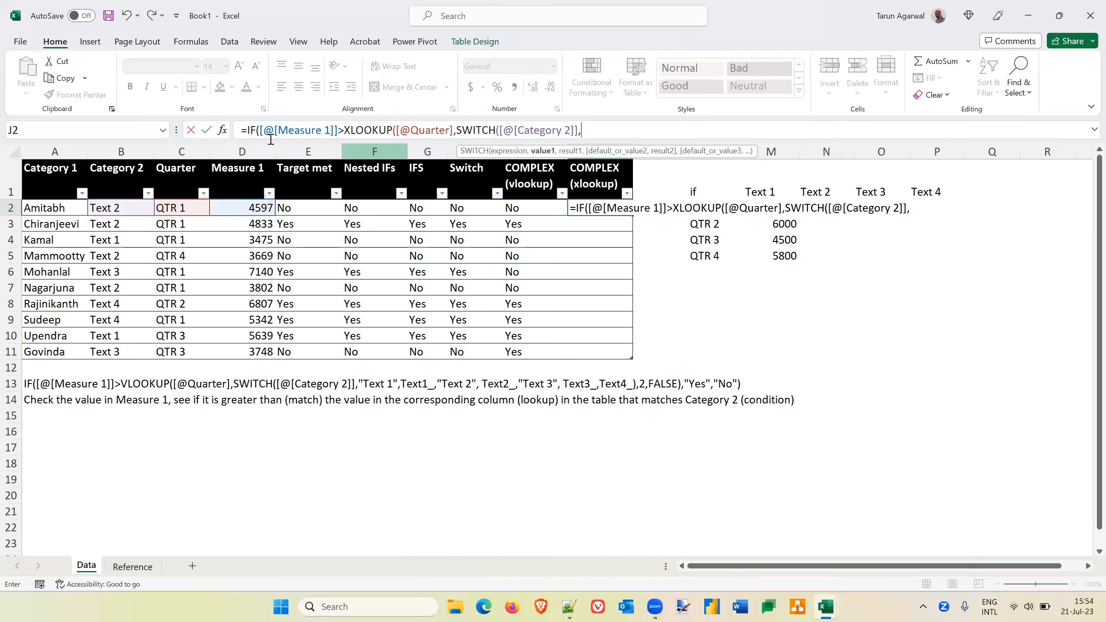
Step: Store the incomplete J2 formula as plain text by removing its leading equals sign
{"action": "left_click", "coordinate": [247, 129]}
{"action": "key", "text": "BackSpace"}
{"action": "key", "text": "Return"}
{"action": "key", "text": "Up"}
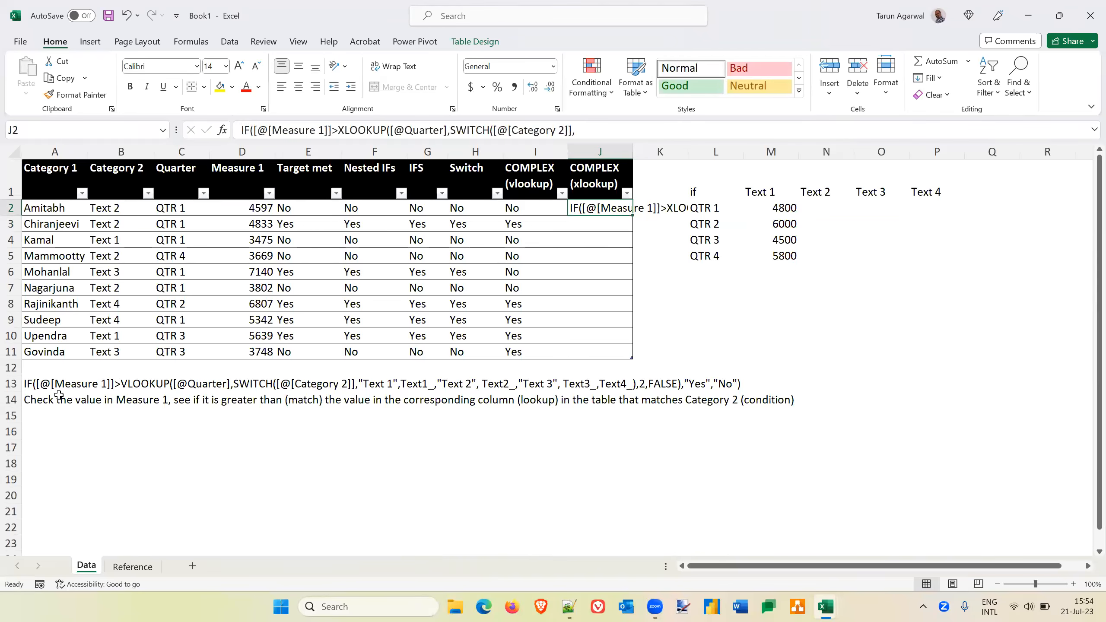
Step: Copy the SWITCH value and result pairs, from "Text 1",Text1_ through Text4_, out of the formula in I2
{"action": "left_click", "coordinate": [527, 206]}
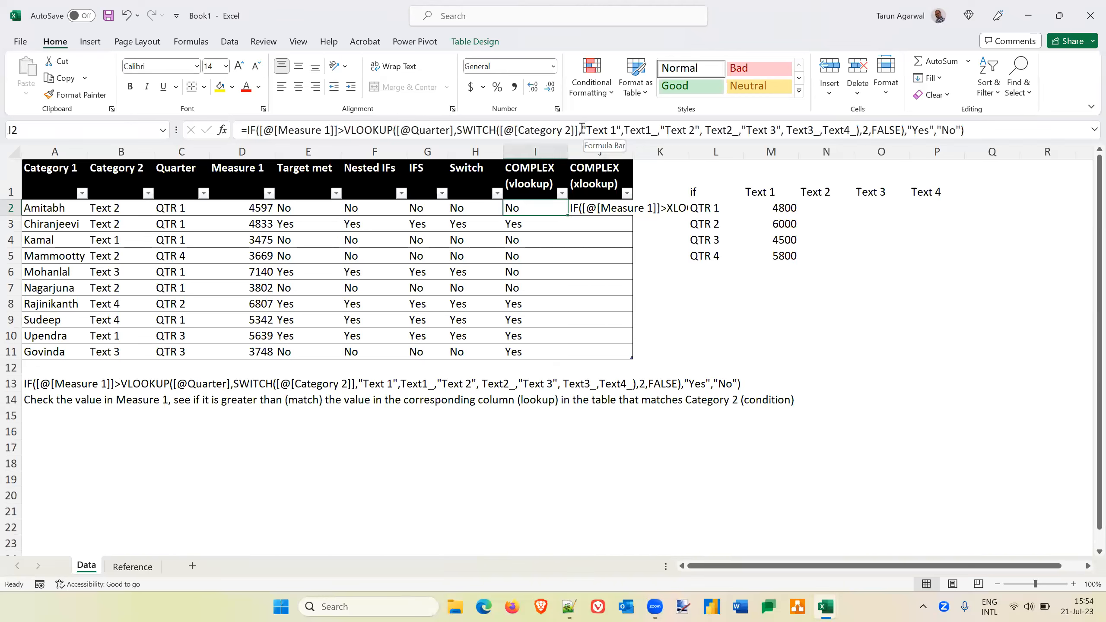
{"action": "left_click_drag", "start_coordinate": [583, 129], "coordinate": [857, 129]}
{"action": "key", "text": "ctrl+c"}
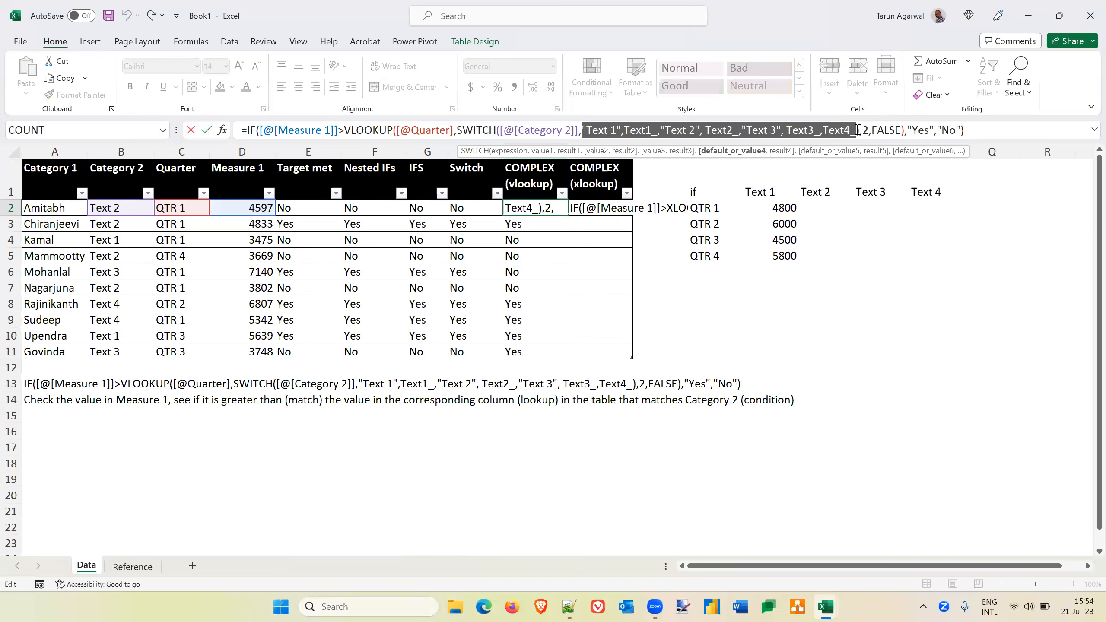
{"action": "key", "text": "Escape"}
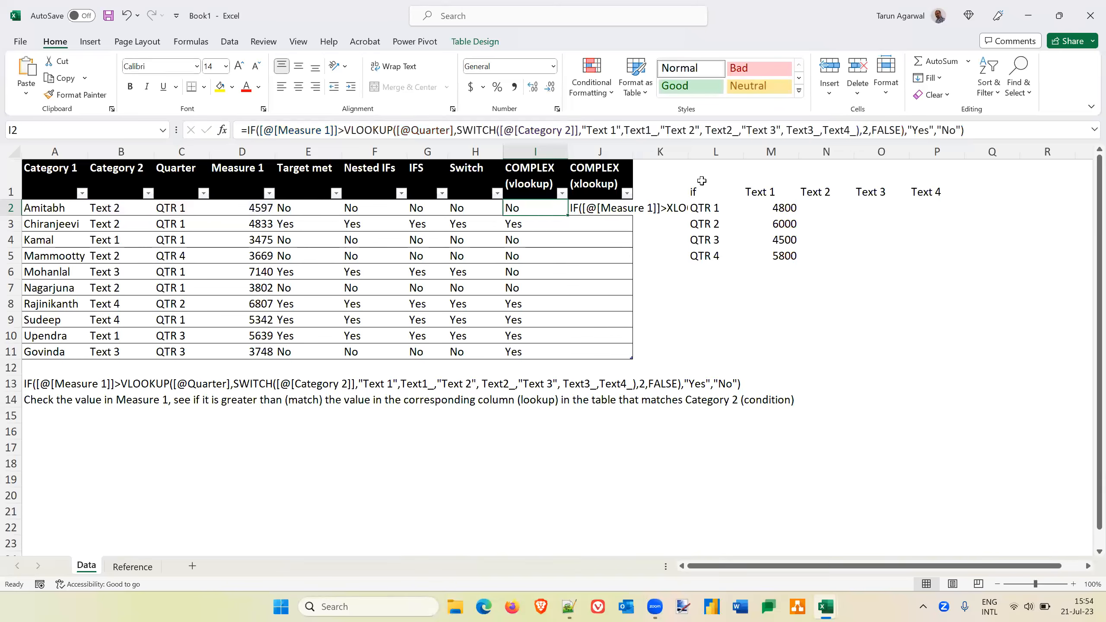
Step: Turn J2 back into a formula and paste the copied value and result pairs at the end of its SWITCH
{"action": "left_click", "coordinate": [599, 208]}
{"action": "left_click", "coordinate": [240, 130]}
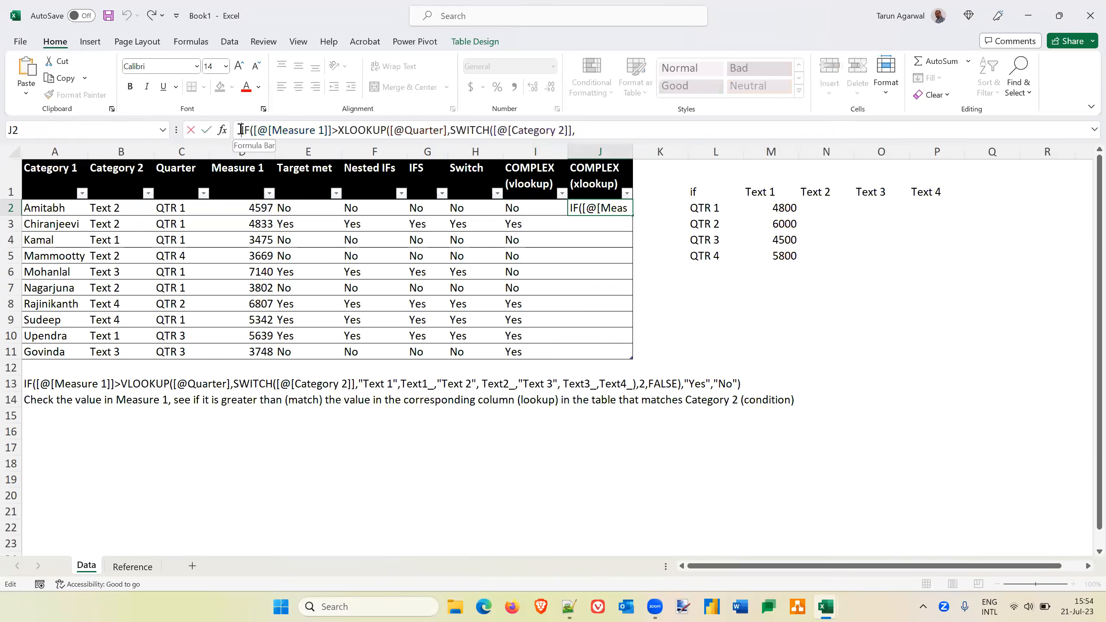
{"action": "type", "text": "="}
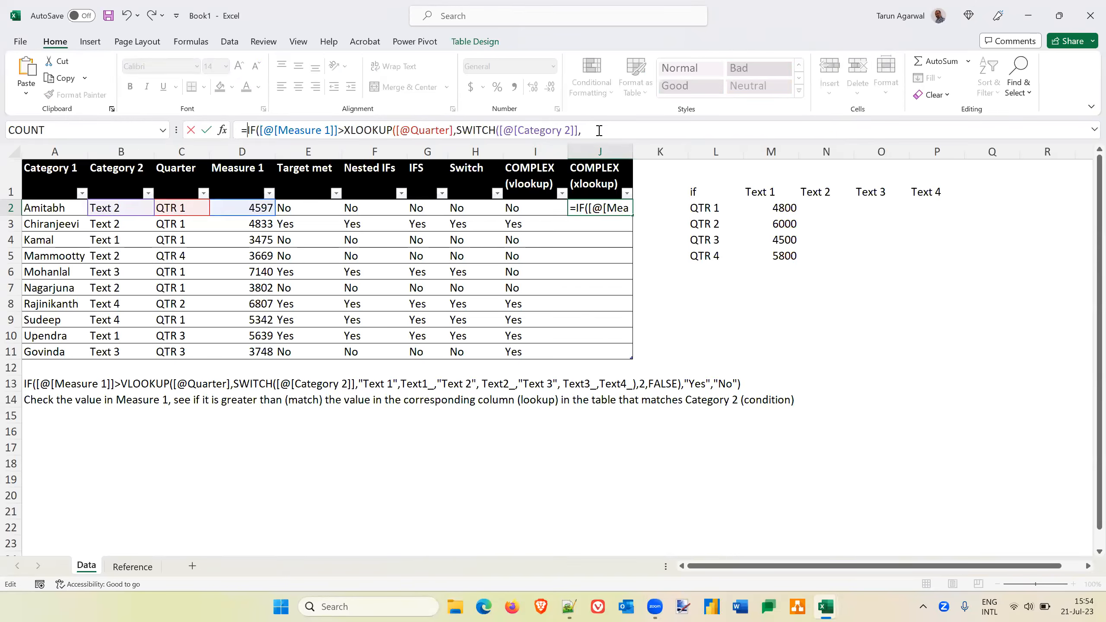
{"action": "key", "text": "ctrl+v"}
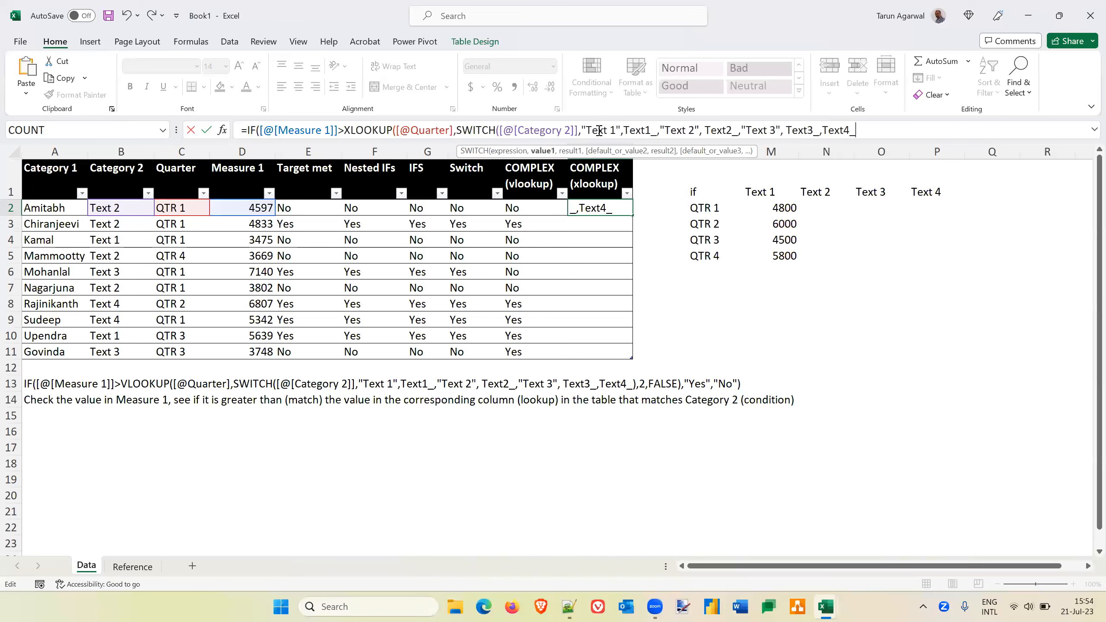
Step: Change the SWITCH result for "Text 1" in J2 to the table column Text1_[Quarter]
{"action": "left_click", "coordinate": [654, 131]}
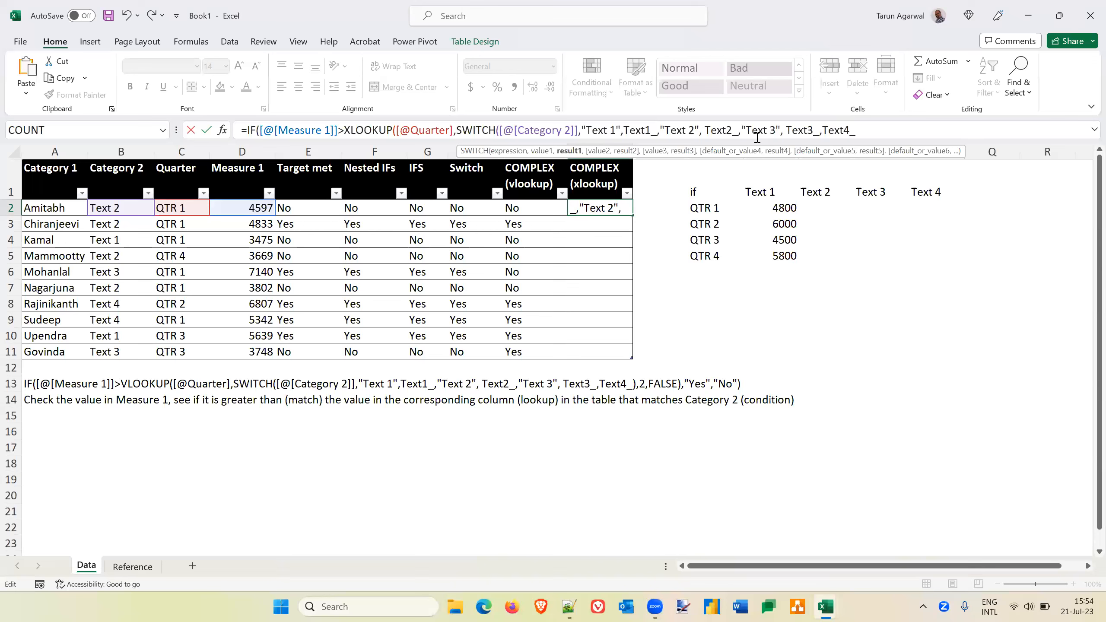
{"action": "key", "text": "Delete"}
{"action": "key", "text": "BackSpace"}
{"action": "key", "text": "BackSpace"}
{"action": "key", "text": "BackSpace"}
{"action": "key", "text": "BackSpace"}
{"action": "key", "text": "BackSpace"}
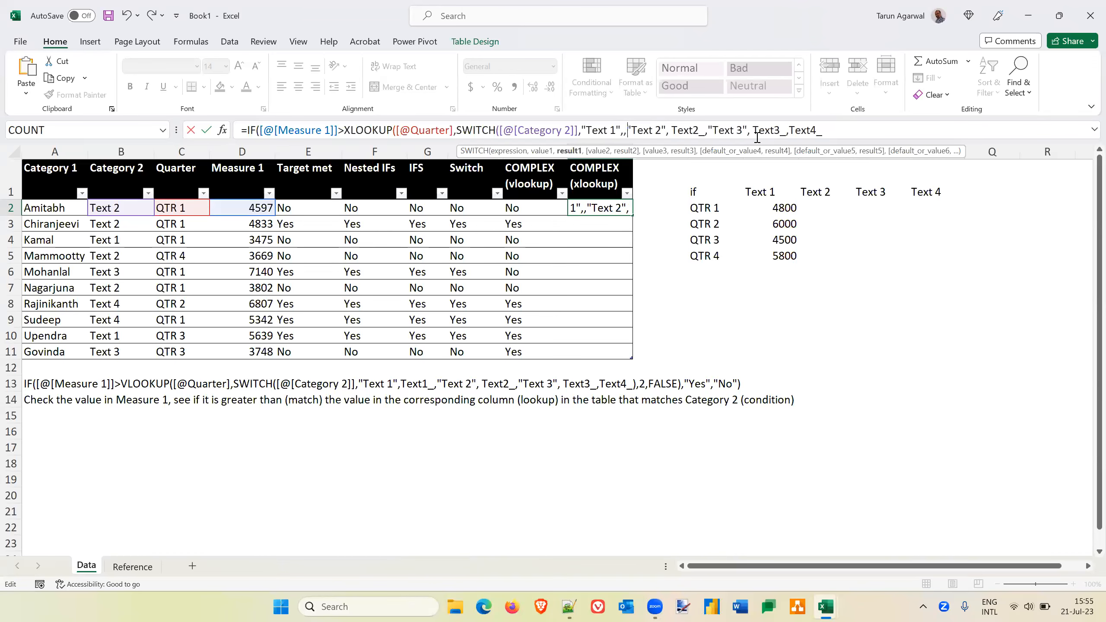
{"action": "type", "text": "text"}
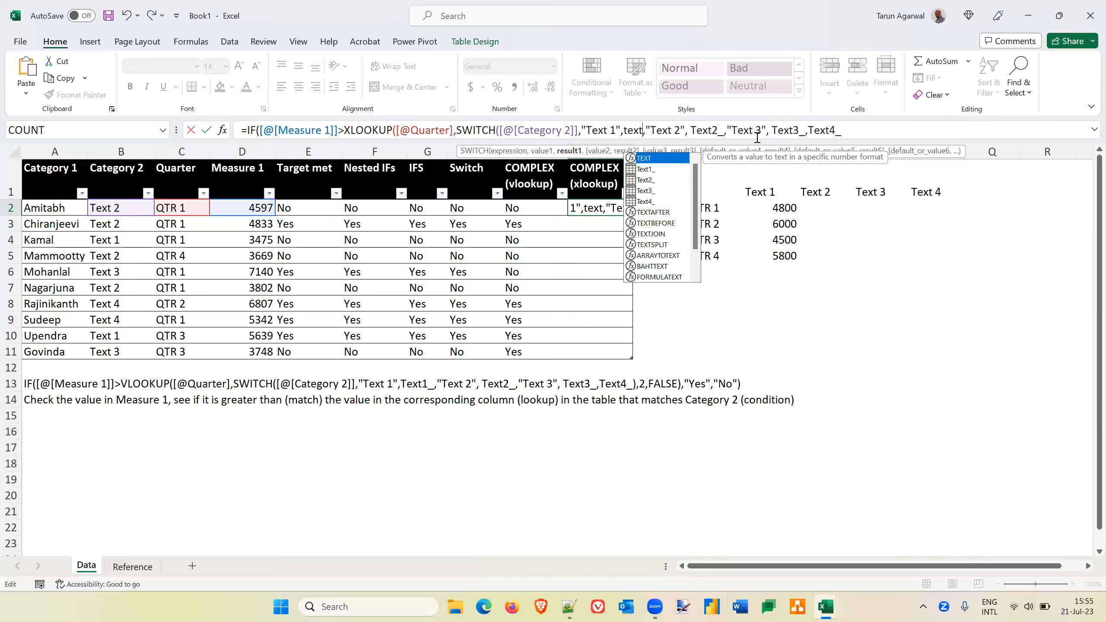
{"action": "key", "text": "Down"}
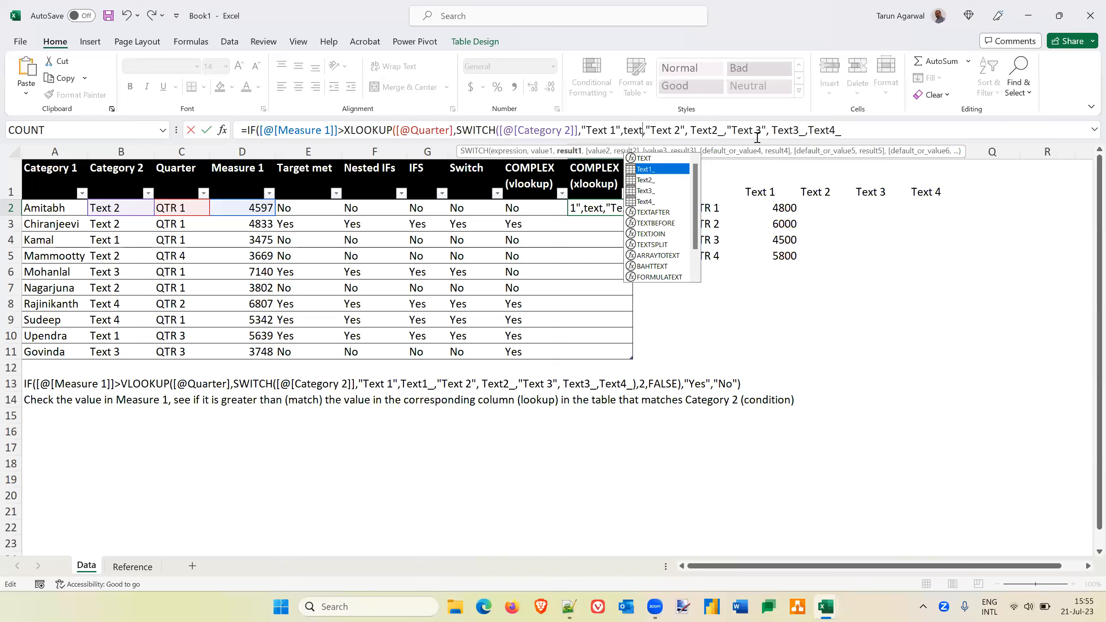
{"action": "key", "text": "Tab"}
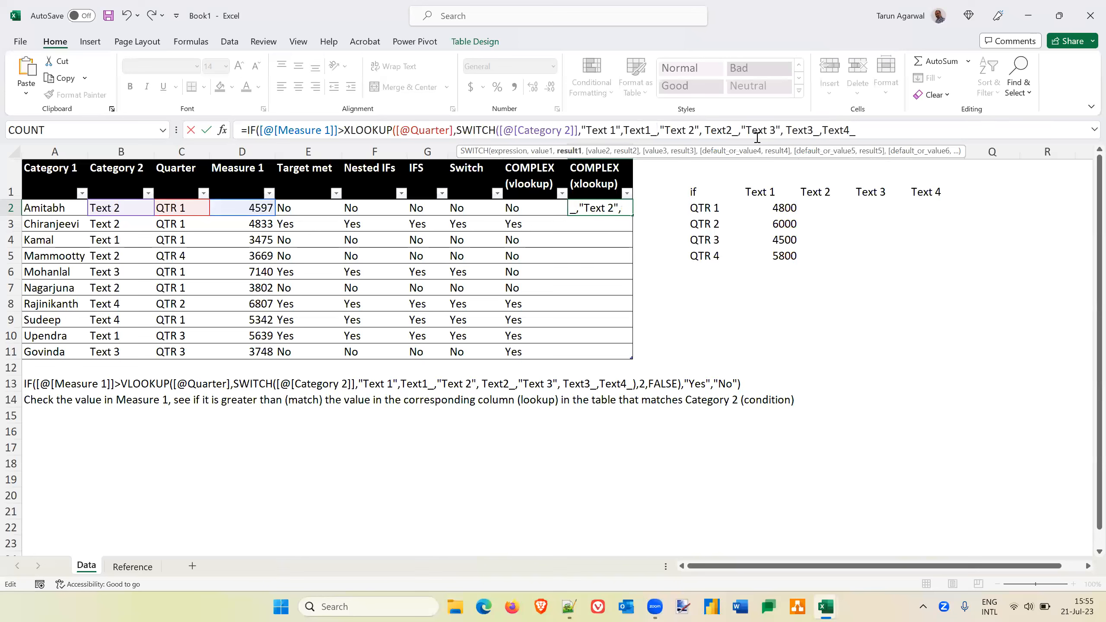
{"action": "type", "text": "["}
{"action": "key", "text": "Down"}
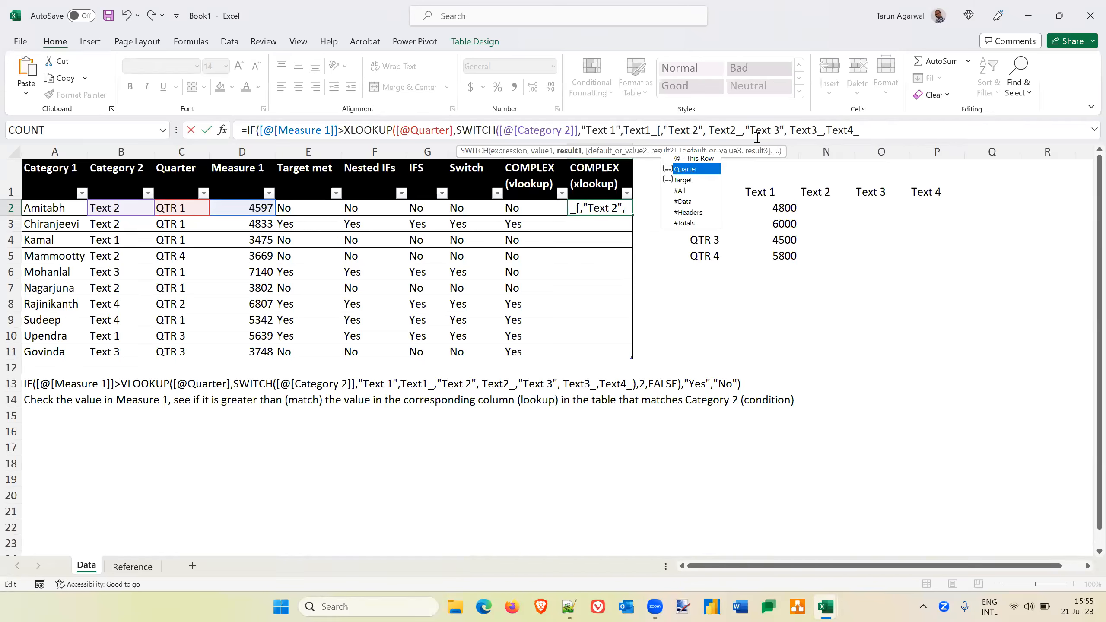
{"action": "key", "text": "Tab"}
{"action": "type", "text": "]"}
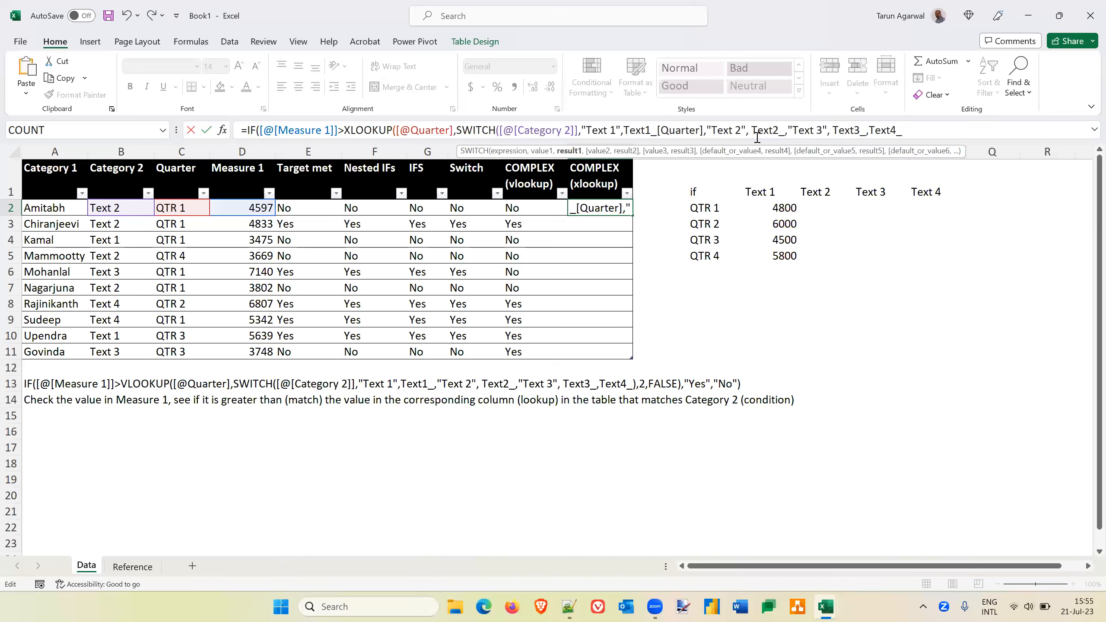
Step: Add the [Quarter] column reference to Text2_, Text3_ and Text4_ as well, and close the SWITCH function
{"action": "key", "text": "Left"}
{"action": "key", "text": "shift+Left"}
{"action": "key", "text": "shift+Left"}
{"action": "key", "text": "shift+Left"}
{"action": "key", "text": "shift+Left"}
{"action": "key", "text": "shift+Left"}
{"action": "key", "text": "shift+Left"}
{"action": "key", "text": "shift+Left"}
{"action": "key", "text": "shift+Left"}
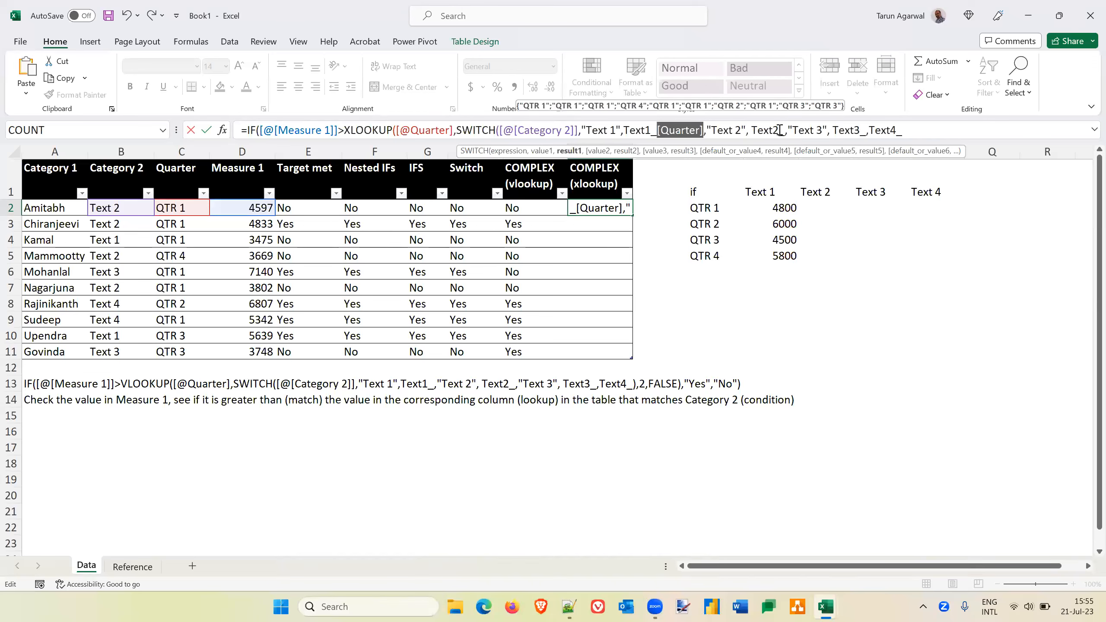
{"action": "key", "text": "ctrl+c"}
{"action": "left_click", "coordinate": [787, 131]}
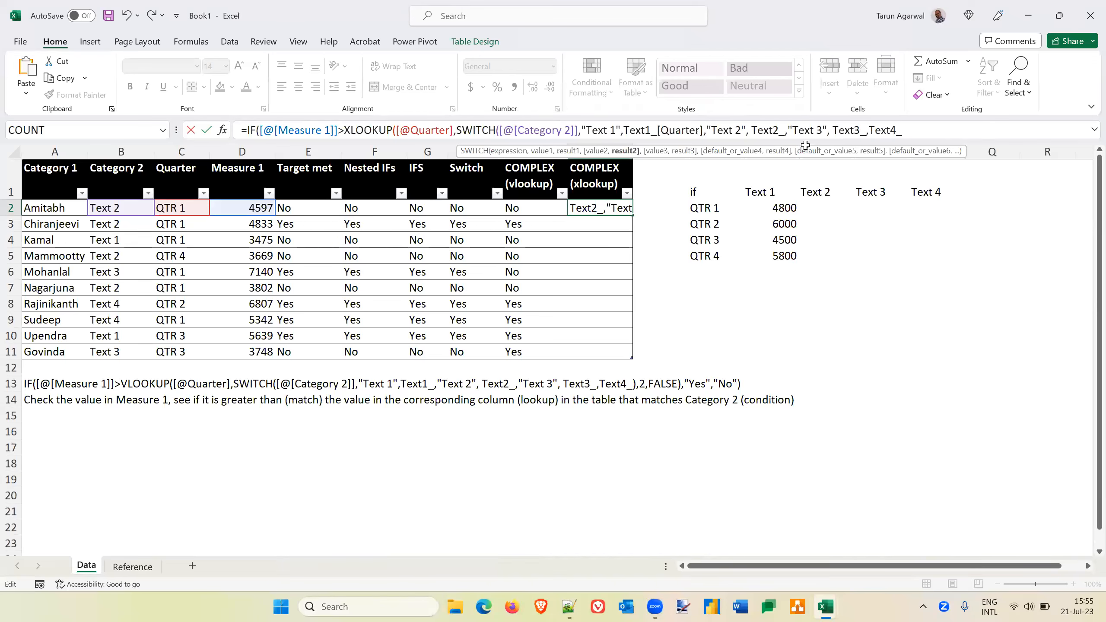
{"action": "key", "text": "ctrl+v"}
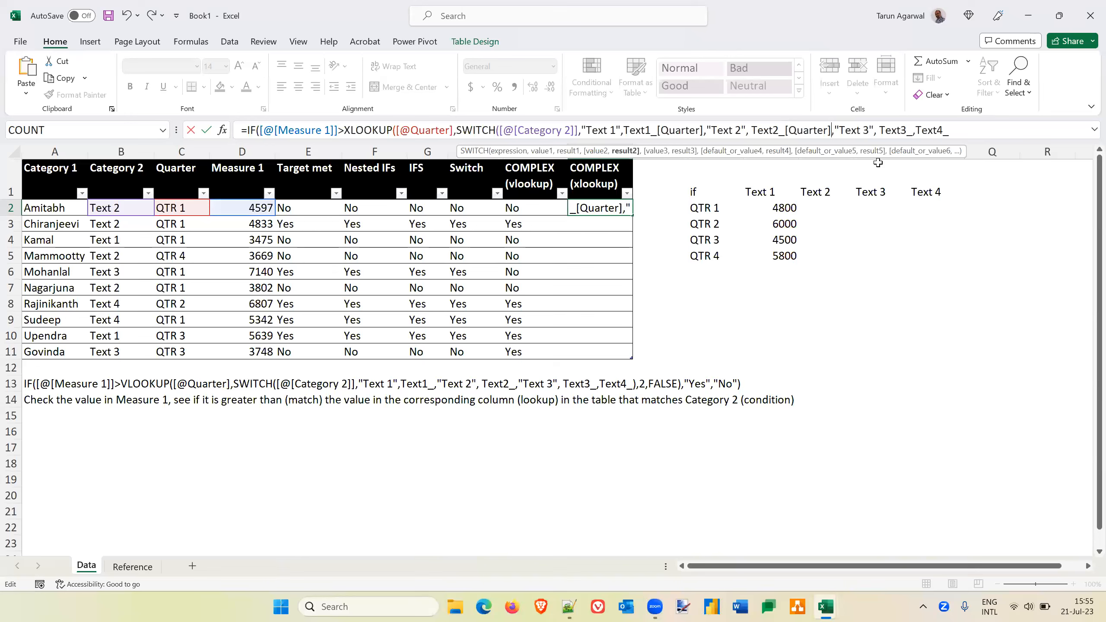
{"action": "left_click", "coordinate": [914, 131]}
{"action": "key", "text": "ctrl+v"}
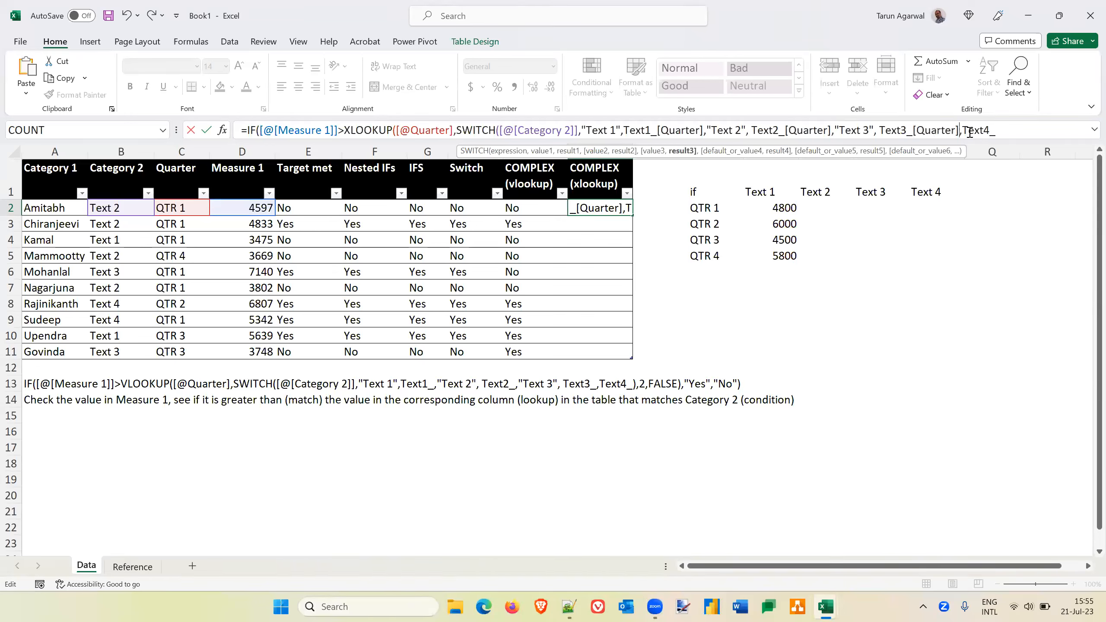
{"action": "left_click", "coordinate": [999, 130]}
{"action": "key", "text": "ctrl+v"}
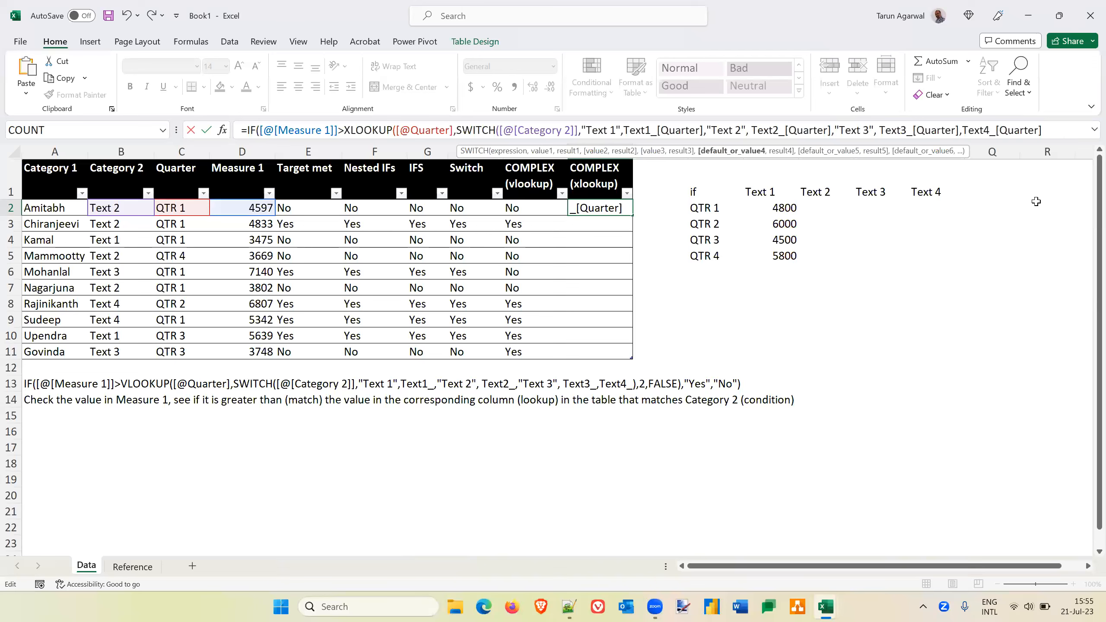
{"action": "type", "text": ")"}
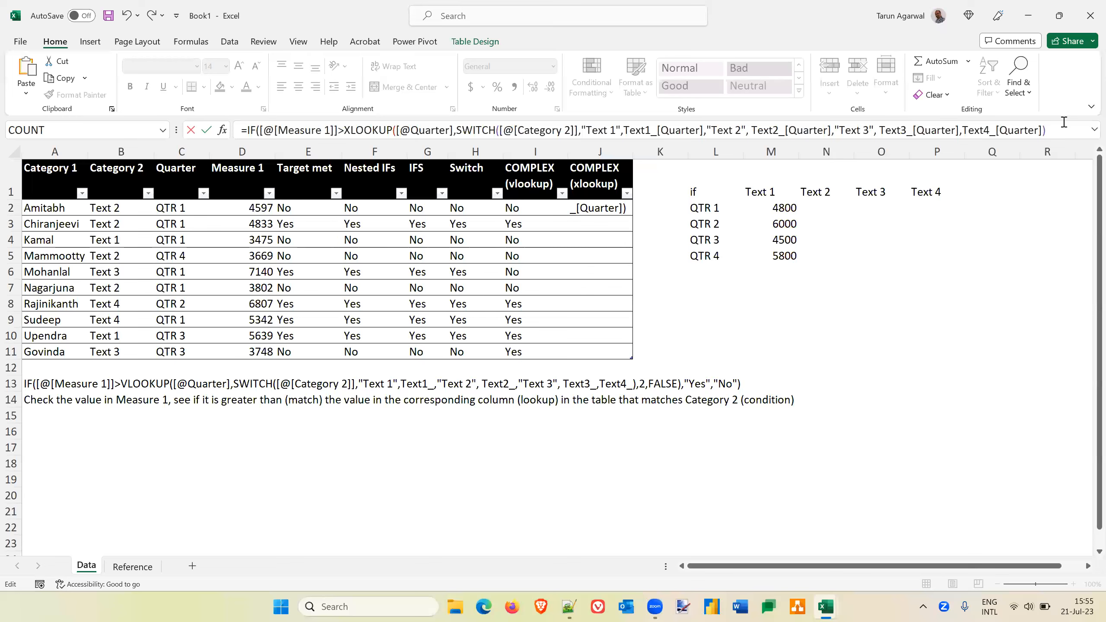
Step: Duplicate the complete SWITCH expression as the return array argument of the XLOOKUP in J2
{"action": "left_click", "coordinate": [1051, 132]}
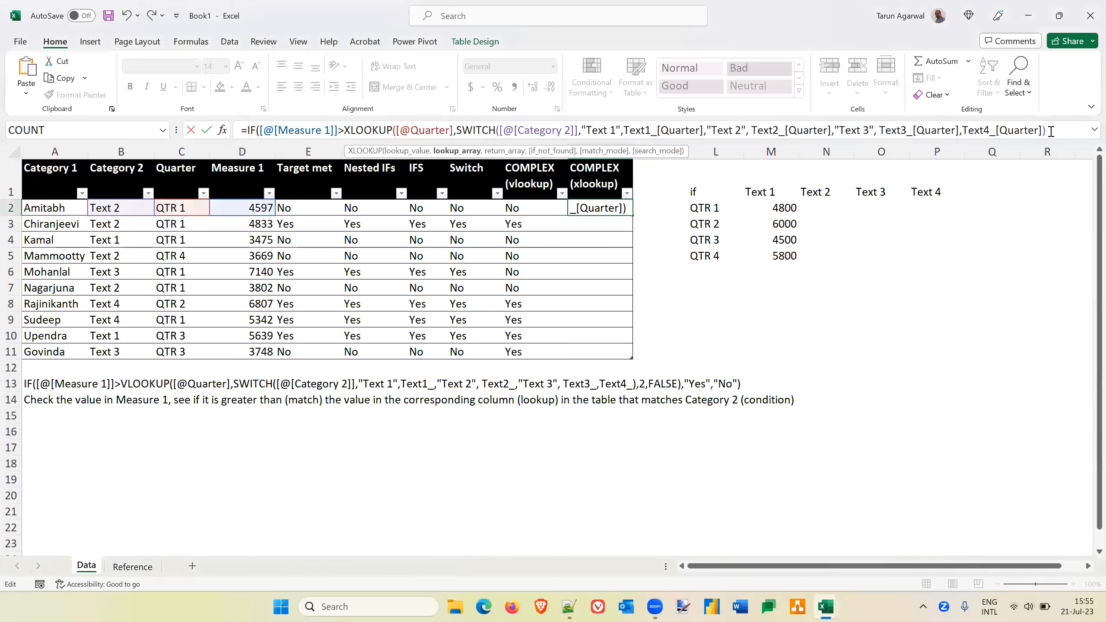
{"action": "left_click_drag", "start_coordinate": [1052, 132], "coordinate": [456, 121]}
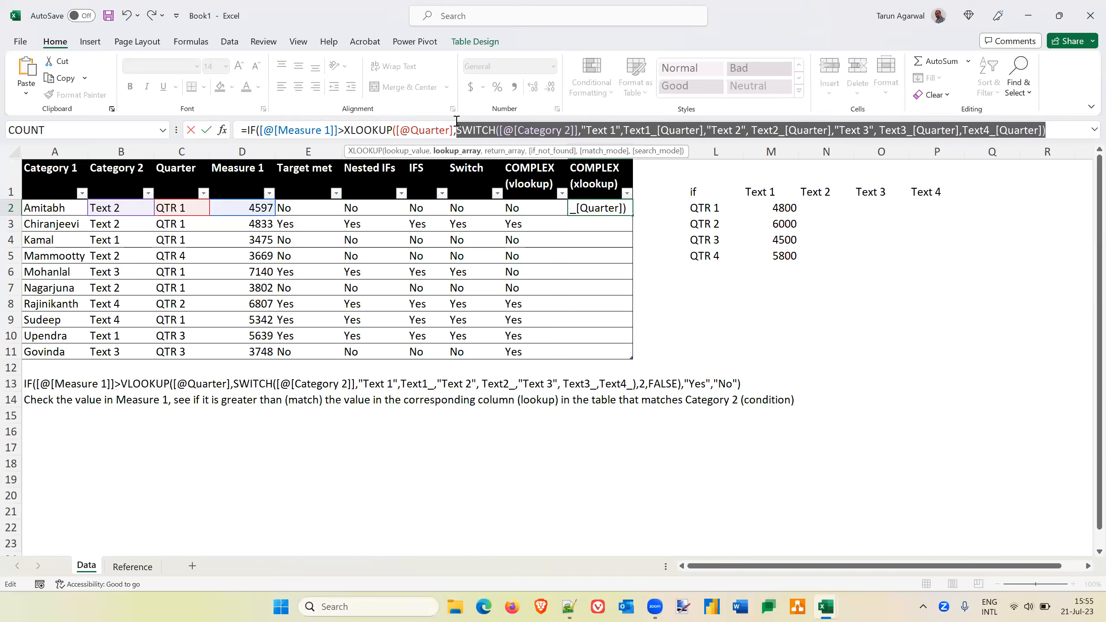
{"action": "left_click", "coordinate": [1056, 128]}
{"action": "type", "text": ","}
{"action": "key", "text": "ctrl+v"}
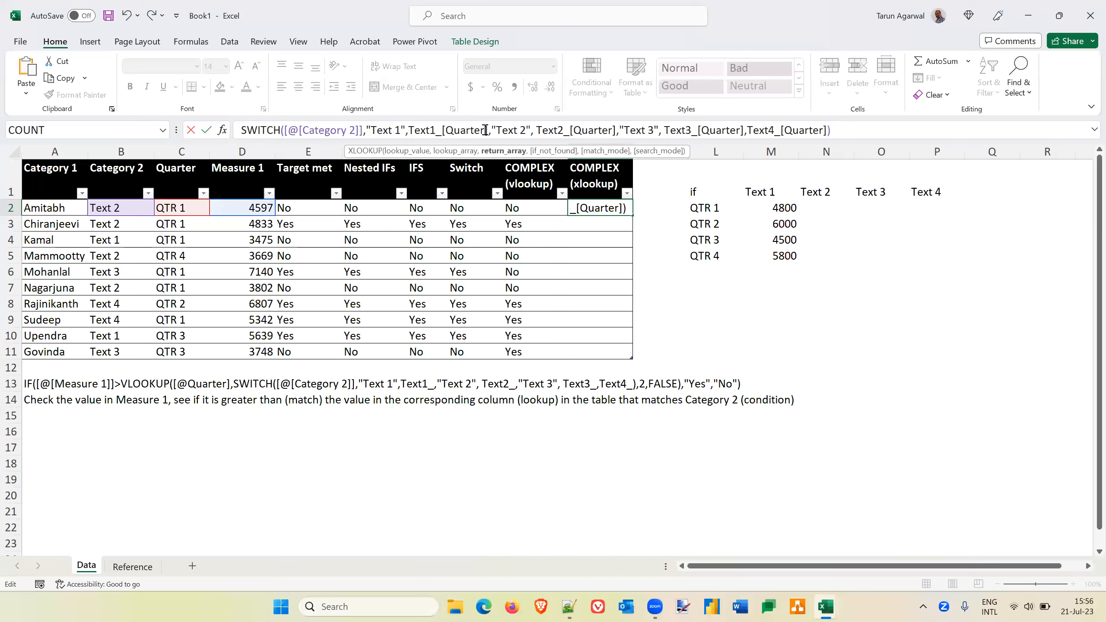
Step: Change the "Text 1" result in the return array SWITCH of J2 to Text1_[Target]
{"action": "double_click", "coordinate": [449, 130]}
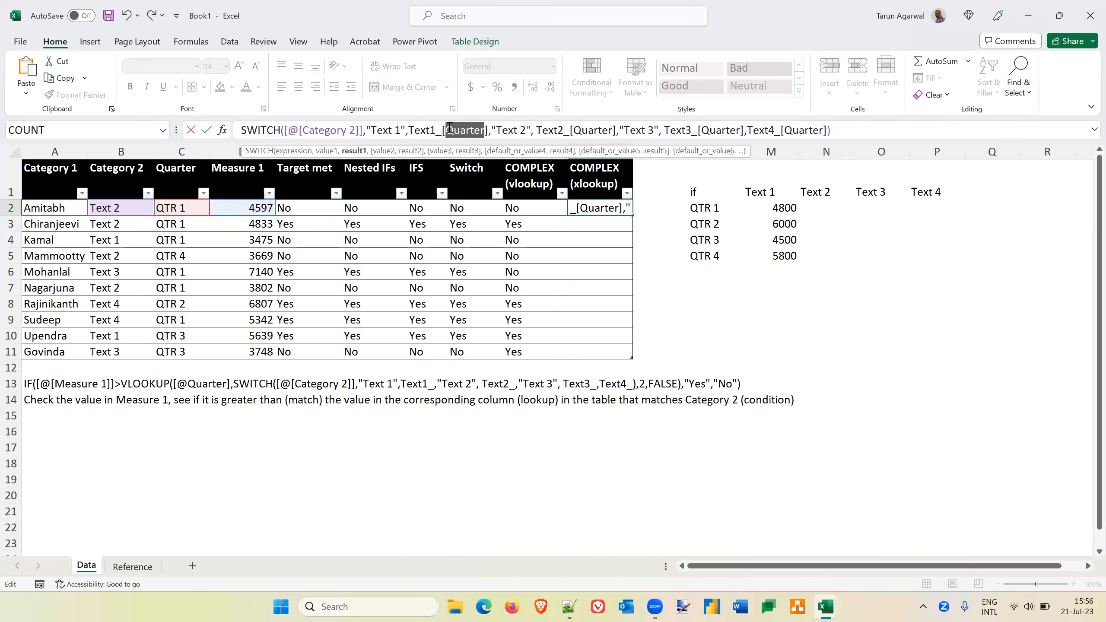
{"action": "key", "text": "BackSpace"}
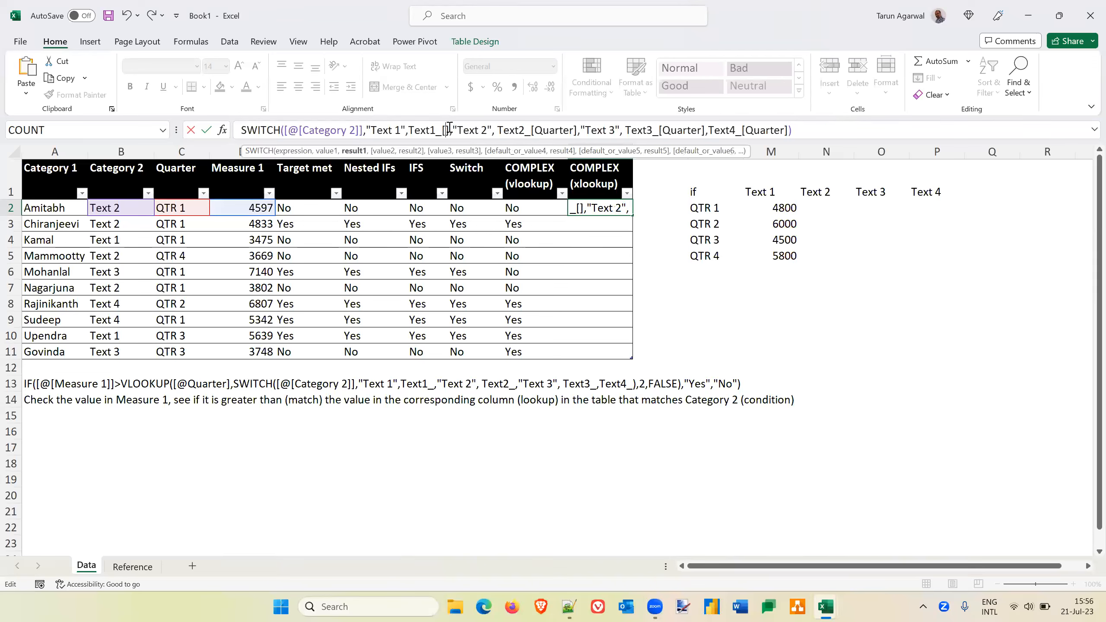
{"action": "key", "text": "Delete"}
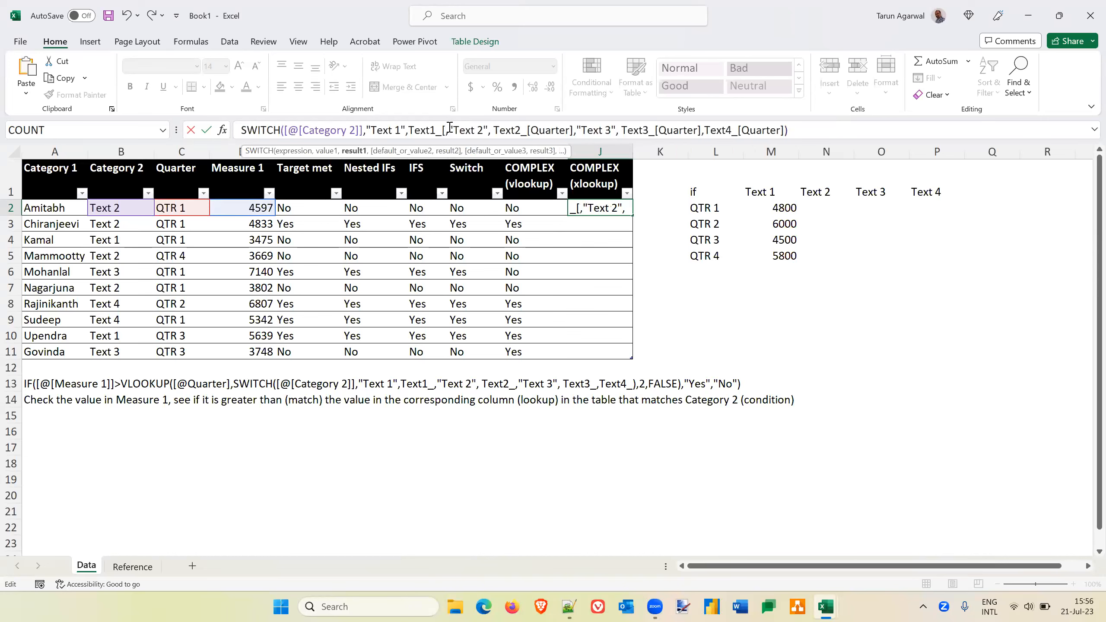
{"action": "key", "text": "BackSpace"}
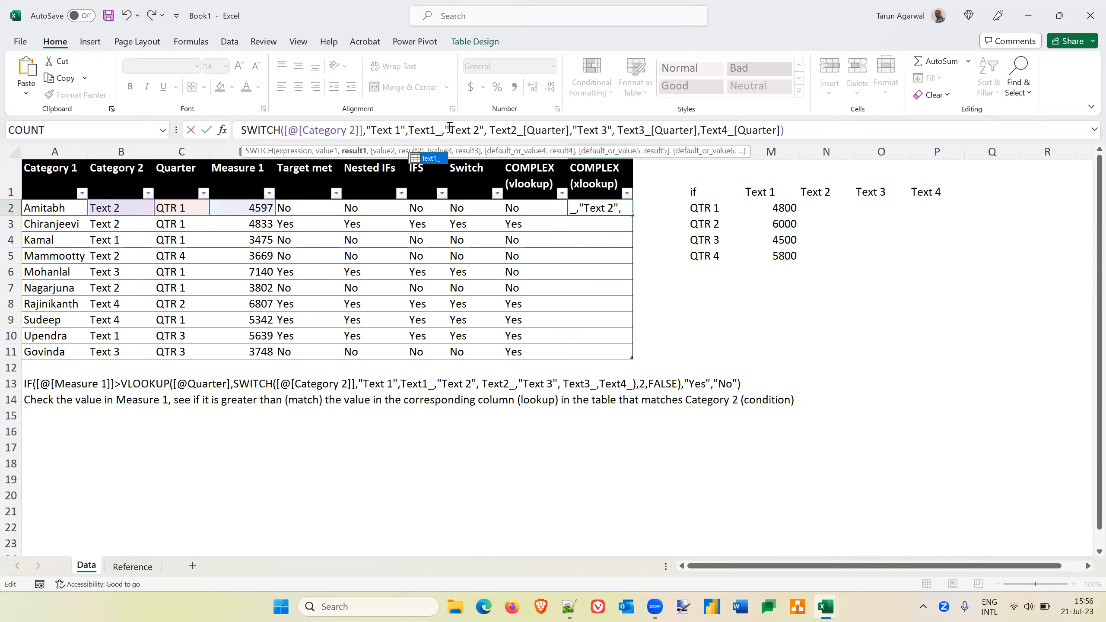
{"action": "type", "text": "[Target"}
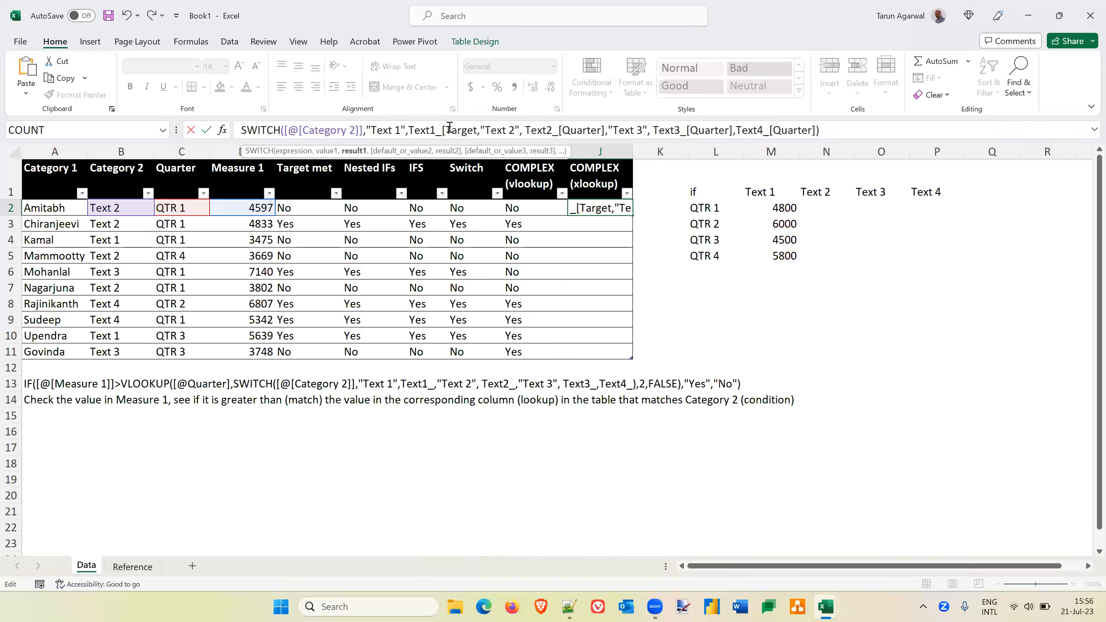
{"action": "type", "text": "]"}
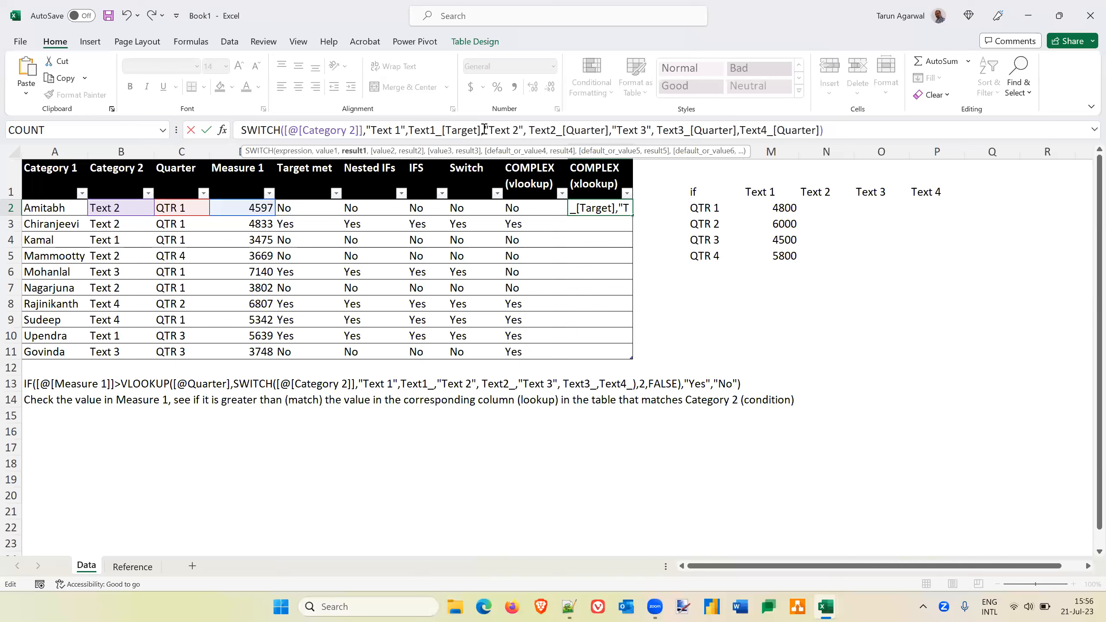
Step: Replace the Quarter column with Target for Text2_, Text3_ and Text4_ in the return array SWITCH of J2
{"action": "left_click", "coordinate": [586, 131]}
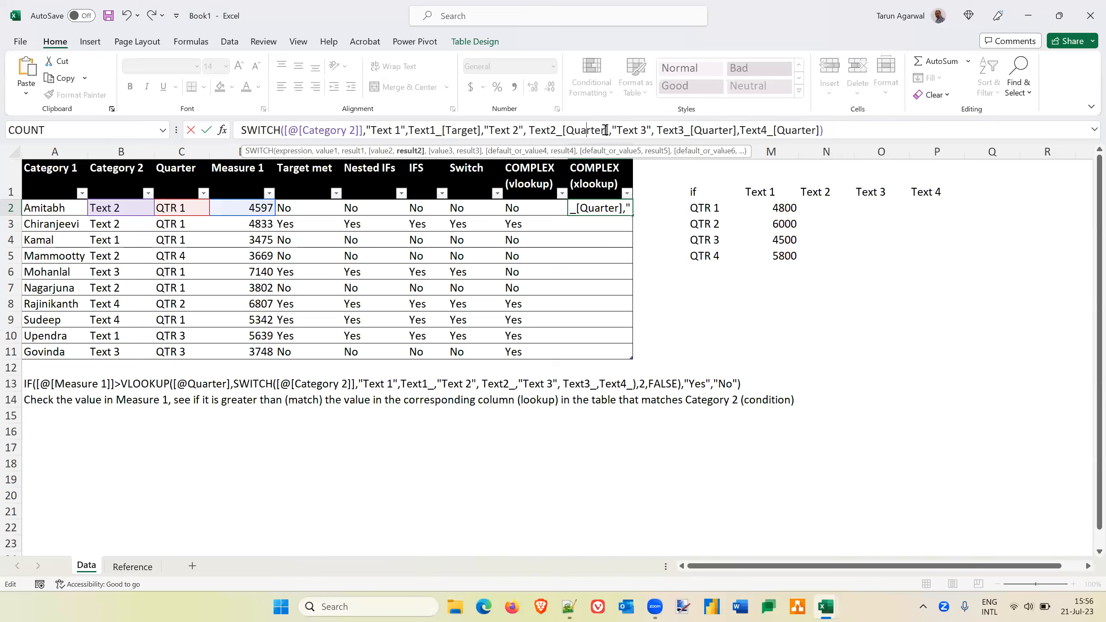
{"action": "double_click", "coordinate": [565, 128]}
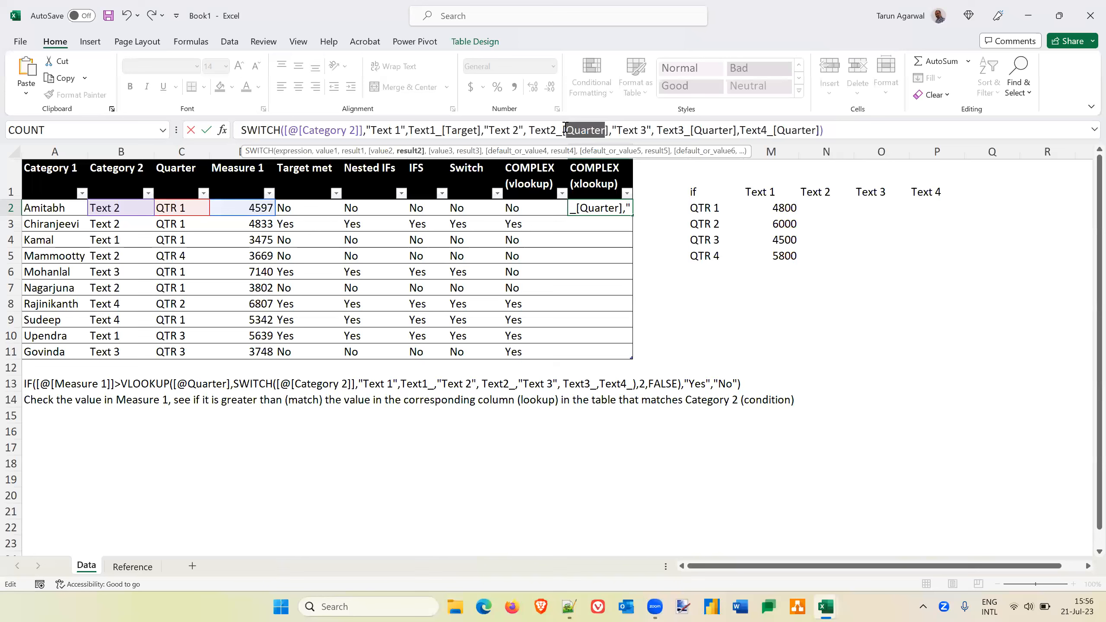
{"action": "type", "text": "T"}
{"action": "key", "text": "Tab"}
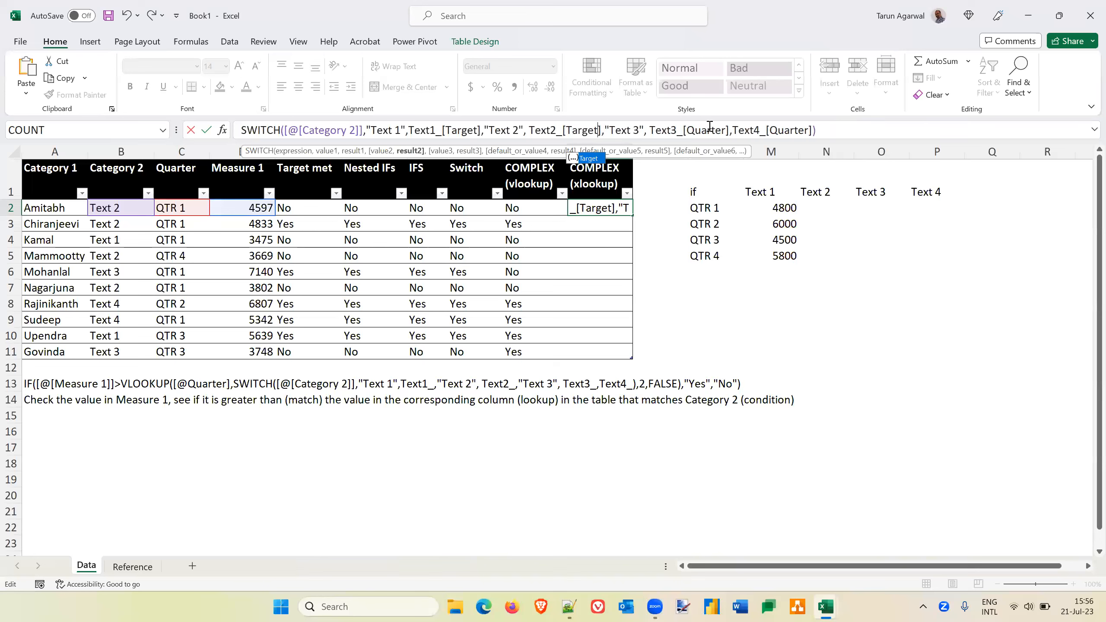
{"action": "left_click", "coordinate": [710, 126]}
{"action": "double_click", "coordinate": [709, 126]}
{"action": "left_click", "coordinate": [710, 126]}
{"action": "left_click_drag", "start_coordinate": [727, 131], "coordinate": [688, 130]}
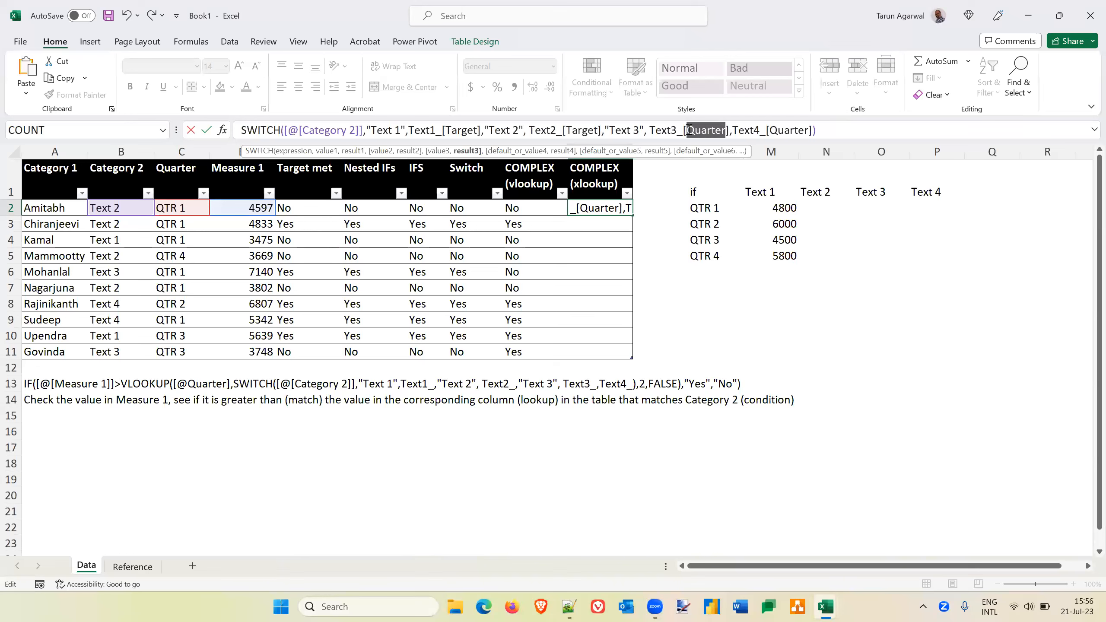
{"action": "type", "text": "Target"}
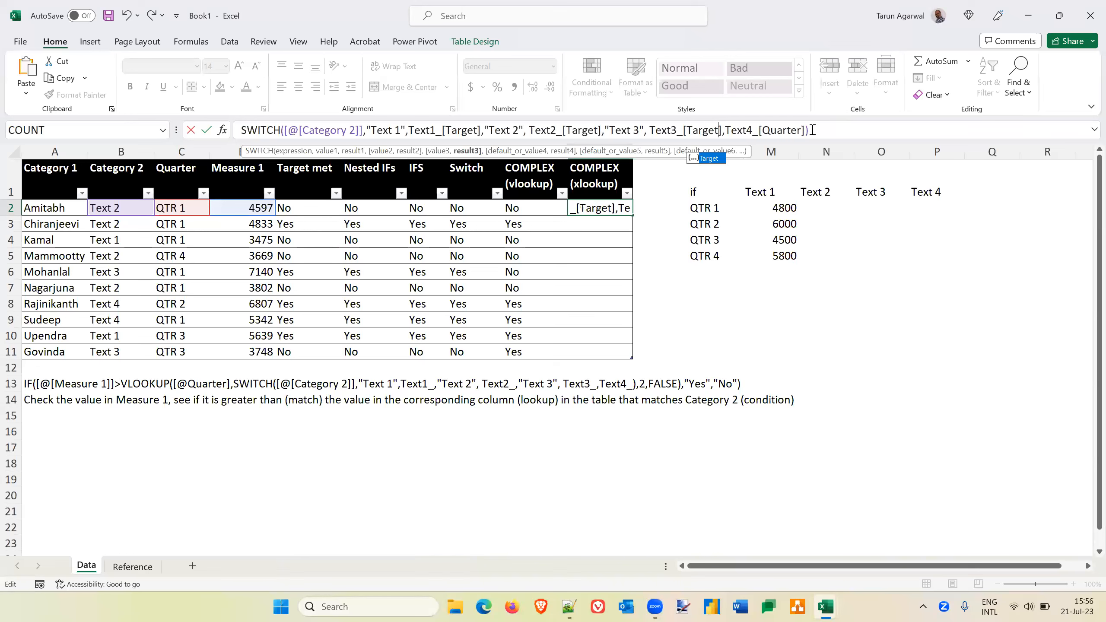
{"action": "left_click_drag", "start_coordinate": [802, 132], "coordinate": [761, 134]}
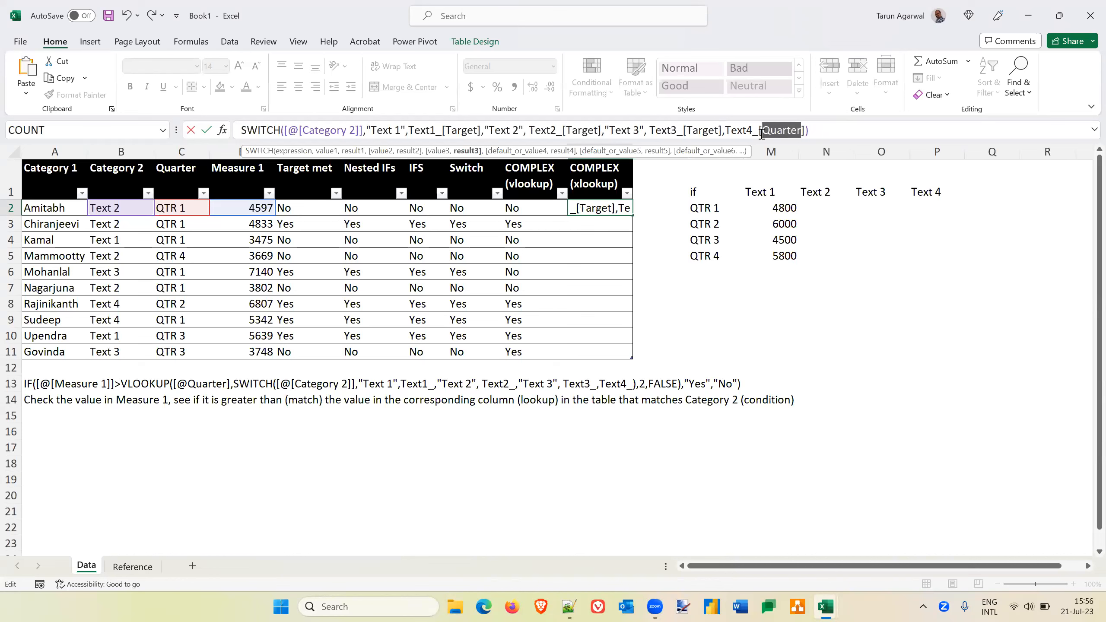
{"action": "type", "text": "Target"}
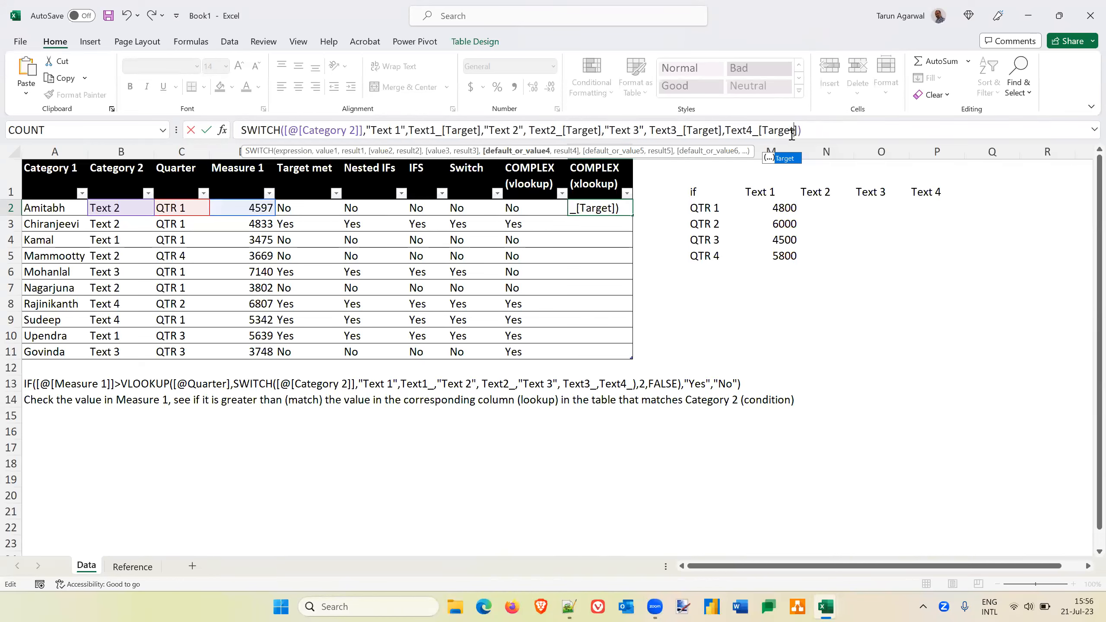
Step: Add the closing parentheses for XLOOKUP and IF in J2 and try to enter the formula
{"action": "left_click", "coordinate": [814, 135]}
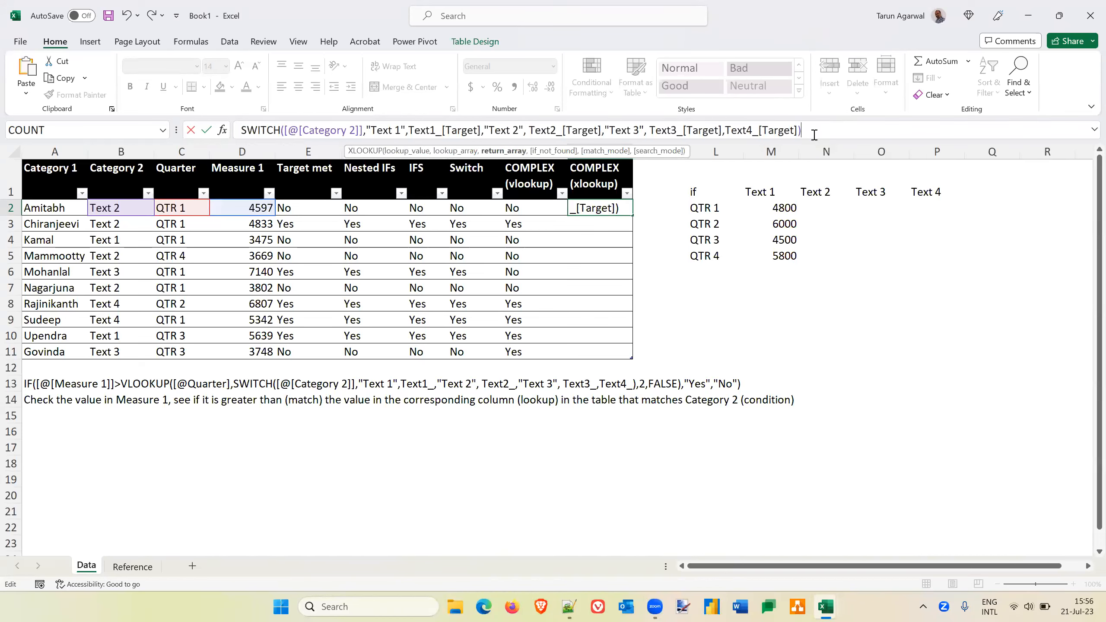
{"action": "type", "text": ")"}
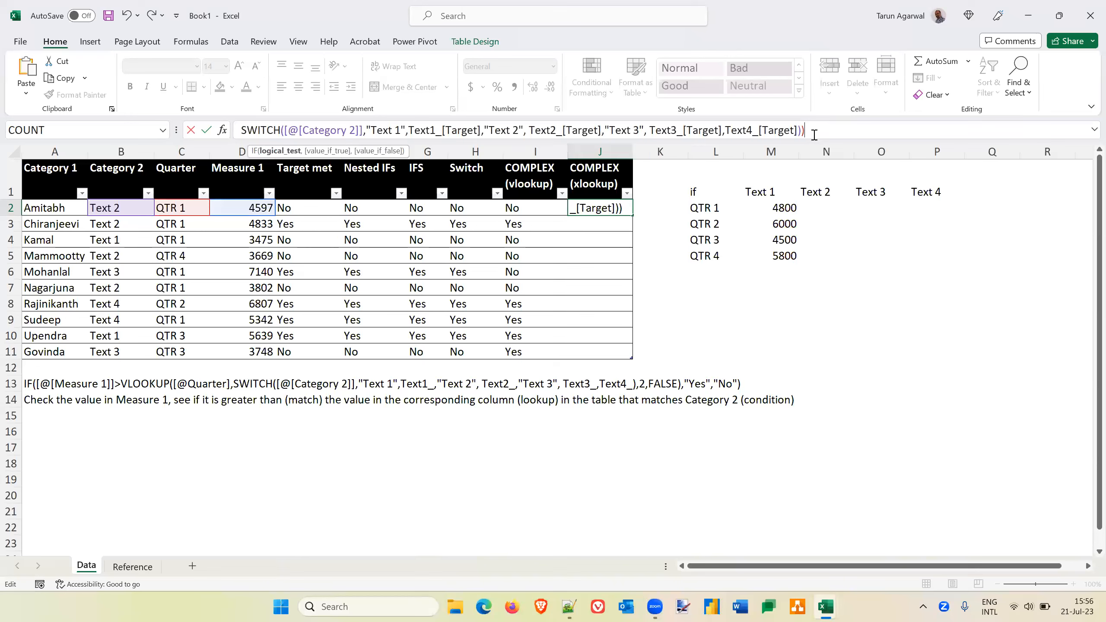
{"action": "key", "text": "Return"}
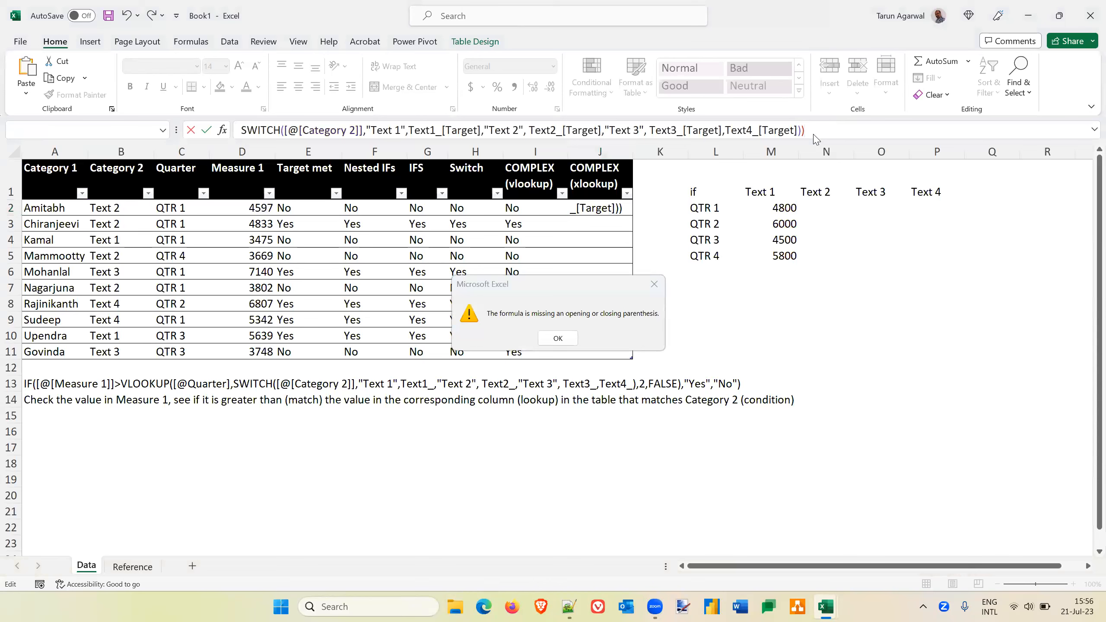
{"action": "left_click", "coordinate": [560, 338]}
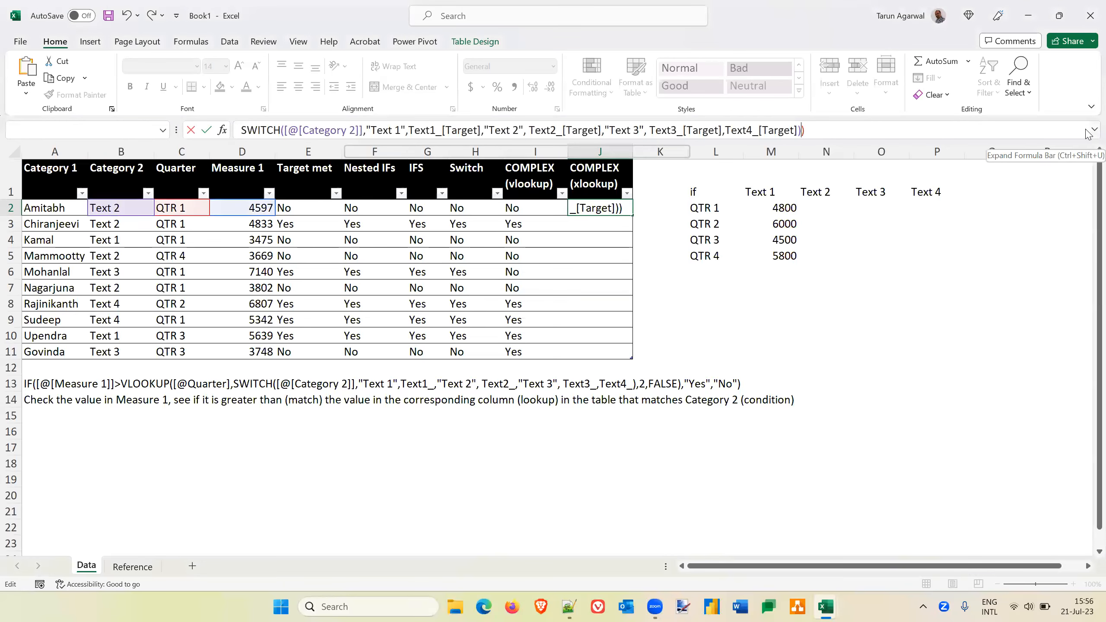
{"action": "left_click", "coordinate": [1088, 130]}
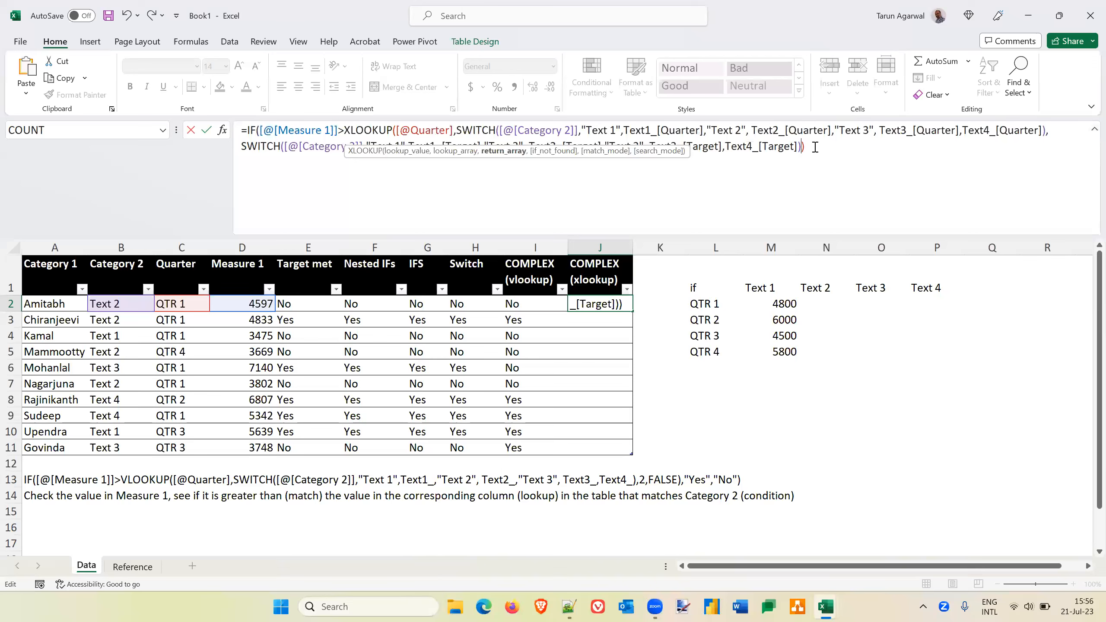
{"action": "left_click", "coordinate": [815, 147]}
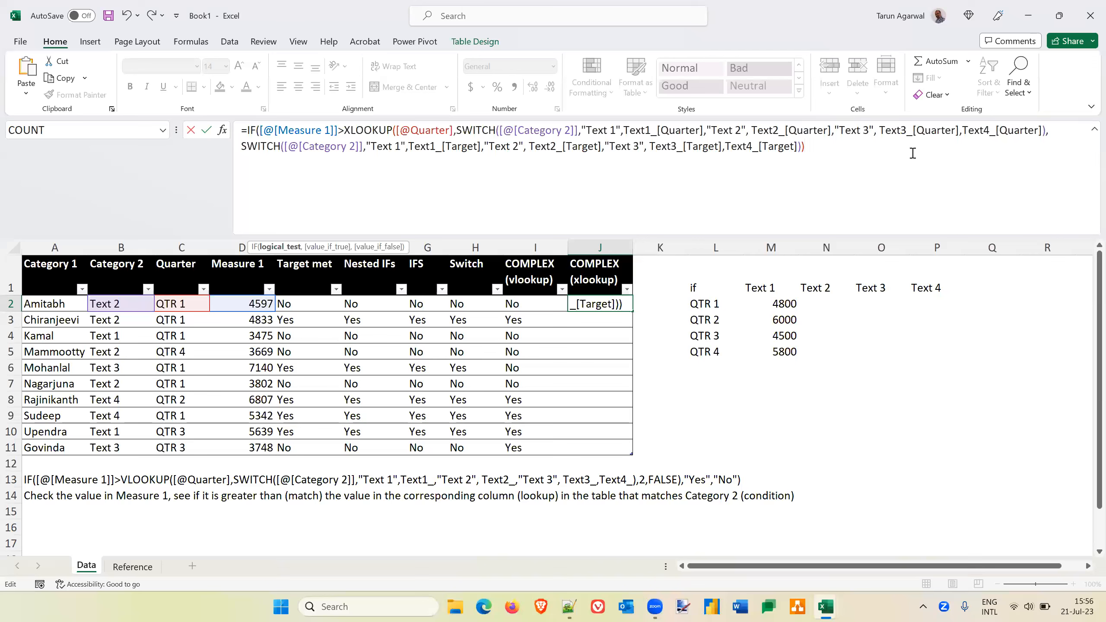
{"action": "type", "text": ")"}
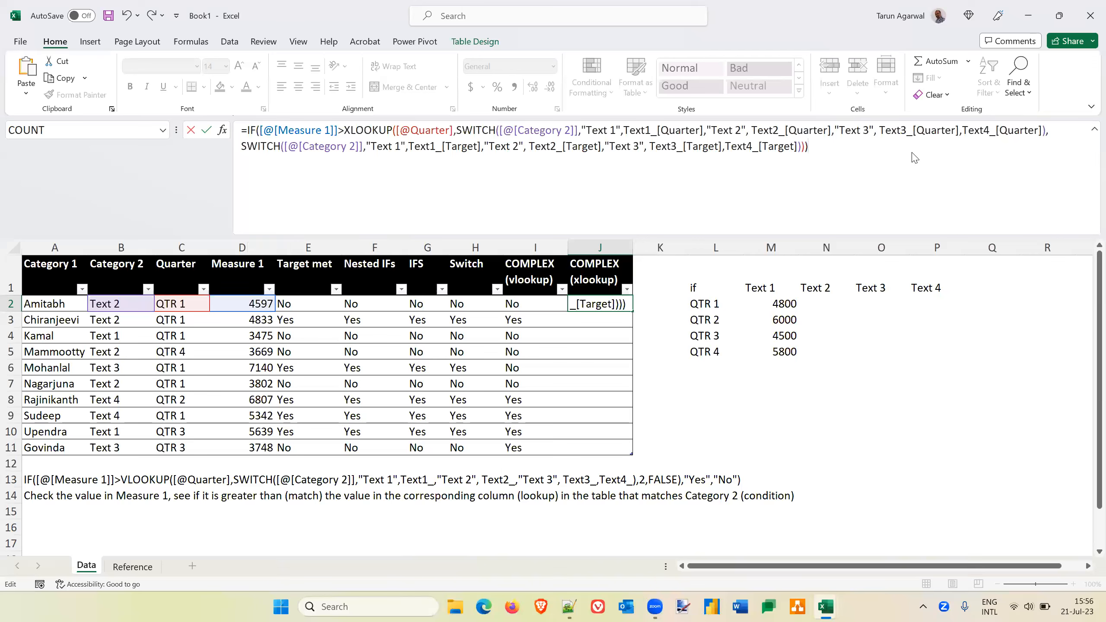
{"action": "key", "text": "Return"}
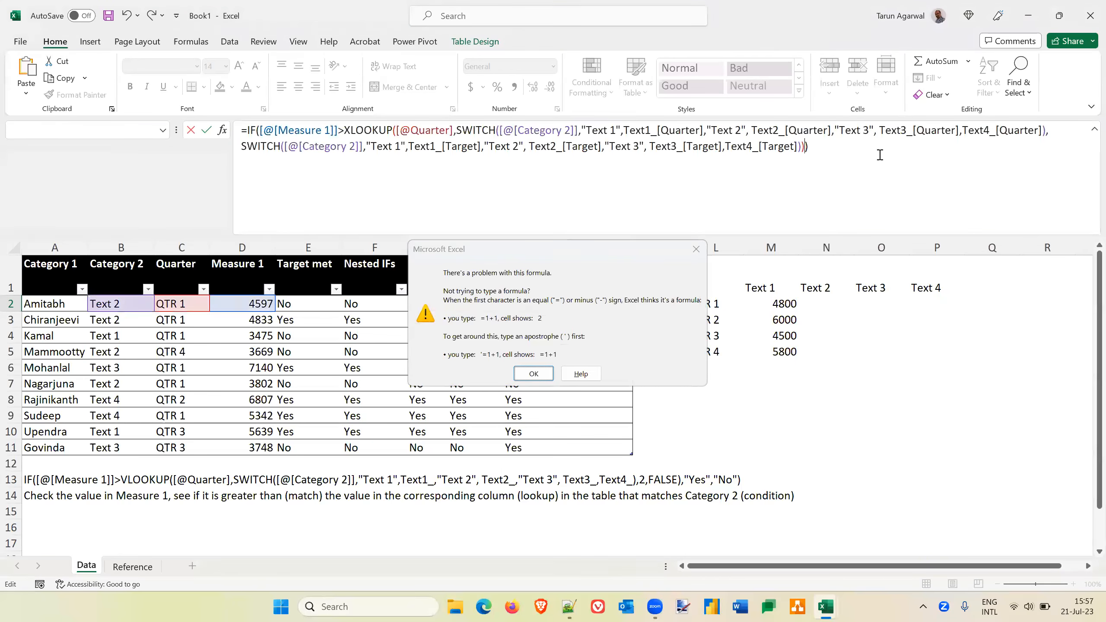
{"action": "key", "text": "Return"}
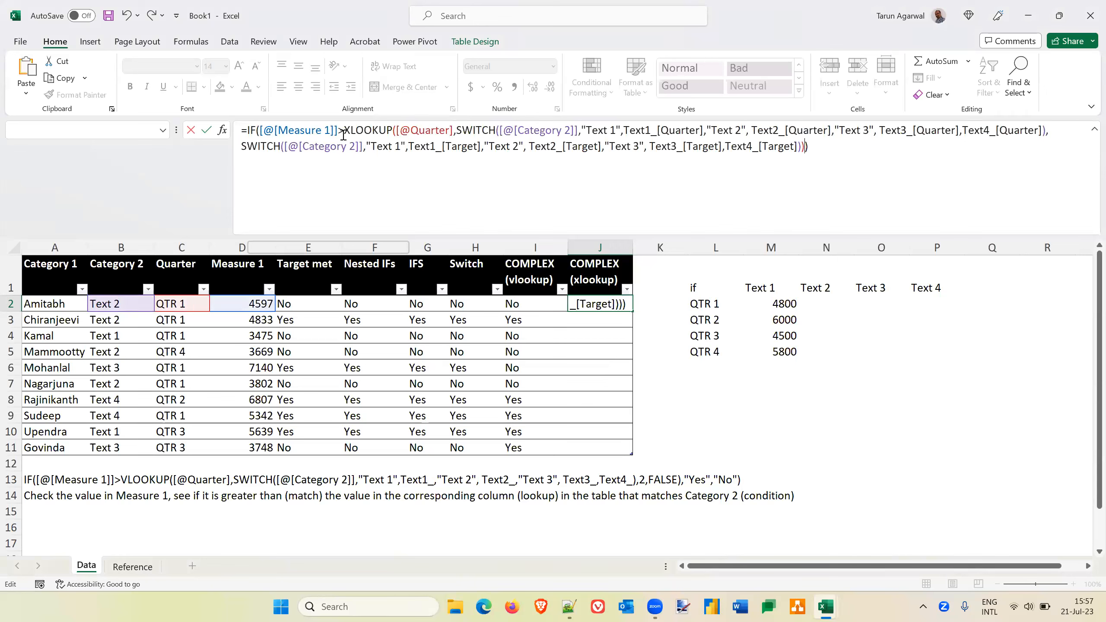
Step: Check the lookup value, lookup array and return array arguments of the XLOOKUP in J2
{"action": "left_click", "coordinate": [395, 130]}
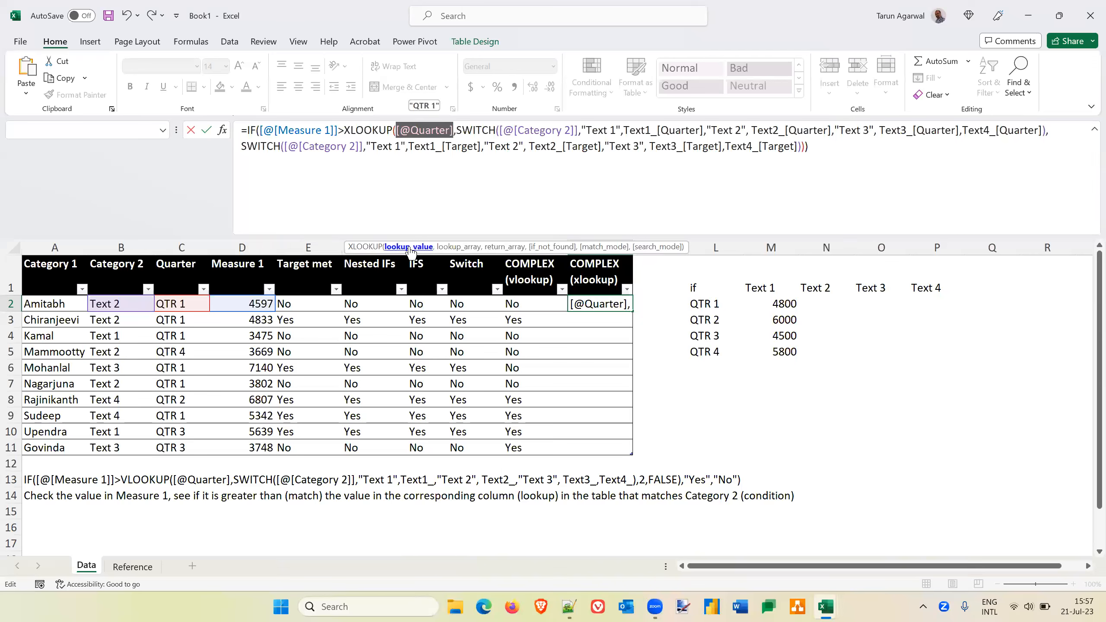
{"action": "left_click", "coordinate": [455, 247]}
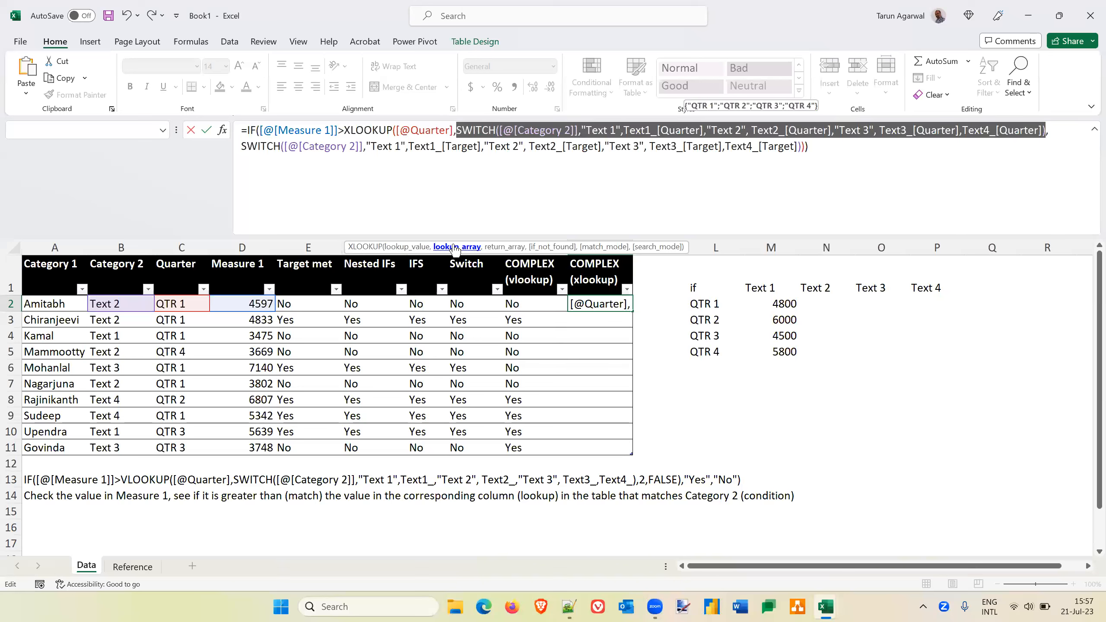
{"action": "left_click", "coordinate": [504, 247]}
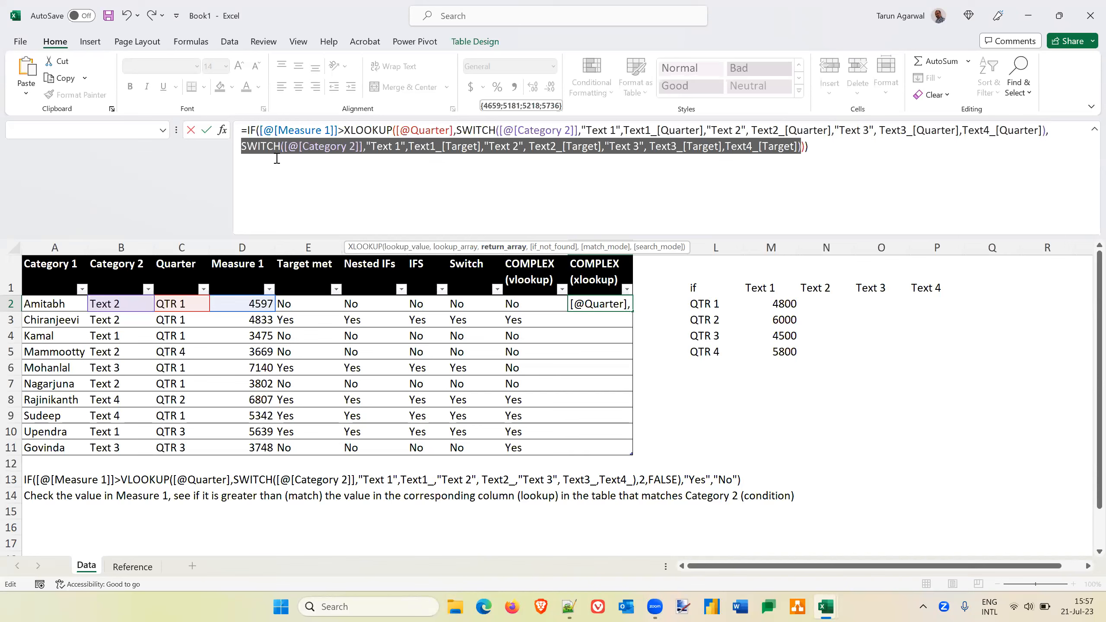
Step: Check each argument of the return array SWITCH in J2, from the expression to the Text4_ default, and try to enter the formula again
{"action": "left_click", "coordinate": [284, 146]}
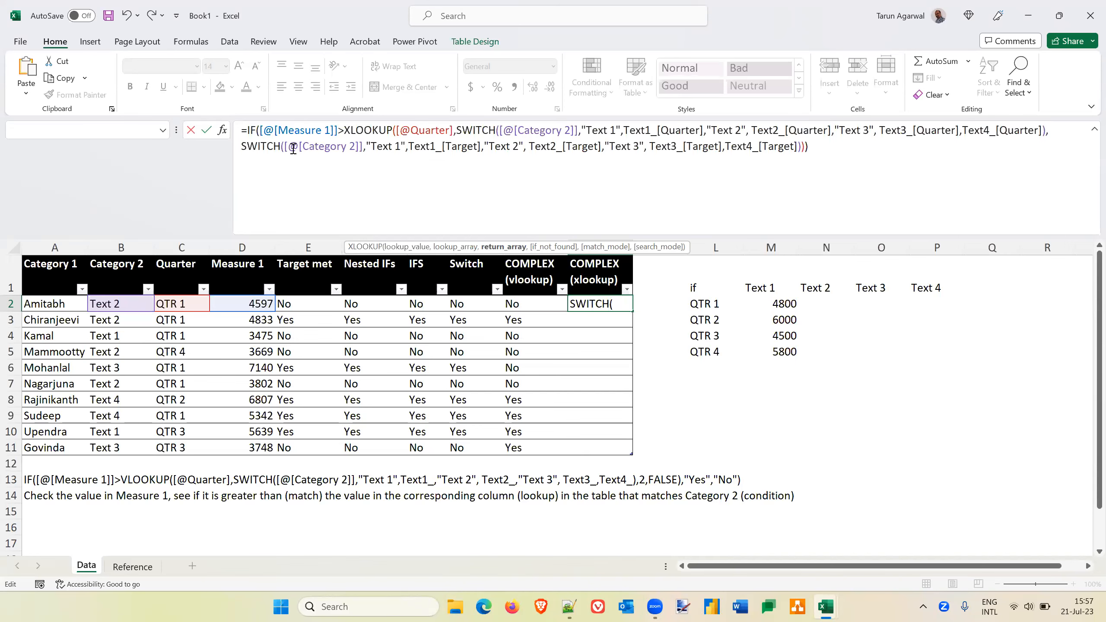
{"action": "left_click", "coordinate": [286, 146]}
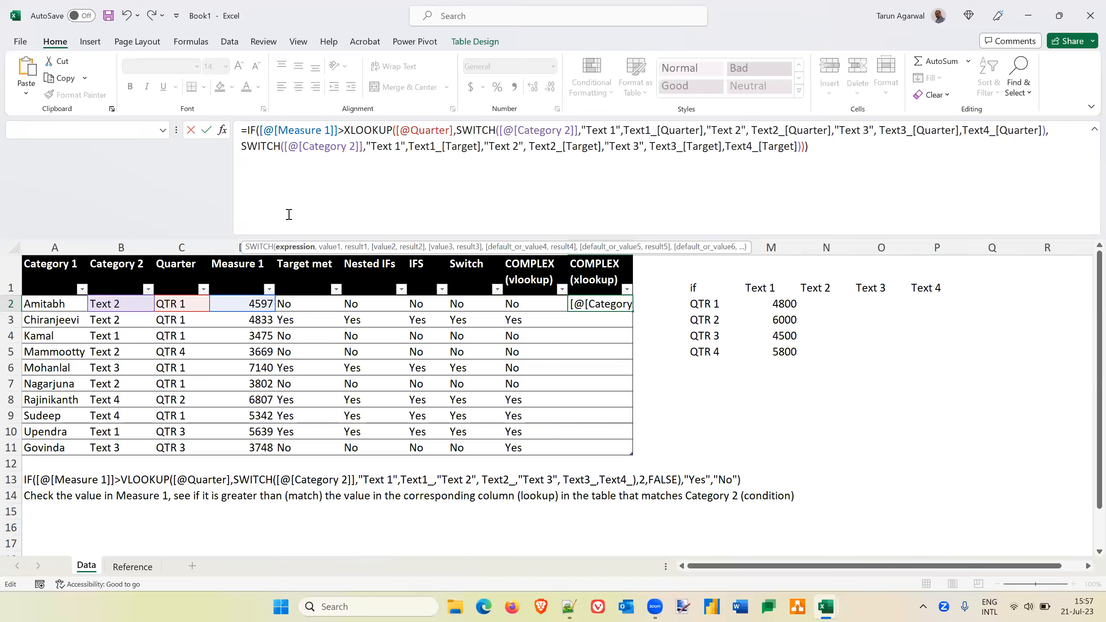
{"action": "left_click", "coordinate": [297, 246]}
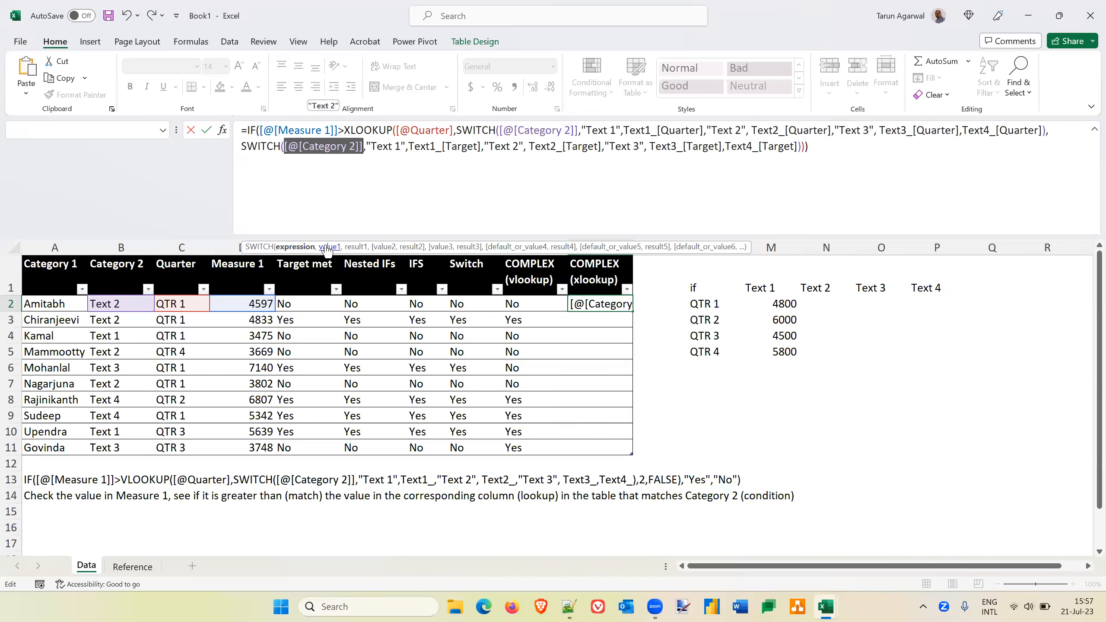
{"action": "left_click", "coordinate": [327, 248]}
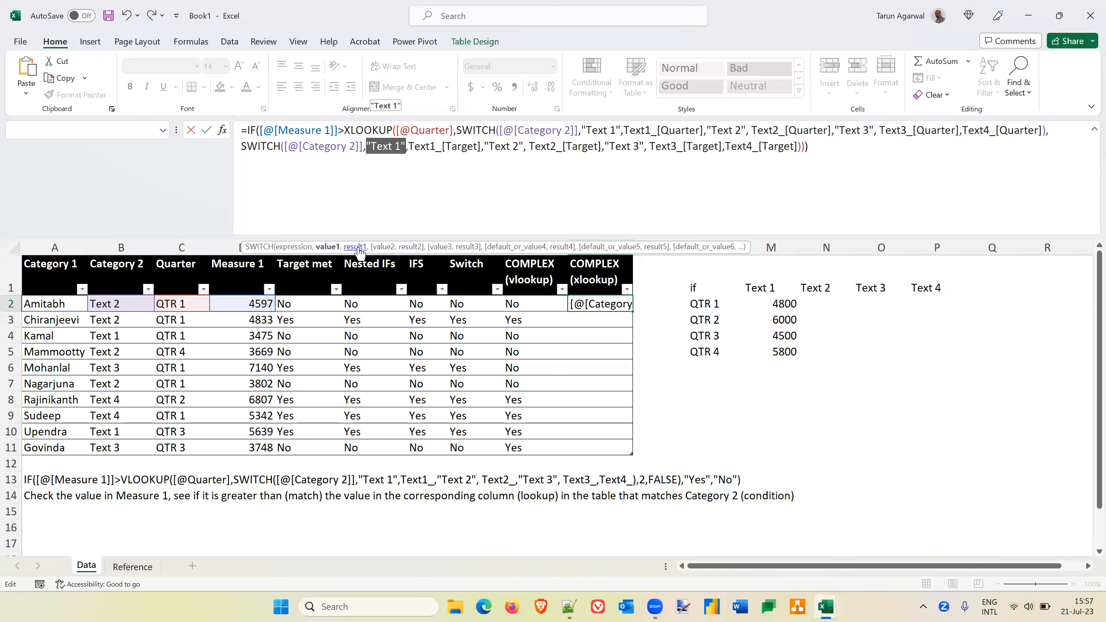
{"action": "left_click", "coordinate": [356, 247]}
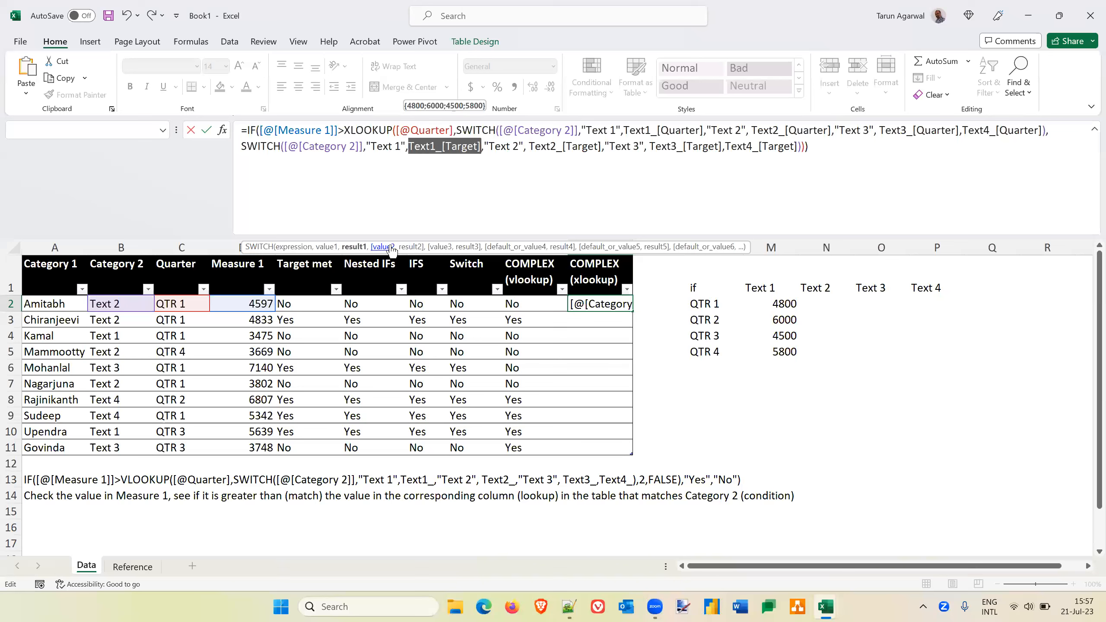
{"action": "left_click", "coordinate": [395, 247]}
{"action": "left_click", "coordinate": [418, 248]}
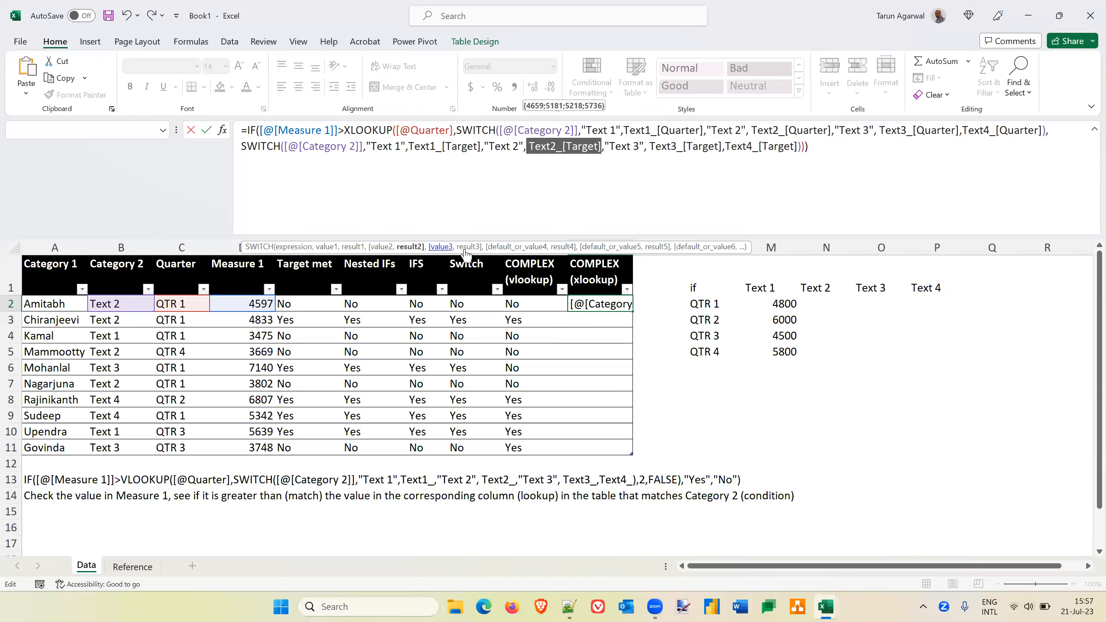
{"action": "left_click", "coordinate": [442, 247]}
{"action": "left_click", "coordinate": [466, 247]}
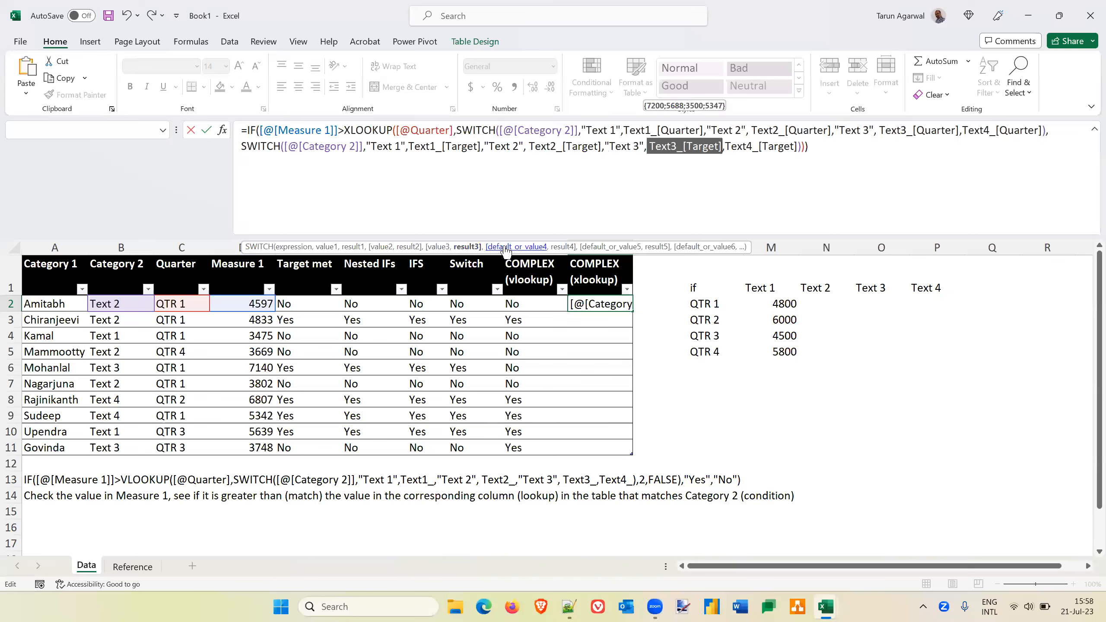
{"action": "left_click", "coordinate": [505, 247]}
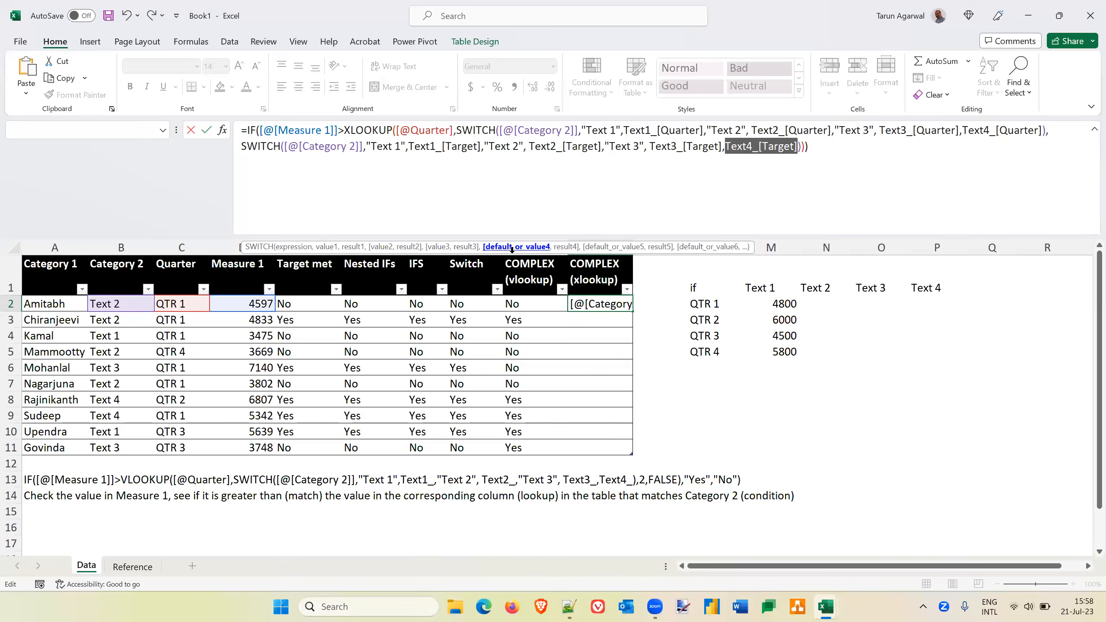
{"action": "left_click", "coordinate": [823, 144]}
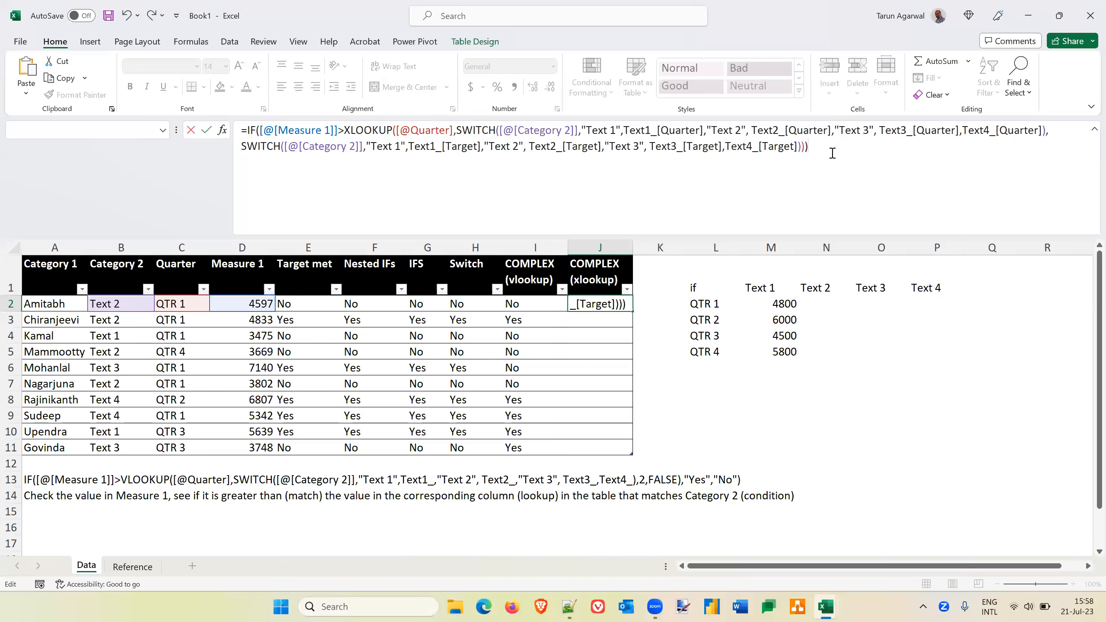
{"action": "key", "text": "Return"}
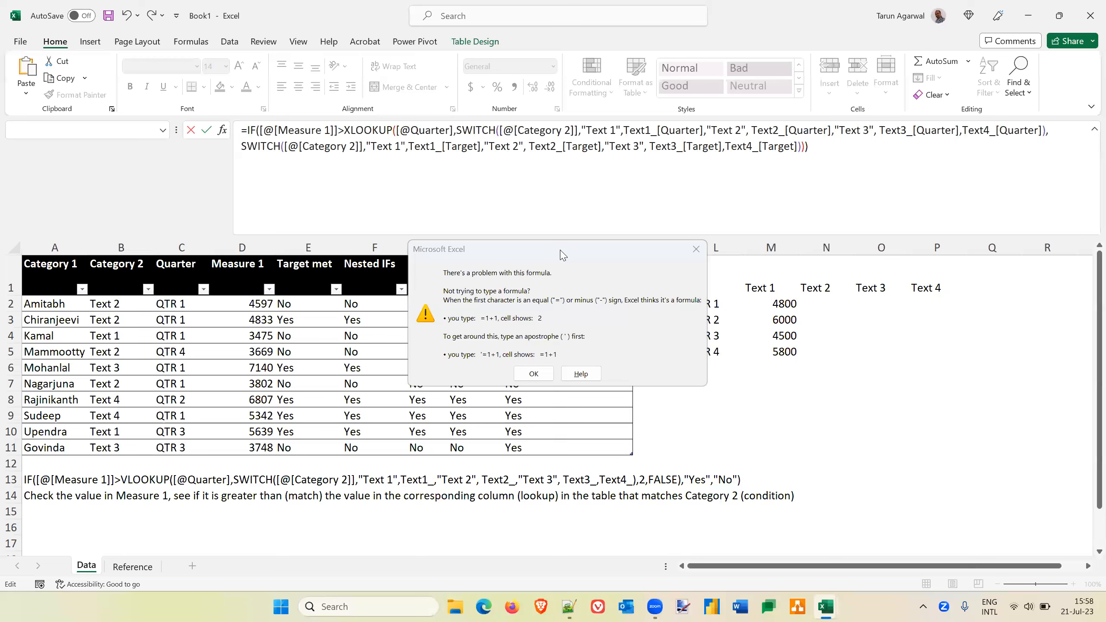
Step: Check which part of the J2 formula serves as the logical test argument of IF
{"action": "left_click", "coordinate": [533, 374]}
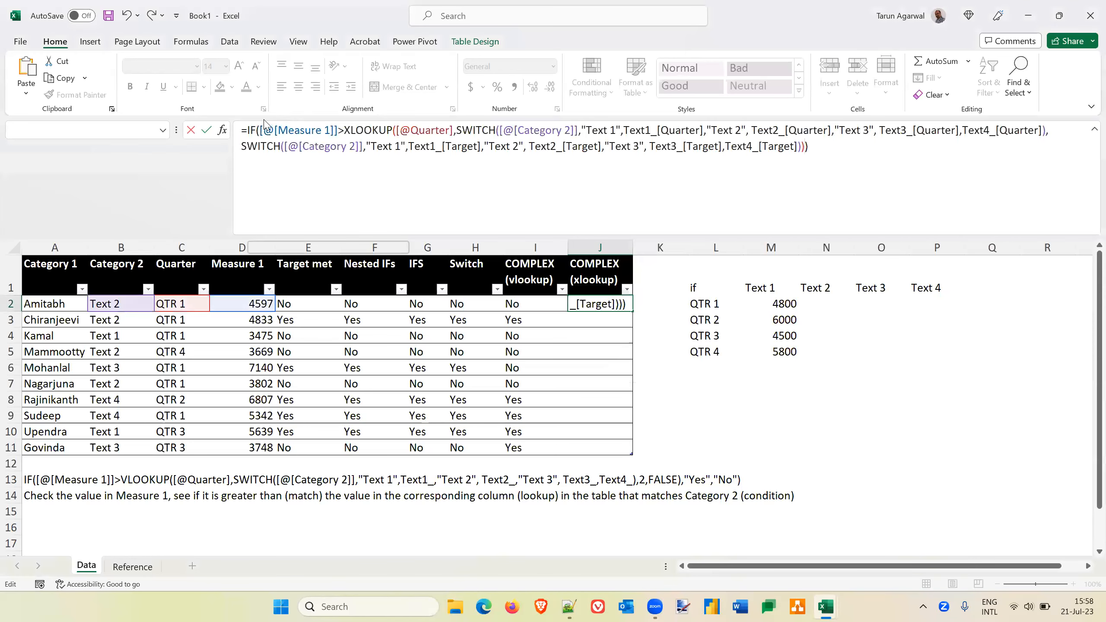
{"action": "left_click", "coordinate": [258, 130]}
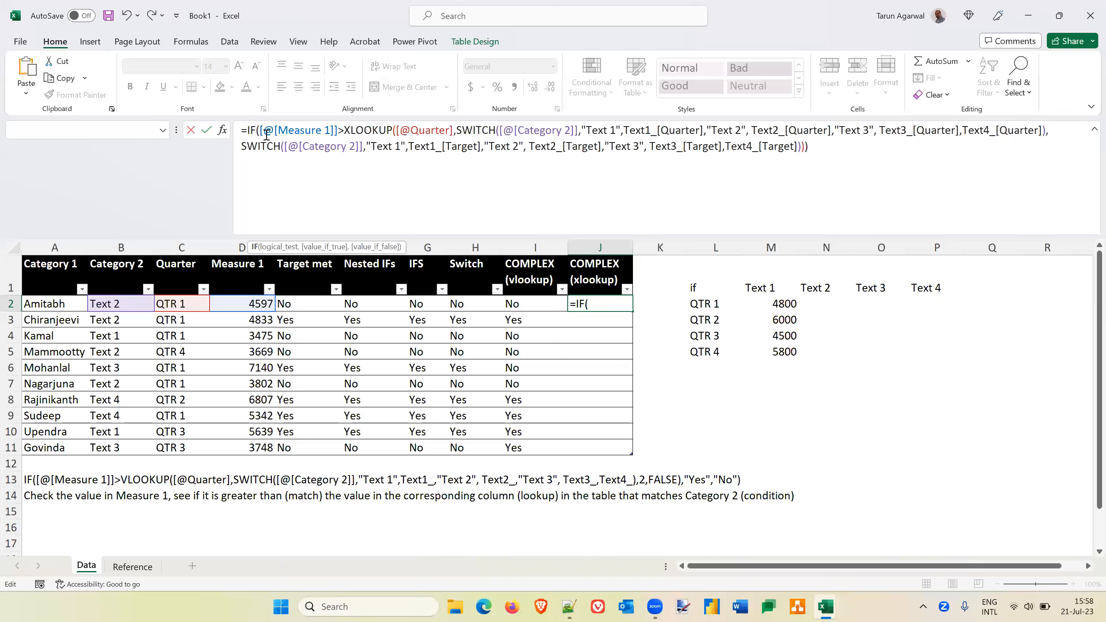
{"action": "left_click", "coordinate": [281, 247]}
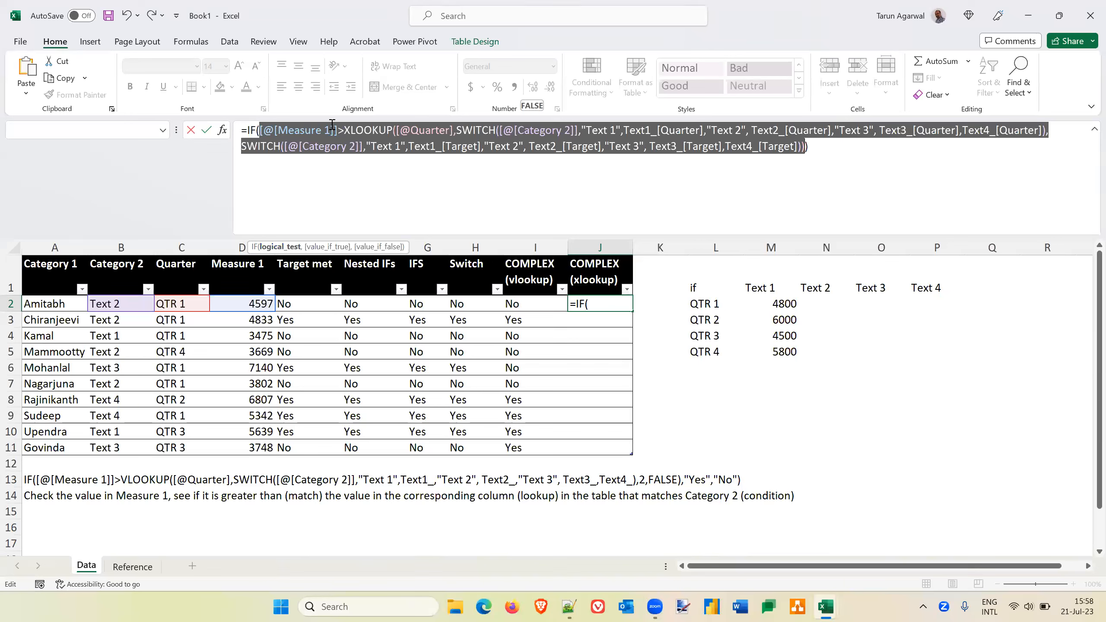
{"action": "left_click", "coordinate": [453, 131]}
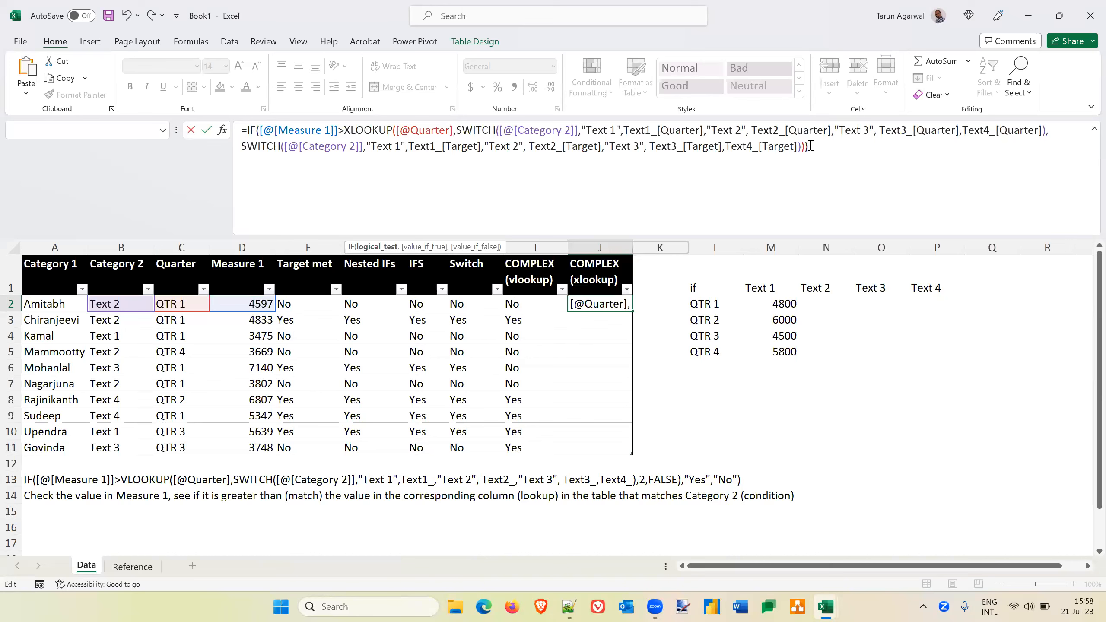
Step: Remove the extra closing parenthesis in J2, add "Yes" and "No" as the IF results, and enter the formula
{"action": "left_click", "coordinate": [811, 146]}
{"action": "key", "text": "BackSpace"}
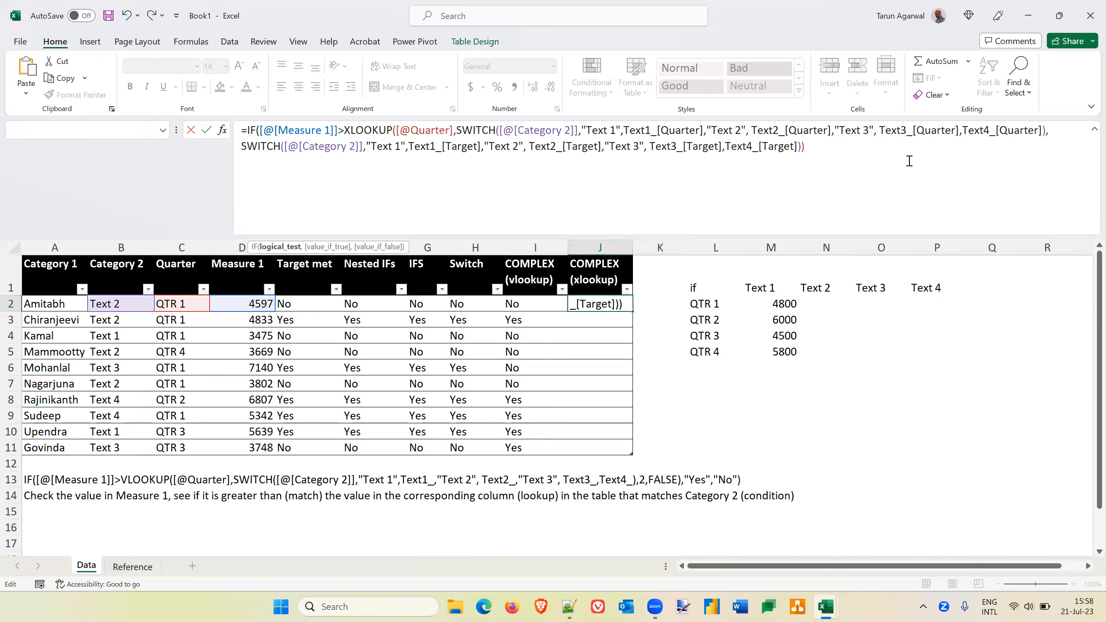
{"action": "type", "text": "\""}
{"action": "key", "text": "BackSpace"}
{"action": "type", "text": ","}
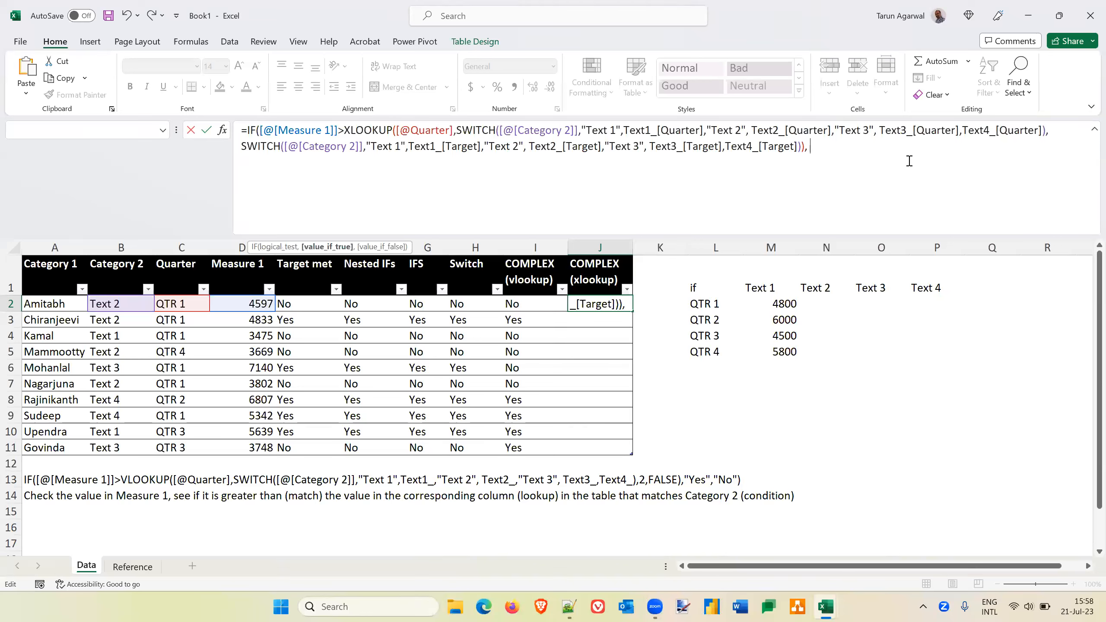
{"action": "type", "text": " \"Yes\","}
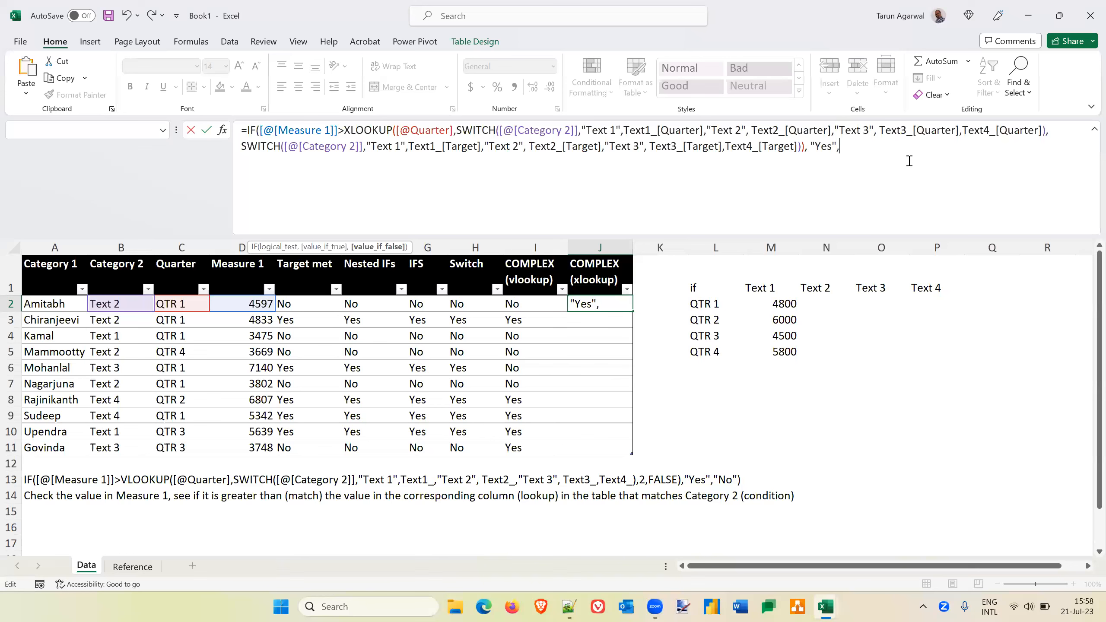
{"action": "type", "text": "\"No\")"}
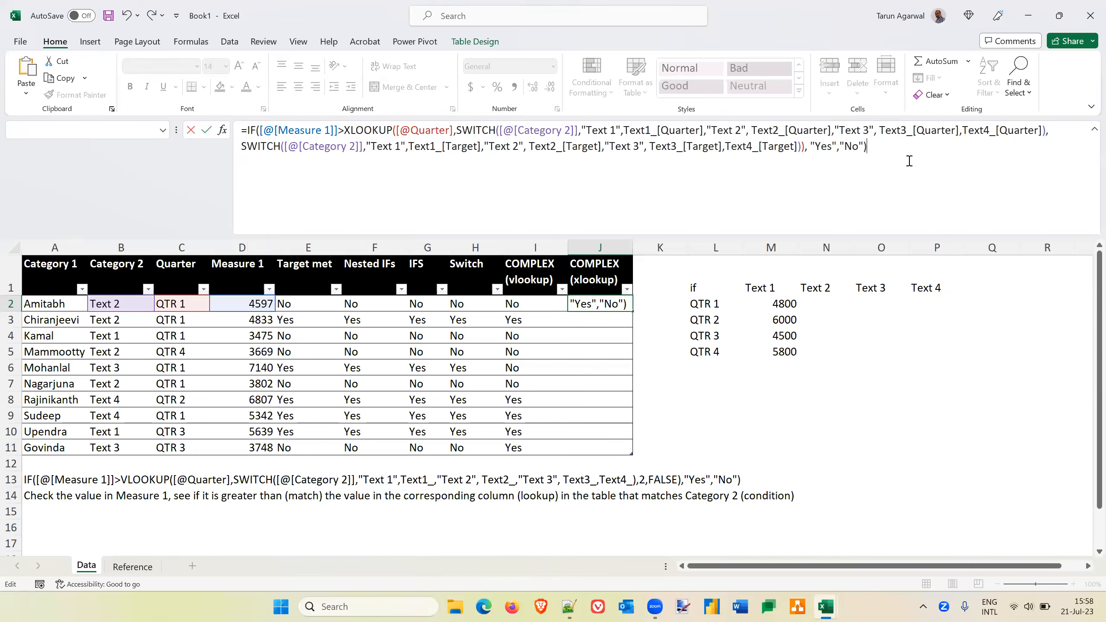
{"action": "key", "text": "ctrl+Return"}
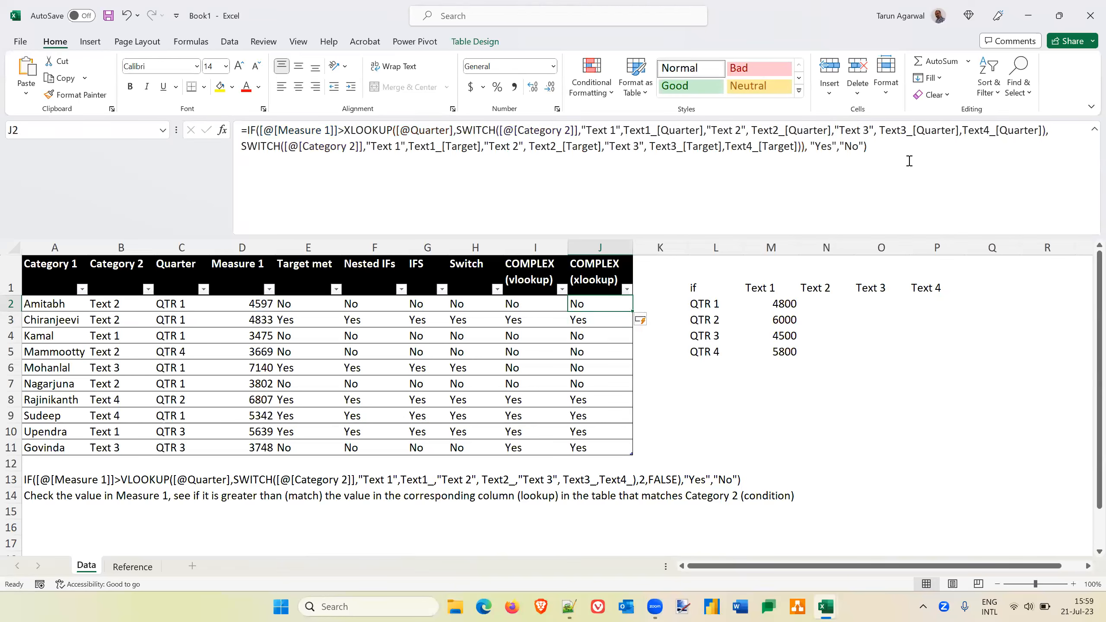
Step: Check the closing parentheses of SWITCH and XLOOKUP and each IF argument in J2, keeping the formula as entered
{"action": "left_click", "coordinate": [808, 147]}
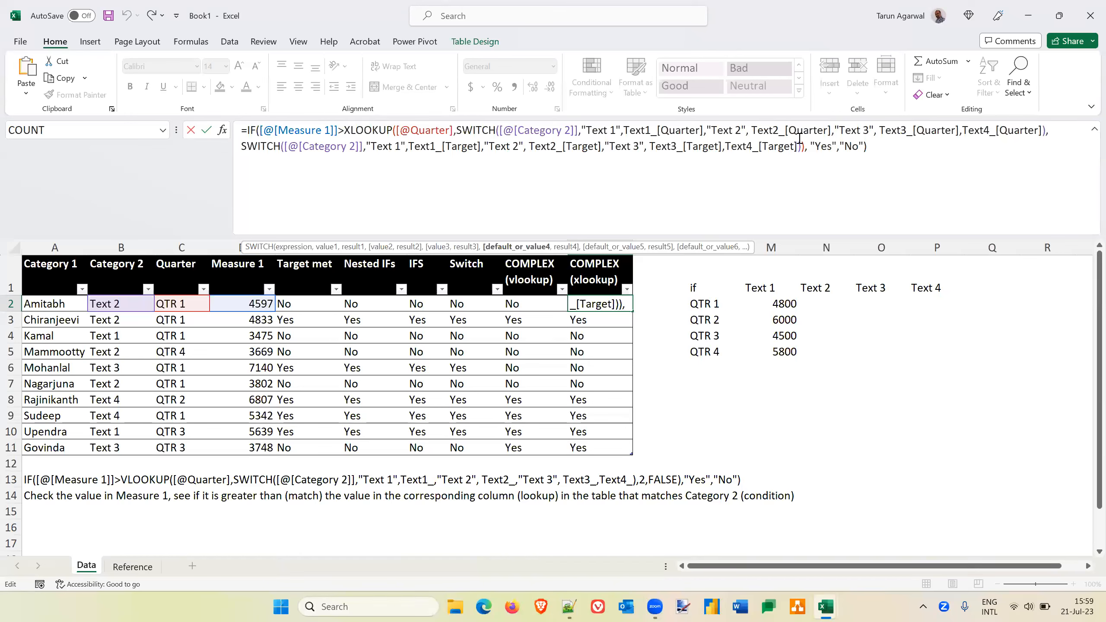
{"action": "left_click", "coordinate": [804, 145]}
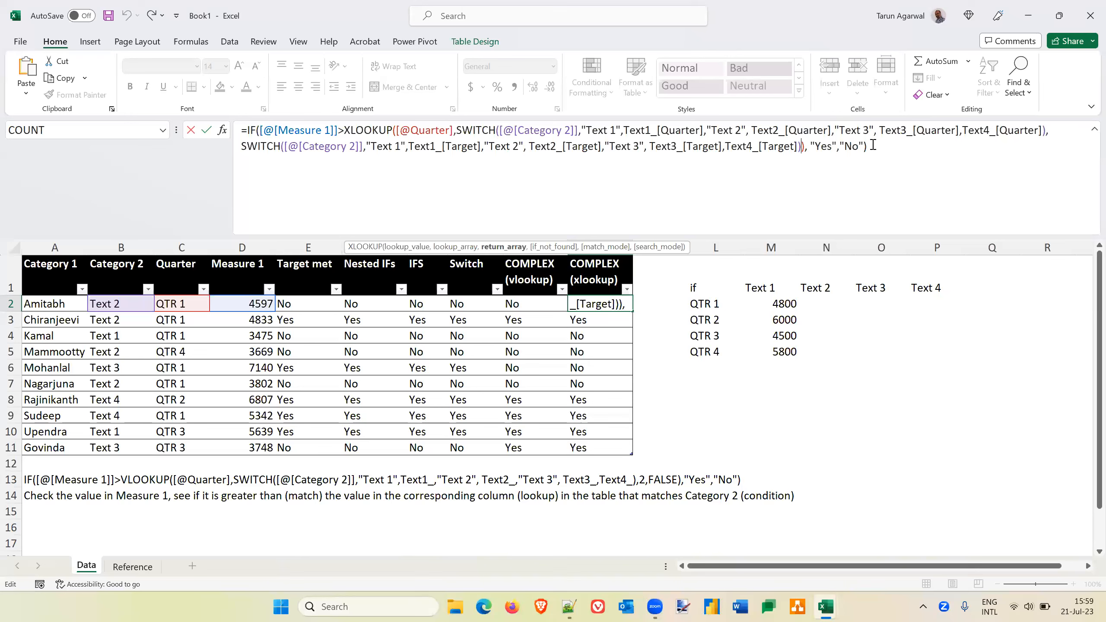
{"action": "left_click", "coordinate": [874, 145]}
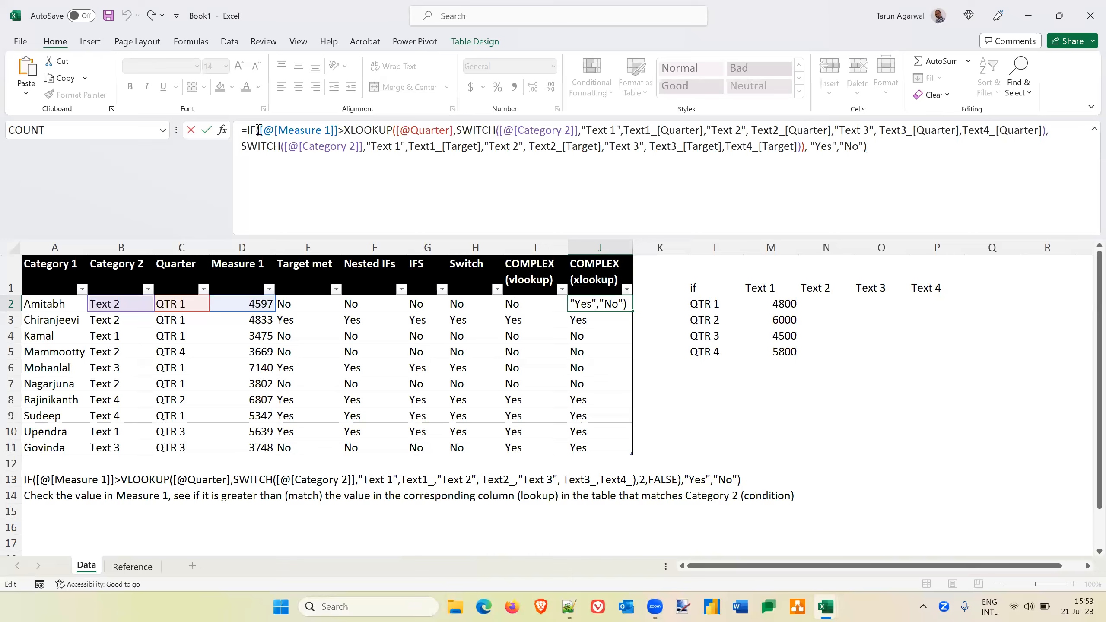
{"action": "left_click", "coordinate": [260, 131]}
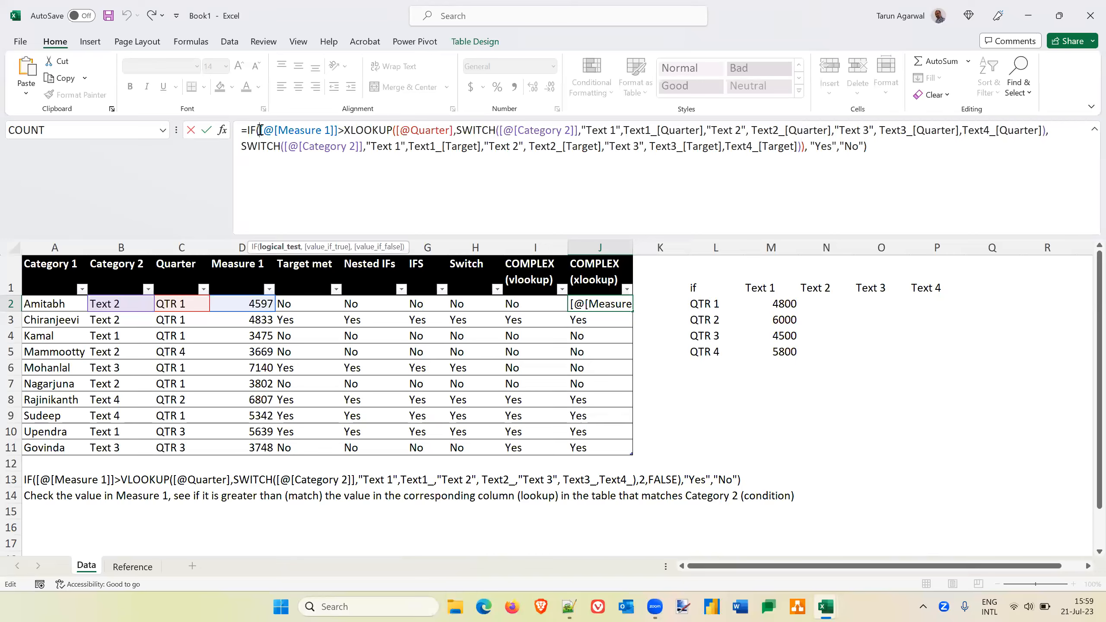
{"action": "left_click", "coordinate": [287, 248]}
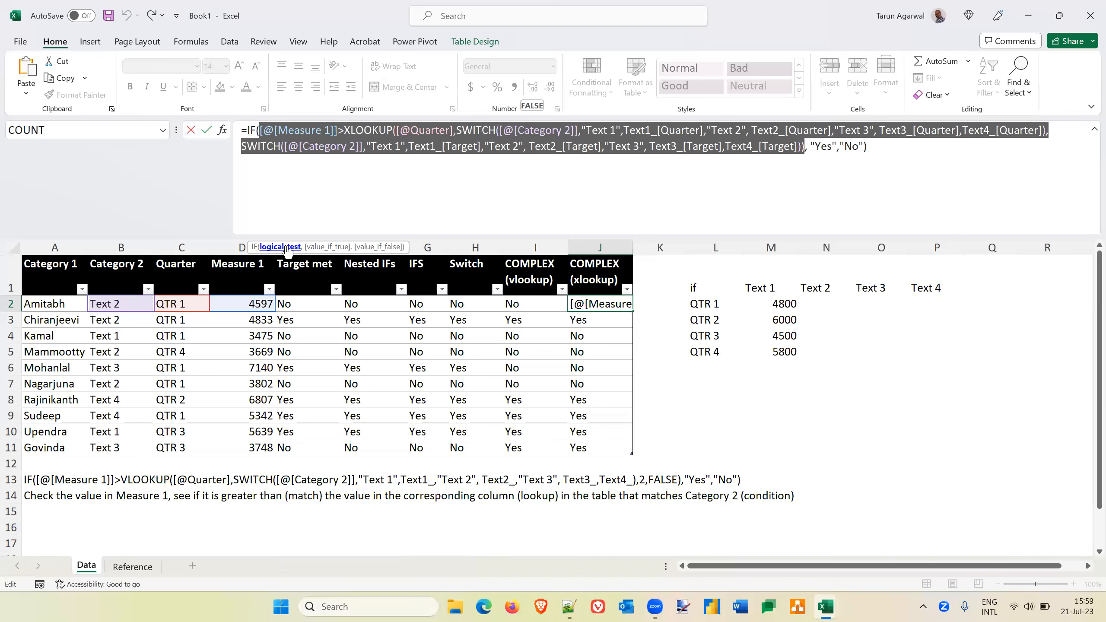
{"action": "left_click", "coordinate": [348, 247]}
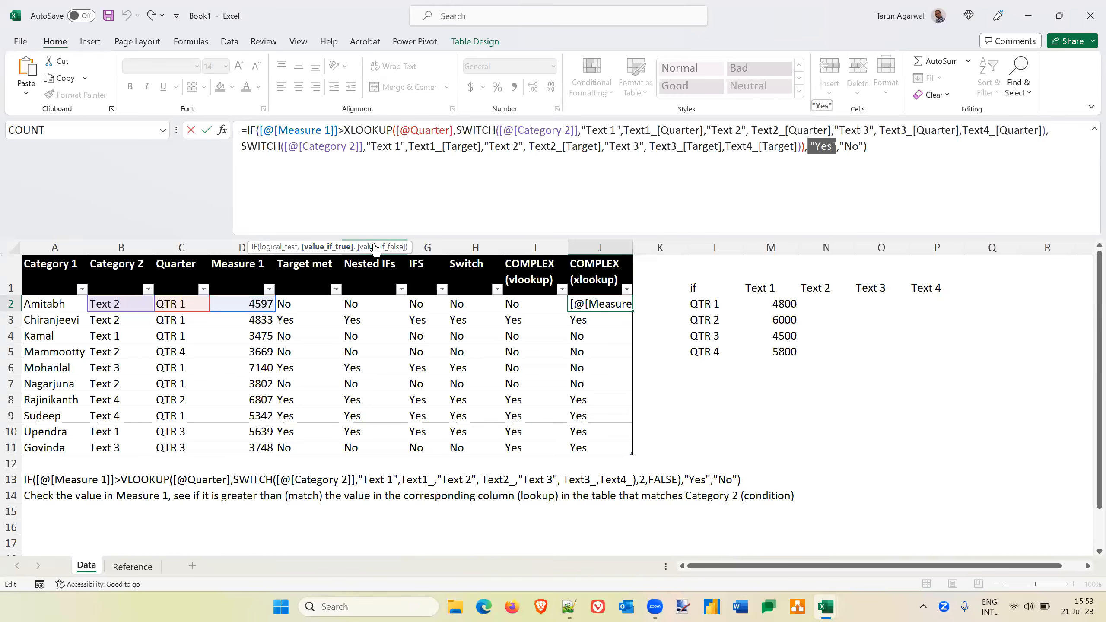
{"action": "left_click", "coordinate": [376, 248]}
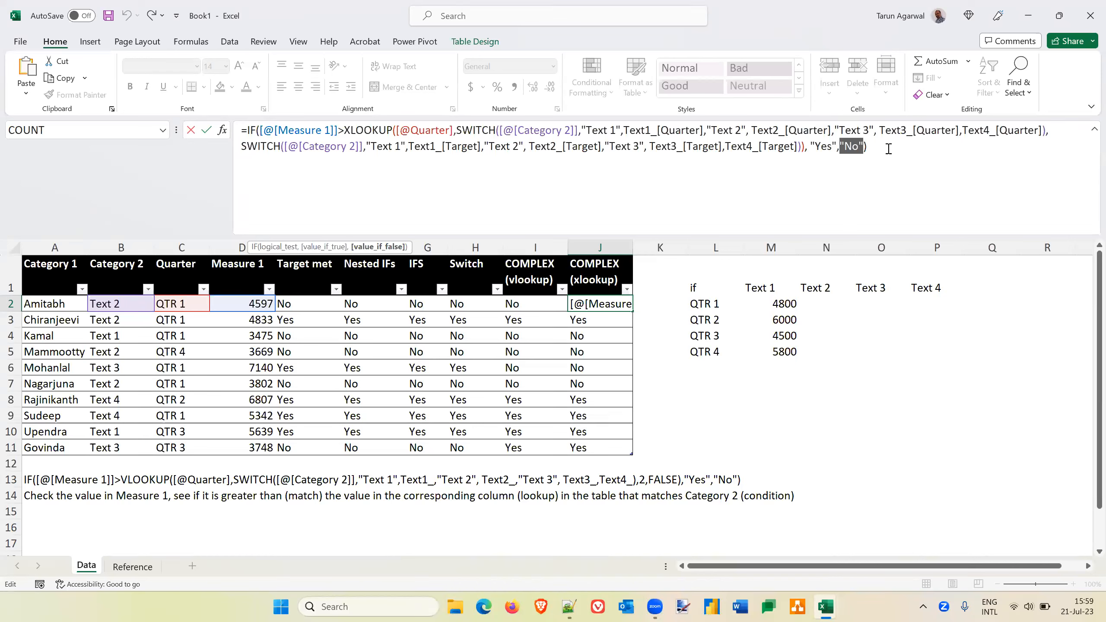
{"action": "left_click", "coordinate": [1026, 192]}
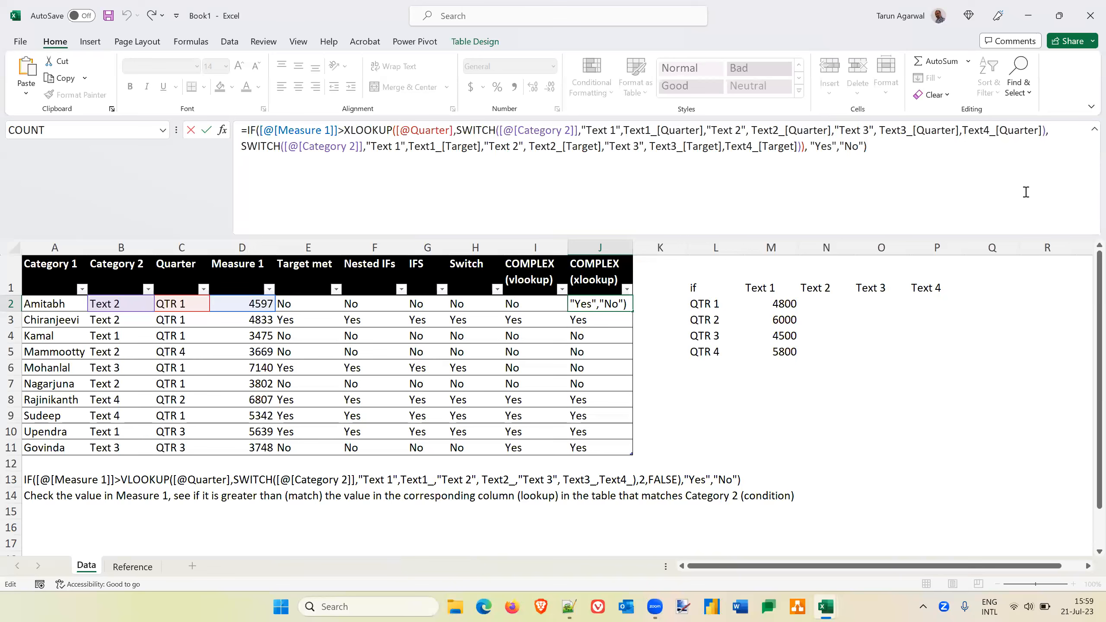
{"action": "key", "text": "Return"}
{"action": "key", "text": "Up"}
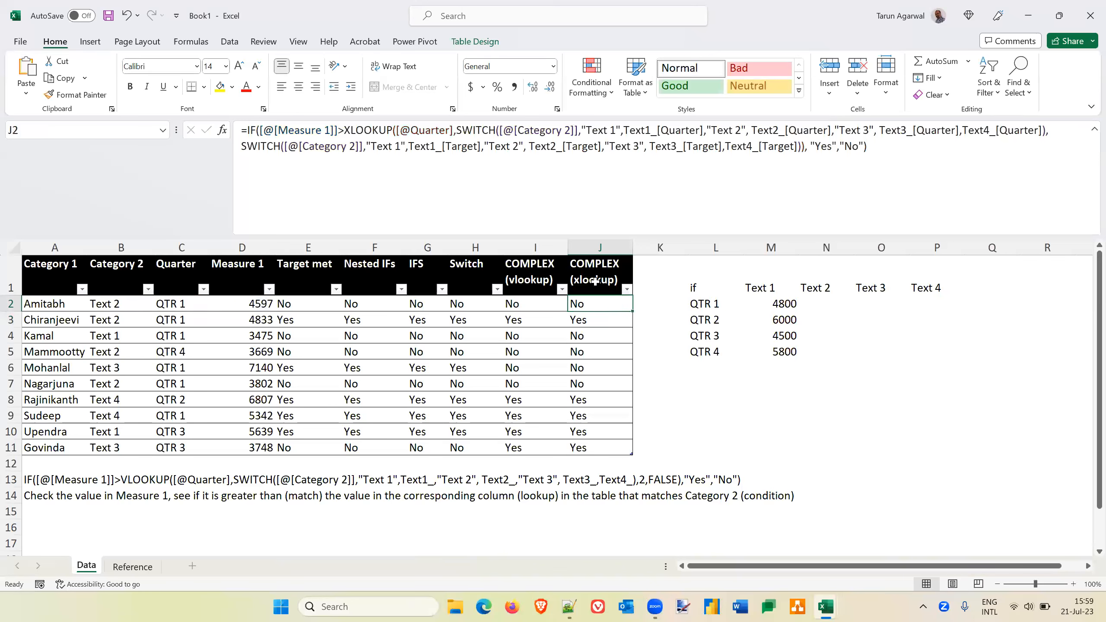
Step: Compare the VLOOKUP formula in I2 with the XLOOKUP formula in J2
{"action": "left_click", "coordinate": [527, 303]}
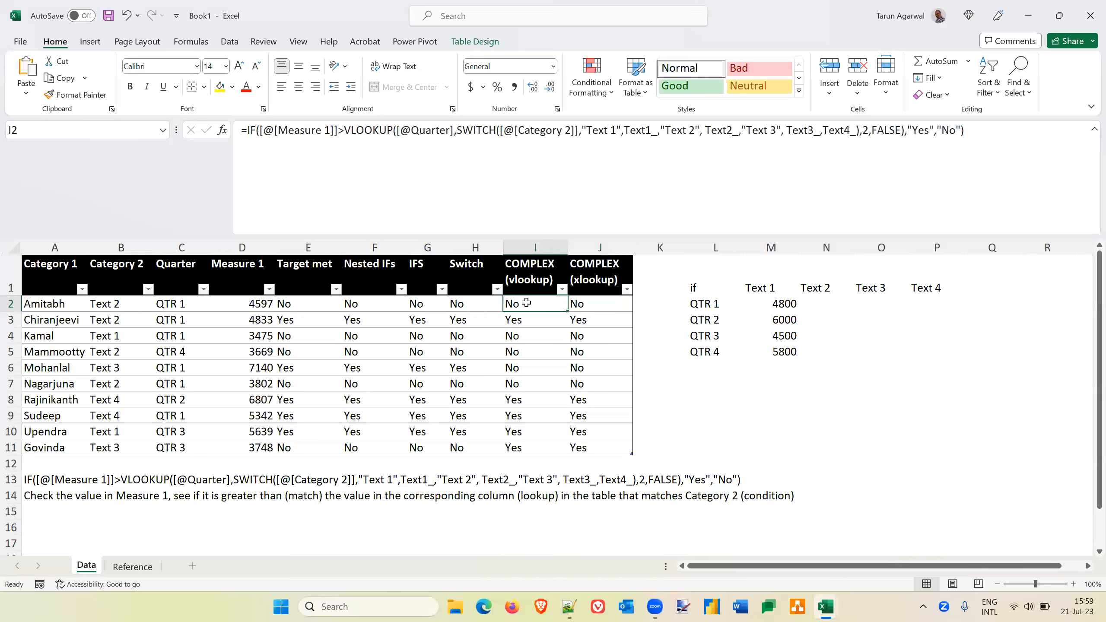
{"action": "key", "text": "Right"}
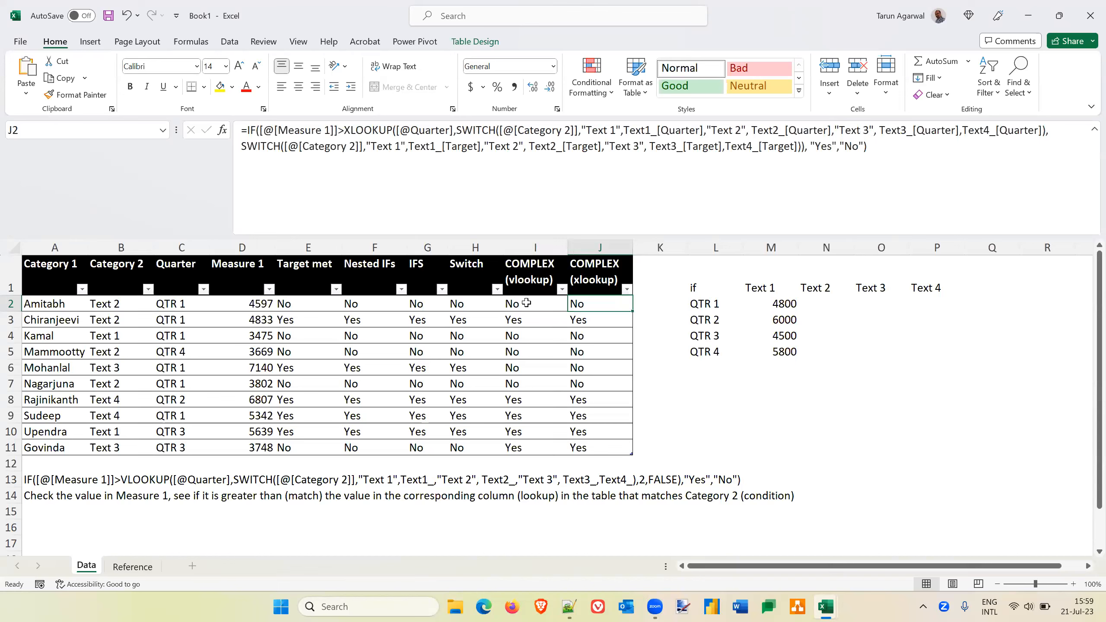
{"action": "key", "text": "Up"}
{"action": "key", "text": "Right"}
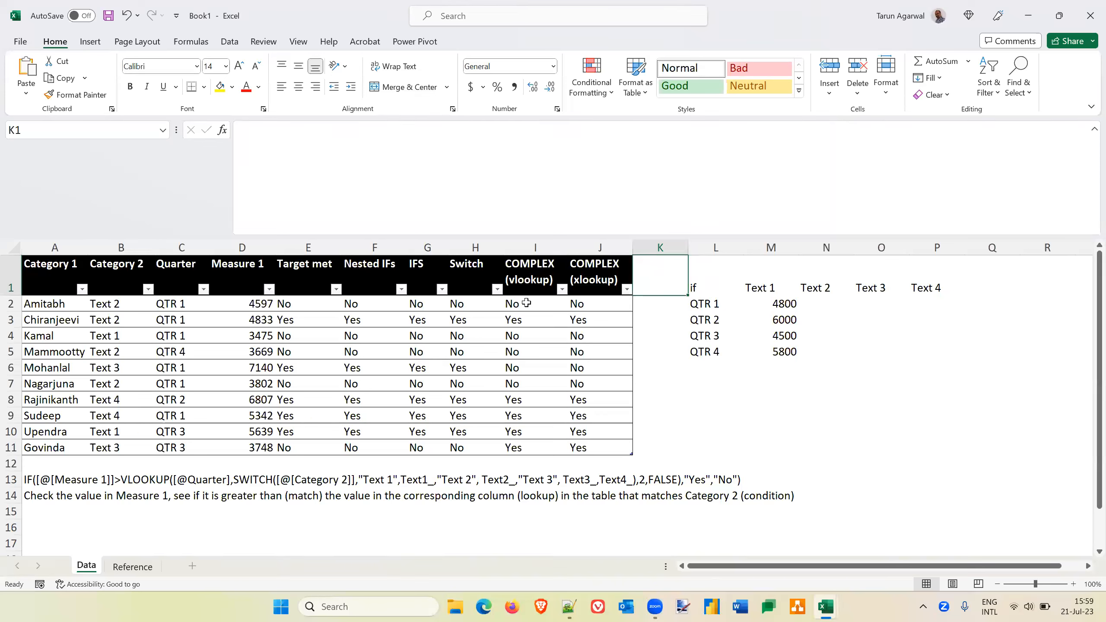
Step: Review the nested IFs formula in F2 and the Quarter value it tests in C2
{"action": "key", "text": "Left"}
{"action": "key", "text": "Left"}
{"action": "key", "text": "Left"}
{"action": "key", "text": "Left"}
{"action": "key", "text": "Left"}
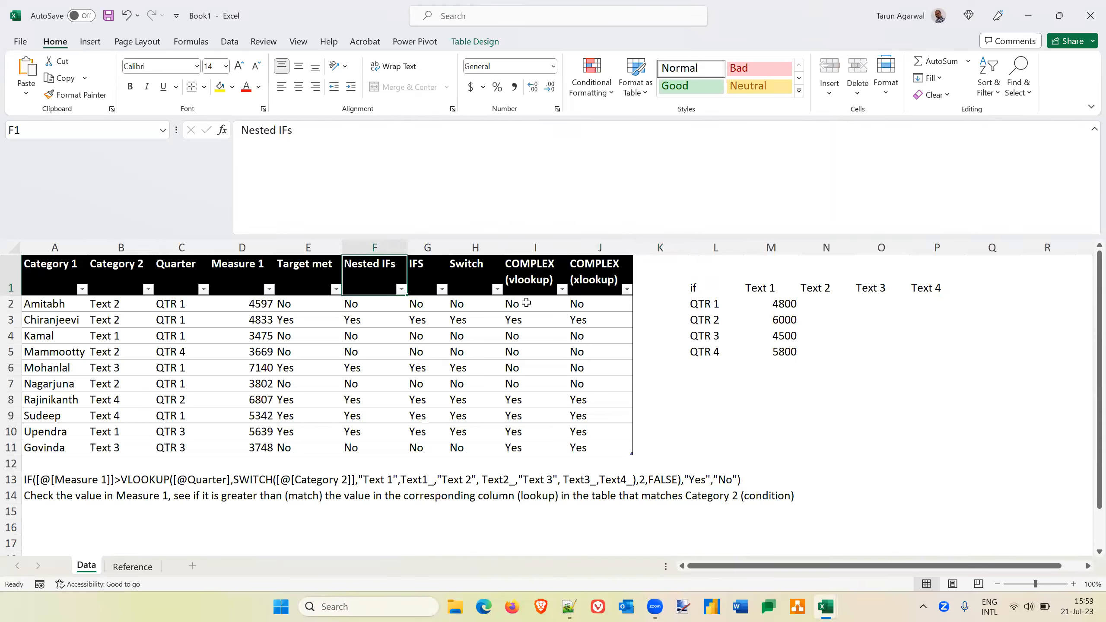
{"action": "key", "text": "Down"}
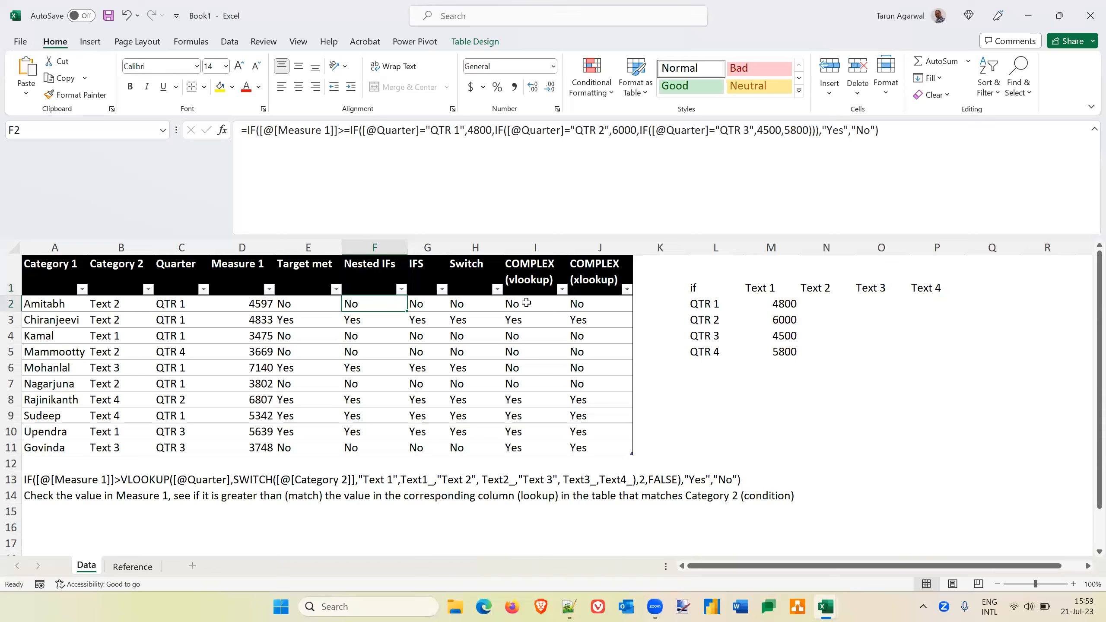
{"action": "key", "text": "Left"}
{"action": "key", "text": "Left"}
{"action": "key", "text": "Left"}
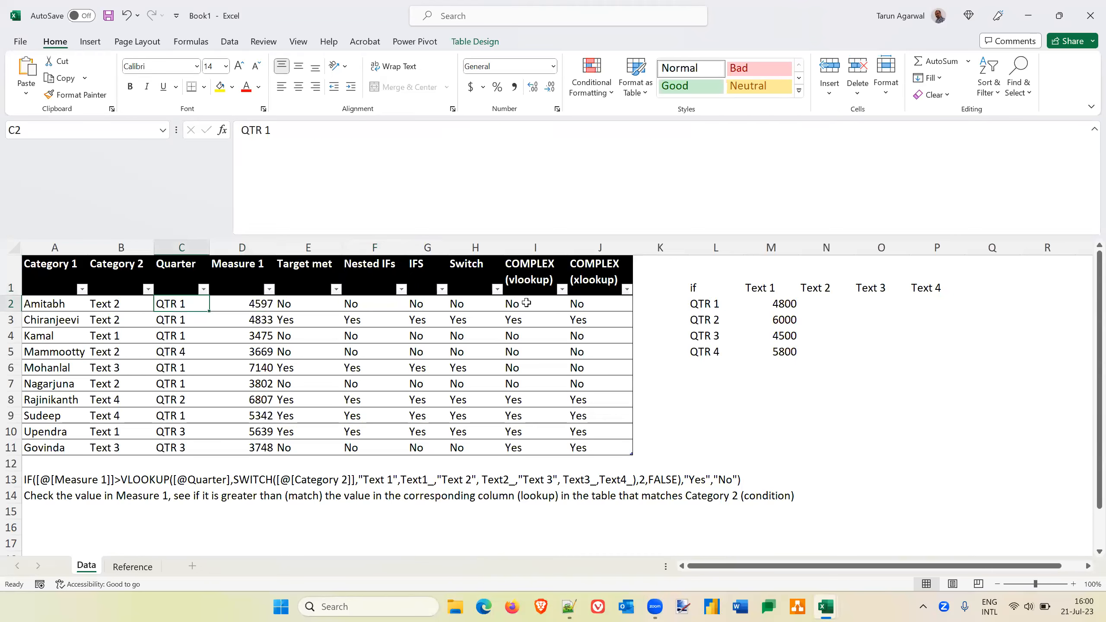
Step: Review the row 2 formulas from Nested IFs through COMPLEX (xlookup), together with the Quarter and Category 2 inputs
{"action": "key", "text": "Right"}
{"action": "key", "text": "Right"}
{"action": "key", "text": "Right"}
{"action": "key", "text": "Right"}
{"action": "key", "text": "Right"}
{"action": "key", "text": "Right"}
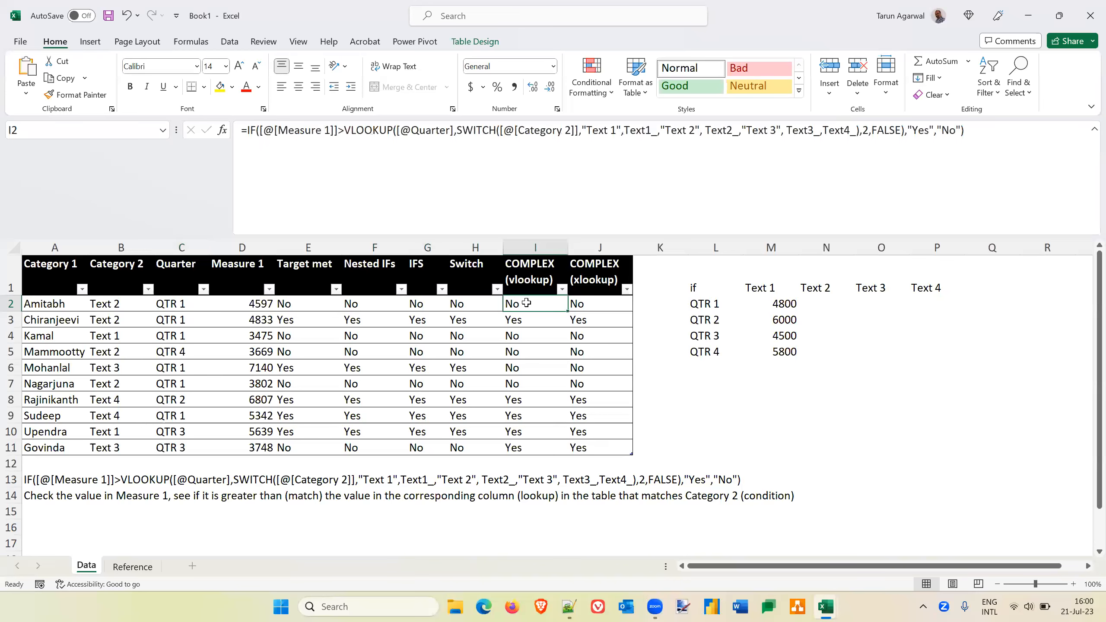
{"action": "key", "text": "Right"}
{"action": "key", "text": "Left"}
{"action": "key", "text": "Left"}
{"action": "key", "text": "Left"}
{"action": "key", "text": "Left"}
{"action": "key", "text": "Left"}
{"action": "key", "text": "Left"}
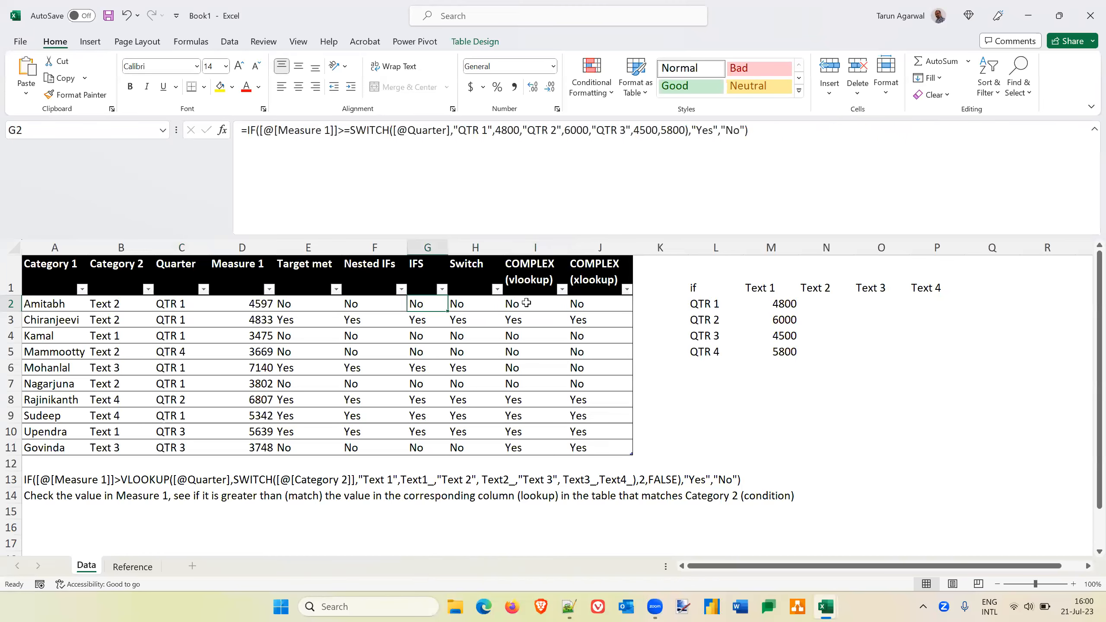
{"action": "key", "text": "Left"}
{"action": "key", "text": "Left"}
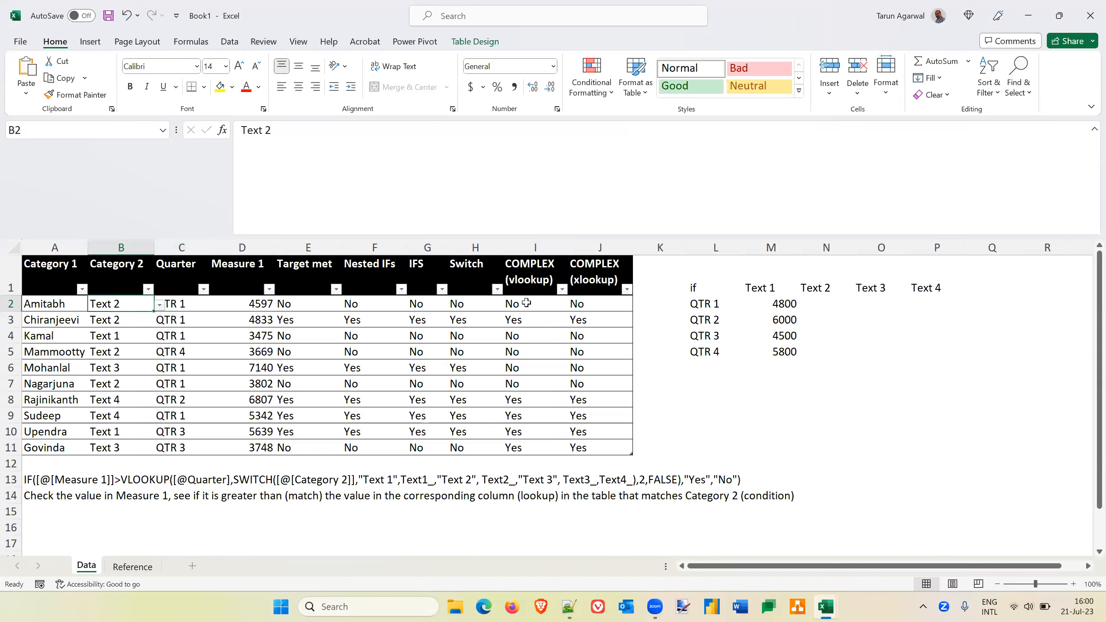
{"action": "key", "text": "Right"}
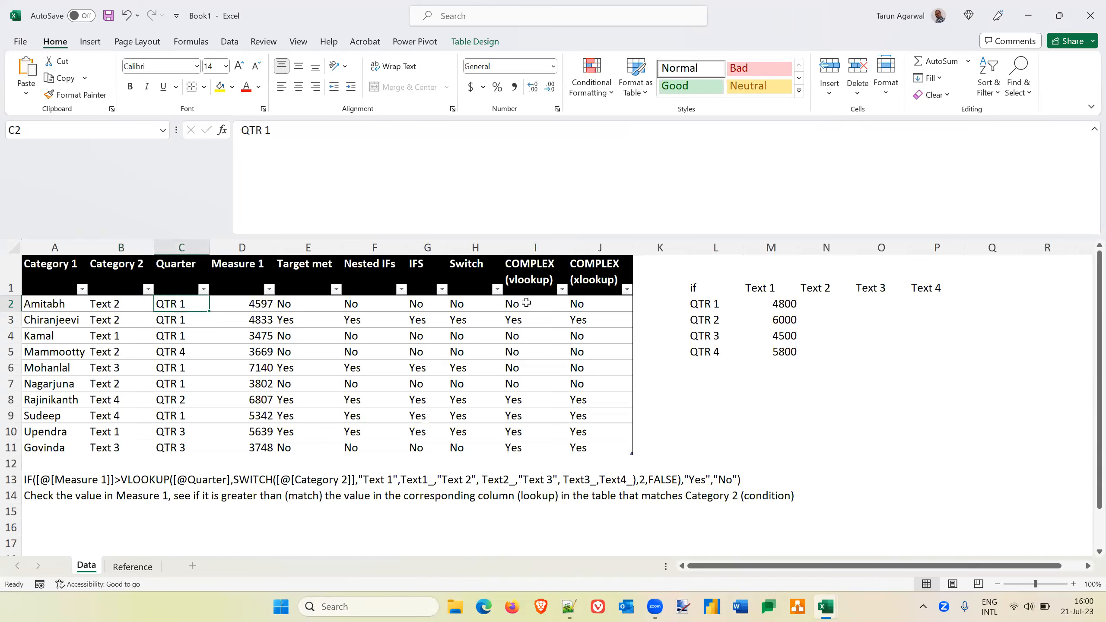
{"action": "key", "text": "Left"}
{"action": "key", "text": "Up"}
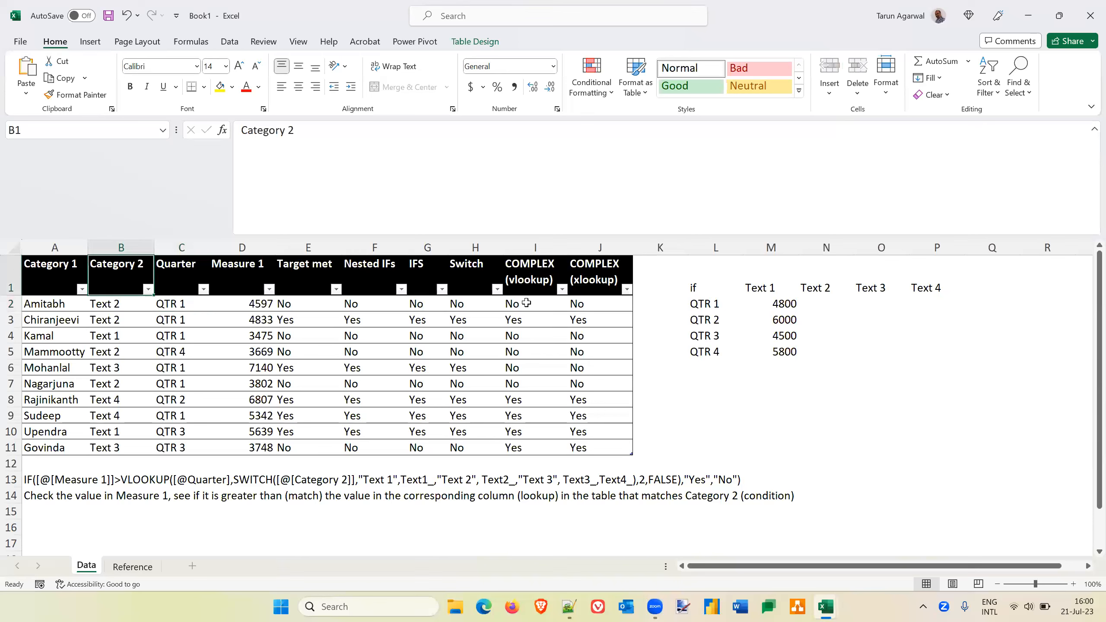
Step: Replace the entries in the Name list on the Reference sheet with Dept 1 through Dept 4
{"action": "left_click", "coordinate": [125, 573]}
{"action": "left_click", "coordinate": [48, 280]}
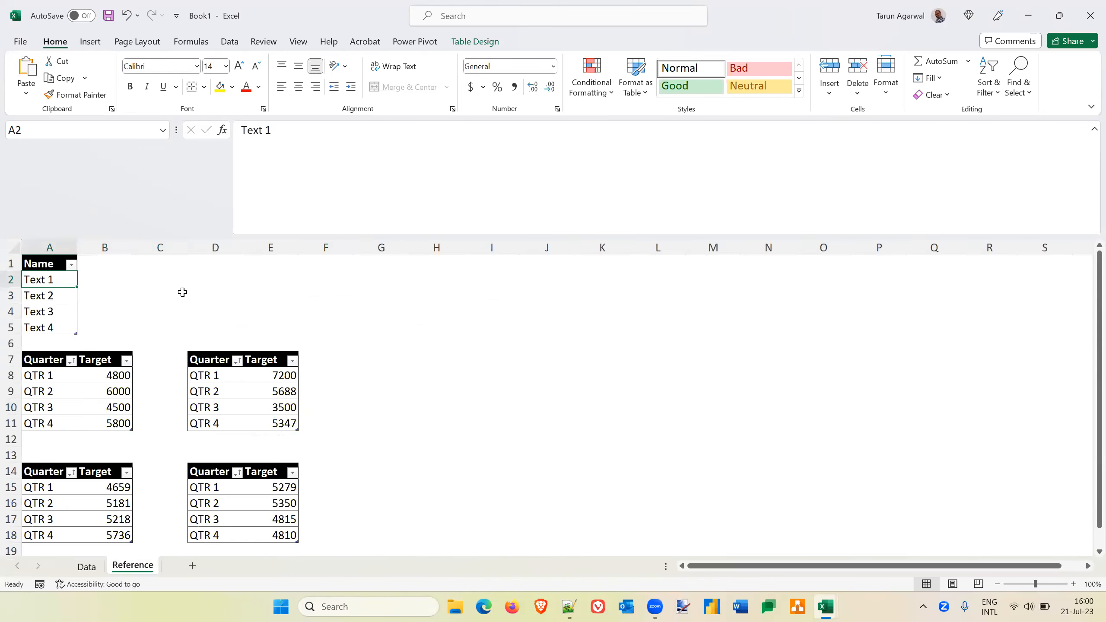
{"action": "type", "text": "Depat"}
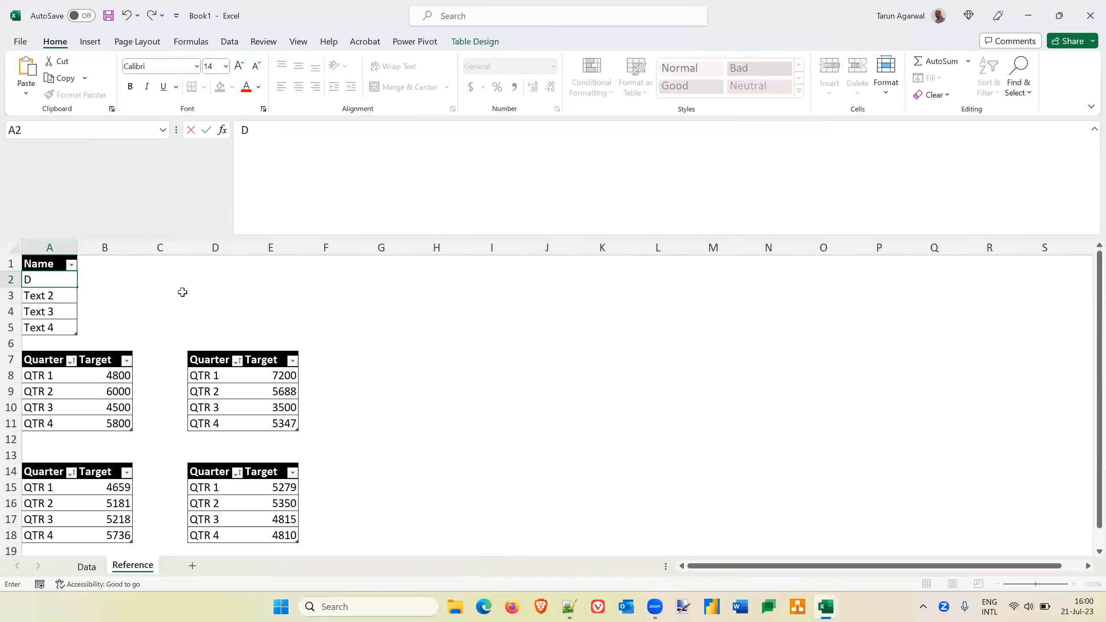
{"action": "key", "text": "BackSpace"}
{"action": "key", "text": "BackSpace"}
{"action": "type", "text": "t 1"}
{"action": "key", "text": "Return"}
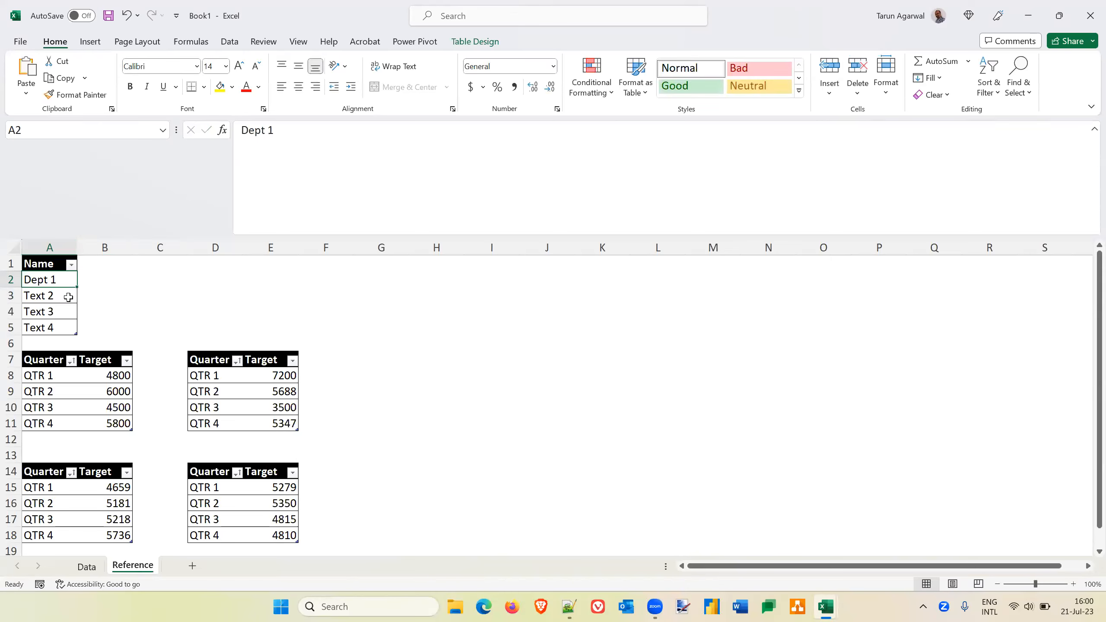
{"action": "left_click_drag", "start_coordinate": [77, 287], "coordinate": [76, 335]}
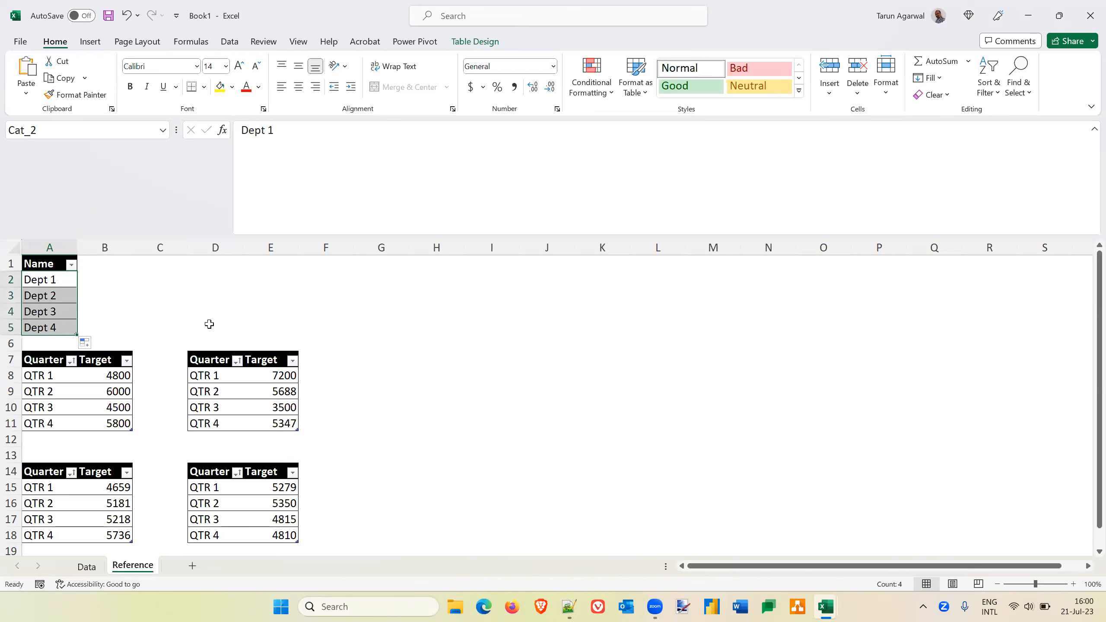
Step: Return to the Data sheet and review the Category 2 value in B2 and the nested IFs formula in F2
{"action": "left_click", "coordinate": [89, 568]}
{"action": "left_click", "coordinate": [126, 305]}
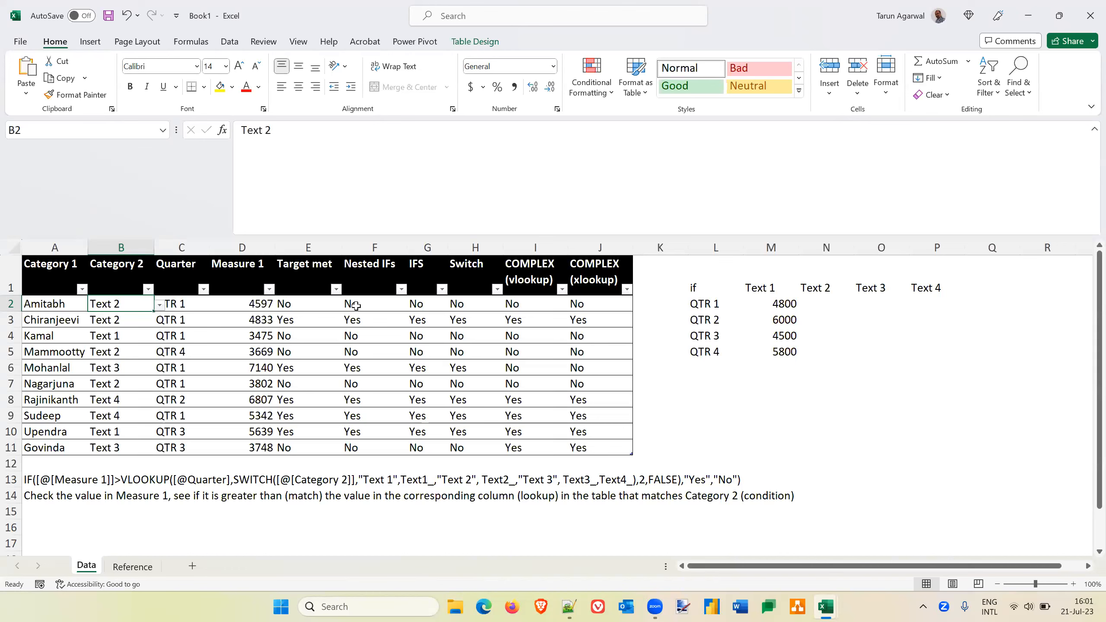
{"action": "left_click", "coordinate": [374, 306]}
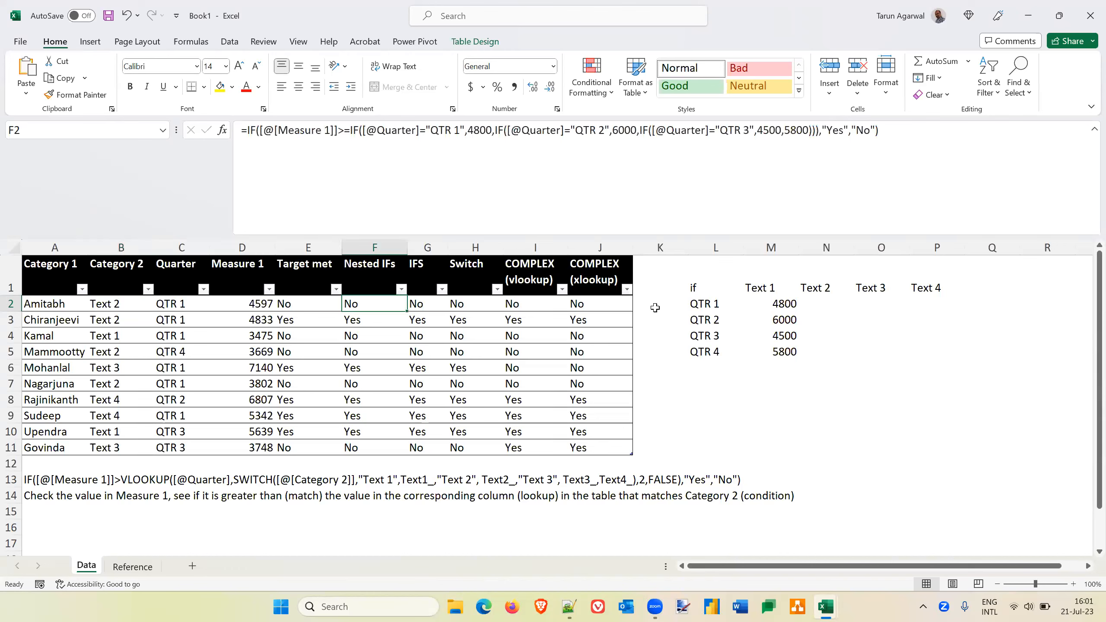
Step: Select the empty cell K2 and collapse the expanded formula bar to a single line
{"action": "left_click", "coordinate": [655, 308]}
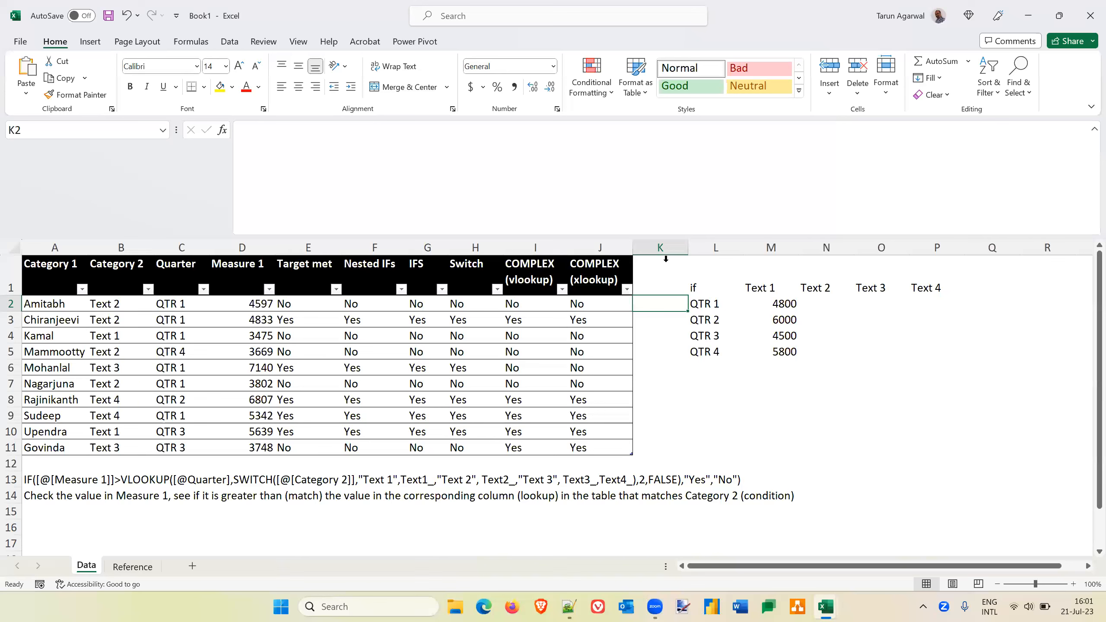
{"action": "left_click", "coordinate": [1090, 132]}
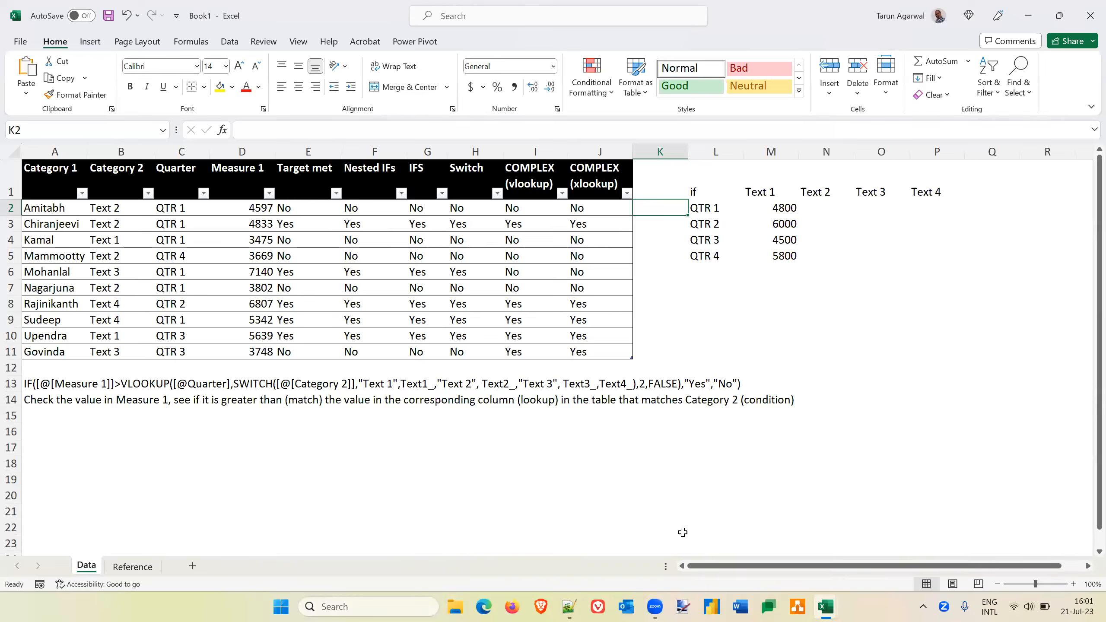
{"action": "key", "text": "alt+Tab"}
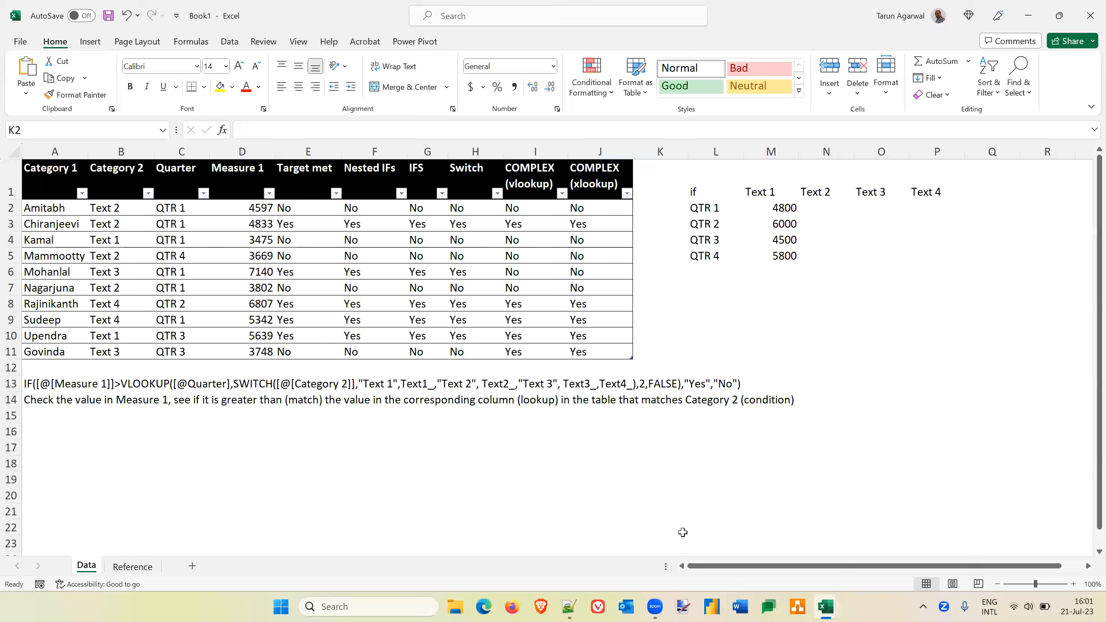